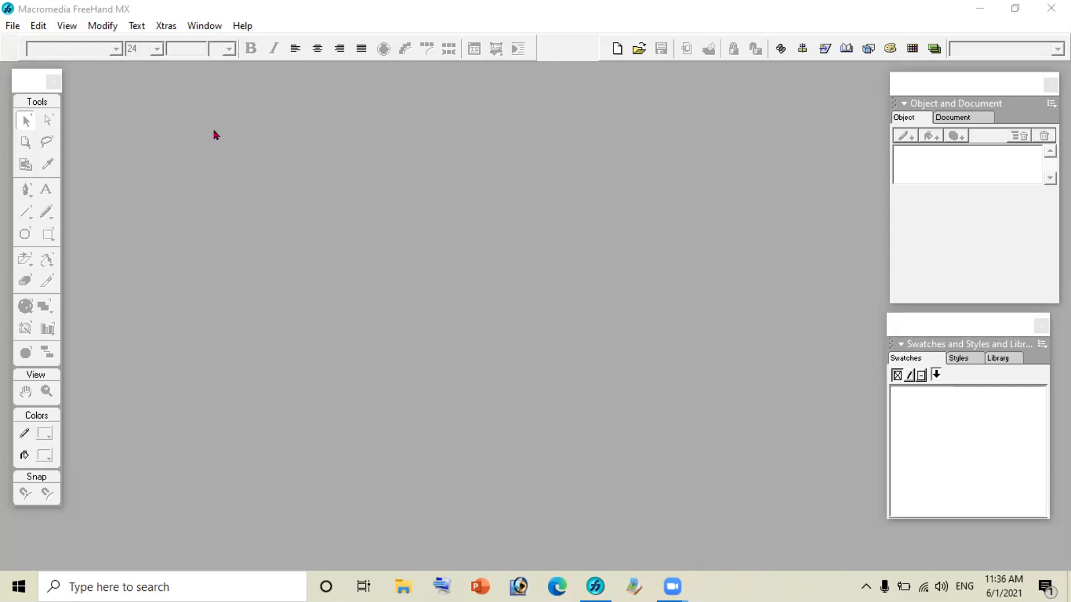
- Create a new document and draw a horizontal line across the upper half of the page
left_click(10, 25)
left_click(33, 44)
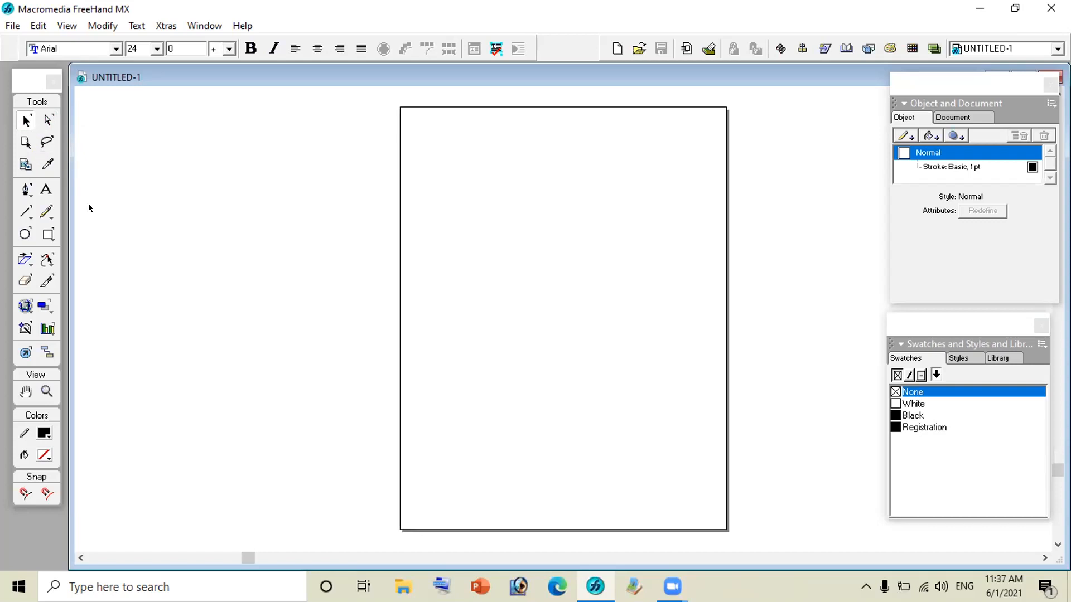
left_click(25, 213)
left_click_drag(458, 248, 713, 246)
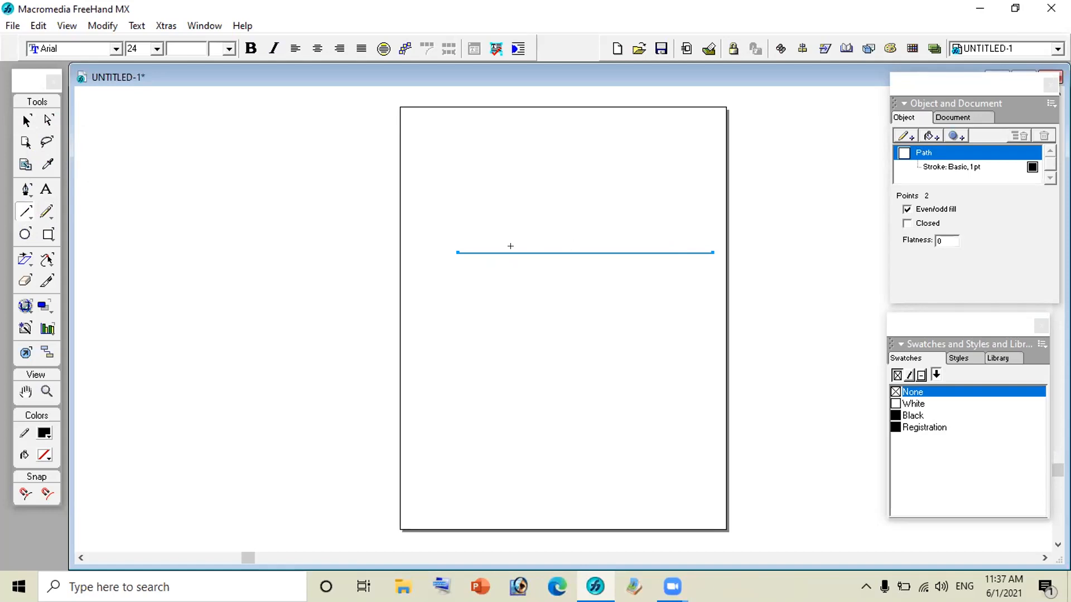
- Draw a diagonal line from the upper part of the page down to the horizontal line's left end
left_click_drag(586, 135, 455, 231)
left_click(24, 121)
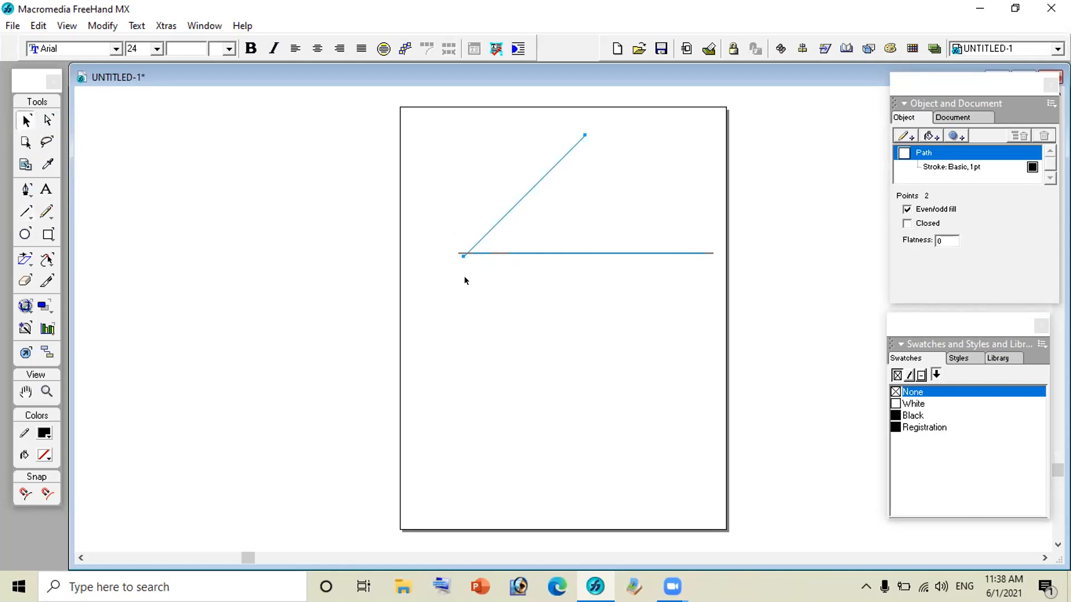
left_click(494, 271)
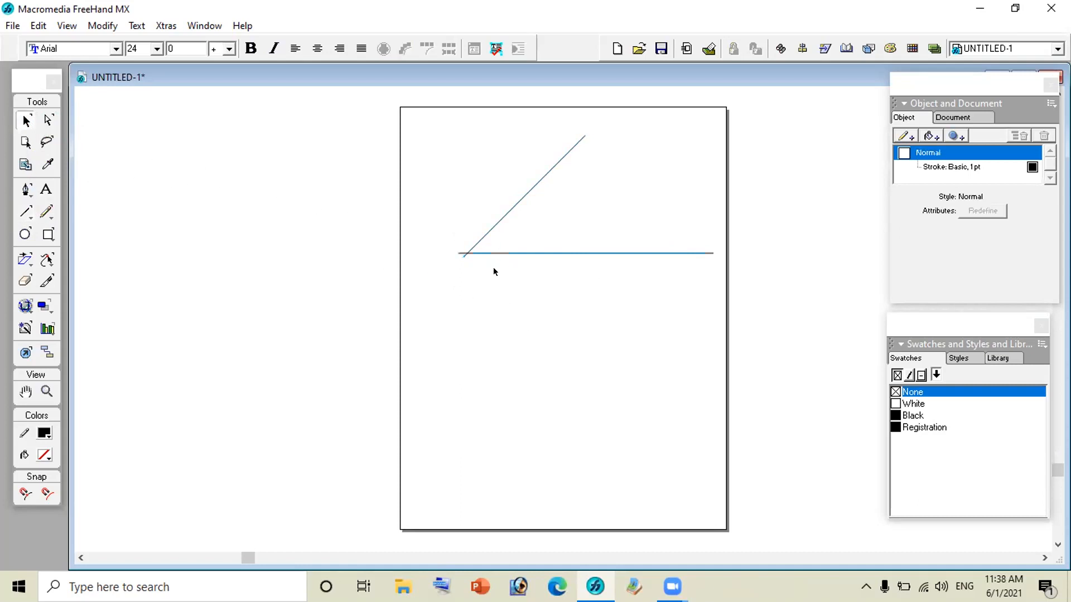
- Nudge the diagonal line left and up until its lower end meets the left end of the horizontal line
left_click(490, 230)
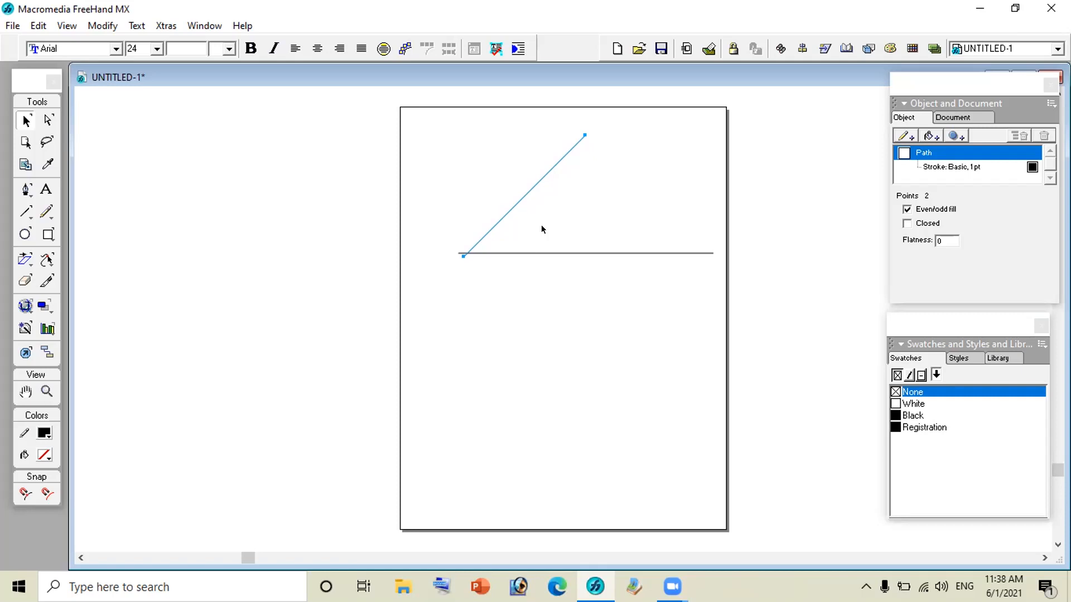
key("Left")
key("Left")
key("Left")
key("Left")
key("Left")
key("Left")
key("Left")
key("Left")
key("Left")
key("Left")
key("Left")
key("Left")
key("Left")
key("Left")
key("Left")
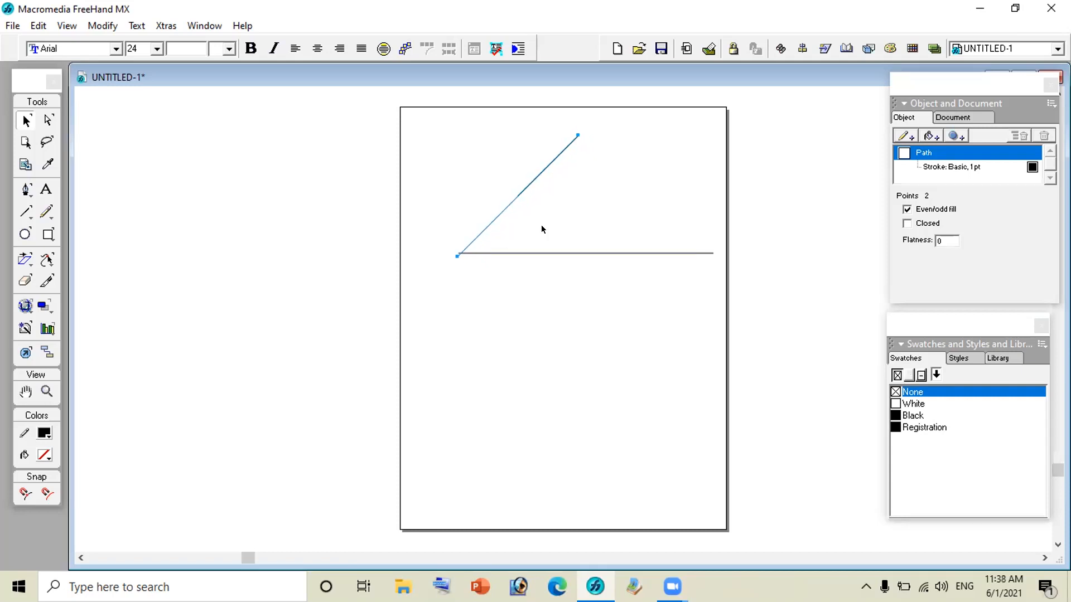
key("Up")
key("Up")
key("Up")
key("Up")
key("Up")
key("Up")
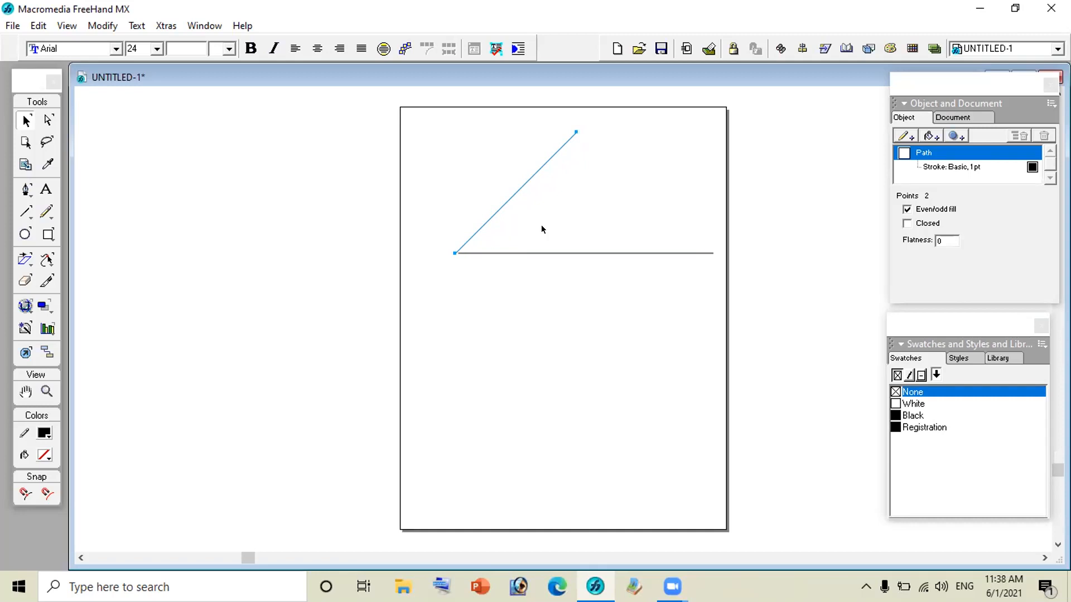
key("Right")
key("Right")
key("Right")
key("Right")
left_click(484, 291)
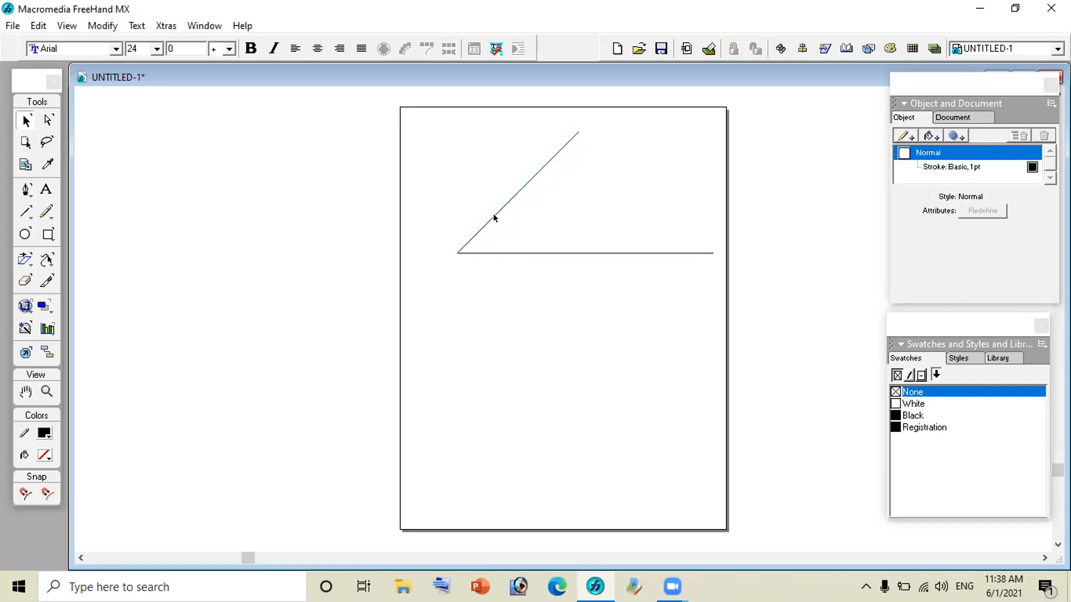
- Fine-tune the diagonal line slightly upward so its lower end sits exactly on the horizontal line's left endpoint
left_click(493, 217)
mouse_move(493, 217)
left_mouse_down()
mouse_move(474, 206)
mouse_move(493, 209)
mouse_move(457, 158)
mouse_move(446, 171)
mouse_move(480, 184)
mouse_move(495, 208)
left_mouse_up()
left_click(495, 295)
left_click(494, 215)
key("Up")
key("Up")
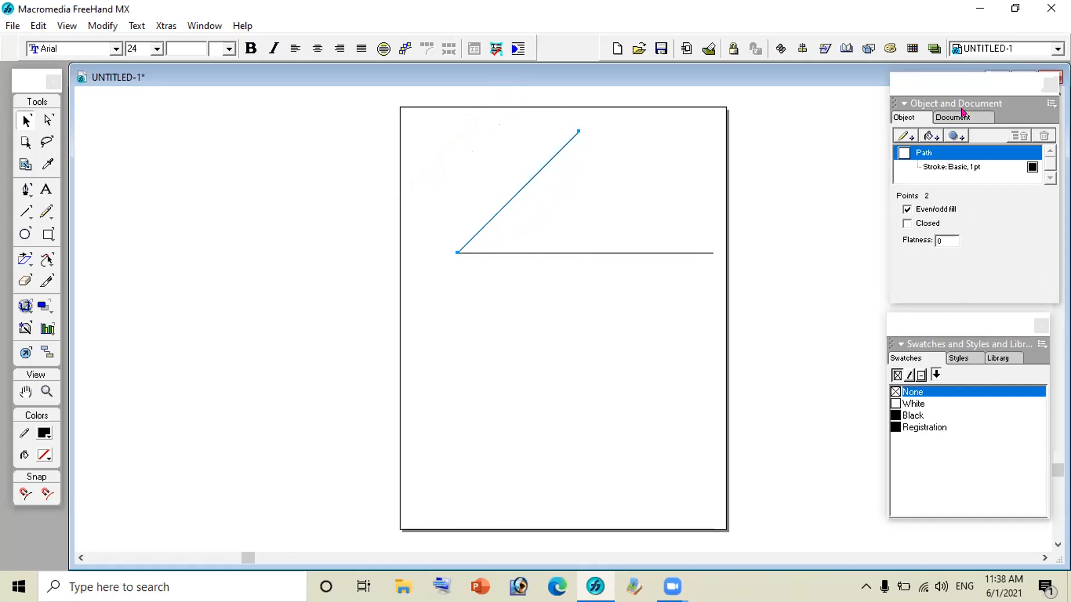
- Hide the Tools panel and show it again
left_click(208, 25)
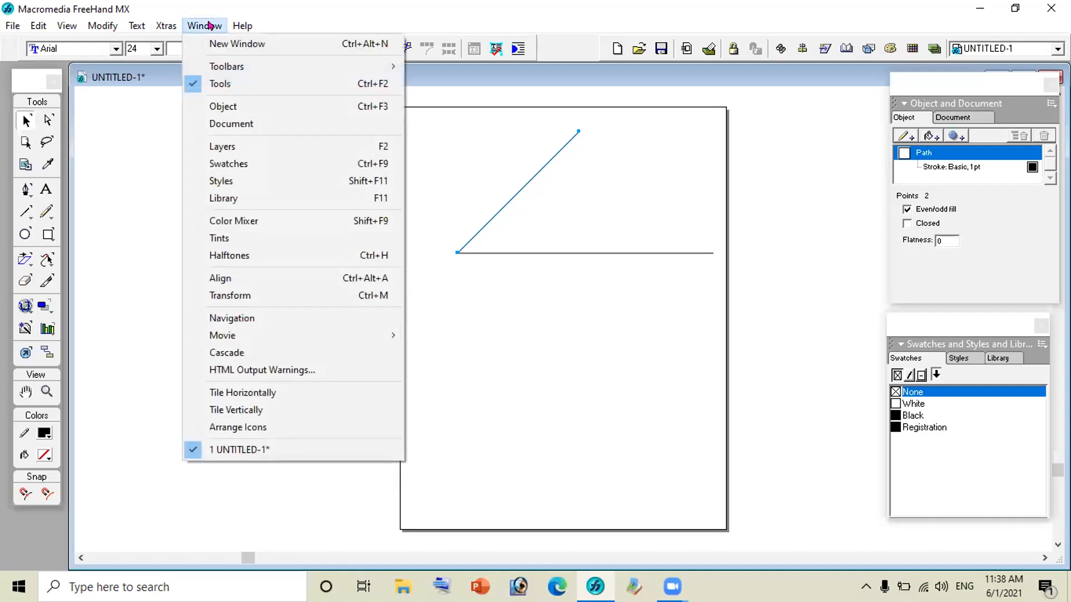
mouse_move(231, 66)
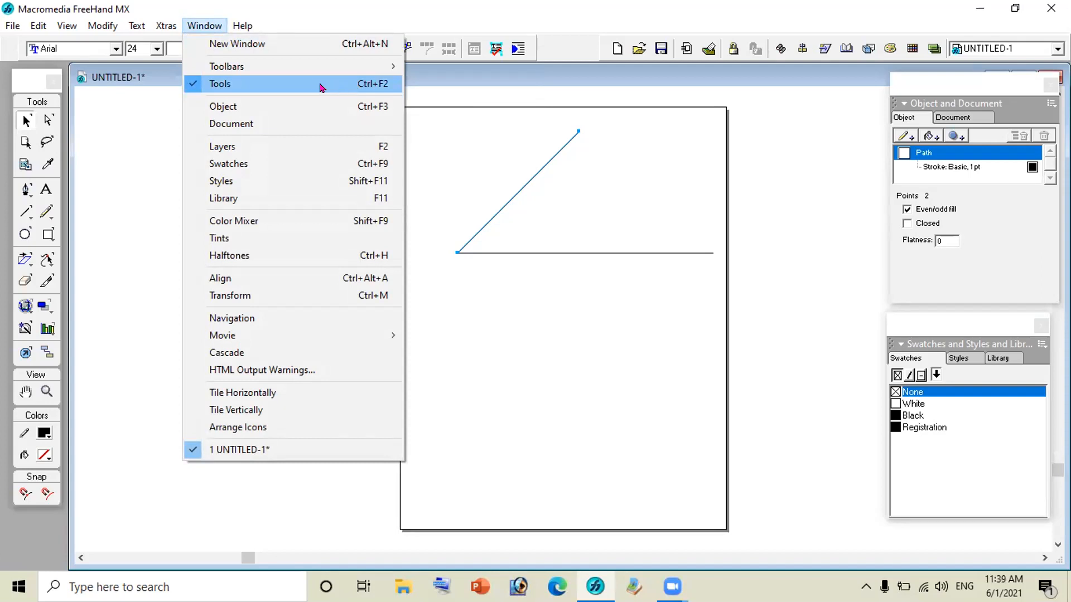
mouse_move(301, 71)
left_click(194, 85)
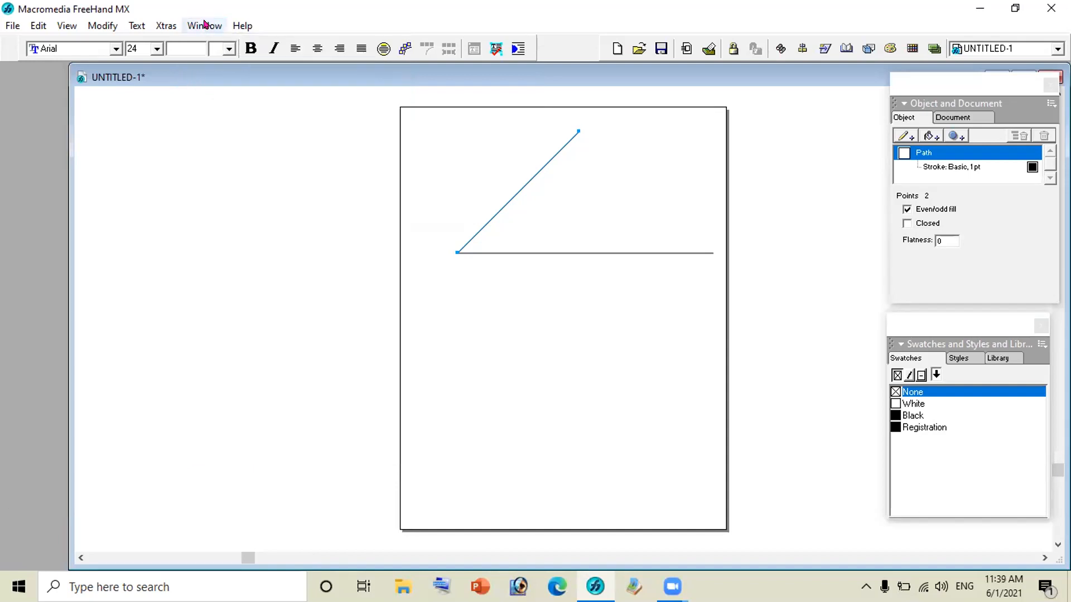
left_click(204, 25)
left_click(217, 83)
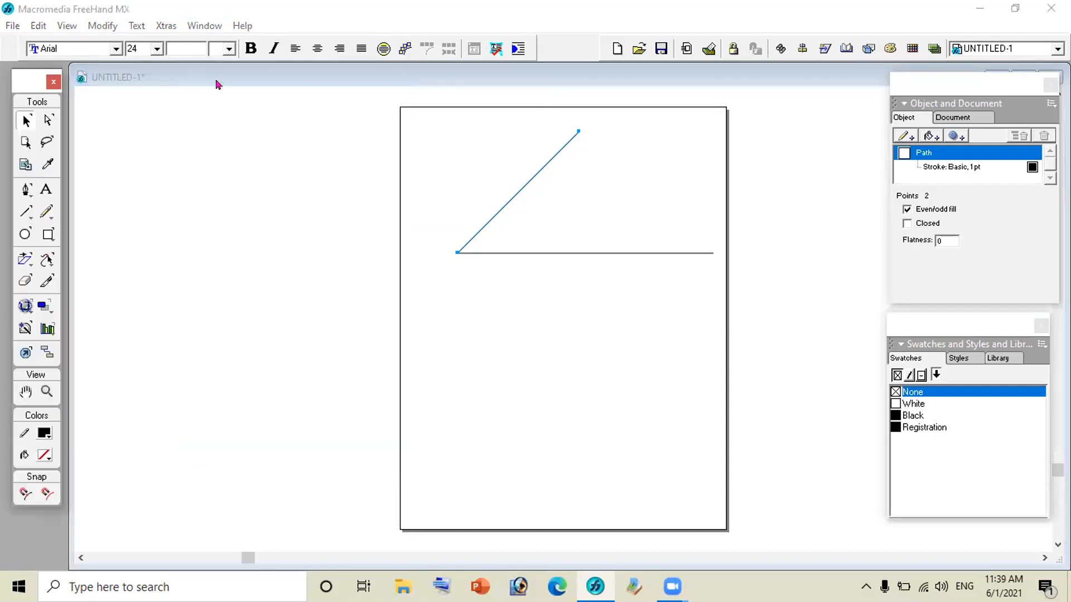
- Hide the Text toolbar and bring it back
left_click(204, 25)
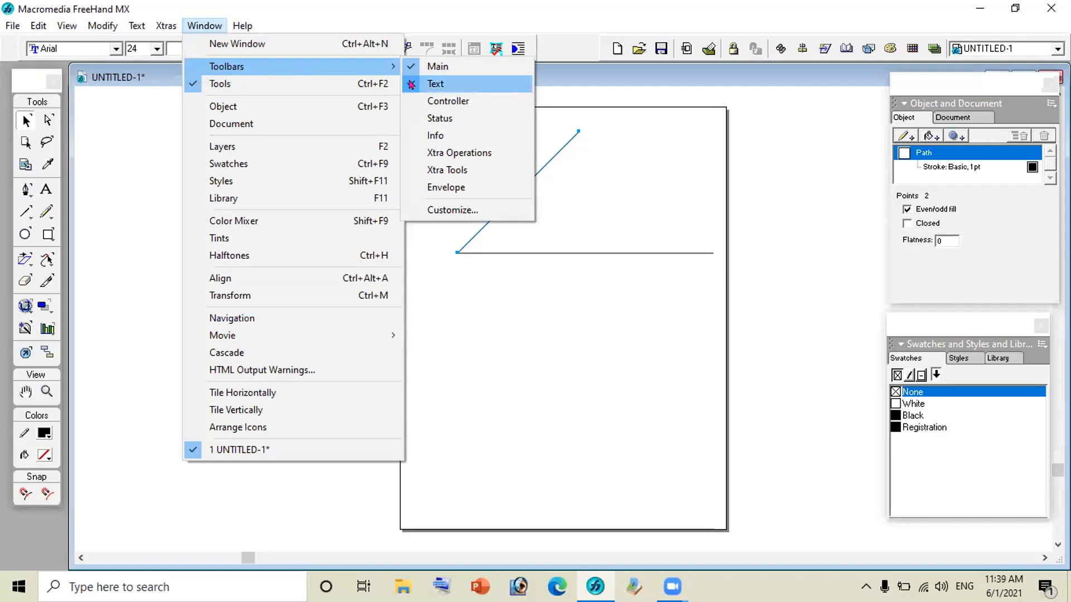
left_click(410, 84)
left_click(208, 25)
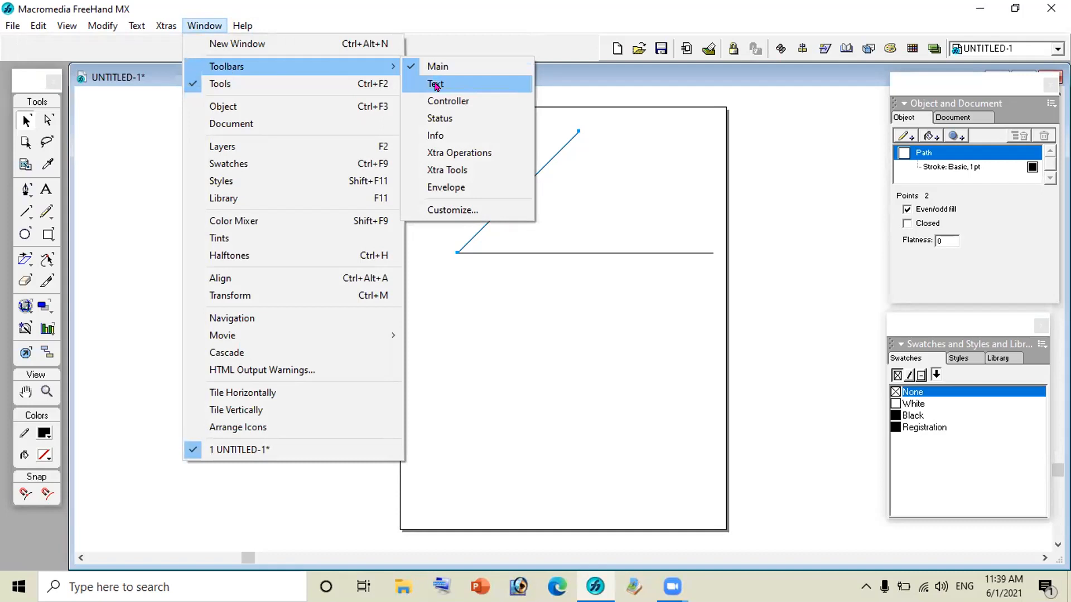
left_click(437, 83)
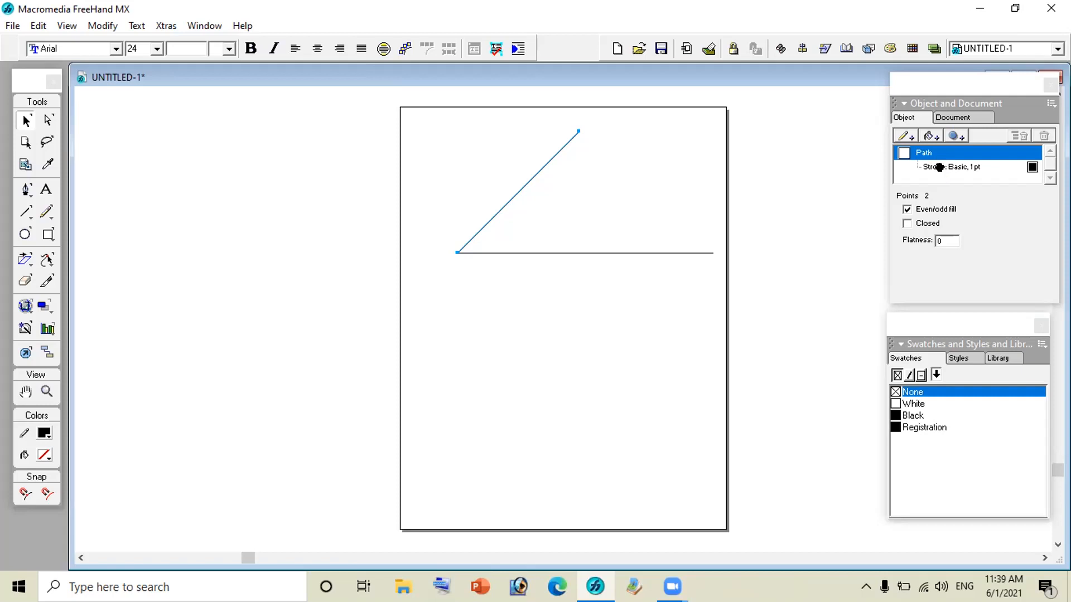
- Add a second stroke to the diagonal line
left_click(939, 166)
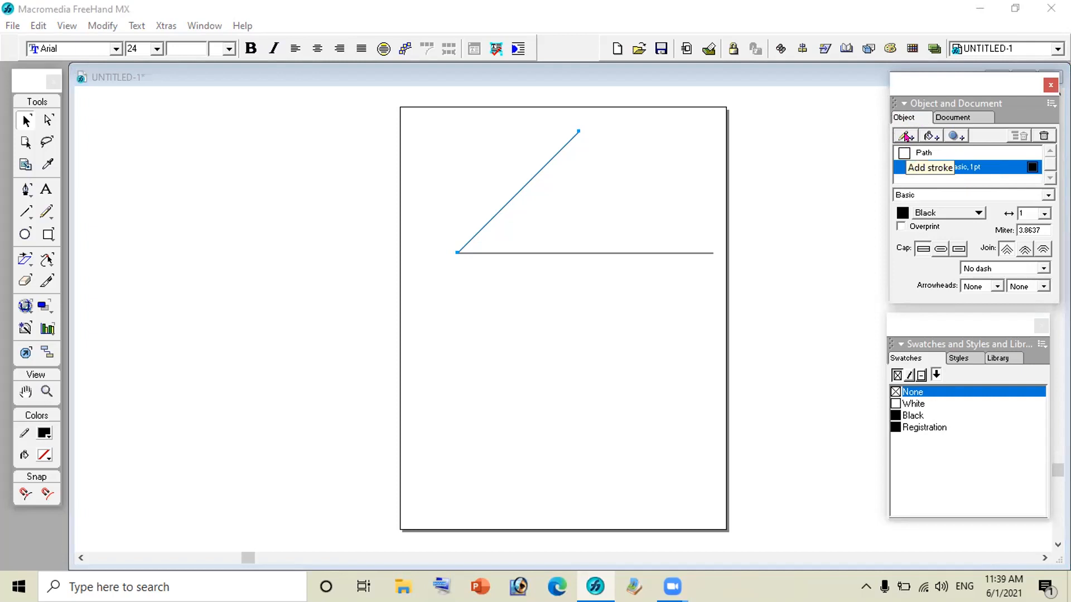
left_click(905, 137)
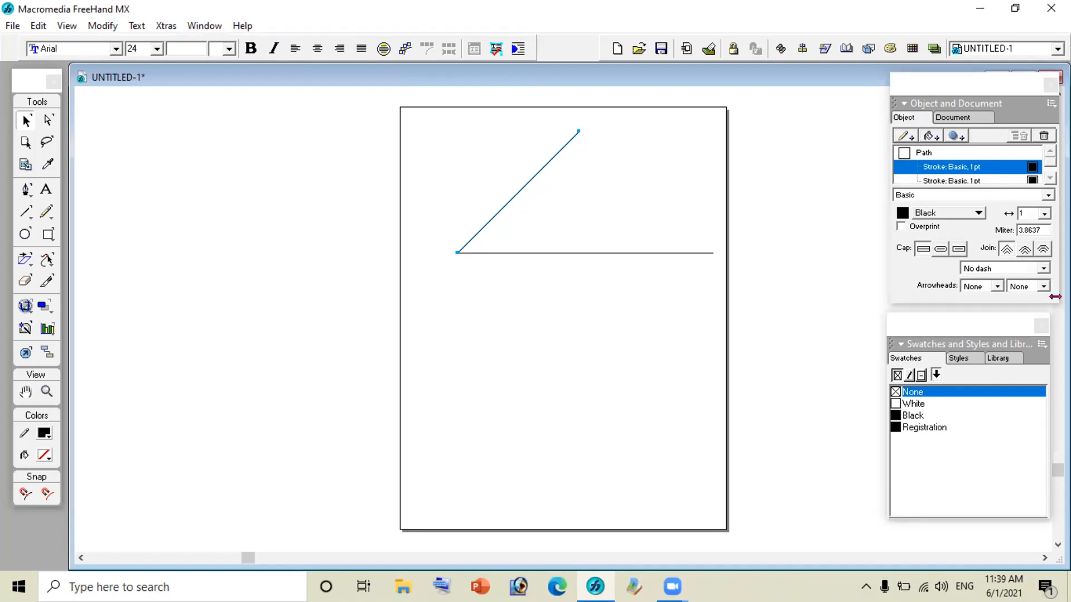
- Lengthen the Object and Document panel downward and place the Swatches panel below it
left_click_drag(949, 332, 720, 333)
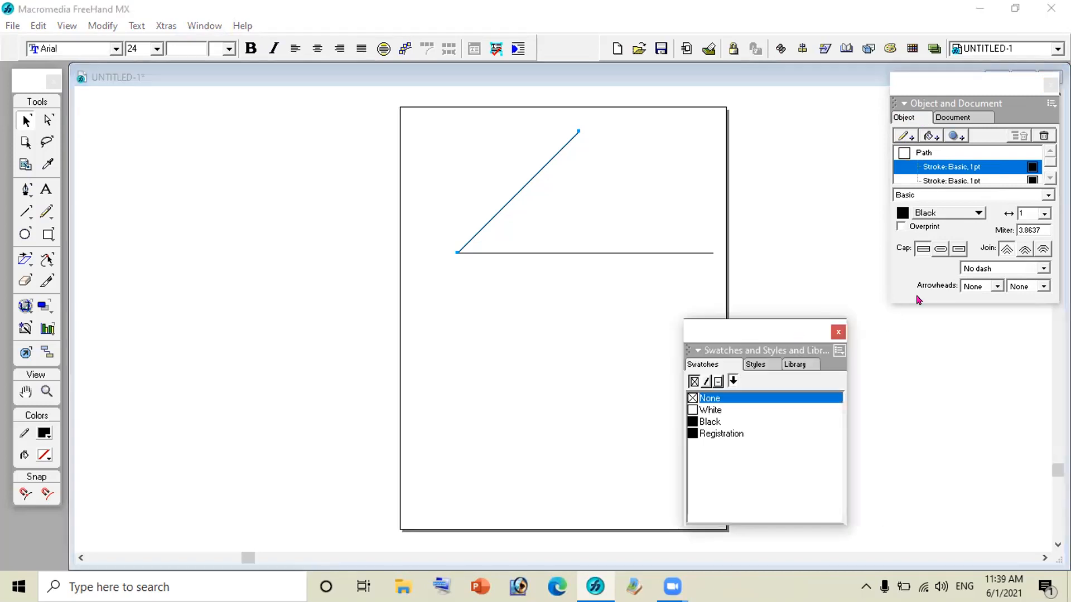
left_click_drag(946, 301, 824, 397)
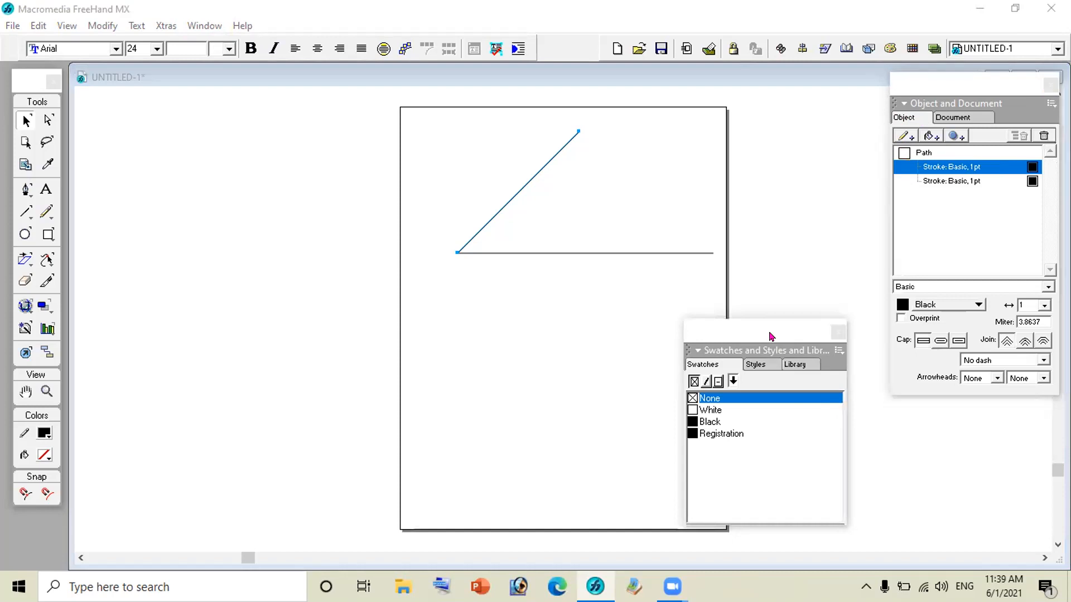
left_click_drag(770, 336, 981, 414)
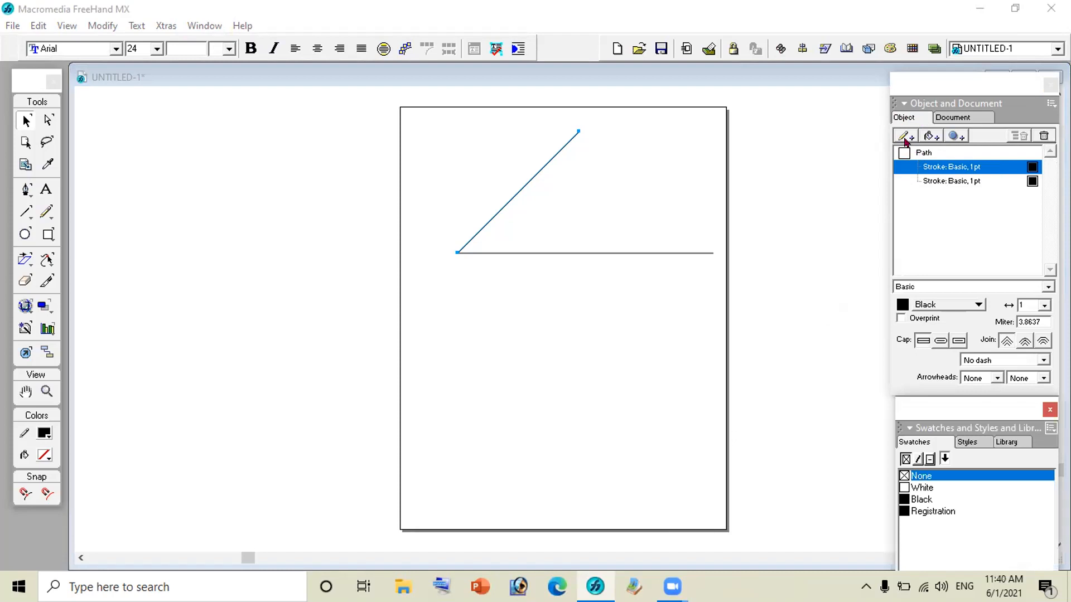
- Remove the diagonal line's duplicate stroke and set the width of its remaining stroke to 4 pt
left_click(948, 180)
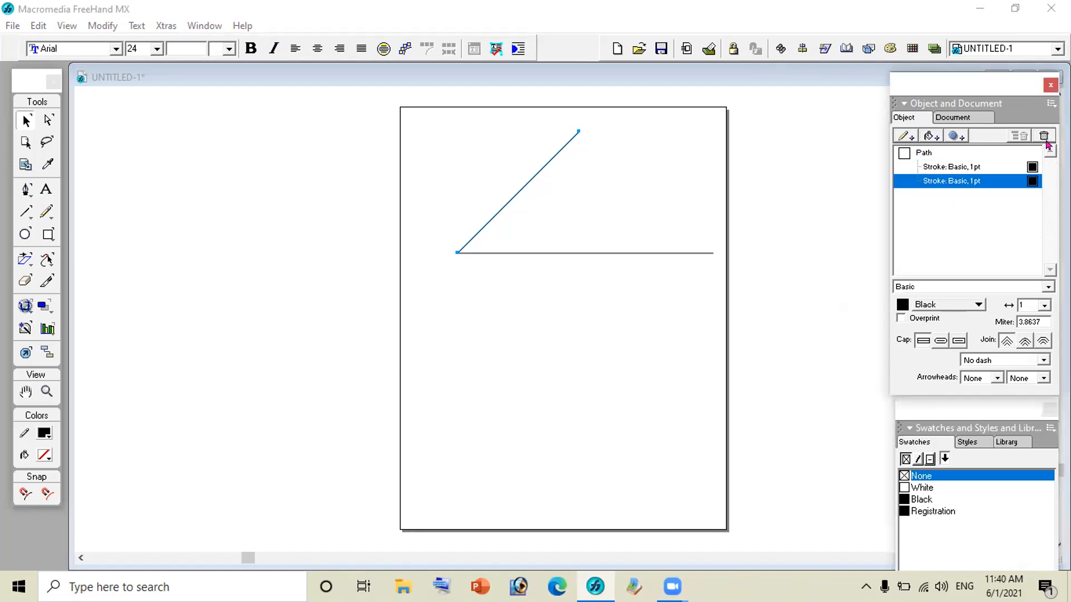
left_click(1044, 137)
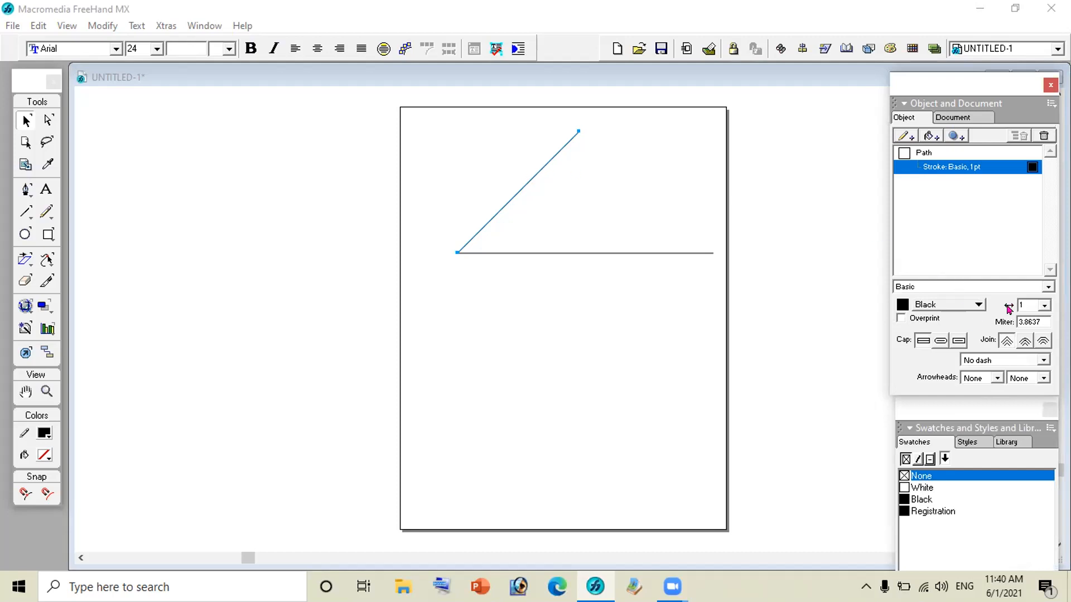
left_click(1045, 305)
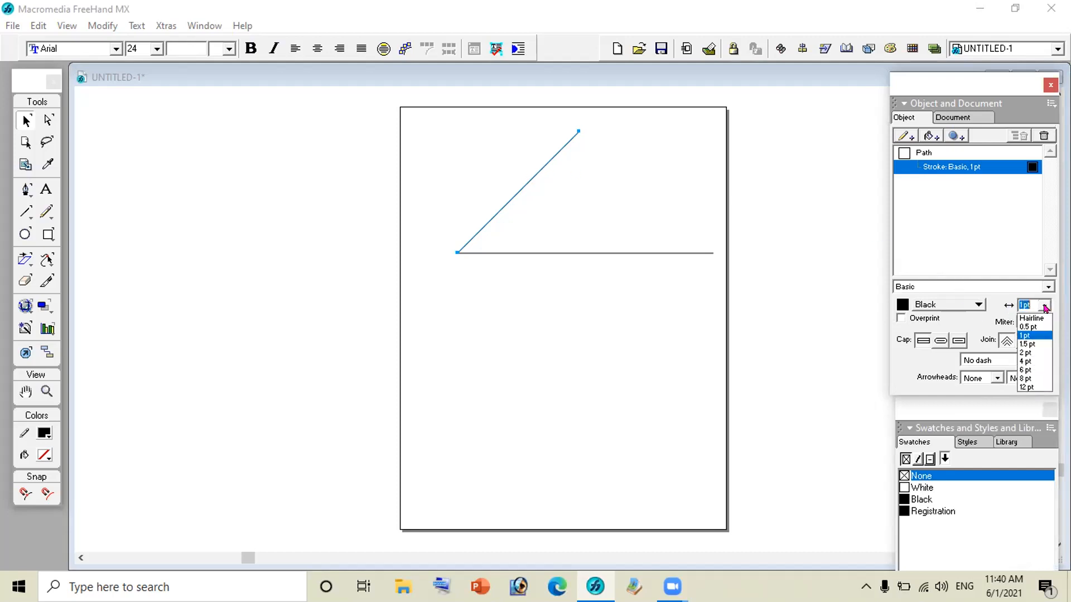
left_click(1025, 362)
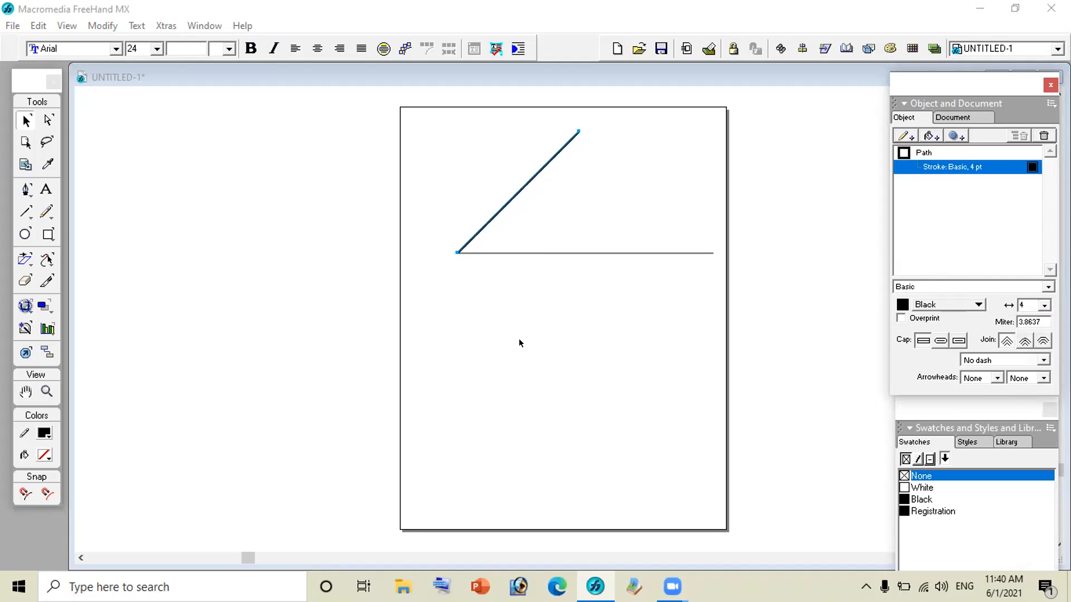
left_click(557, 321)
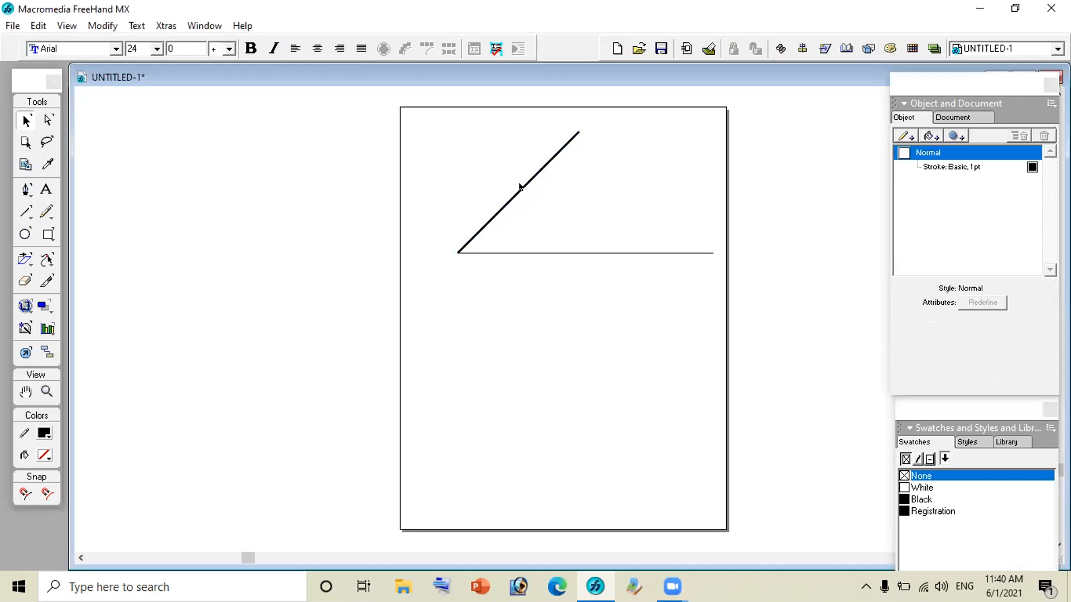
- Set the horizontal line's stroke width to 4 pt
left_click(567, 252)
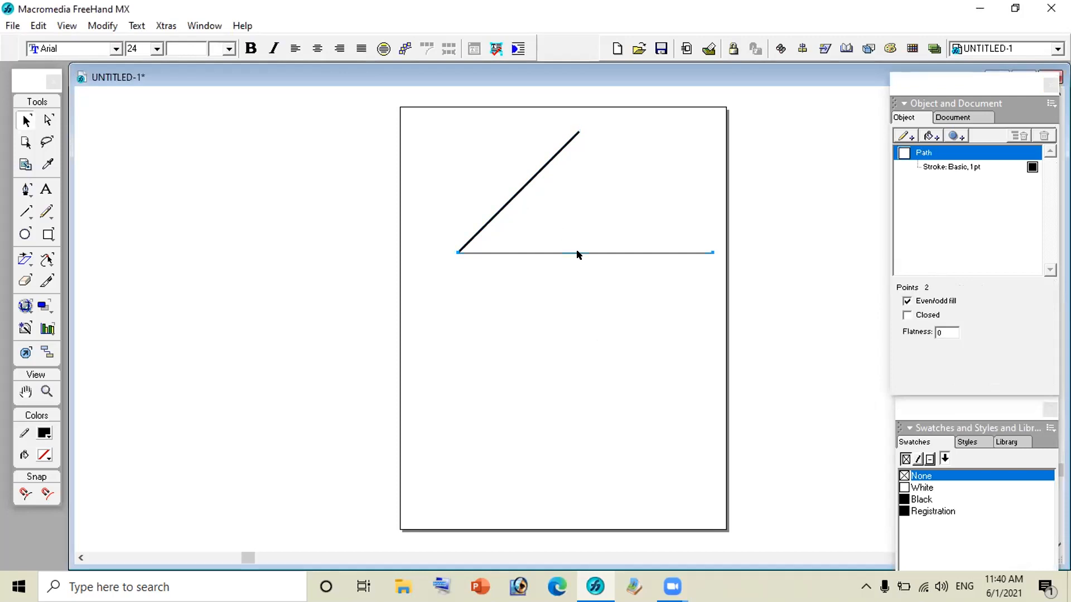
left_click(963, 166)
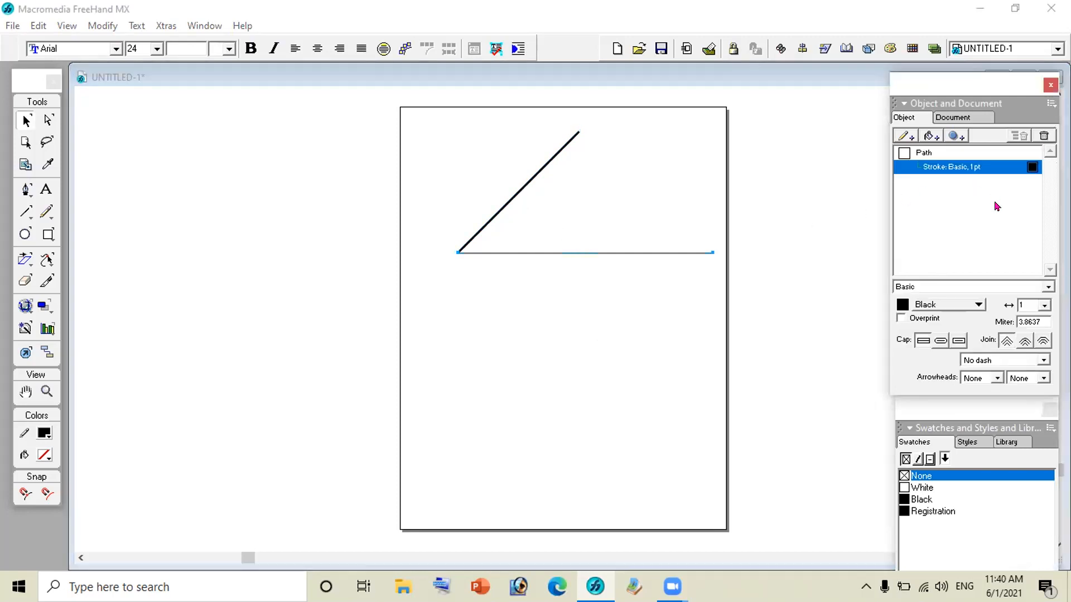
left_click(1045, 305)
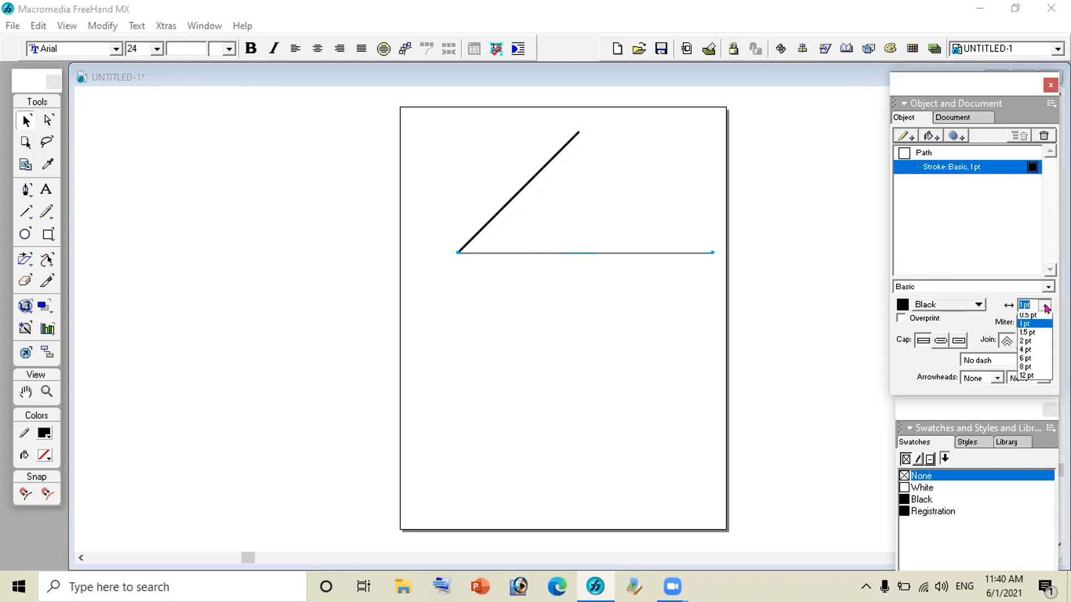
left_click(1025, 361)
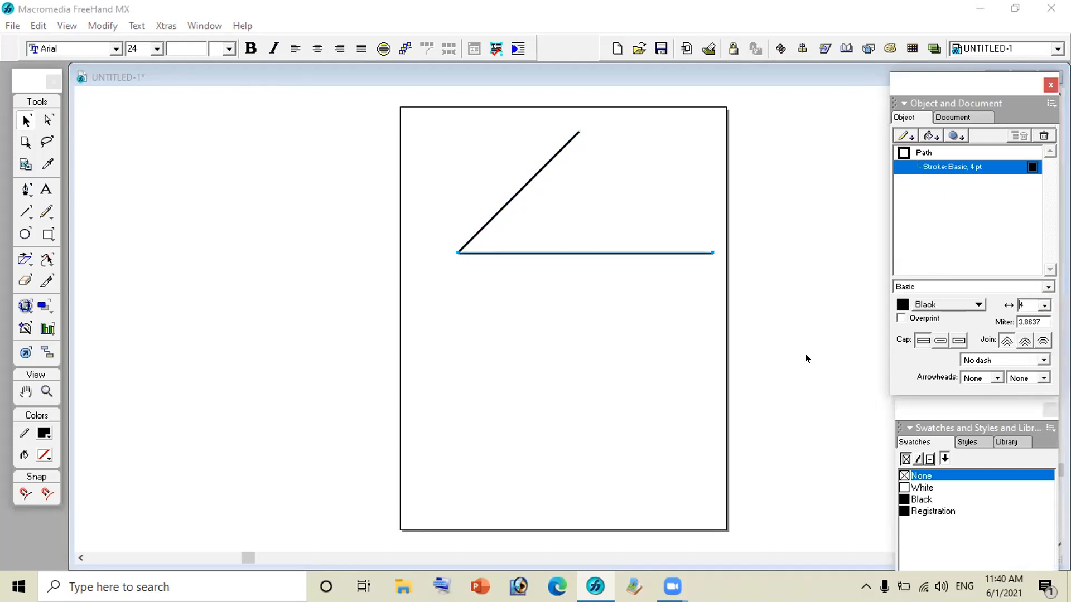
left_click(583, 333)
- Shift the diagonal line slightly right so its lower end lines up with the thickened horizontal line's left end
left_click(496, 216)
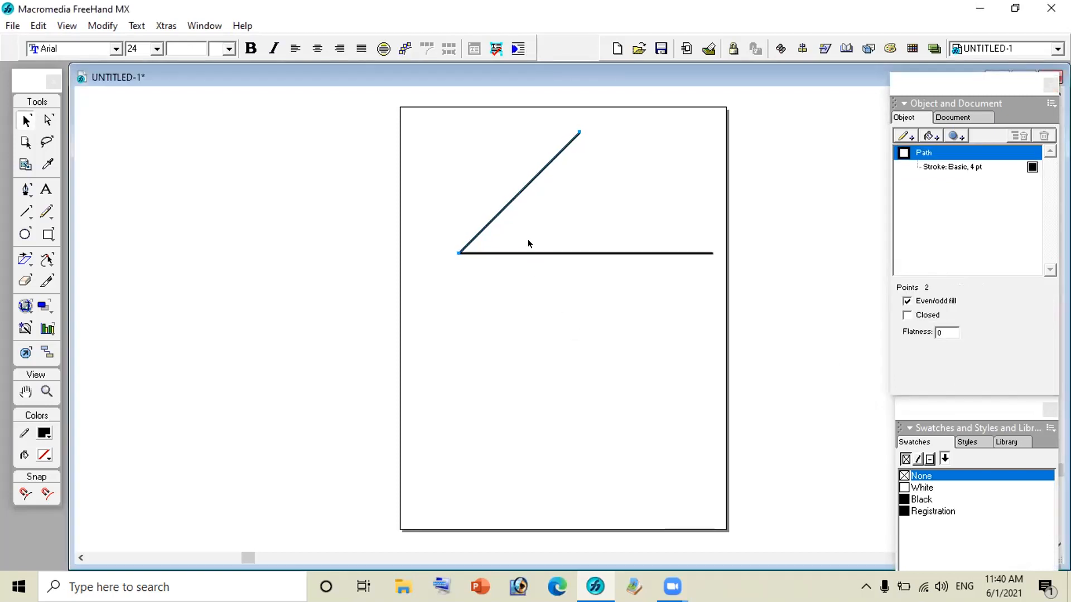
left_click(508, 296)
left_click(478, 234)
left_click(492, 356)
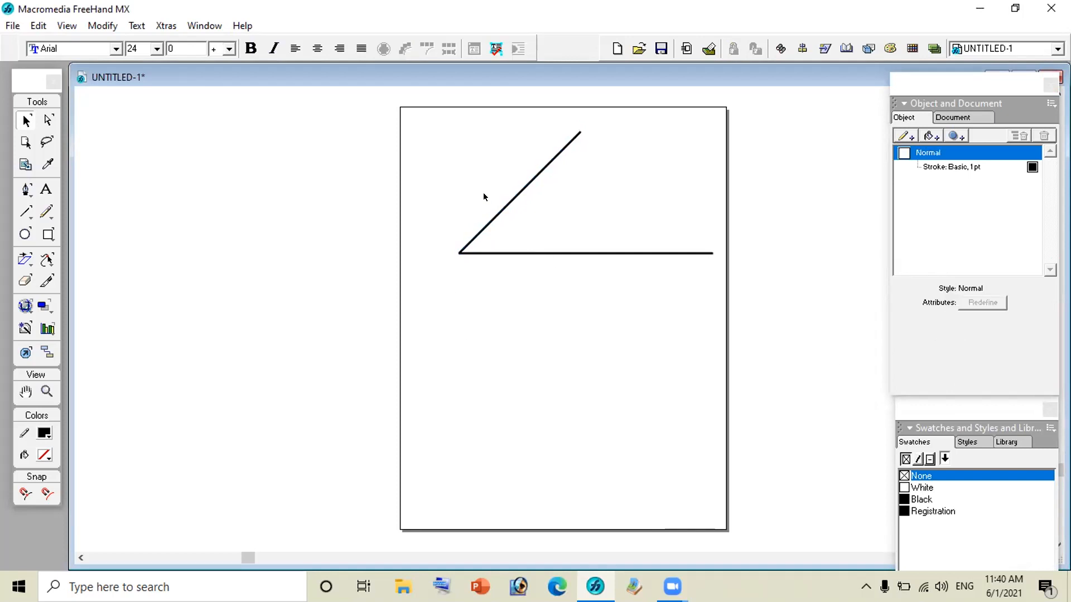
- Group the diagonal and horizontal 4 pt lines into one object
left_click(535, 169)
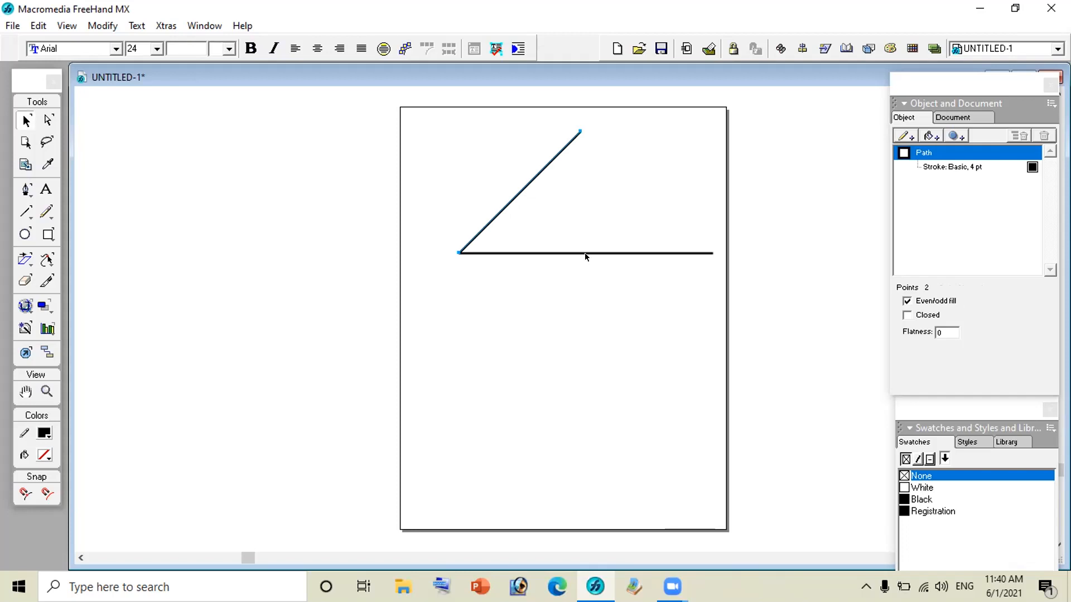
left_click(603, 252, "shift")
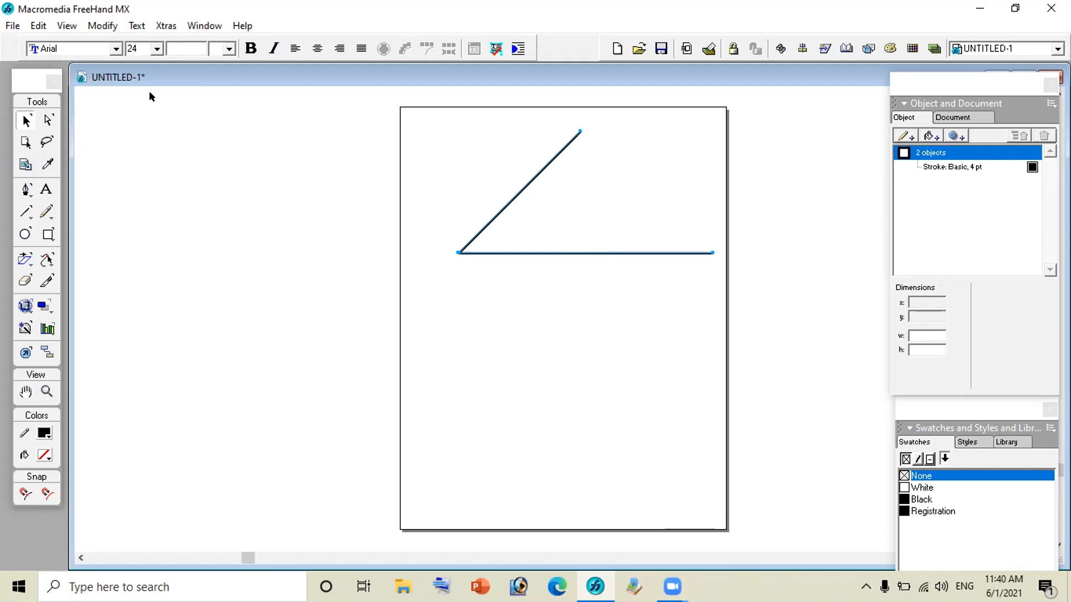
left_click(115, 28)
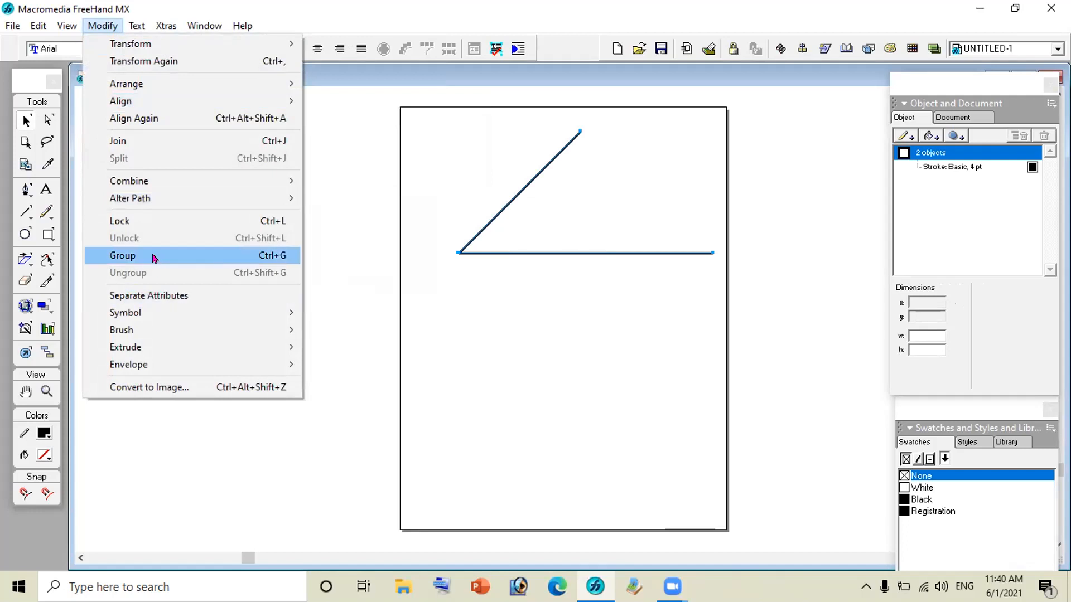
left_click(154, 258)
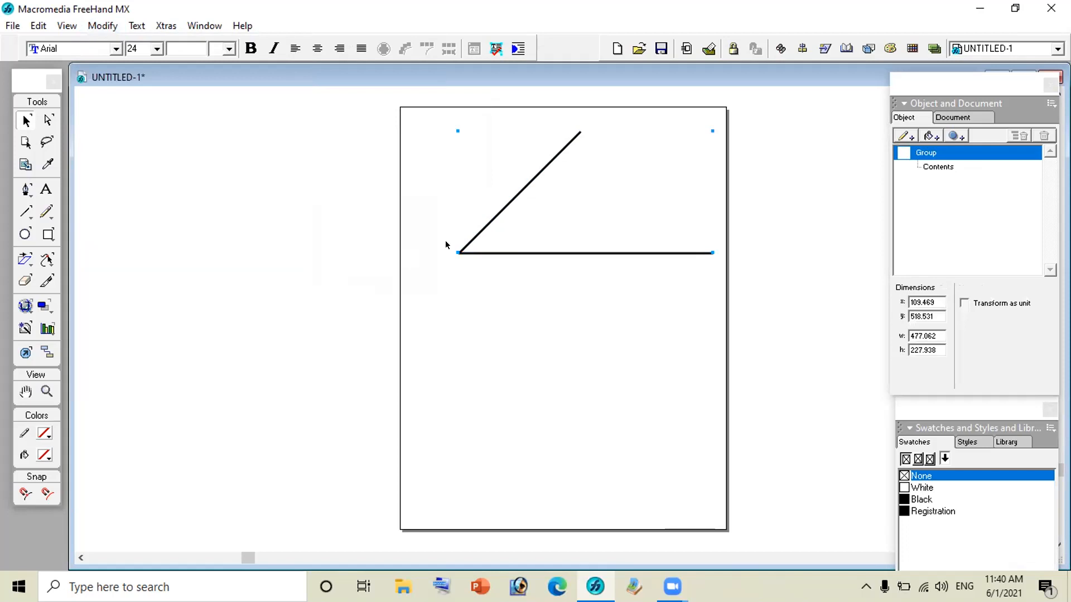
left_click(635, 387)
- Move the grouped angle slightly left and down, to about x 94, y 516
left_click_drag(555, 253, 540, 306)
left_click(544, 377)
left_click_drag(498, 250, 504, 199)
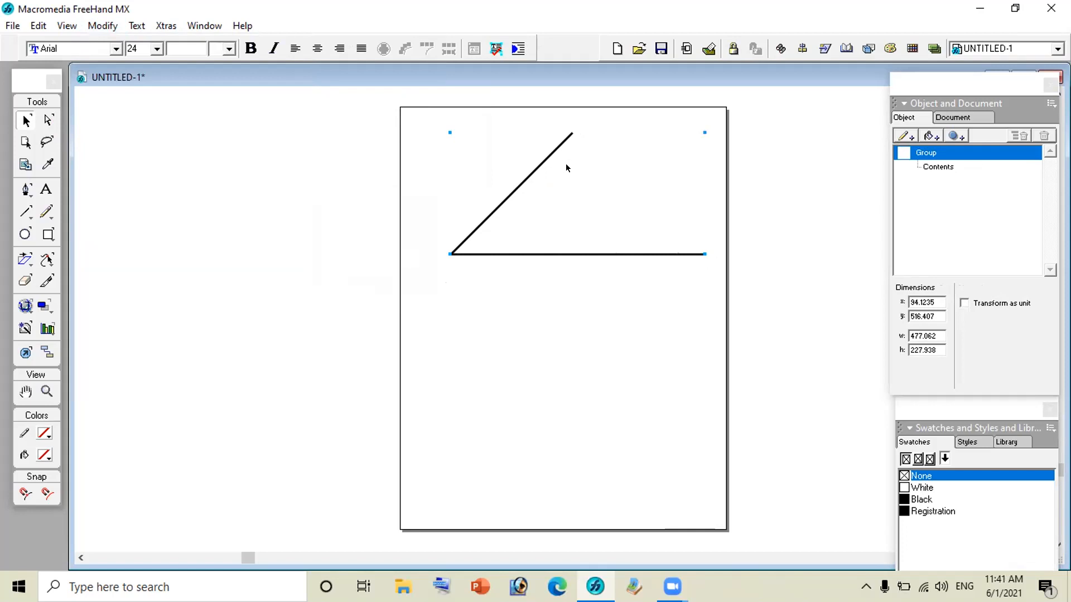
- Ungroup the angle and select the diagonal and horizontal lines individually
key("ctrl+shift+g")
left_click(497, 209)
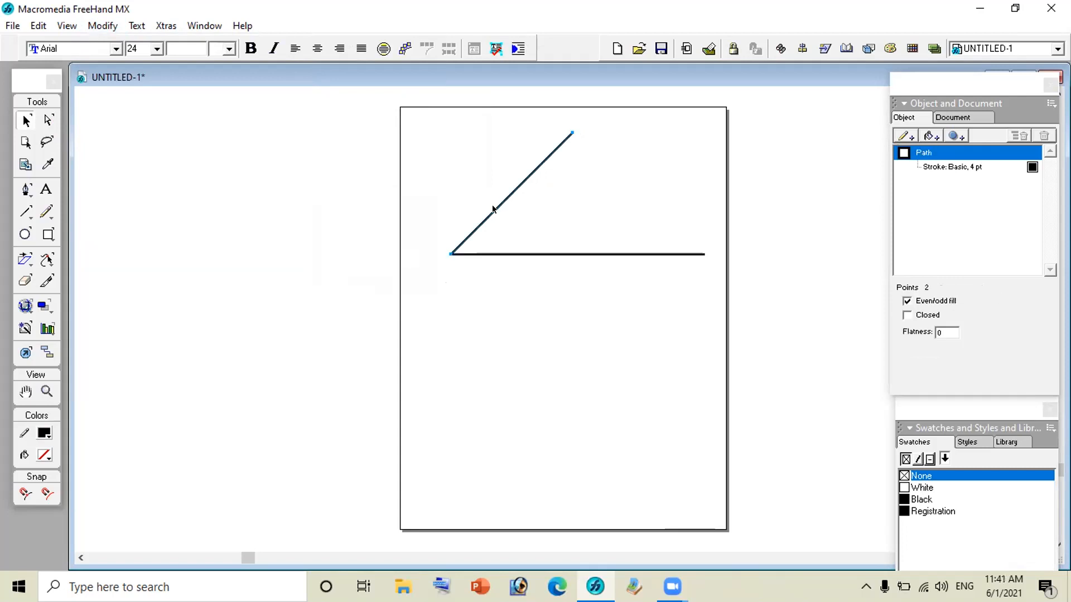
left_click(103, 26)
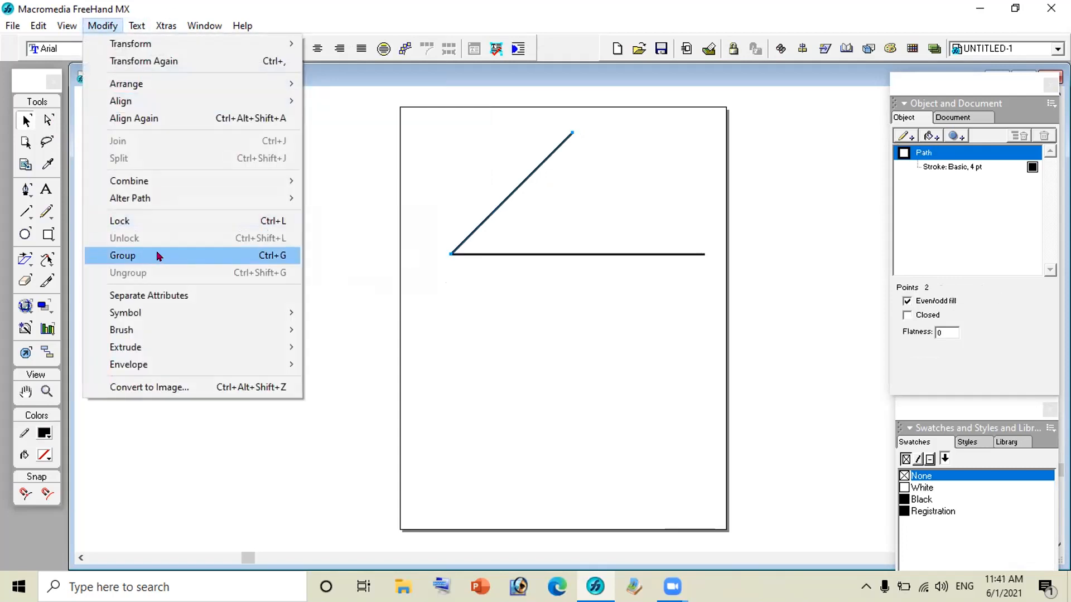
left_click(636, 333)
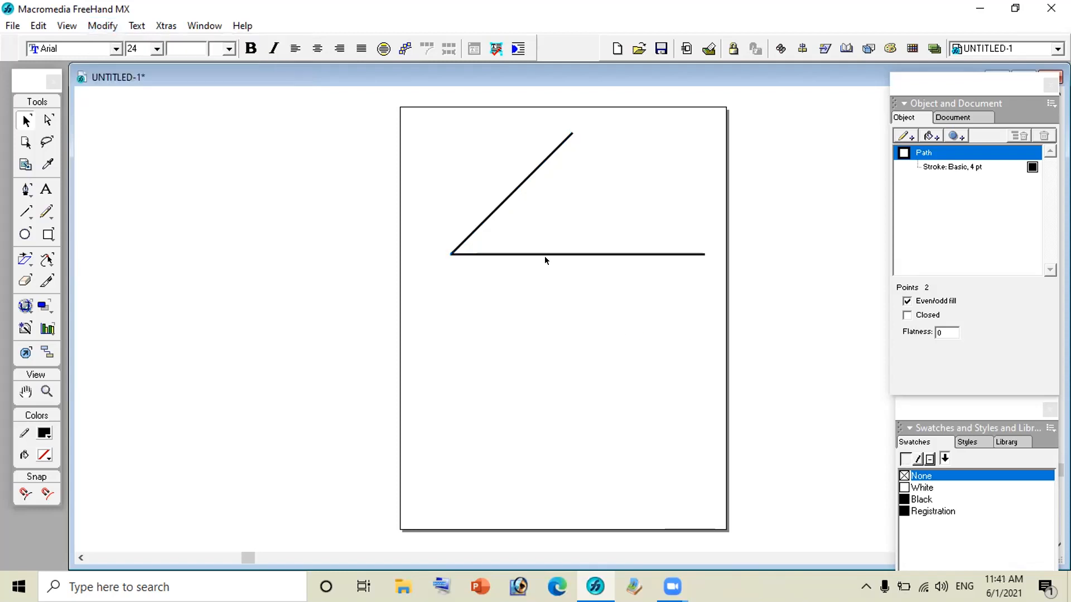
left_click(528, 220)
left_click(505, 196)
left_click(616, 255)
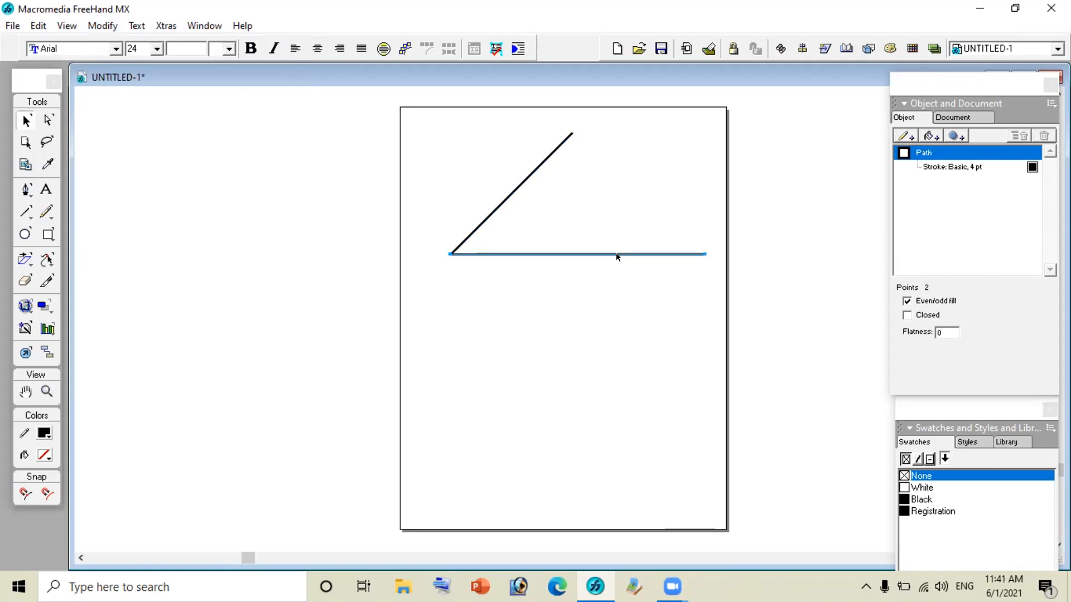
- Shorten the horizontal line by moving only its right endpoint left to about x 500 with the Subselect tool
left_click(705, 254)
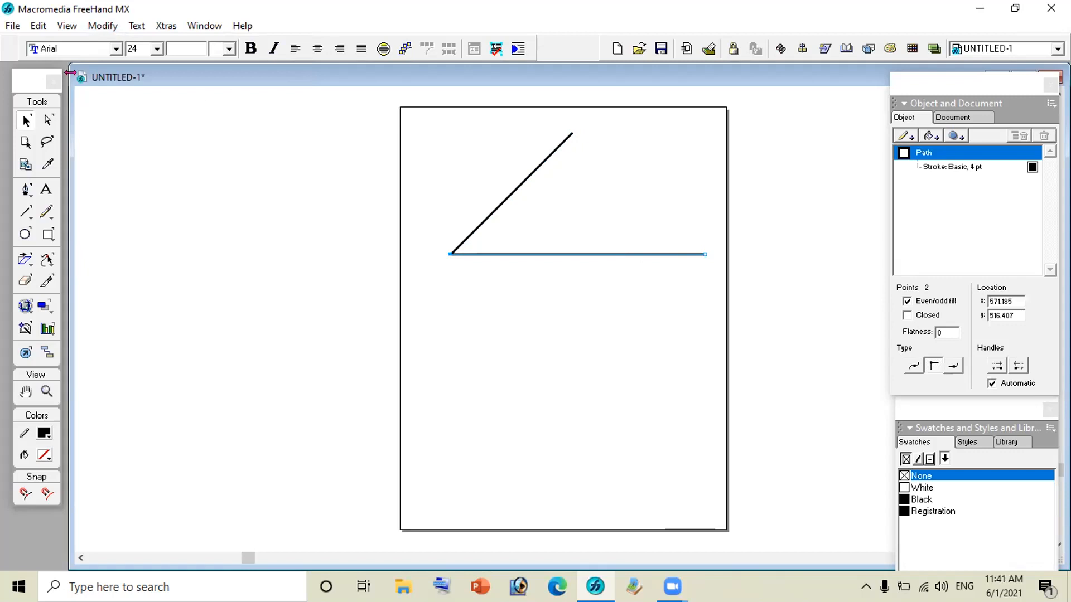
left_click(47, 120)
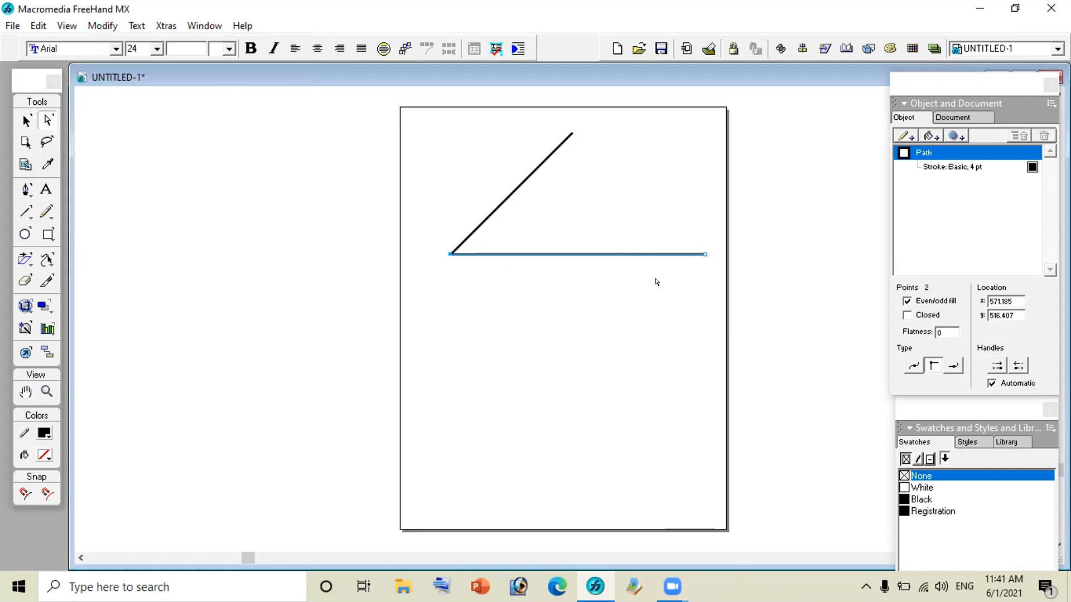
left_click(655, 278)
left_click(679, 255)
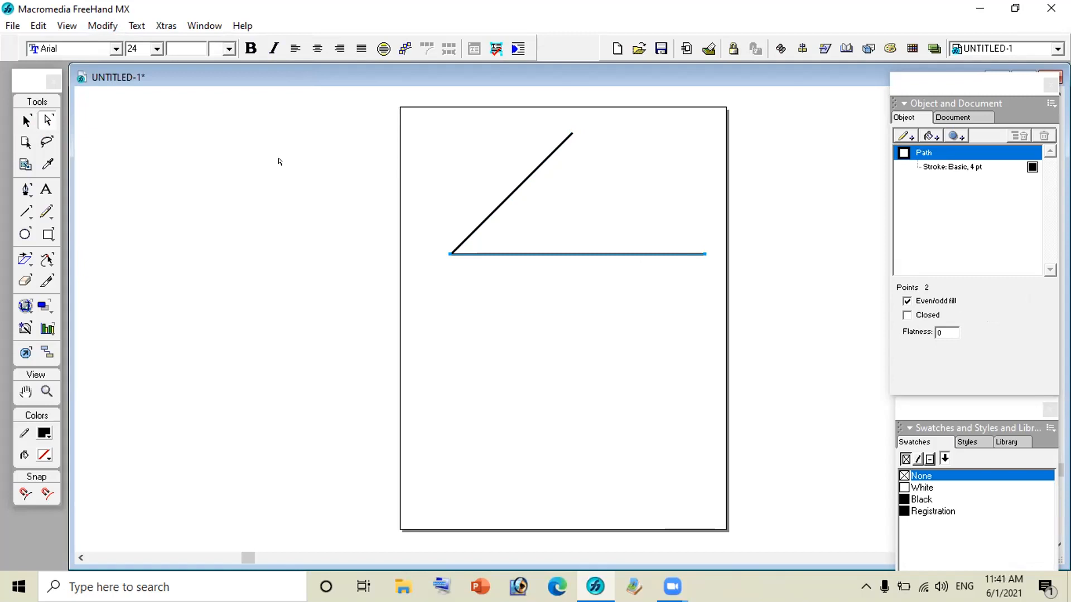
left_click(47, 121)
left_click(706, 255)
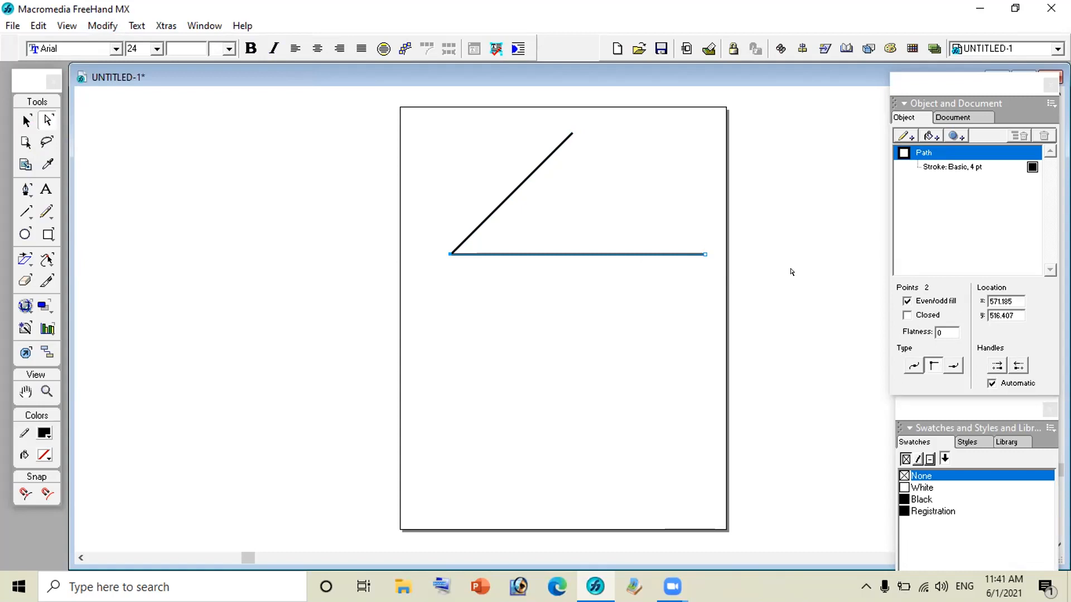
key("Left")
key("Left")
key("Left")
key("Left")
key("Left")
key("Left")
left_click_drag(675, 255, 646, 255)
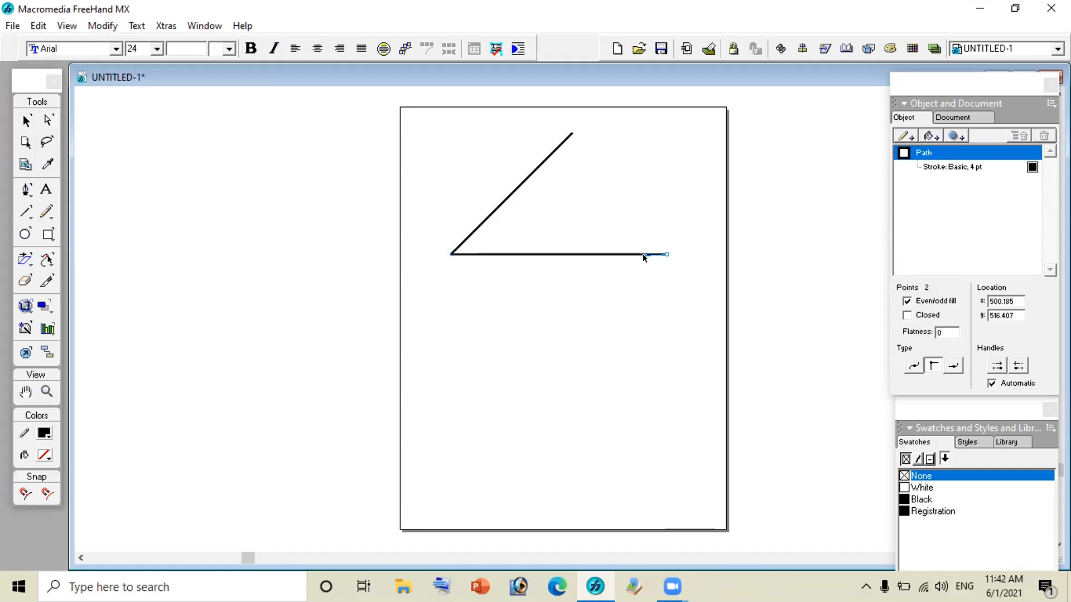
left_click(647, 303)
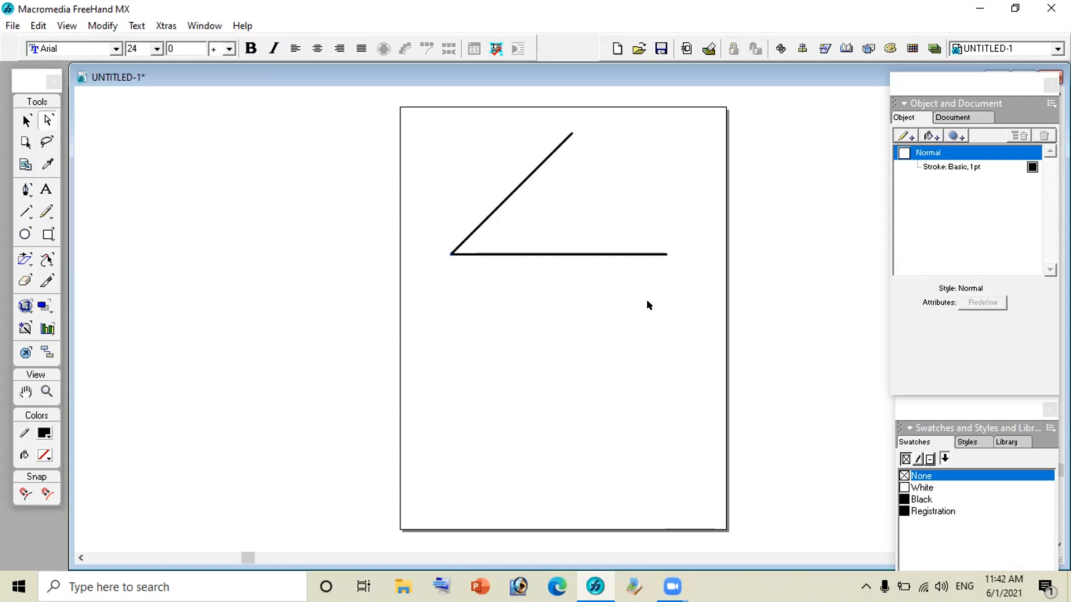
- Shorten the horizontal line a little further by pulling its right endpoint toward the angle's vertex
left_click(663, 255)
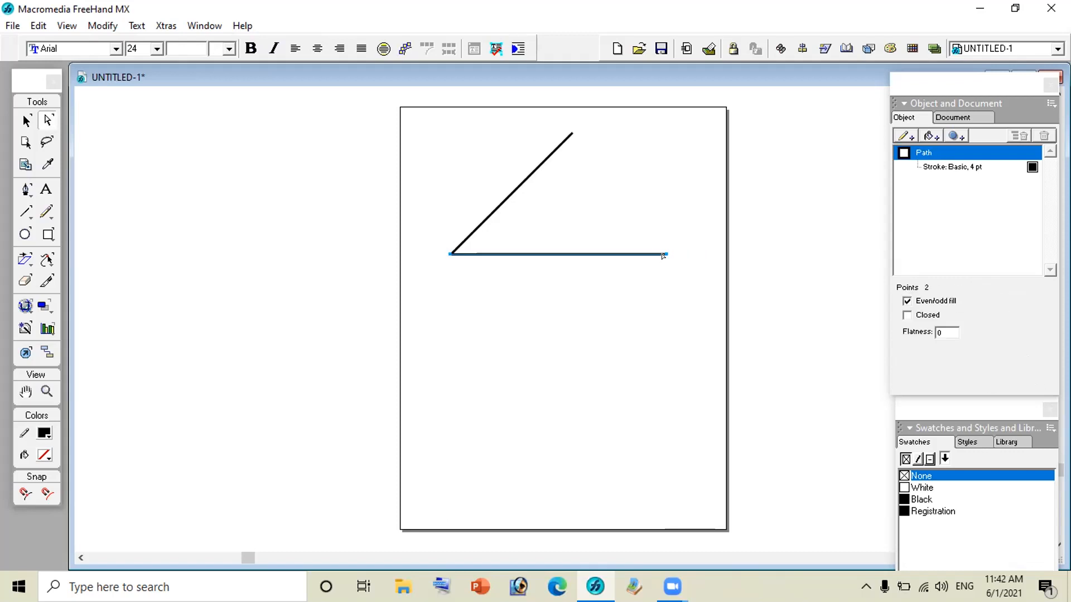
left_click_drag(665, 255, 634, 257)
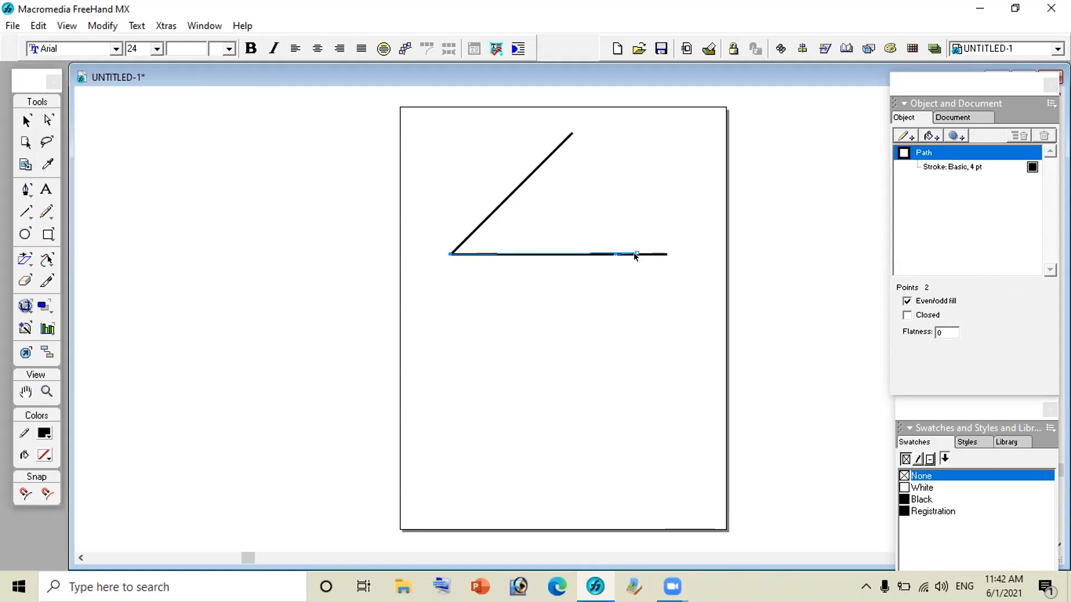
left_click(634, 318)
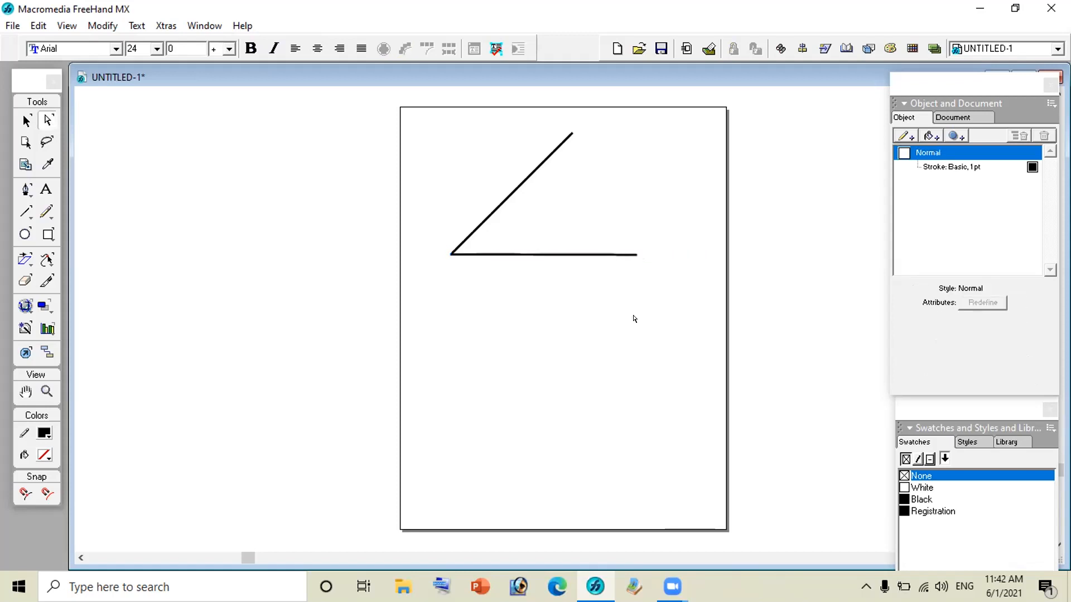
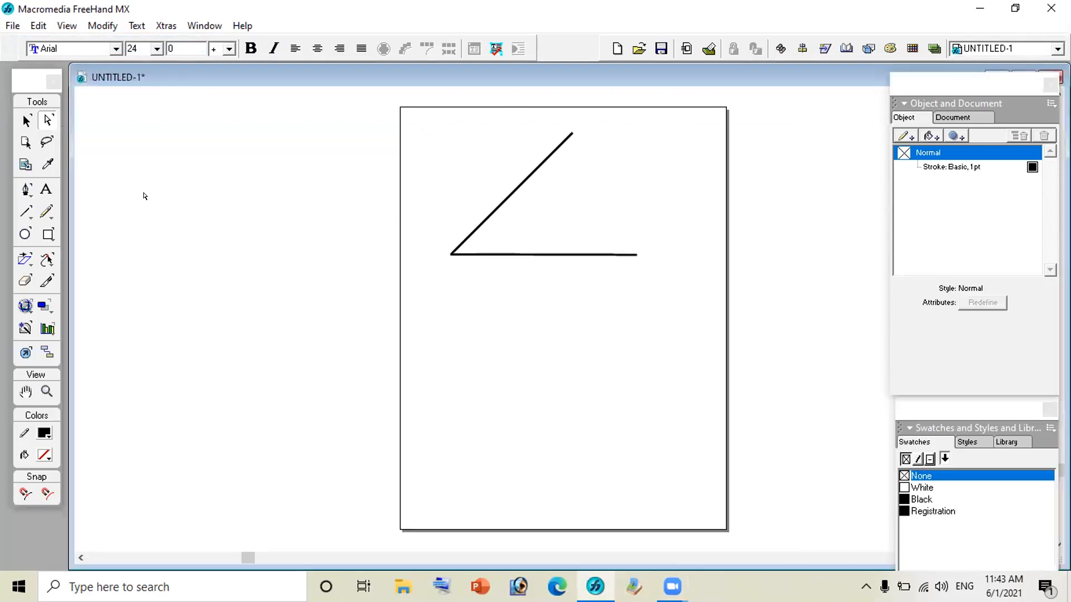
- Draw a second angle about 269 by 201 from a diagonal and a horizontal line left of the page, and group them
left_click(25, 211)
mouse_move(211, 221)
left_mouse_down()
mouse_move(140, 331)
mouse_move(277, 310)
mouse_move(307, 322)
mouse_move(286, 328)
left_mouse_up()
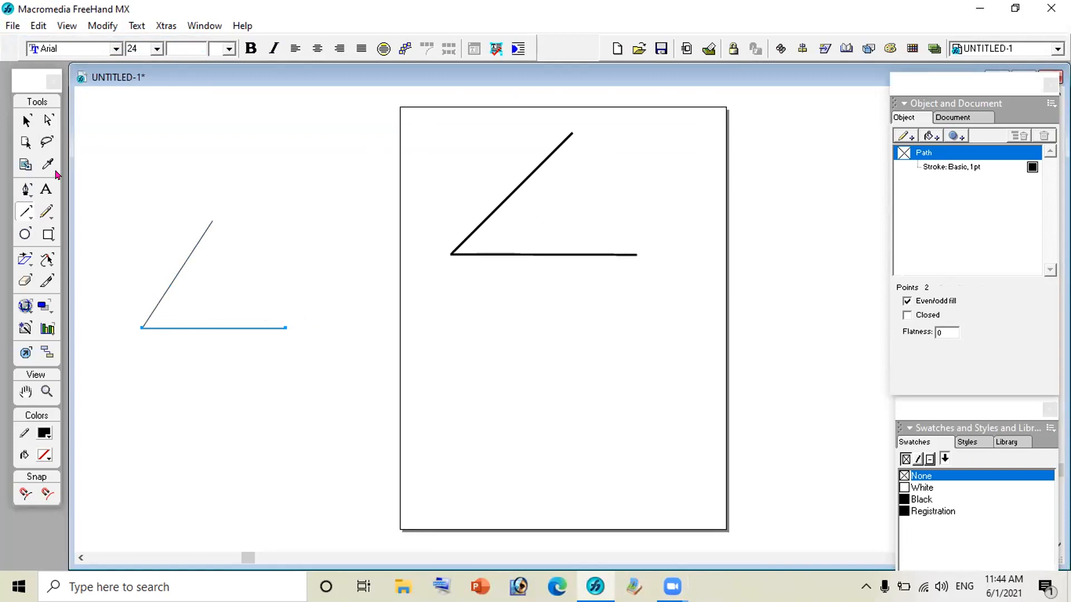
left_click(26, 121)
left_click_drag(85, 161, 318, 389)
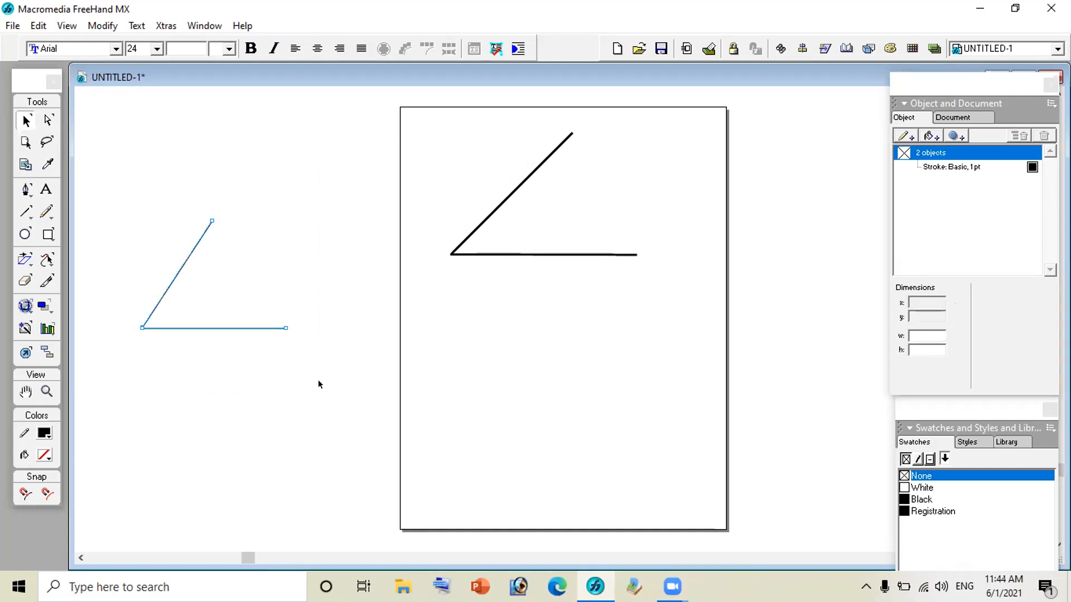
key("ctrl+g")
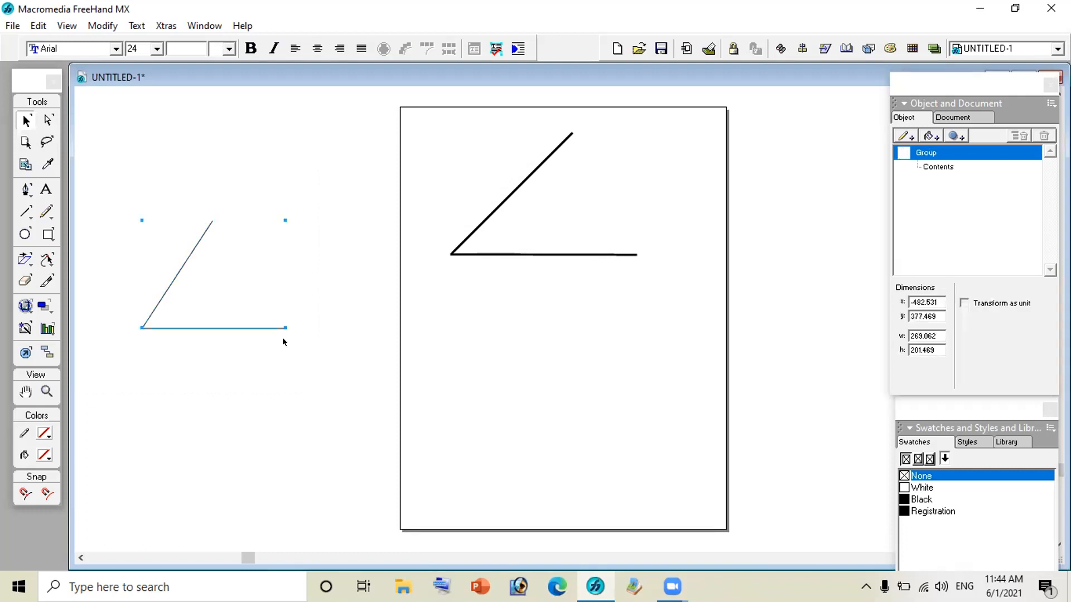
- Move the second grouped angle onto the page, below the thick first angle
left_click_drag(170, 285, 476, 360)
left_click(247, 359)
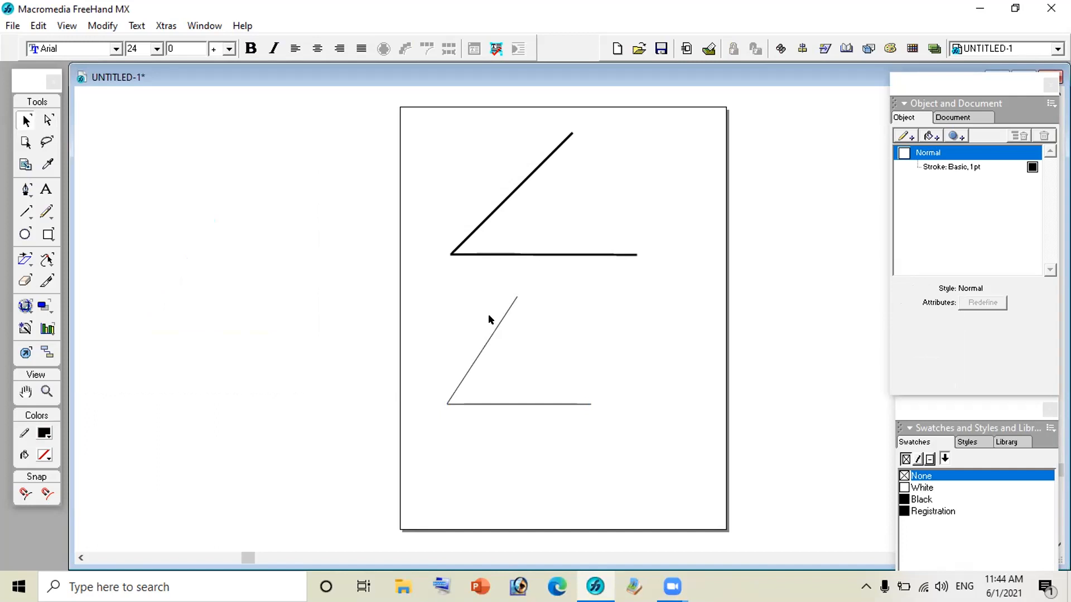
left_click(490, 334)
left_click_drag(490, 335, 509, 360)
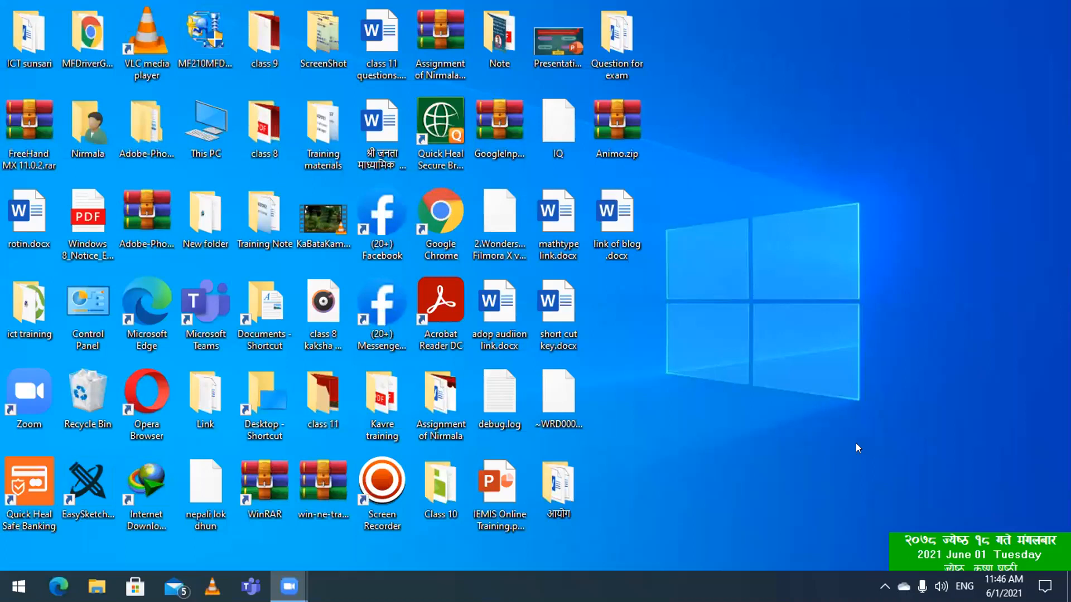
- Switch to WinRAR by opening FreeHand MX 11.0.2.rar from the desktop, and go into its FreeHand MX 11.0.2 folder
double_click(27, 129)
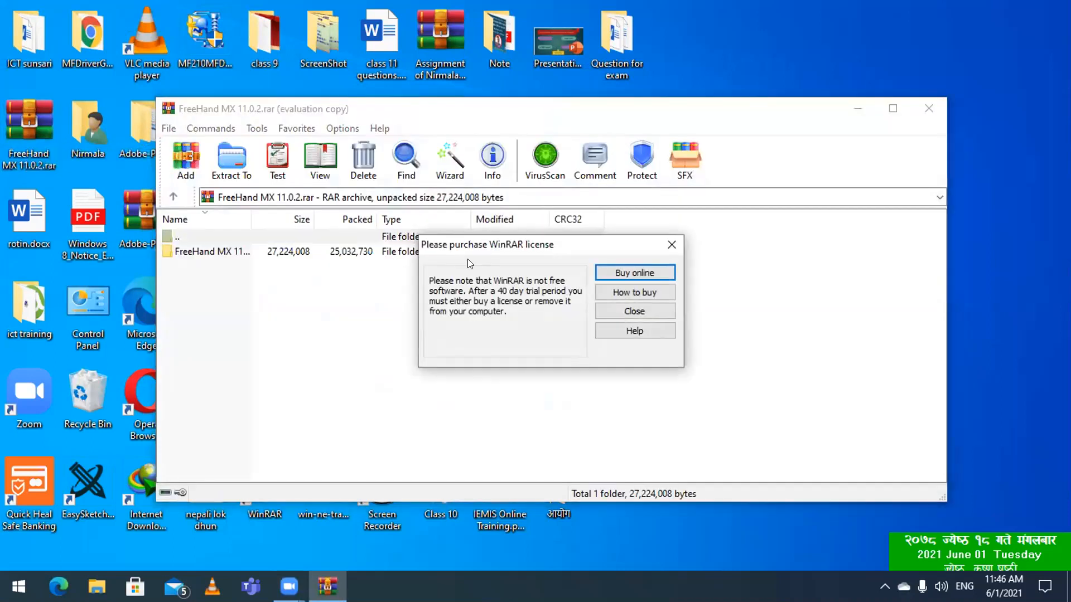
left_click(929, 109)
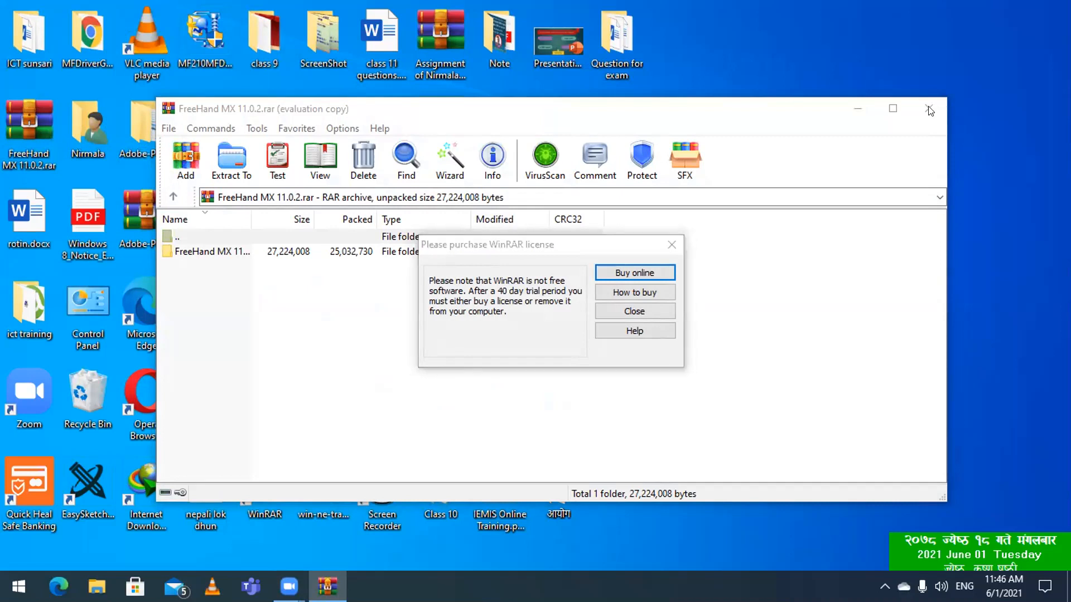
left_click(670, 245)
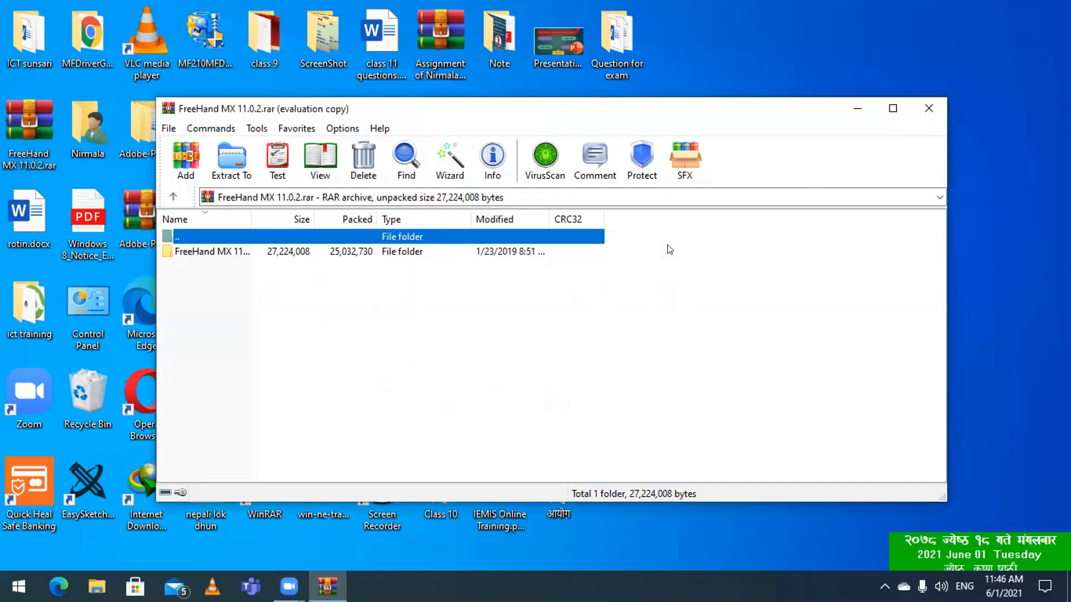
double_click(234, 256)
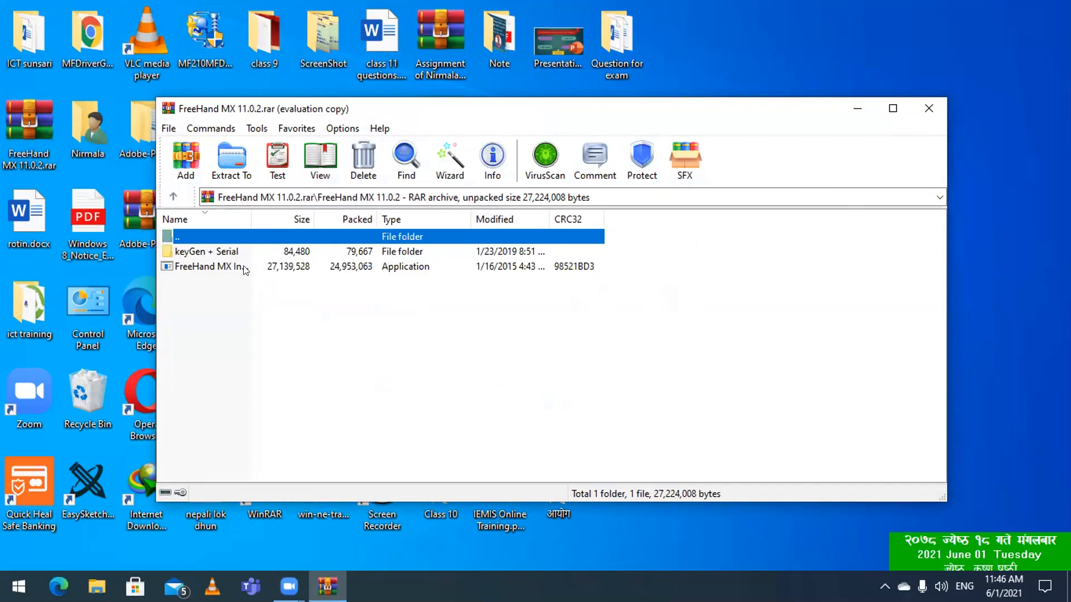
- Run the FreeHand MX installer, accept the license agreement and start the installation in the default destination folder
double_click(243, 265)
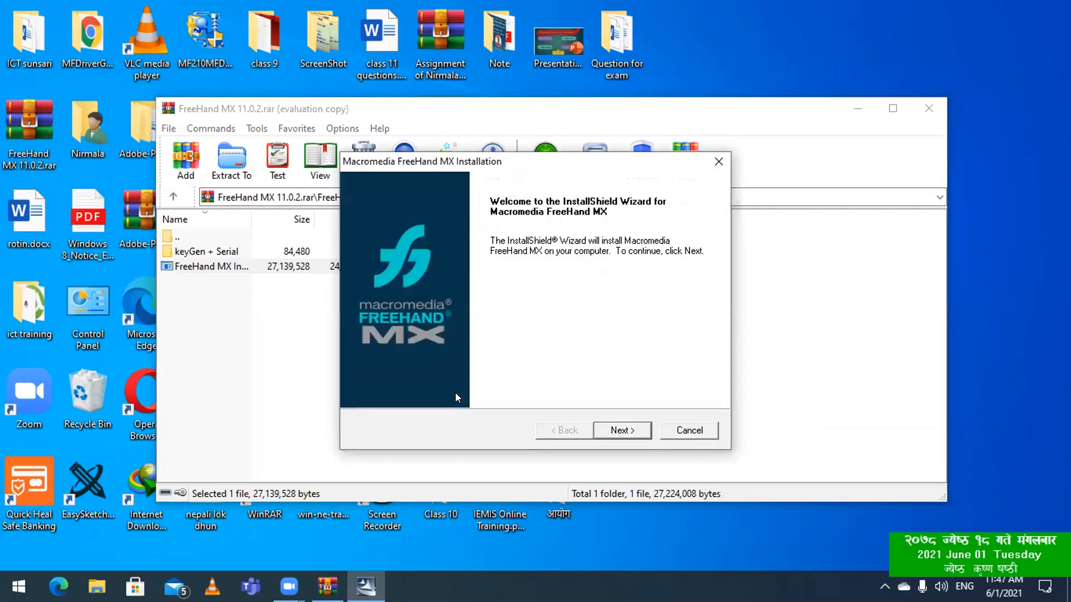
left_click(630, 432)
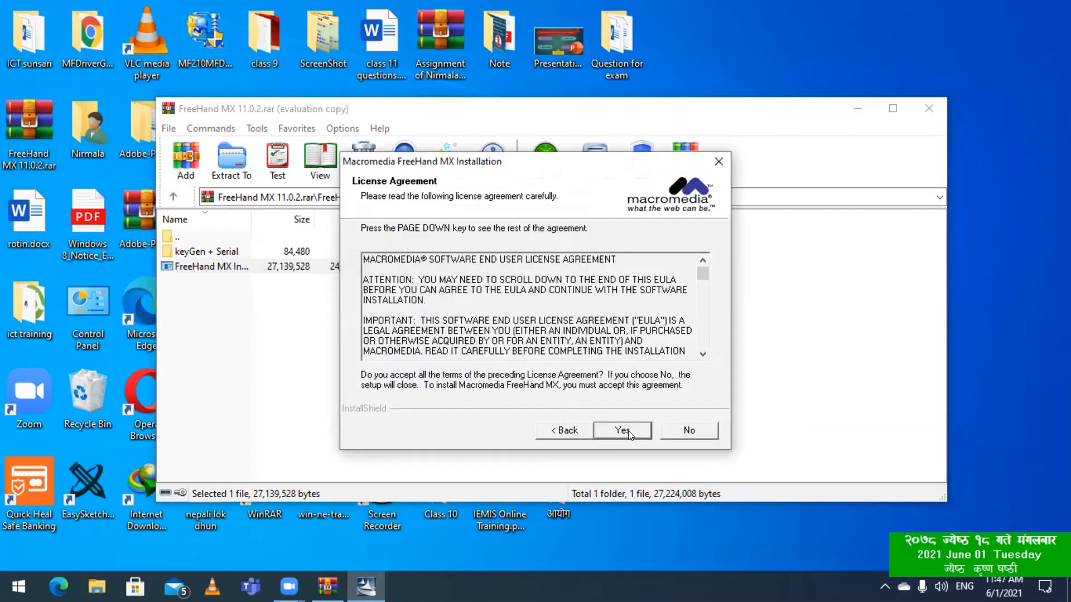
left_click(629, 435)
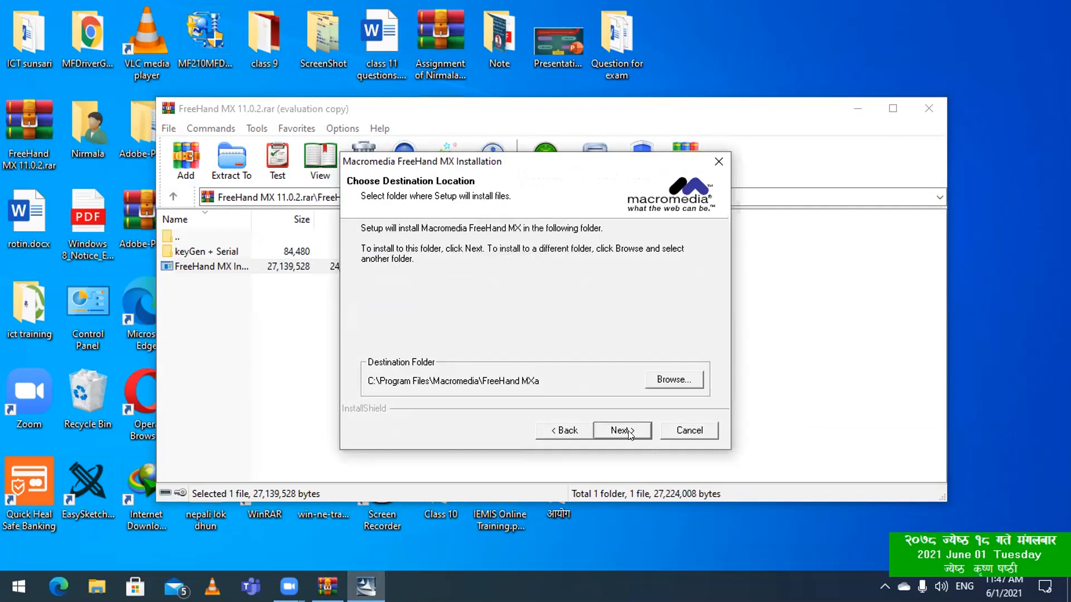
left_click(622, 433)
left_click(621, 433)
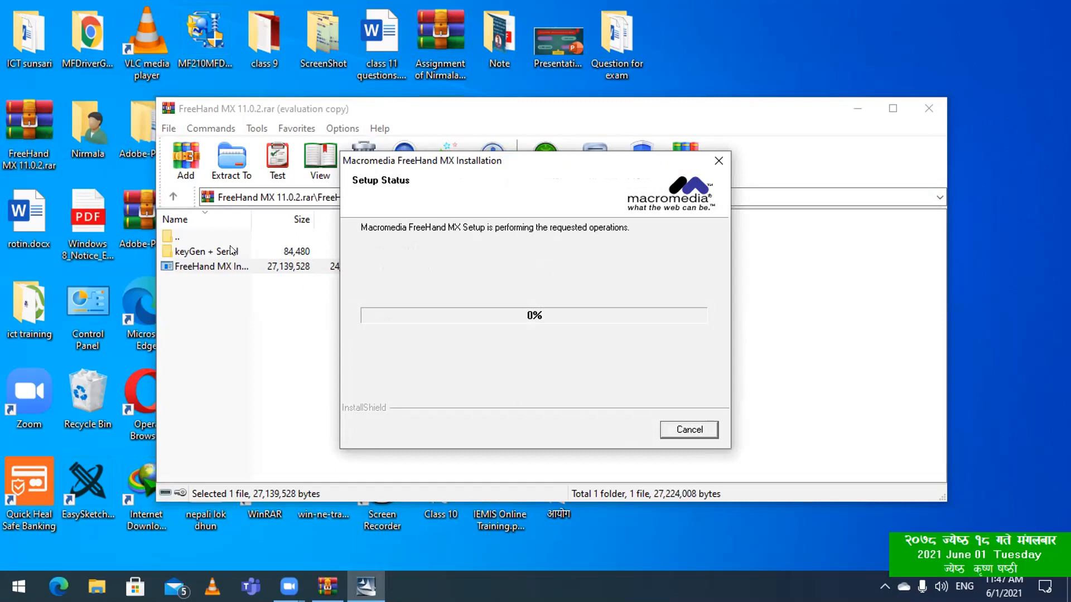
- View the contents of the keyGen + Serial folder inside the archive
double_click(202, 252)
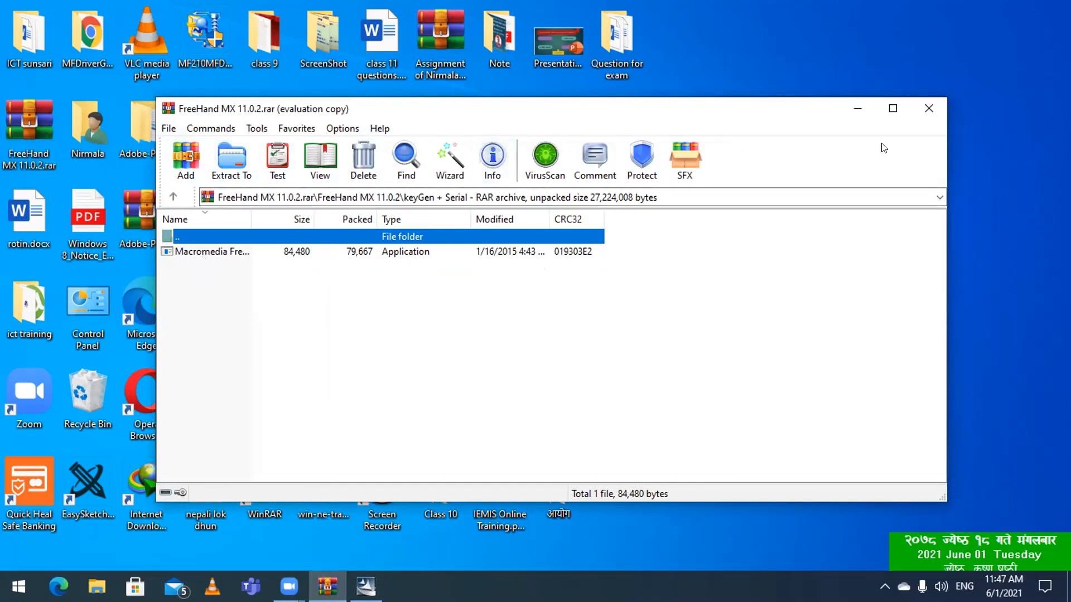
left_click(172, 195)
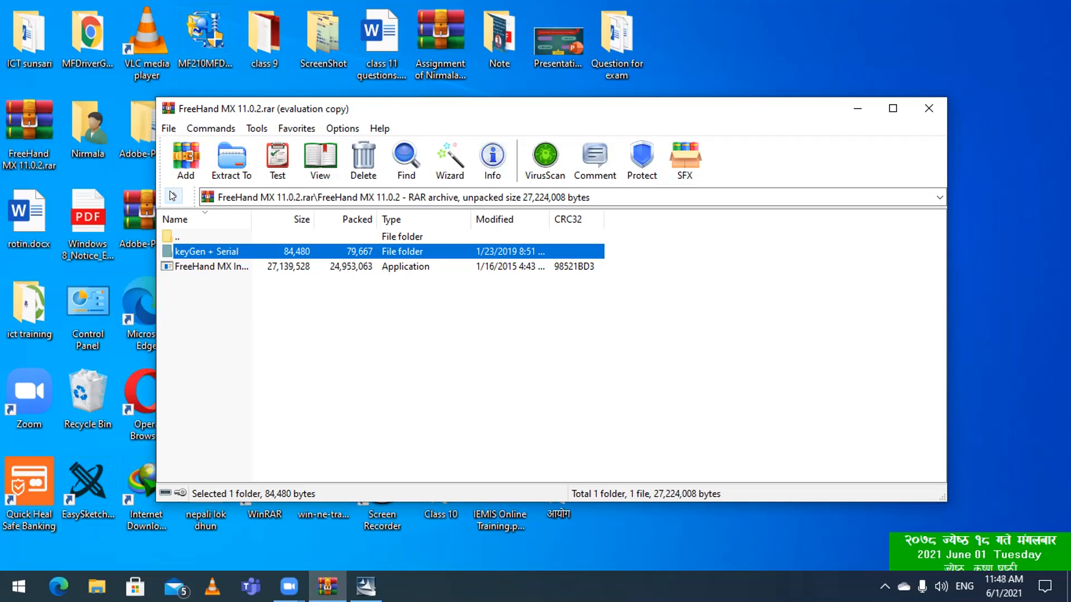
double_click(180, 255)
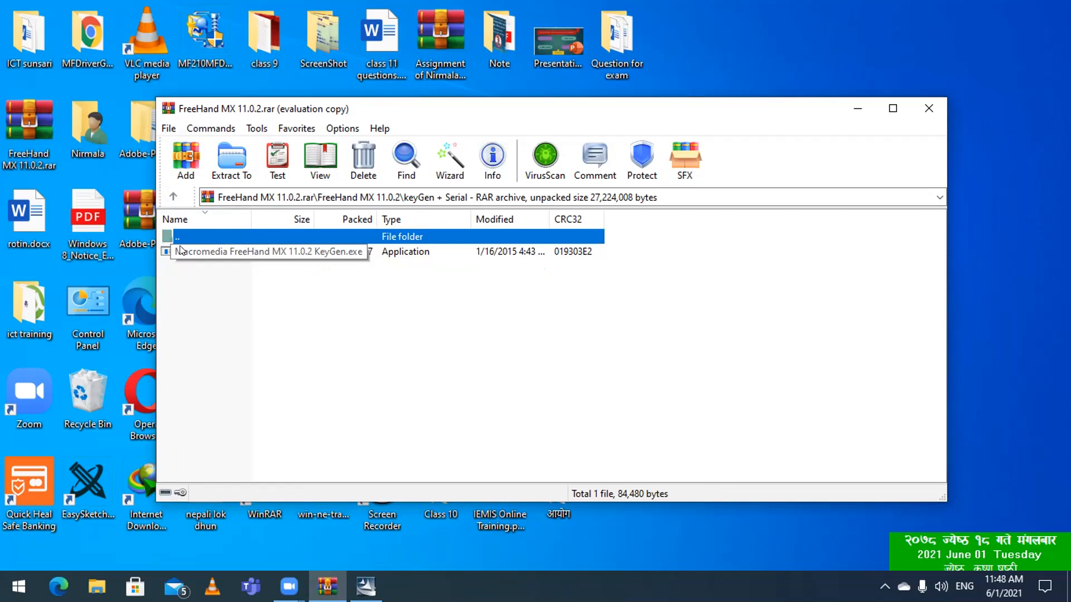
- Run Macromedia FreeHand MX 11.0.2 KeyGen.exe from the archive, copy its serial number, and move its window clear of the installer
double_click(180, 250)
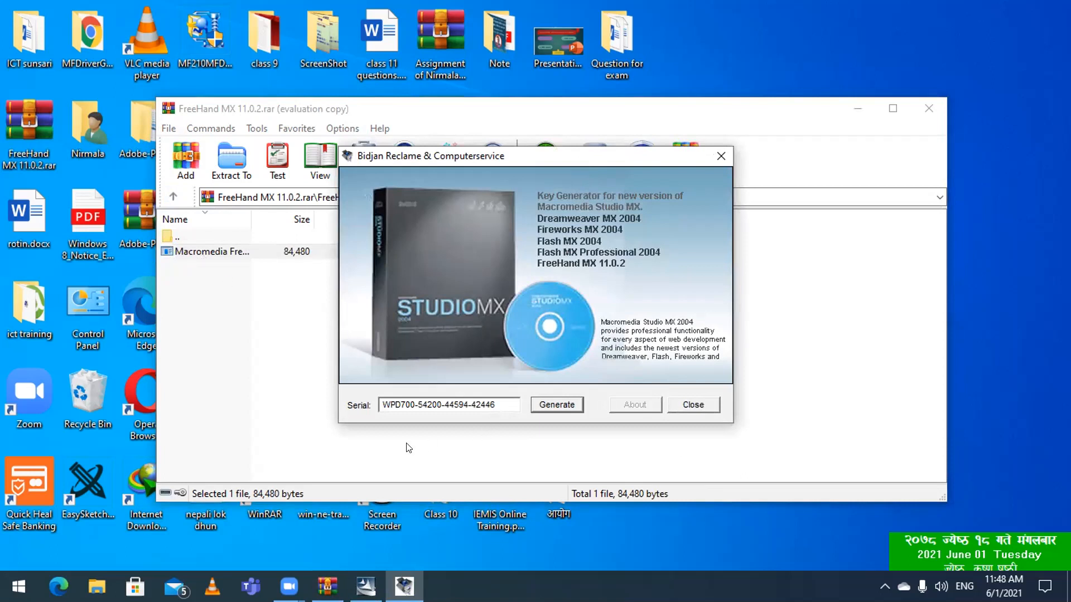
left_click(377, 400)
left_click_drag(376, 401, 497, 407)
key("ctrl+c")
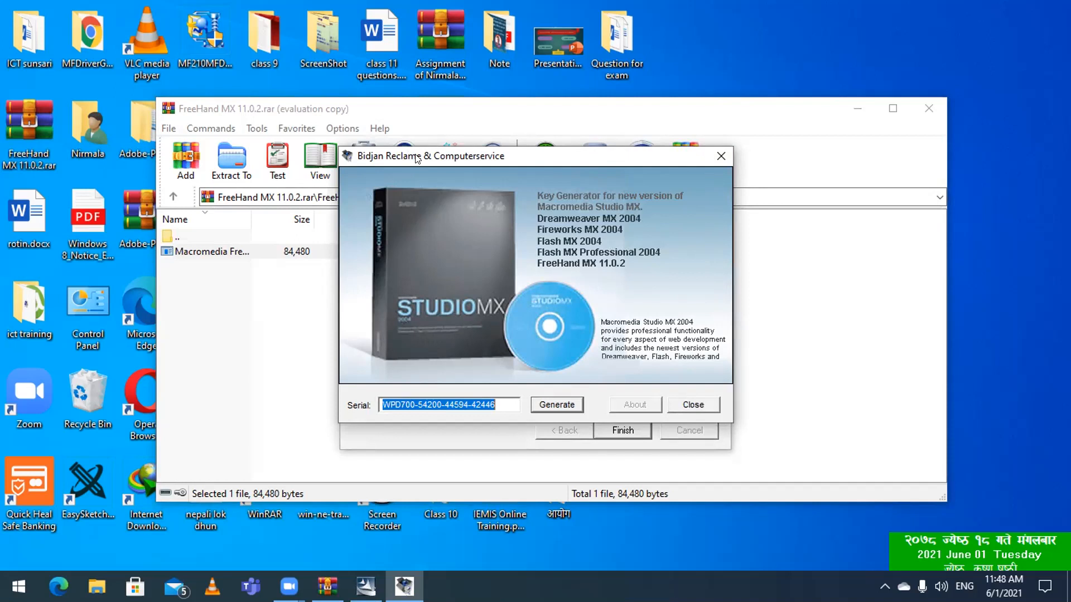
left_click_drag(416, 159, 800, 182)
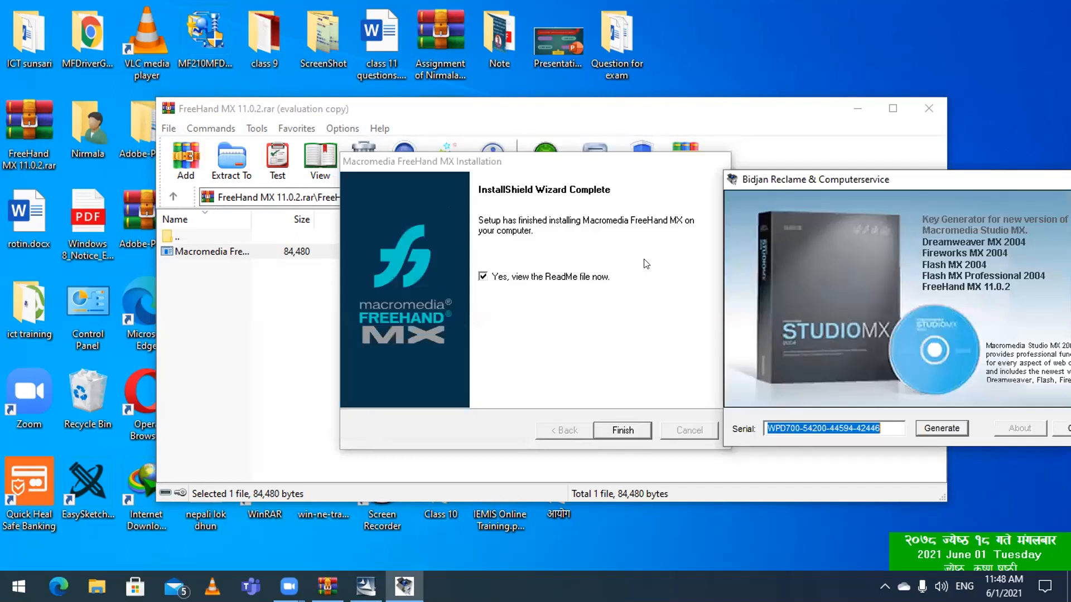
- Finish the FreeHand MX installation wizard and close the Macromedia folder and archive windows
left_click(623, 430)
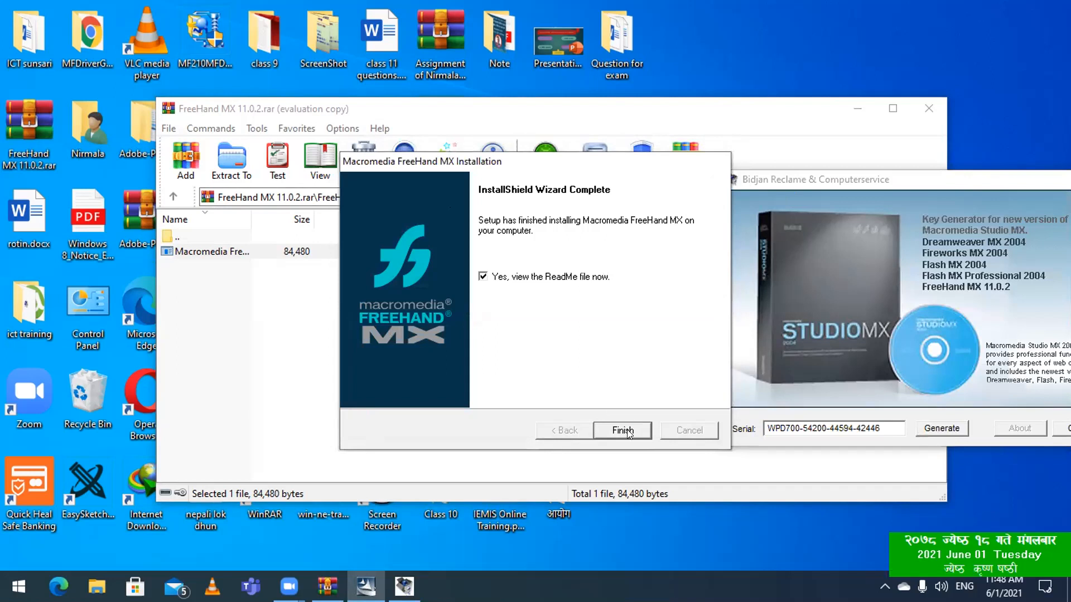
left_click(628, 433)
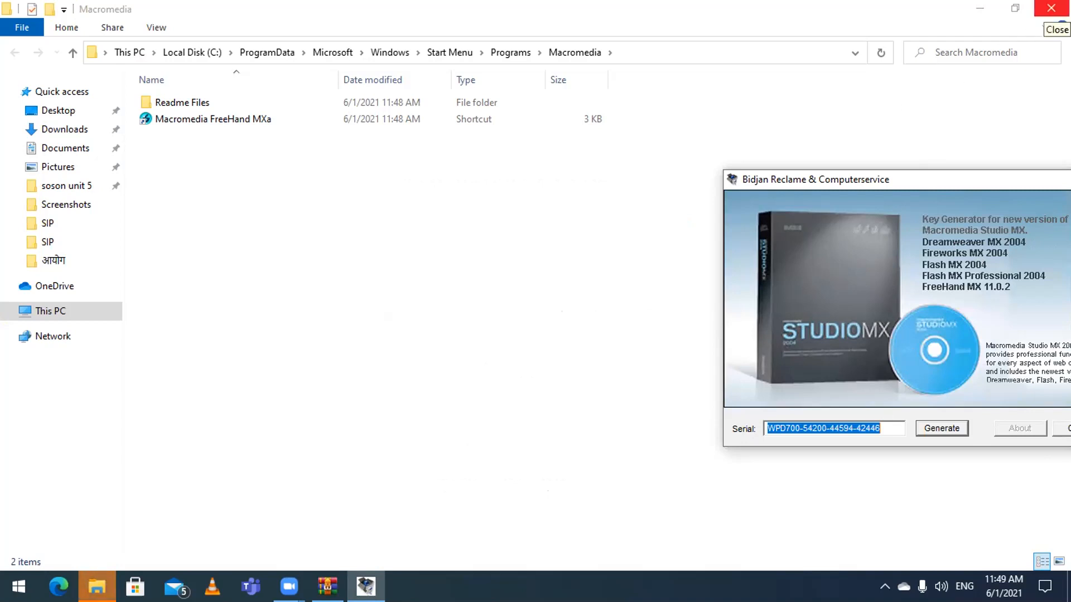
left_click(1051, 9)
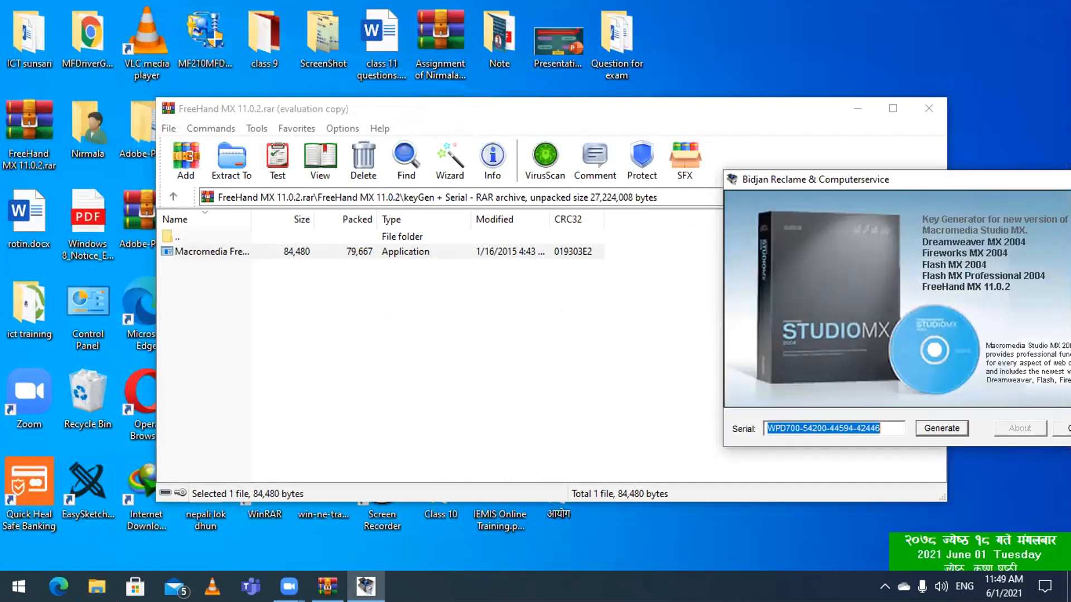
left_click(929, 108)
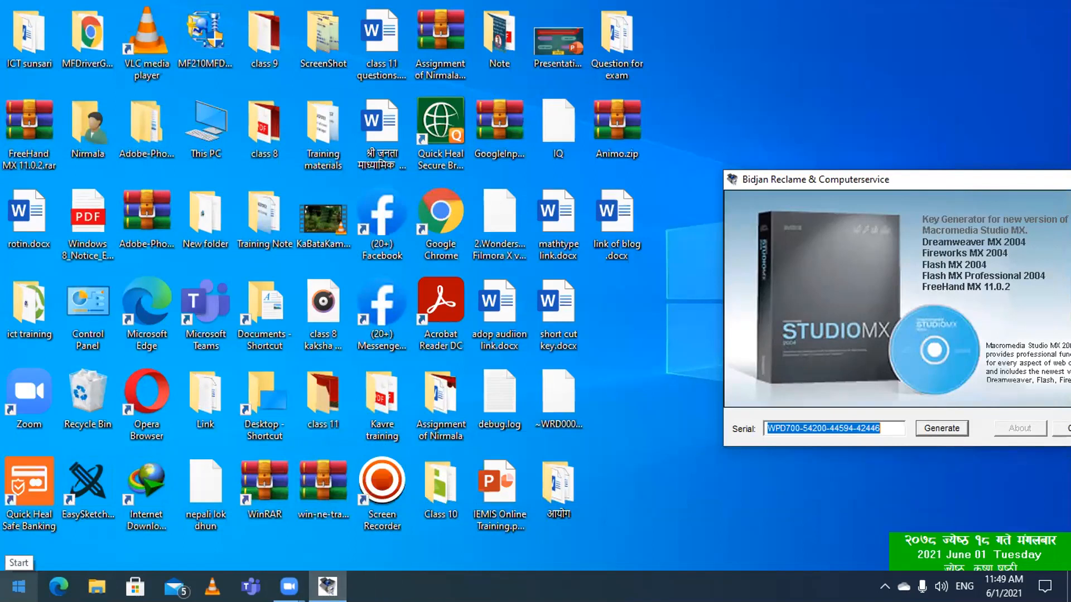
- Launch Macromedia FreeHand MXa, activate it by pasting the copied serial number, and dismiss the Welcome window
left_click(18, 588)
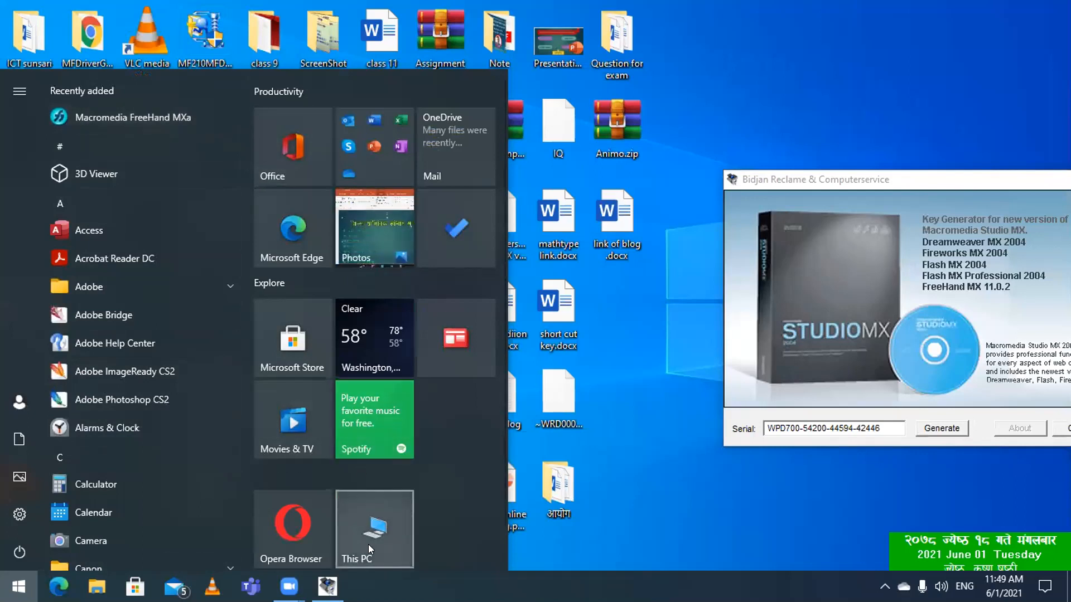
left_click(144, 117)
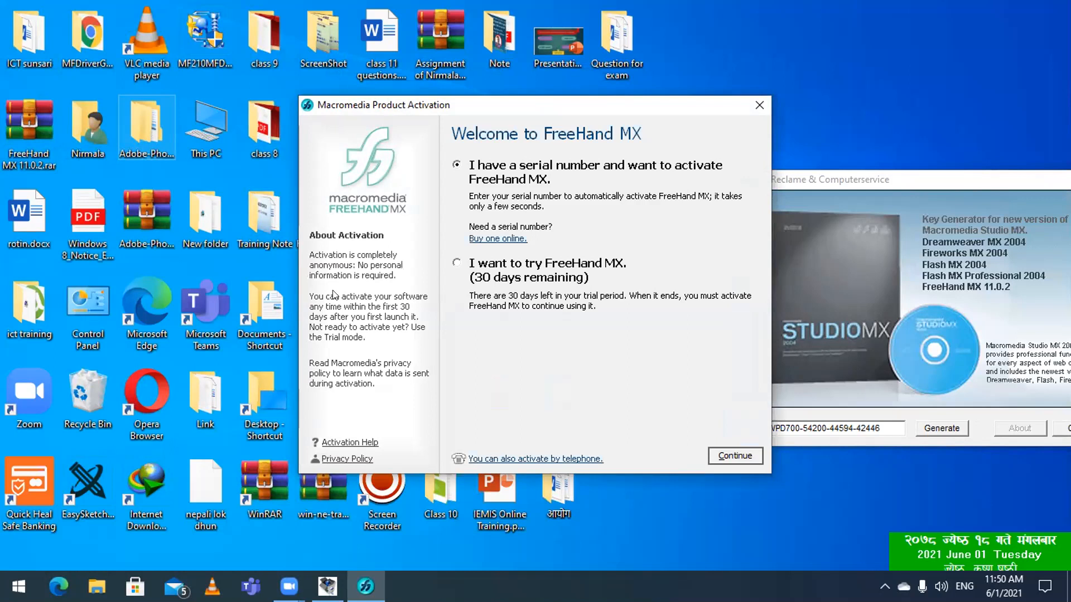
left_click(732, 457)
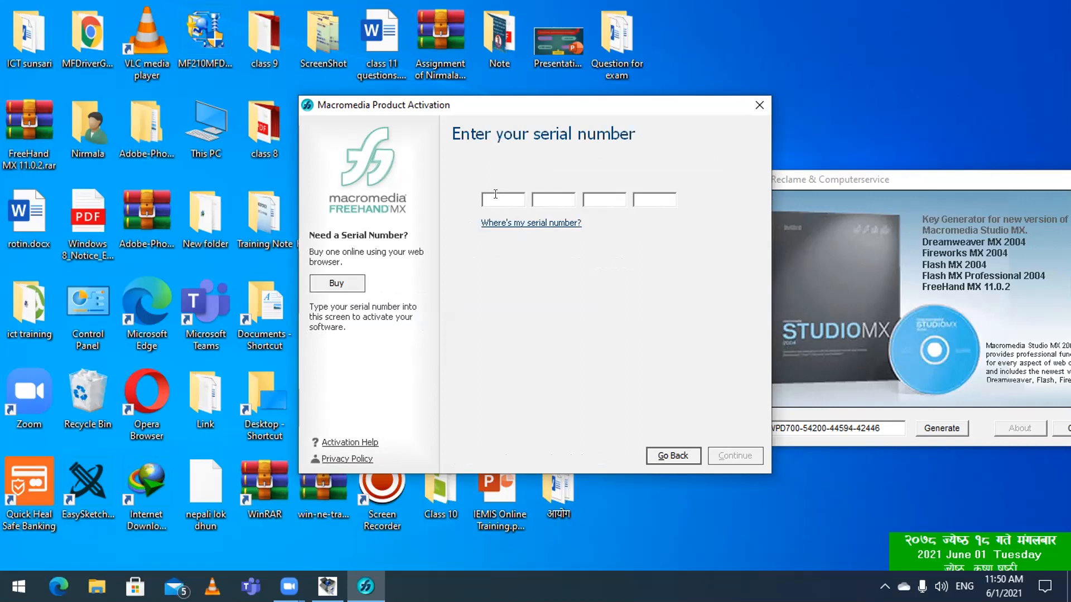
key("ctrl+v")
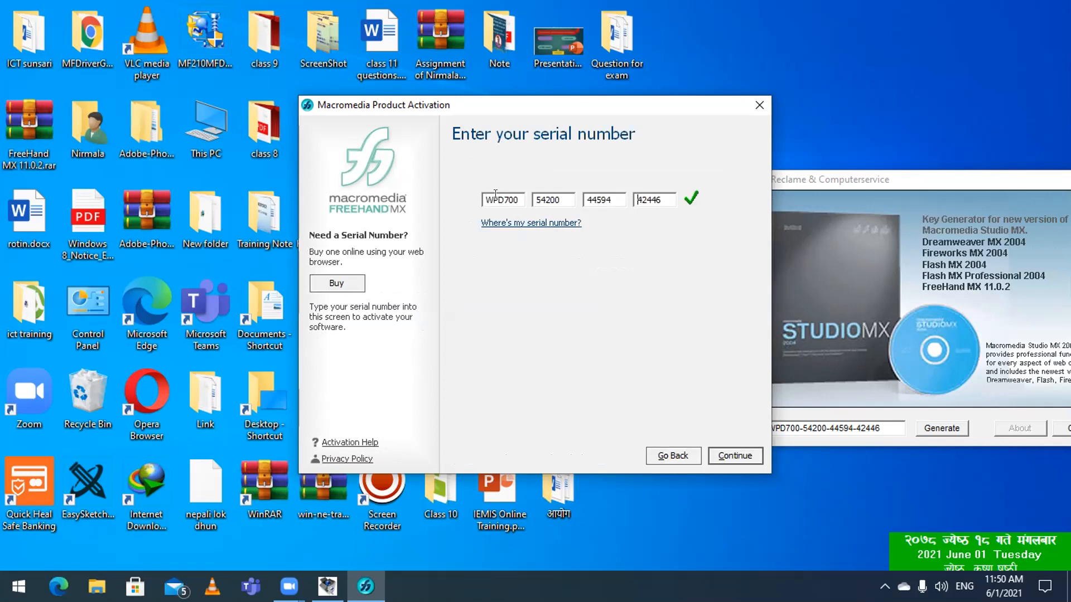
left_click(735, 457)
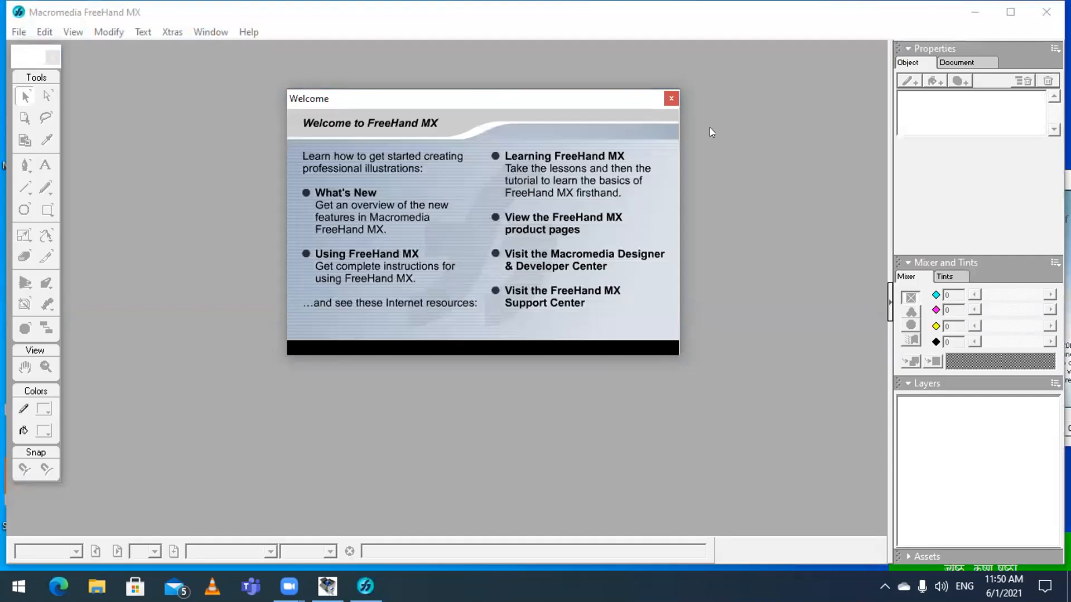
left_click(667, 93)
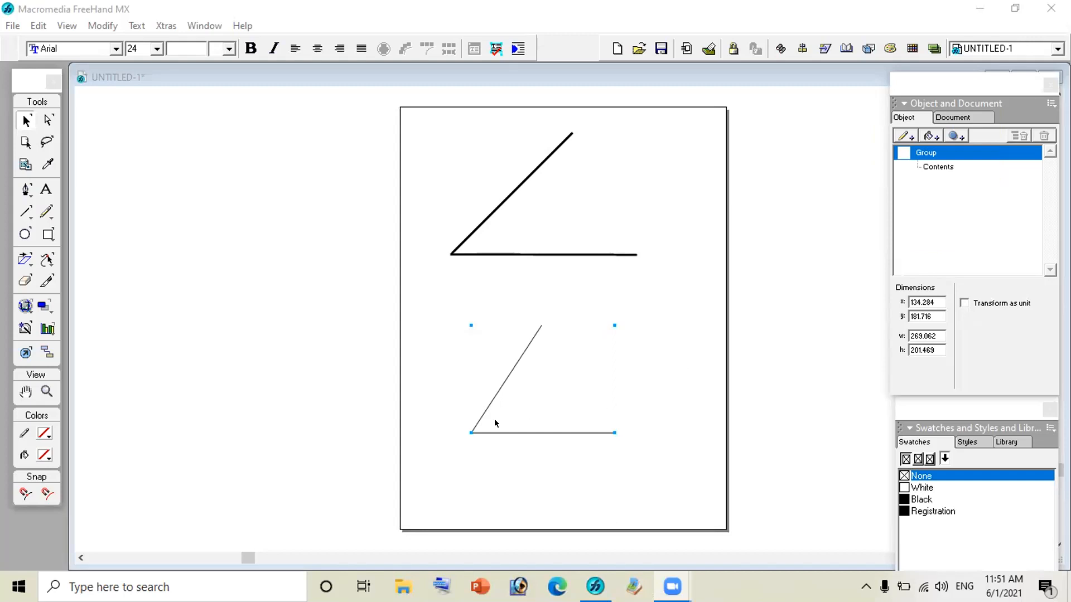
- Delete the thin grouped angle and both lines of the thick angle, clearing the page
left_click(444, 347)
left_click(529, 344)
key("Delete")
left_click(532, 256)
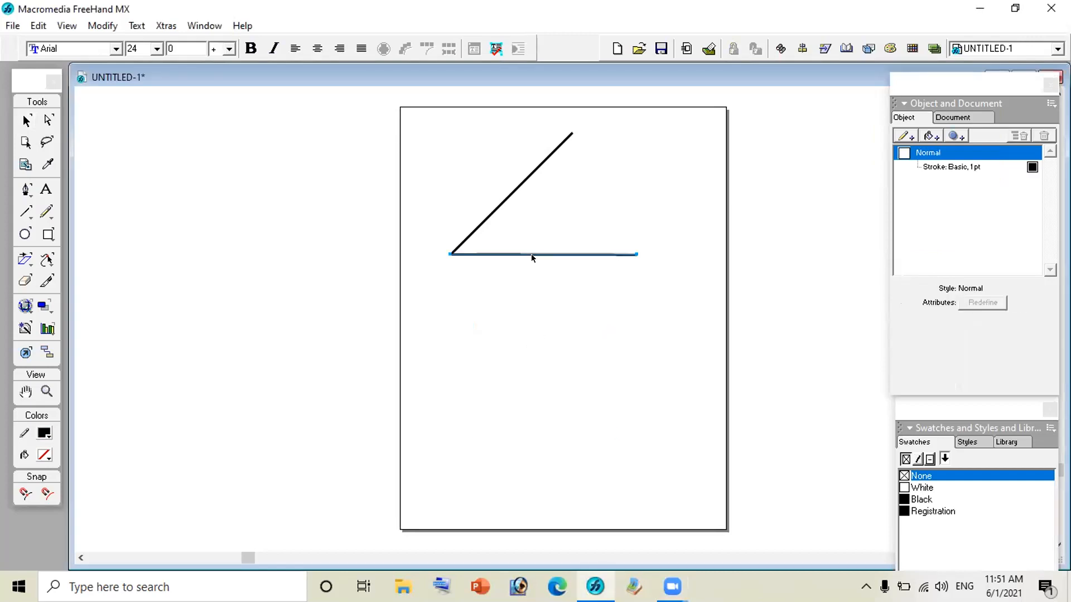
key("Delete")
left_click(504, 200)
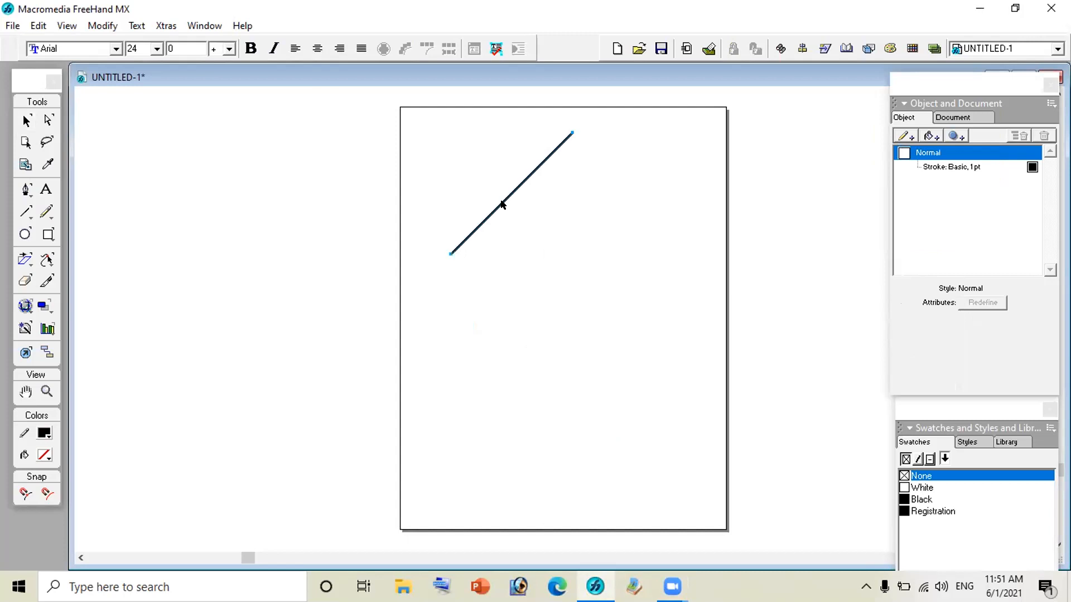
key("Delete")
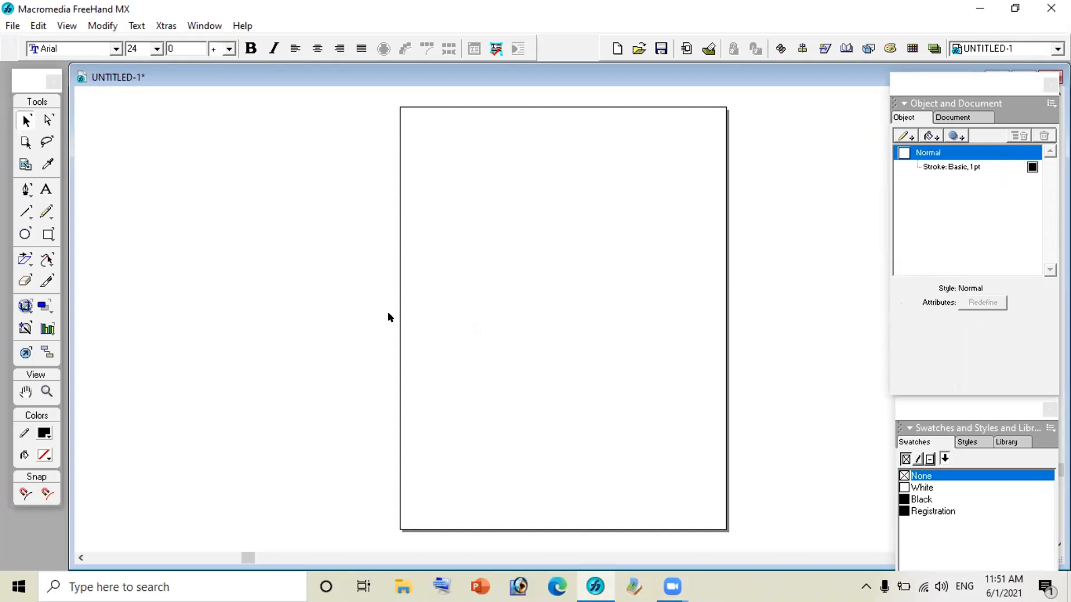
left_click(980, 9)
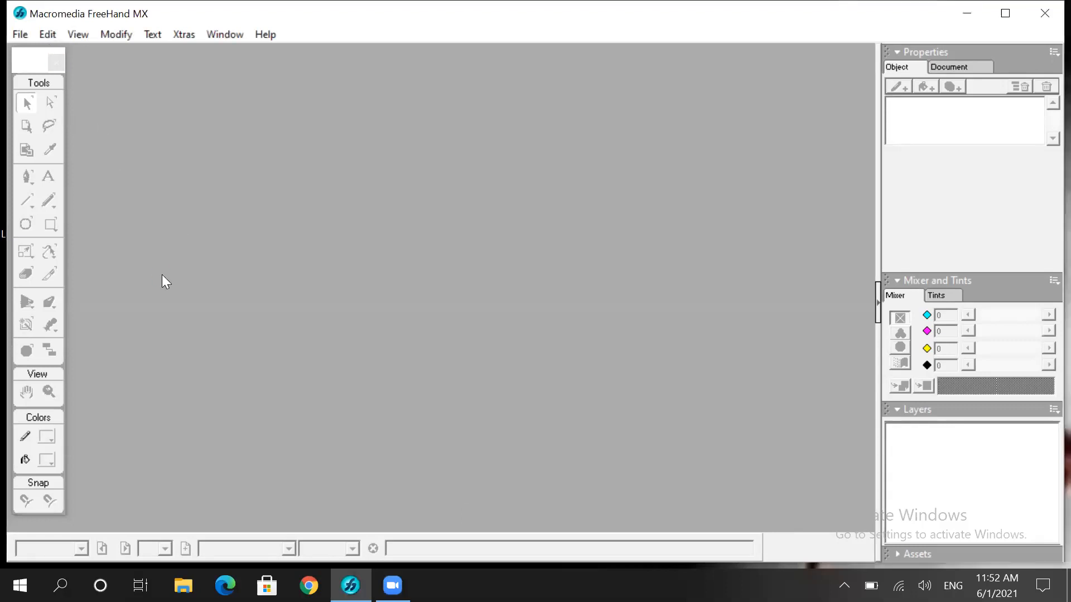
key("ctrl+n")
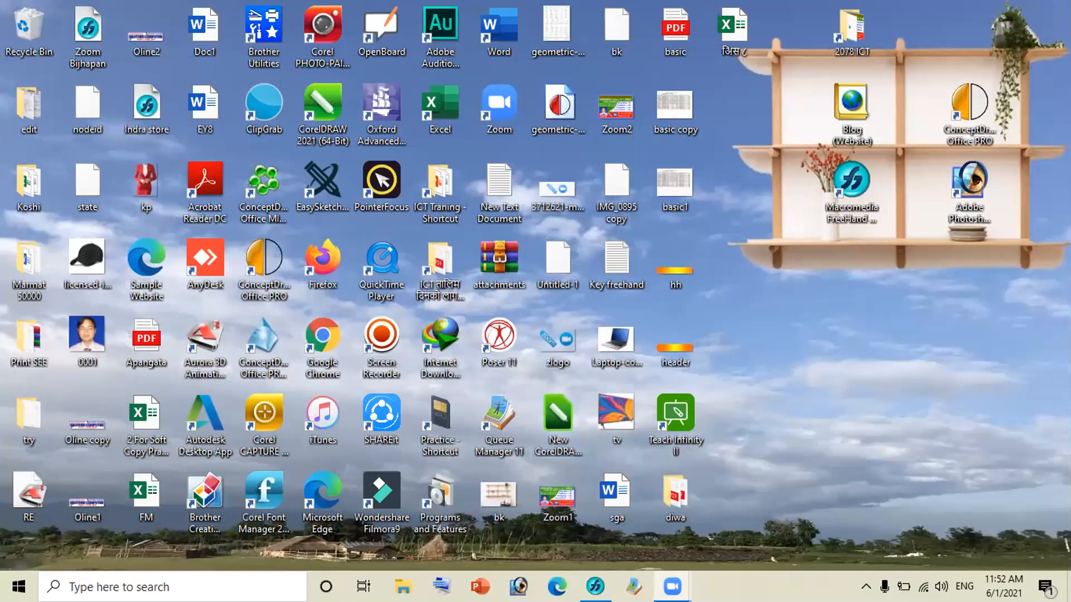
left_click(595, 586)
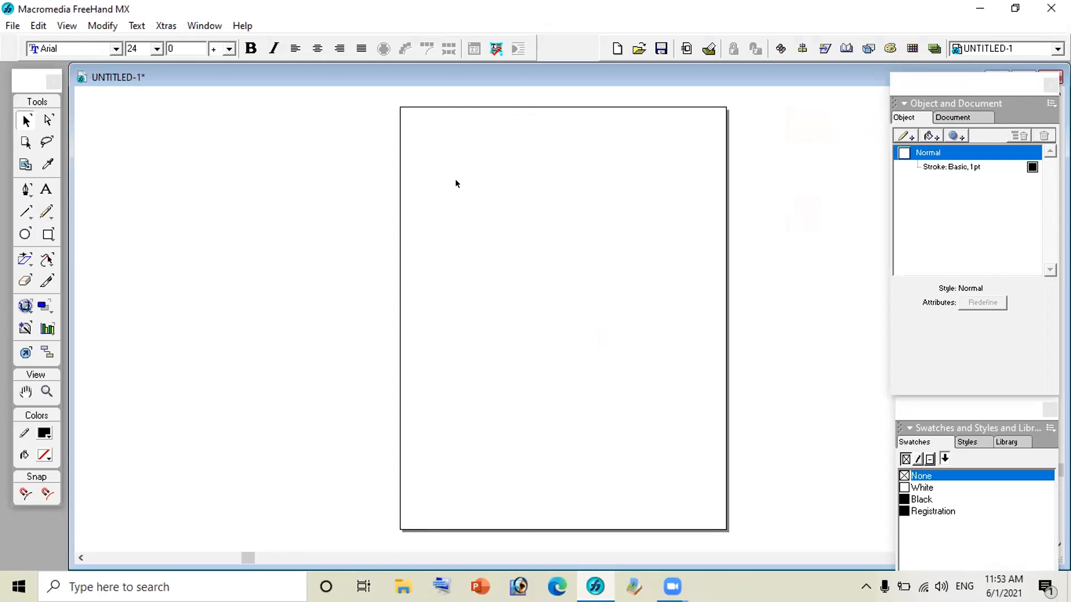
- Zoom in and out on the empty page, and pan it to the middle of the workspace
double_click(428, 84)
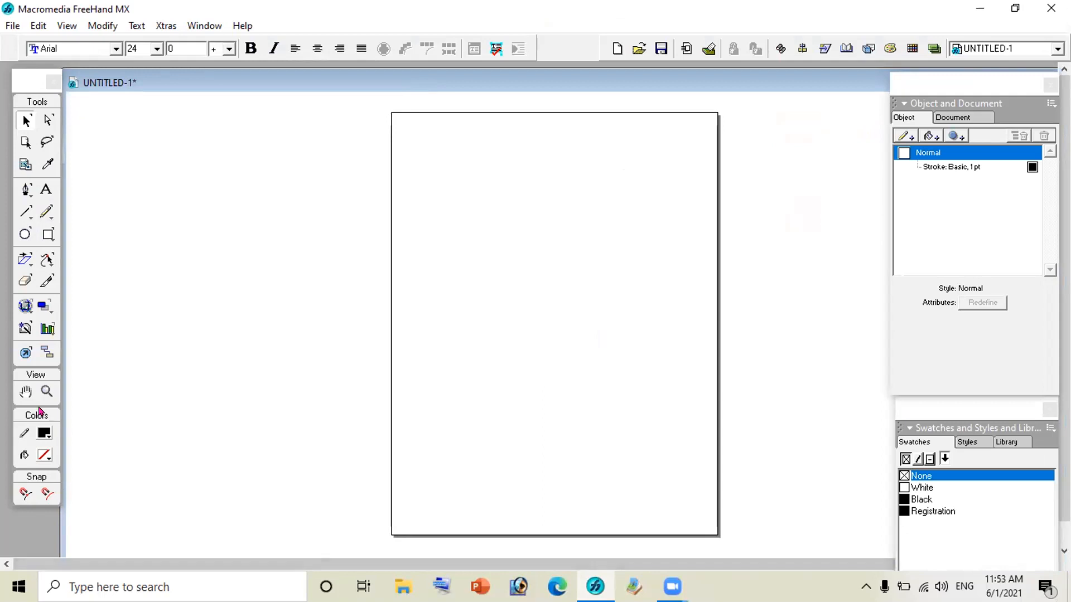
left_click(48, 391)
left_click(373, 331)
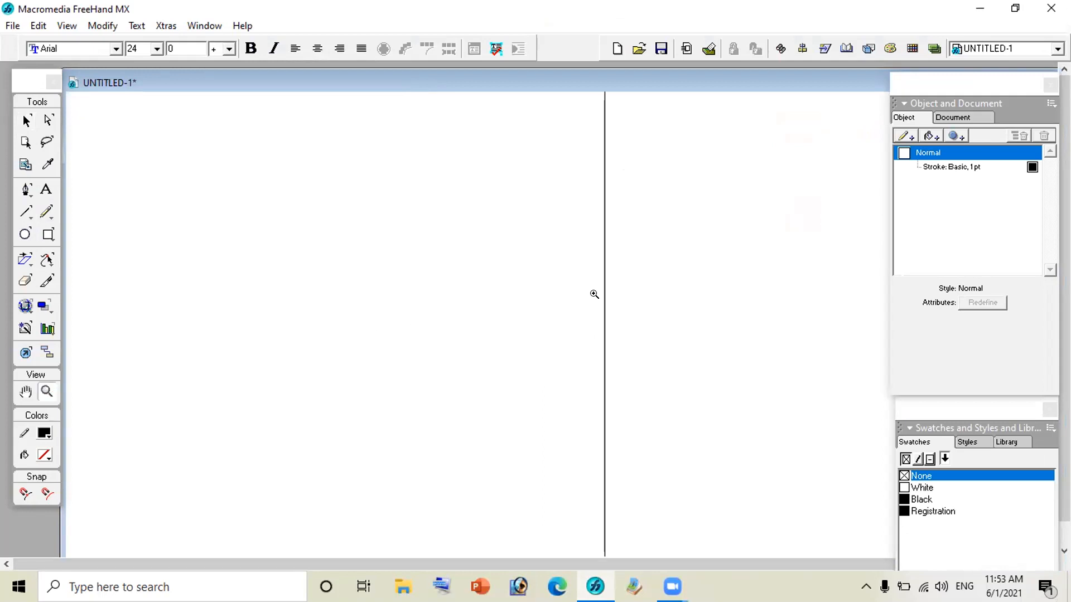
left_click(624, 284, "alt")
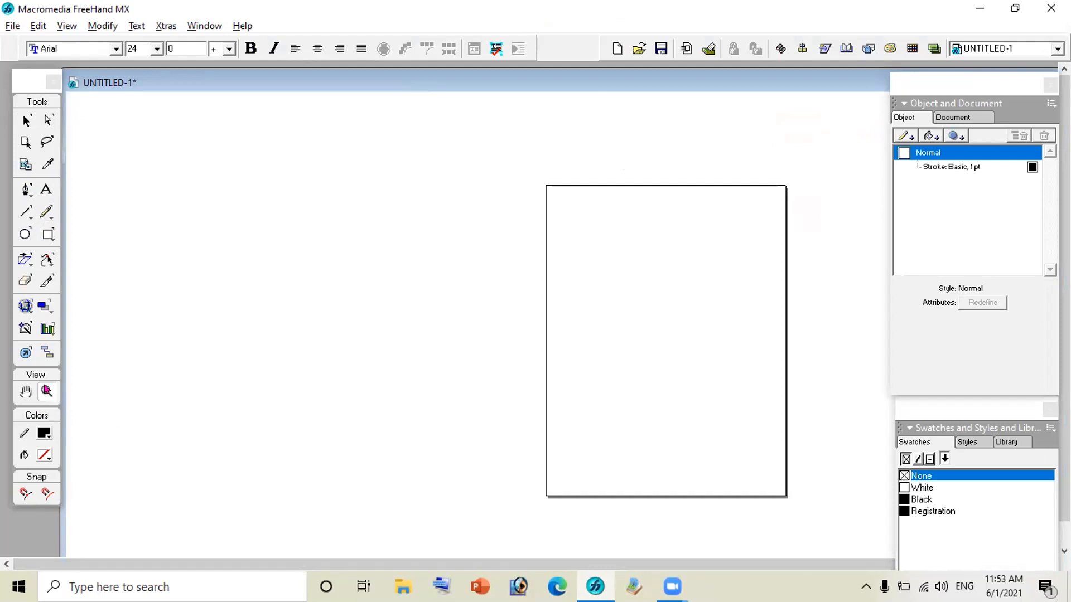
left_click(27, 120)
key("h")
left_click_drag(621, 311, 454, 230)
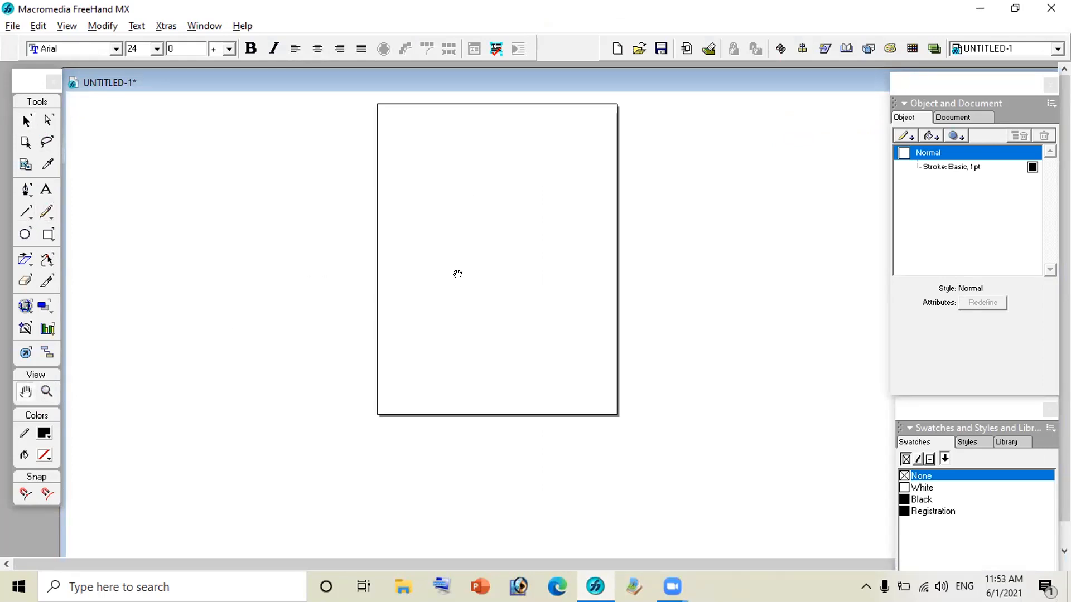
left_click_drag(458, 275, 457, 273)
key("v")
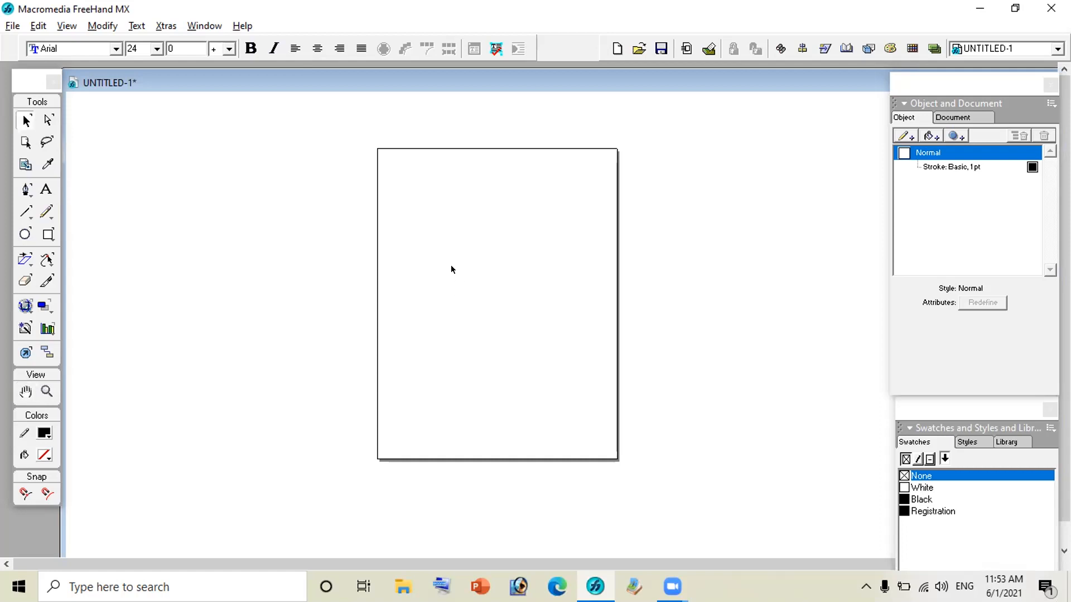
key("h")
left_click_drag(449, 257, 432, 239)
key("v")
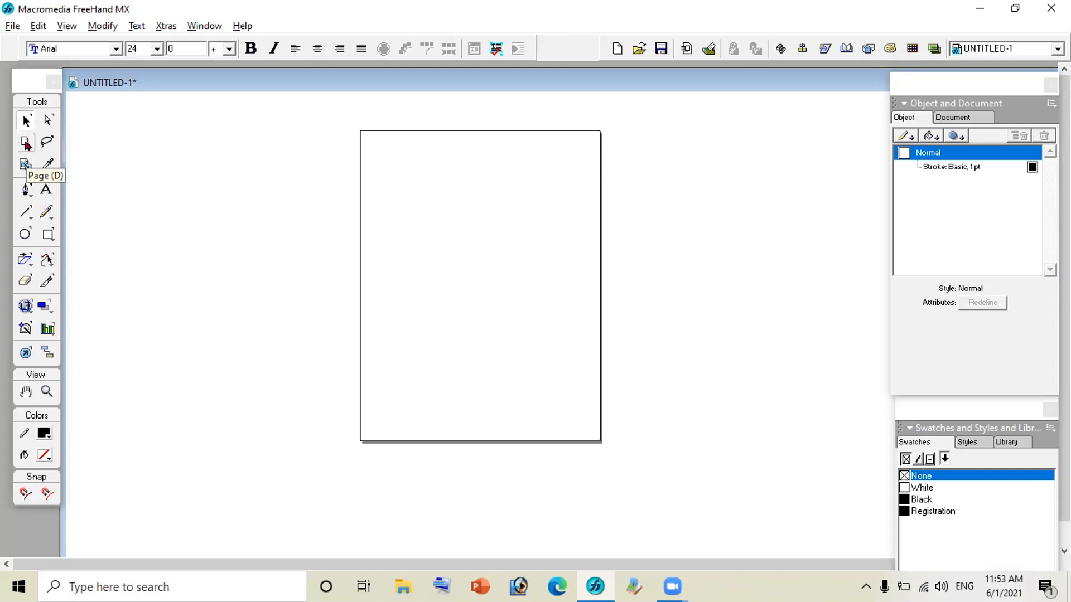
- Enlarge the page with the Page tool from its lower-right corner to a nearly square format
left_click(26, 144)
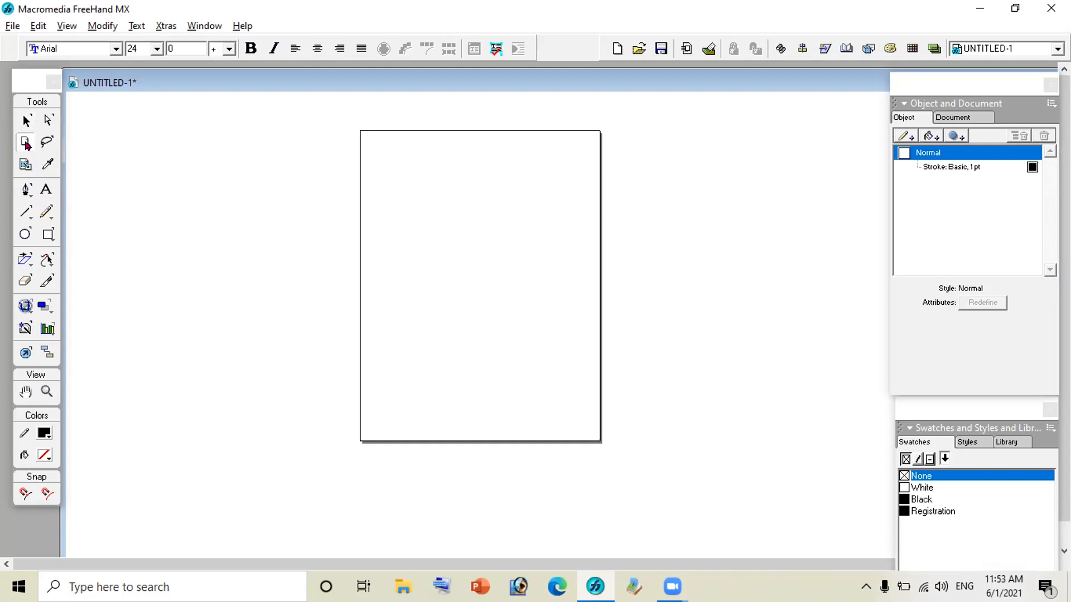
left_click(597, 436)
left_click_drag(597, 436, 712, 474)
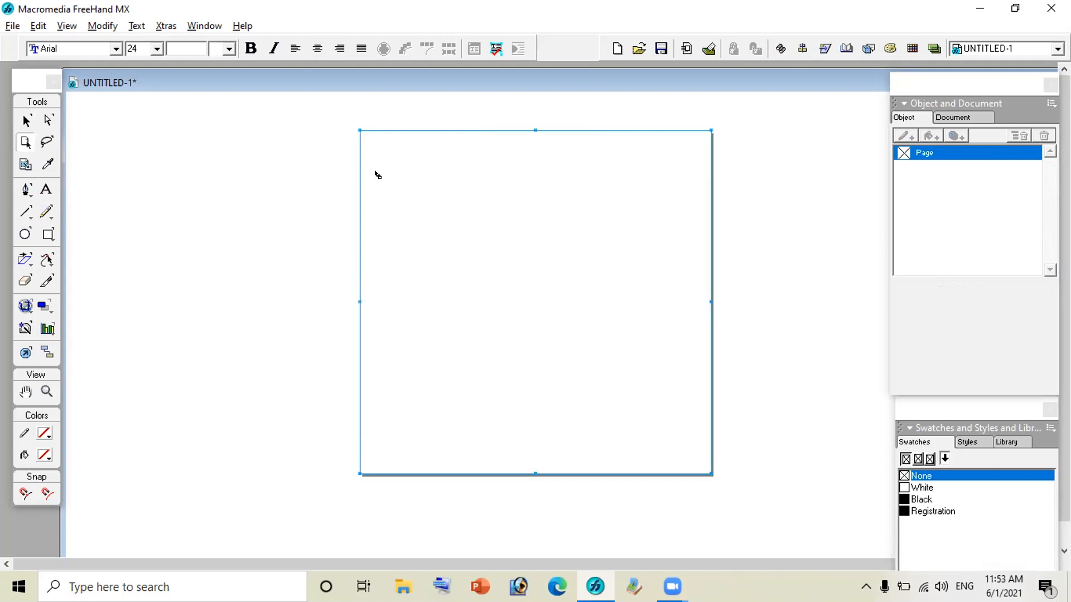
- Shift the page to the left in the workspace and shrink it to a narrower portrait format
left_click_drag(359, 149, 208, 159)
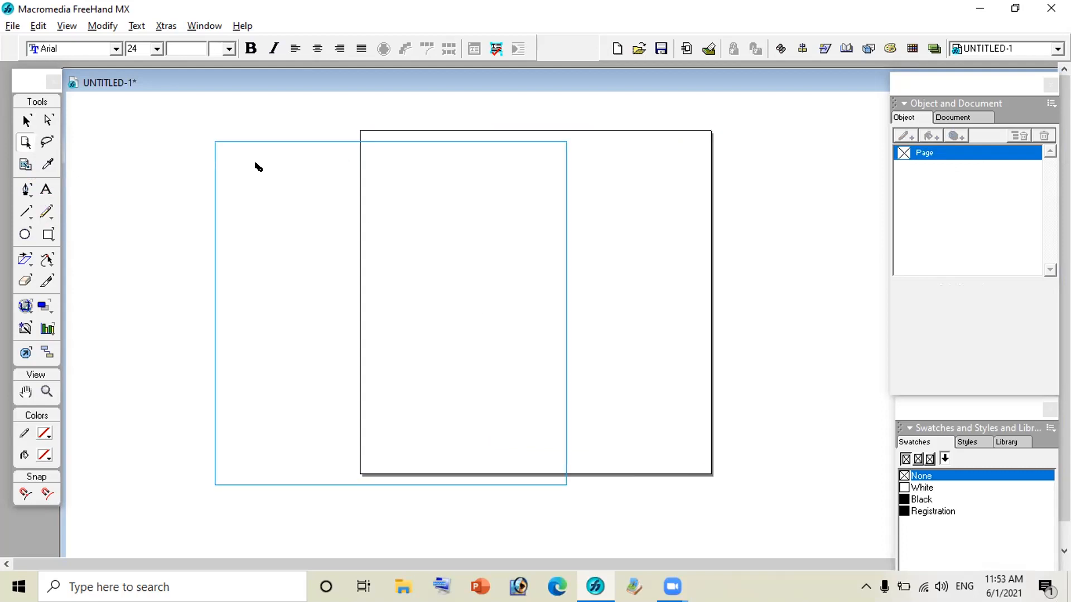
scroll(410, 127, "down", 1)
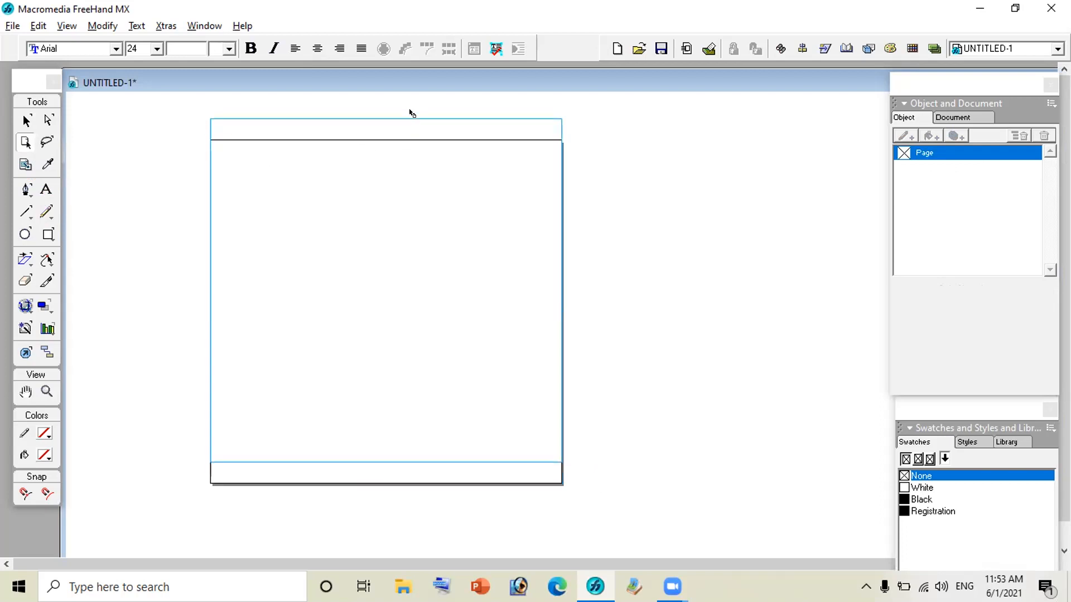
left_click_drag(518, 443, 466, 430)
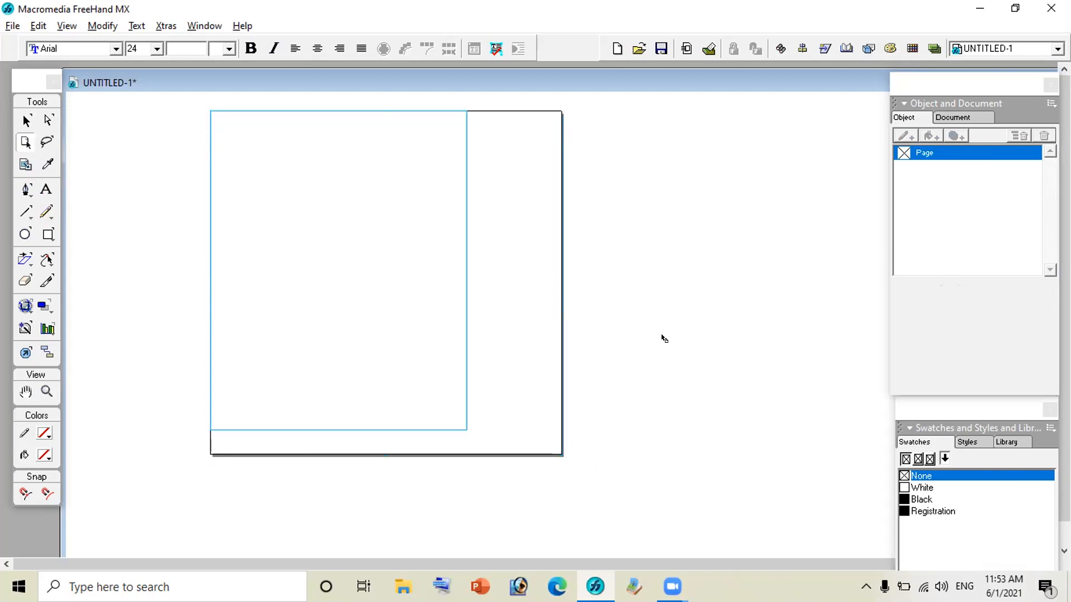
left_click(678, 297)
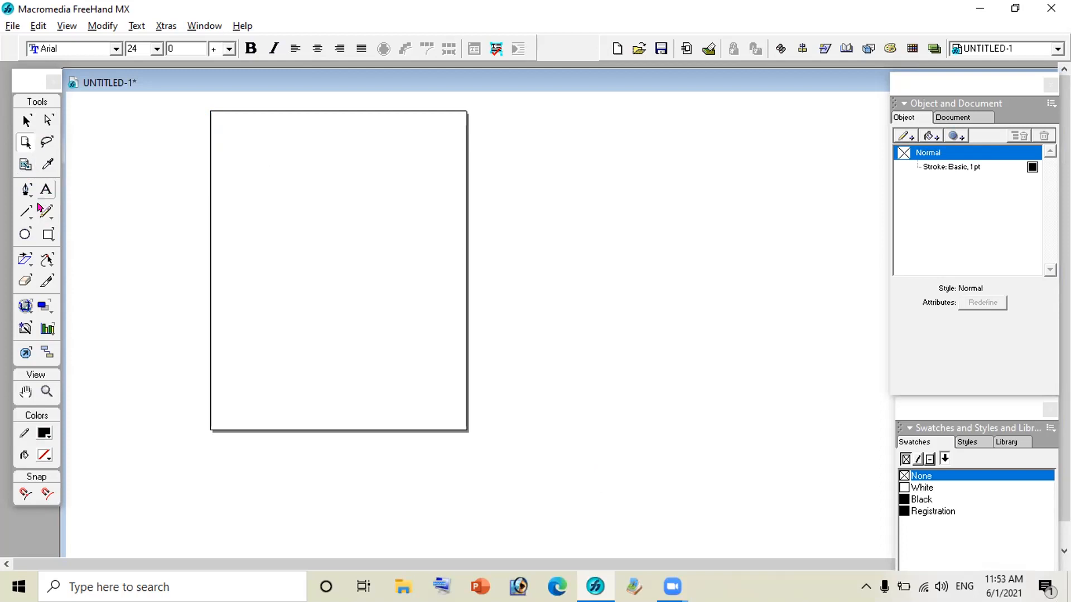
- Draw an ellipse about 290 wide and 266 high on the pasteboard to the right of the page
left_click(25, 234)
mouse_move(662, 143)
left_mouse_down()
mouse_move(772, 266)
mouse_move(776, 246)
left_mouse_up()
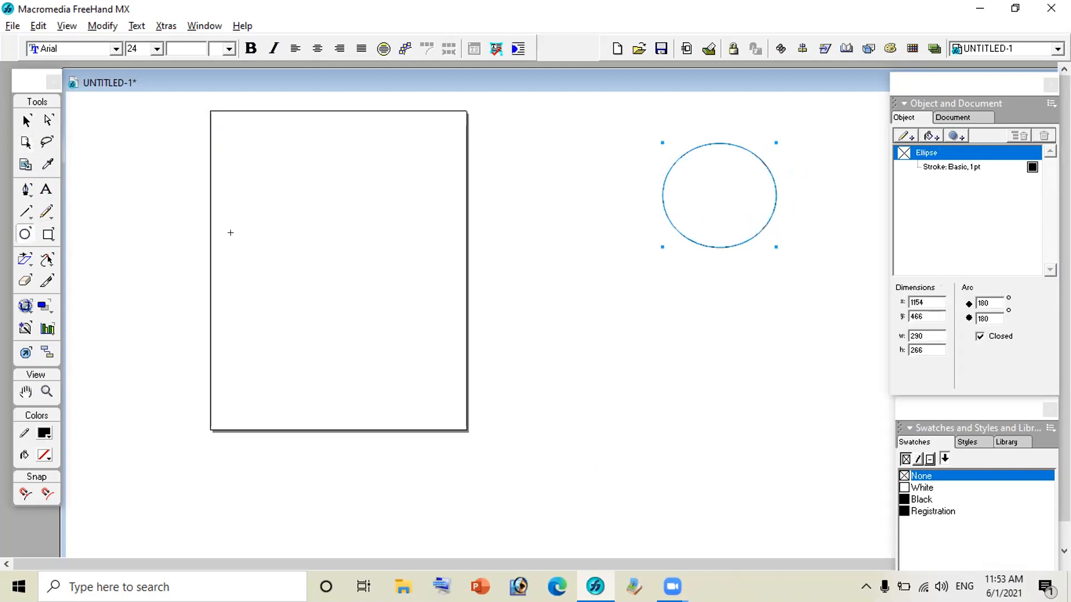
left_click(26, 121)
- Move the page with the Page tool so that the ellipse lies within its upper half
left_click(26, 143)
left_click(289, 427)
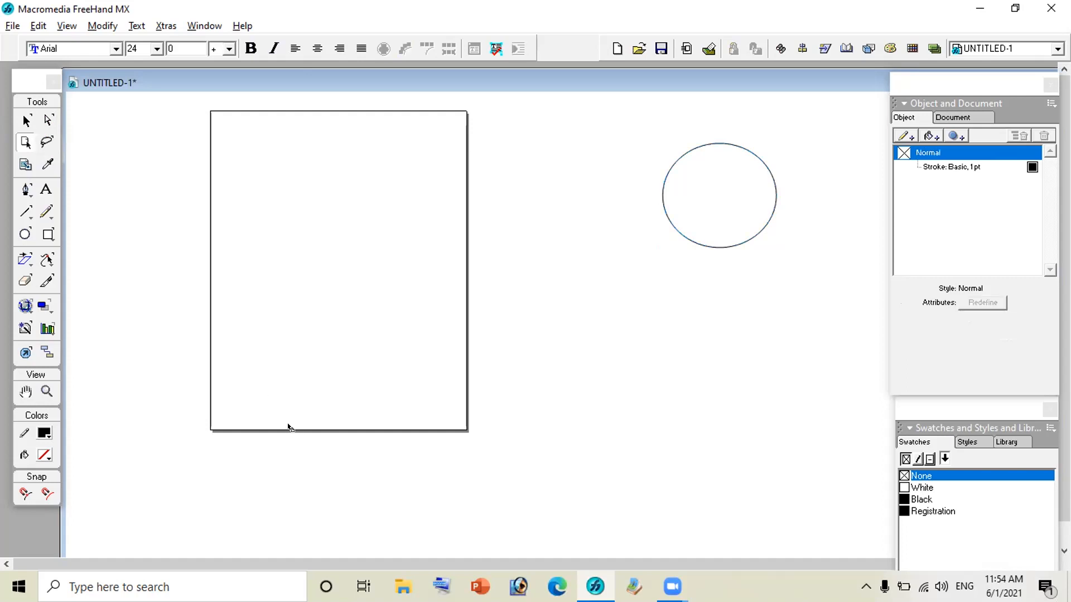
left_click(209, 377)
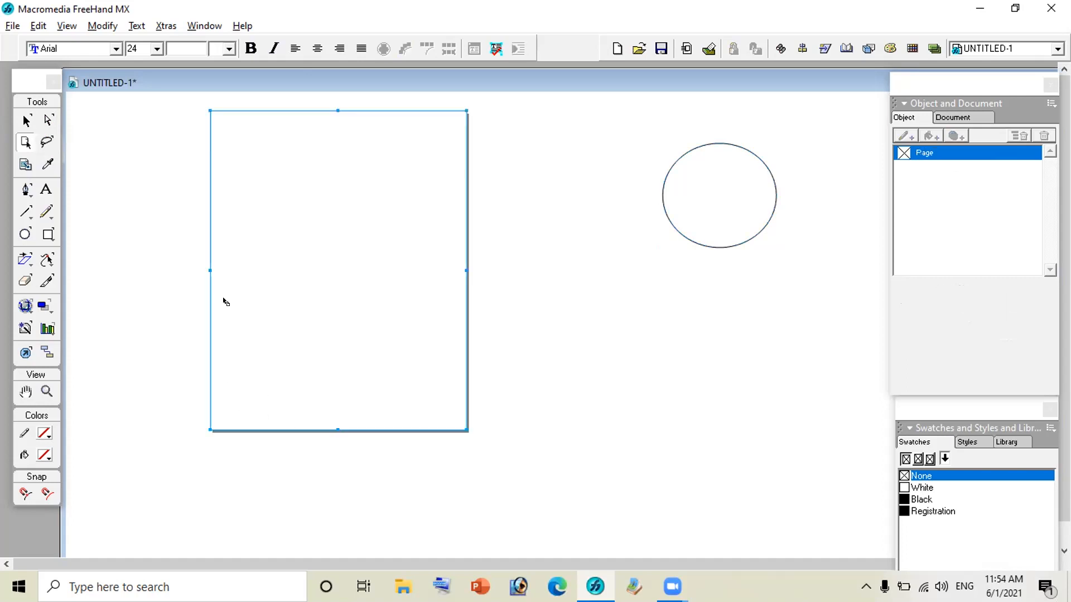
left_click_drag(310, 170, 591, 164)
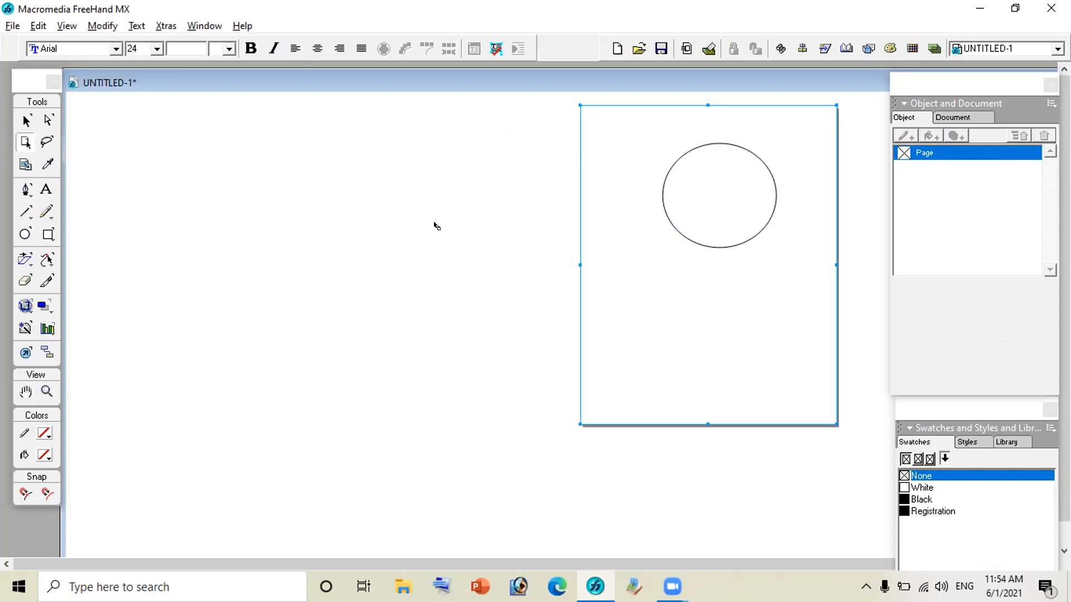
- Delete the ellipse from the page
left_click(423, 338)
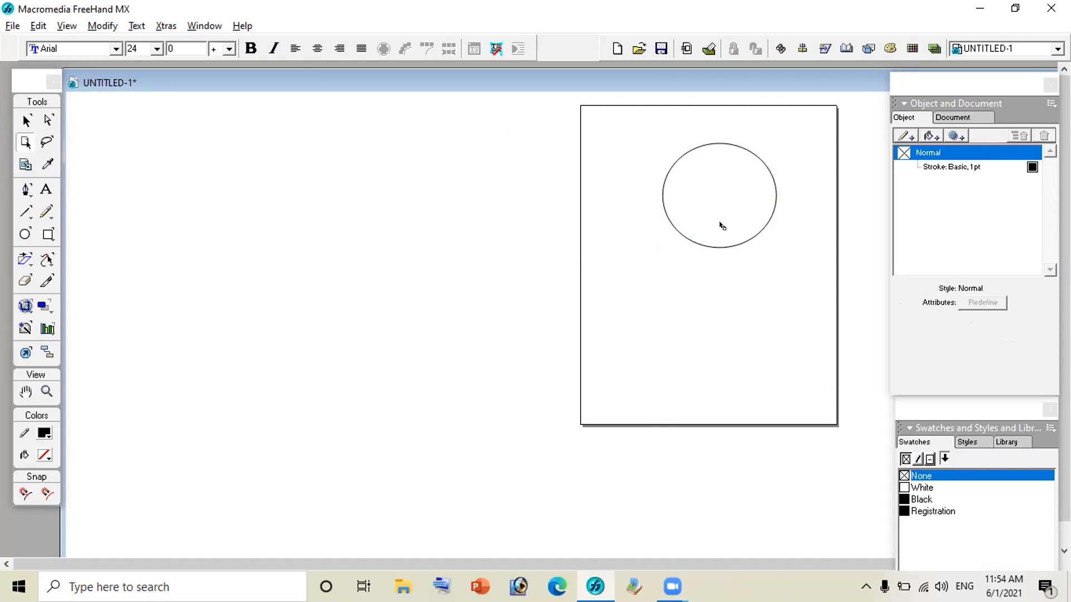
left_click(712, 246)
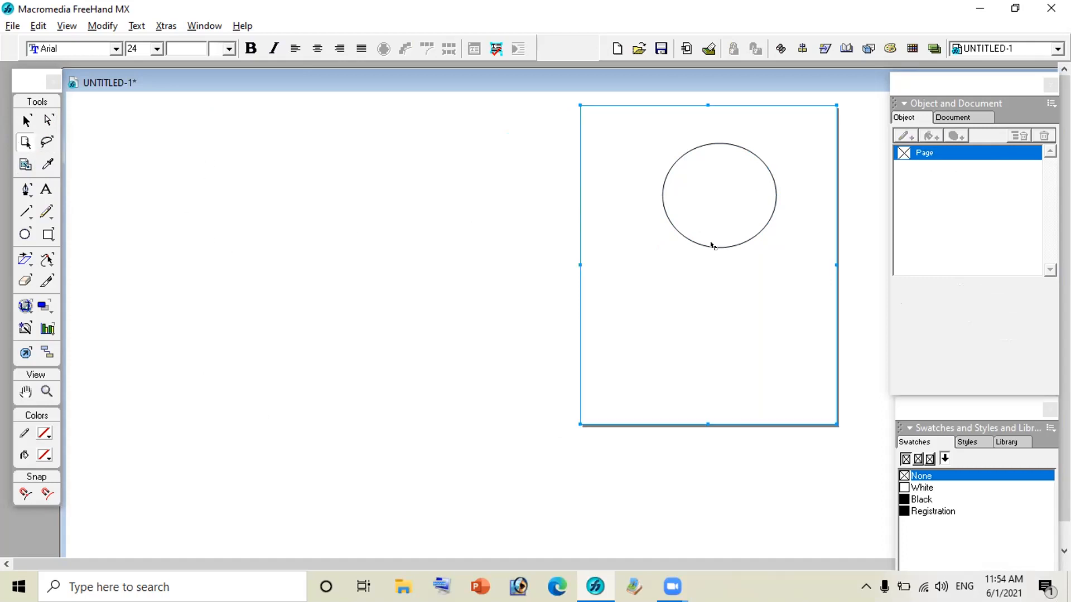
left_click(27, 121)
left_click(697, 242)
key("Delete")
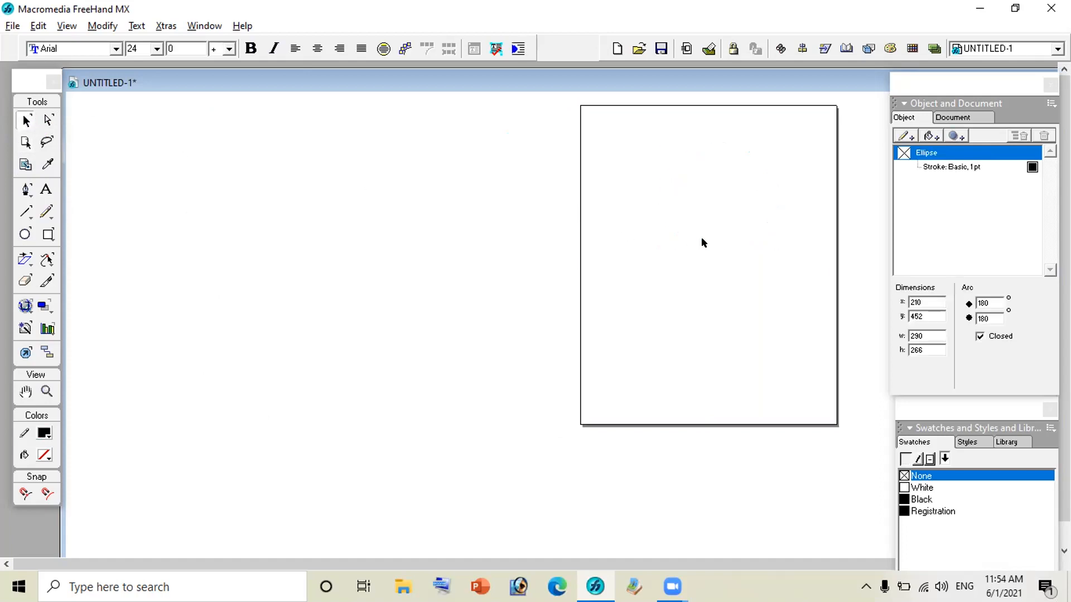
- Draw a horizontal line across the upper part of the page with the Line tool
left_click(47, 391)
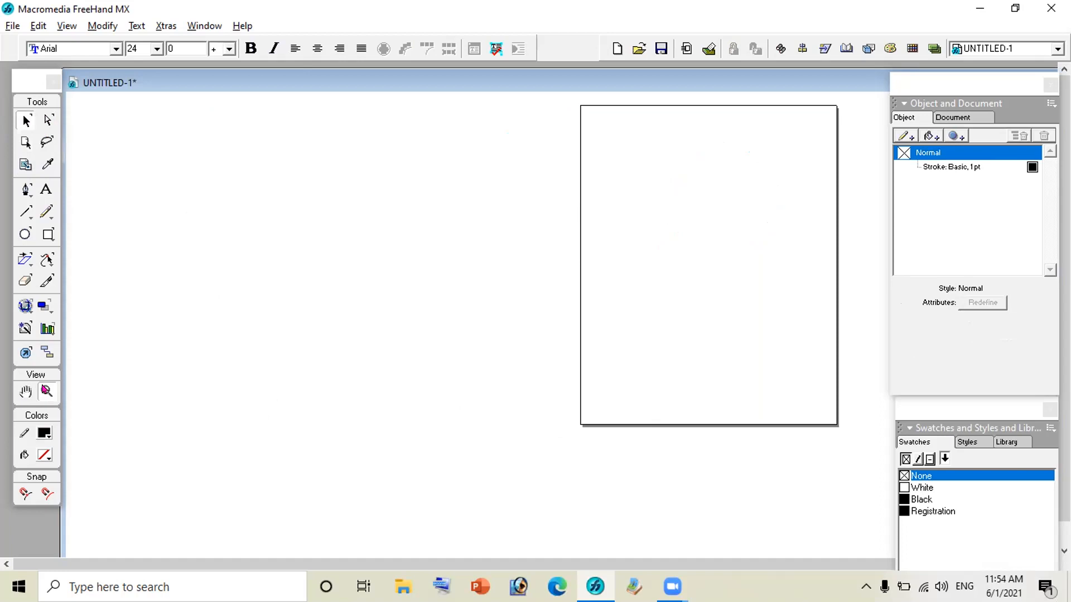
left_click(686, 236)
key("h")
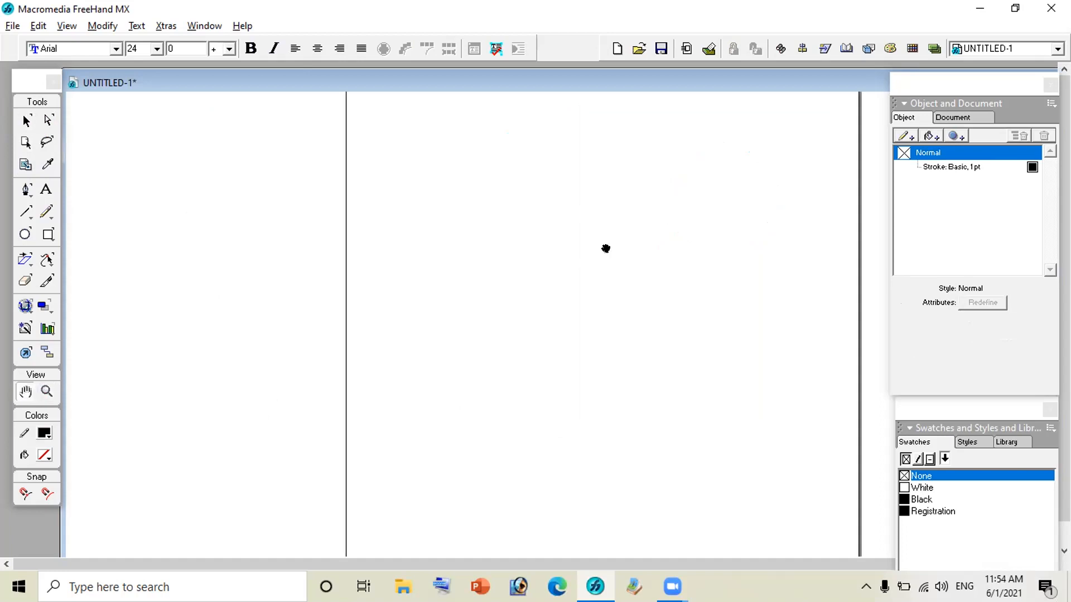
left_click_drag(549, 307, 496, 298)
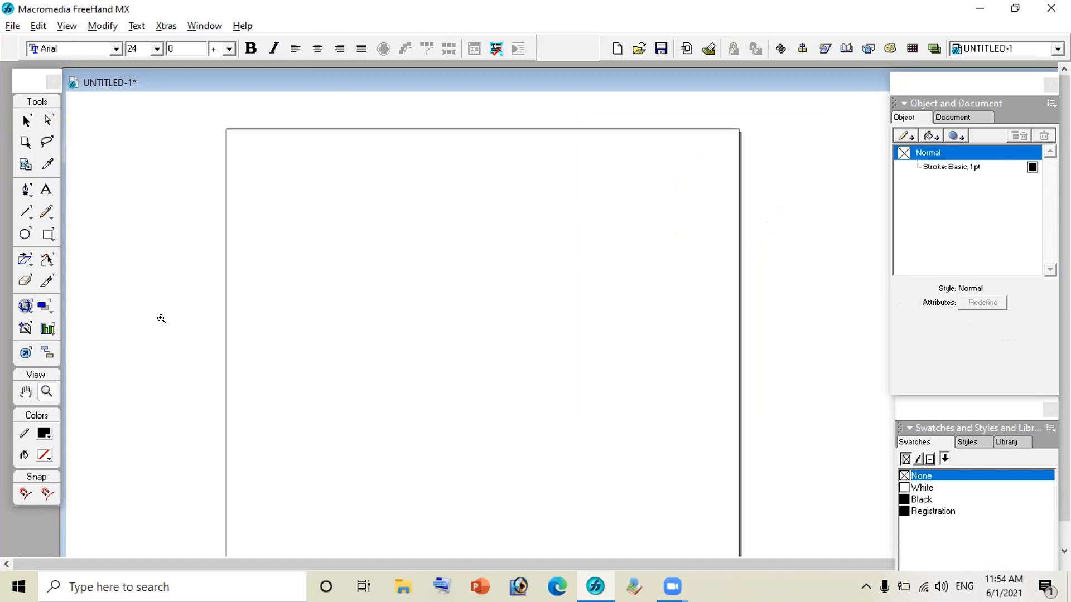
left_click(23, 213)
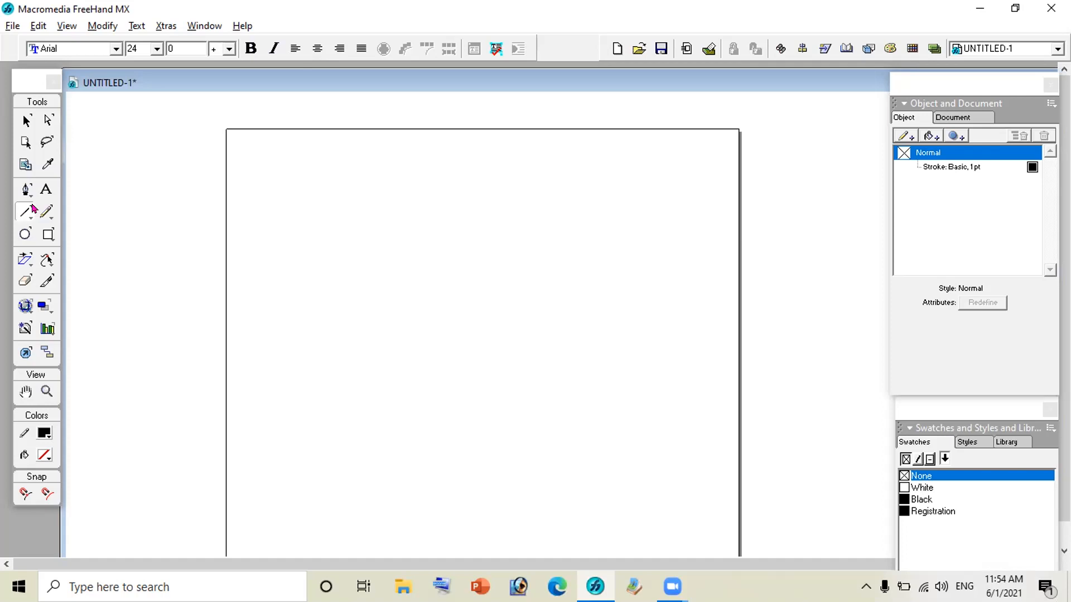
left_click(27, 122)
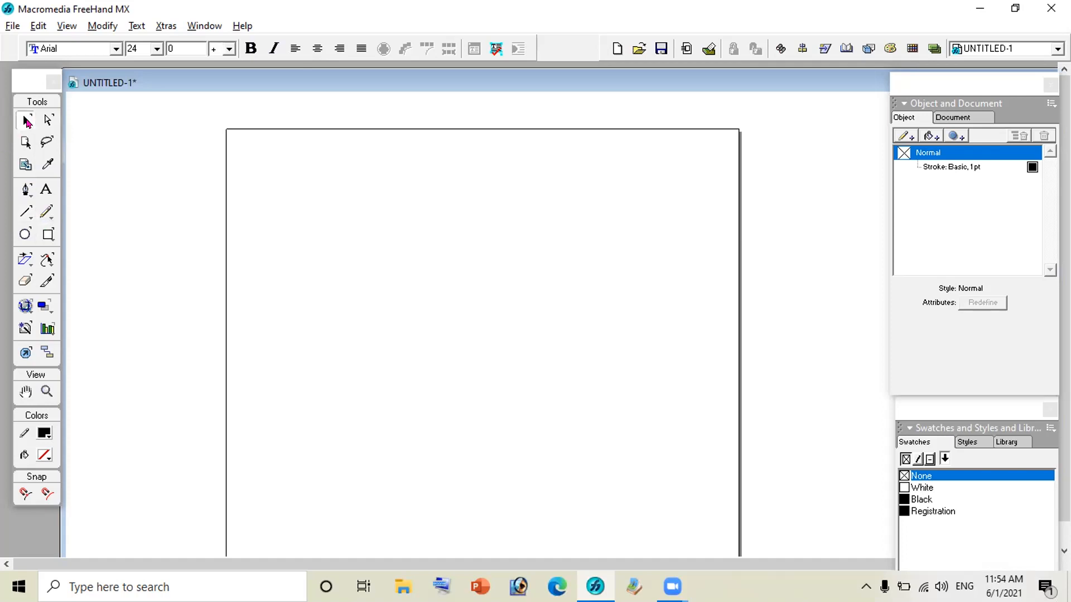
left_click(24, 211)
left_click_drag(458, 235, 587, 243)
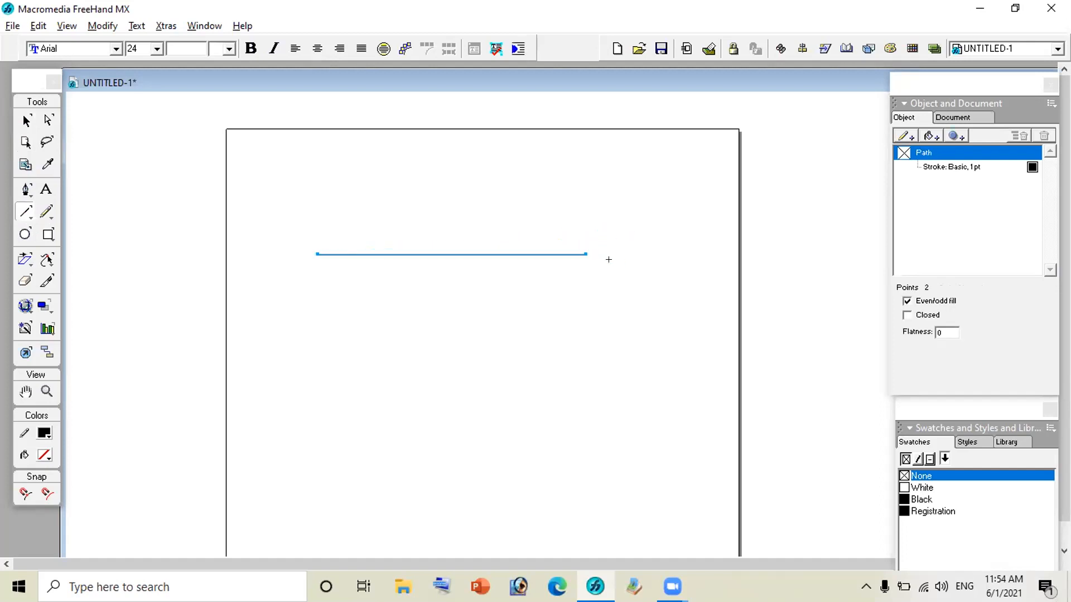
- Set the line's stroke width to 4 pt and move the line slightly up the page
left_click(948, 168)
left_click(1044, 306)
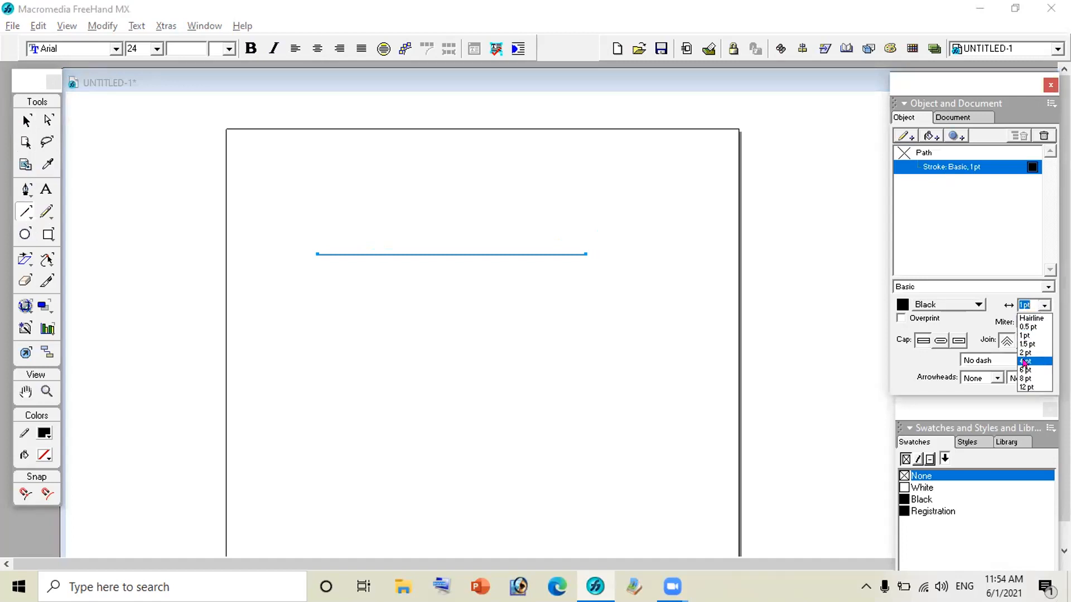
left_click(1025, 362)
left_click(26, 120)
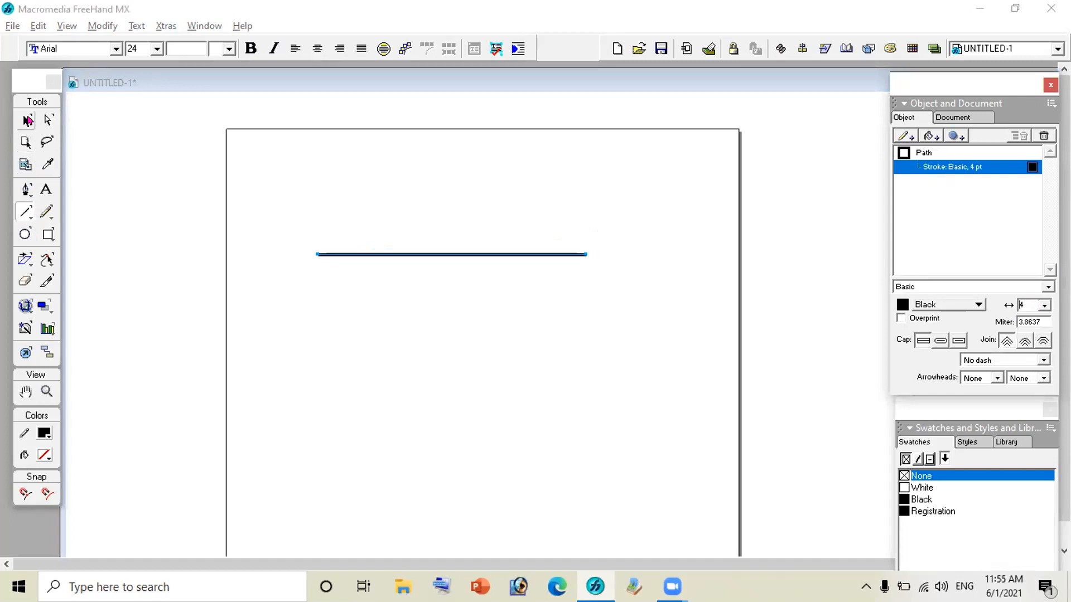
left_click(193, 225)
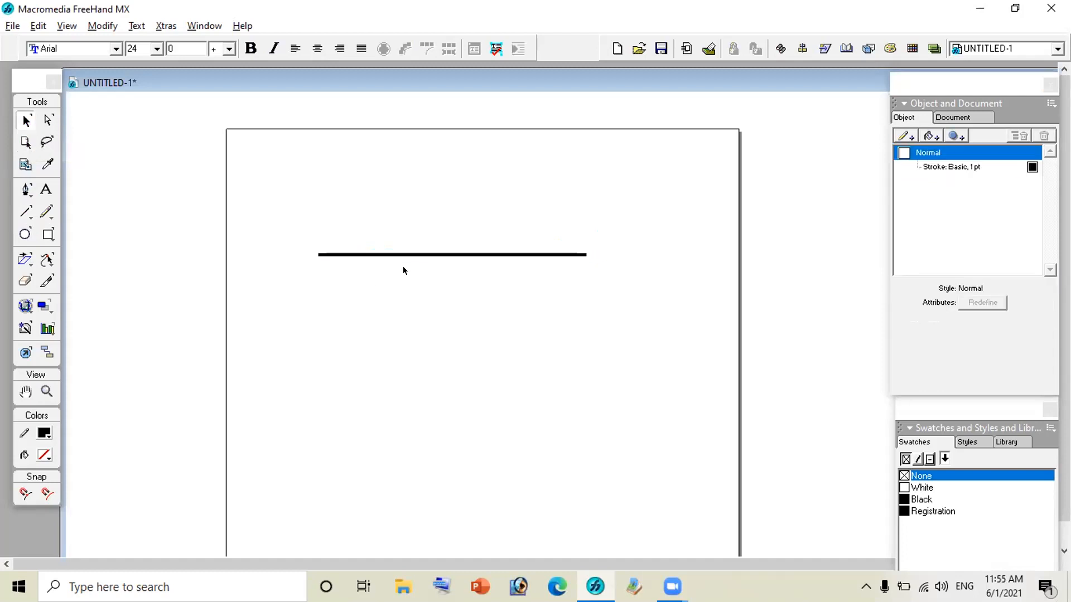
left_click_drag(407, 257, 397, 216)
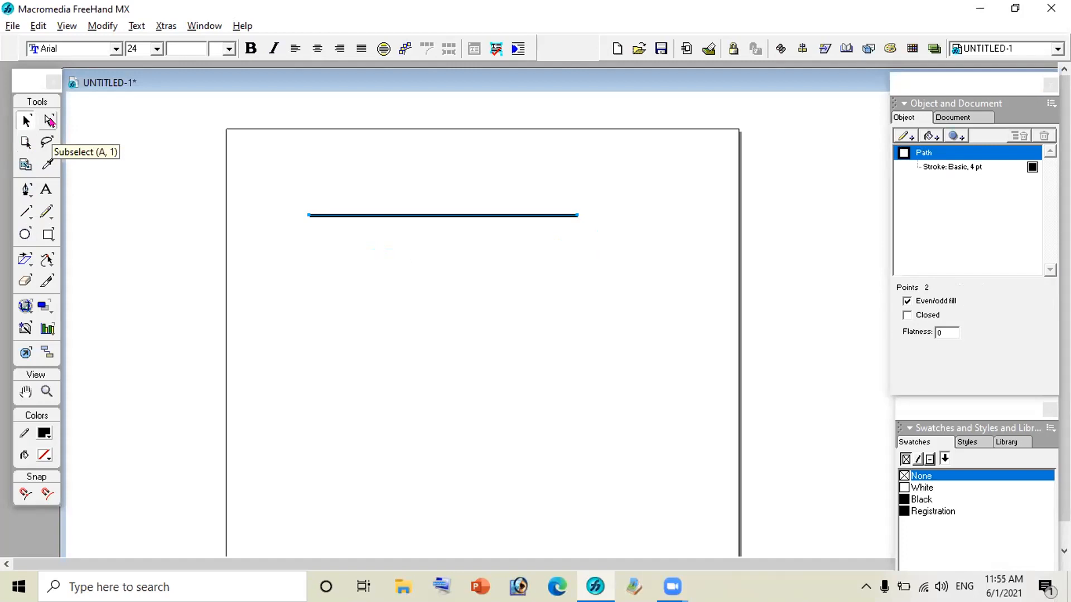
- Bend the straight line into an upward arch with the Subselect tool
left_click(49, 120)
left_click(536, 217)
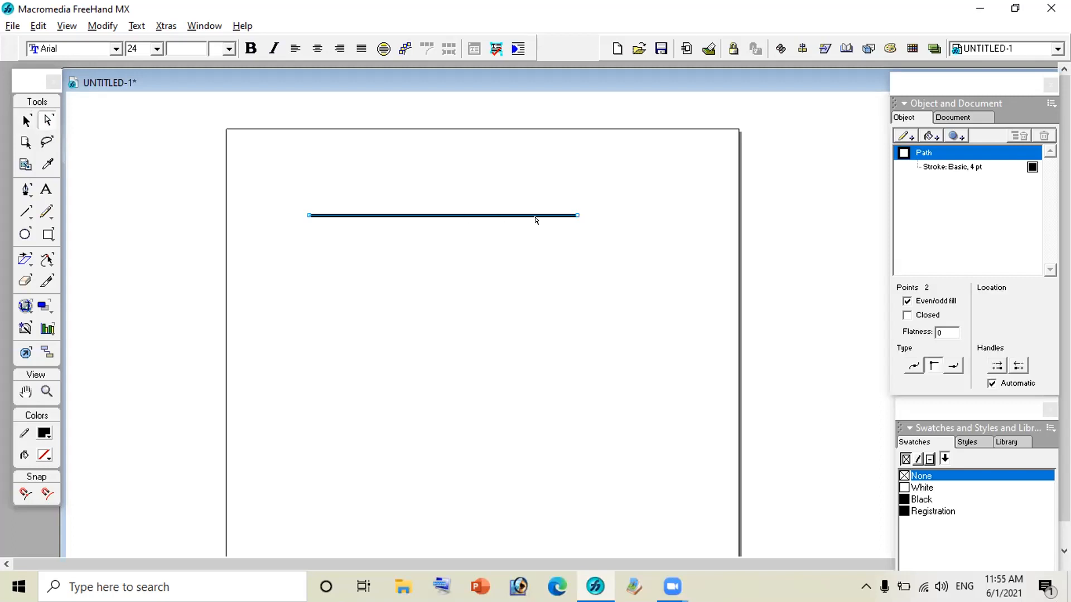
left_click_drag(491, 216, 490, 149)
left_click_drag(409, 173, 387, 146)
left_click(484, 298)
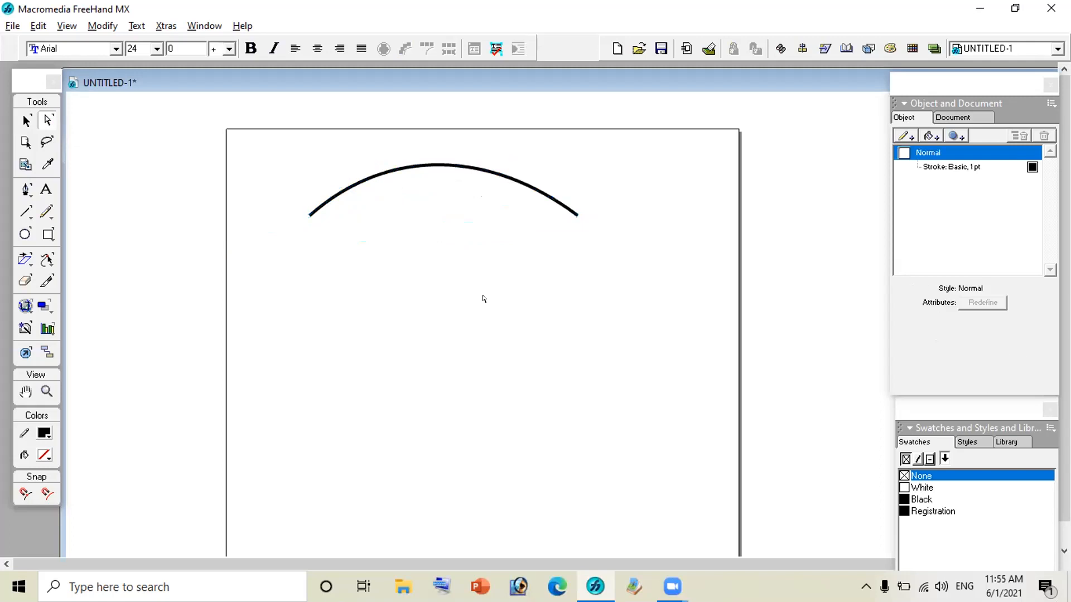
- Undo the bending of the arched line
left_click(467, 170)
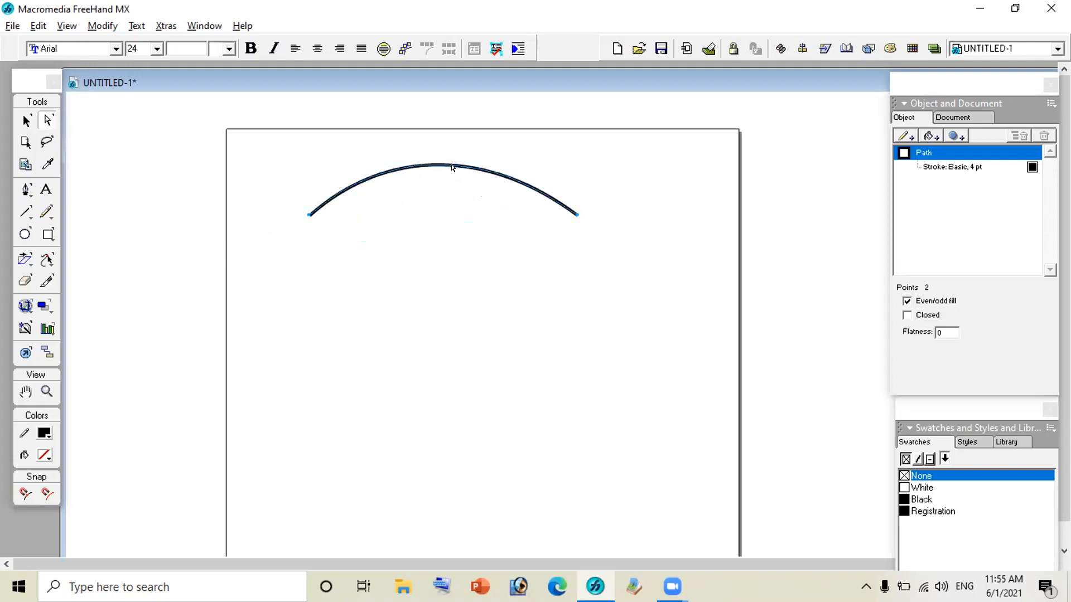
key("v")
left_click_drag(453, 167, 455, 173)
key("ctrl+z")
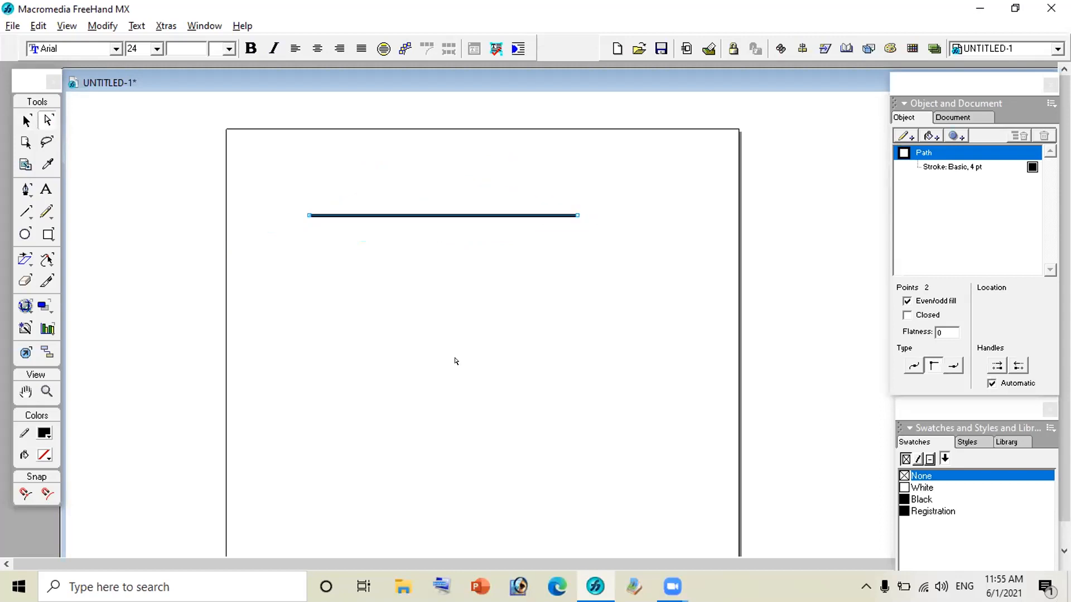
left_click(454, 358)
- Shorten the line by nudging its right endpoint to the left in small increments
left_click(423, 217)
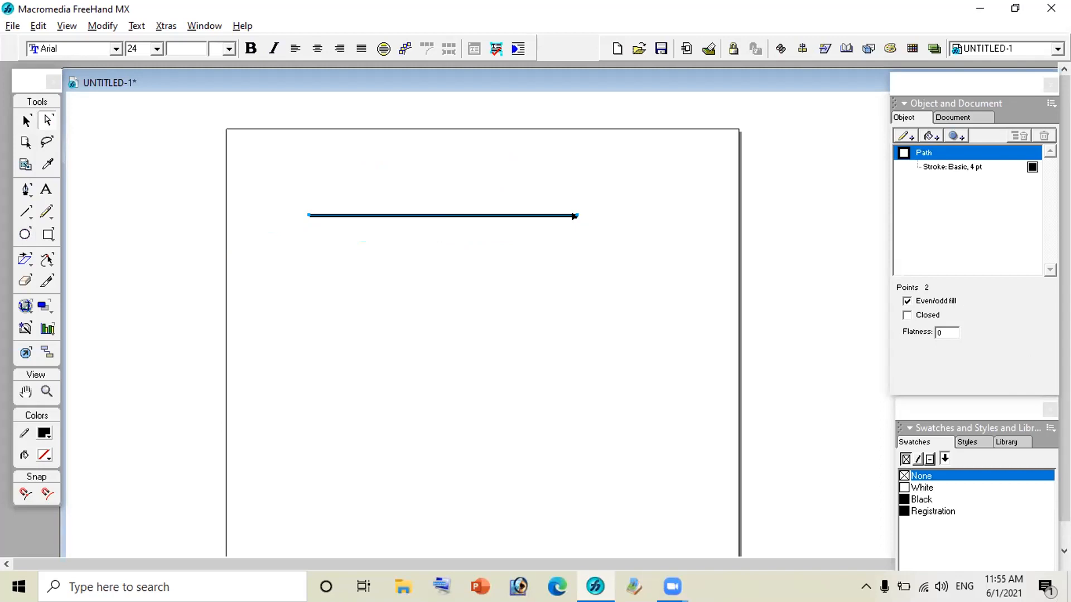
left_click(575, 216)
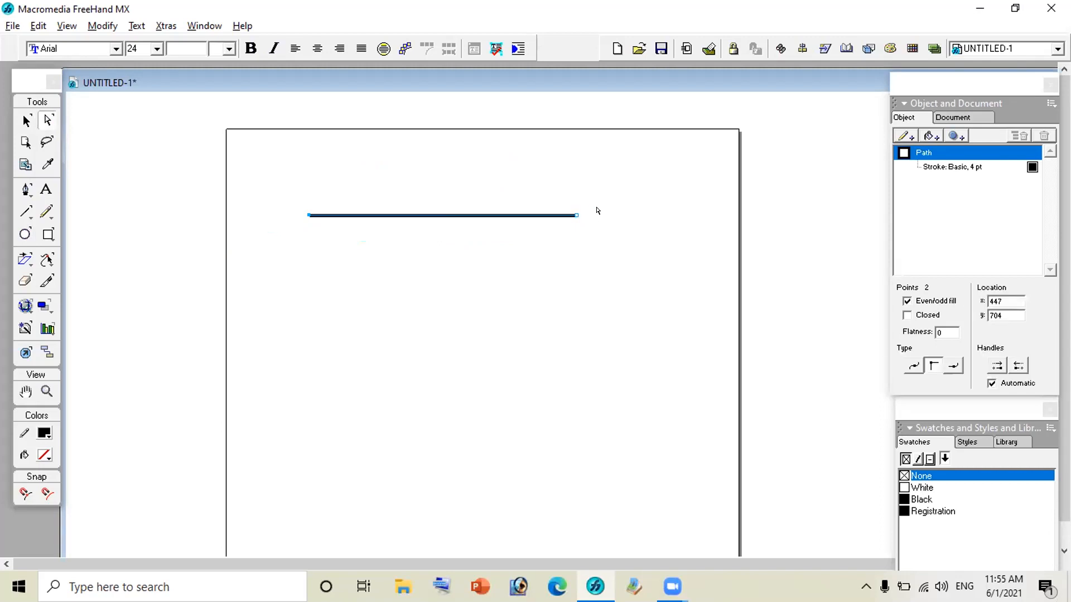
key("Left")
key("Left")
key("Left")
key("Left")
key("Left")
key("Left")
key("Left")
key("Left")
left_click(26, 120)
left_click(540, 241)
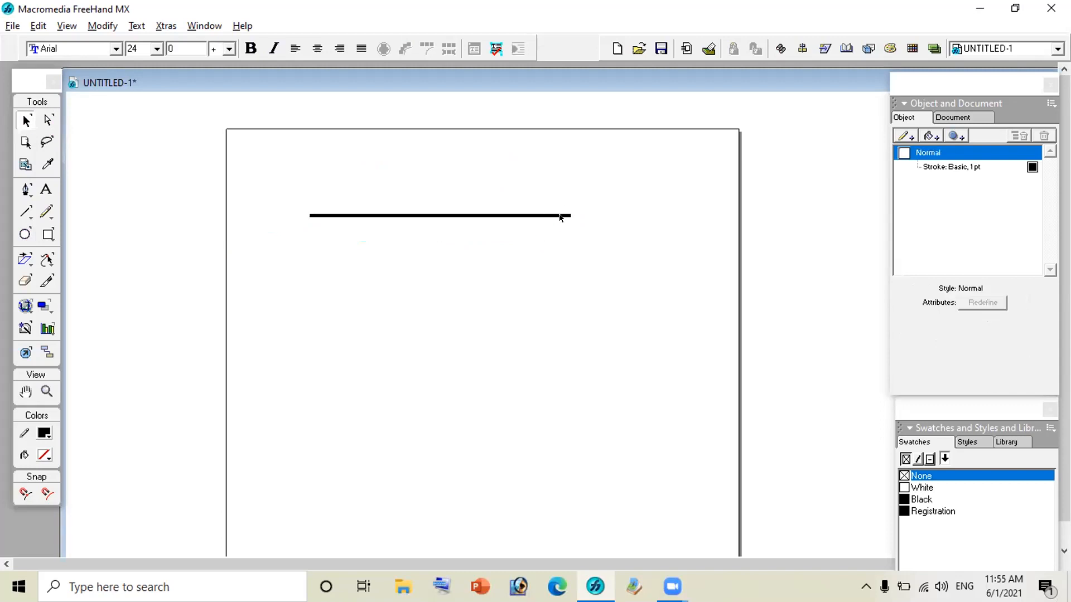
left_click(560, 216)
left_click(568, 215)
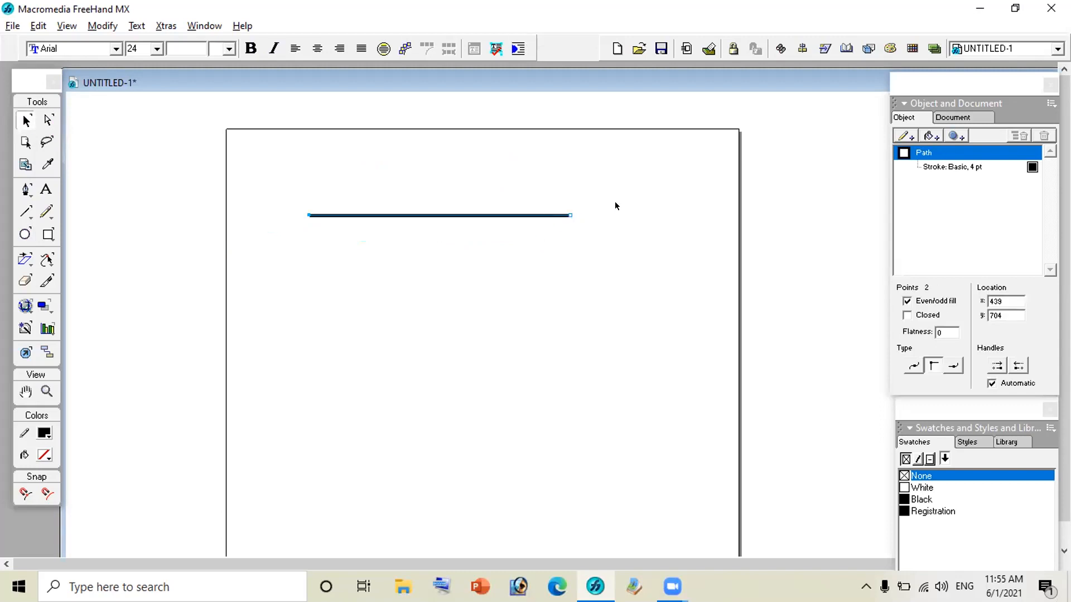
key("Left")
key("Left")
key("Left")
- Bend the line into a shallow S-curve with the Subselect tool and delete it
left_click(46, 120)
mouse_move(436, 217)
left_mouse_down()
mouse_move(440, 196)
mouse_move(468, 196)
mouse_move(478, 256)
left_mouse_up()
left_click_drag(396, 192, 383, 166)
left_click(408, 322)
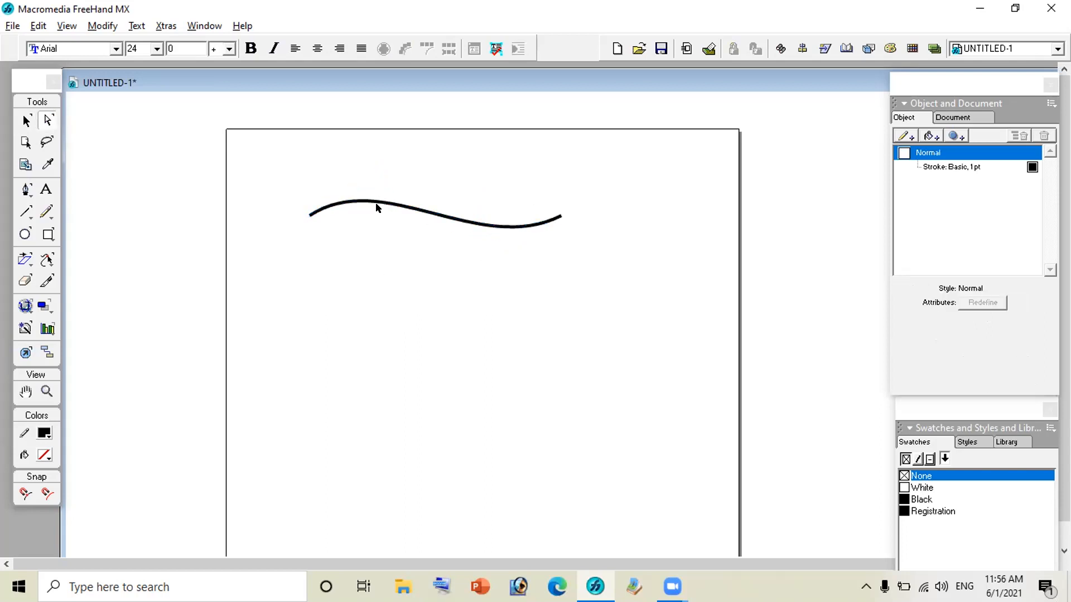
left_click(376, 199)
key("Delete")
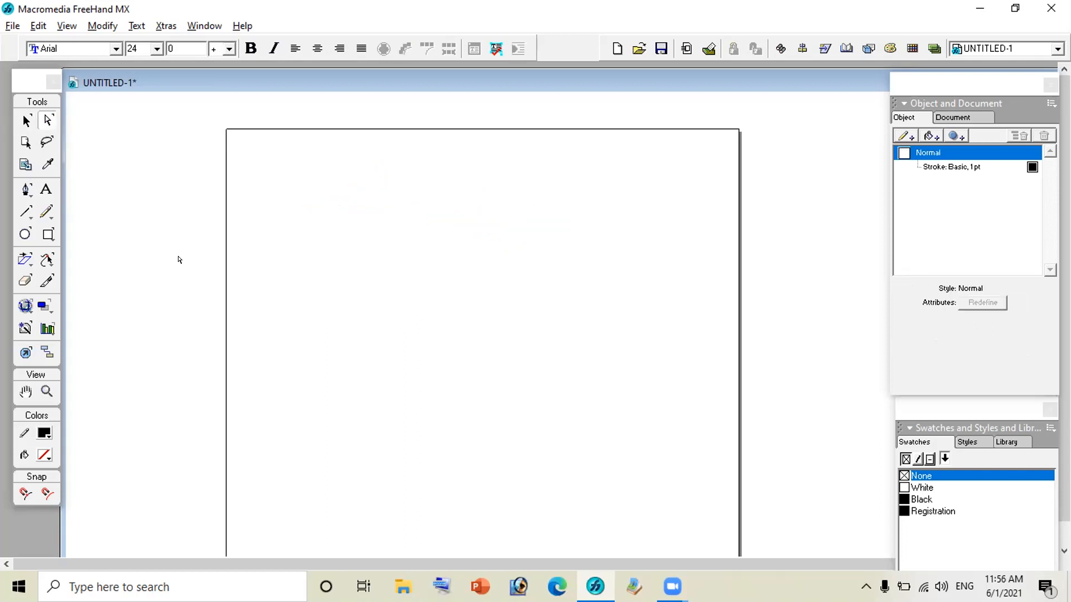
- Draw a new horizontal line in the upper half of the page and set its stroke width to 6 pt
left_click(22, 221)
left_click_drag(293, 260, 567, 260)
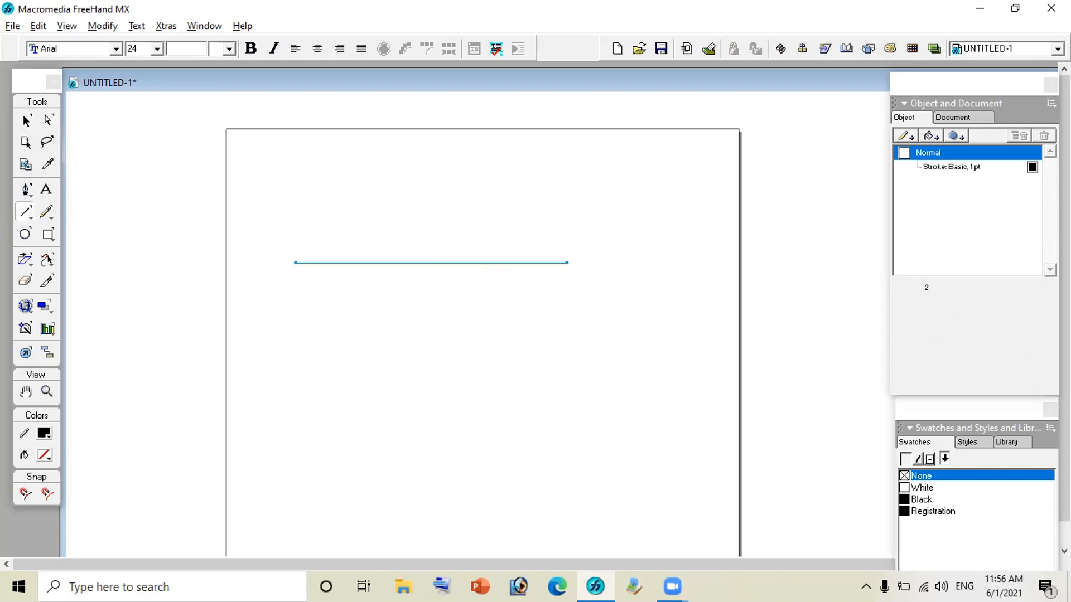
left_click(962, 167)
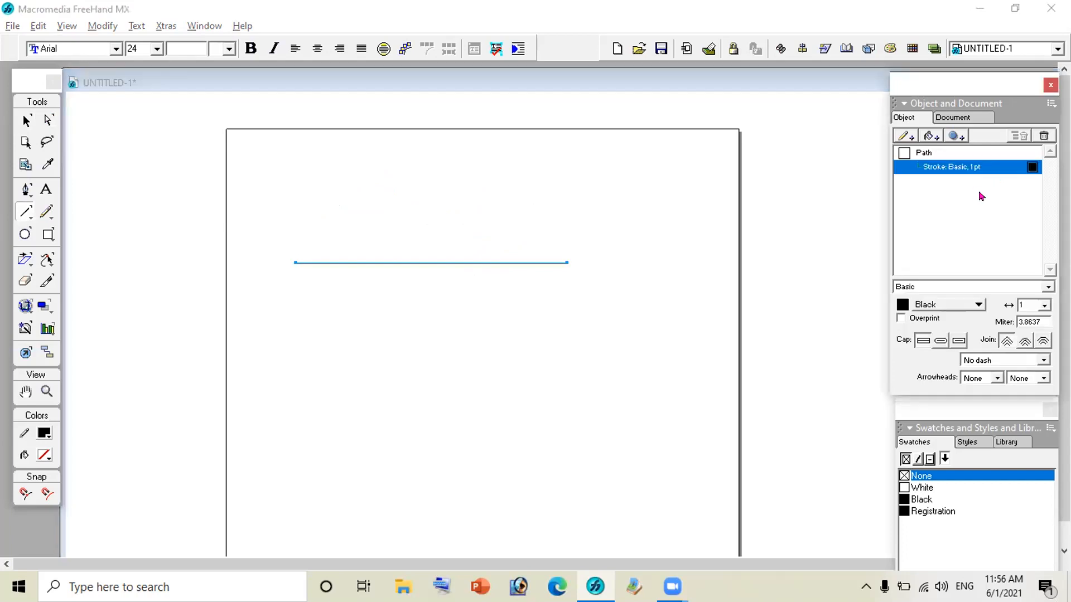
left_click(1044, 305)
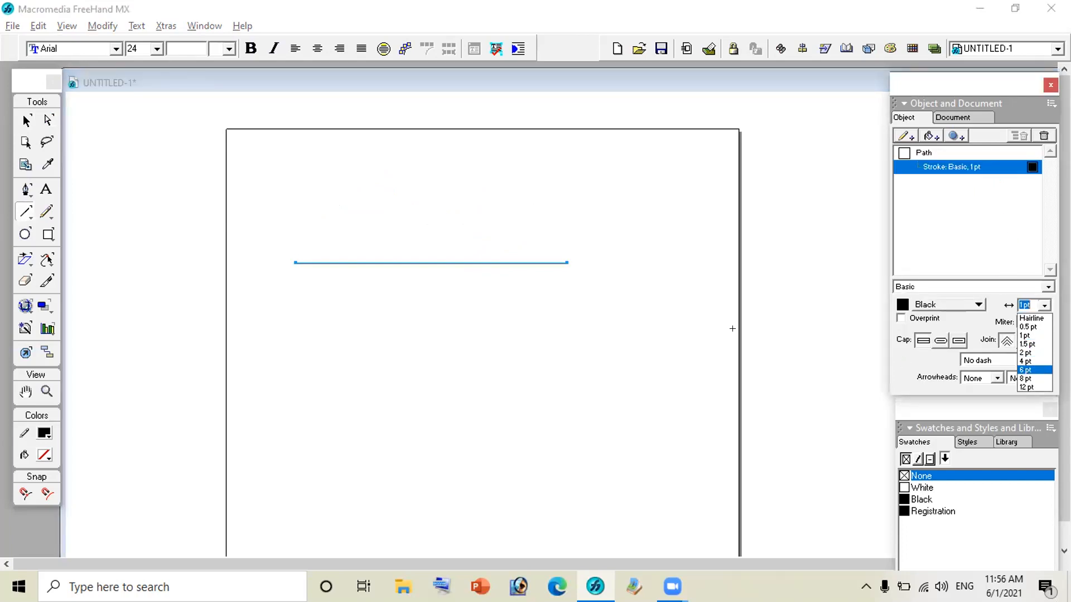
left_click(1027, 370)
left_click(26, 120)
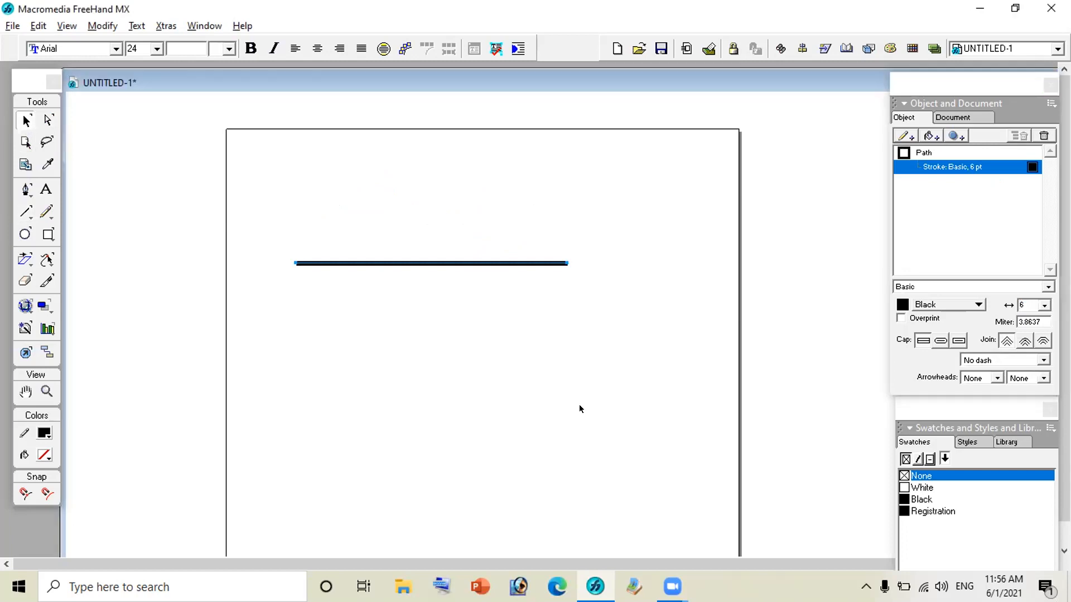
- Move the thick line down and to the right, and draw a slanted line rising rightward from its left end
left_click(505, 312)
left_click_drag(490, 262, 526, 318)
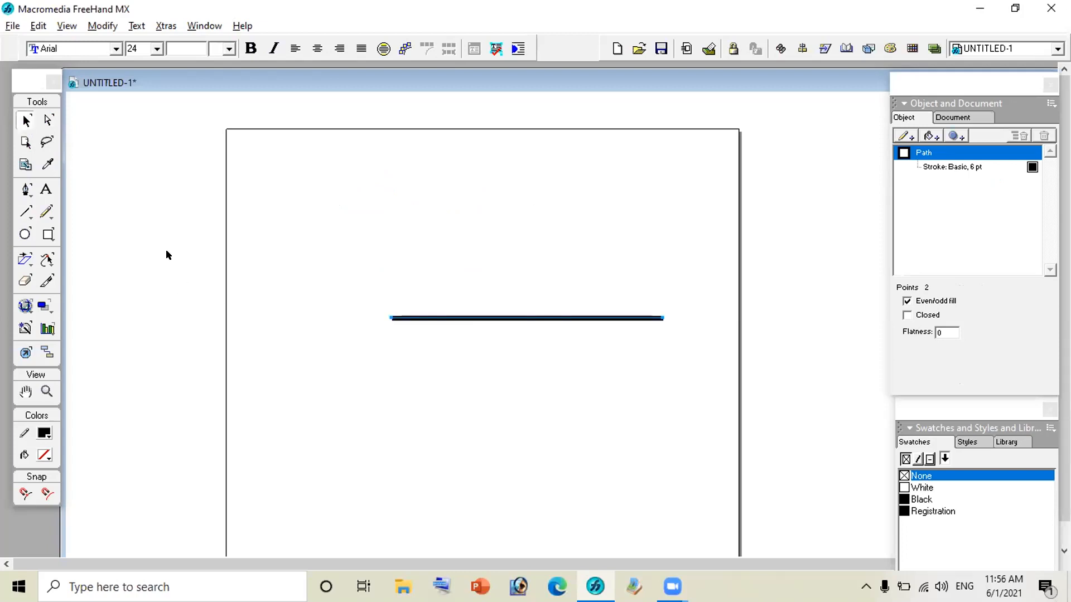
left_click(22, 215)
left_click_drag(387, 317, 505, 160)
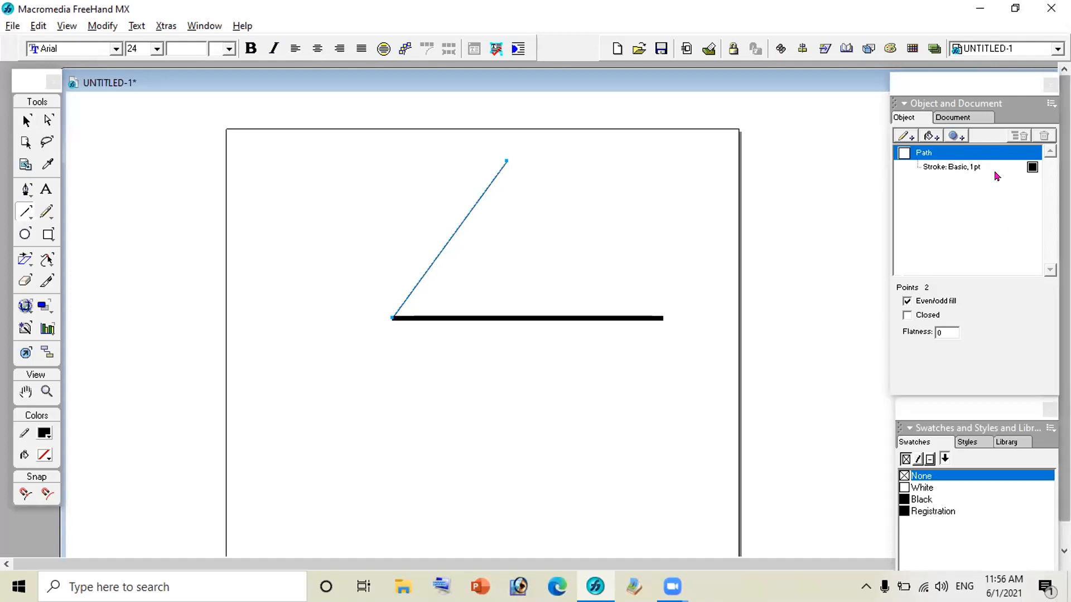
- Set the slanted line's stroke width to 6 pt
left_click(964, 167)
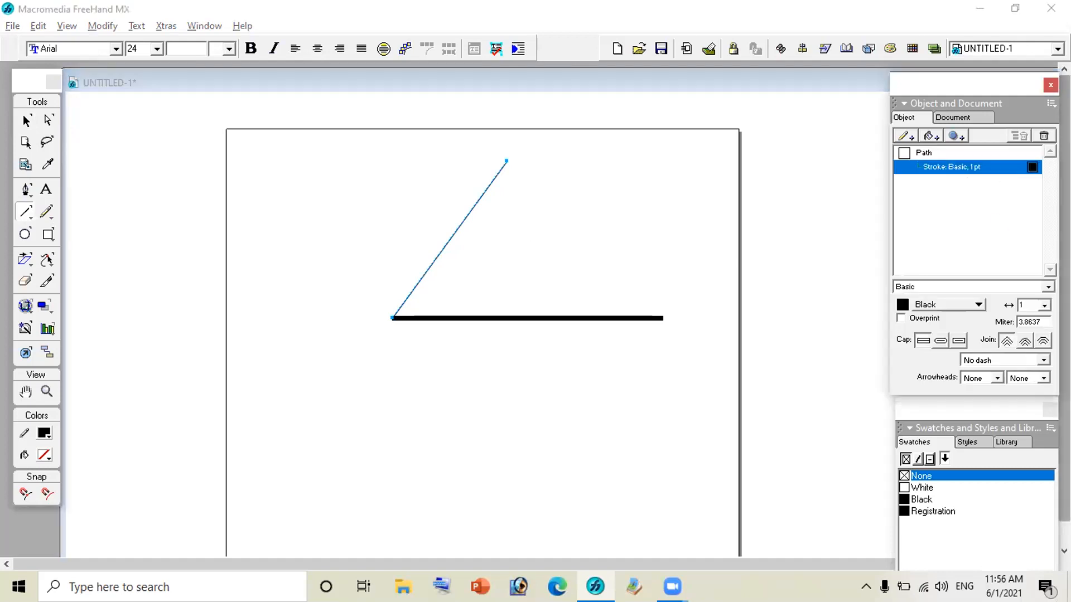
left_click(1044, 305)
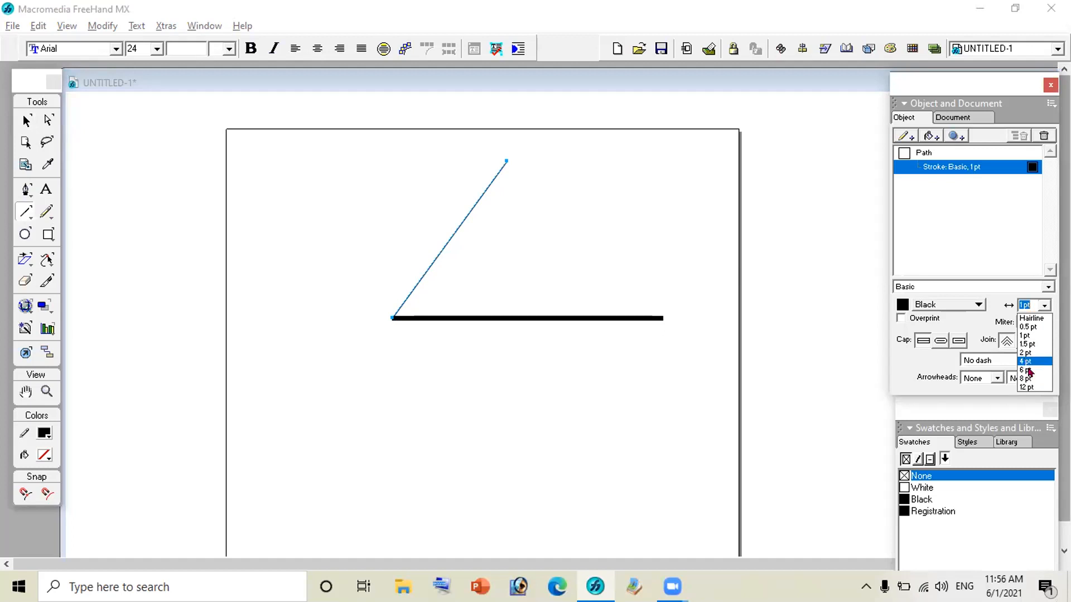
left_click(1029, 370)
left_click(28, 122)
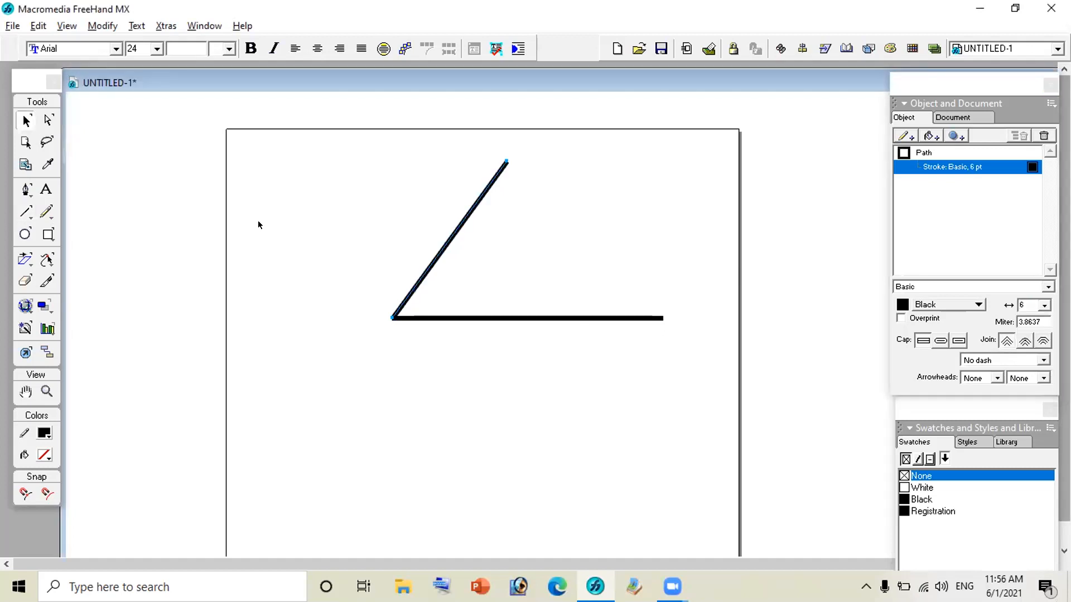
- Nudge the slanted line slightly to the right to align its lower end with the horizontal line's left end
left_click(451, 268)
left_click(440, 260)
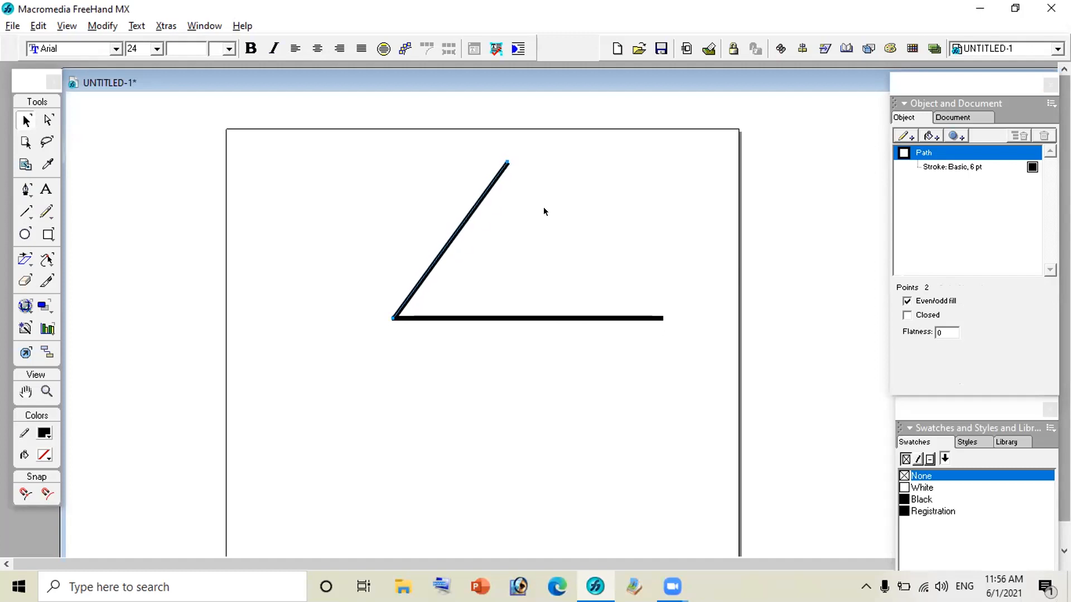
left_click(457, 376)
left_click(410, 291)
left_click(489, 372)
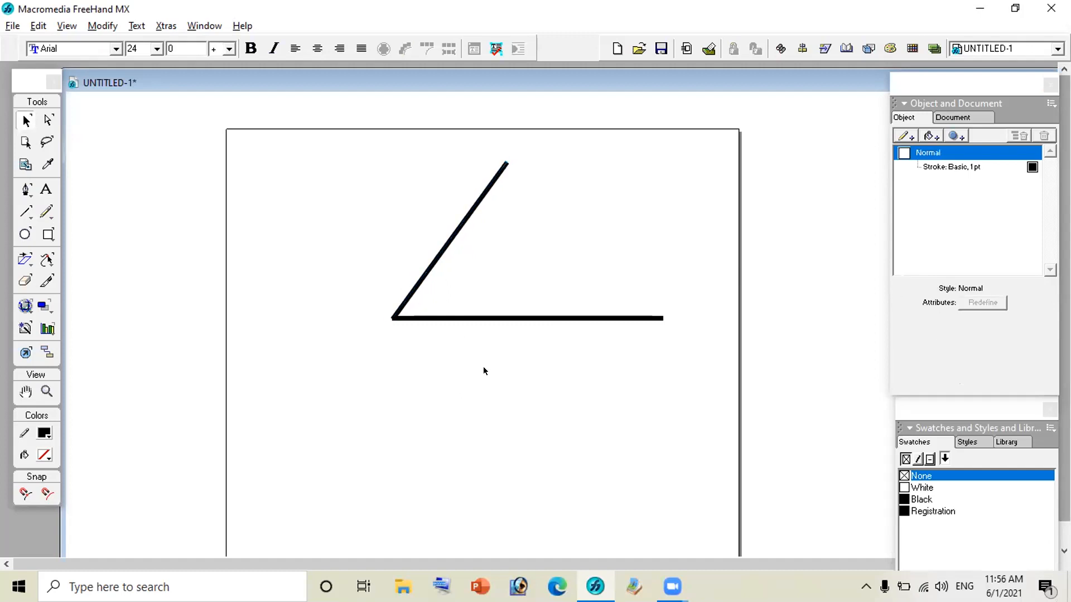
left_click(435, 259)
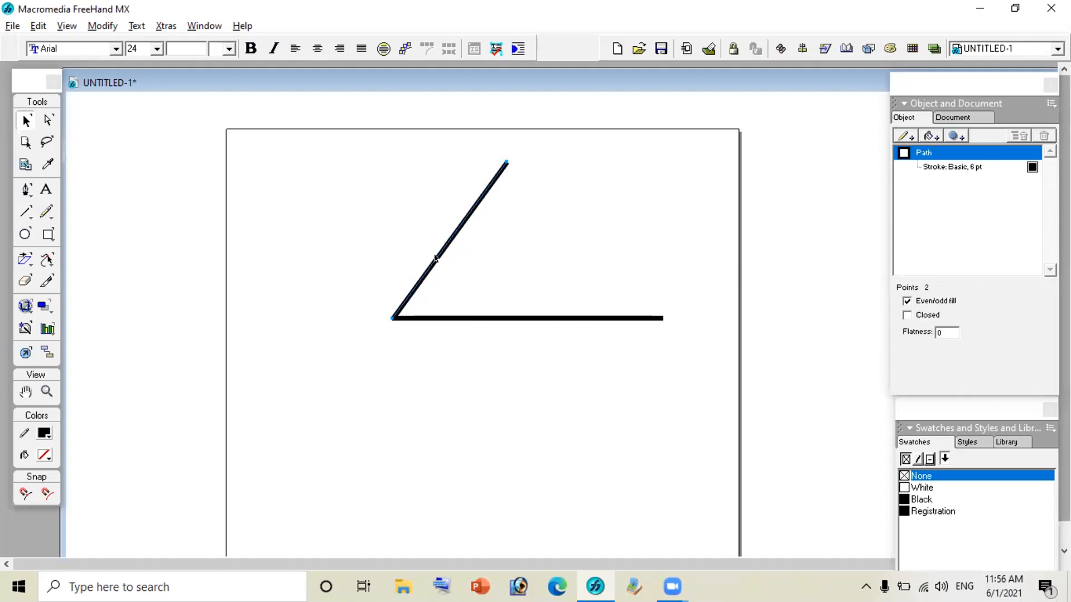
key("Right")
key("Right")
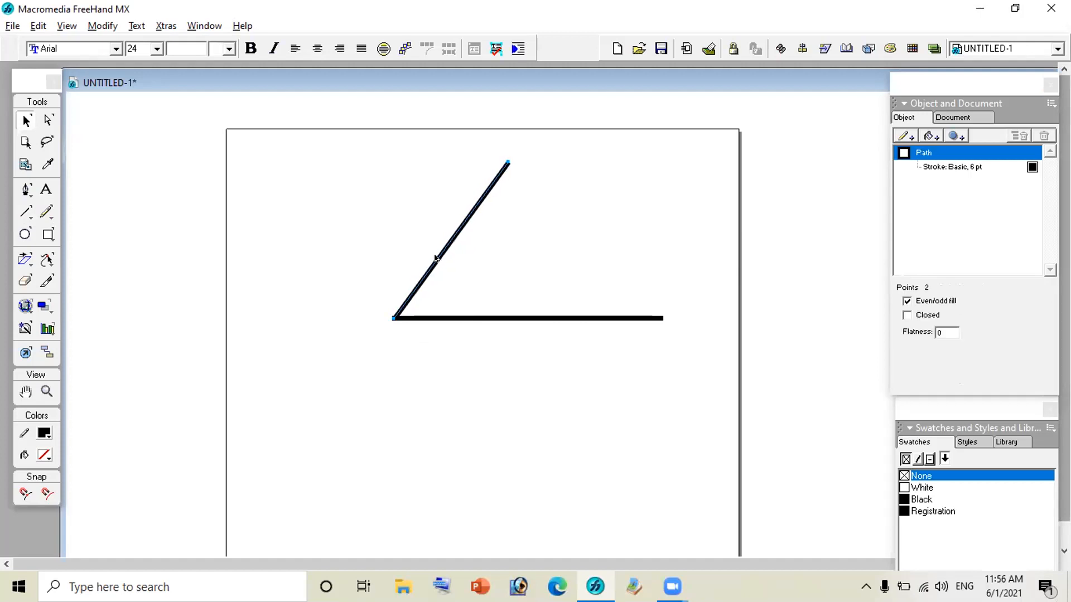
left_click(431, 367)
- Select both thick lines and group them into one object
mouse_move(294, 138)
left_mouse_down()
mouse_move(408, 137)
mouse_move(690, 231)
mouse_move(708, 375)
left_mouse_up()
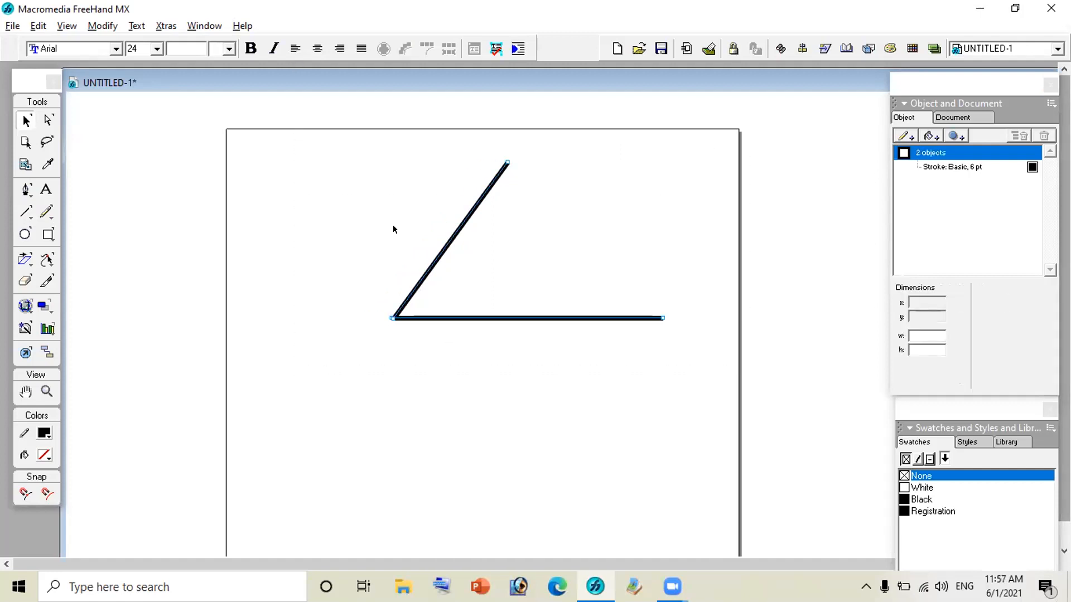
left_click_drag(253, 137, 671, 355)
left_click(102, 26)
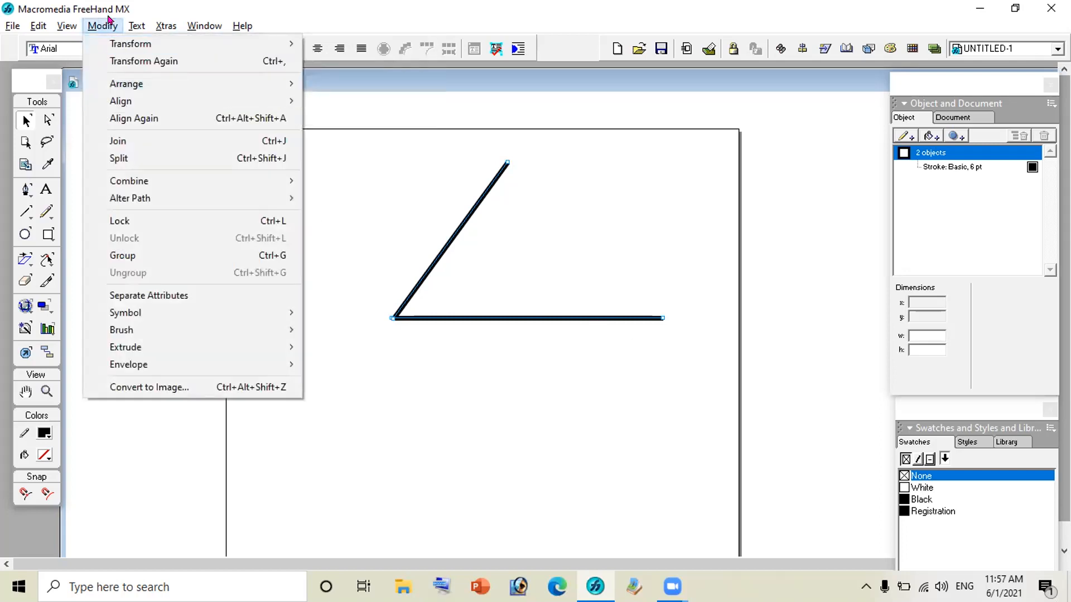
left_click(143, 255)
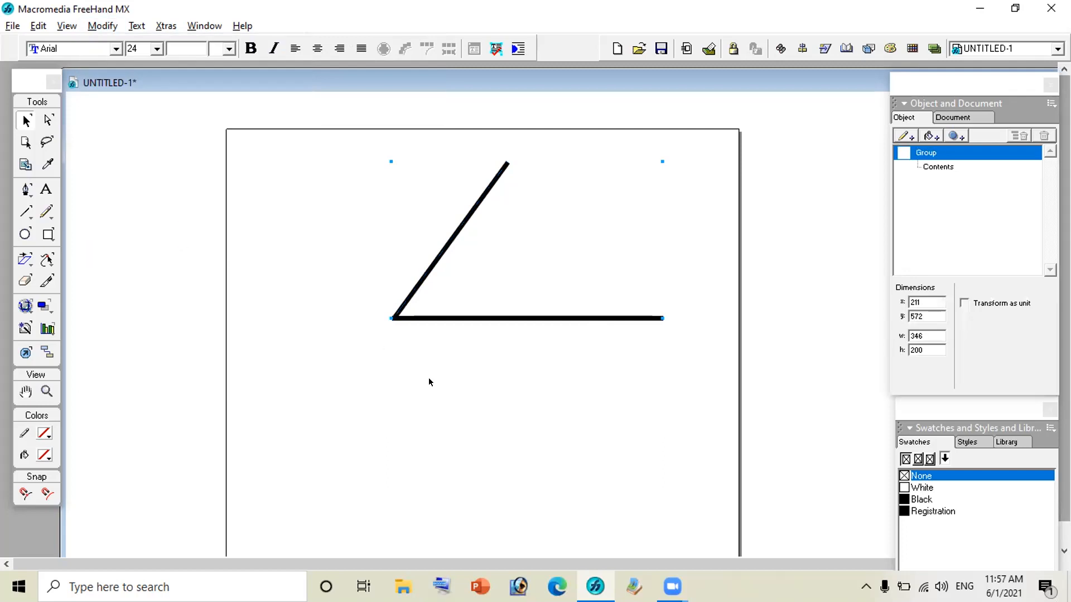
- Move the grouped angle left and slightly up on the page
left_click_drag(461, 222, 427, 246)
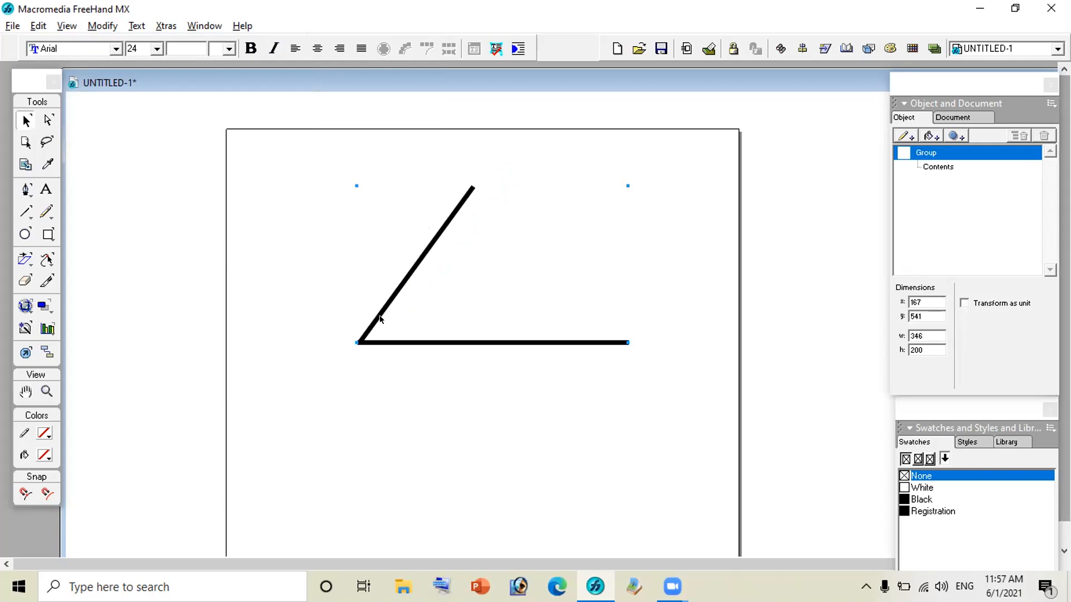
left_click(316, 274)
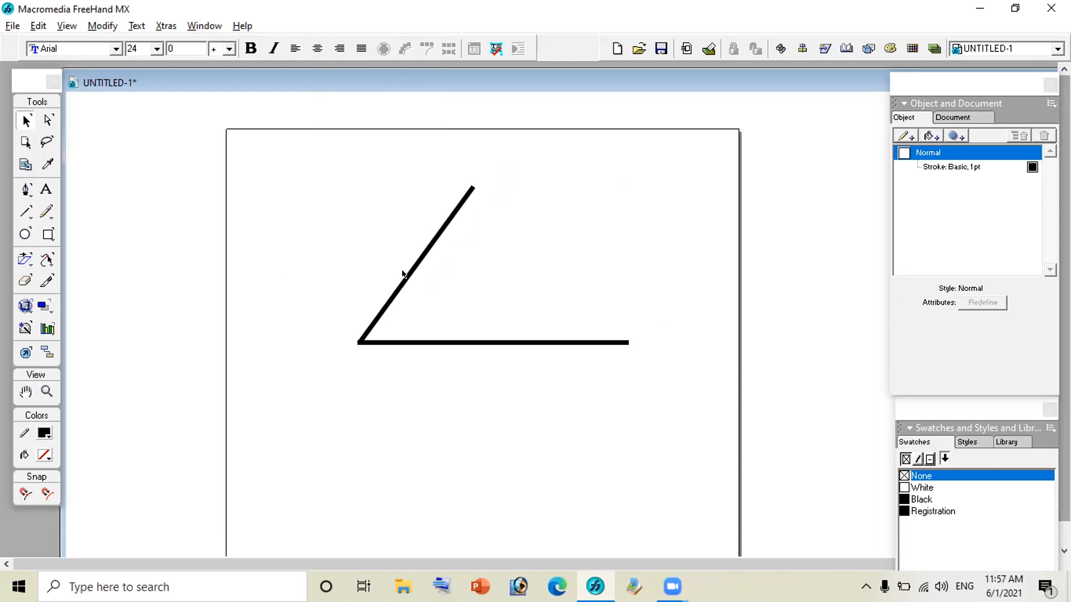
left_click_drag(403, 282, 401, 248)
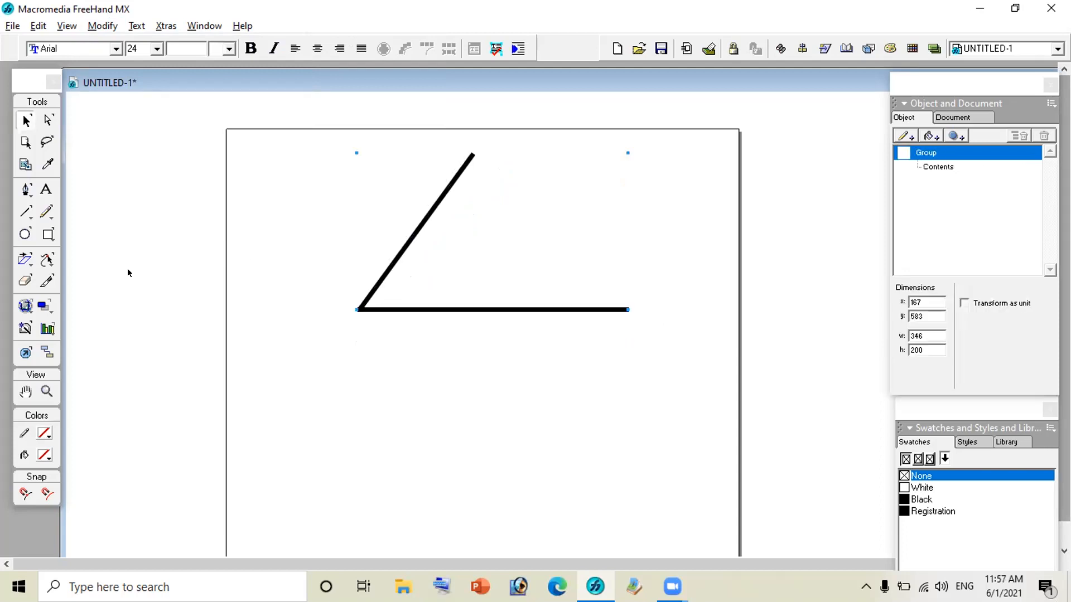
- Draw a short line with the Pen tool across the inside of the angle near its vertex
left_click(31, 196)
left_click(379, 288)
left_click(382, 310)
left_click(383, 309)
left_click(26, 121)
left_click(385, 324)
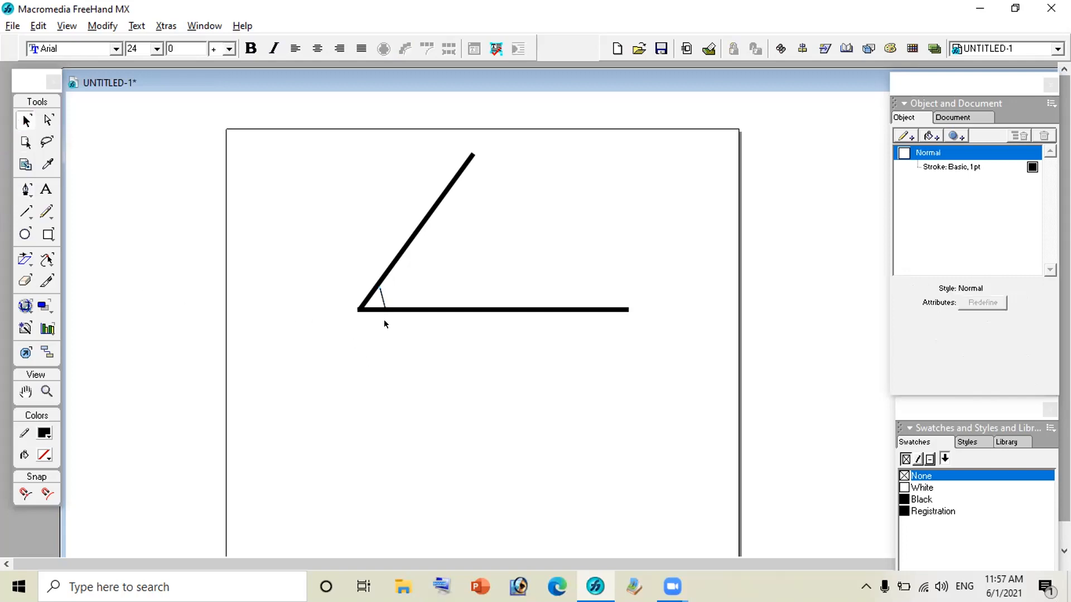
- Set the short line's stroke width to 4 pt
left_click(380, 292)
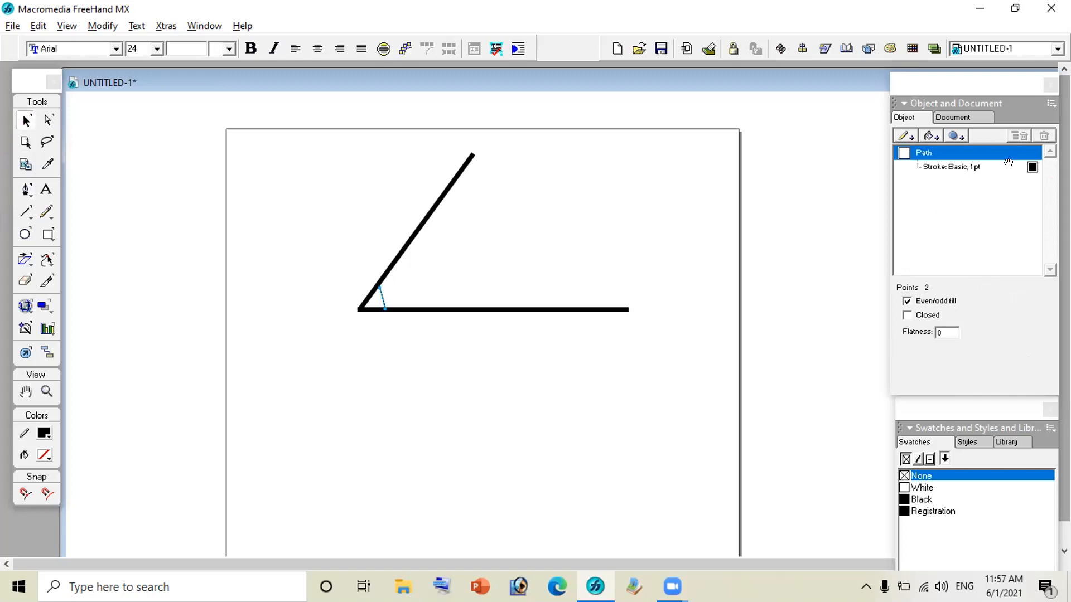
left_click(969, 168)
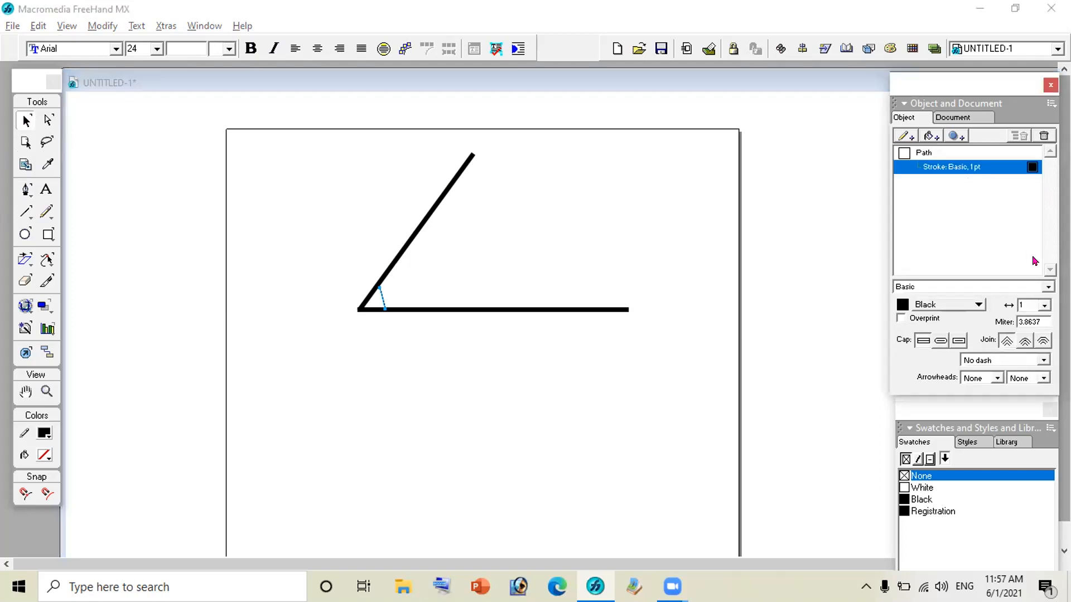
left_click(1045, 305)
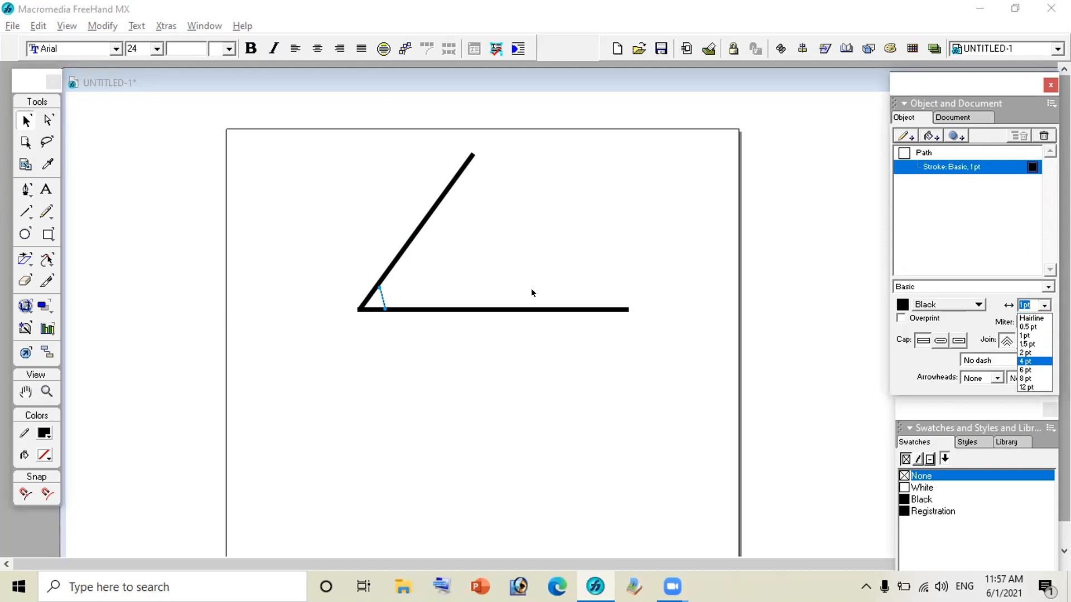
left_click(391, 334)
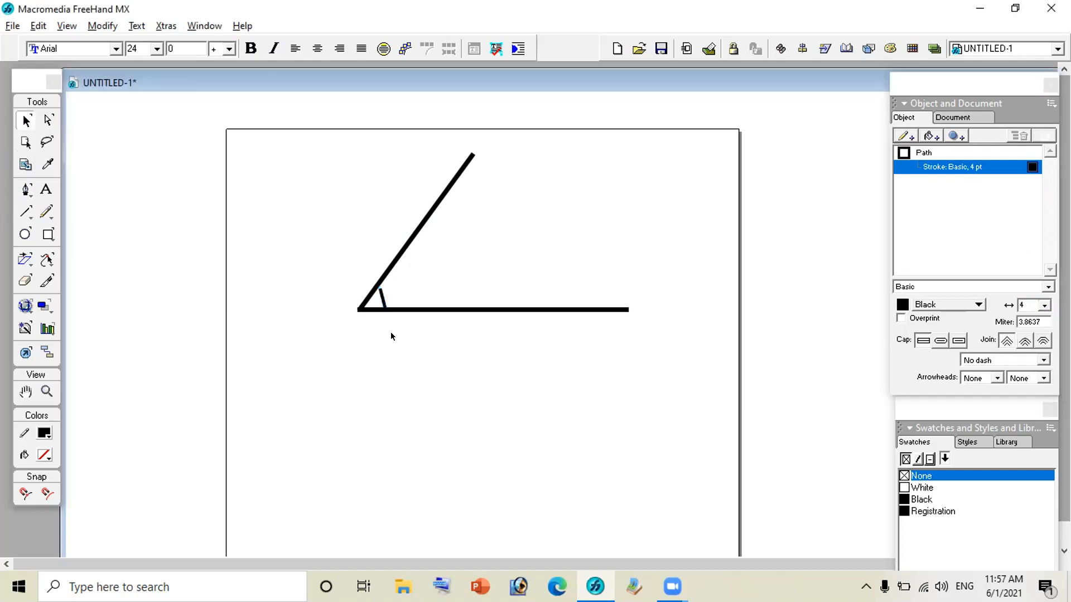
- Bend the short line outward into an angle arc with the Subselect tool
left_click(494, 285)
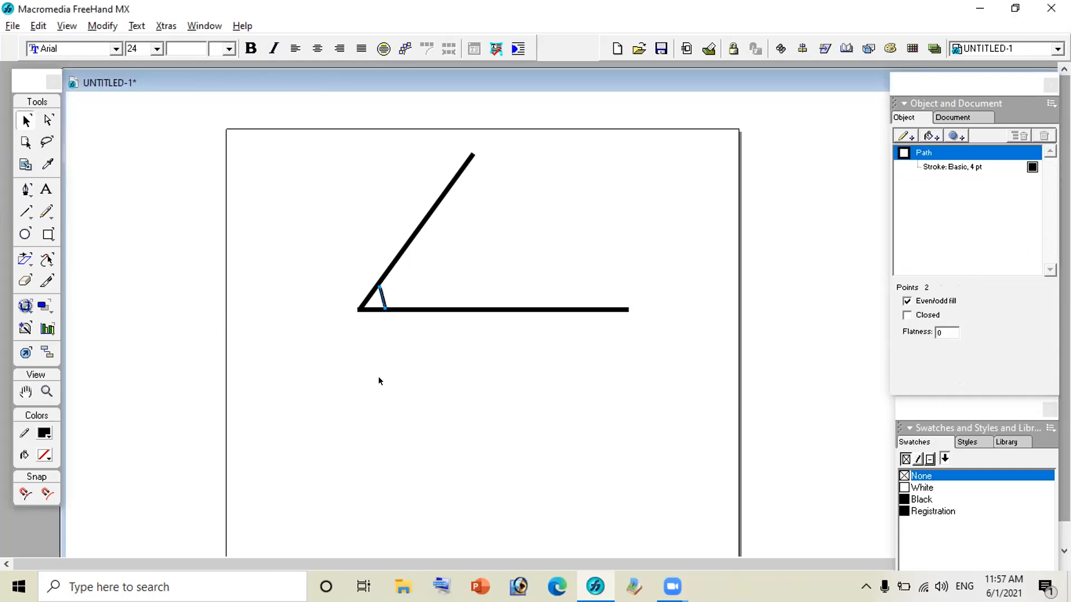
left_click(381, 294)
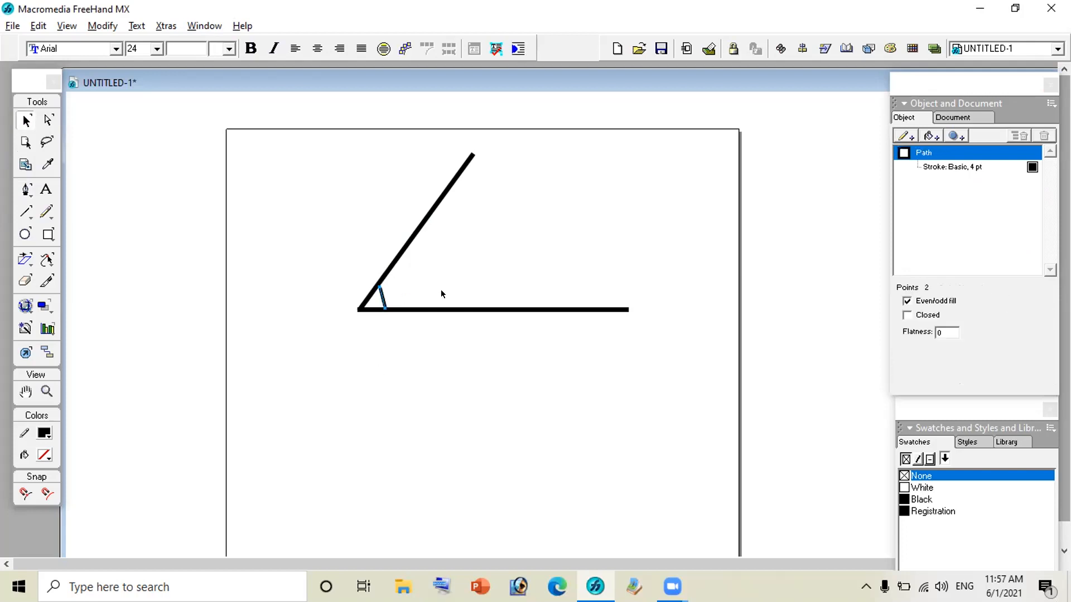
left_click(378, 287)
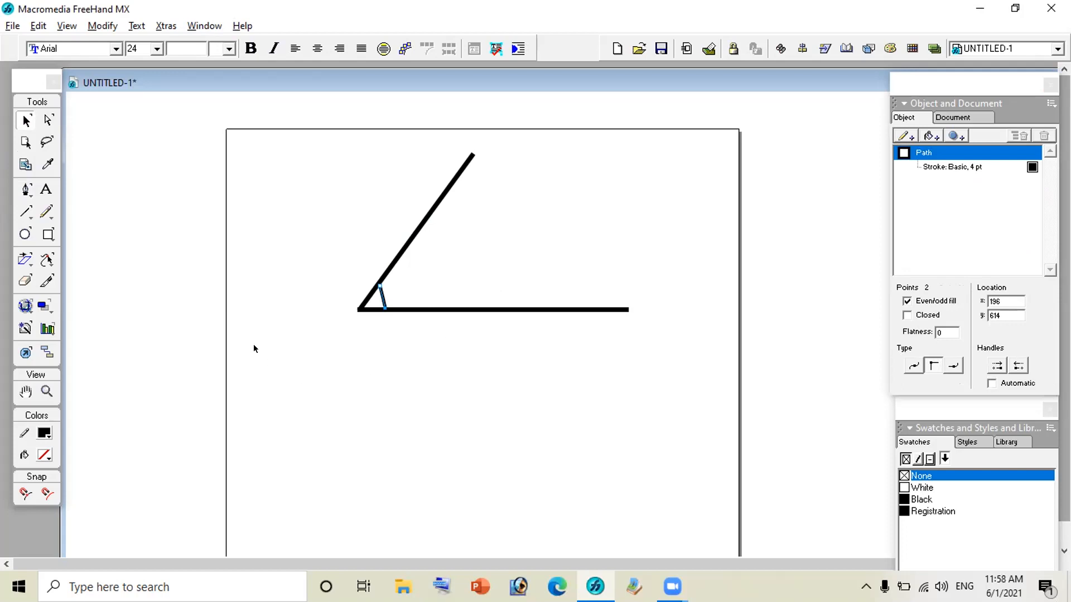
left_click(48, 120)
left_click_drag(383, 294, 385, 294)
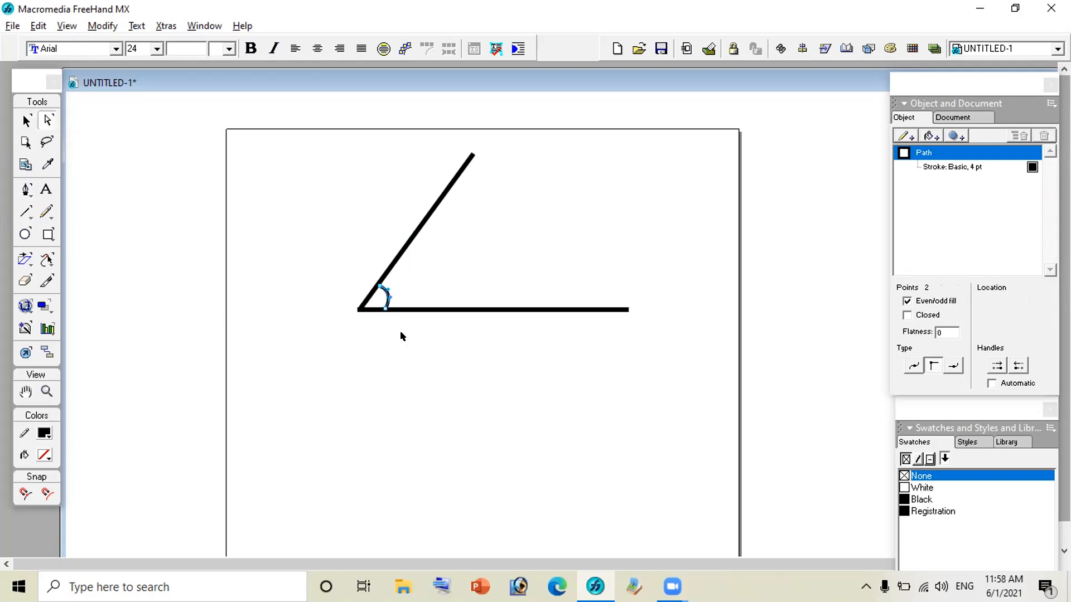
left_click(395, 343)
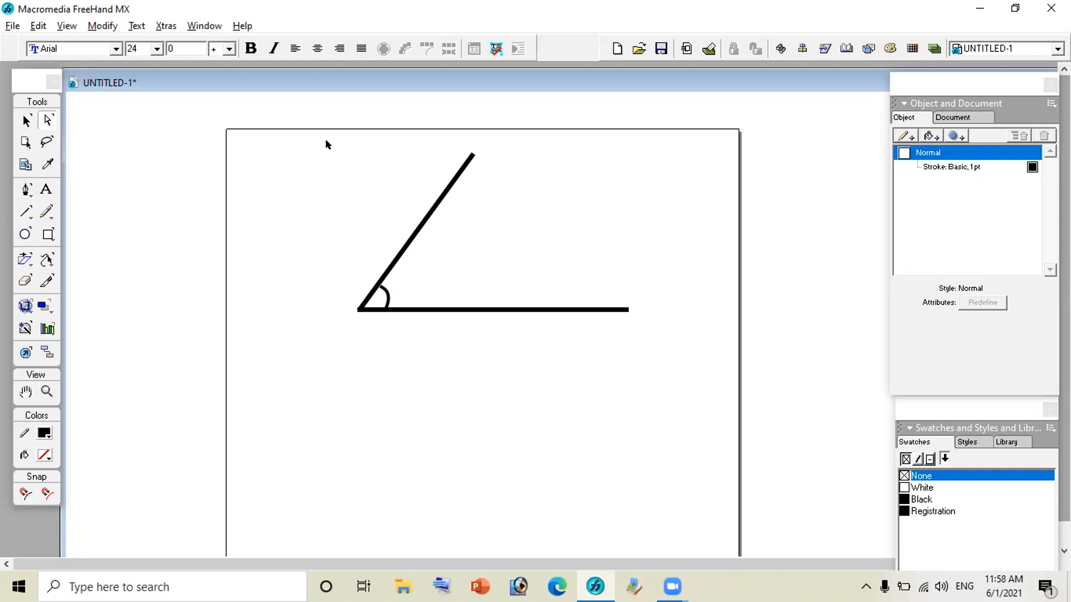
- Delete the angle drawing and draw a Pen path with a horizontal segment and a slanted segment rising leftward from its right end
left_click_drag(268, 113, 645, 332)
key("Delete")
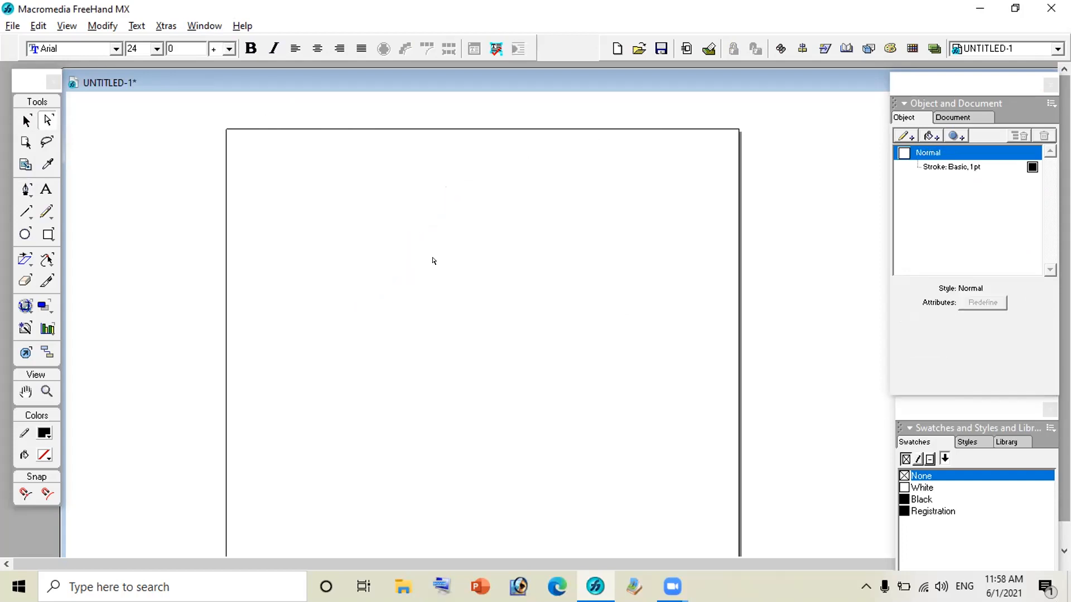
left_click(27, 190)
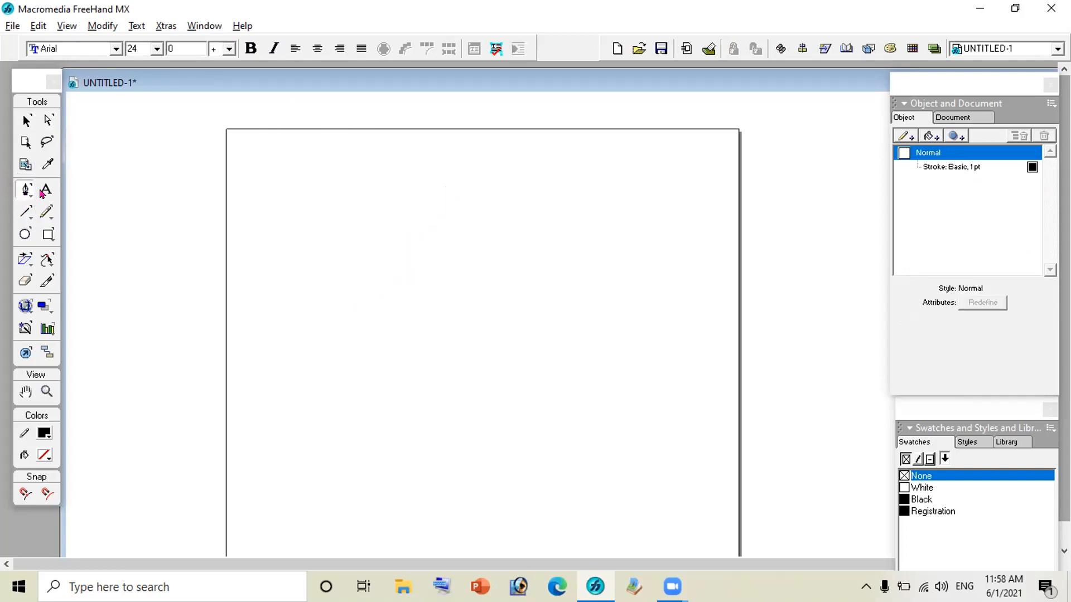
left_click(287, 278)
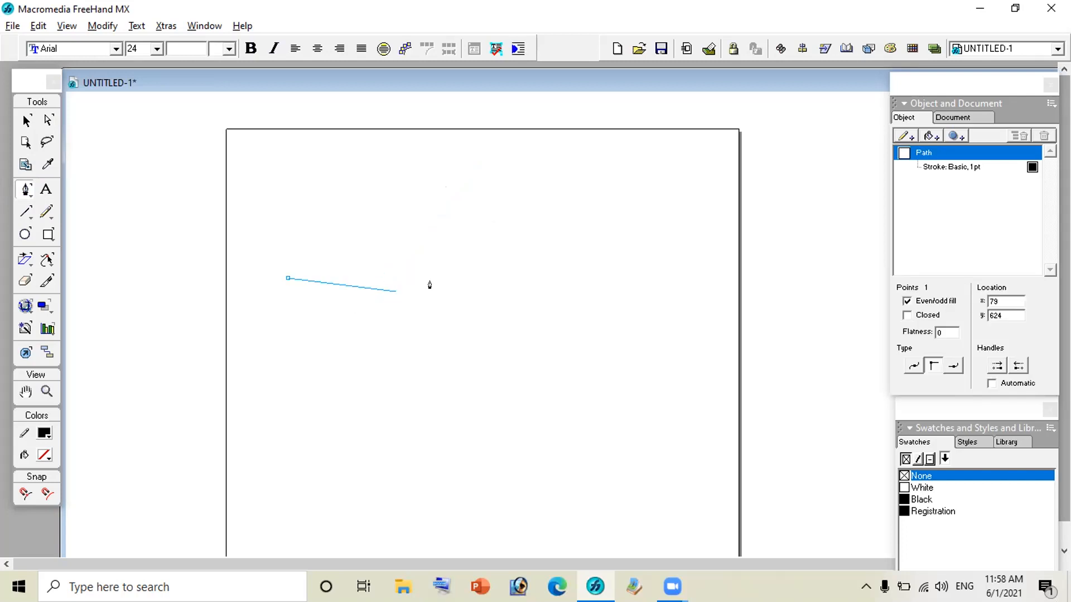
left_click(627, 278)
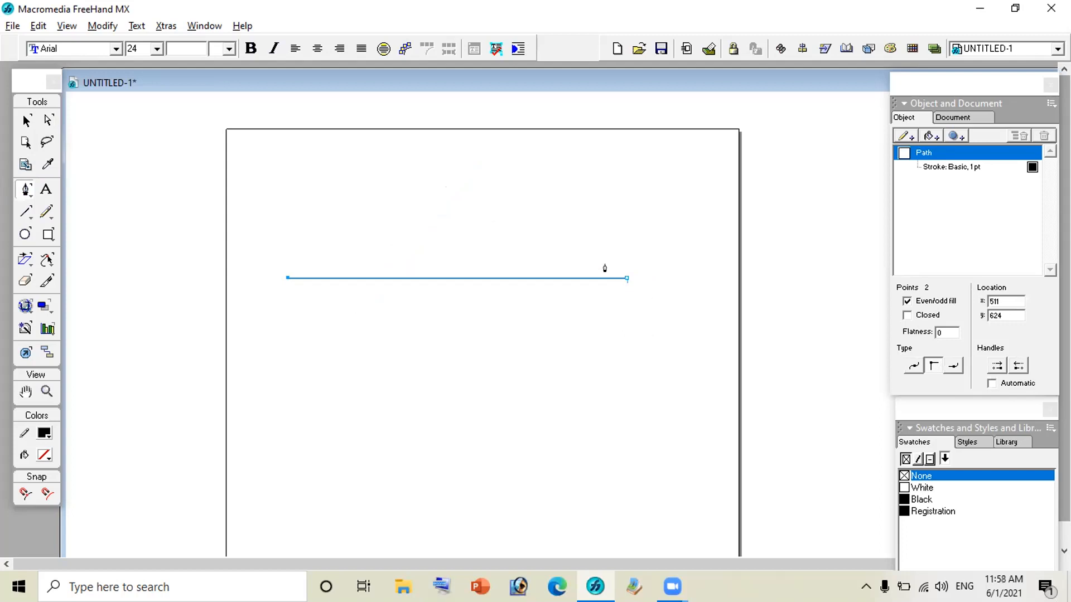
left_click(320, 143)
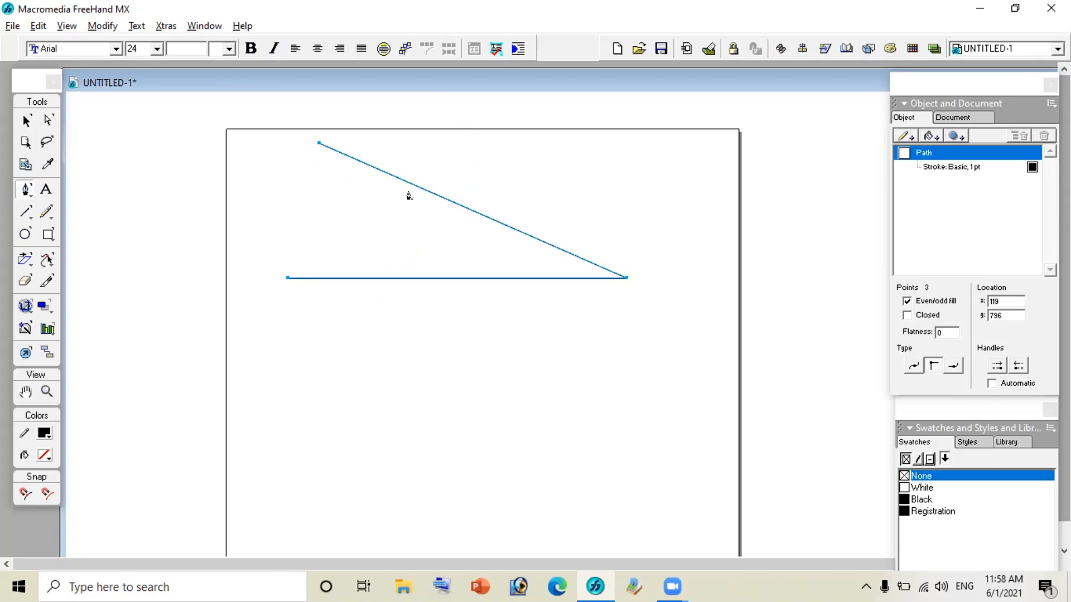
- Set the two-segment path's stroke width to 6 pt
left_click(935, 164)
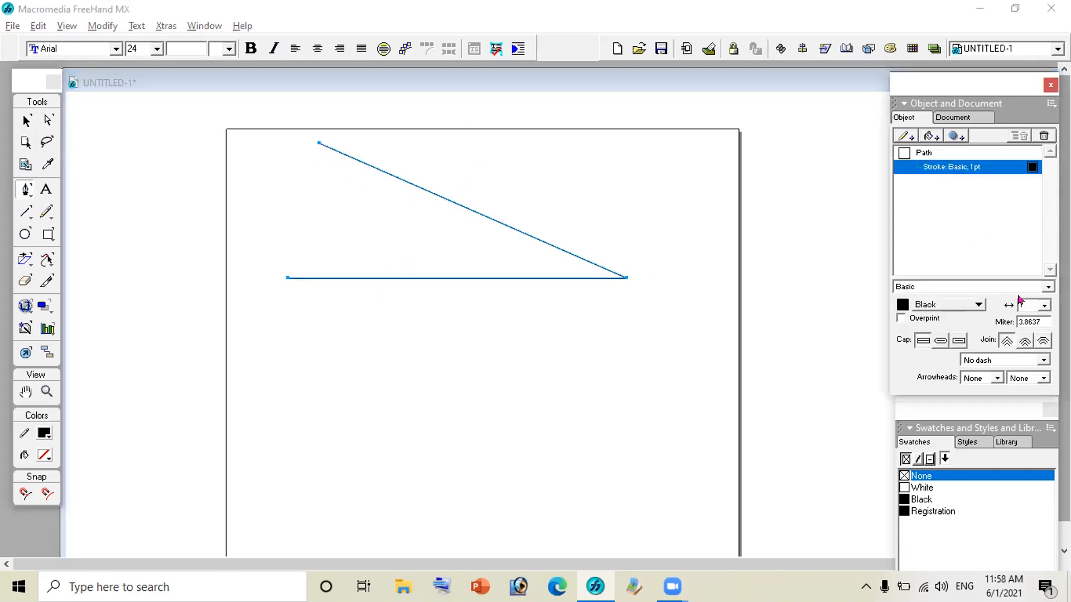
left_click(1045, 307)
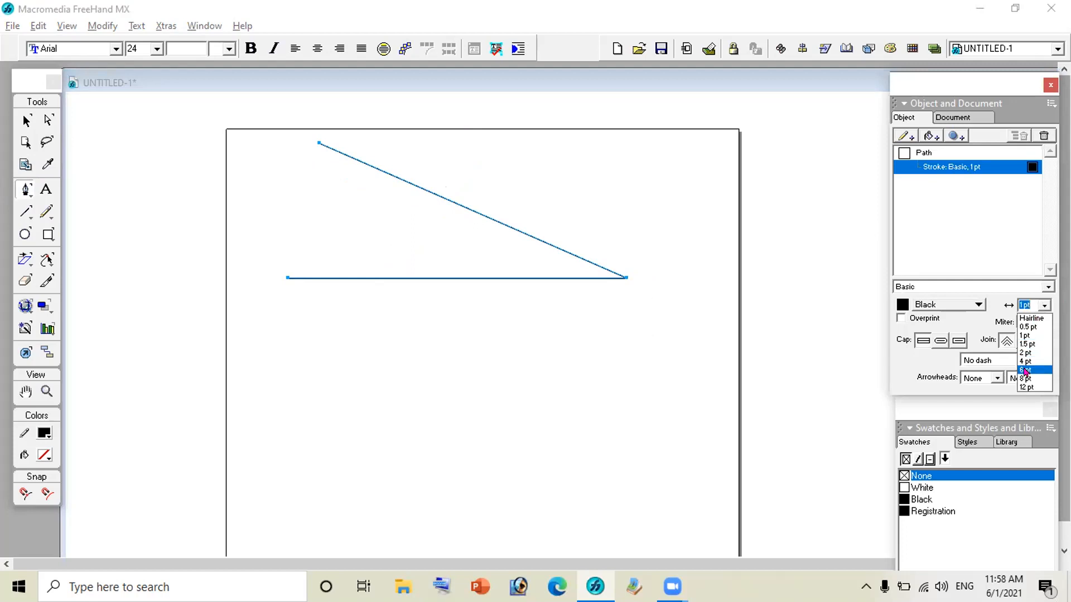
left_click(1025, 370)
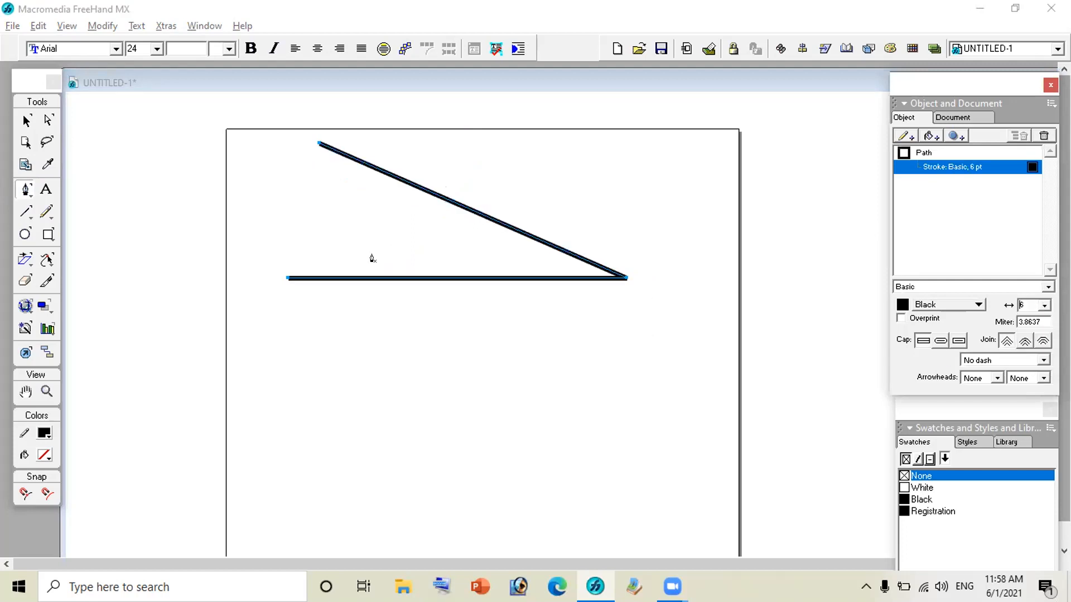
left_click_drag(176, 237, 268, 243)
left_click(156, 246)
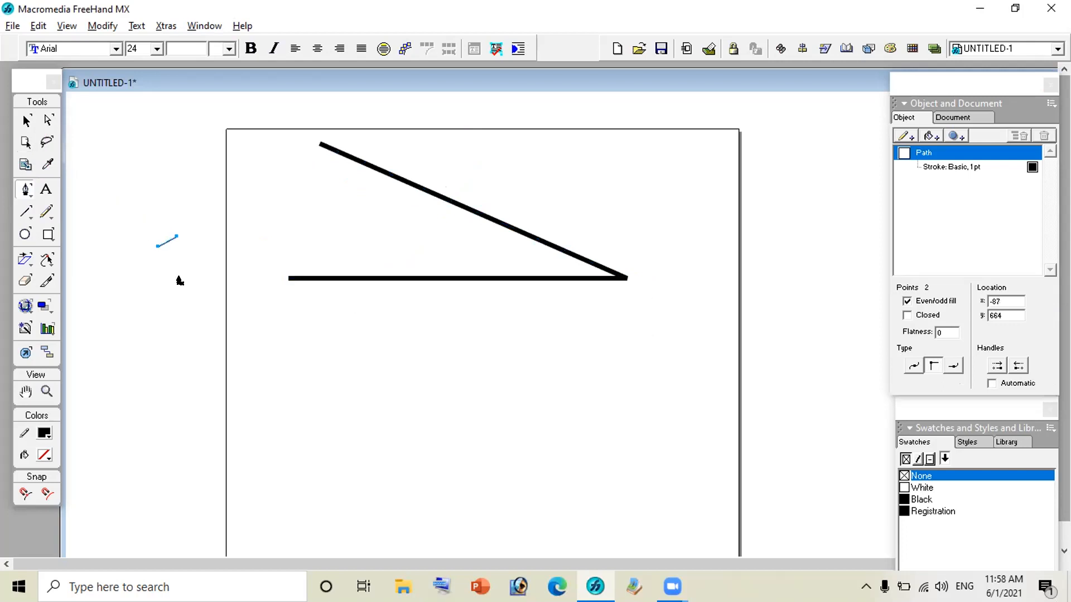
key("Delete")
- Move the two-segment path down on the page and select its upper-left end point
left_click(27, 120)
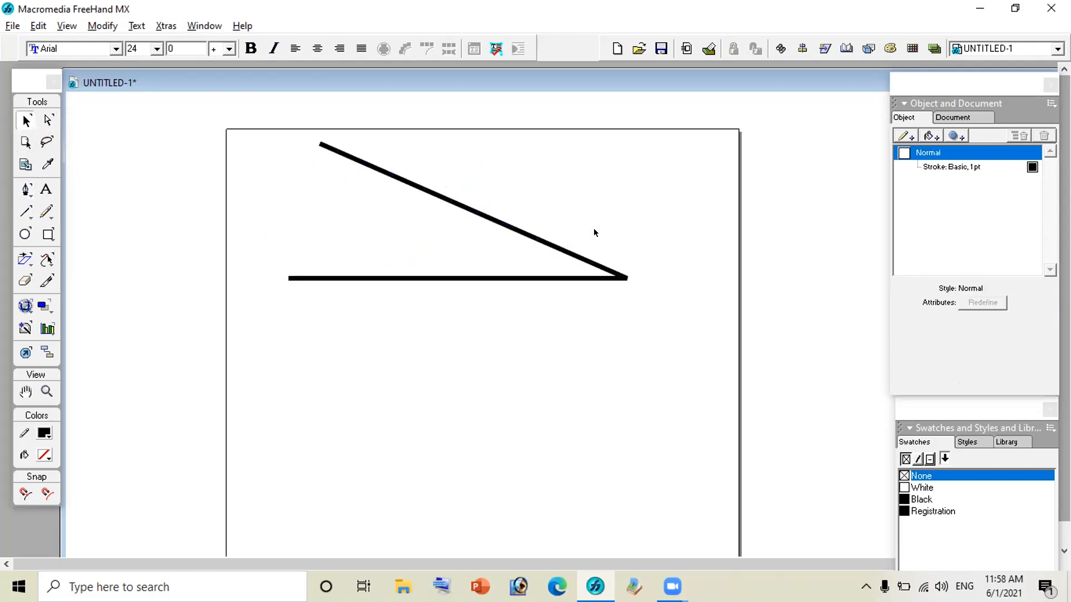
left_click_drag(478, 212, 489, 277)
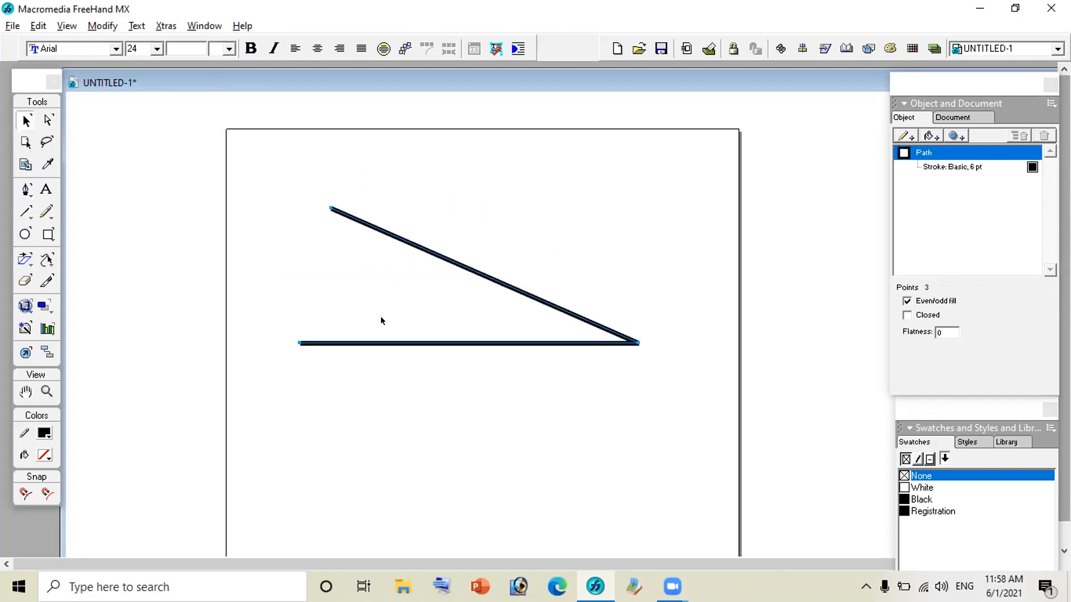
left_click(332, 210)
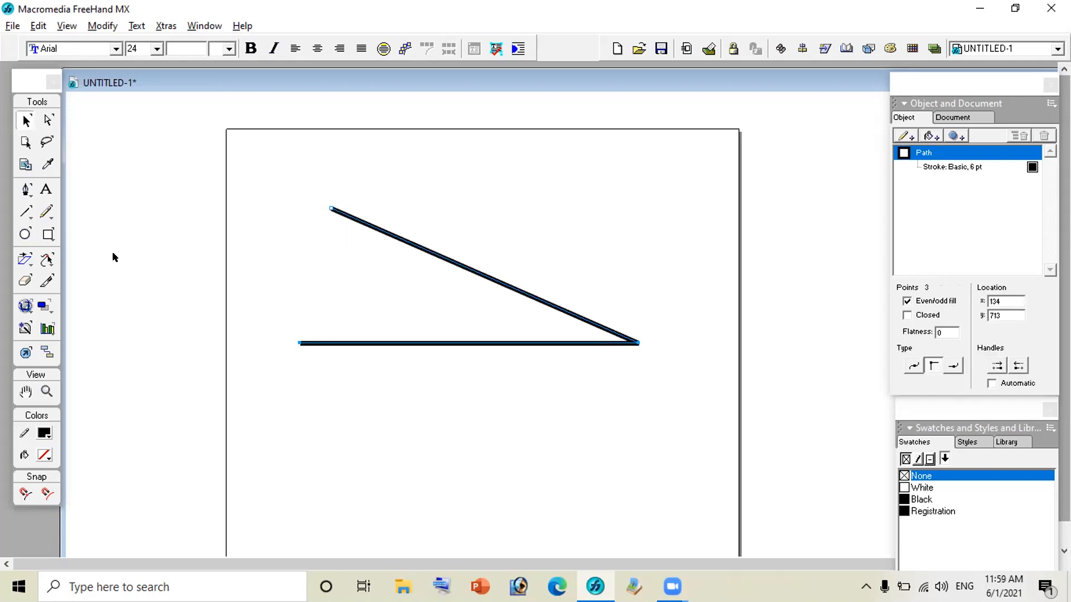
left_click(47, 392)
left_click(322, 195)
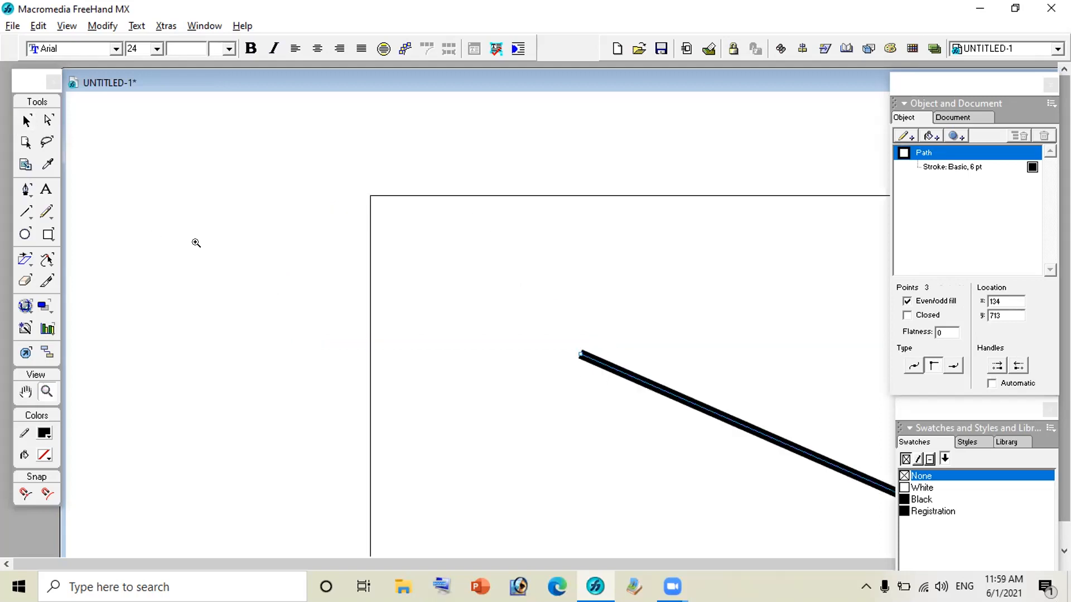
left_click(571, 270, "alt")
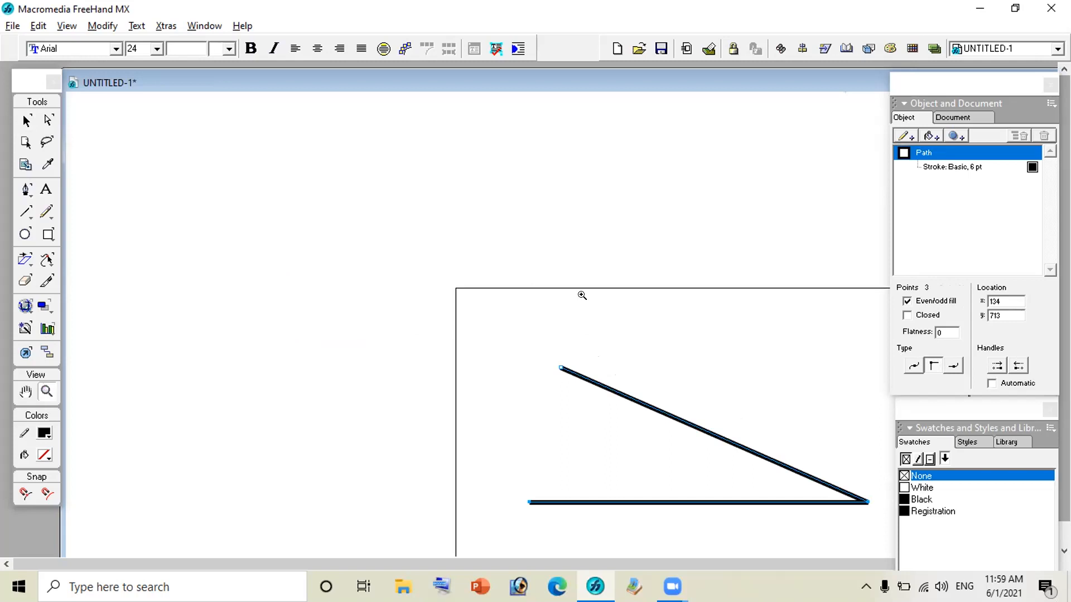
left_click_drag(640, 298, 460, 184)
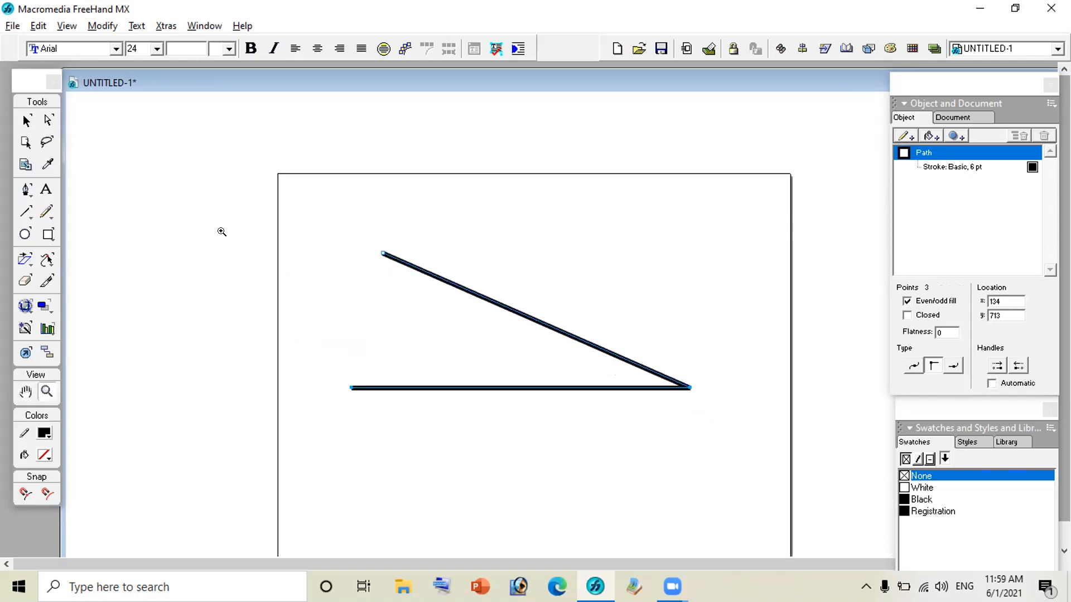
- Move the slanted segment's upper end point up and to the right, nudging it down and left to x 238, y 792
left_click(27, 120)
left_click_drag(383, 254, 471, 179)
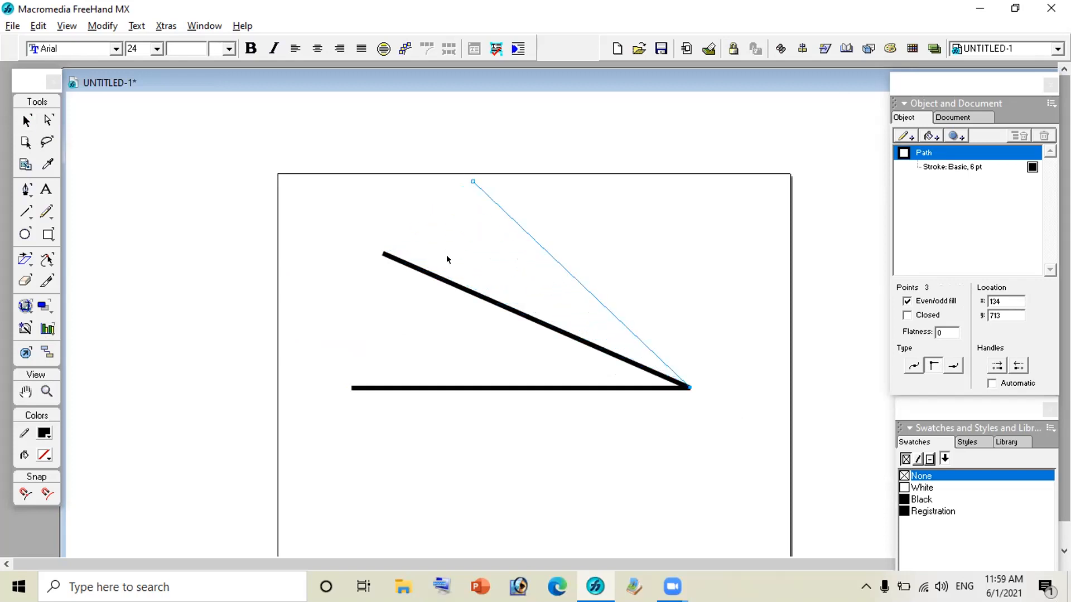
key("Down")
key("Down")
key("Down")
key("Down")
key("Down")
key("Down")
key("Down")
key("Down")
key("Down")
key("Down")
key("Down")
key("Down")
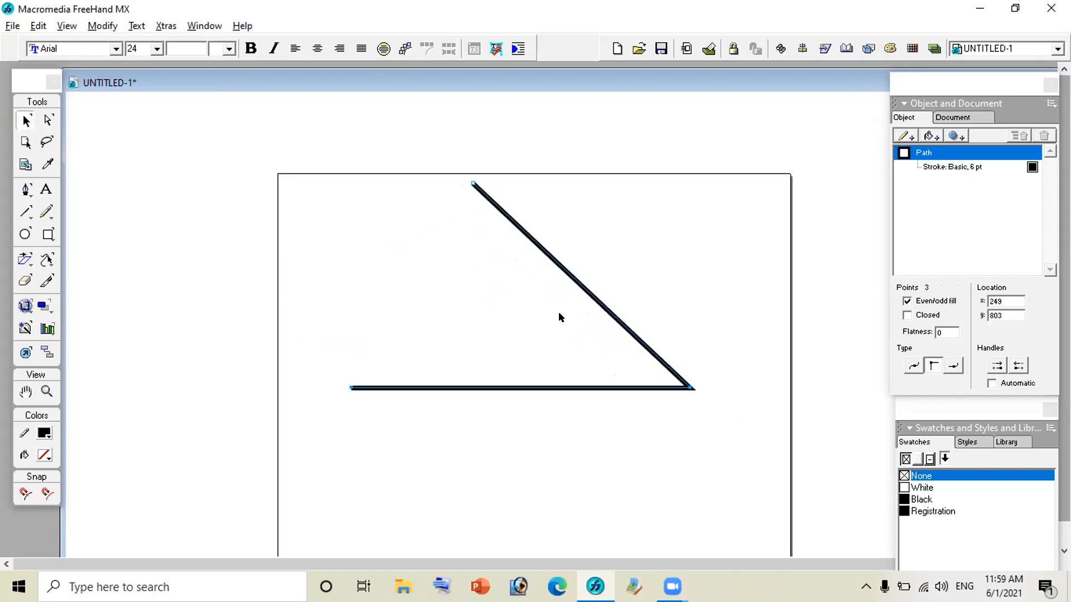
key("Left")
key("Left")
key("Left")
key("Left")
key("Left")
key("Left")
key("Left")
key("Left")
key("Left")
key("Left")
key("Left")
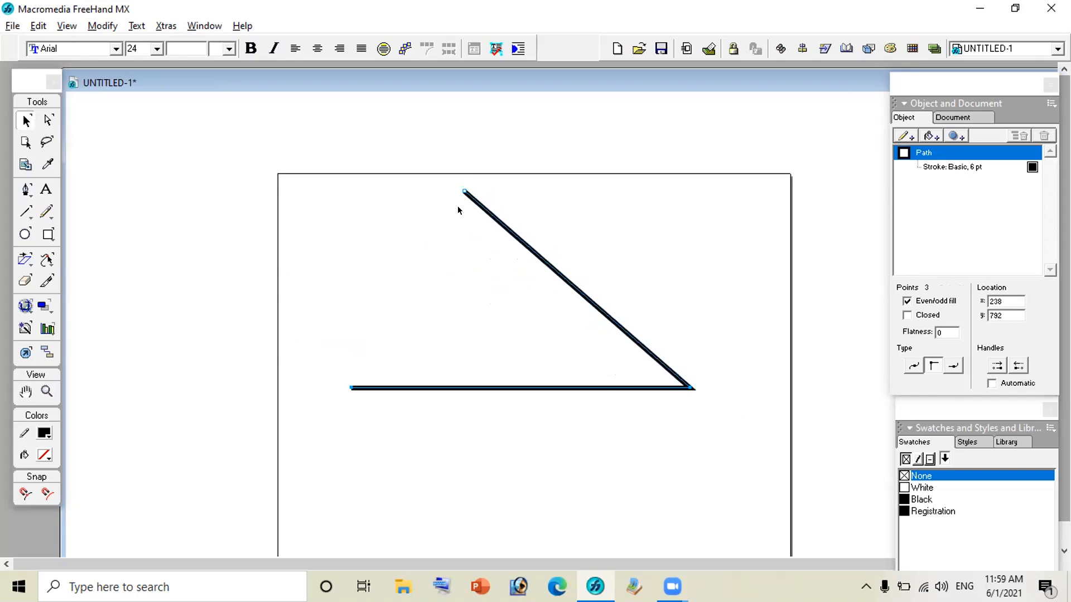
- Continue the path with the Pen from its upper end to the horizontal segment's left end, closing it into a triangle
left_click(22, 192)
left_click(461, 190)
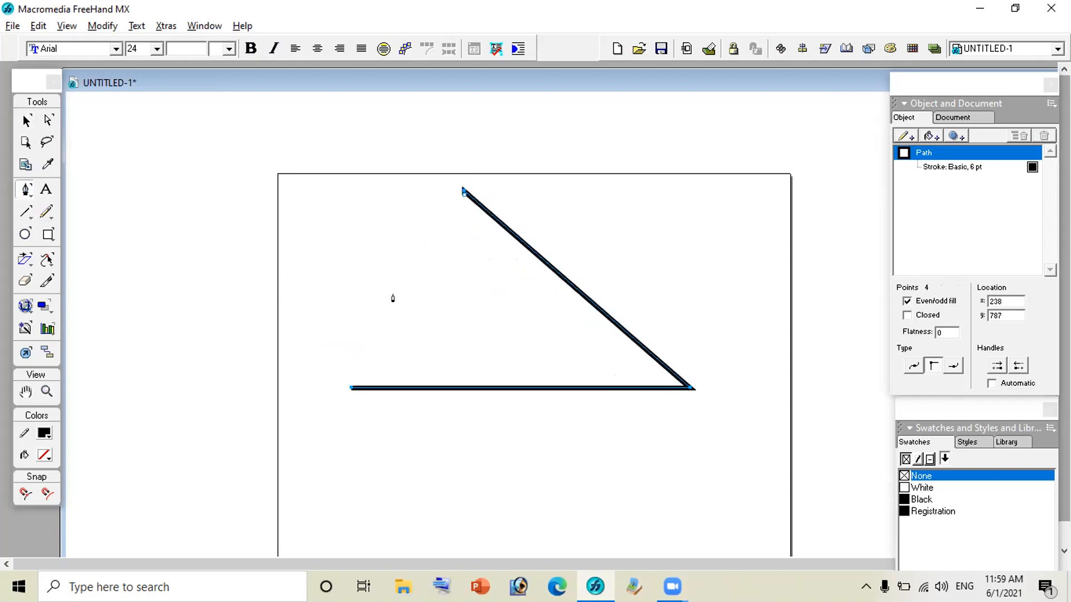
left_click(351, 387)
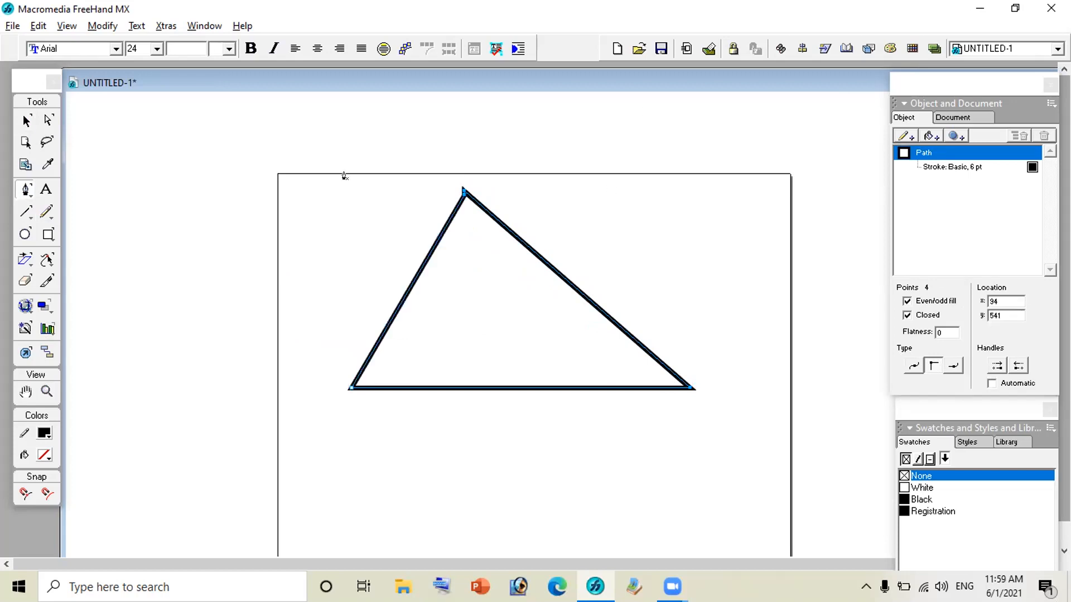
- Delete the extra point at the triangle's apex and deselect the path
left_click(27, 121)
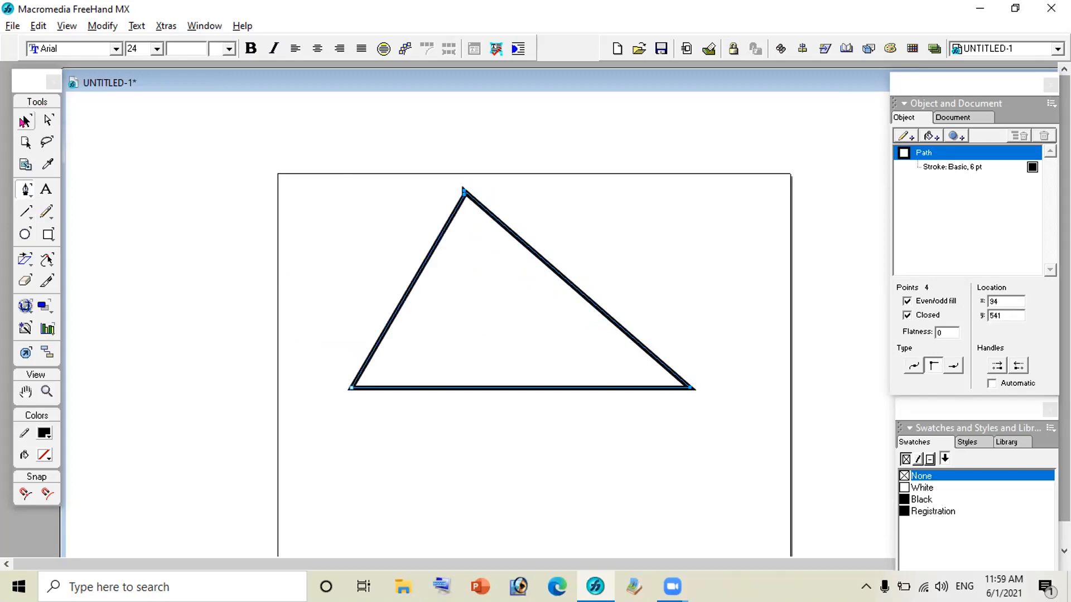
left_click(604, 242)
left_click(458, 200)
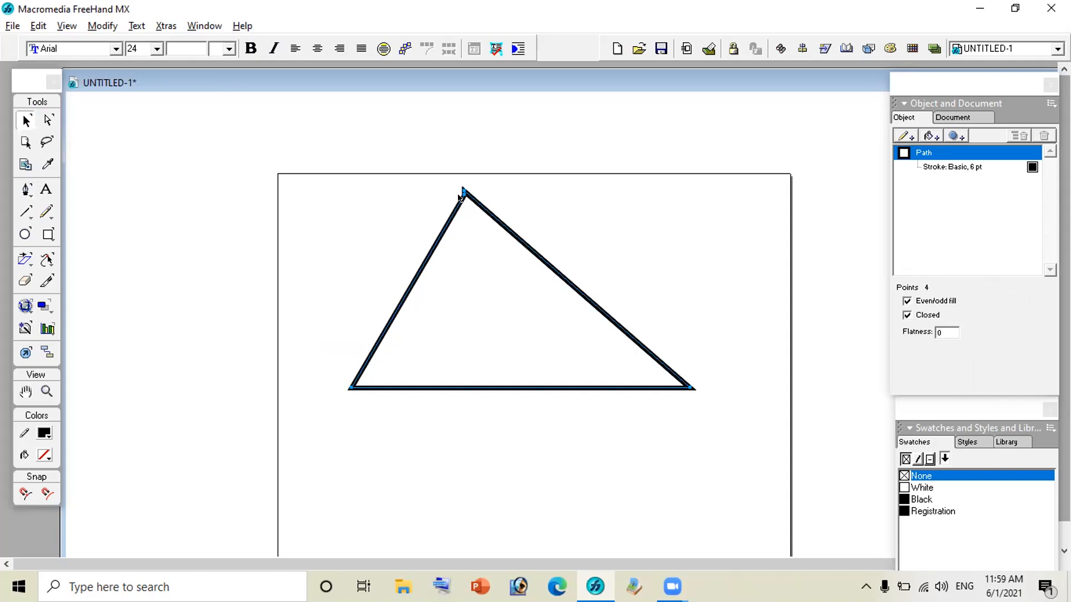
left_click(462, 193)
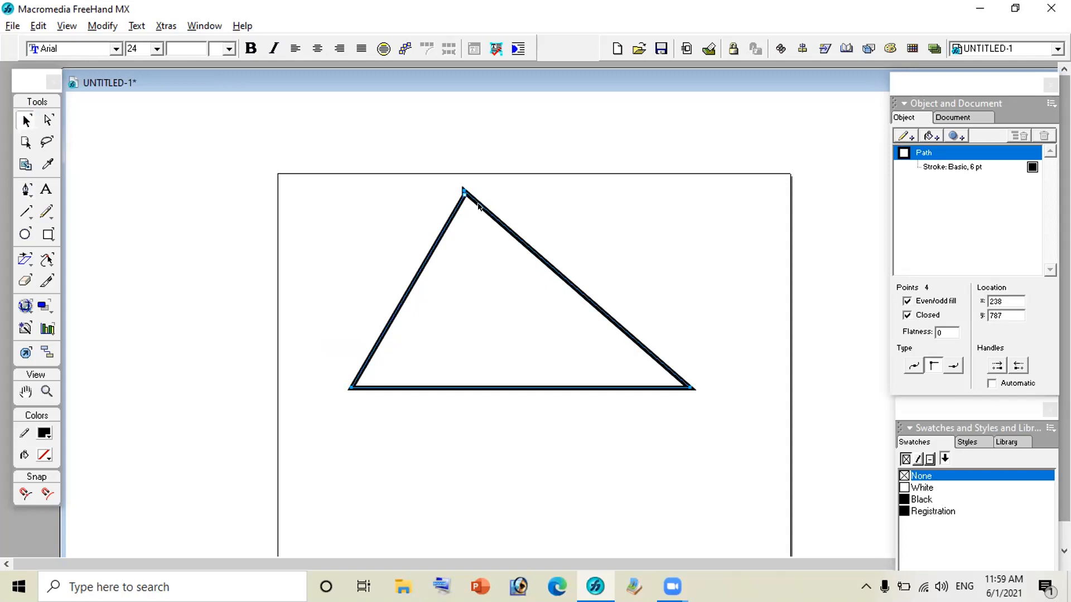
key("Delete")
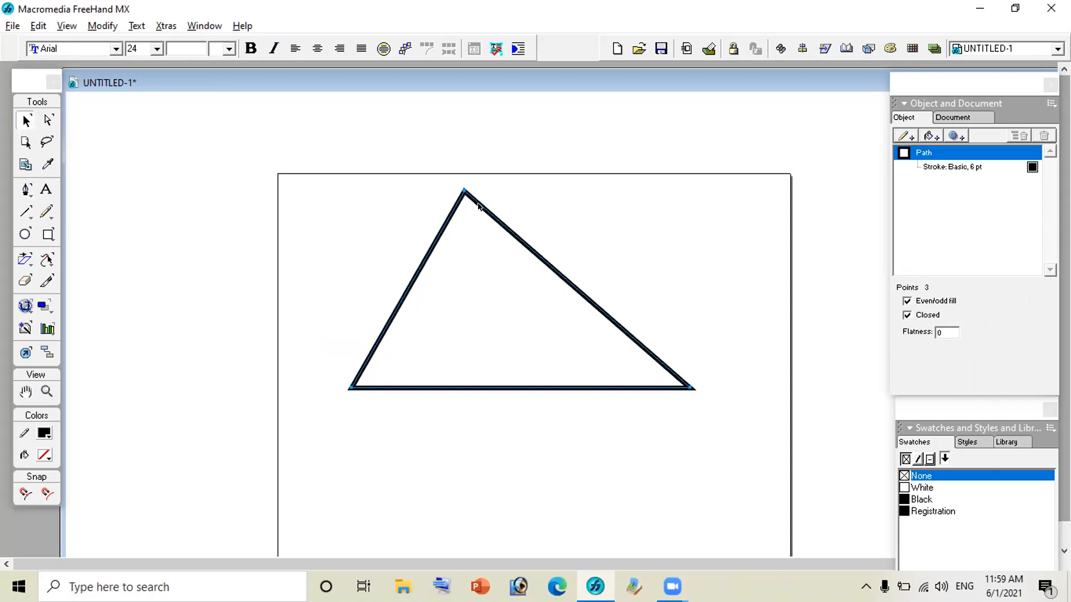
left_click(322, 234)
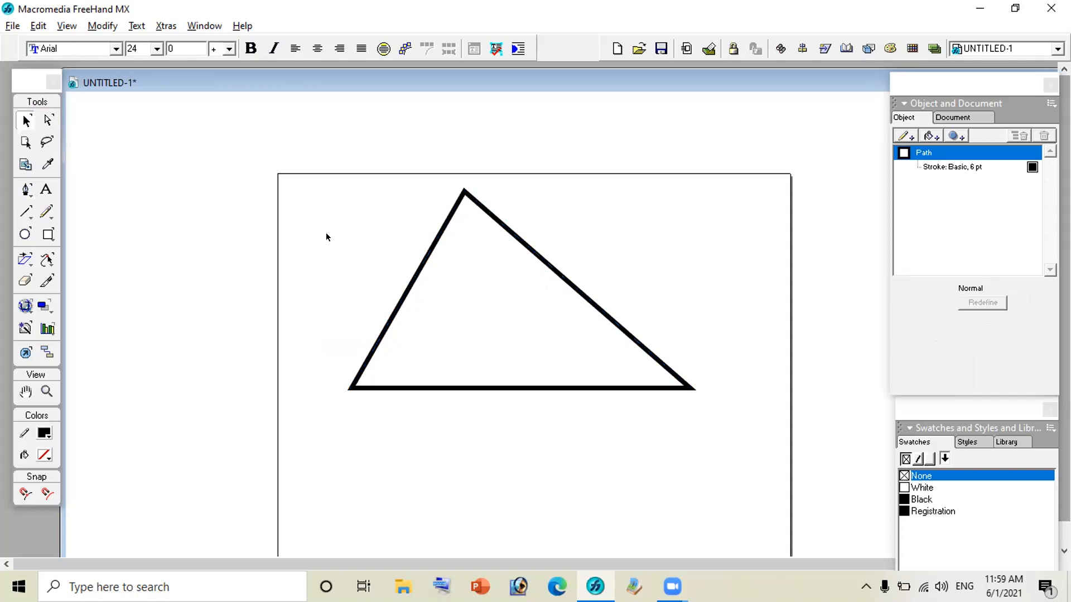
- Delete the triangle and draw an L-shaped Pen path from about (206, 734) down to (205, 546) and across to (411, 542)
left_click(421, 256)
left_click_drag(440, 239, 468, 241)
key("Delete")
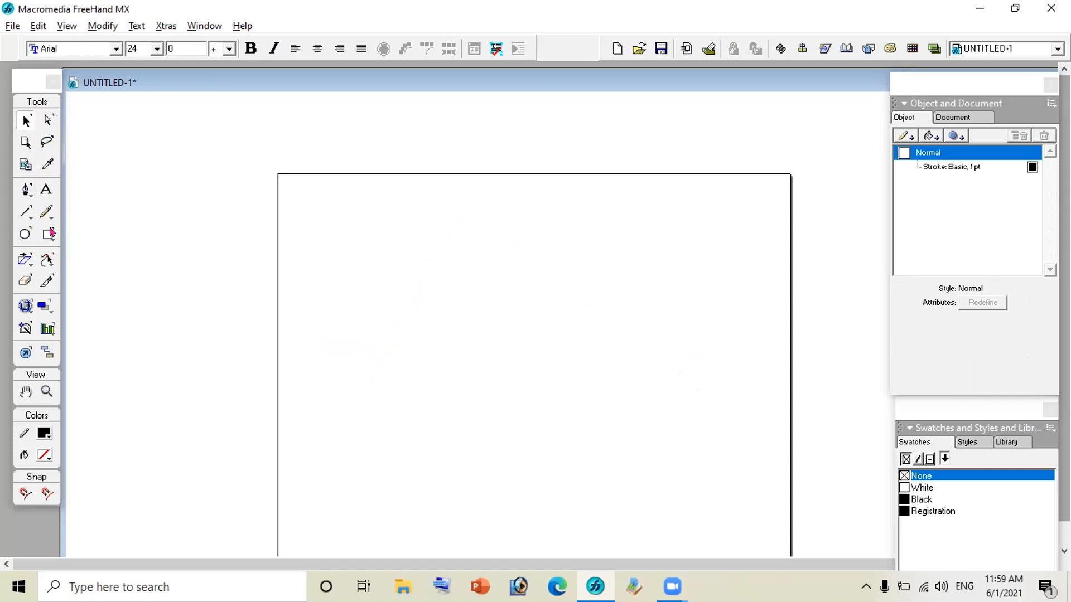
left_click(26, 191)
left_click(440, 236)
left_click(436, 384)
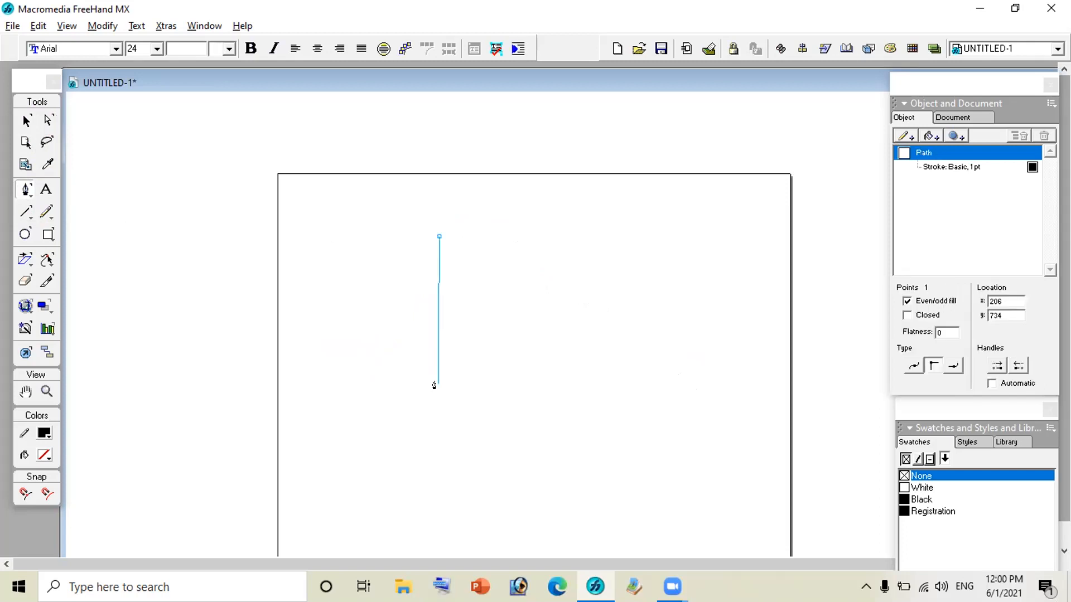
left_click(583, 383)
left_click(601, 384)
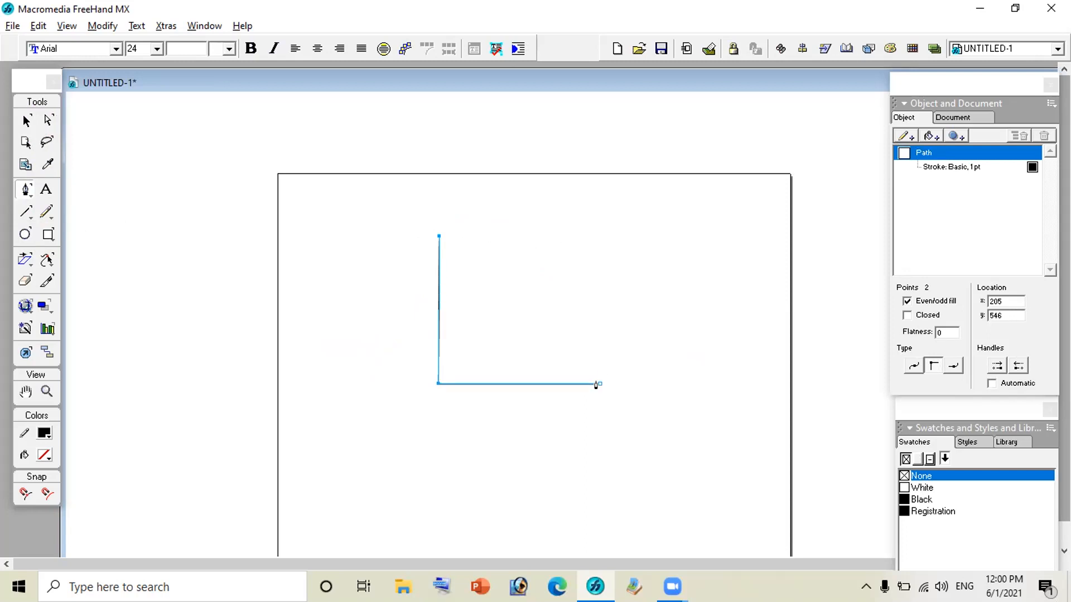
left_click(597, 386)
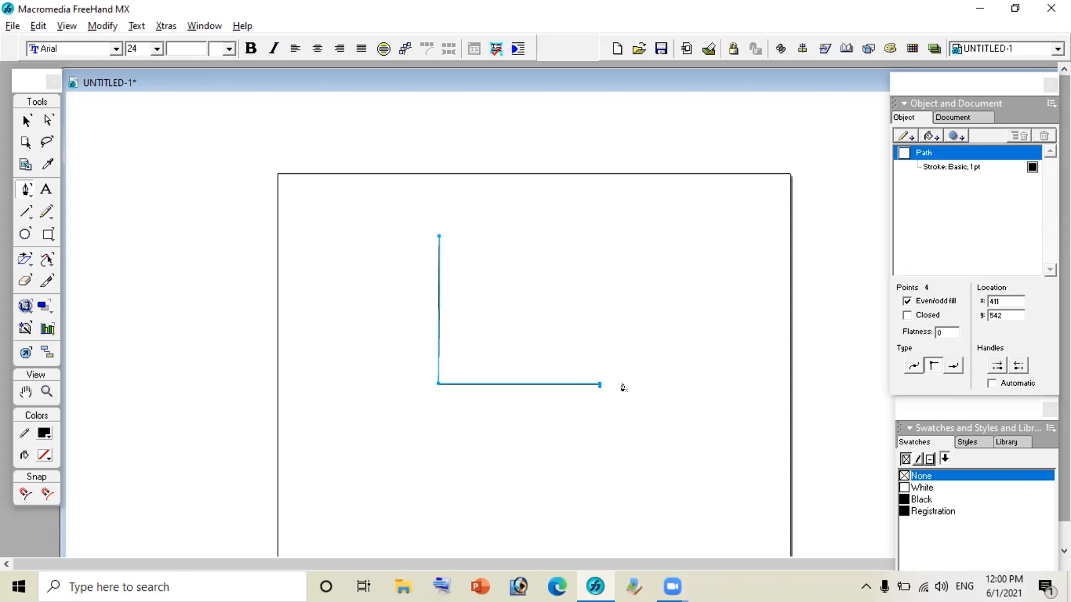
- Set the L-shaped path's stroke width to 6 pt
left_click(949, 166)
left_click(1044, 306)
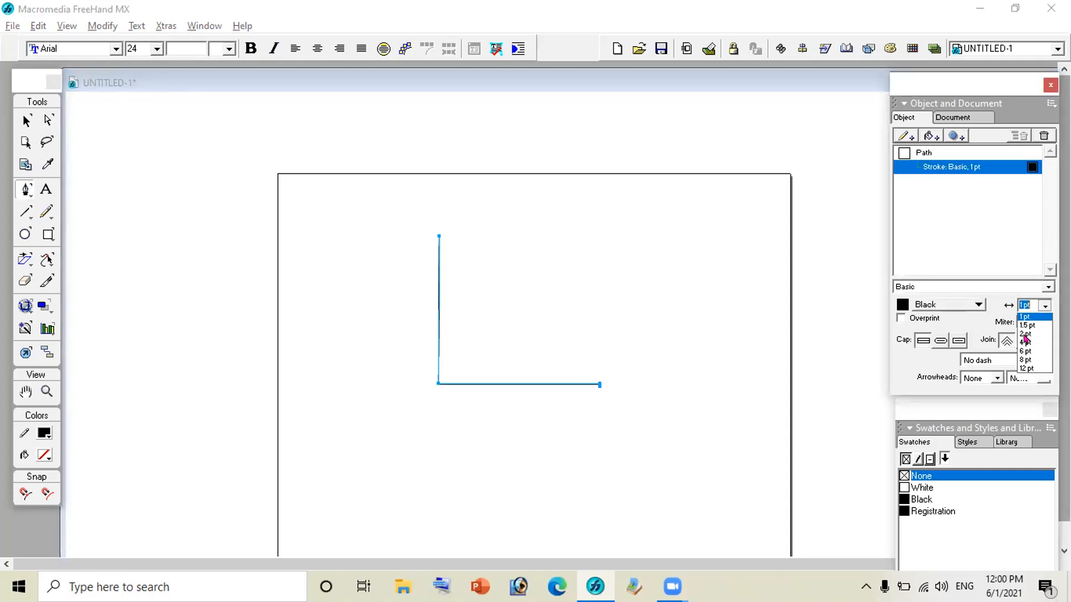
left_click(1024, 371)
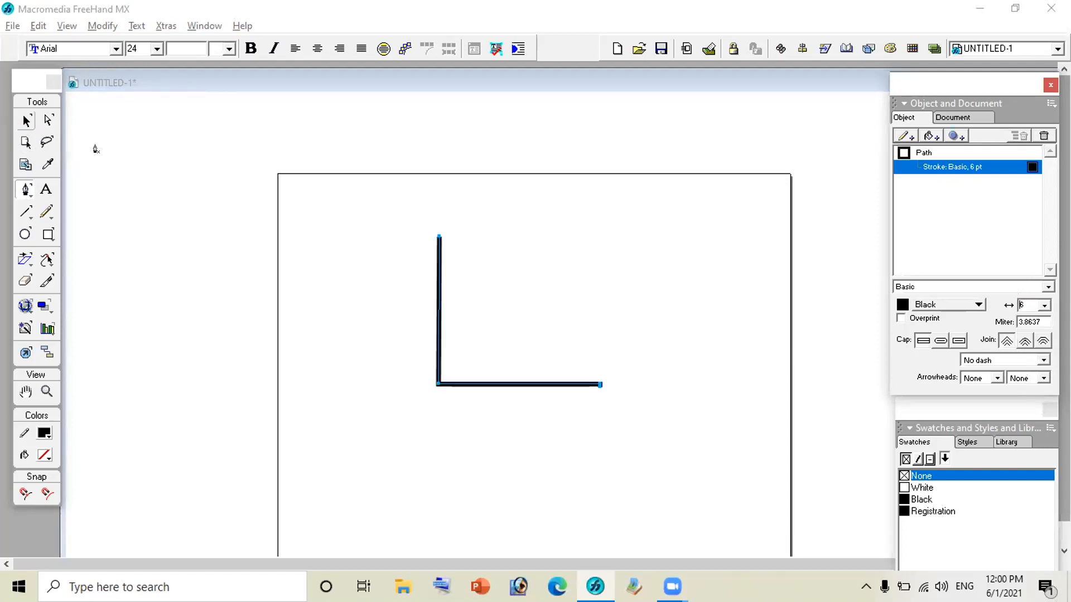
- Move the L path's upper end point down and right to about x 235, y 693 so the upright leans inward
left_click(26, 119)
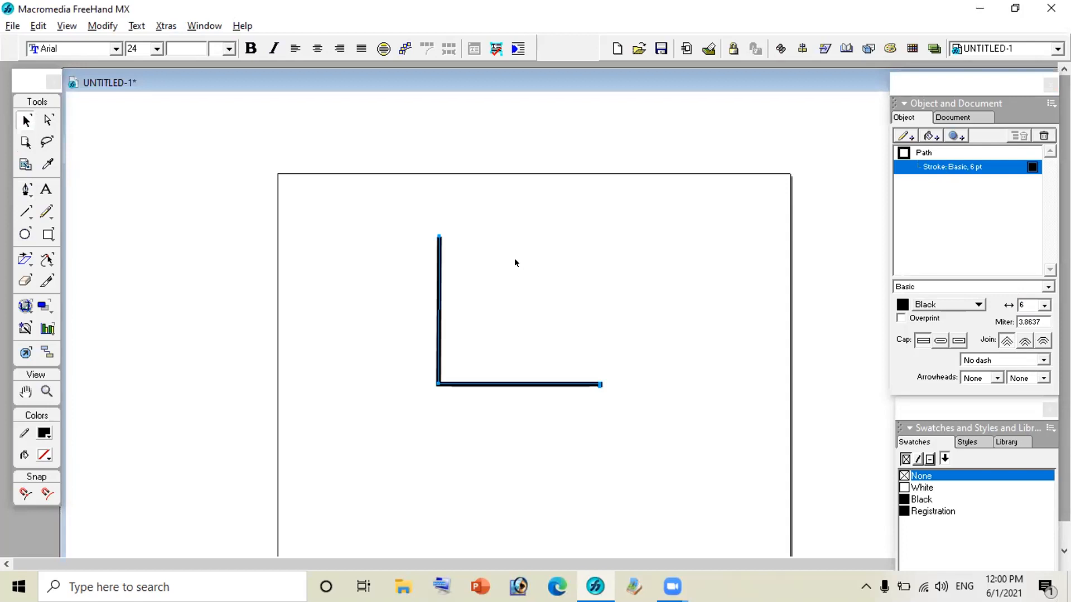
left_click(420, 240)
left_click(440, 260)
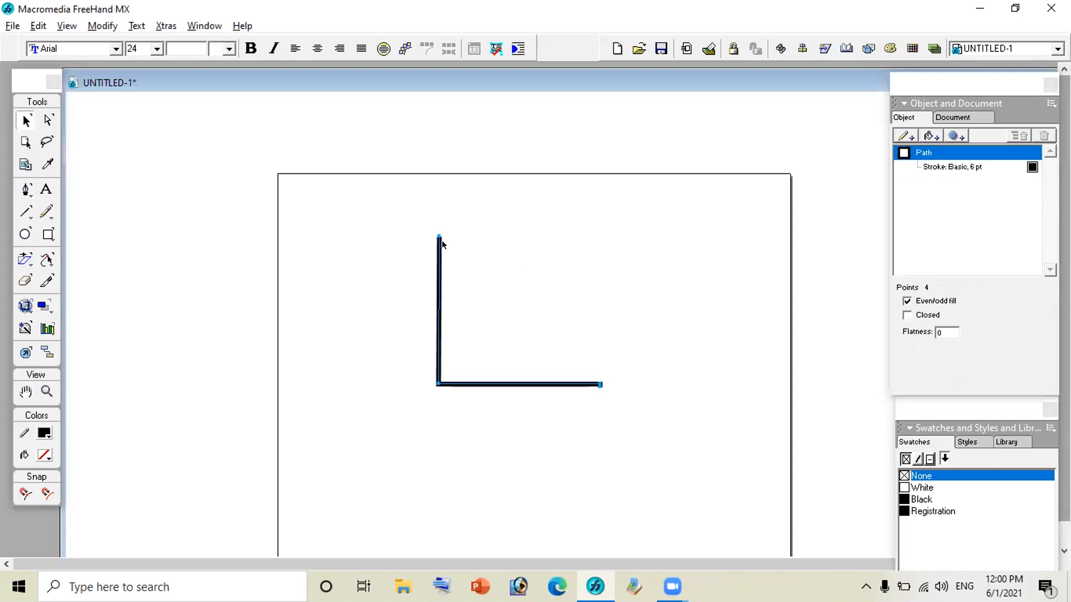
left_click(439, 237)
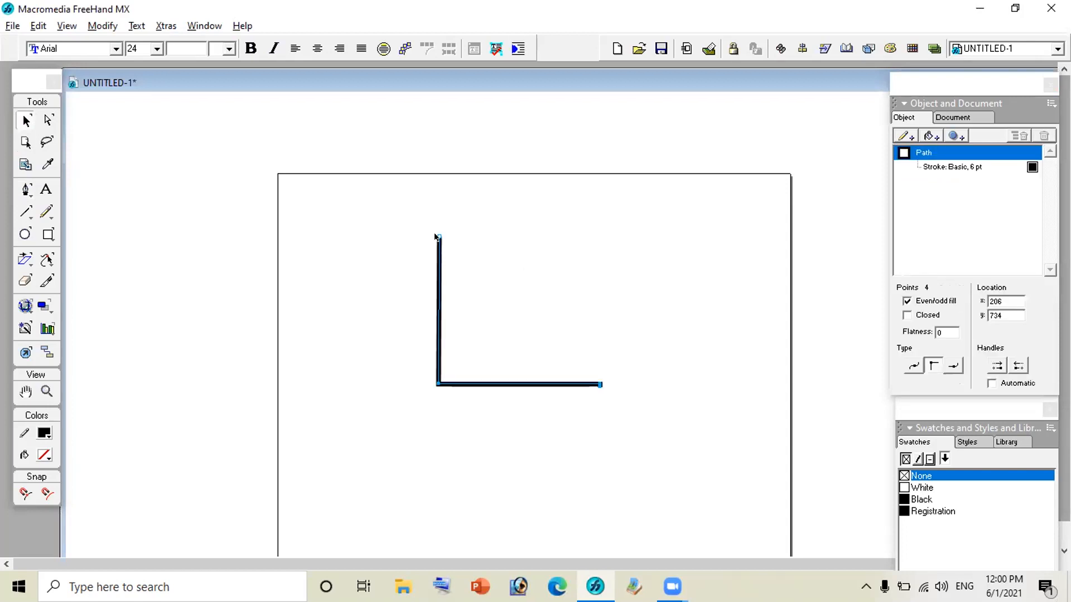
mouse_move(439, 237)
left_mouse_down()
mouse_move(483, 248)
mouse_move(486, 267)
mouse_move(540, 281)
mouse_move(548, 295)
left_mouse_up()
left_click_drag(548, 289, 455, 331)
left_click(417, 433)
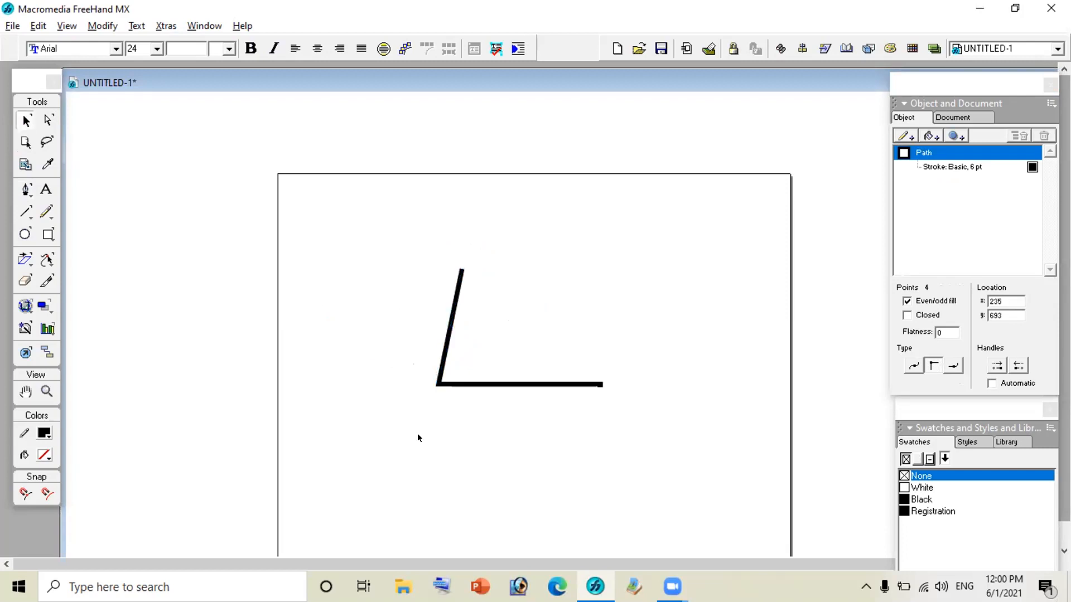
- Bend the L path's upright segment into an S-curve with the Subselect tool
left_click(455, 306)
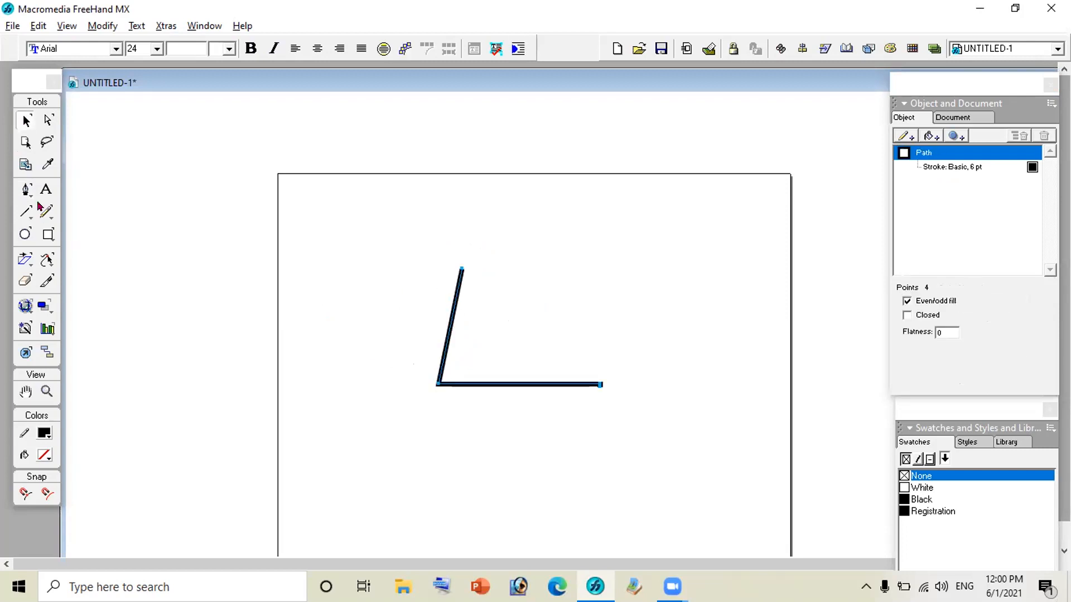
left_click(48, 120)
left_click_drag(446, 328, 402, 292)
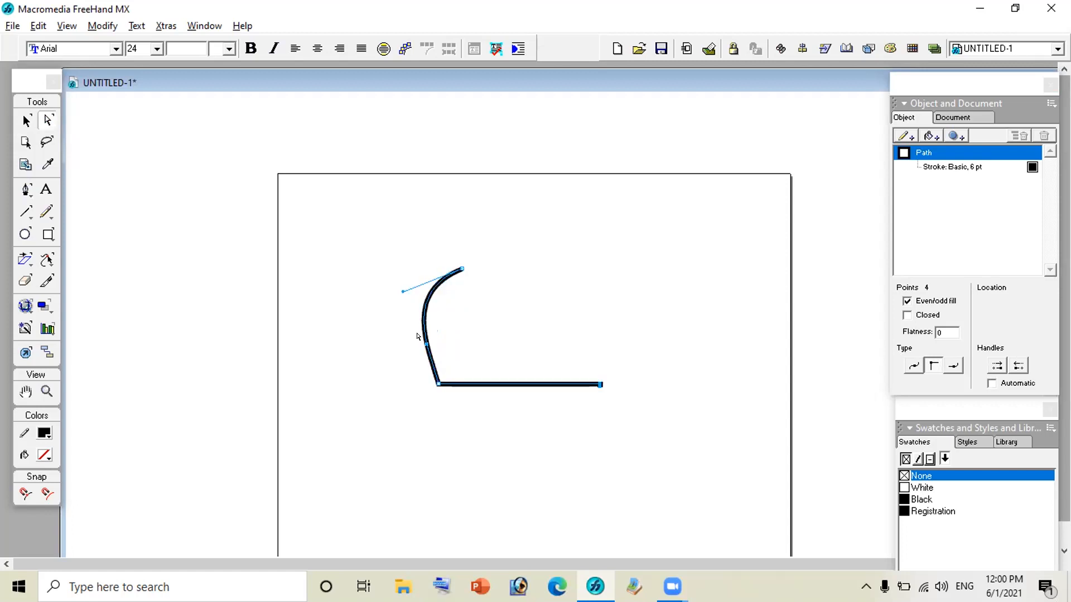
left_click_drag(422, 344, 492, 346)
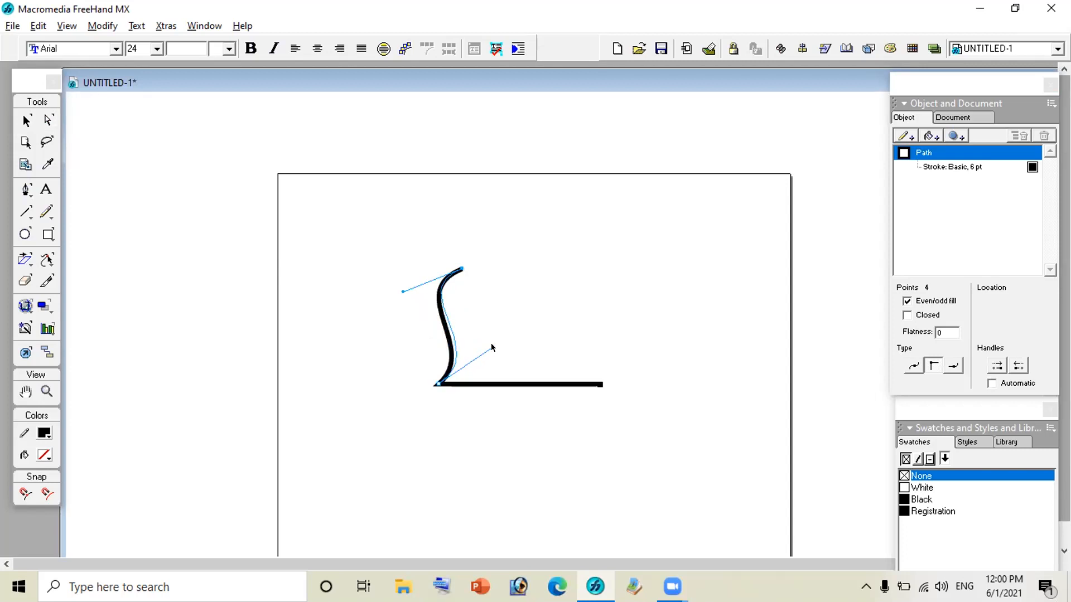
- Bend the L path's horizontal segment into a wave and refine the upright segment's lower curve handle
left_click(530, 385)
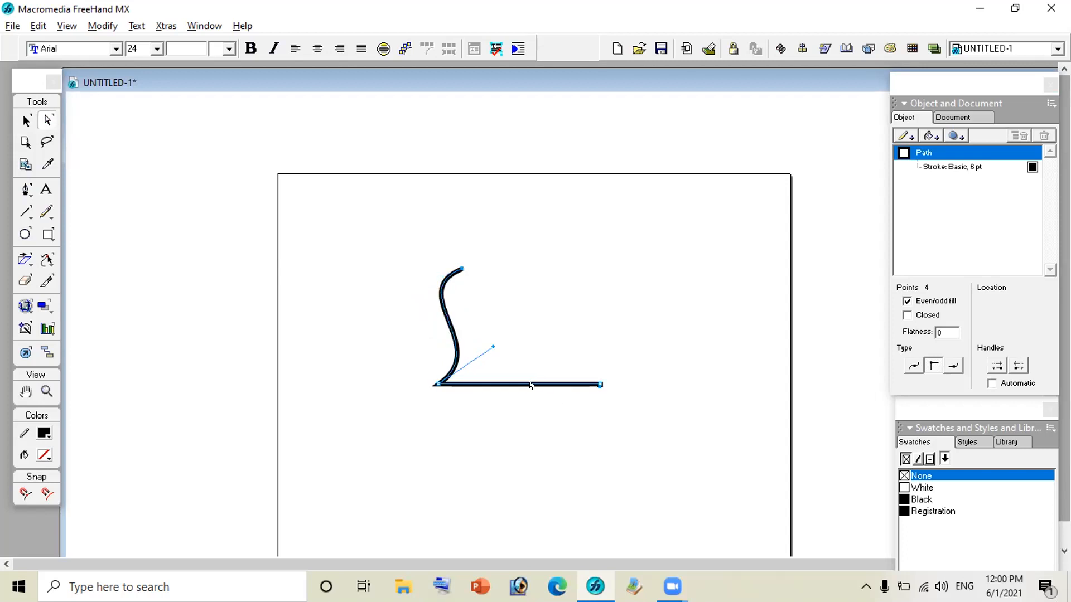
left_click_drag(524, 381, 569, 429)
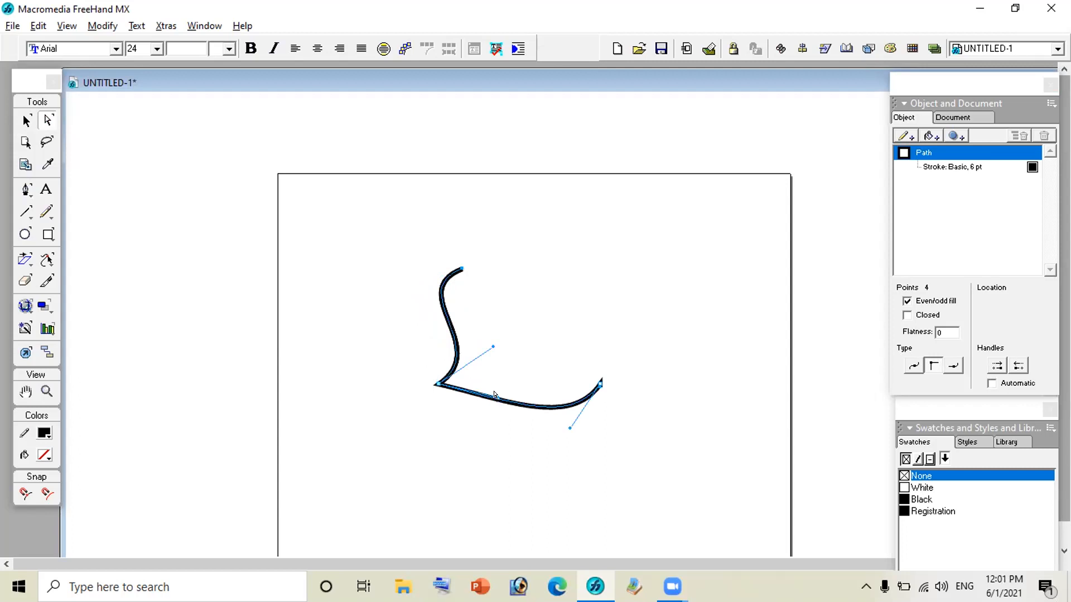
mouse_move(493, 346)
left_mouse_down()
mouse_move(452, 323)
mouse_move(479, 337)
left_mouse_up()
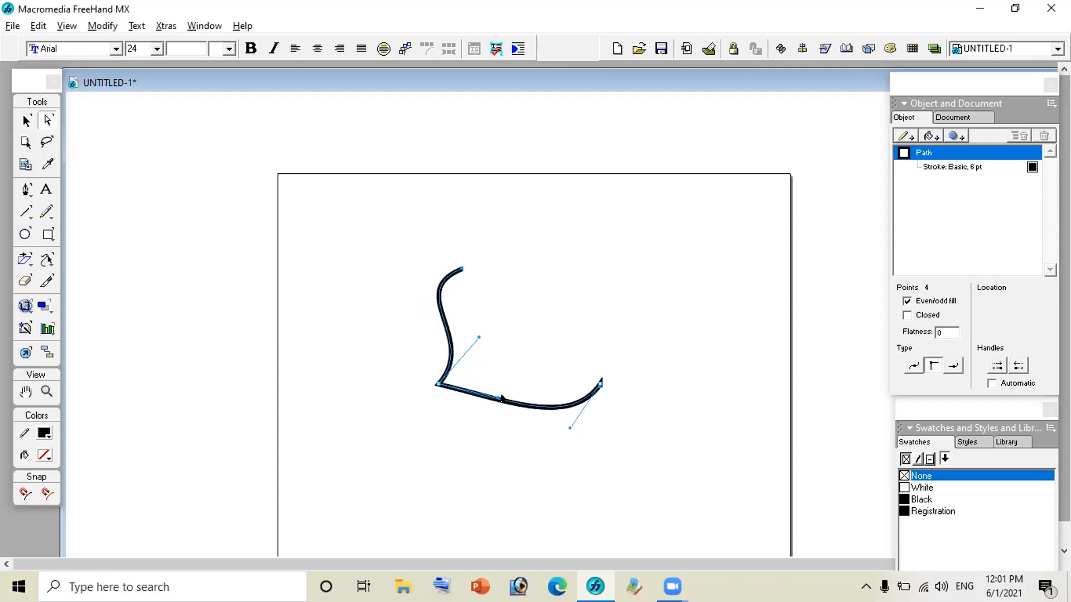
left_click_drag(499, 397, 502, 355)
left_click(442, 438)
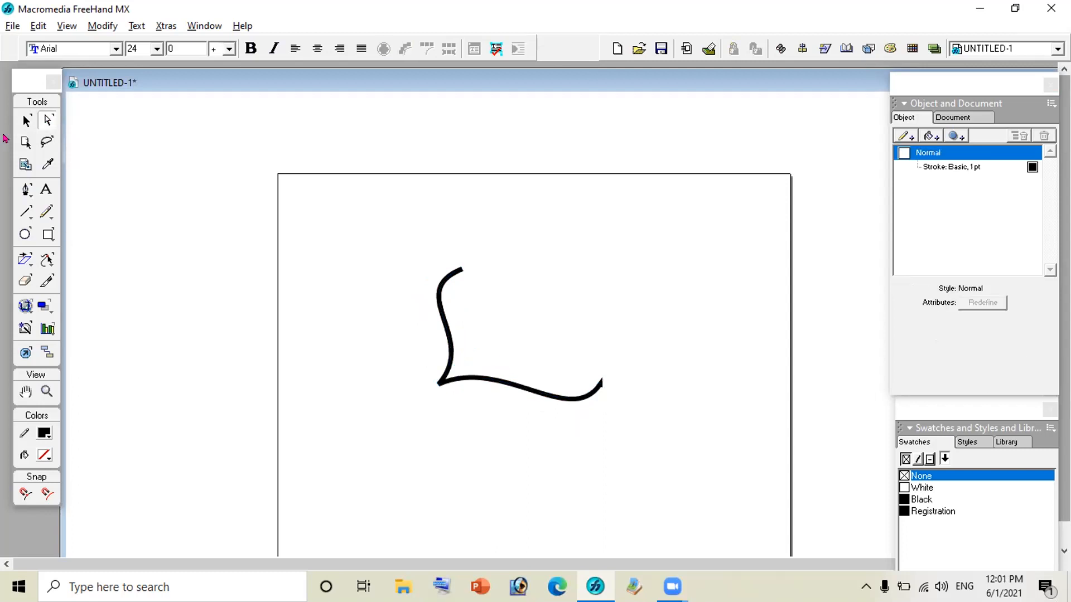
- Delete the curved path and draw an open Pen angle through about (307, 781), (137, 588) and (452, 582)
left_click(26, 121)
left_click(446, 335)
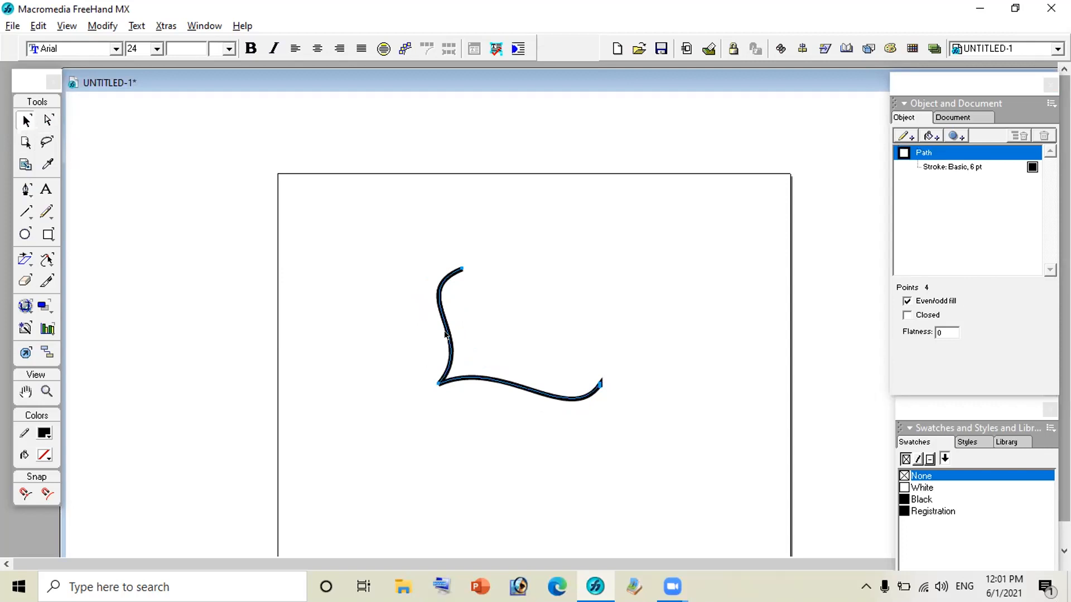
key("Delete")
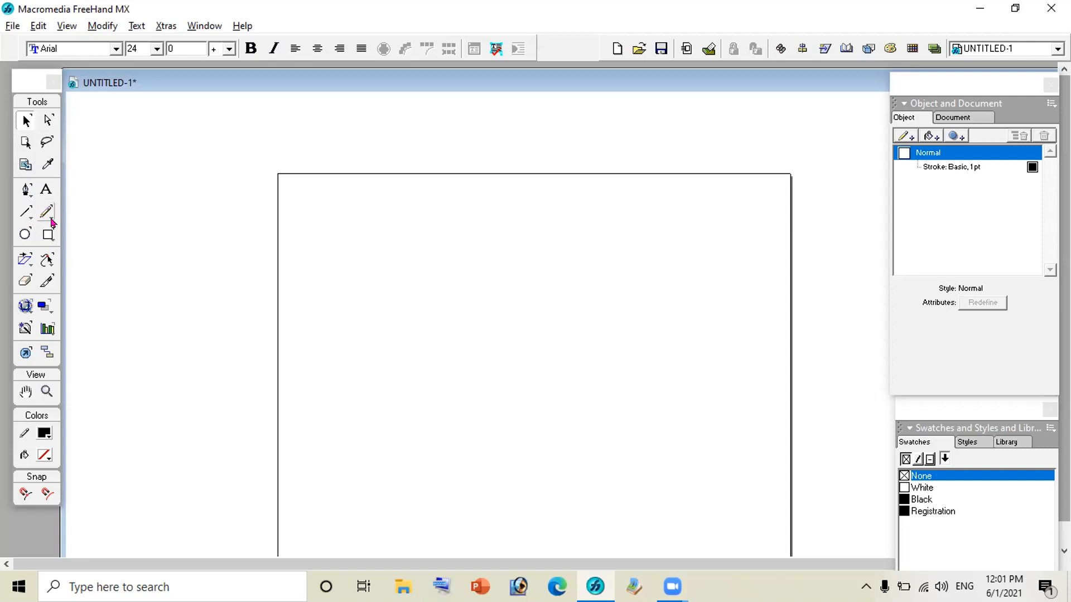
left_click(26, 192)
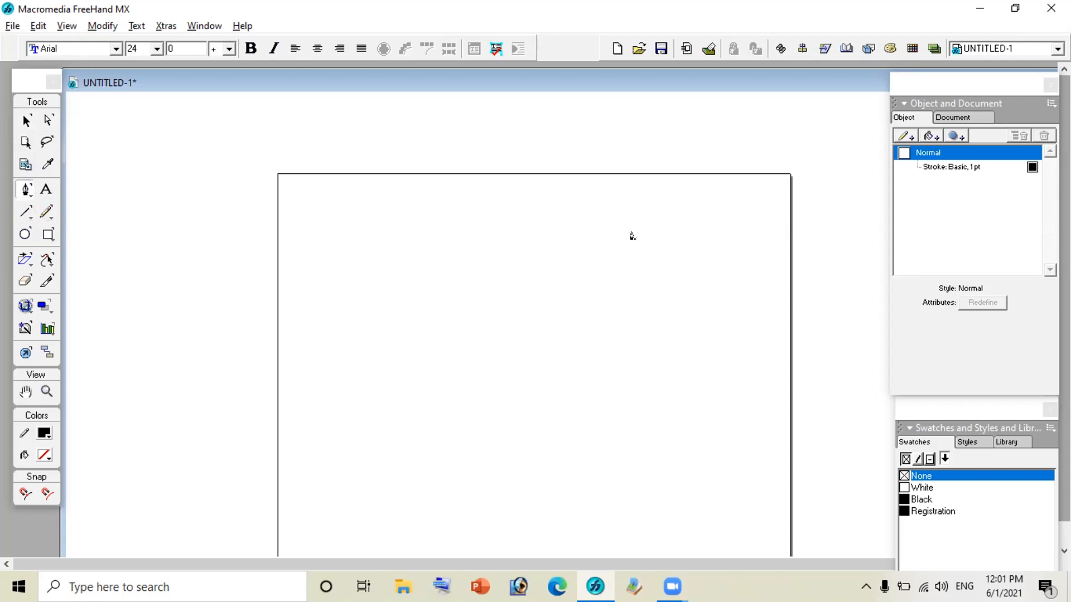
left_click(517, 199)
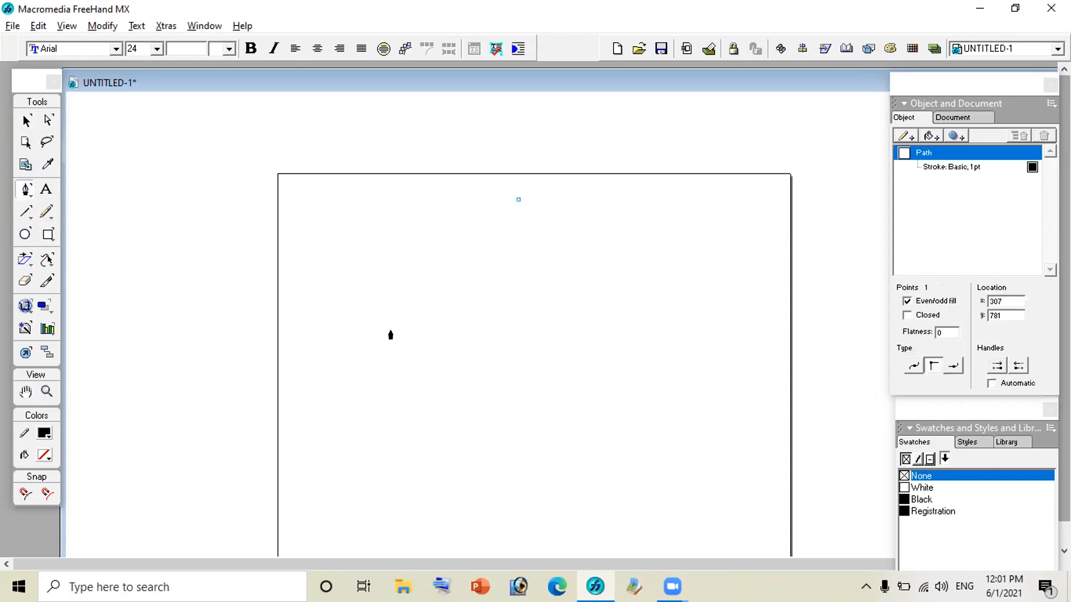
left_click(385, 351)
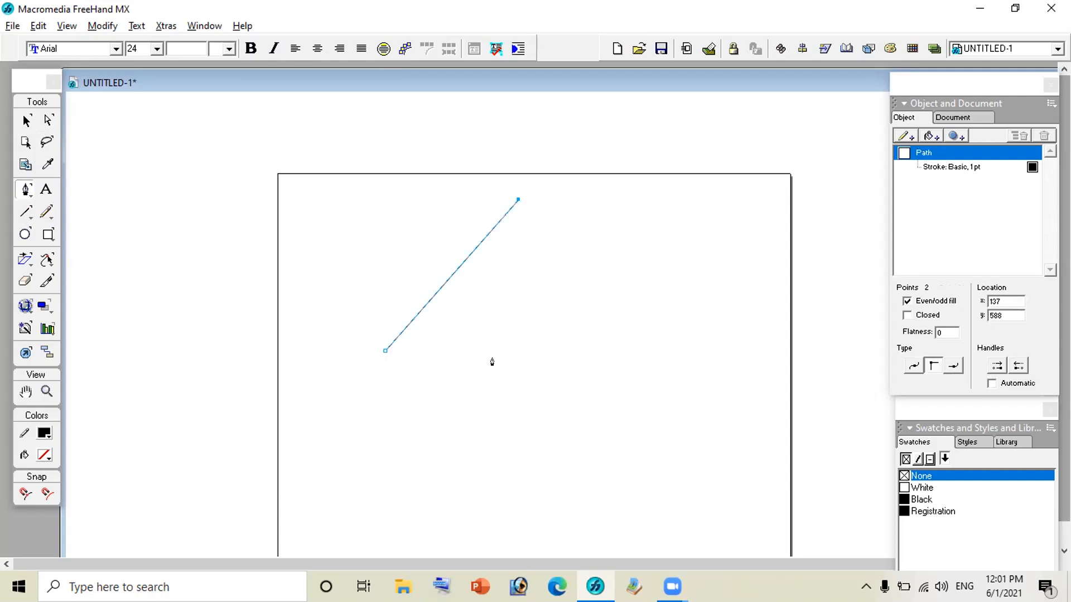
left_click(632, 355)
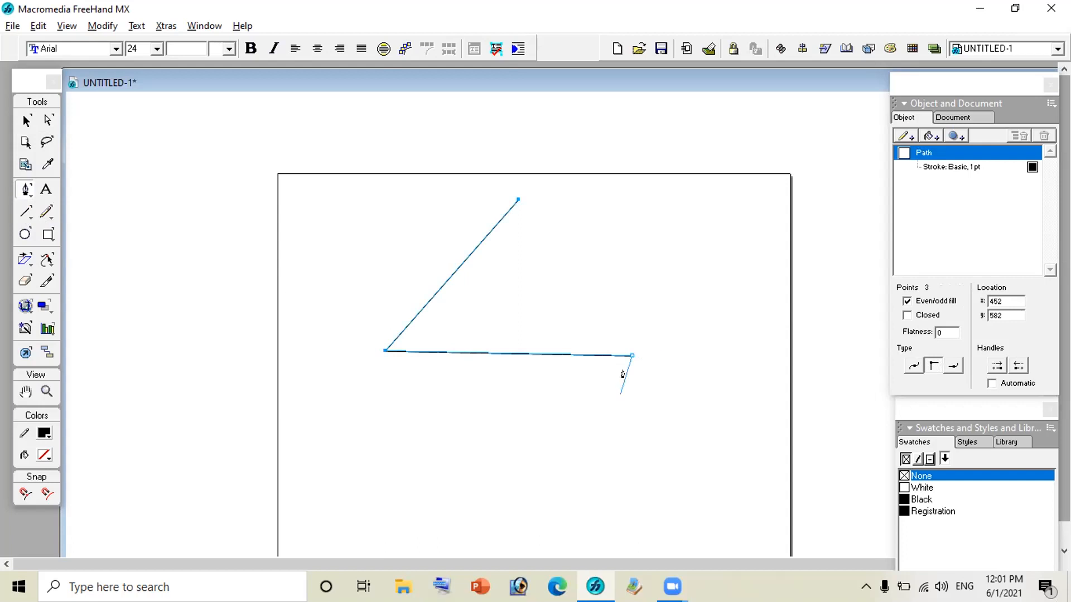
- Set the new angle path's stroke width to 6 pt
left_click(945, 167)
left_click(1044, 305)
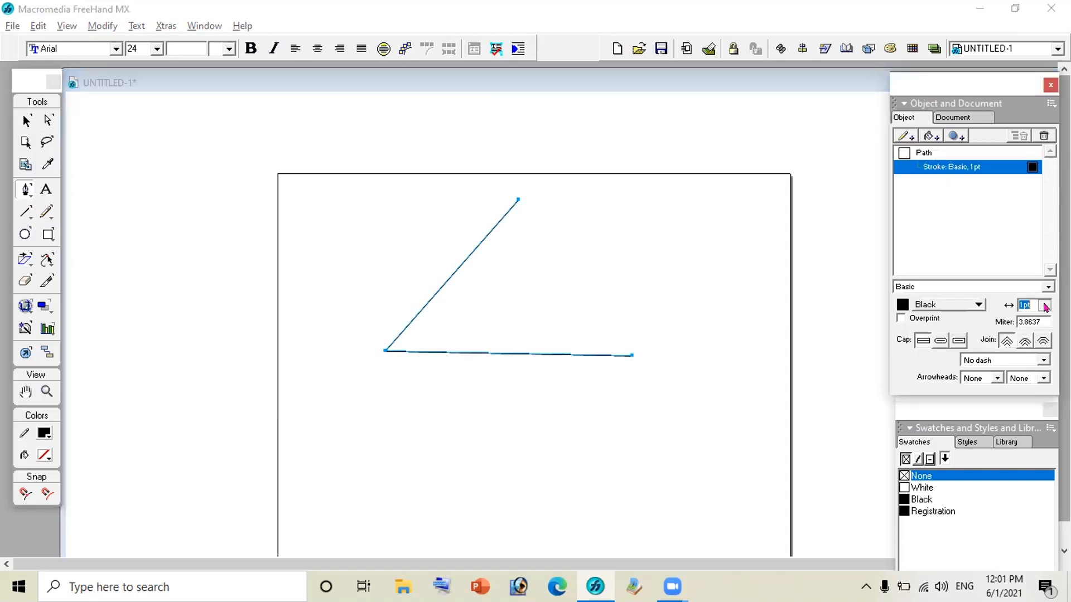
left_click(1036, 369)
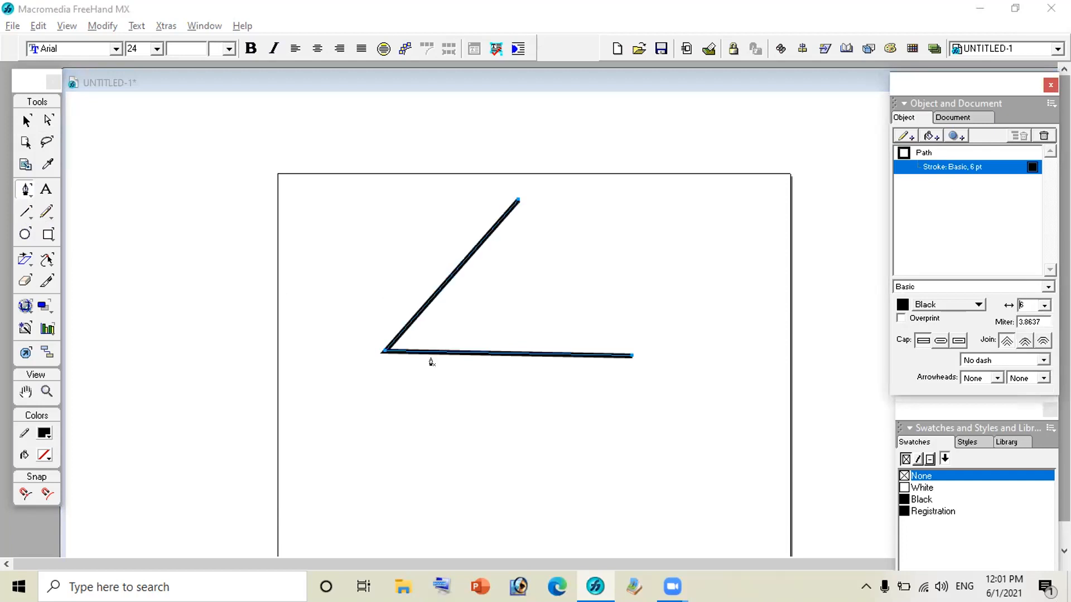
- Move the angle path slightly down and to the right on the page to make room for labels
left_click(28, 121)
left_click(372, 307)
left_click_drag(429, 305, 469, 345)
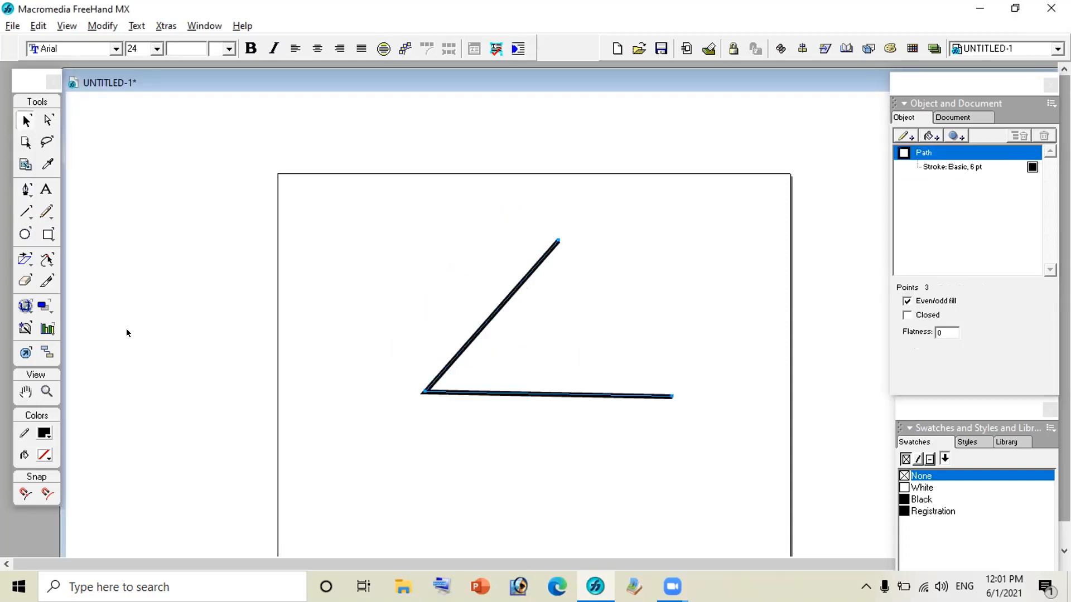
- Add a 48 pt Arial text label "A" and place it just above the angle's upper endpoint
left_click(44, 192)
left_click(533, 230)
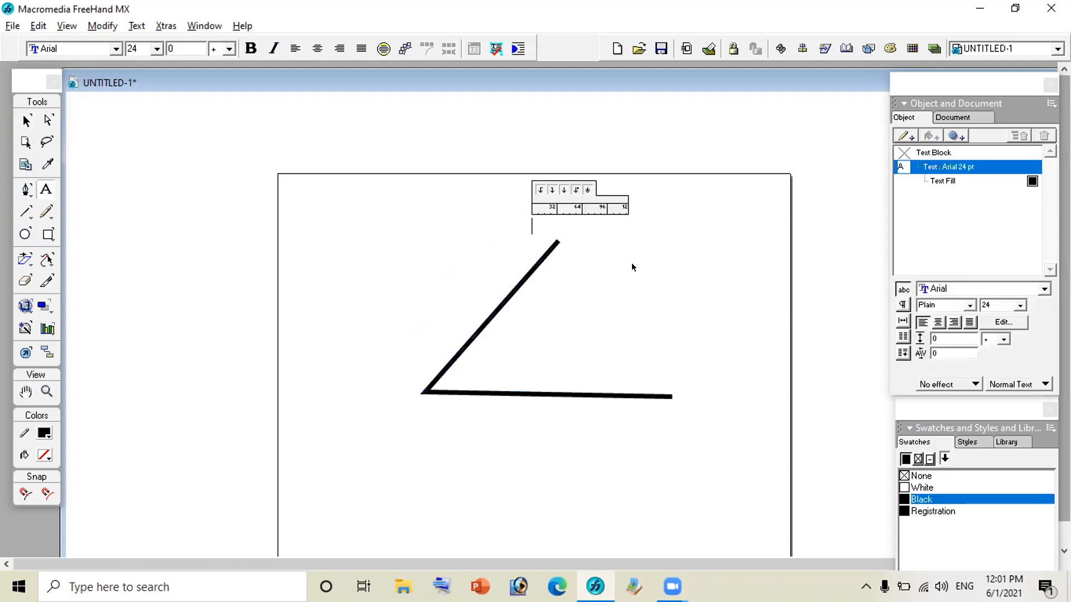
left_click(1021, 307)
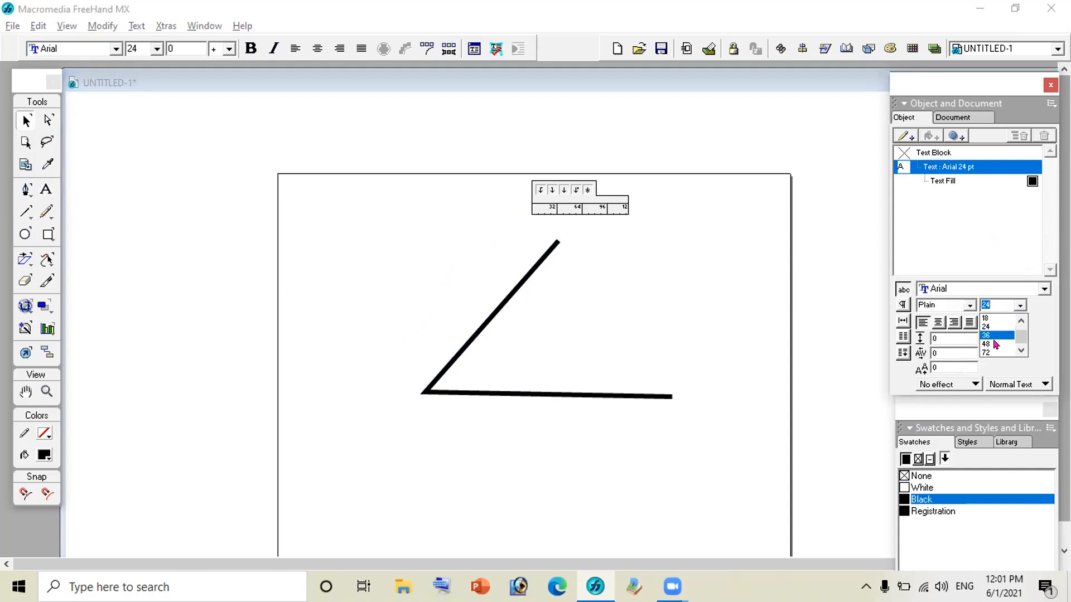
key("Escape")
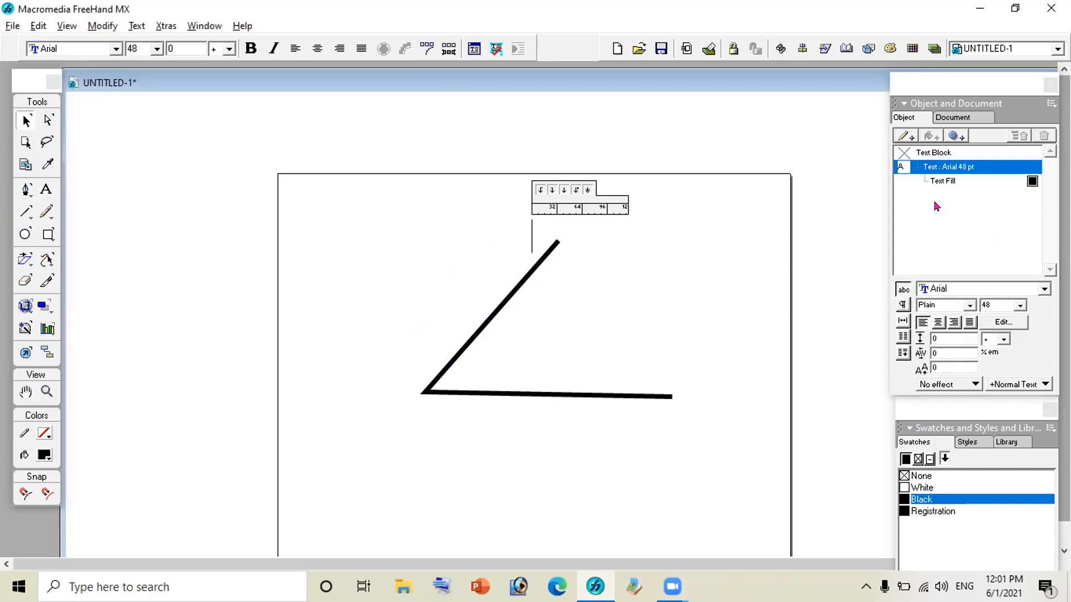
type("A")
left_click(555, 234)
left_click_drag(541, 233, 563, 220)
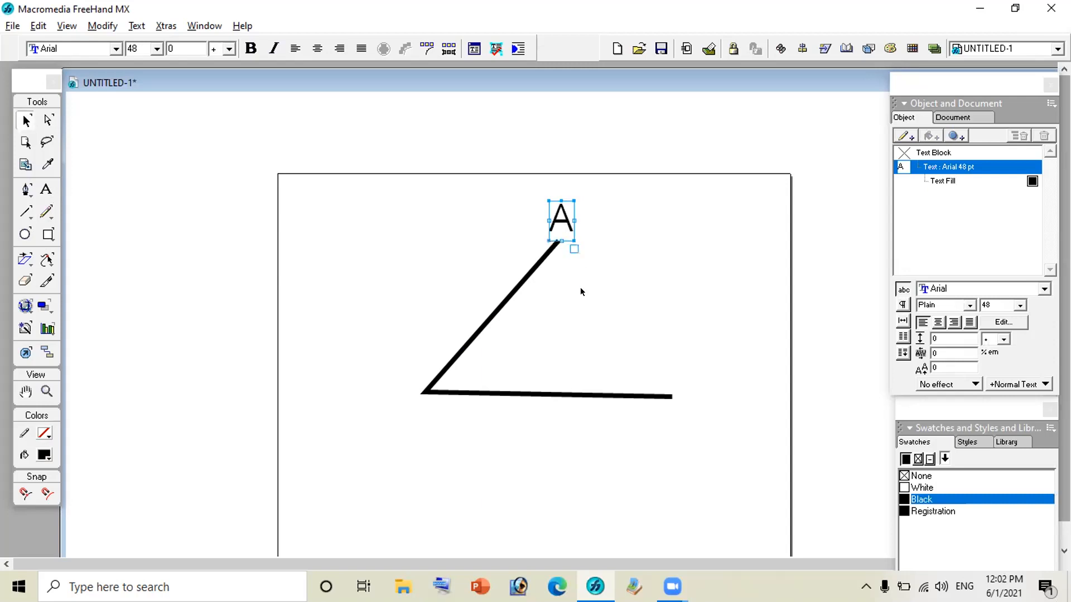
- Duplicate the "A" label and place the copy beside the angle's vertex
left_click(585, 325)
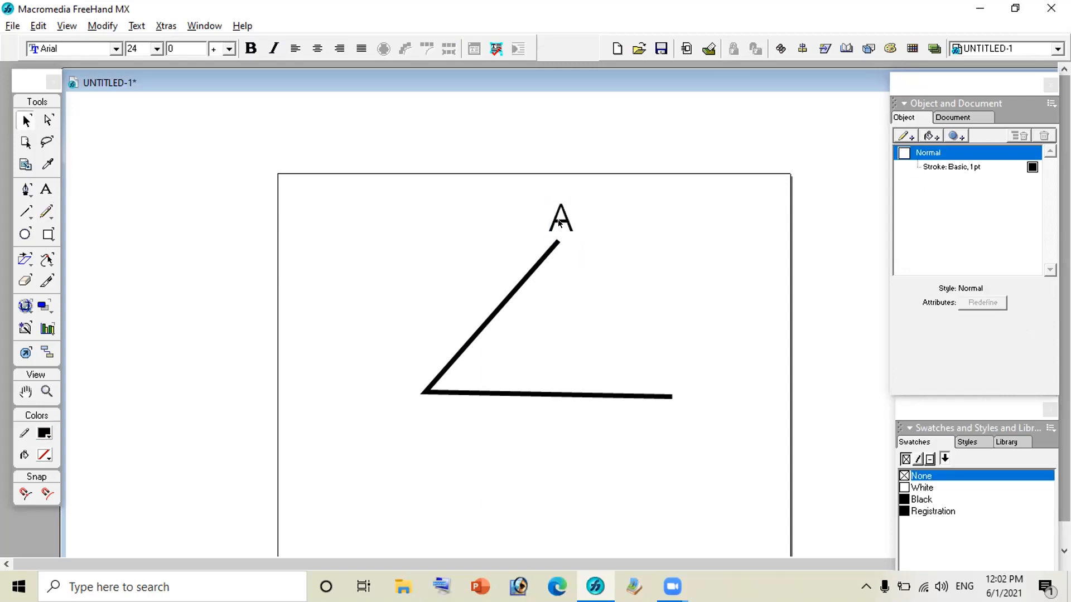
left_click_drag(552, 219, 554, 220)
left_click(601, 307)
left_click(552, 218)
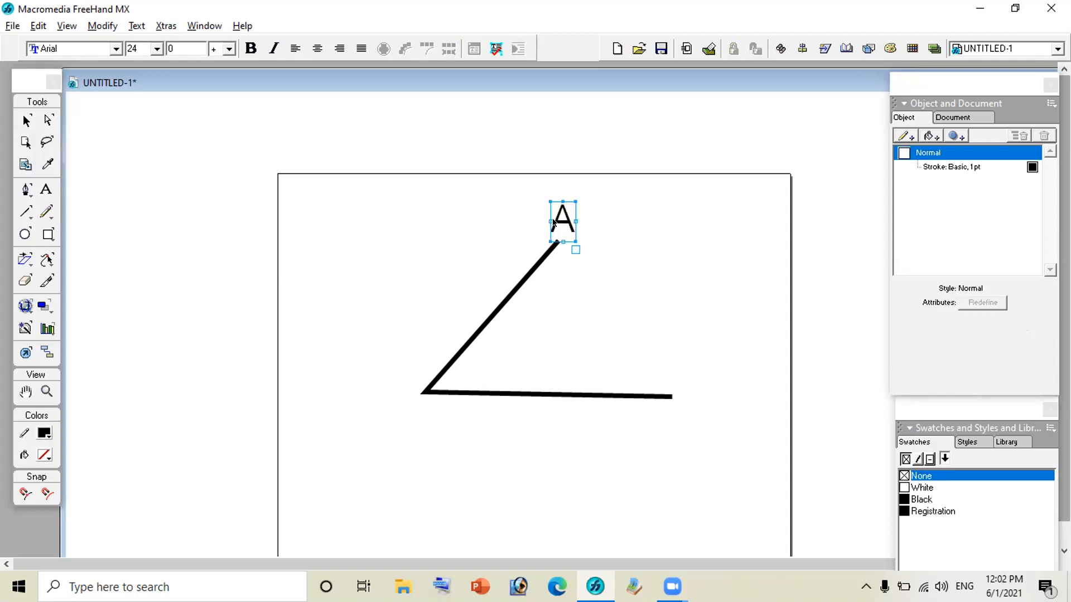
left_click(580, 280)
left_click(556, 228)
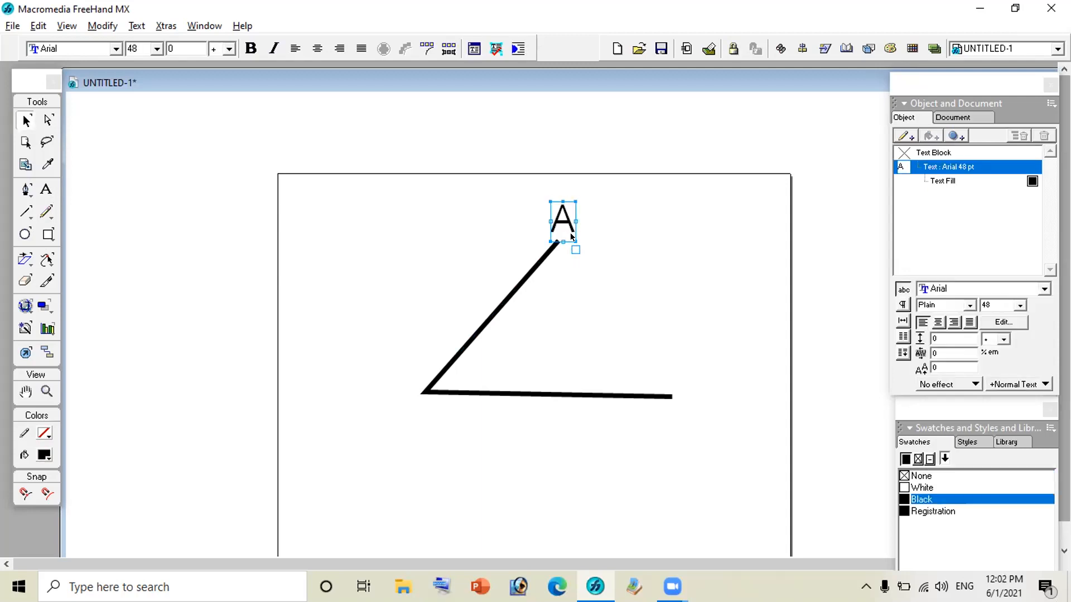
left_click_drag(571, 237, 398, 387)
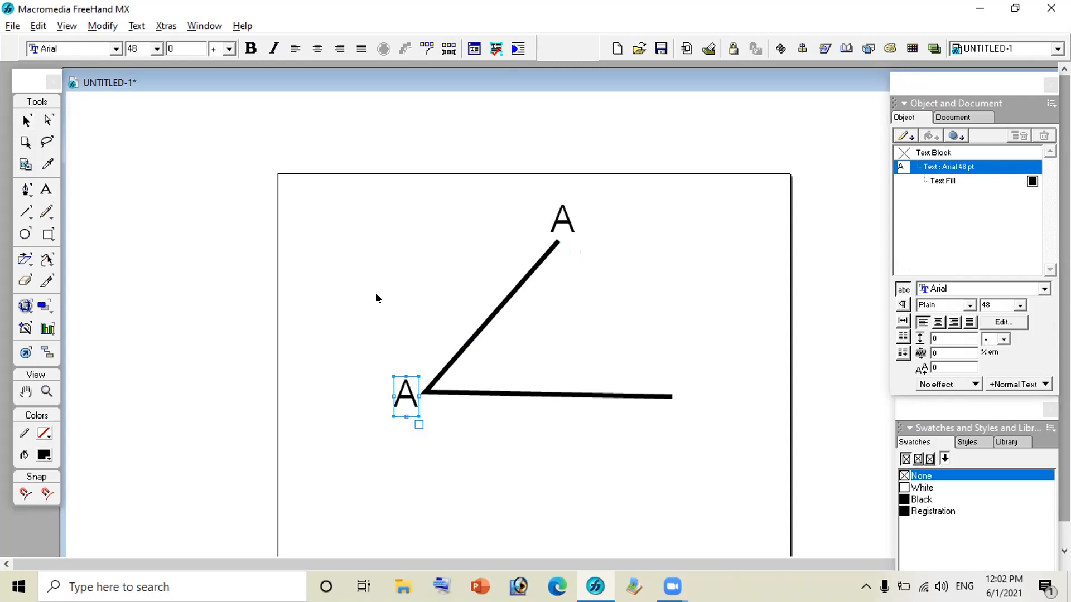
left_click(372, 296)
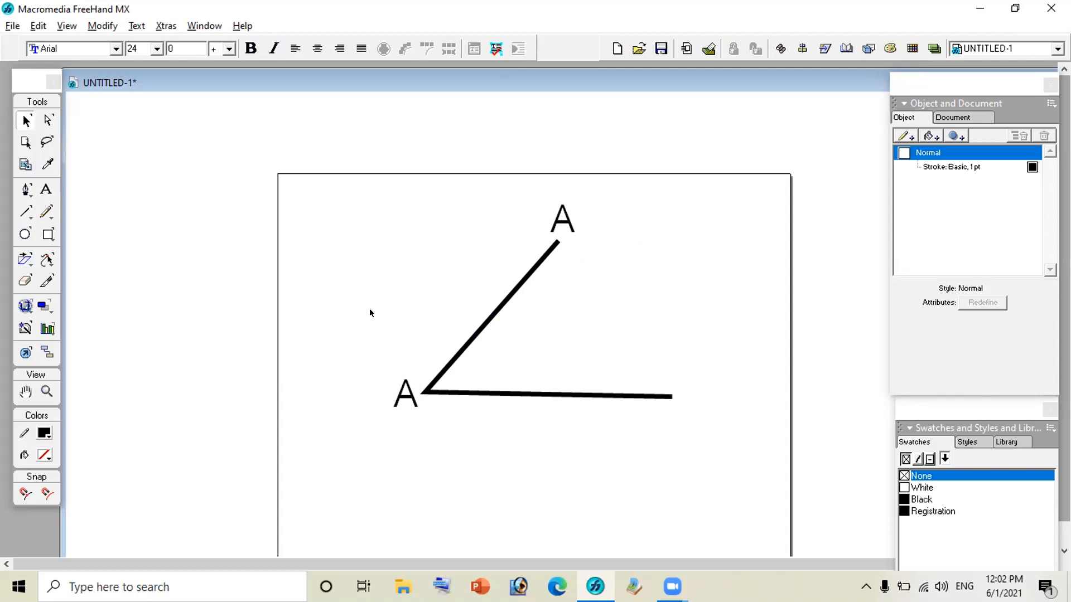
- Change the label text at the angle's vertex to "B"
left_click(403, 392)
left_click(403, 392)
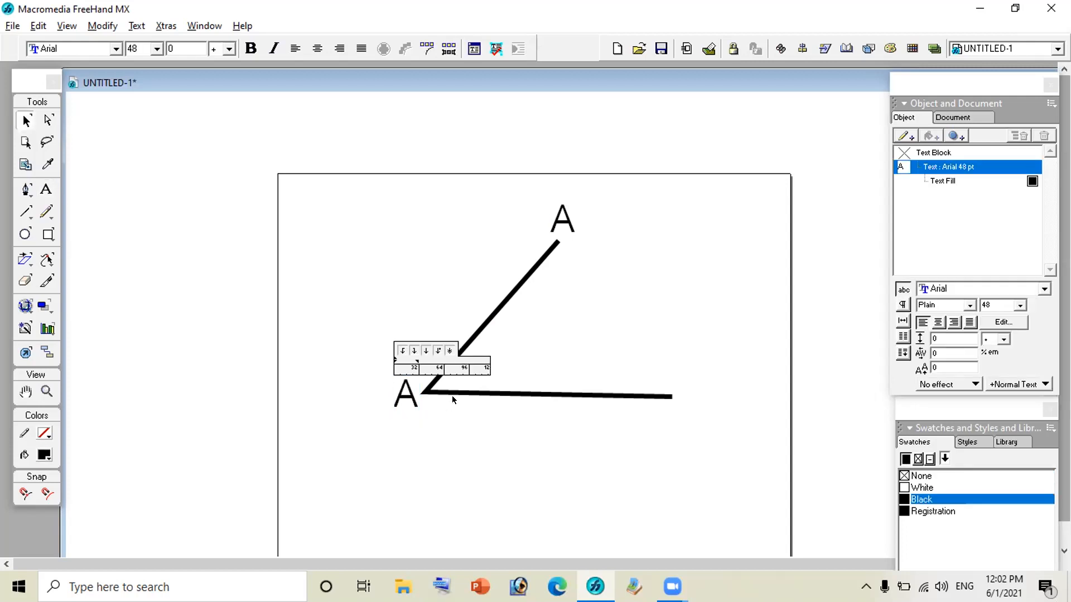
key("Delete")
type("B")
left_click(419, 442)
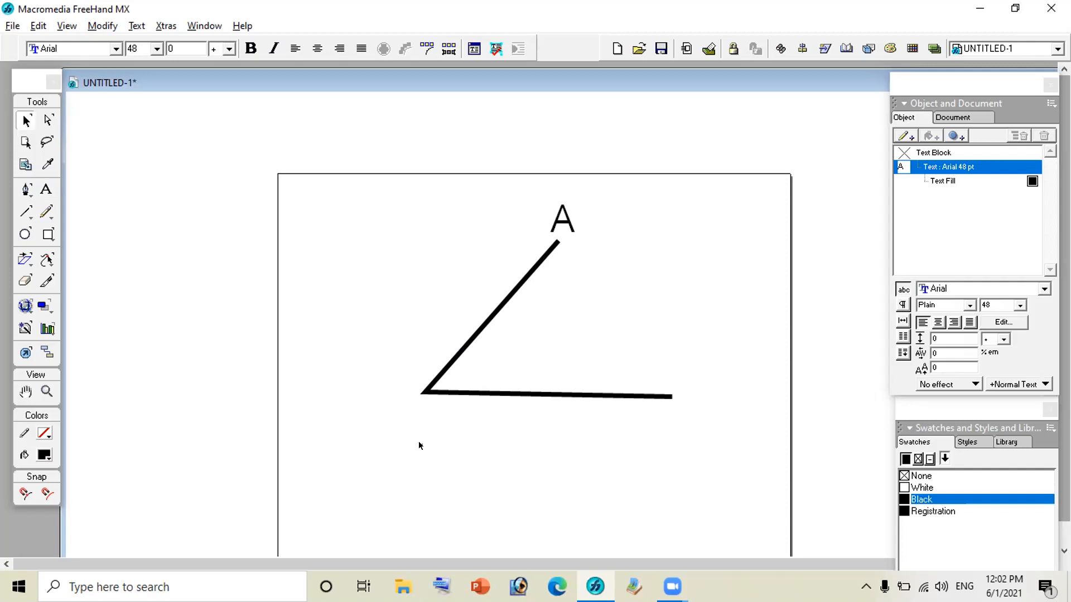
- Duplicate the "B" label to the free end of the angle's horizontal arm and change its text to "D"
left_click(405, 397)
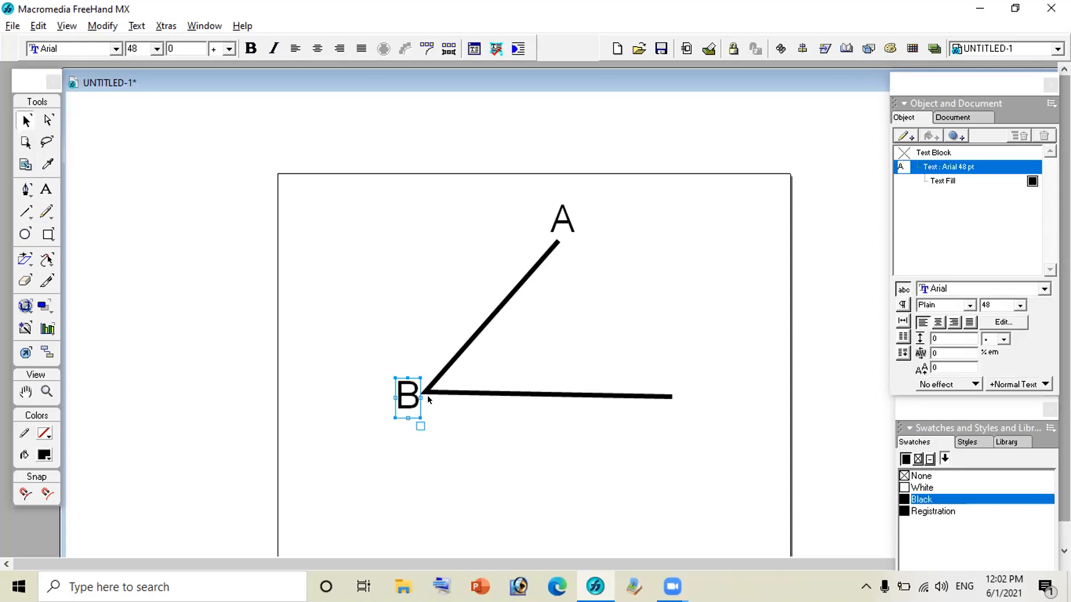
left_click_drag(415, 397, 690, 393)
double_click(689, 393)
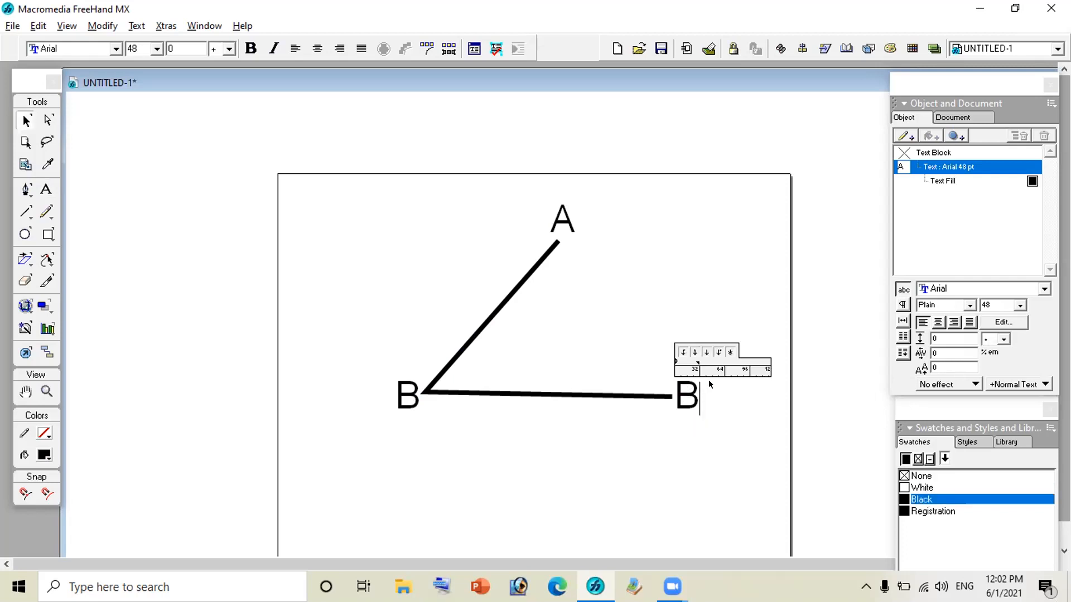
key("Delete")
type("D")
left_click(315, 340)
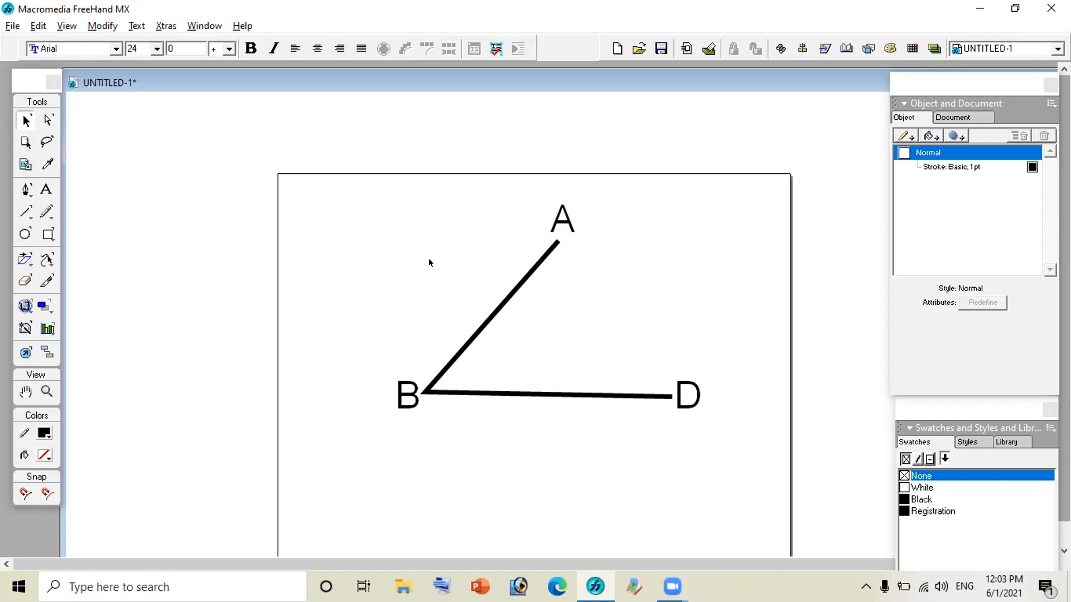
- Group the angle path together with its A, B and D labels
mouse_move(328, 180)
left_mouse_down()
mouse_move(395, 182)
mouse_move(720, 443)
left_mouse_up()
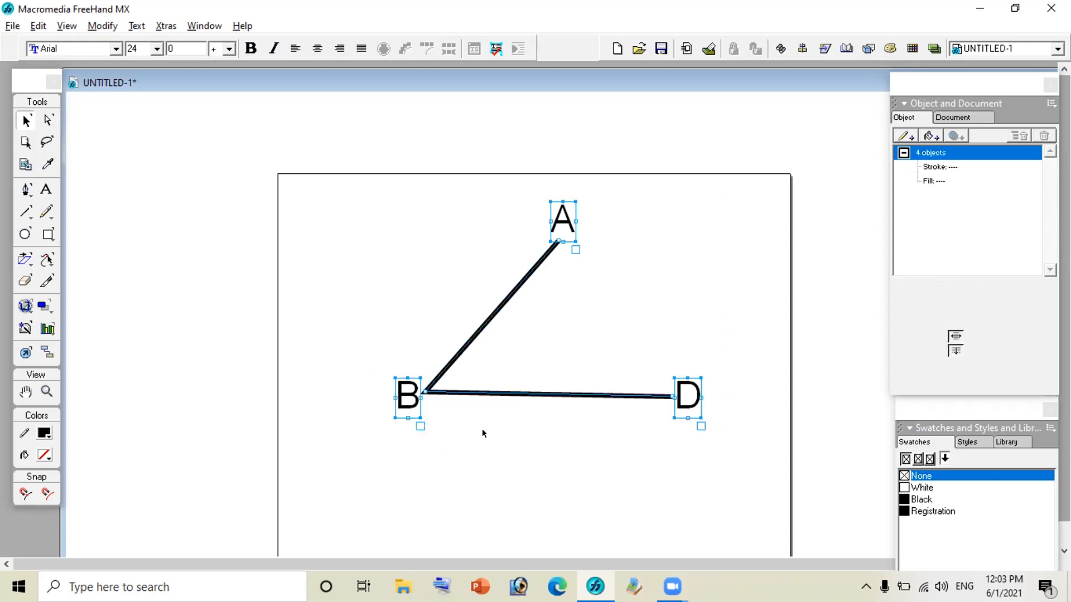
left_click(102, 26)
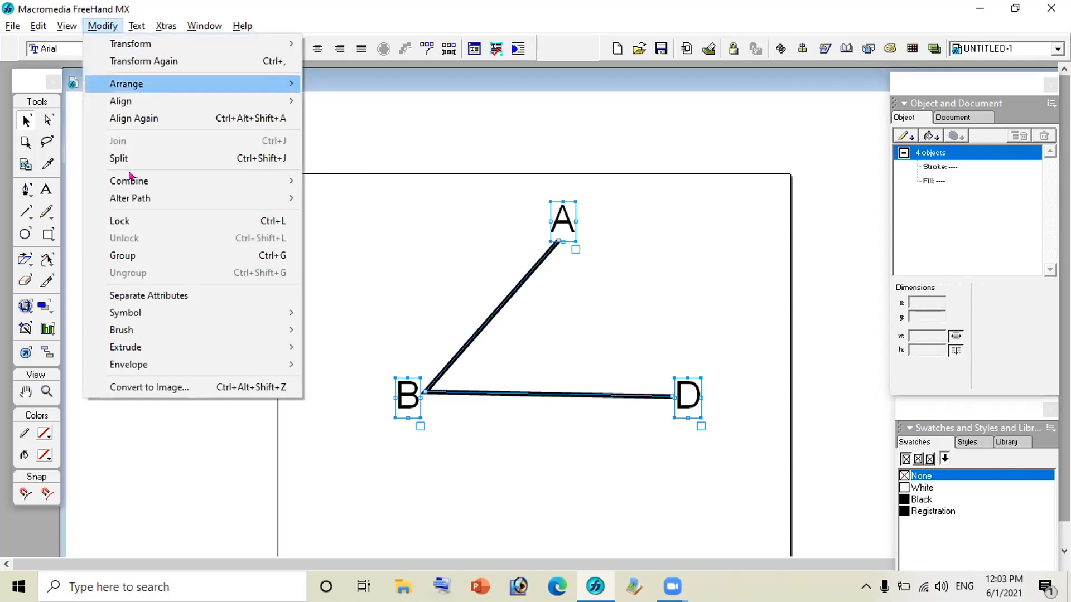
left_click(137, 255)
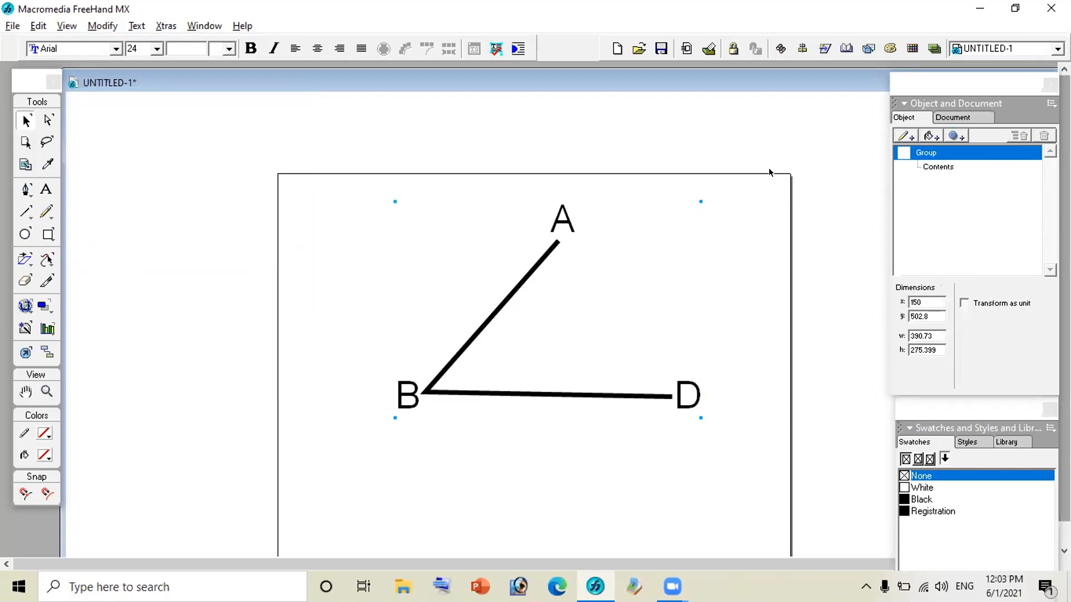
- Minimize FreeHand and look through the computer's list of installed apps for Word
left_click(980, 7)
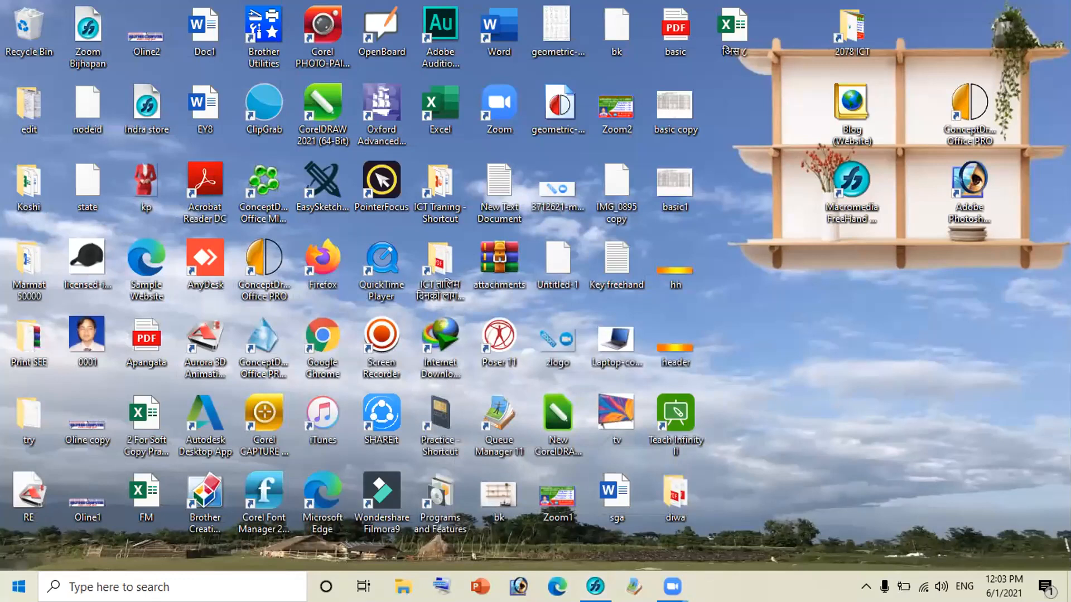
left_click(18, 587)
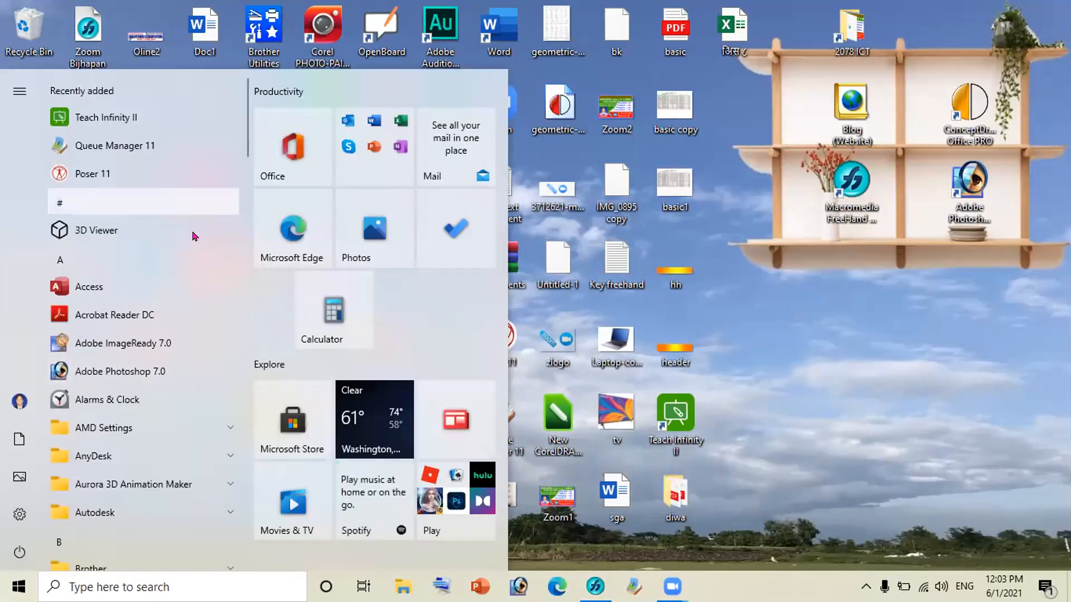
scroll(157, 302, "down", 9)
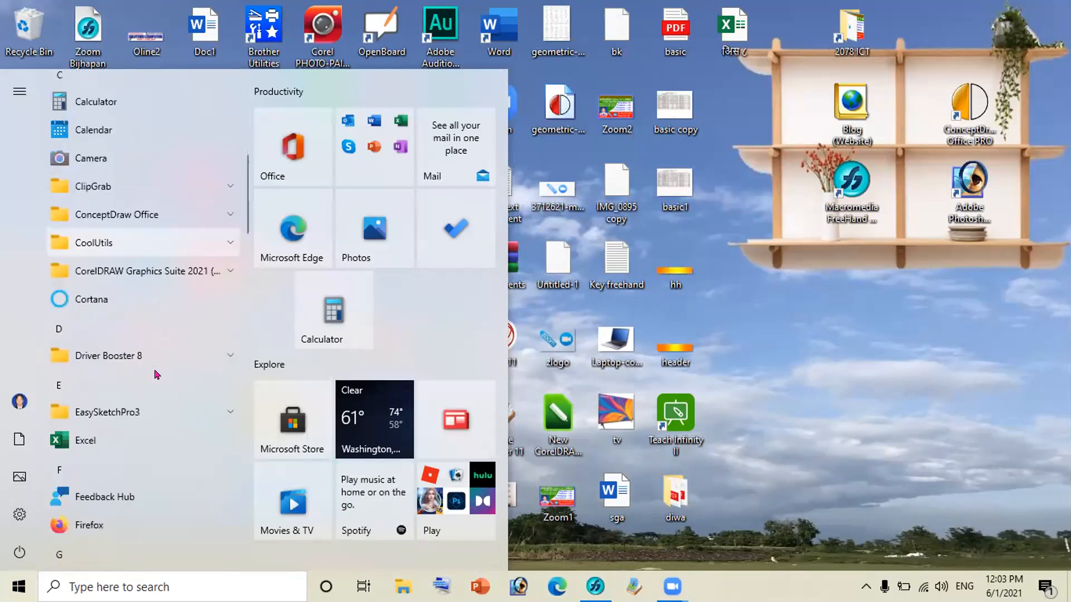
scroll(155, 384, "down", 3)
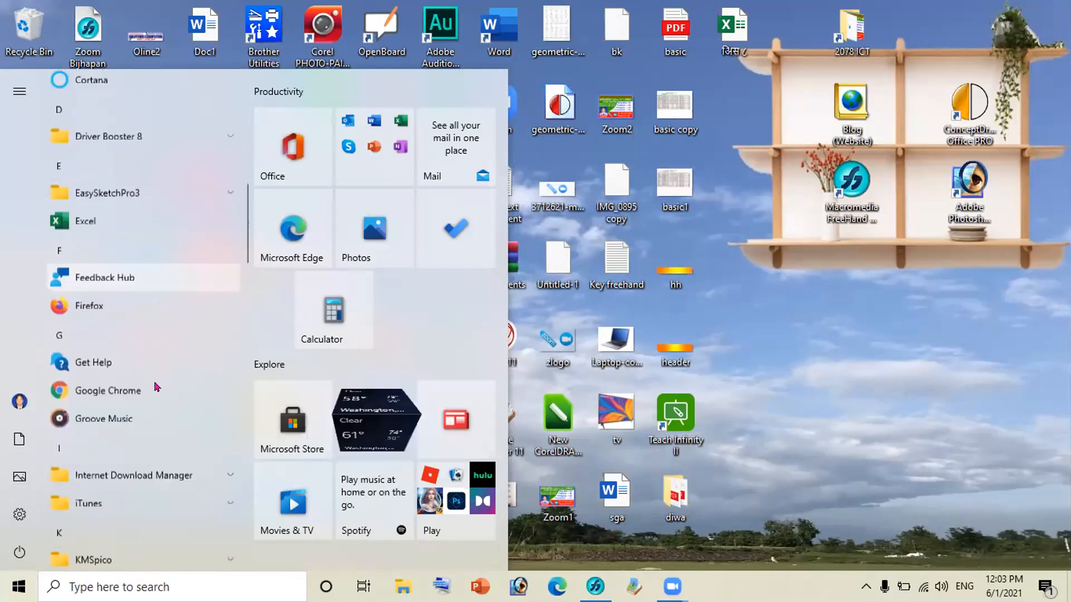
scroll(156, 310, "down", 5)
scroll(160, 390, "down", 3)
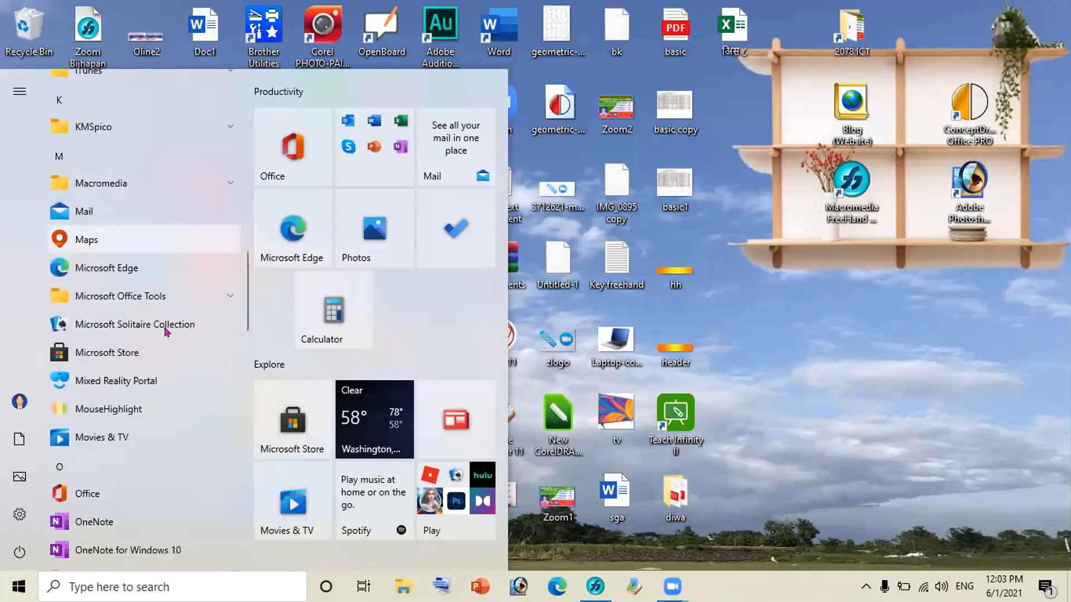
scroll(133, 273, "up", 2)
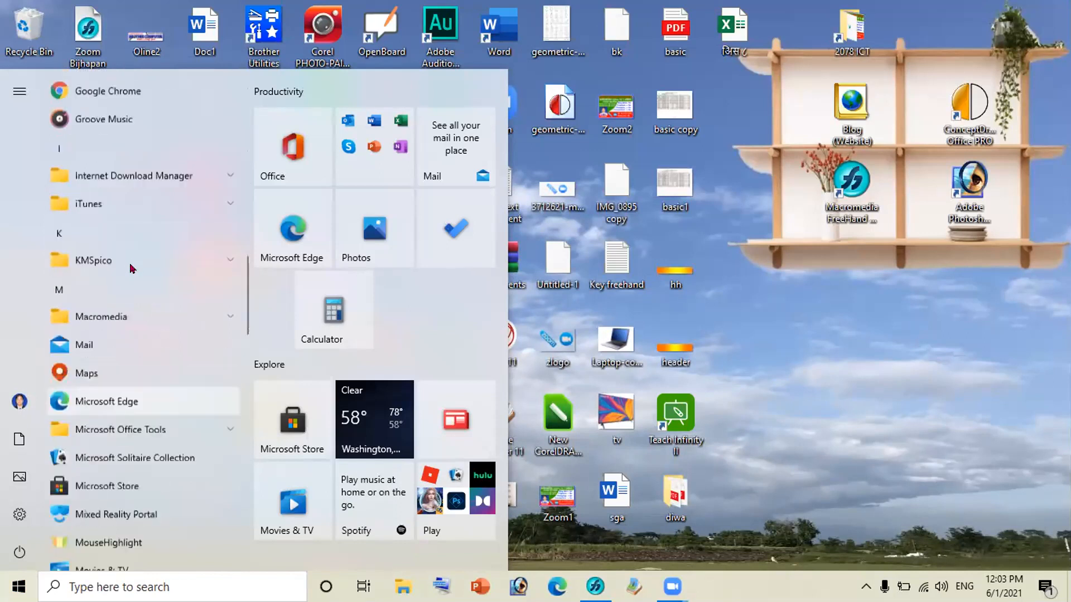
scroll(133, 257, "up", 10)
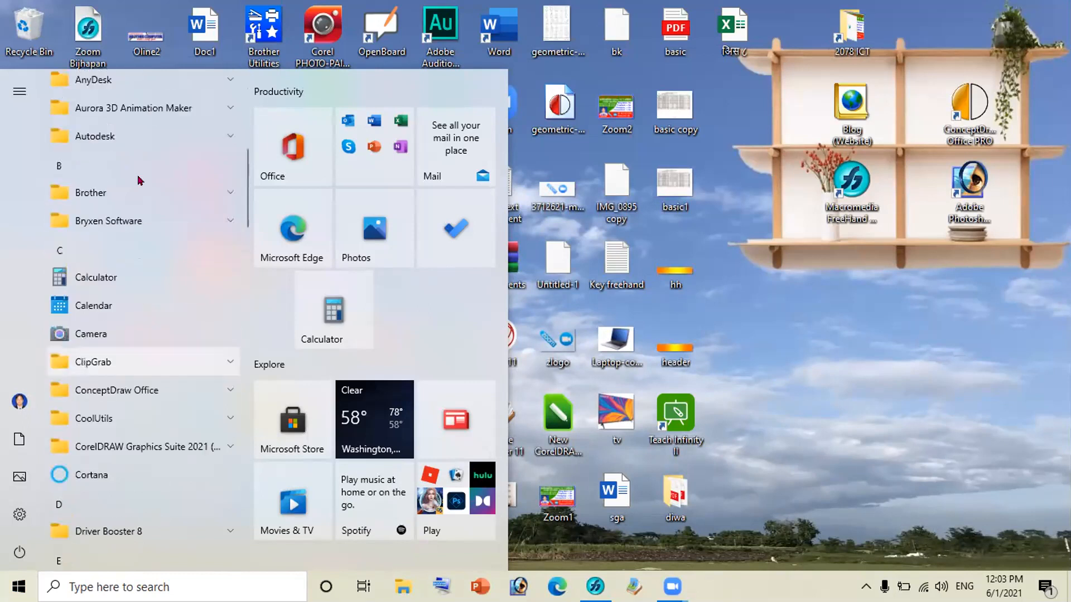
scroll(162, 196, "up", 6)
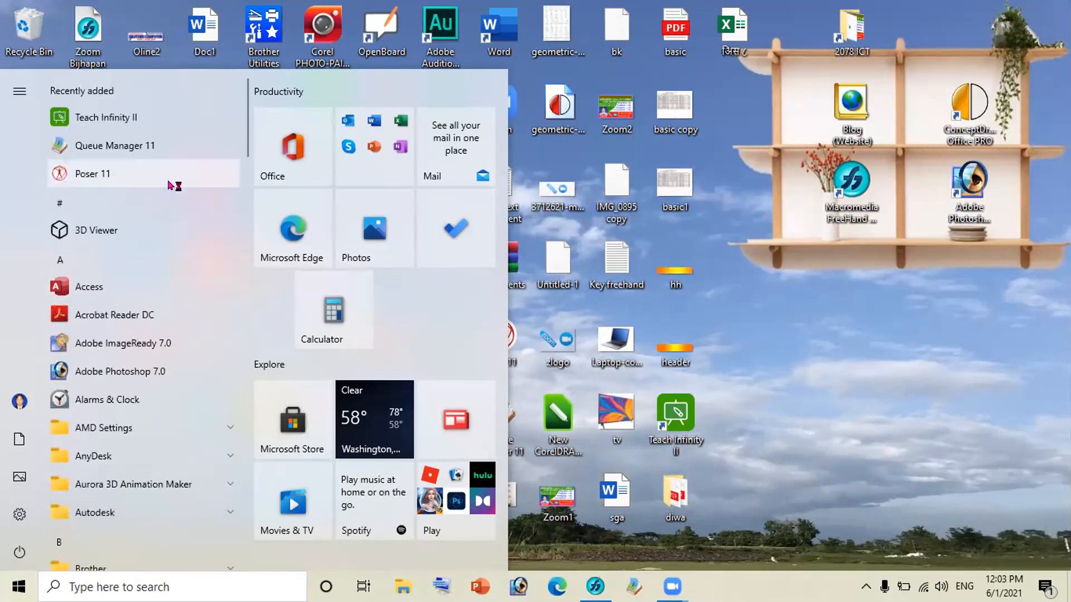
left_click(834, 375)
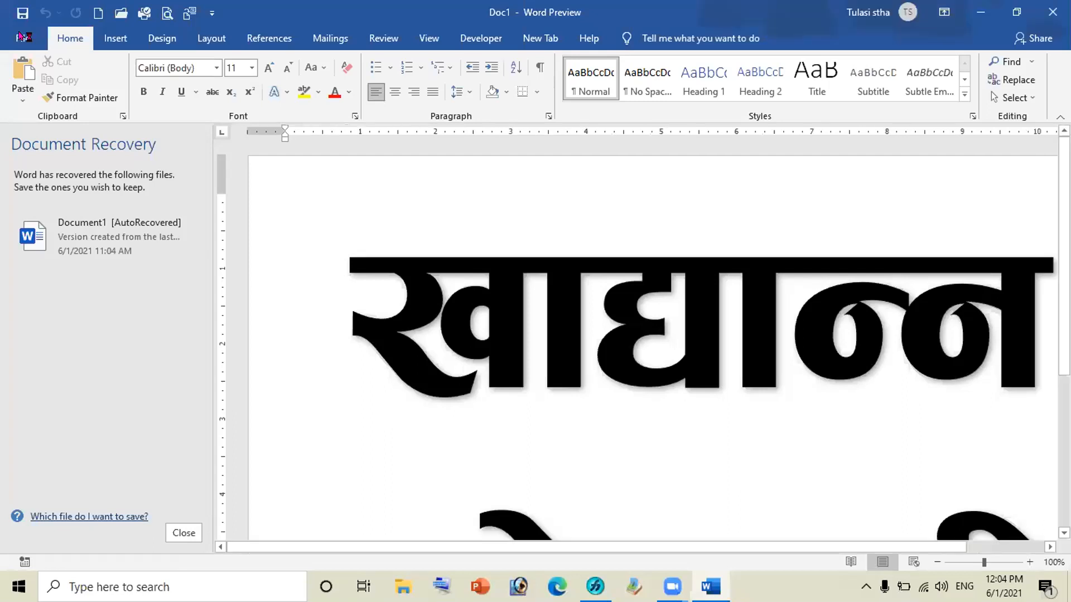
- Create a blank document in Word and paste the grouped angle drawing into it
left_click(23, 38)
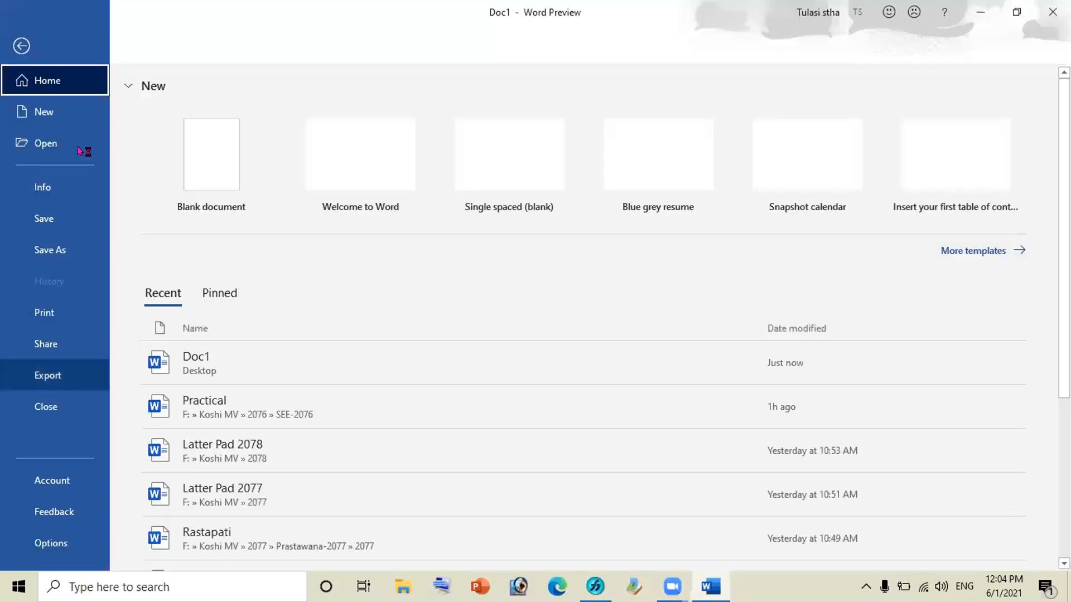
left_click(212, 163)
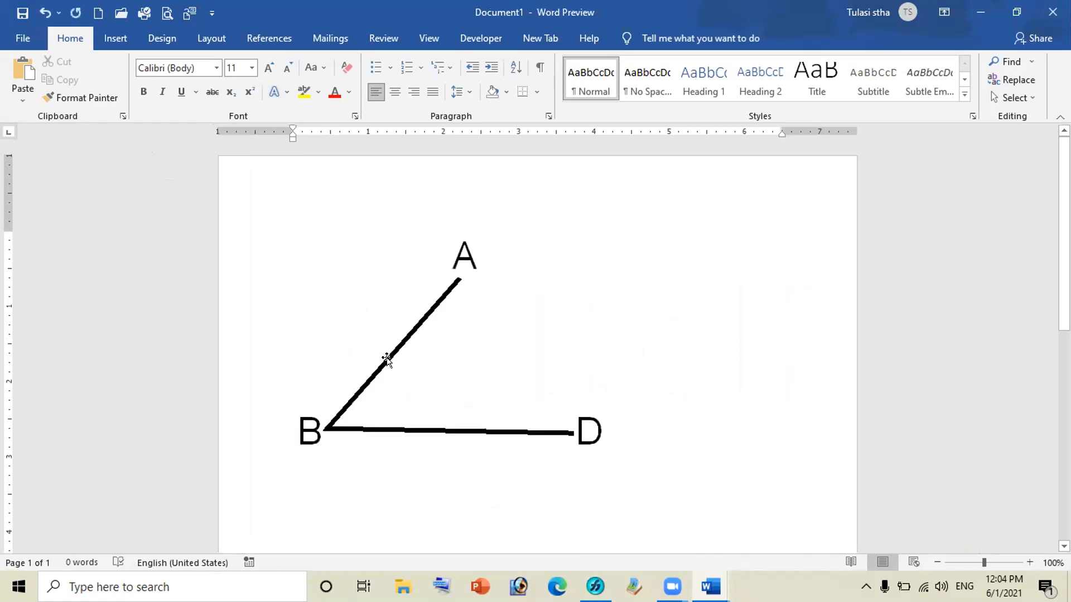
- Set the pasted angle picture's text wrapping to In Front of Text and shrink it to about 1.91" wide by 1.36" high
left_click(381, 350)
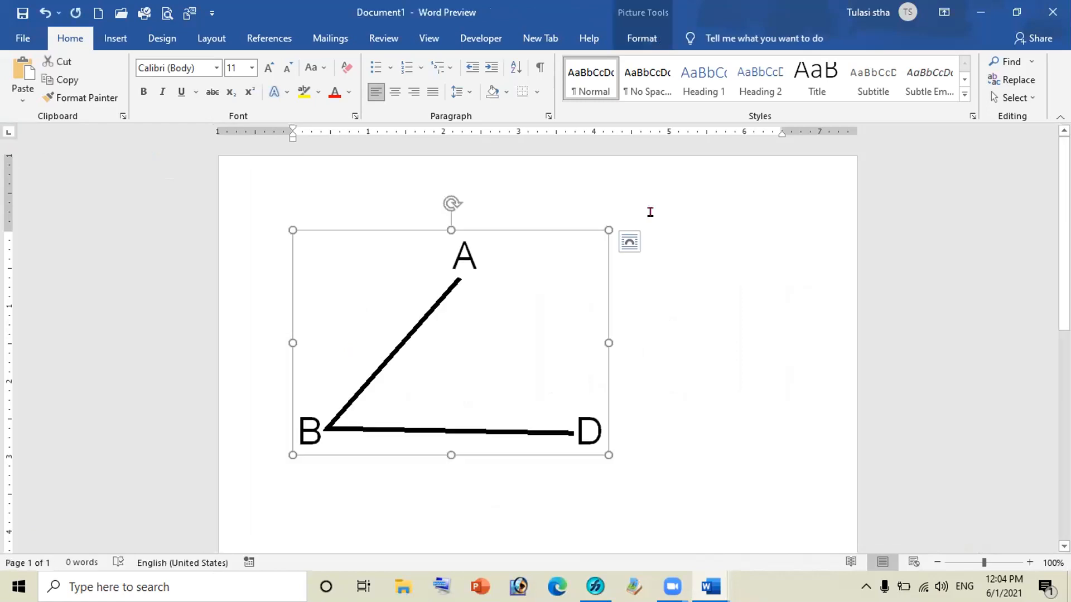
left_click(632, 38)
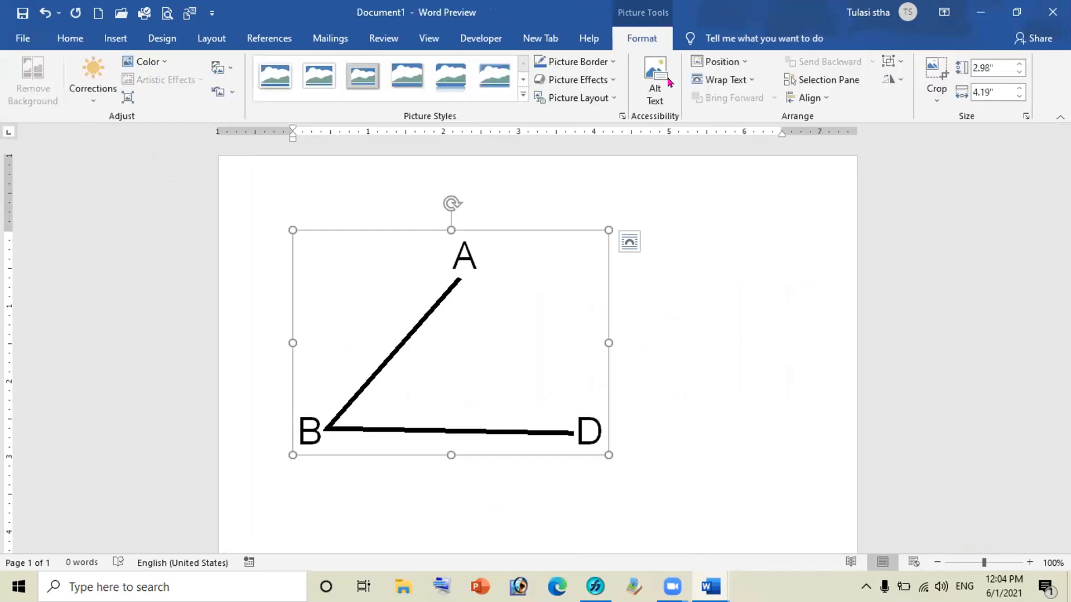
left_click(719, 79)
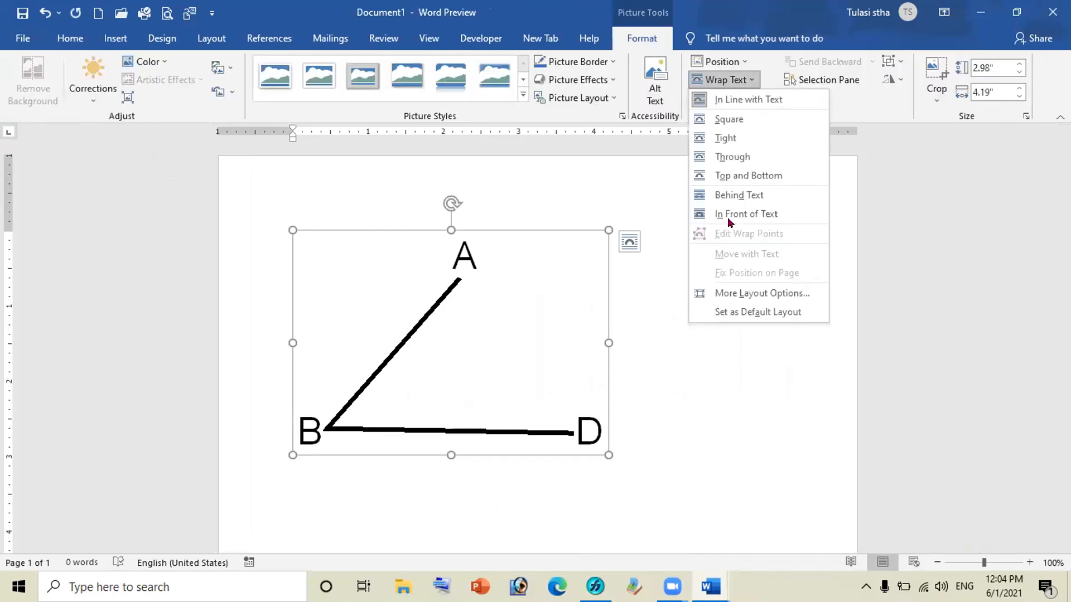
left_click(728, 216)
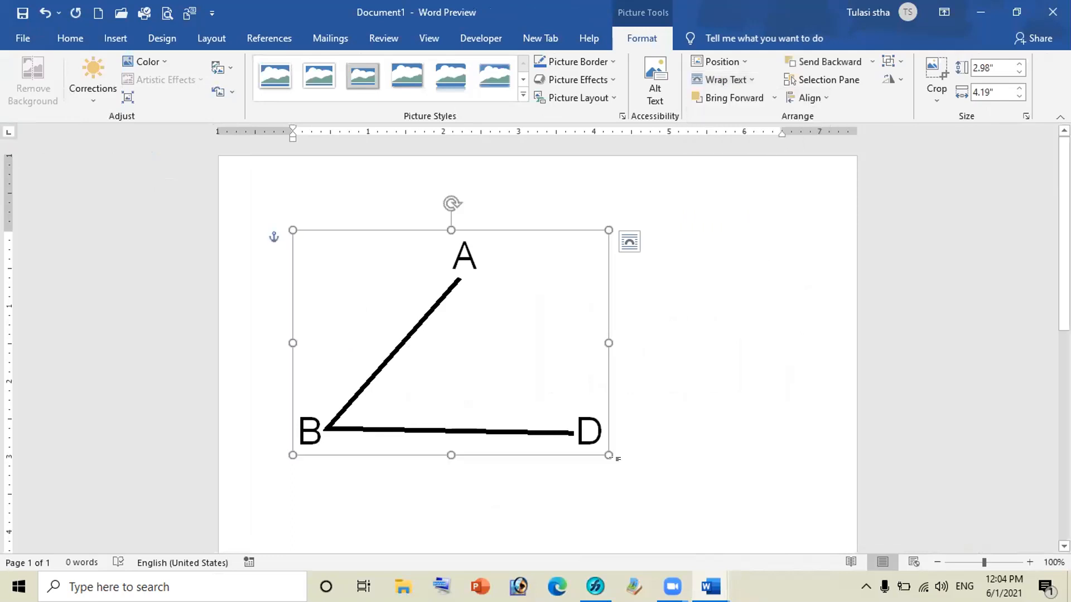
left_click_drag(610, 455, 514, 375)
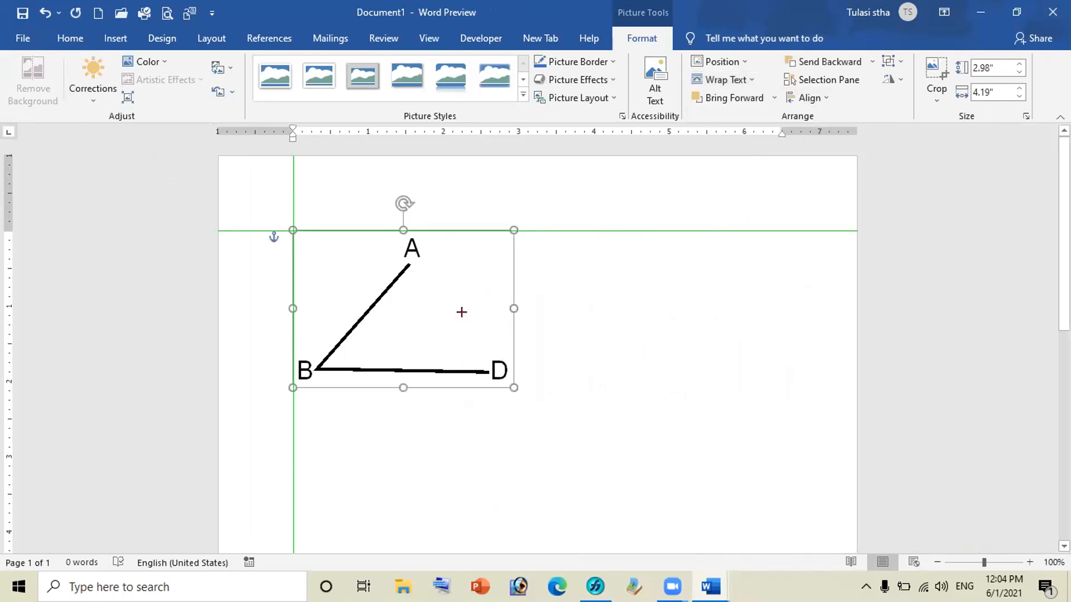
left_click_drag(437, 298, 456, 298)
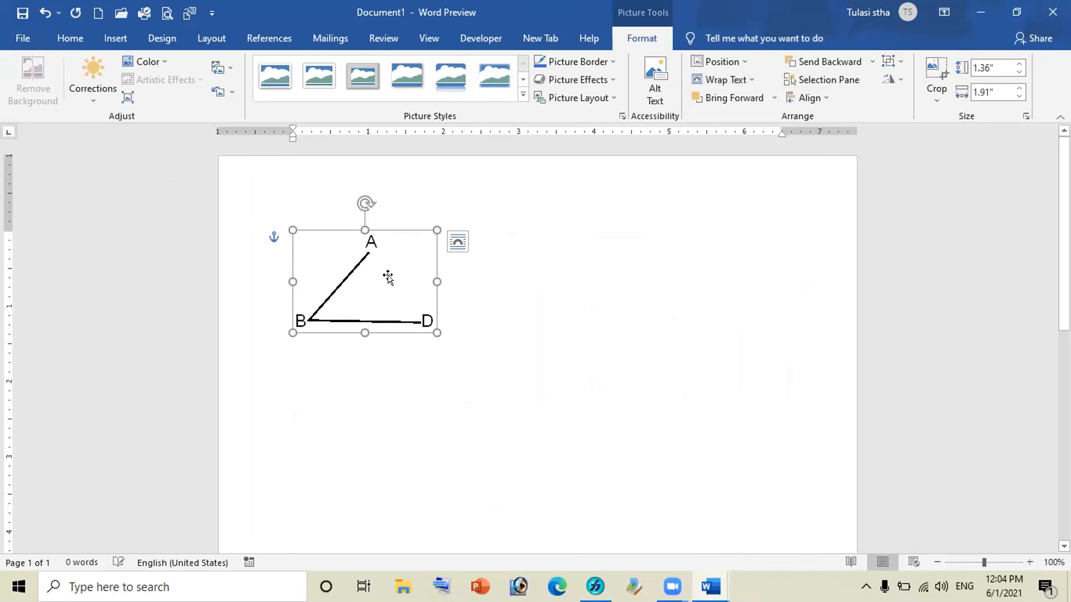
- Move the angle picture toward the right side of the page and shrink it to about 1.71" wide by 1.22" high
left_click(540, 235)
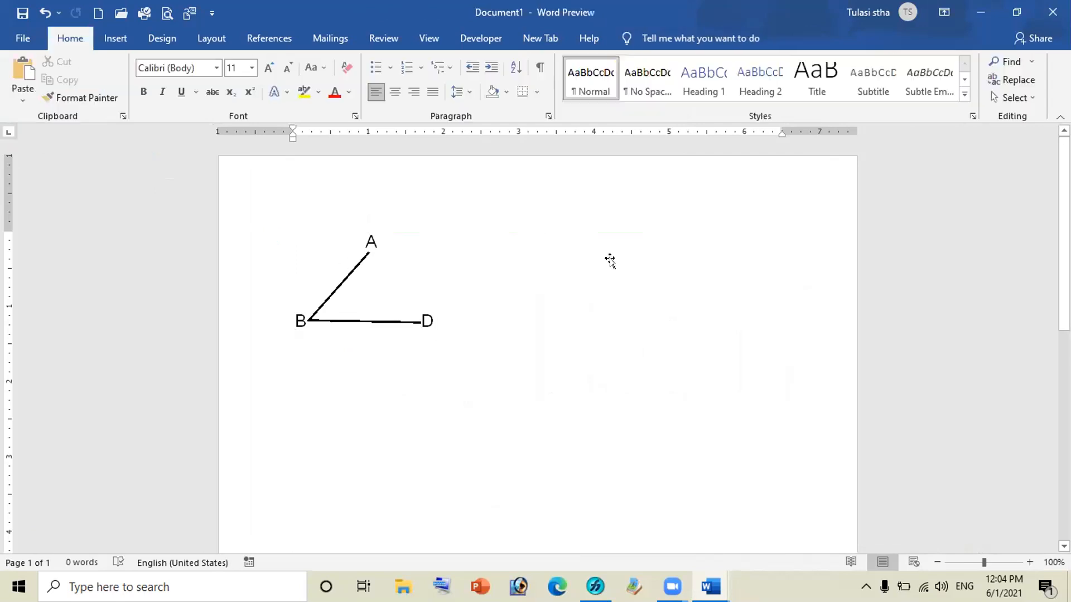
left_click(610, 258)
left_click_drag(641, 280, 629, 277)
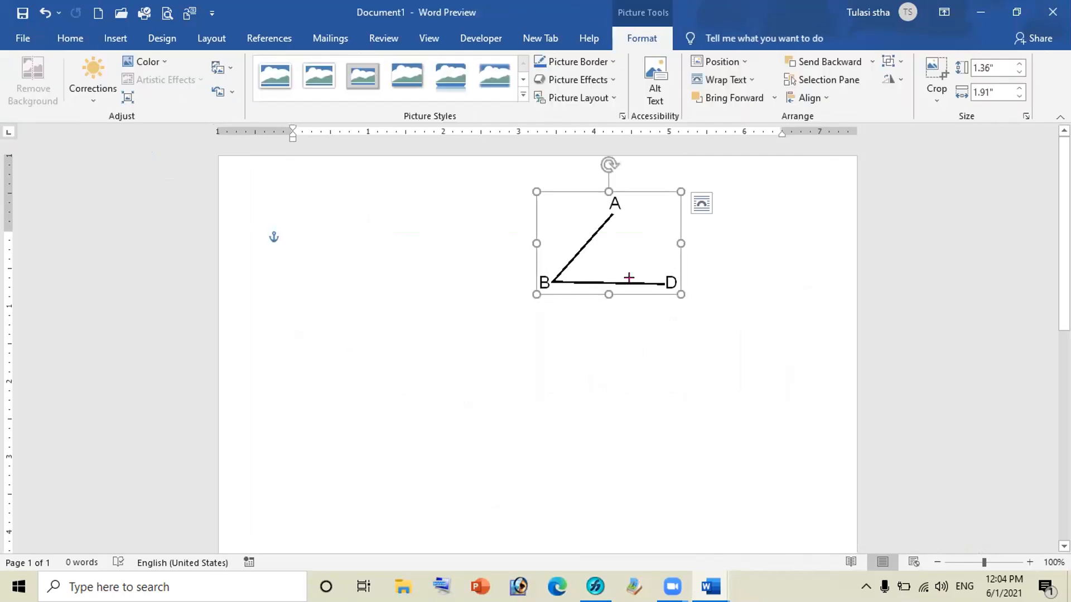
left_click_drag(627, 329, 601, 356)
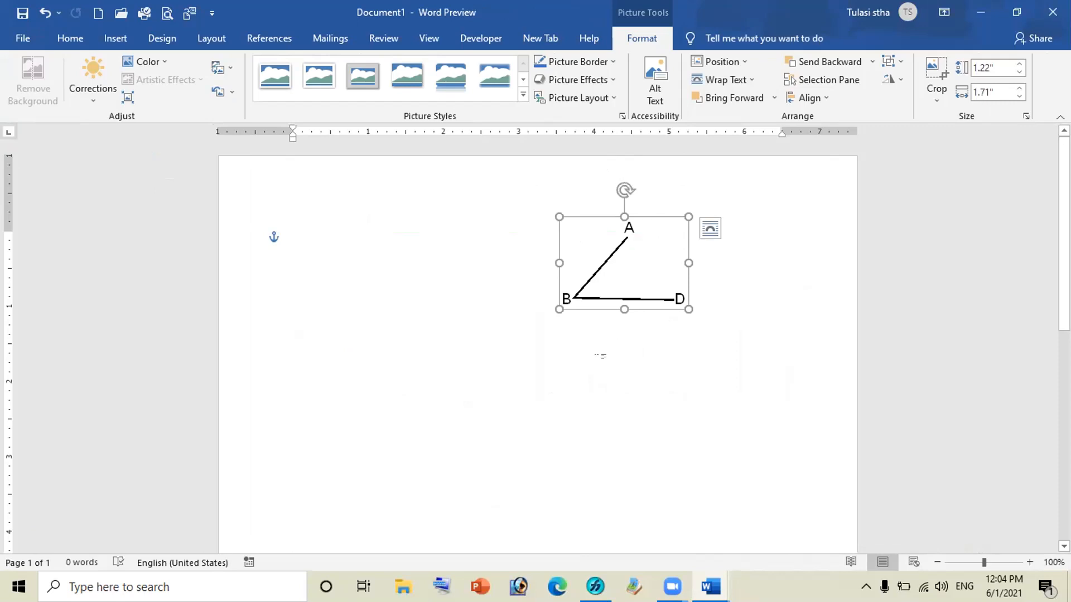
left_click(289, 239)
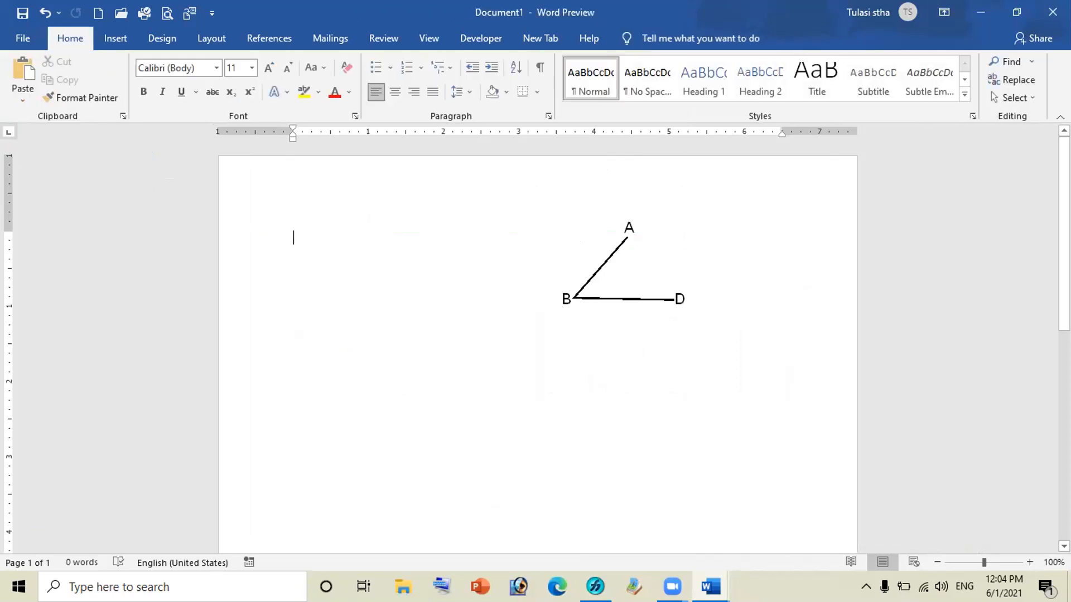
- Switch to FreeHand and set up a document export as PNG with a bitmap resolution of 300 dpi
mouse_move(672, 587)
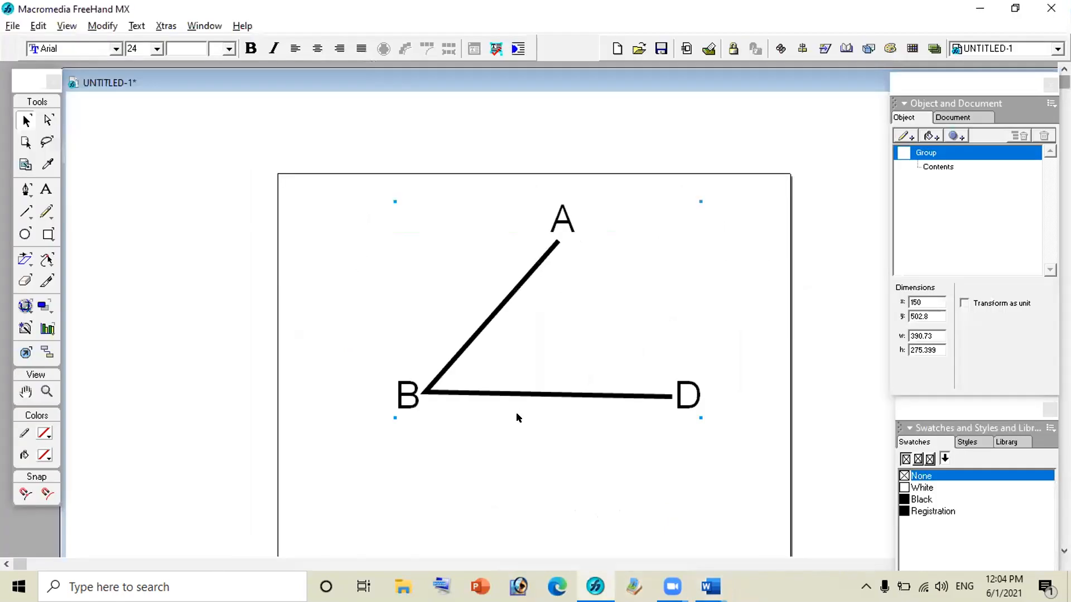
left_click(17, 28)
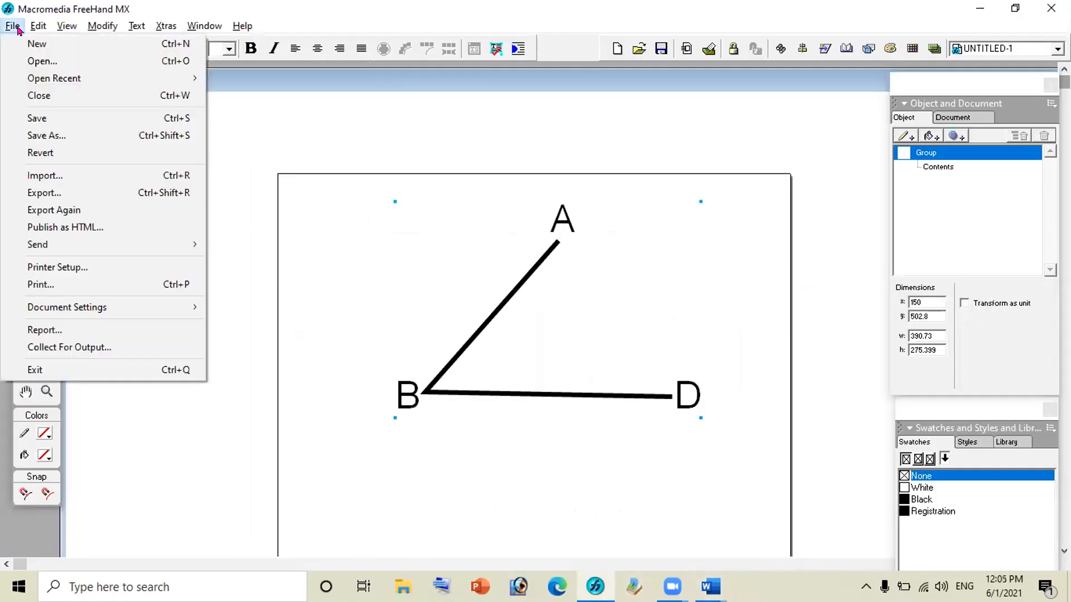
left_click(43, 193)
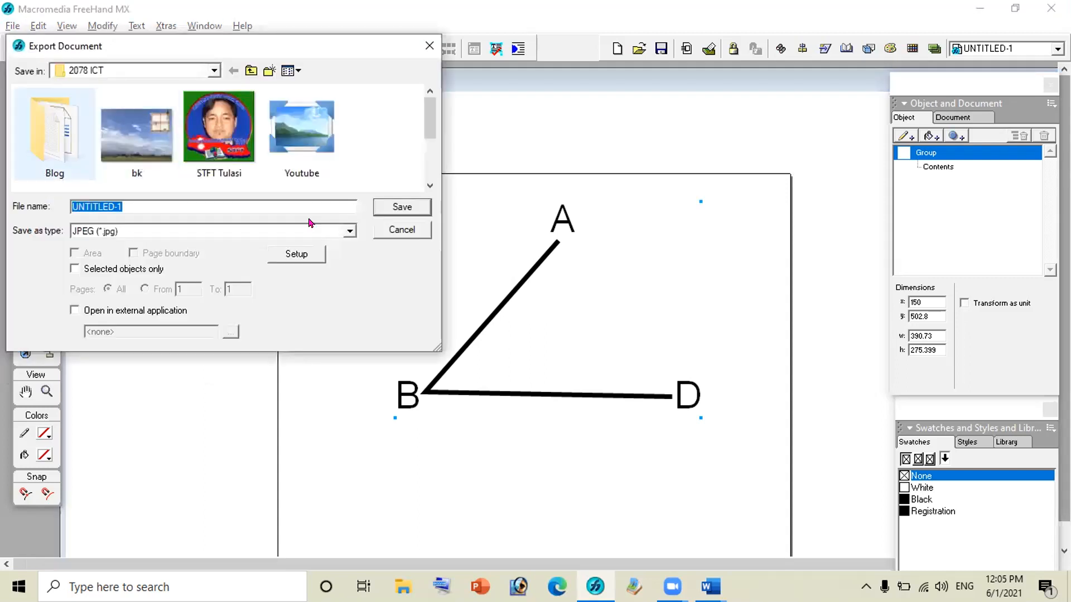
left_click(129, 232)
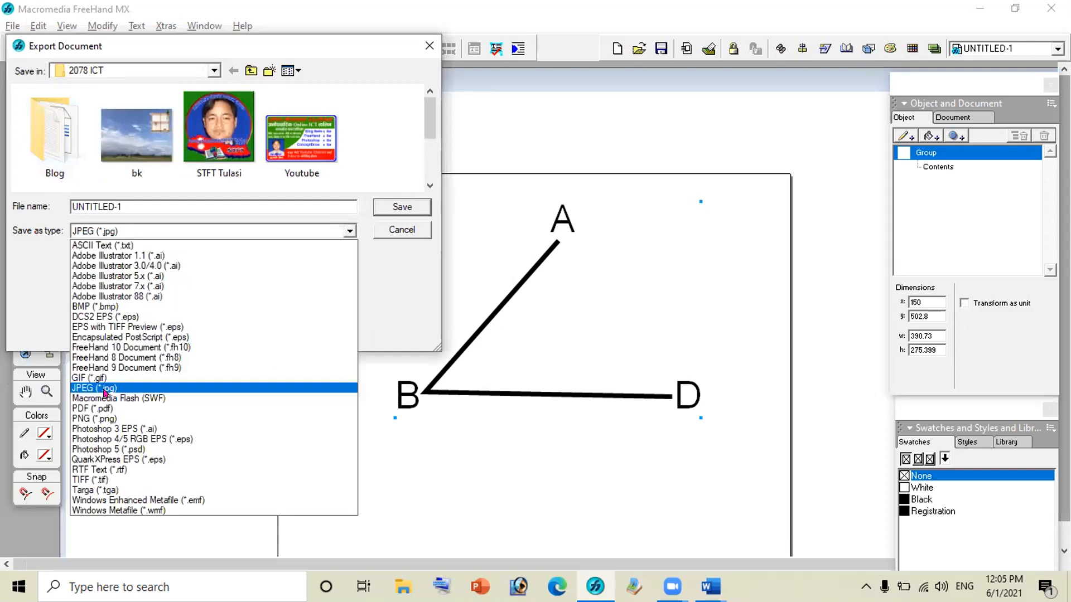
left_click(115, 420)
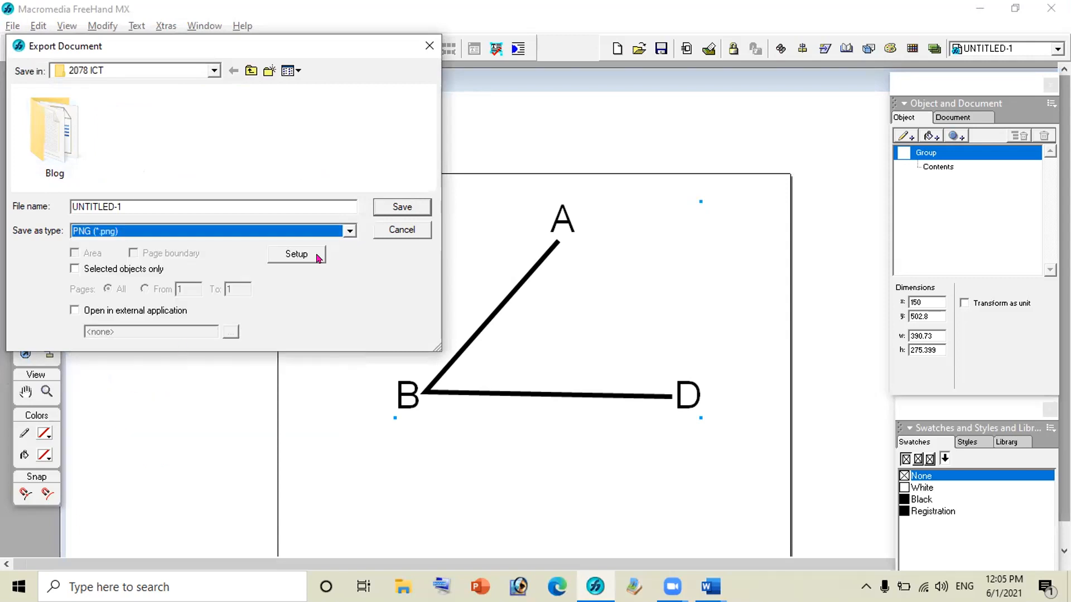
left_click(296, 256)
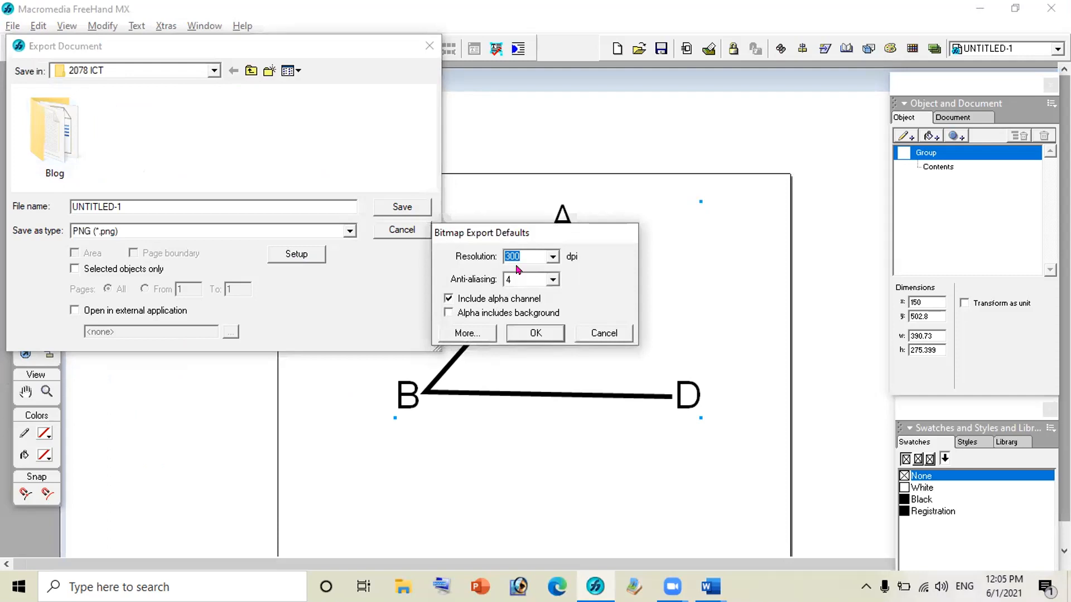
left_click(552, 257)
left_click(554, 260)
left_click(534, 333)
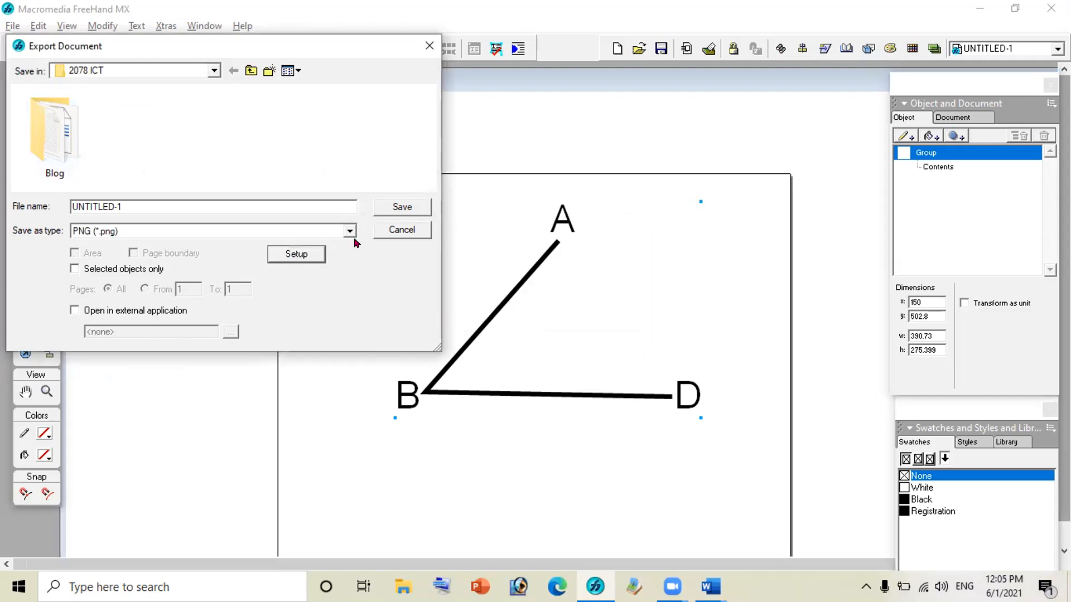
- Name the export file pc and save it in the 2078 ICT folder
left_click_drag(166, 205, 7, 195)
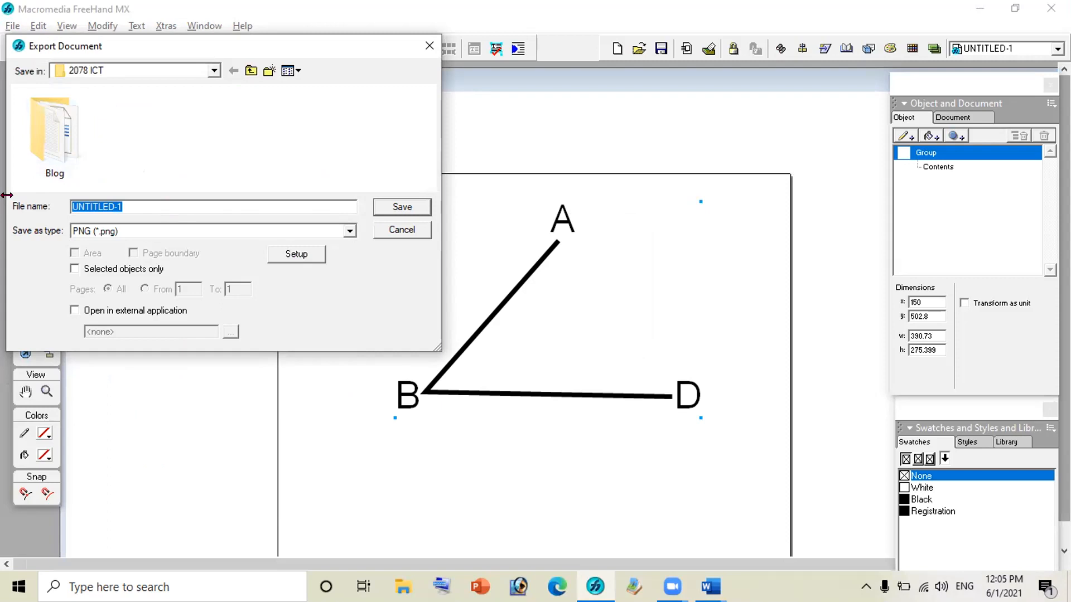
type("pc")
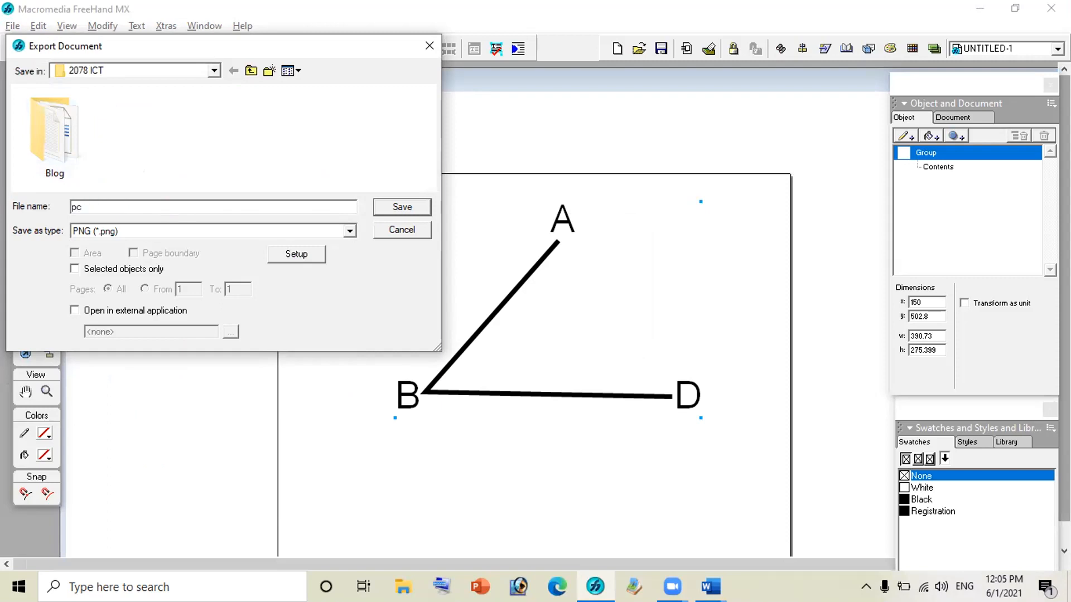
left_click(393, 208)
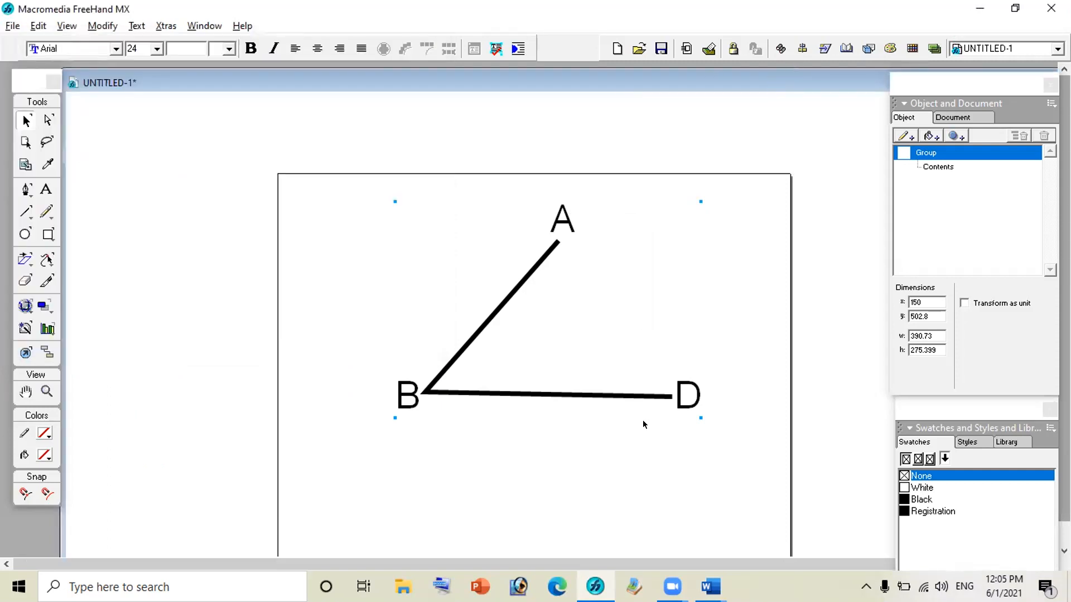
- Switch to Word and insert the picture pc from the 2078 ICT folder reached through the desktop shortcut
left_click(710, 587)
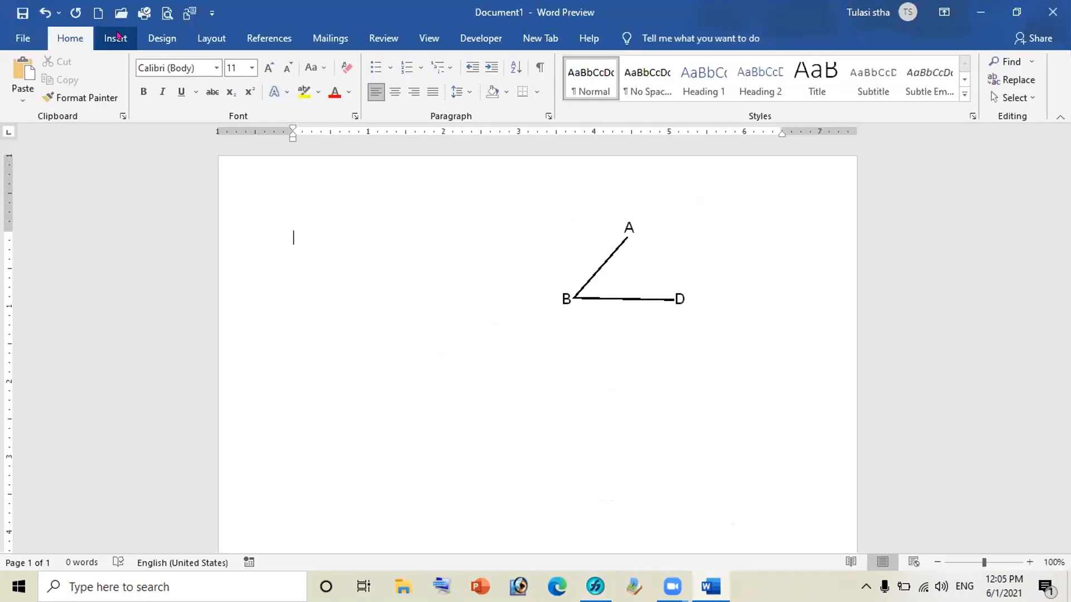
left_click(117, 37)
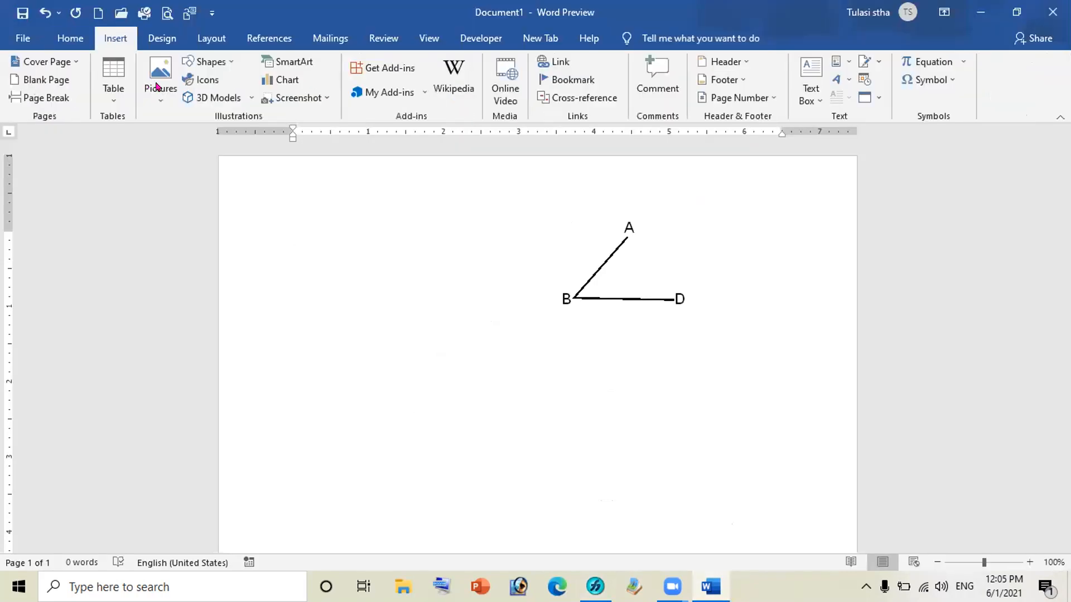
left_click(168, 102)
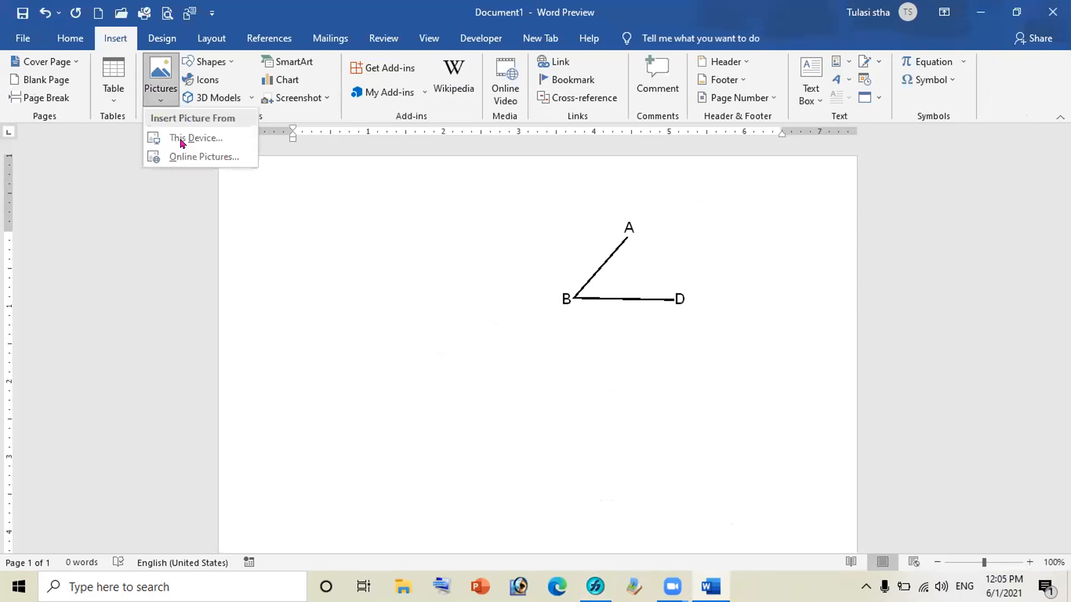
left_click(216, 161)
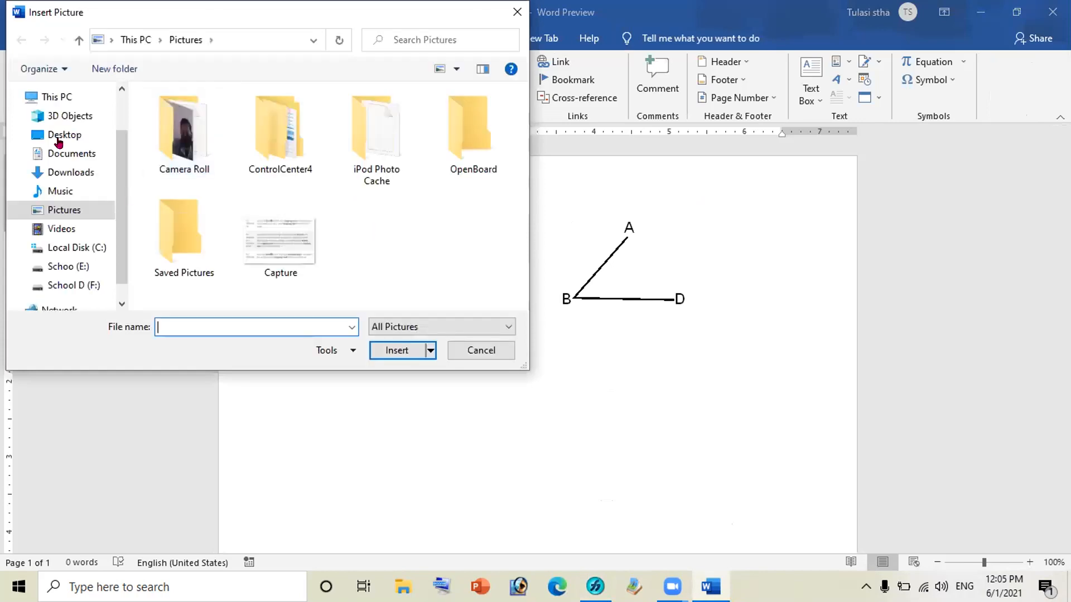
left_click(58, 140)
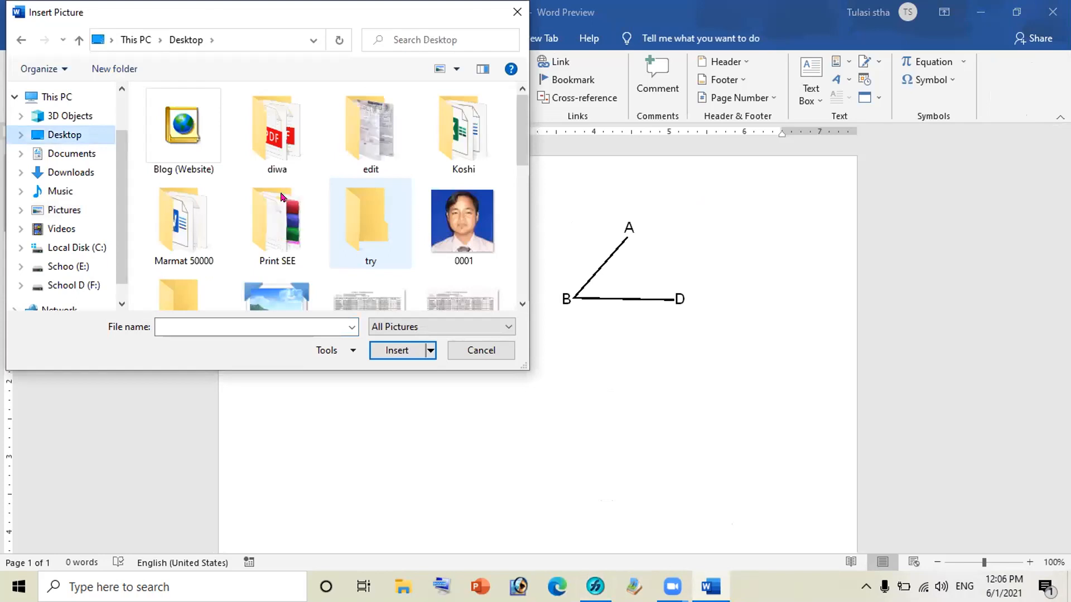
scroll(282, 197, "down", 2)
scroll(192, 225, "up", 1)
left_click(184, 229)
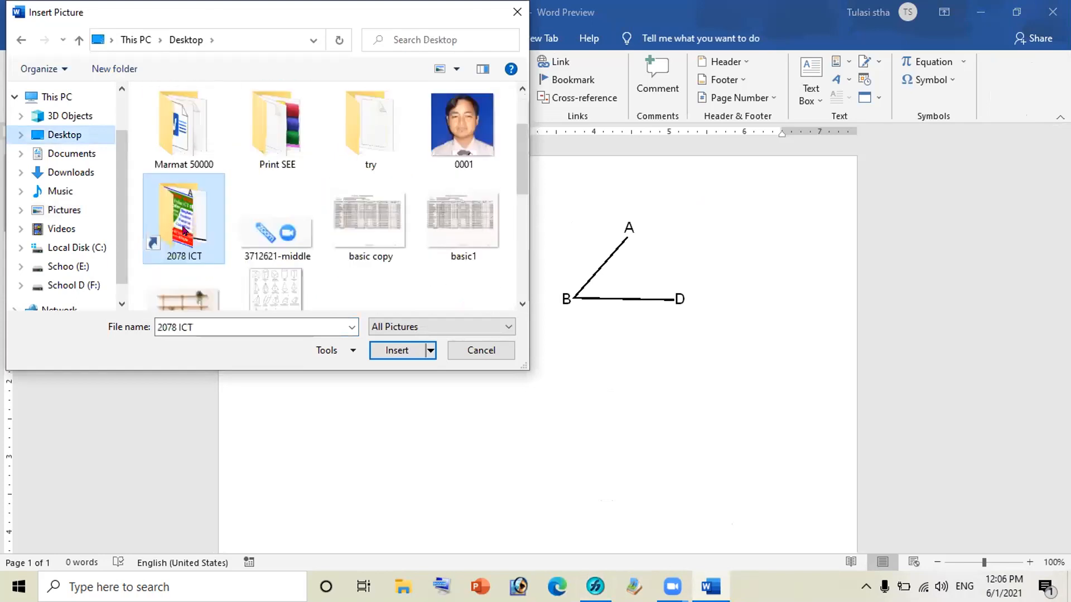
double_click(184, 229)
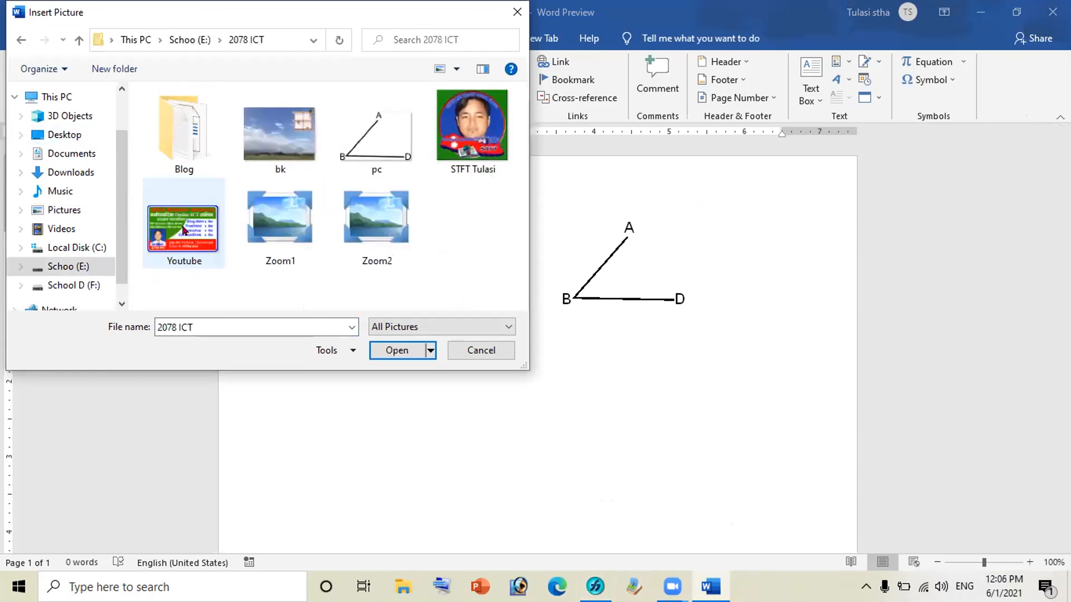
left_click(372, 142)
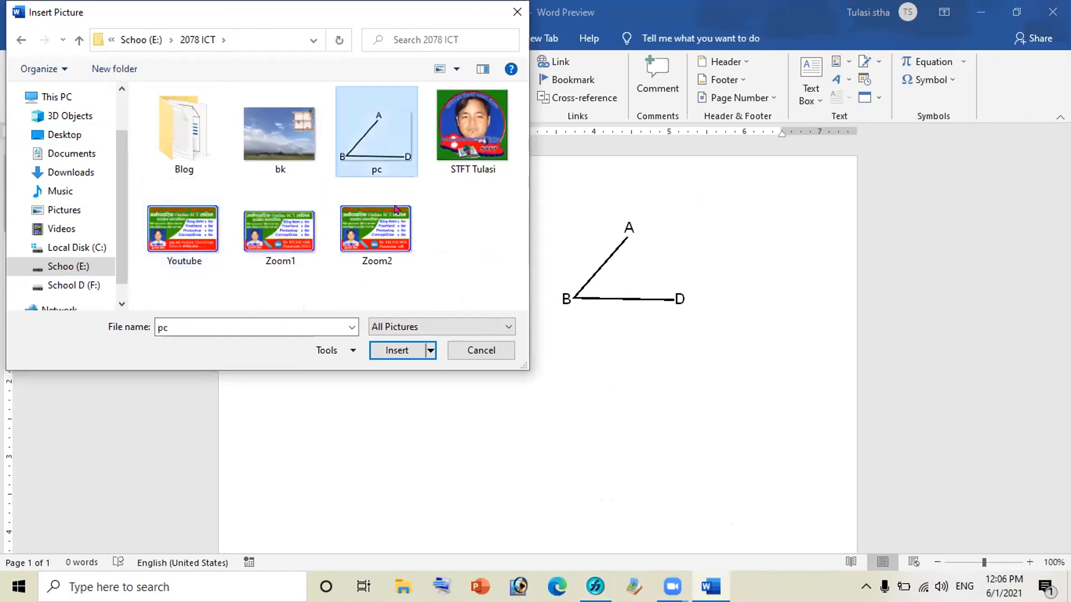
left_click(396, 350)
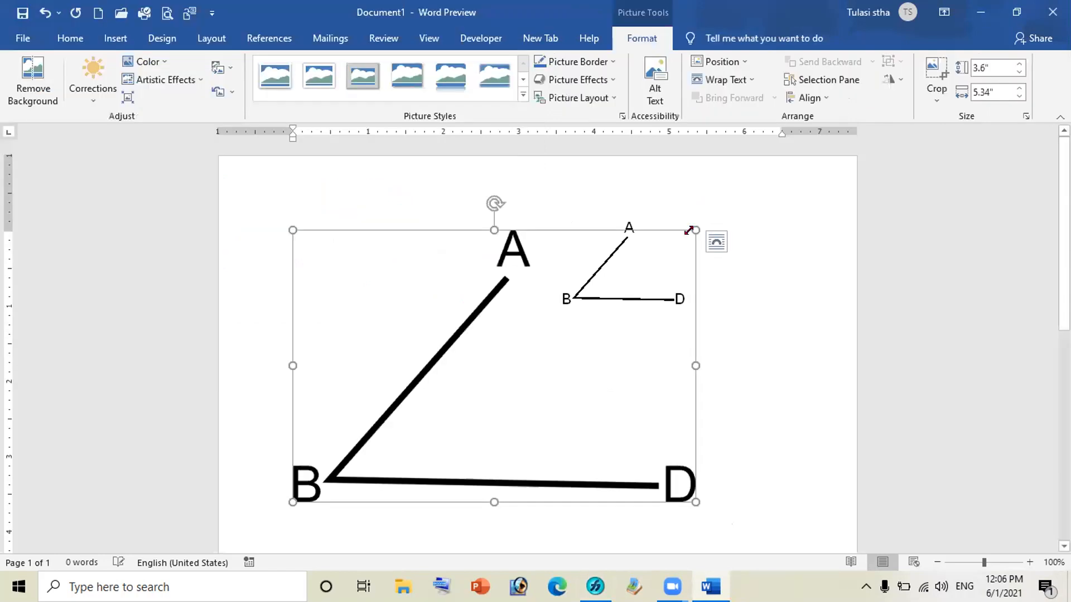
- Shrink the inserted pc picture to about 2.13" wide by 1.44" high and change its text wrapping so it can be moved freely
left_click_drag(689, 226, 472, 341)
left_click_drag(452, 378, 442, 383)
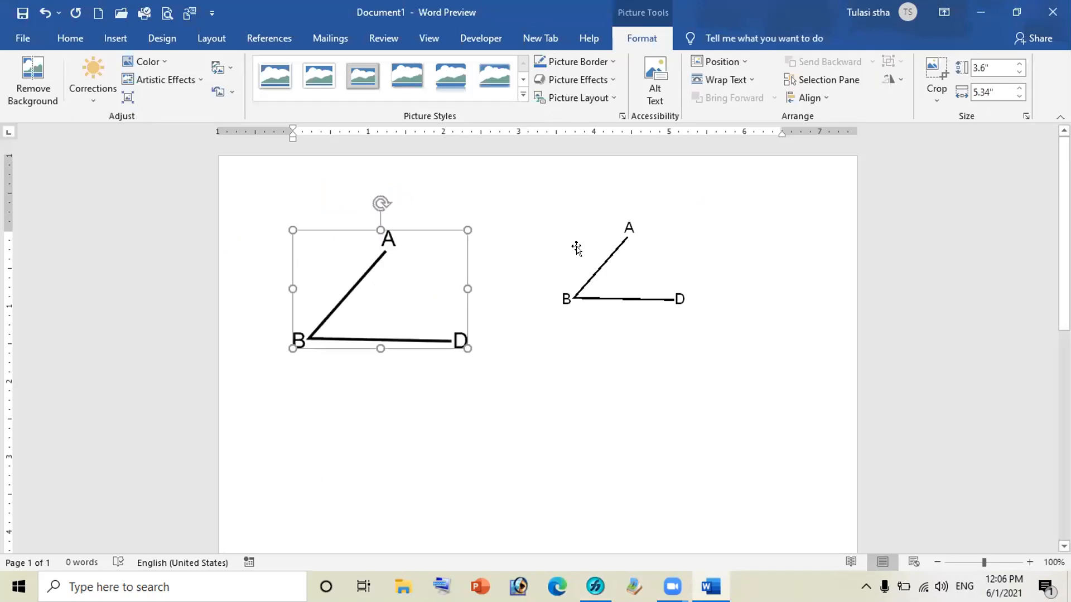
left_click(716, 81)
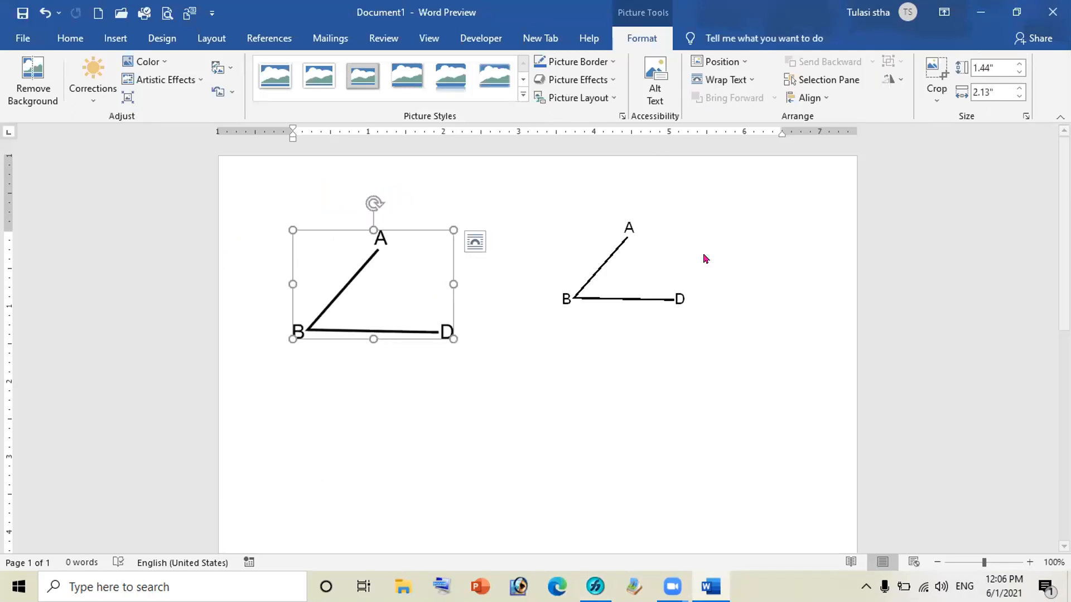
- Place the pc picture just left of the first angle picture and shrink it to about 1.73" wide by 1.17" high
left_click_drag(425, 309, 486, 273)
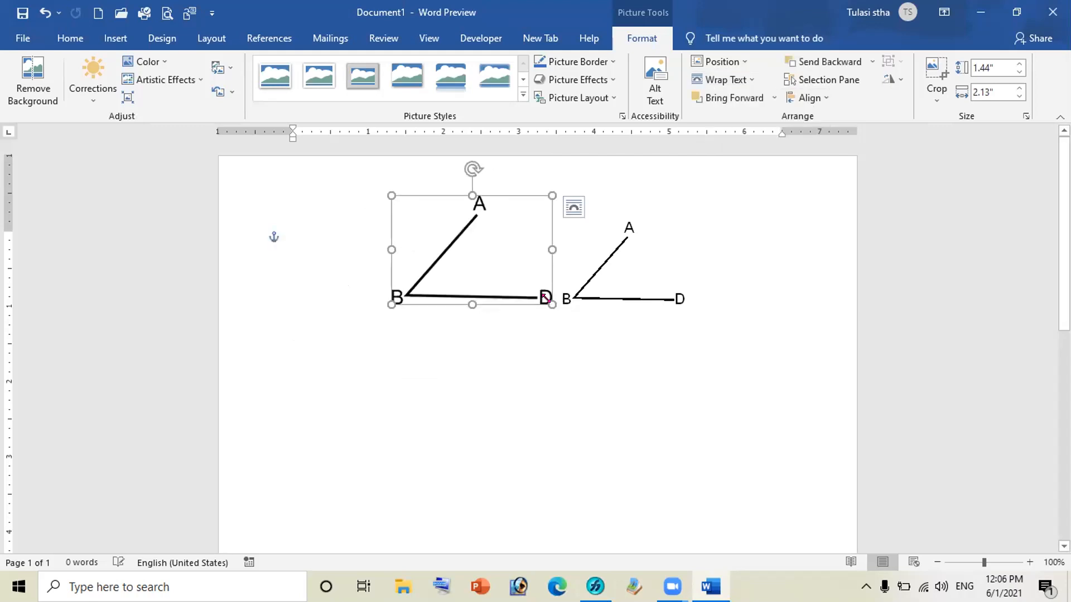
left_click_drag(553, 304, 523, 284)
left_click_drag(437, 285, 467, 301)
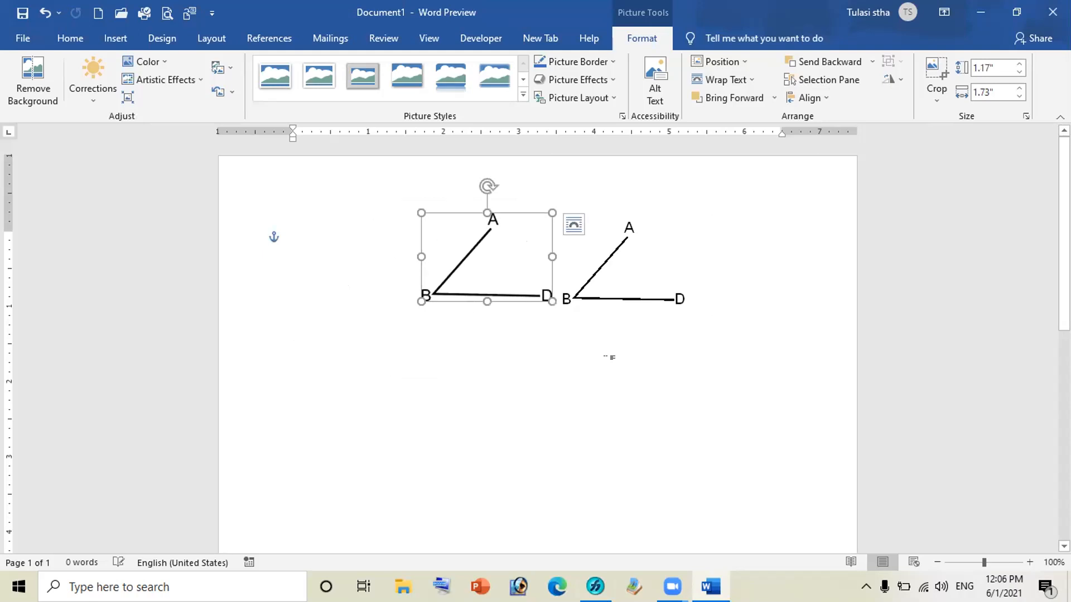
left_click(609, 358)
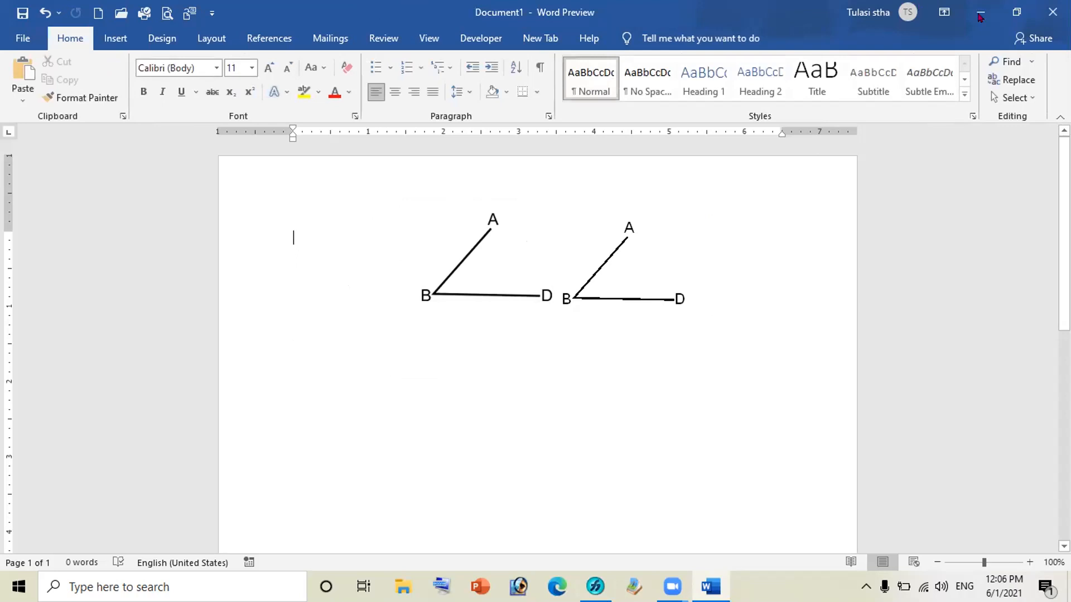
- Return to FreeHand and draw a curved angle mark between the two arms near vertex B with the Pen tool
left_click(975, 12)
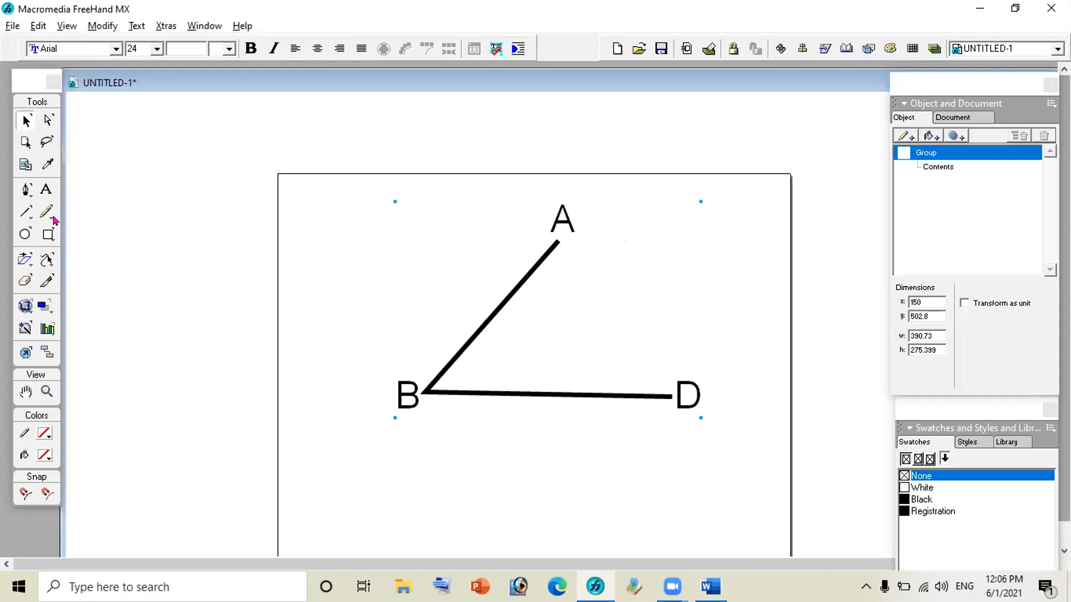
left_click(24, 190)
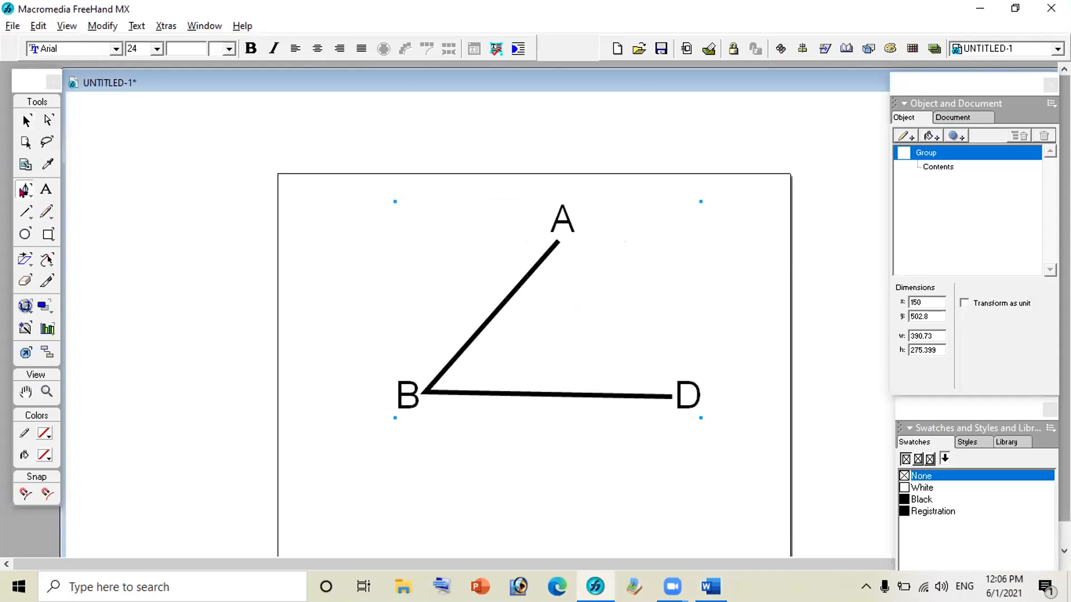
left_click(447, 369)
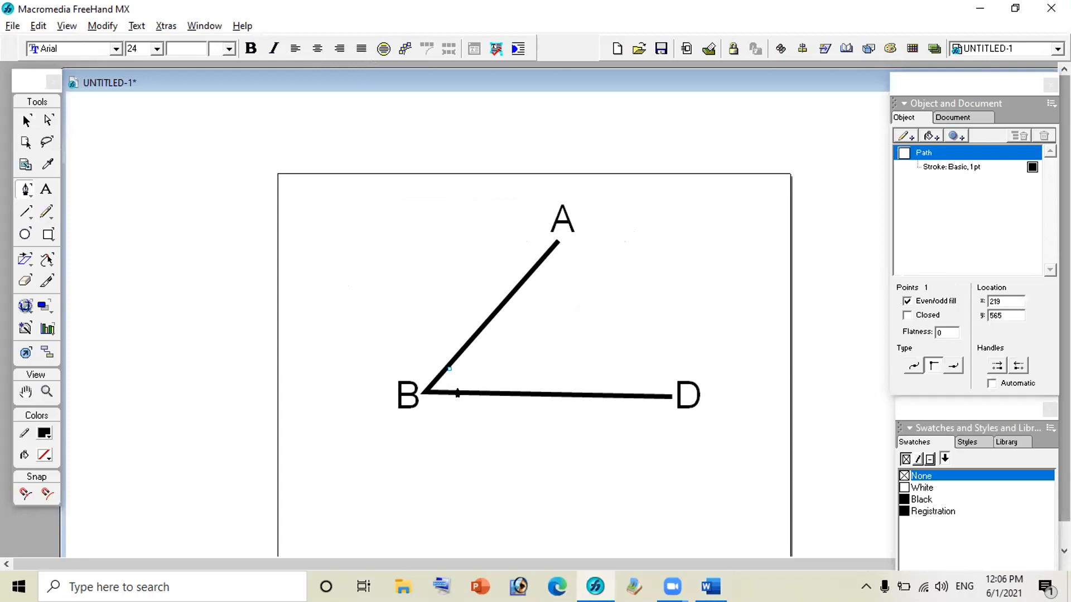
left_click(458, 394)
left_click(47, 123)
left_click_drag(453, 382, 463, 381)
left_click(25, 120)
left_click(452, 442)
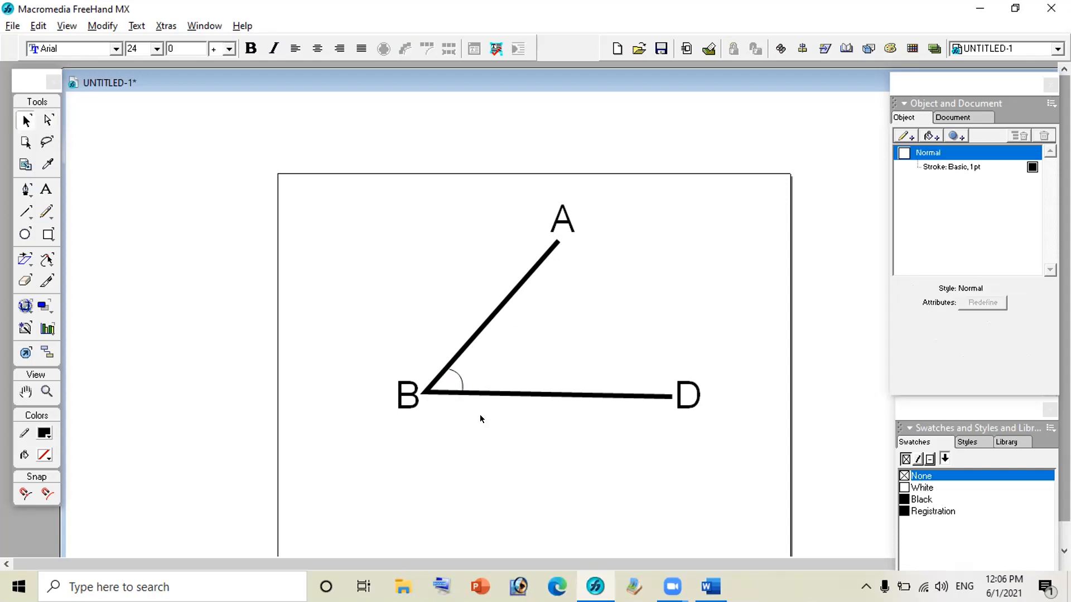
- Set the stroke width of the angle mark at B to 4 pt
left_click(458, 381)
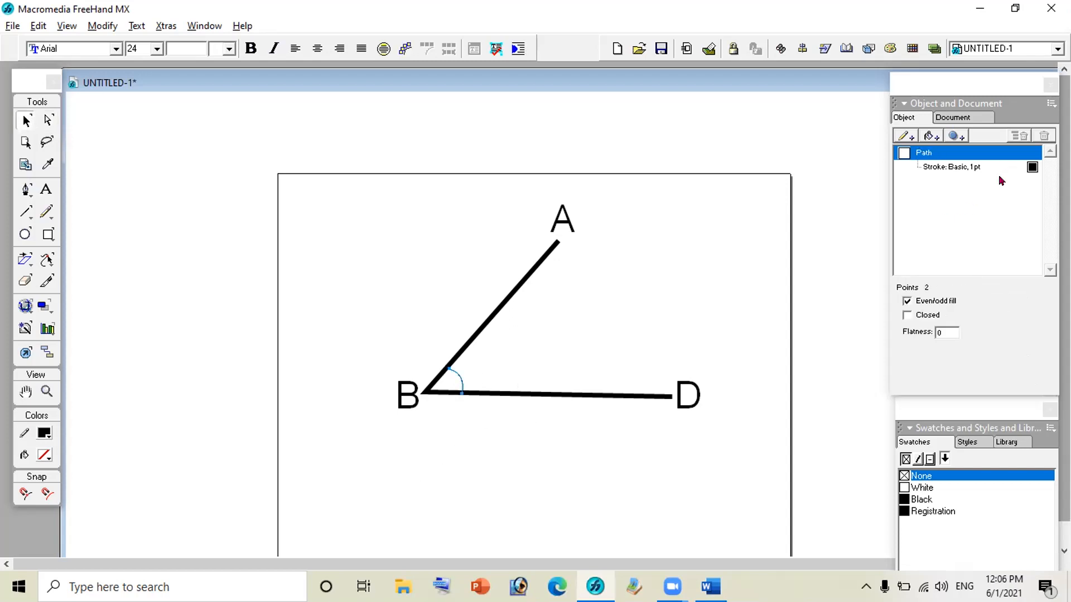
left_click(953, 167)
left_click(1044, 305)
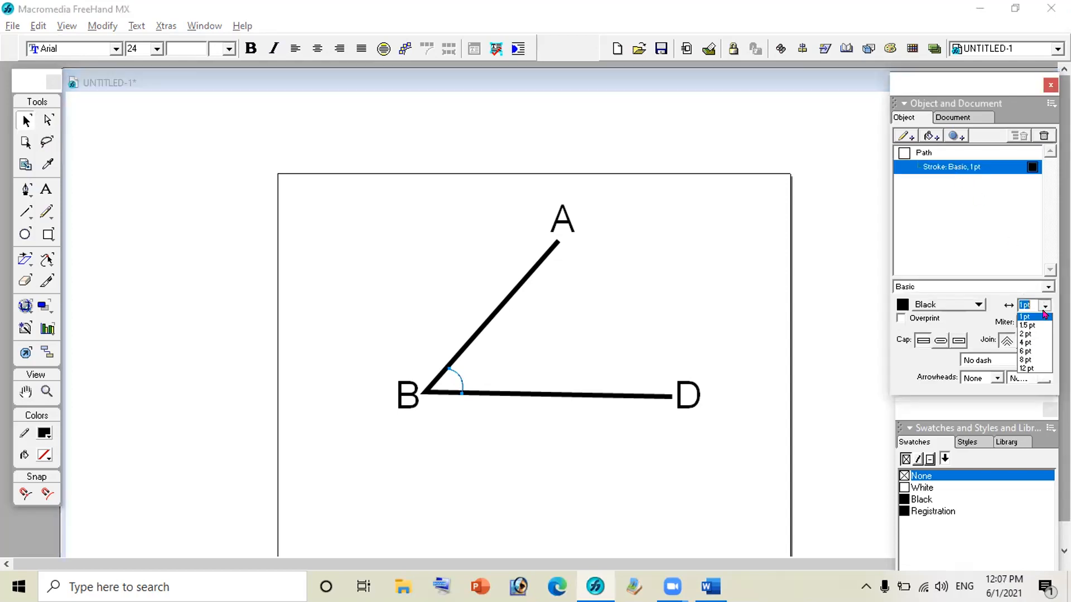
left_click(1025, 362)
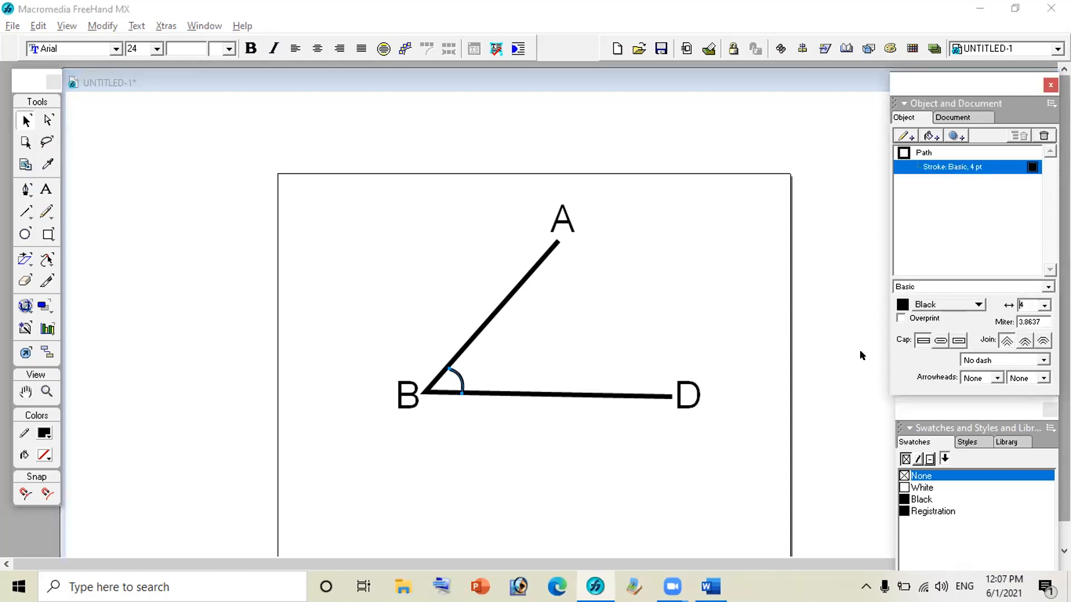
- Delete the entire labelled angle figure, including the curved mark at B, from the page
left_click(647, 317)
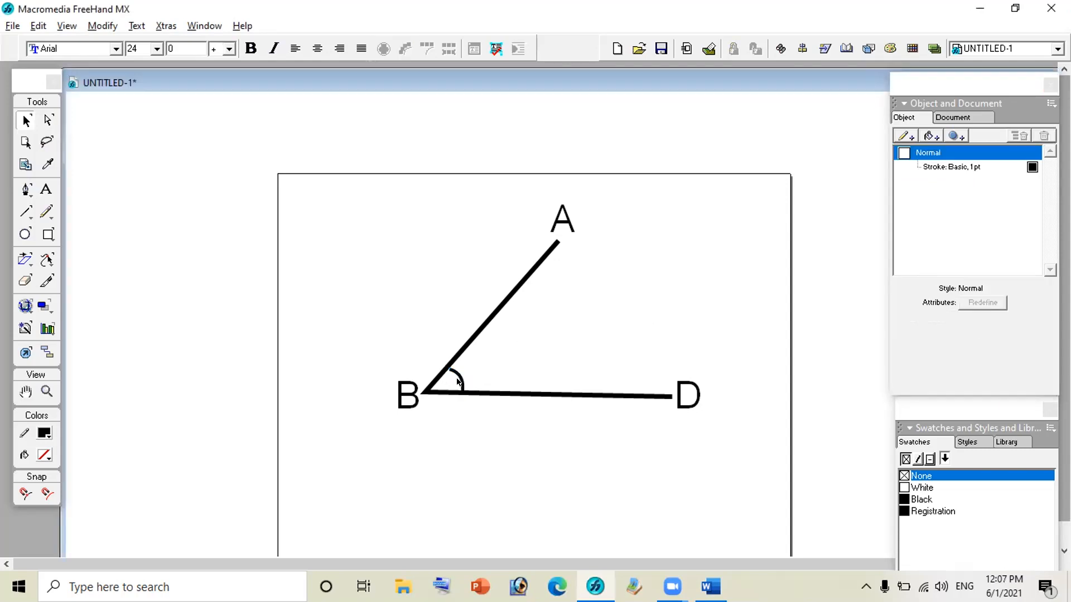
left_click_drag(254, 150, 767, 446)
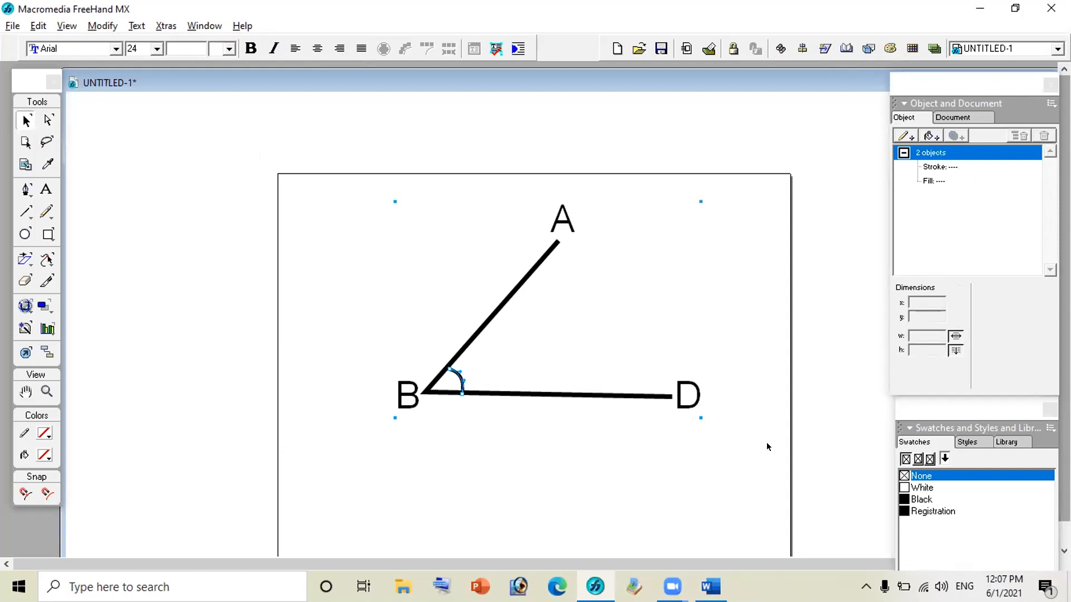
key("Delete")
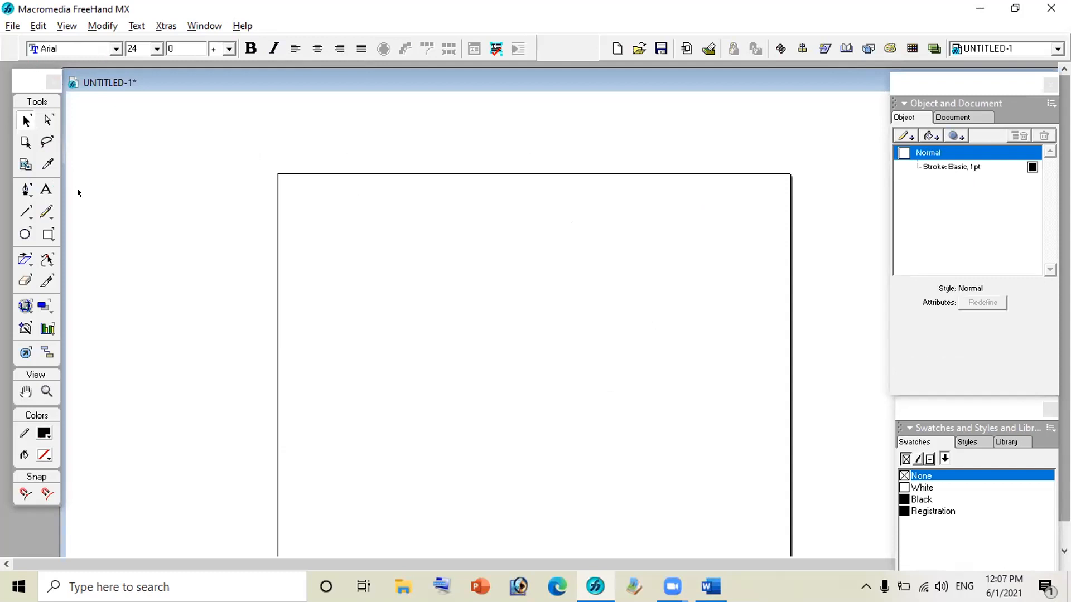
- Draw a closed four-sided slanted figure in the upper part of the page with the Pen tool
left_click(22, 190)
left_click(367, 214)
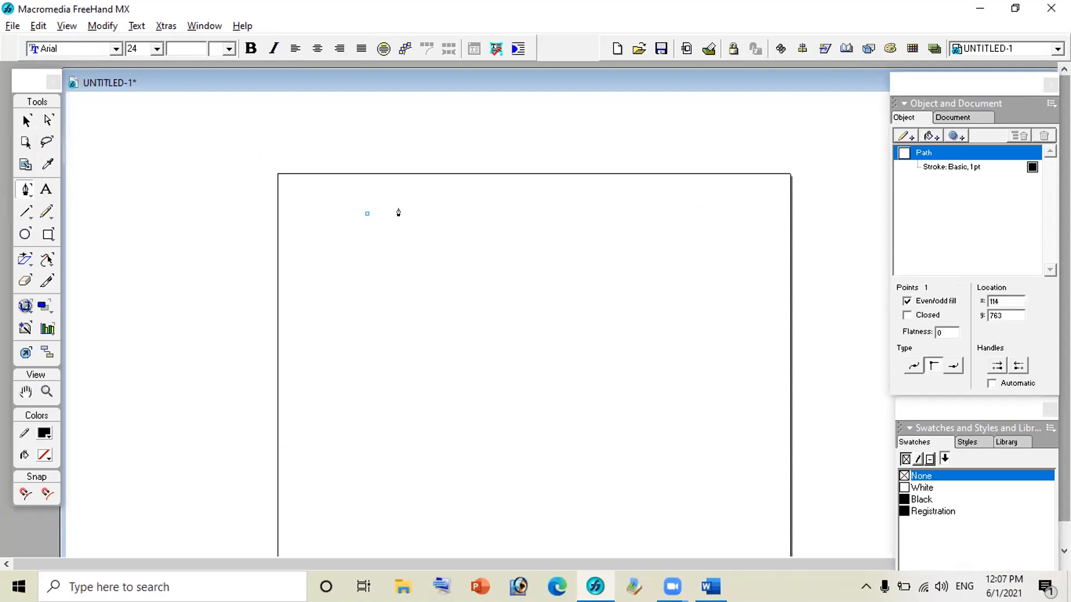
left_click(579, 238)
left_click(490, 374)
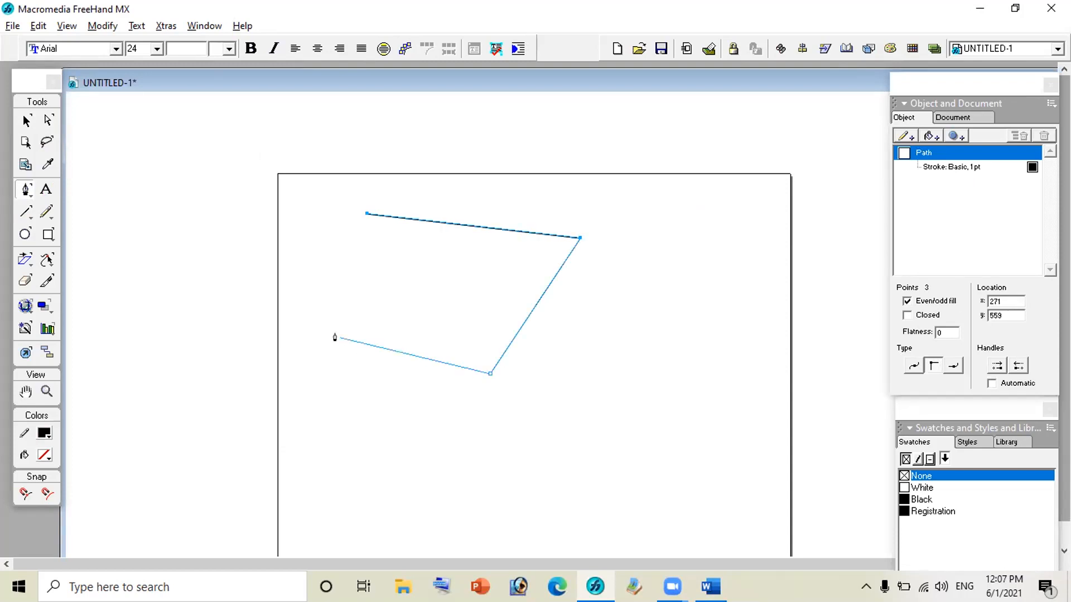
left_click(287, 327)
left_click(367, 214)
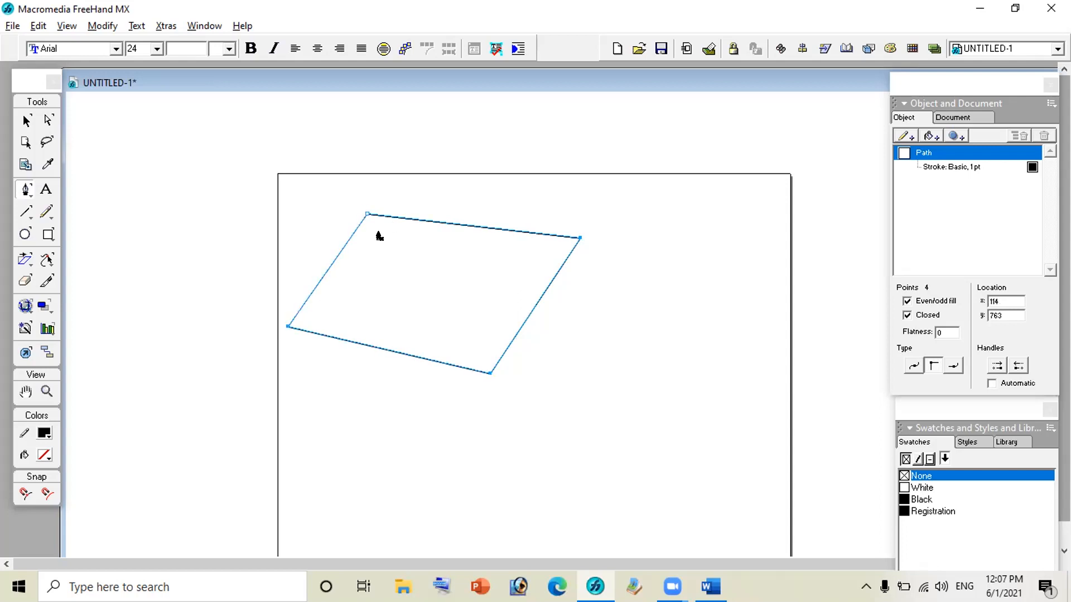
- Move the four-sided figure to the right and slightly down, toward the middle of the page
left_click(26, 121)
left_click(603, 313)
left_click_drag(467, 224, 543, 247)
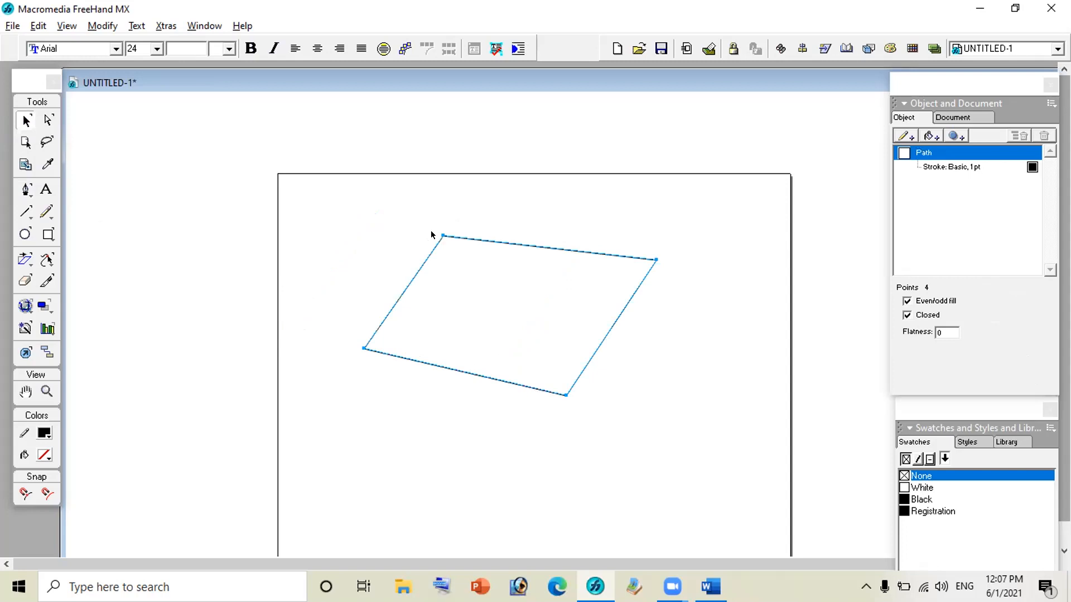
- Nudge the figure's upper-left corner point straight up to about y 753 with the Subselect tool
left_click(46, 121)
left_click(518, 244)
key("Up")
key("Up")
key("Up")
key("Up")
key("Up")
key("Up")
key("Up")
key("Up")
key("Up")
key("Up")
key("Up")
key("Up")
key("Up")
key("Up")
key("Up")
key("Up")
key("Up")
key("Up")
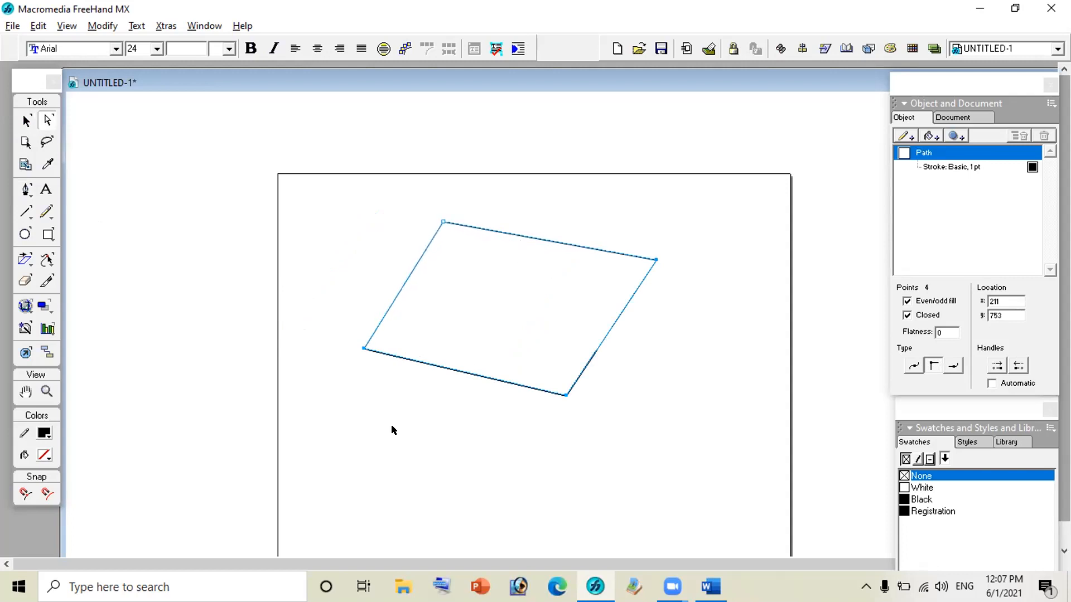
- Nudge the figure's lower-left corner point up and left to about x 105, y 598
left_click(362, 348)
left_click(25, 120)
left_click(329, 344)
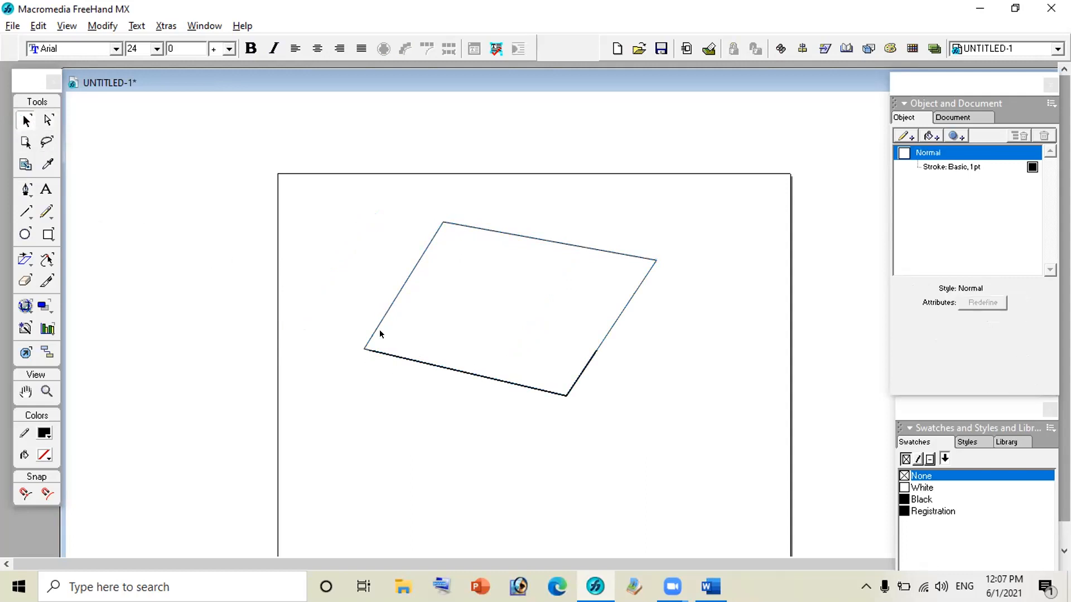
left_click(373, 350)
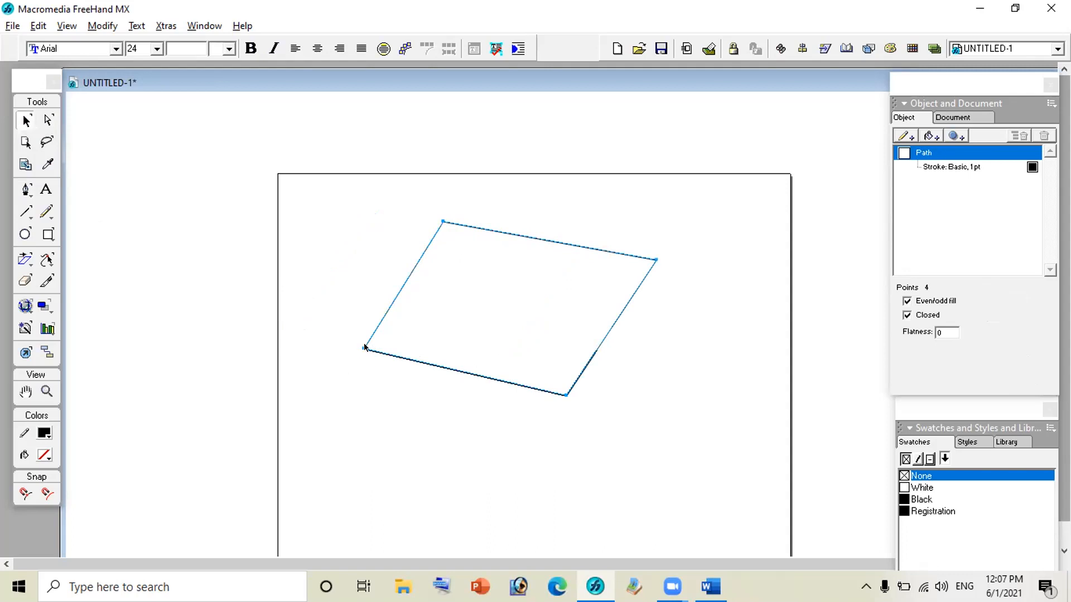
left_click(361, 347)
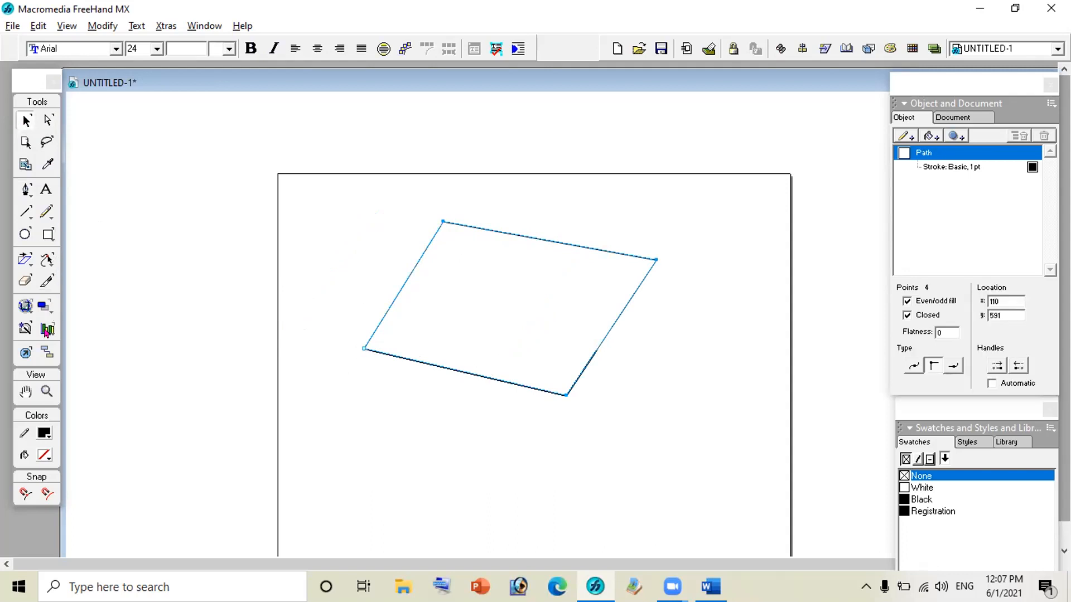
left_click(47, 392)
left_click(362, 341)
left_click(27, 120)
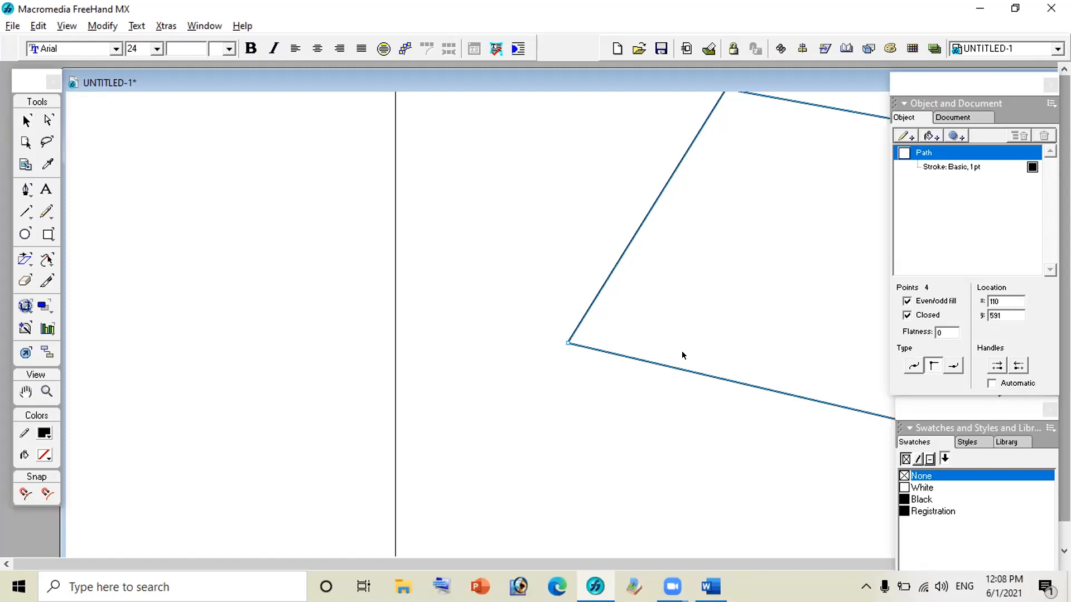
key("Up")
key("Up")
key("Up")
key("Up")
key("Up")
key("Up")
key("Up")
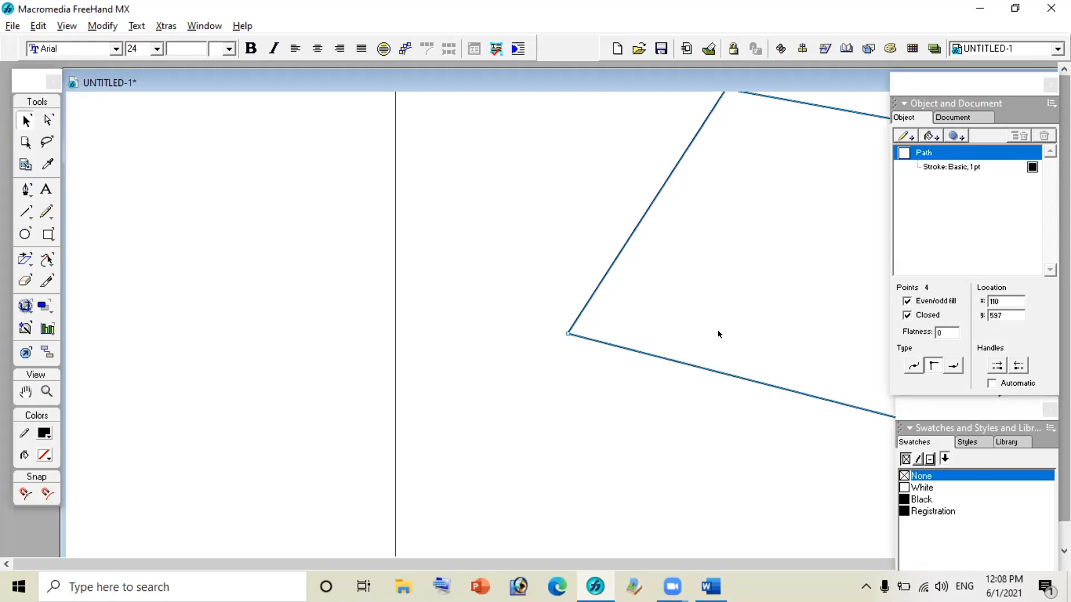
key("Left")
key("Left")
key("Left")
key("Left")
key("Left")
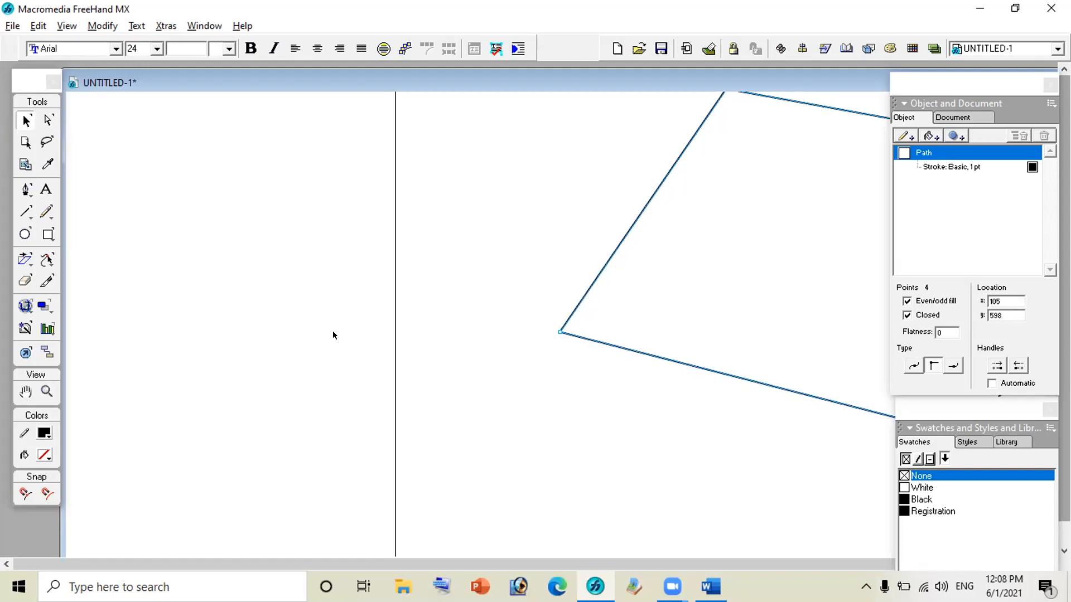
- Nudge the figure's upper-right corner point straight down to about y 690 so the shape resembles a parallelogram
left_click(47, 392)
left_click(601, 286, "alt")
key("h")
left_click_drag(654, 232, 482, 224)
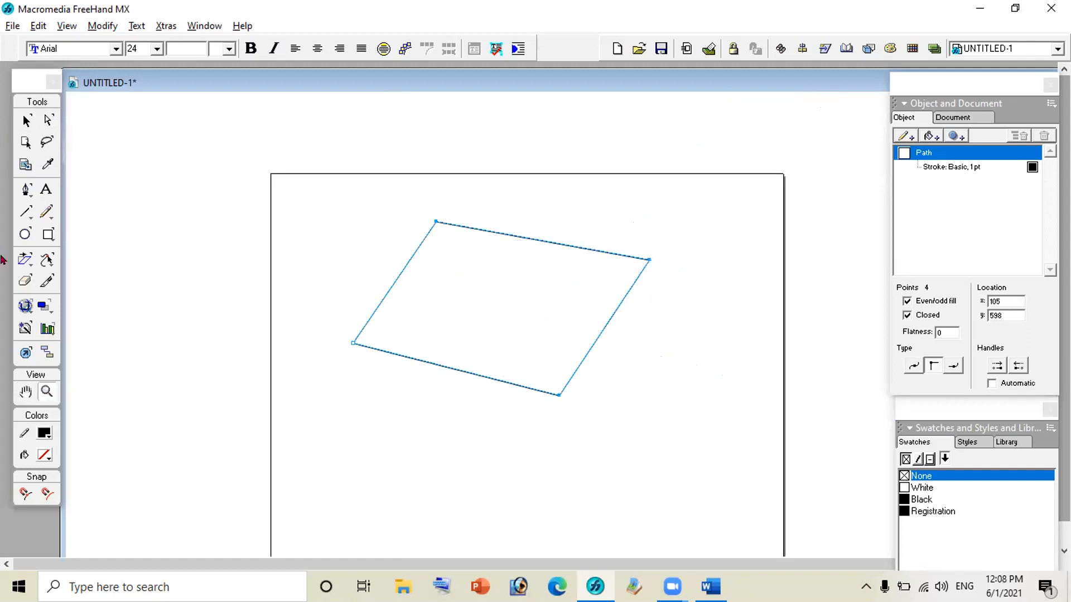
key("v")
left_click(647, 261)
key("Down")
key("Down")
key("Down")
key("Down")
key("Down")
key("Down")
key("Down")
key("Down")
key("Down")
key("Down")
key("Down")
key("Down")
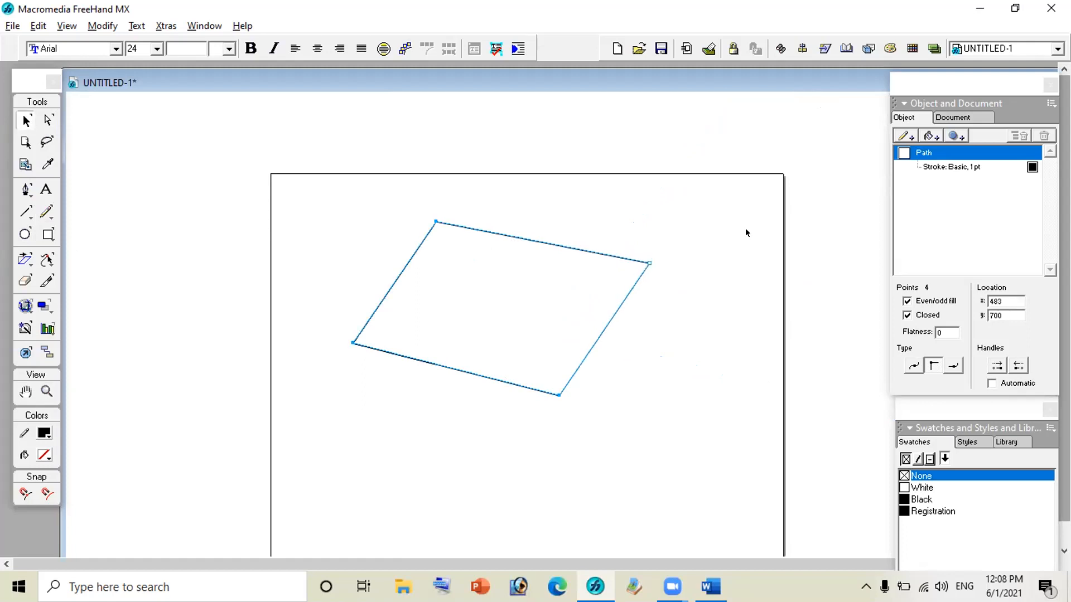
key("Down")
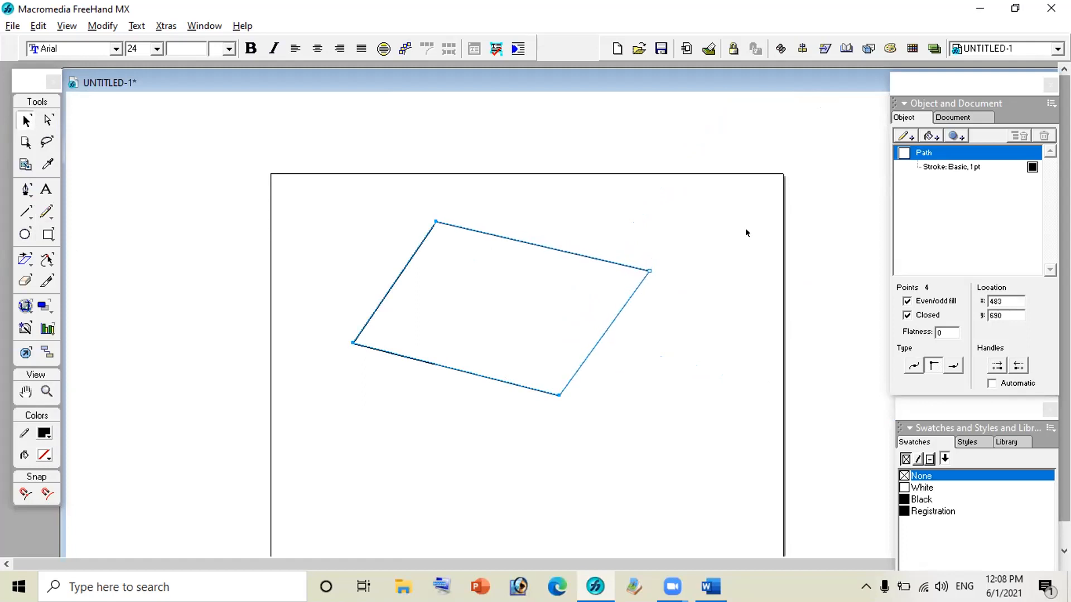
- Set the parallelogram's stroke width to 6 pt and shift it slightly down and to the left
left_click(581, 363)
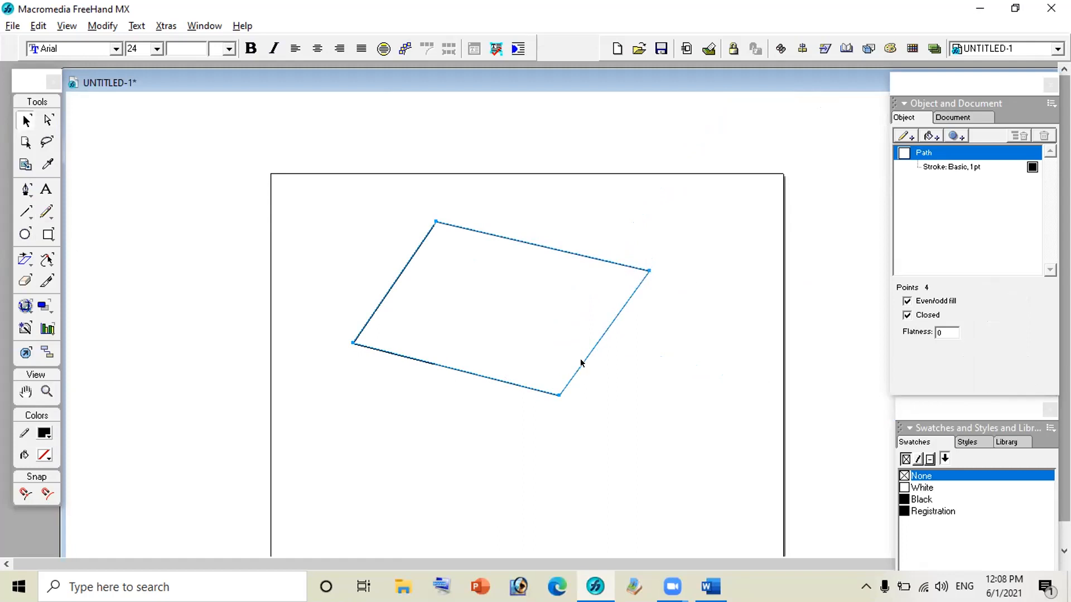
left_click(420, 251)
left_click(414, 252)
left_click(949, 167)
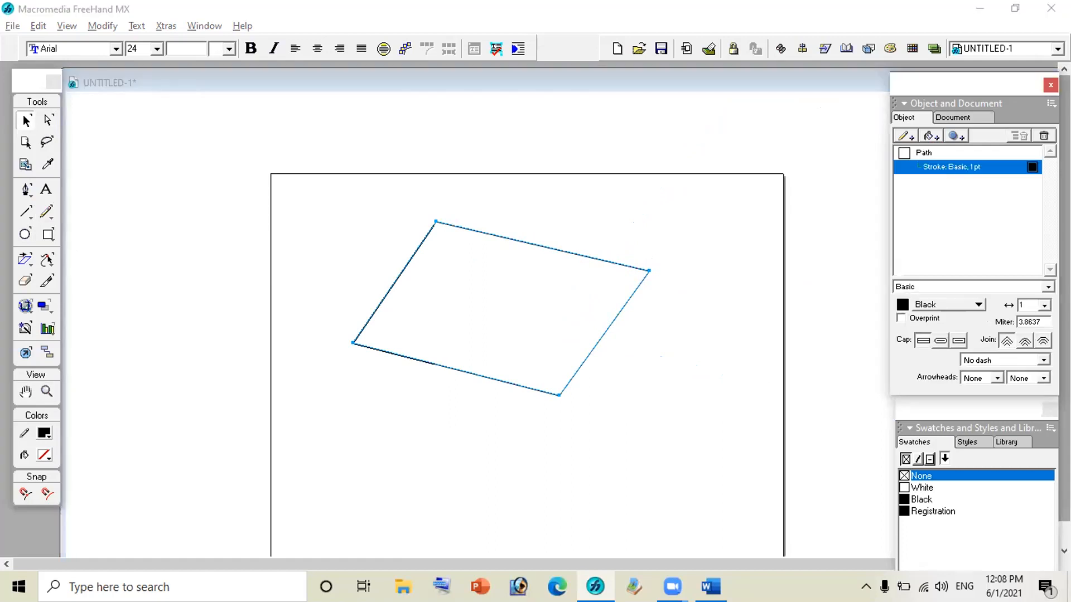
left_click(1044, 304)
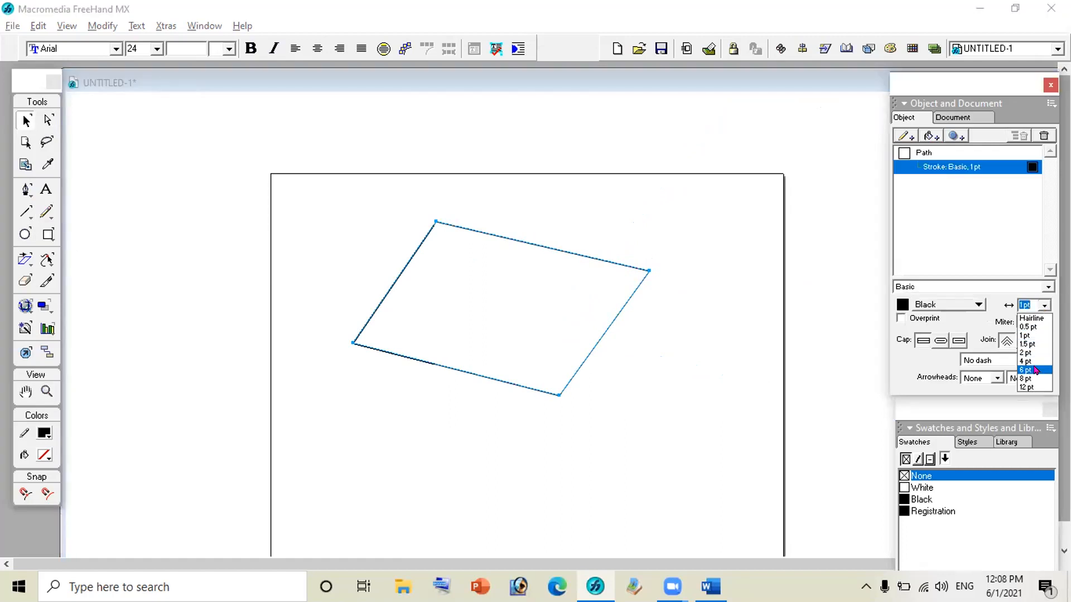
left_click(807, 331)
left_click(629, 403)
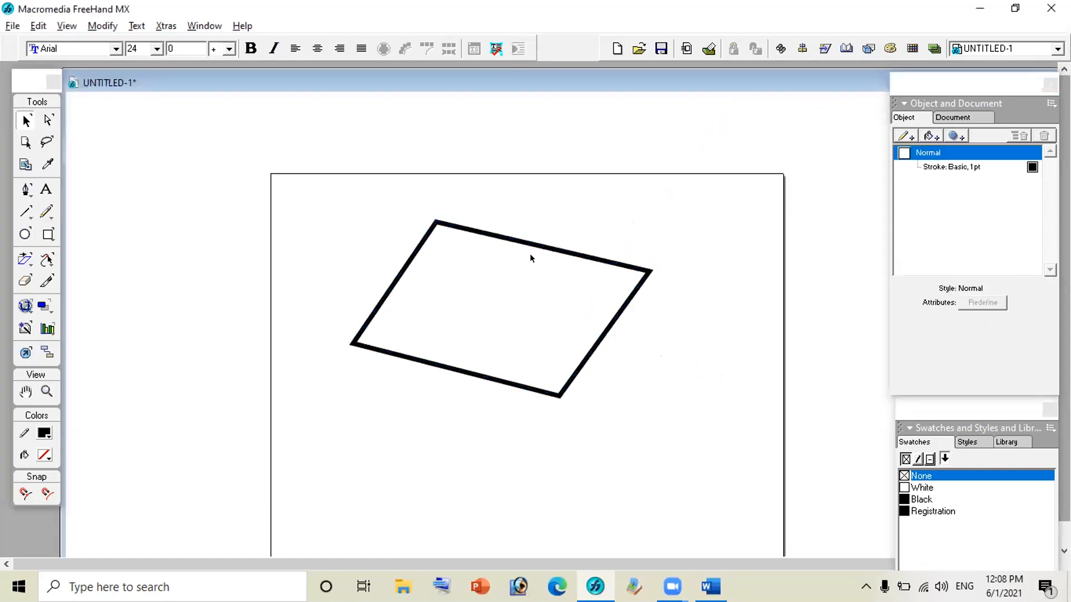
left_click_drag(533, 245, 513, 263)
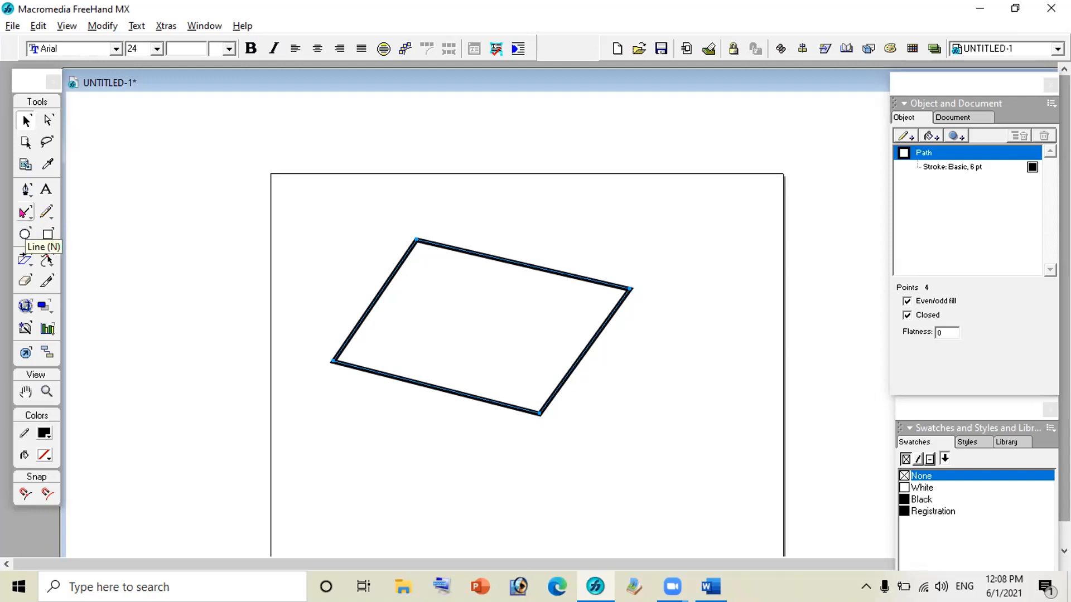
left_click(26, 190)
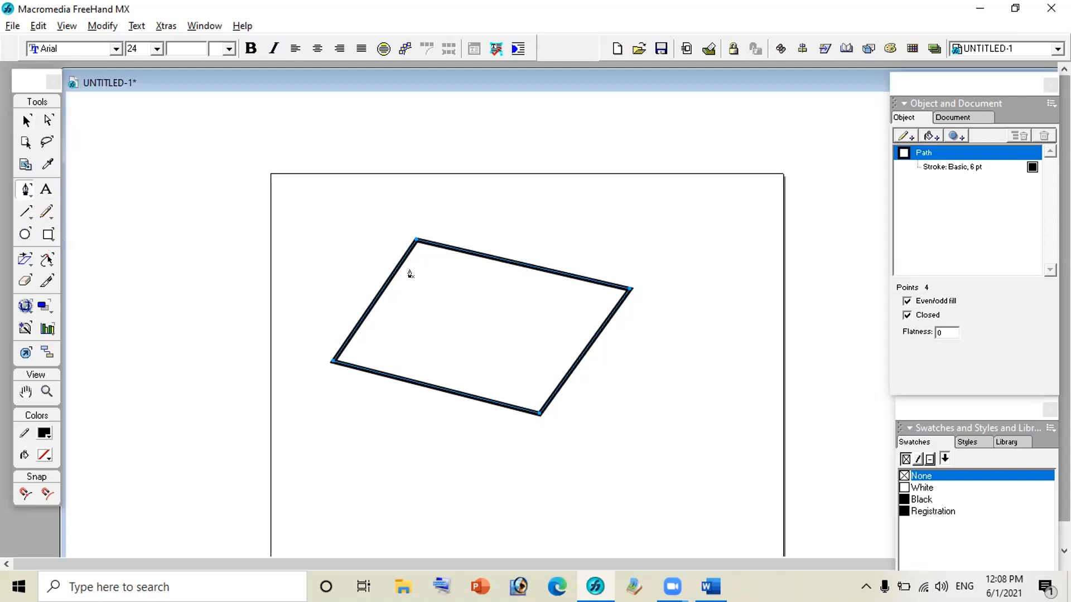
left_click(417, 241)
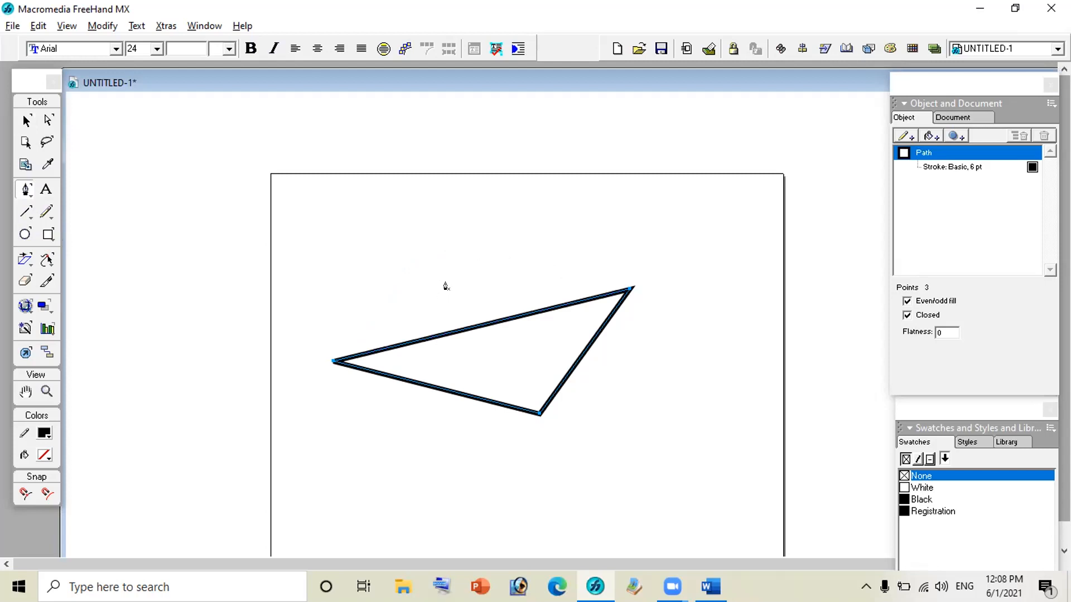
key("ctrl+z")
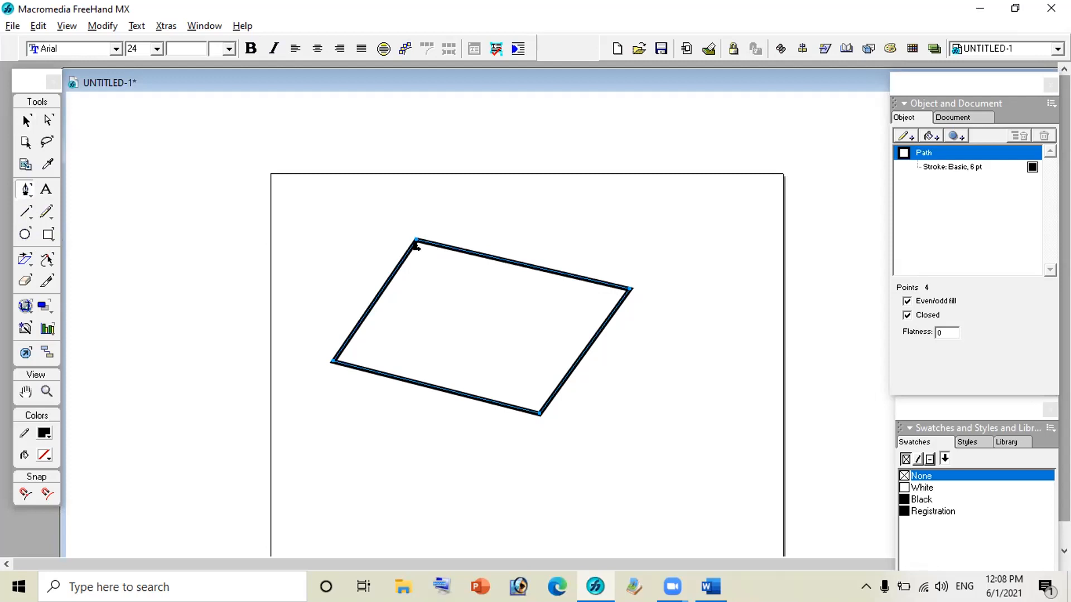
left_click_drag(416, 246, 435, 263)
key("ctrl+z")
- Draw a diagonal from the parallelogram's upper-left corner to its lower-right corner, and nudge its upper end up to about y 728, onto the corner
left_click(416, 246)
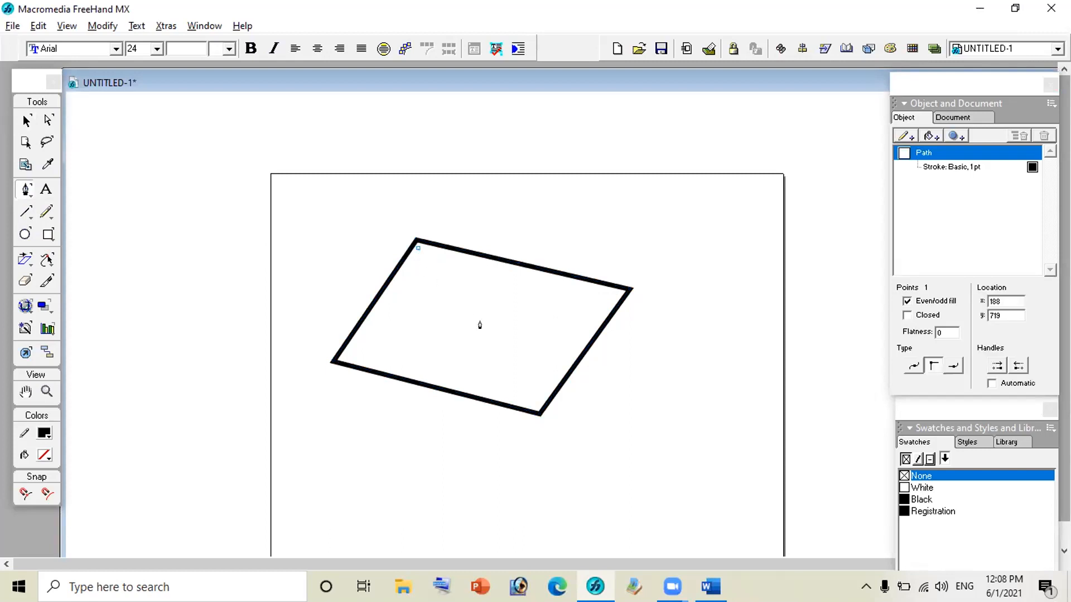
left_click(537, 416)
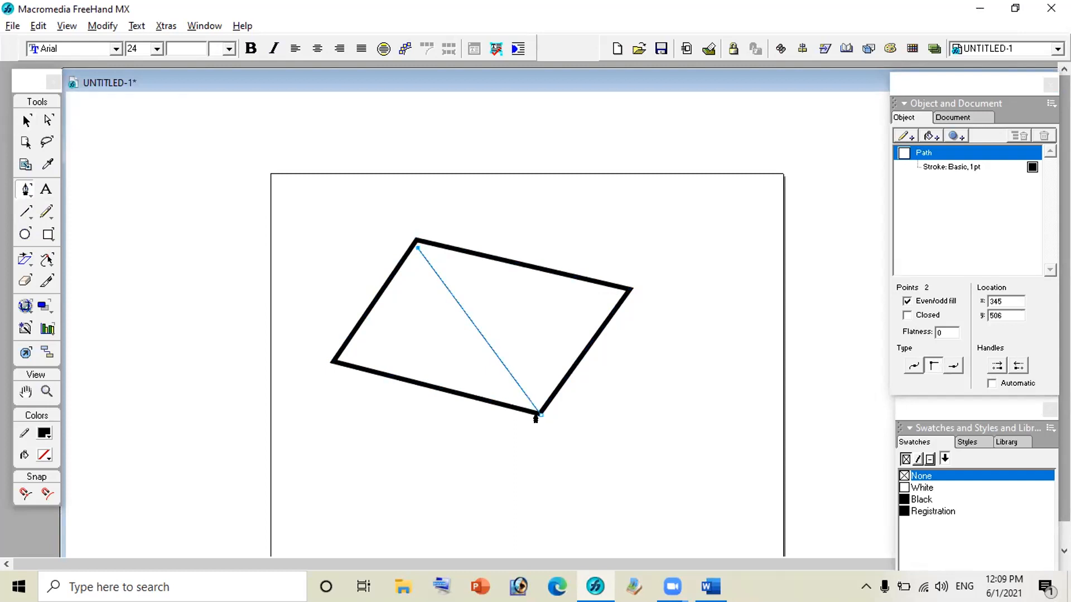
left_click(26, 120)
left_click(416, 244)
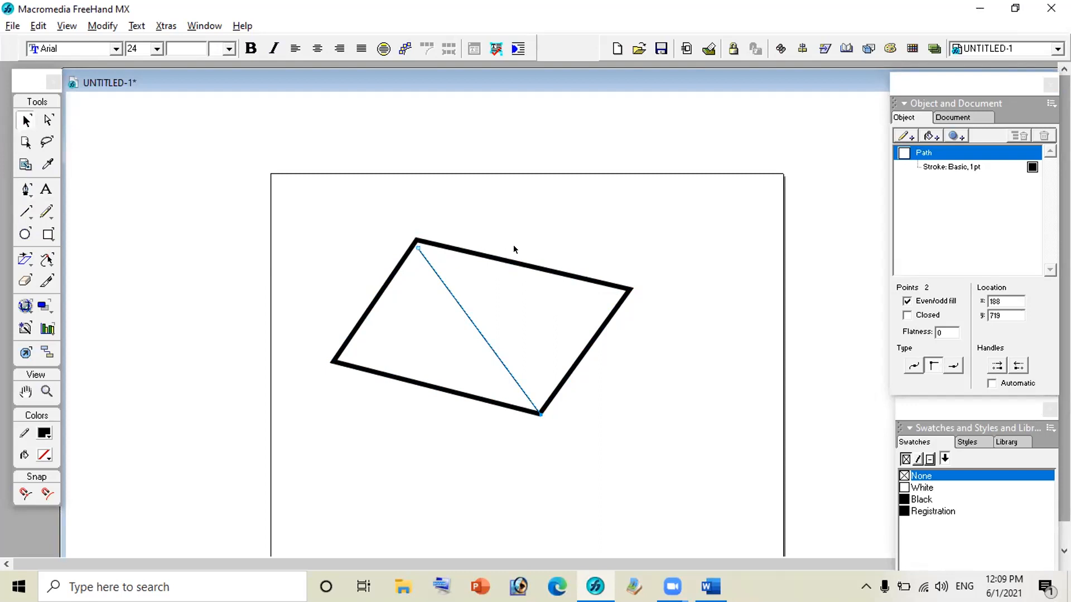
key("Up")
key("Up")
key("Up")
key("Up")
key("Up")
key("Up")
key("Up")
key("Up")
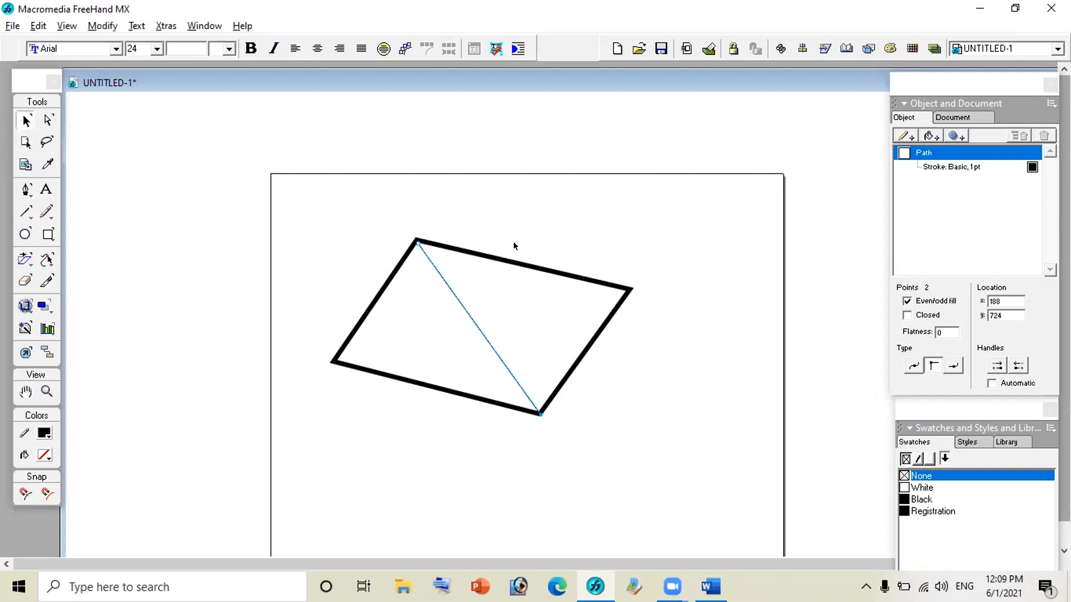
key("Up")
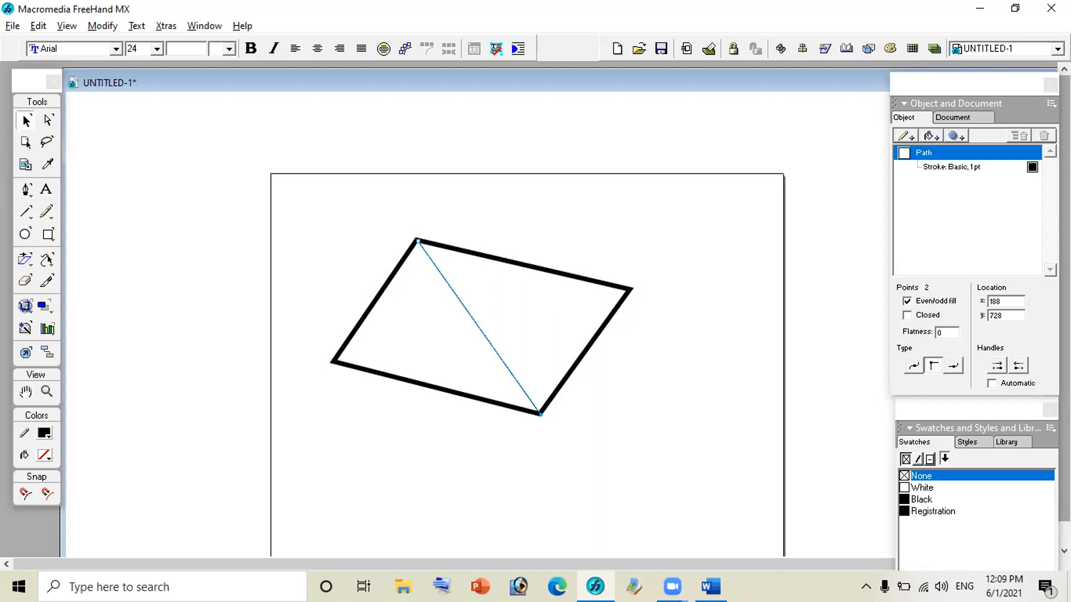
- Set the diagonal's stroke width to 6 pt and keep its dash pattern at No dash
left_click(958, 167)
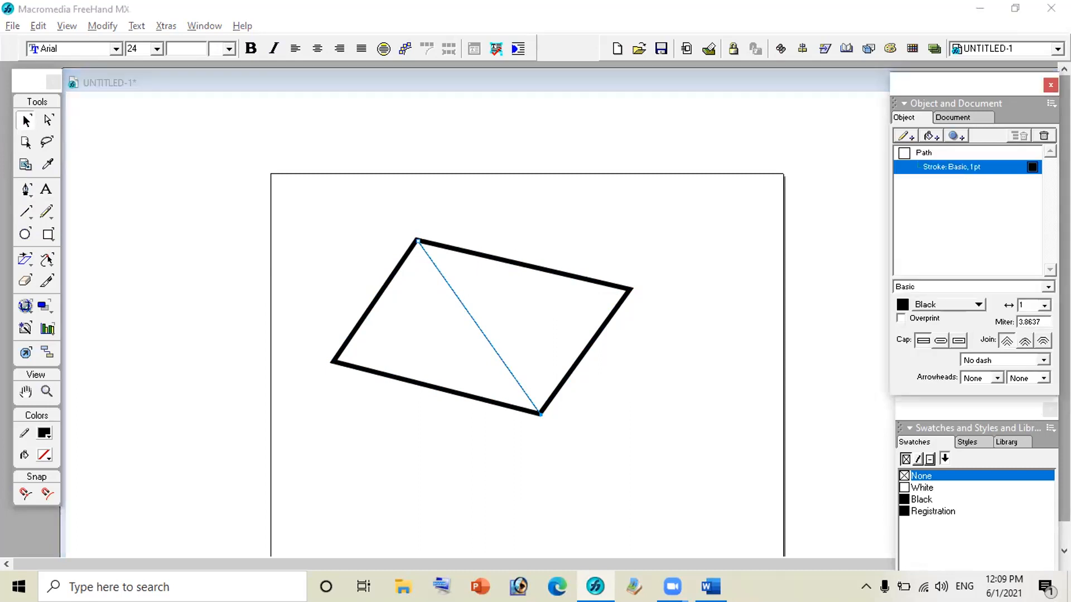
left_click(1044, 305)
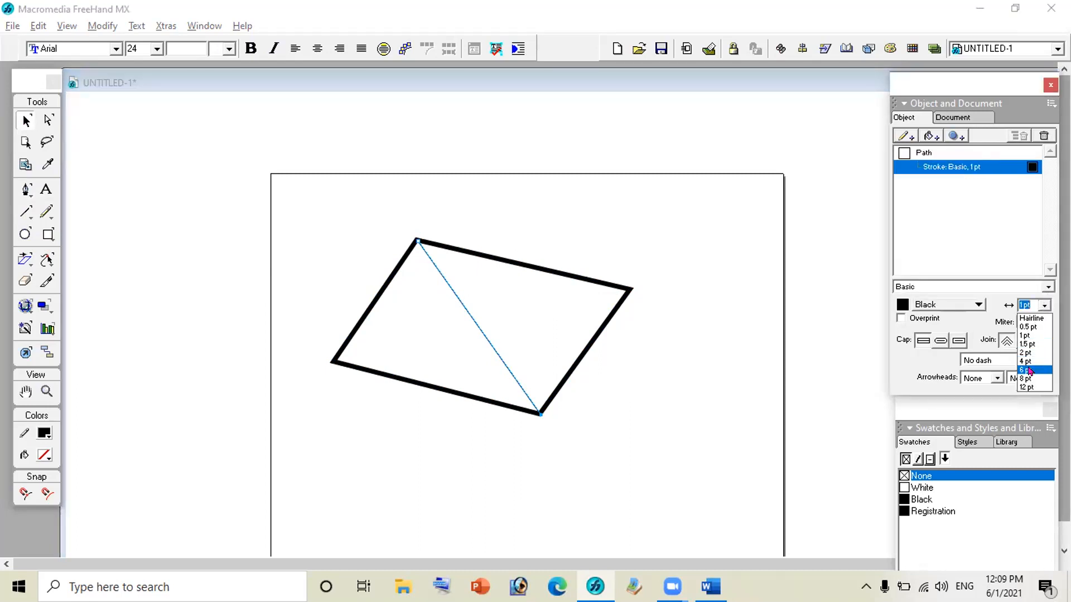
left_click(1032, 371)
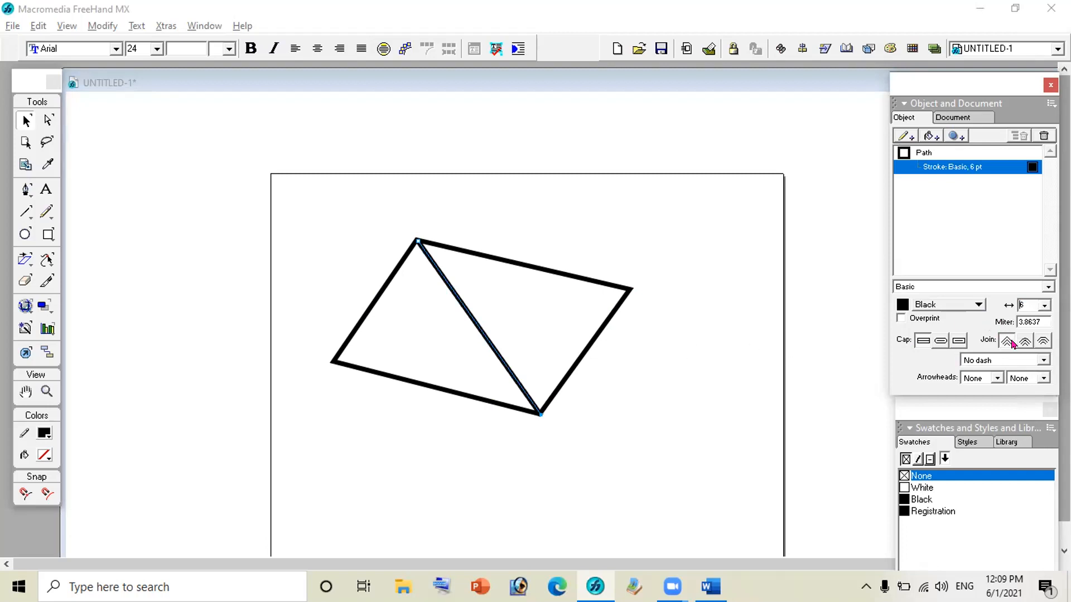
left_click(1044, 359)
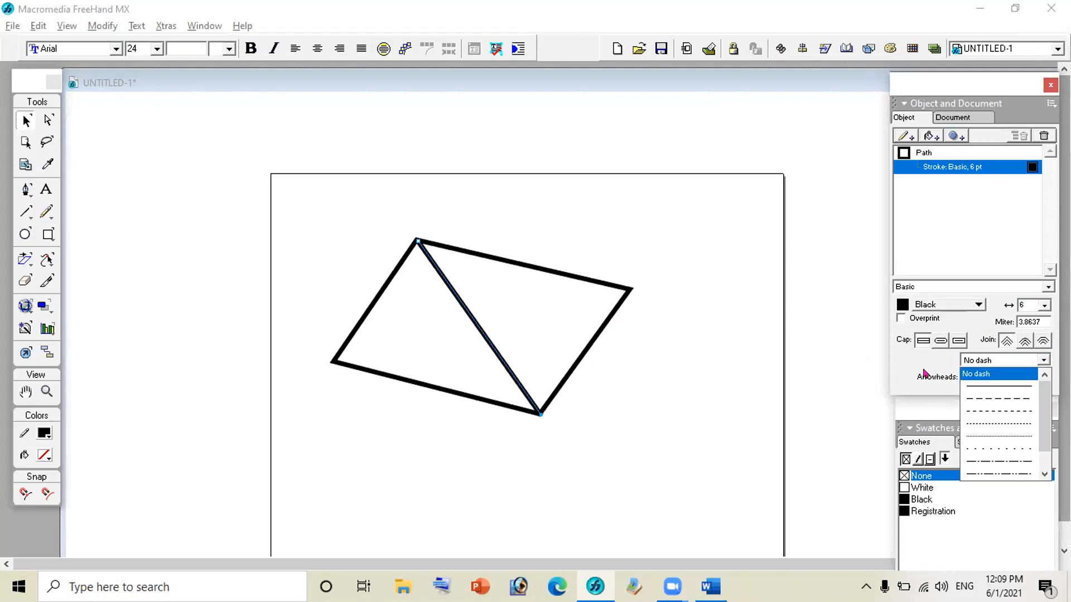
left_click(1004, 374)
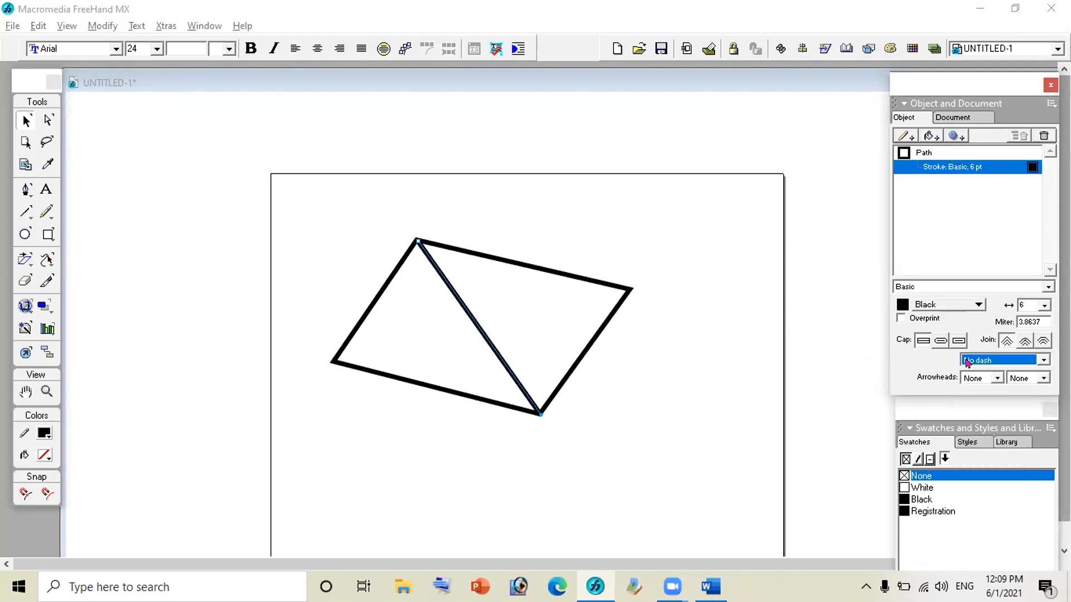
- Give the diagonal a short-dash pattern and set its stroke width to 4 pt
left_click(1043, 360)
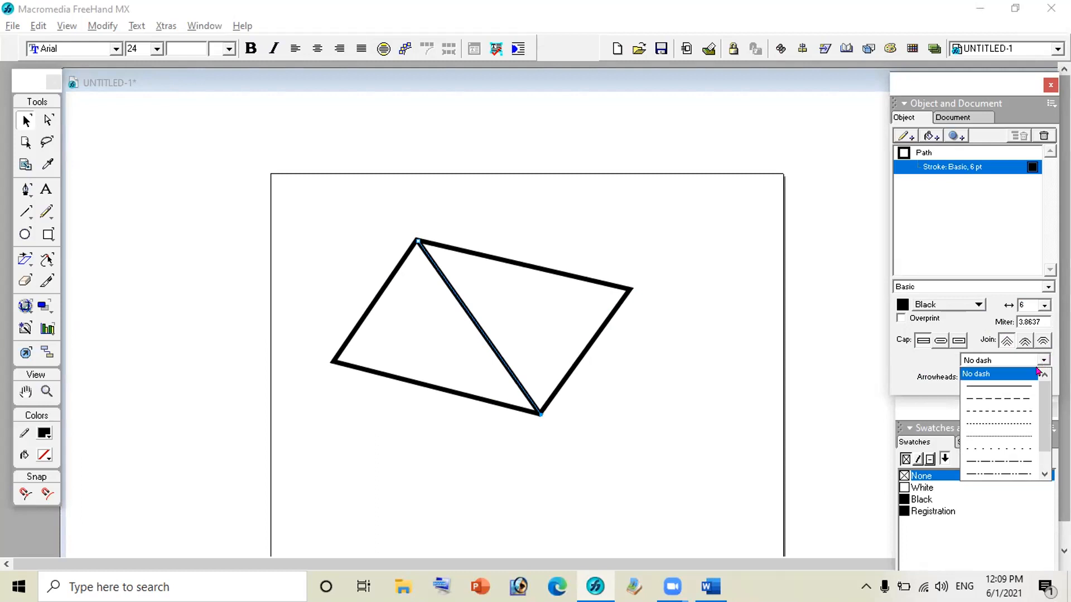
left_click(982, 412)
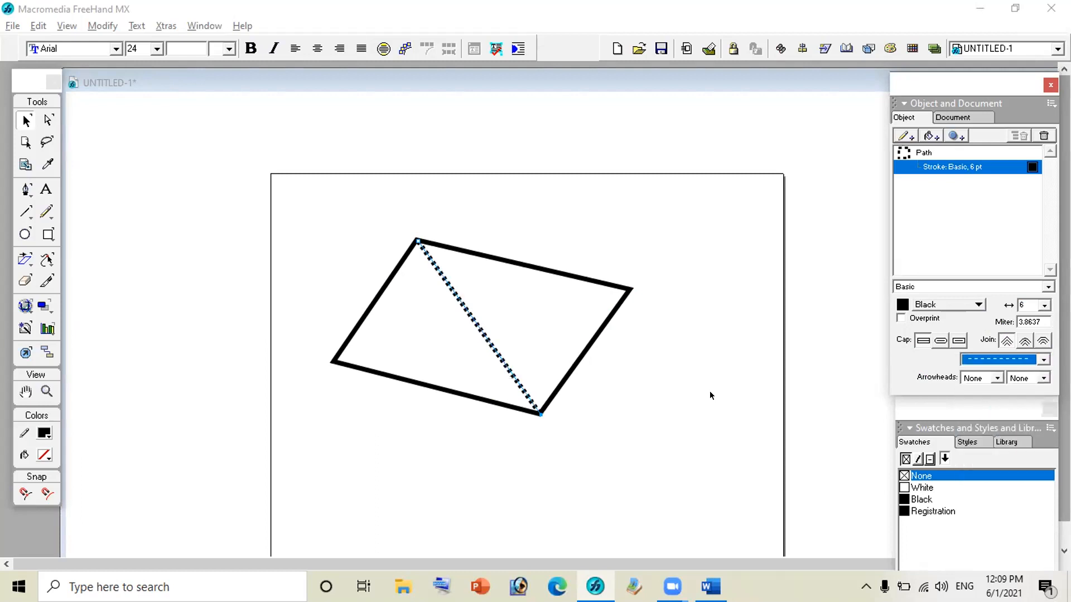
left_click(1044, 305)
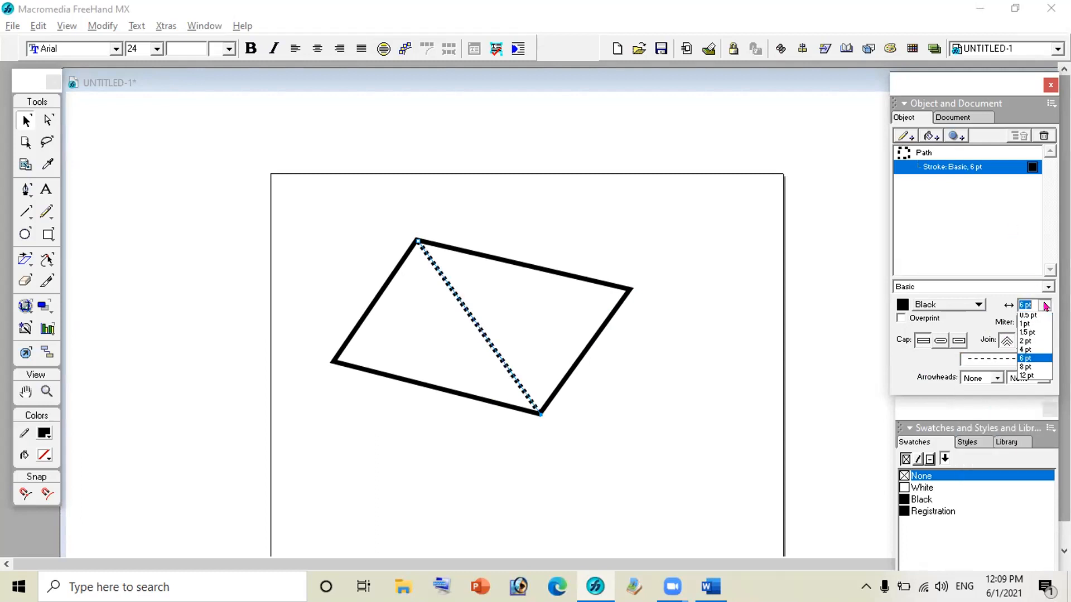
left_click(1026, 361)
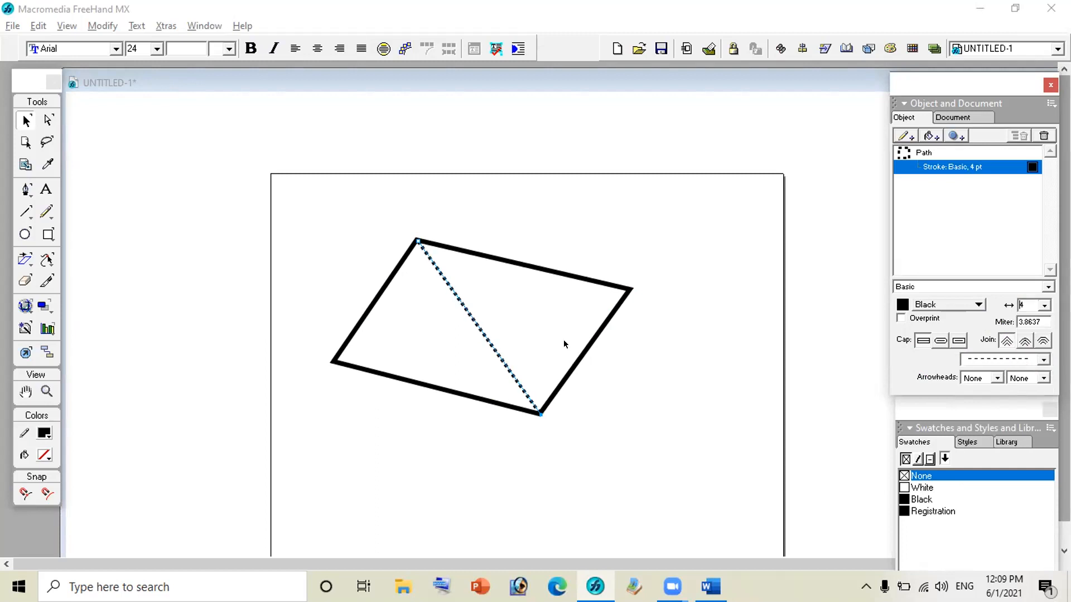
left_click(653, 369)
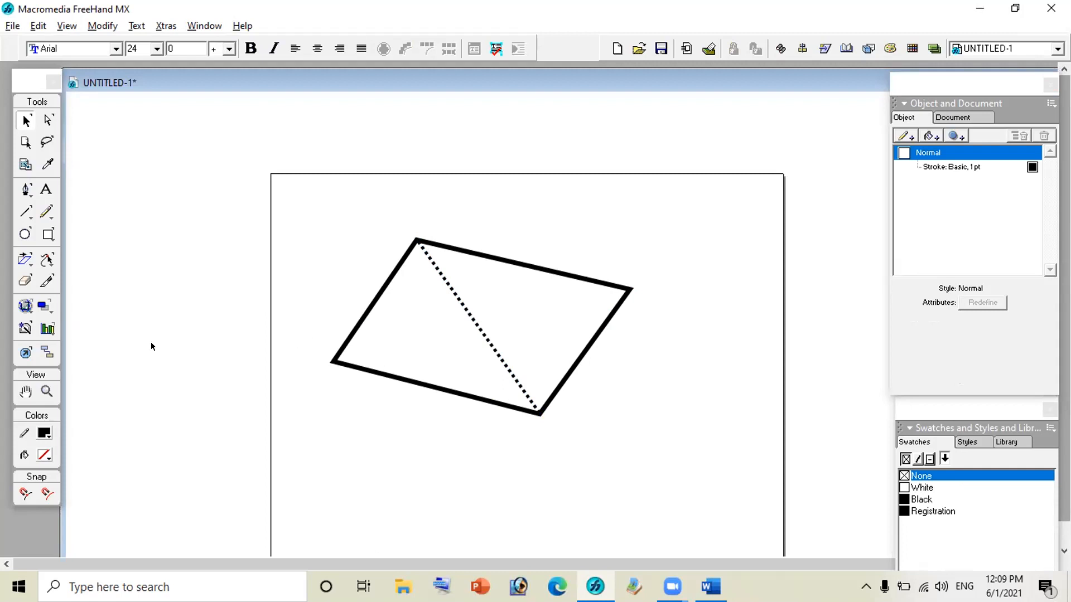
- Add the text "60" in Arial 48 pt and place it inside the parallelogram's lower-left corner
left_click(46, 190)
left_click(361, 237)
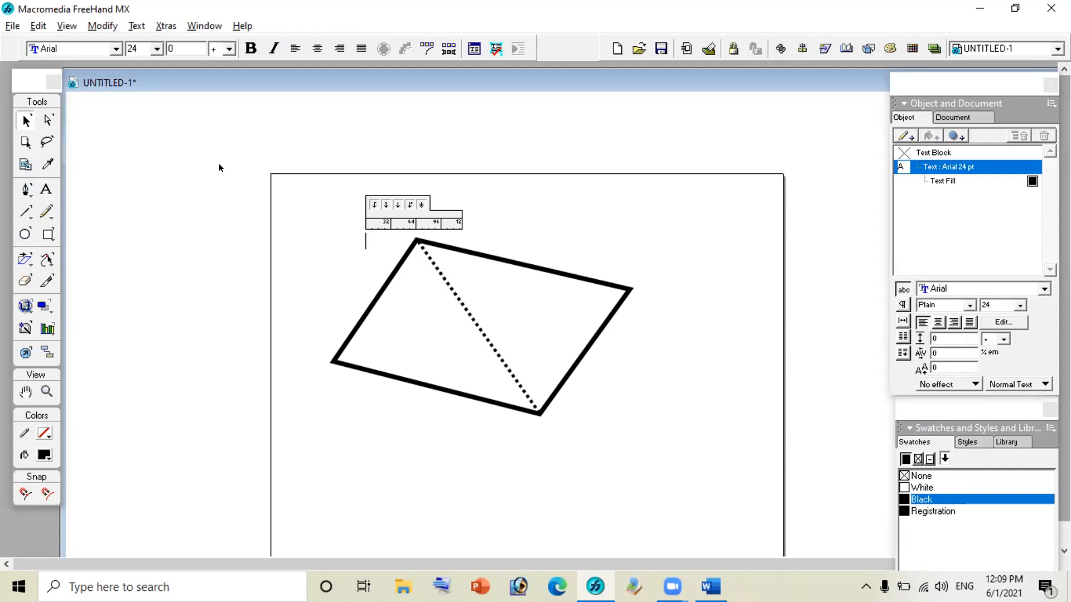
left_click(1020, 306)
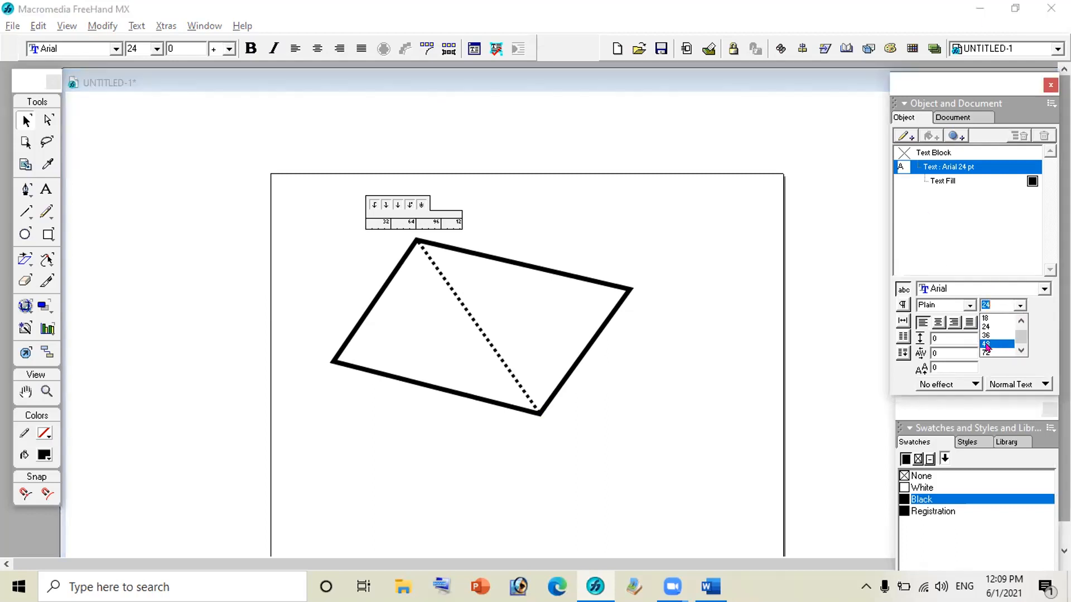
left_click(986, 344)
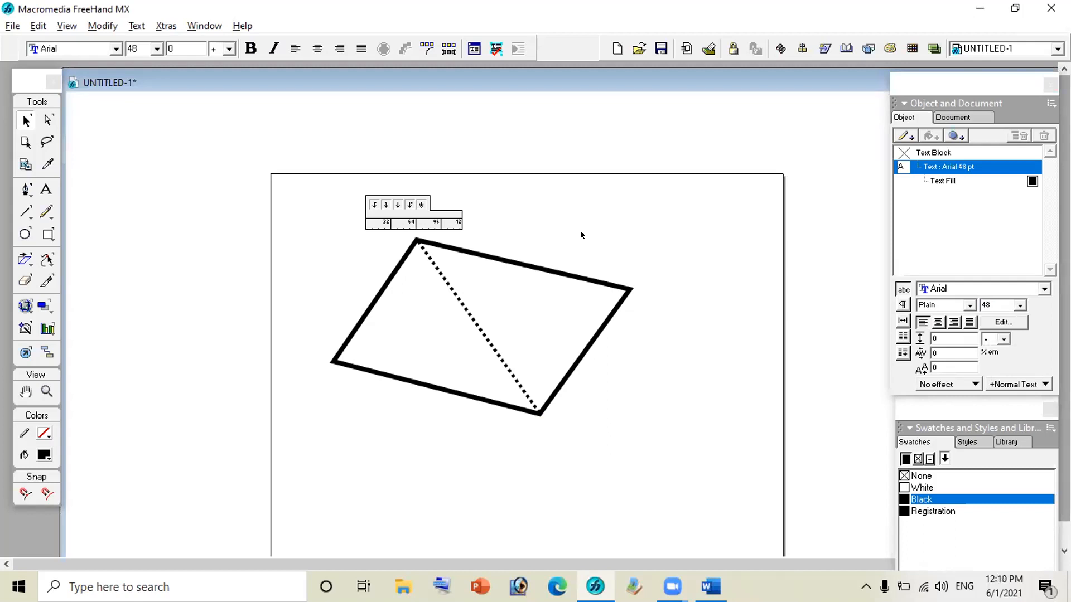
type("60")
left_click(169, 209)
left_click_drag(386, 248, 388, 344)
left_click(368, 392)
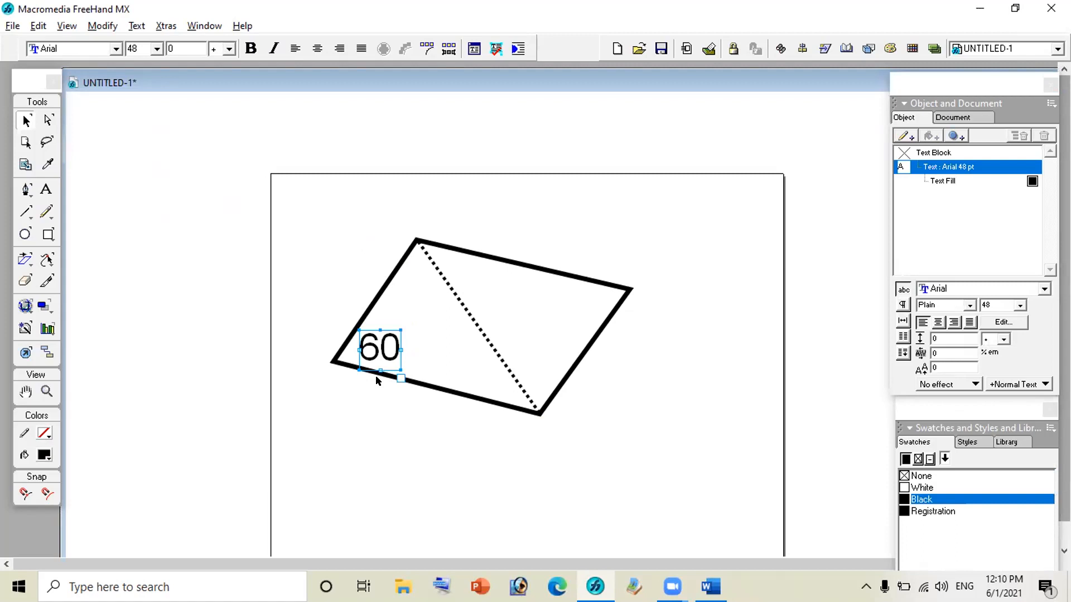
- Add a separate text "0" at 24 pt and place it as a raised degree sign at the upper right of the 60
double_click(394, 345)
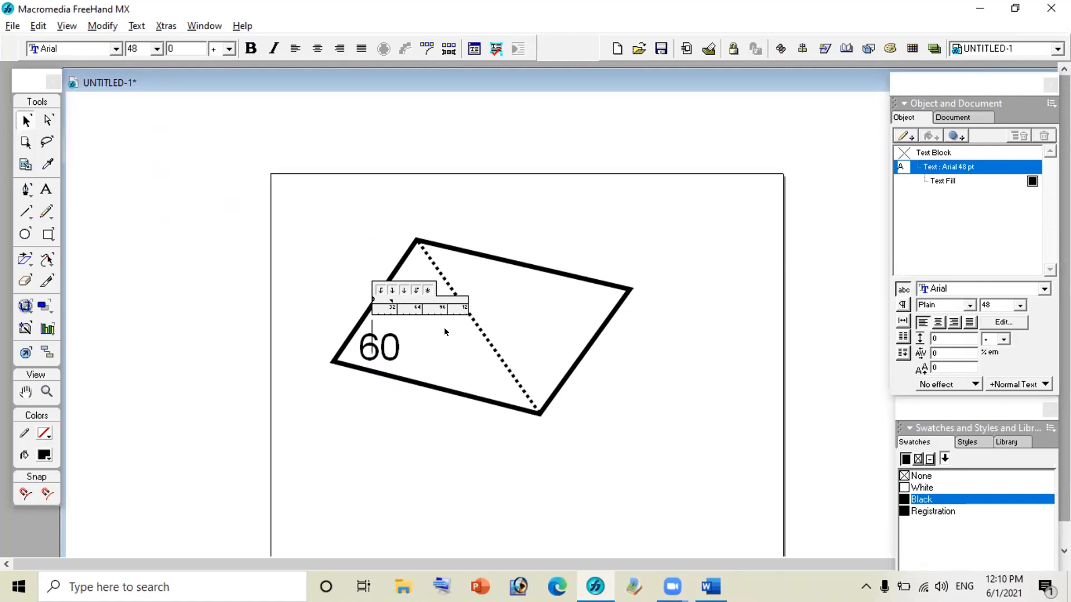
type("0")
left_click(394, 468)
left_click_drag(384, 322, 414, 330)
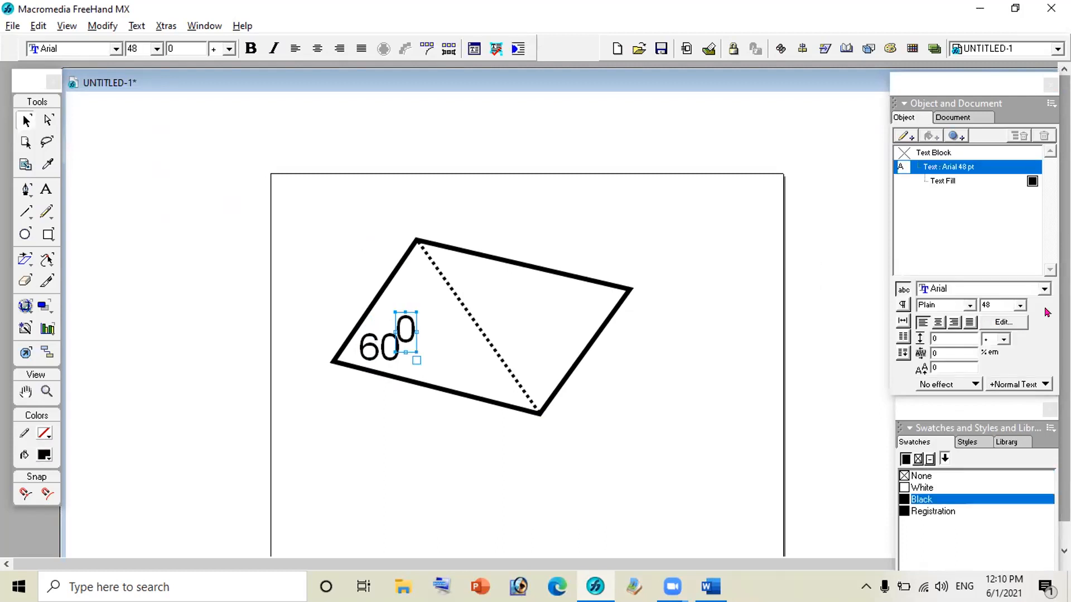
left_click(1020, 305)
left_click(990, 327)
left_click(445, 347)
left_click_drag(395, 320, 399, 334)
left_click_drag(407, 332, 411, 346)
left_click(412, 416)
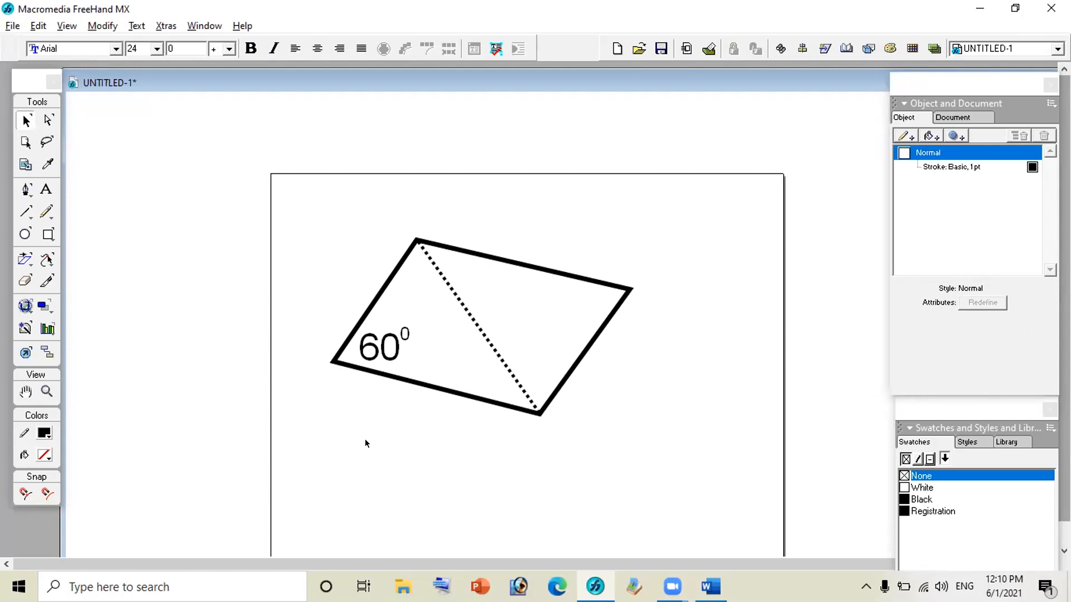
- Copy the 60 label up beside the parallelogram's left side and change the copy's text to "7cm"
left_click(383, 340)
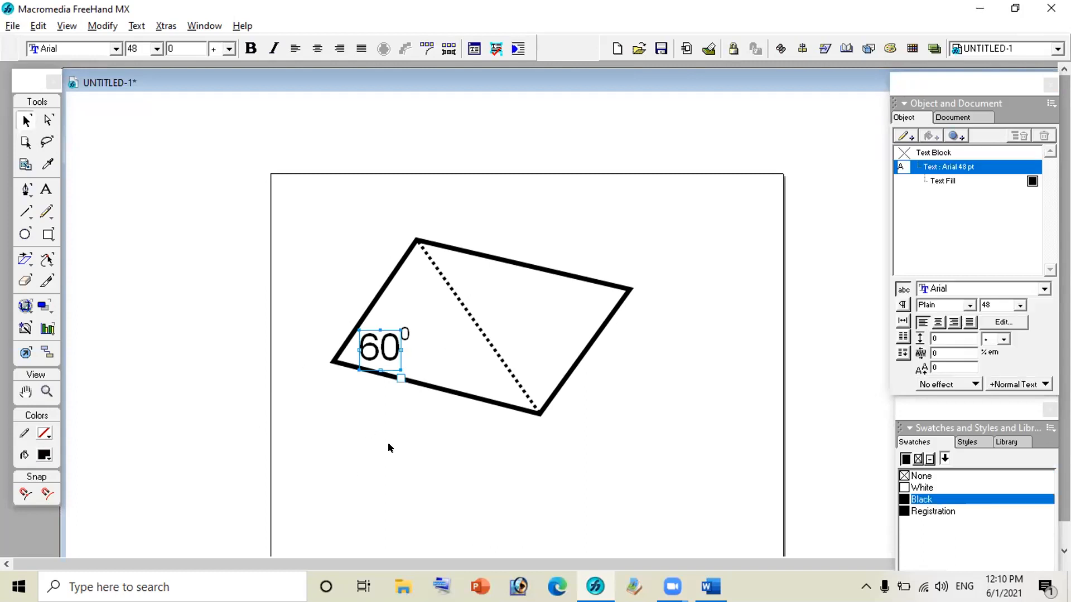
left_click_drag(375, 335, 337, 292)
double_click(349, 293)
key("BackSpace")
key("BackSpace")
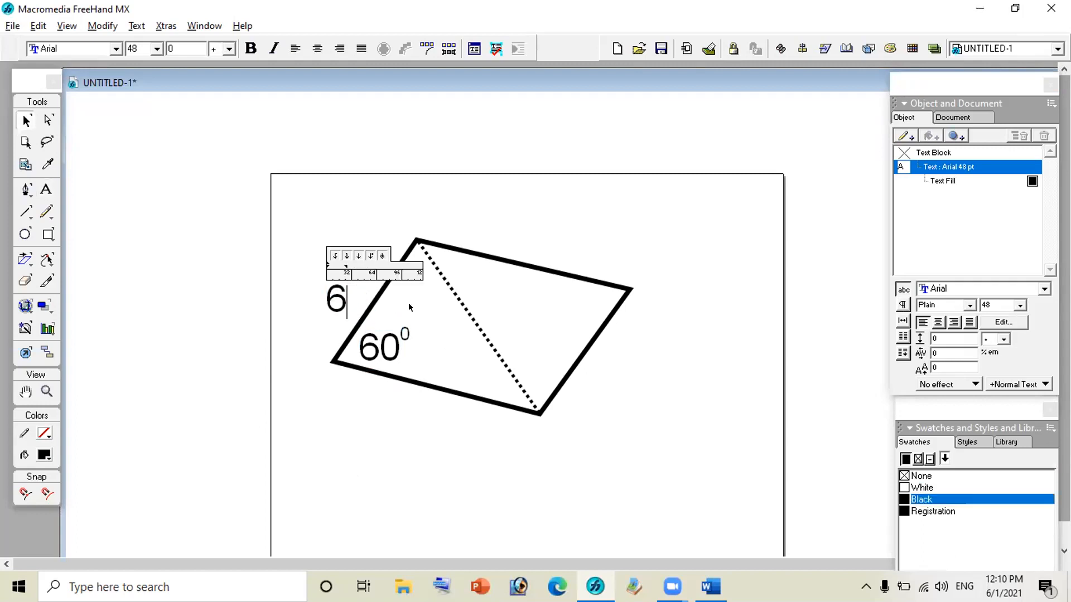
type("7cm")
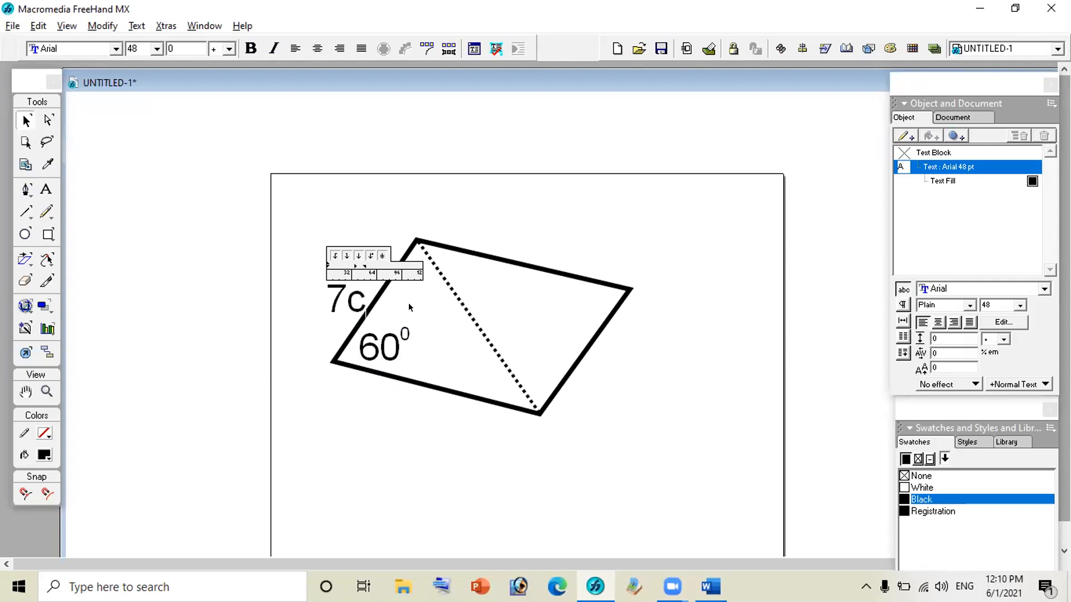
left_click(627, 208)
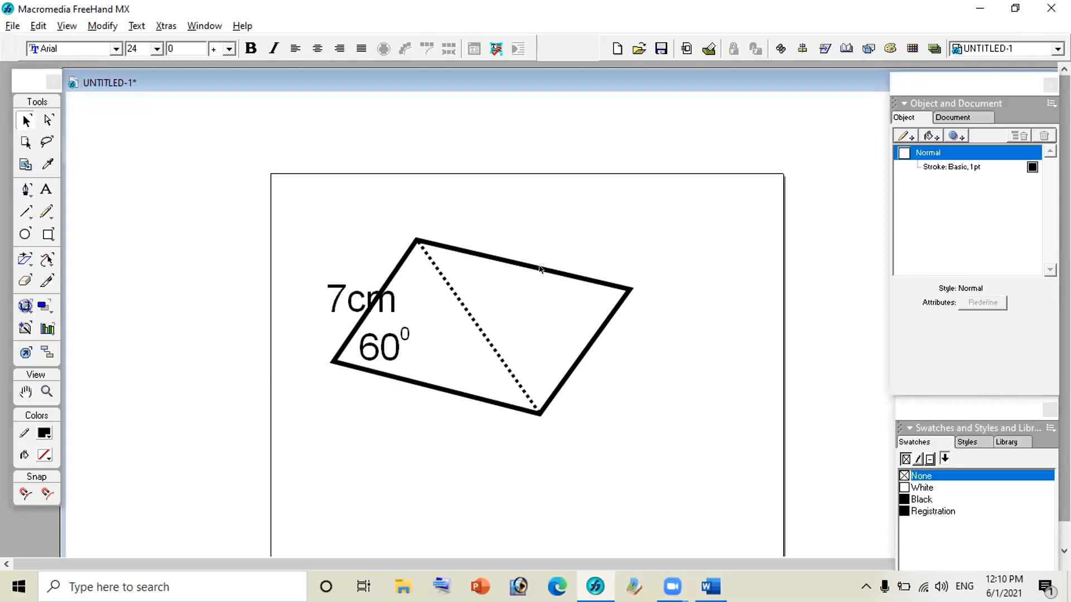
- Rotate the 7cm label parallel to the parallelogram's left side and position it just outside that side
left_click(339, 304)
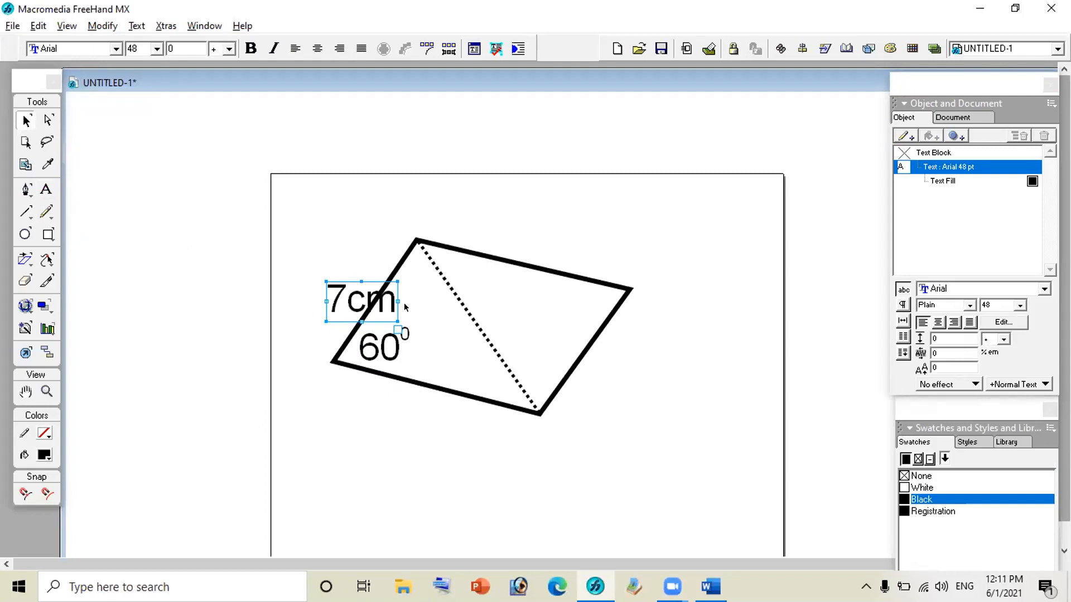
double_click(333, 281)
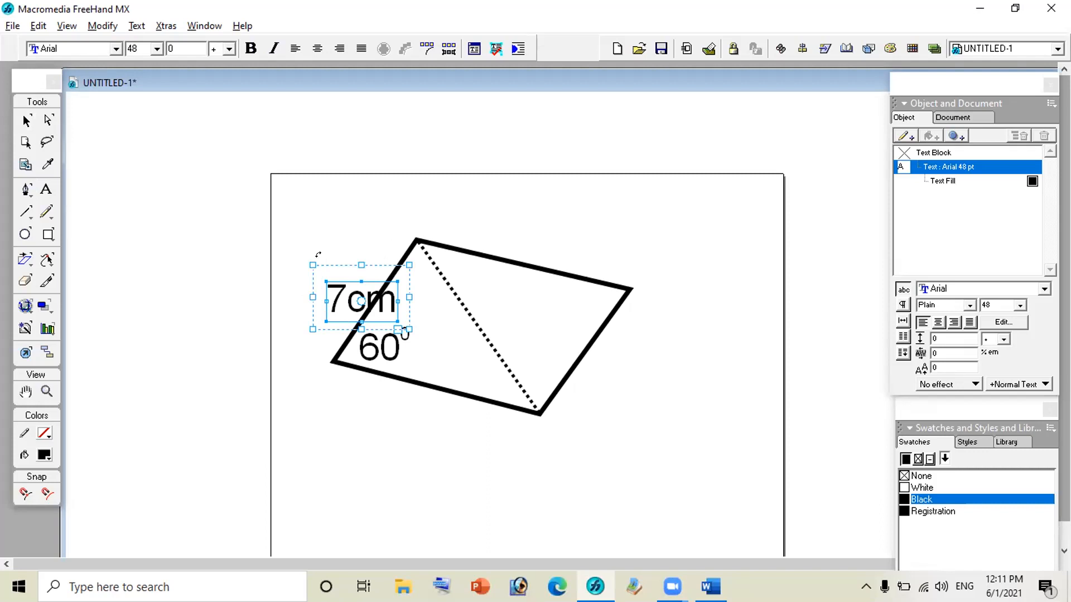
left_click_drag(295, 256, 291, 323)
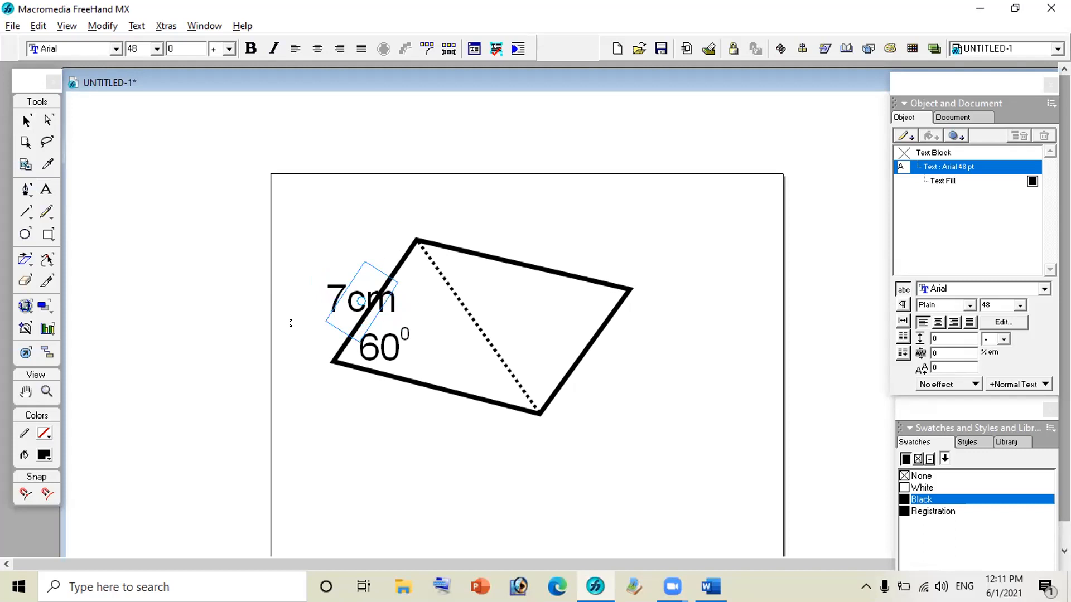
left_click_drag(291, 323, 287, 321)
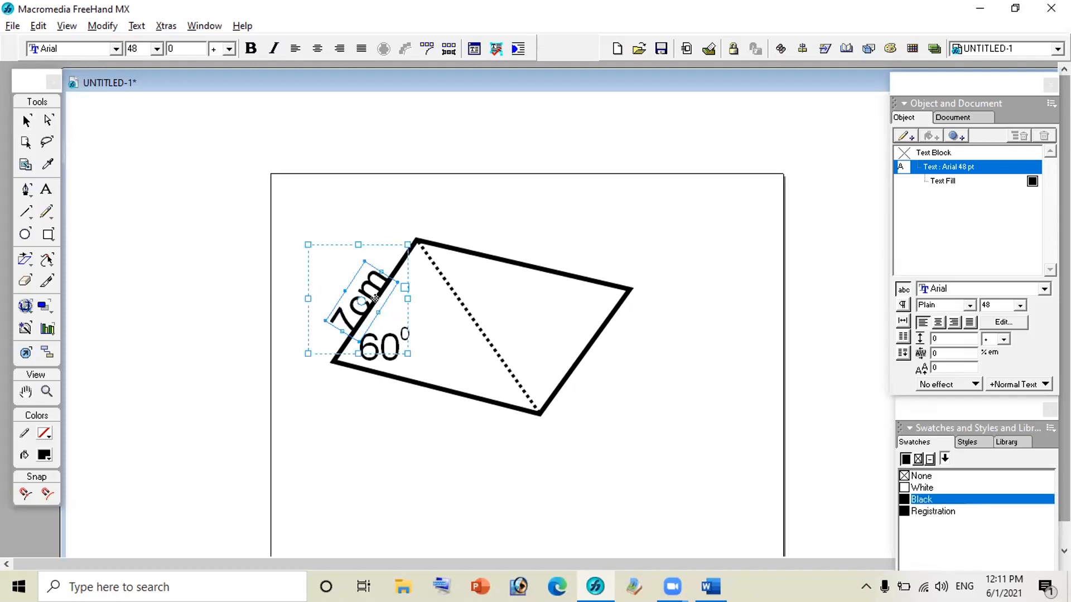
left_click(357, 288)
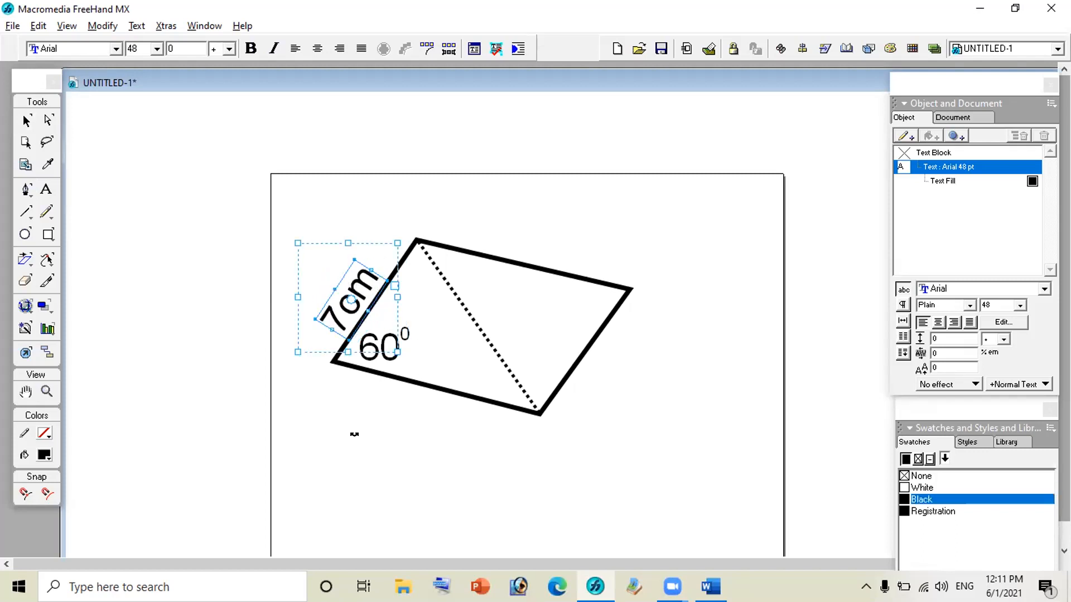
key("Right")
key("Right")
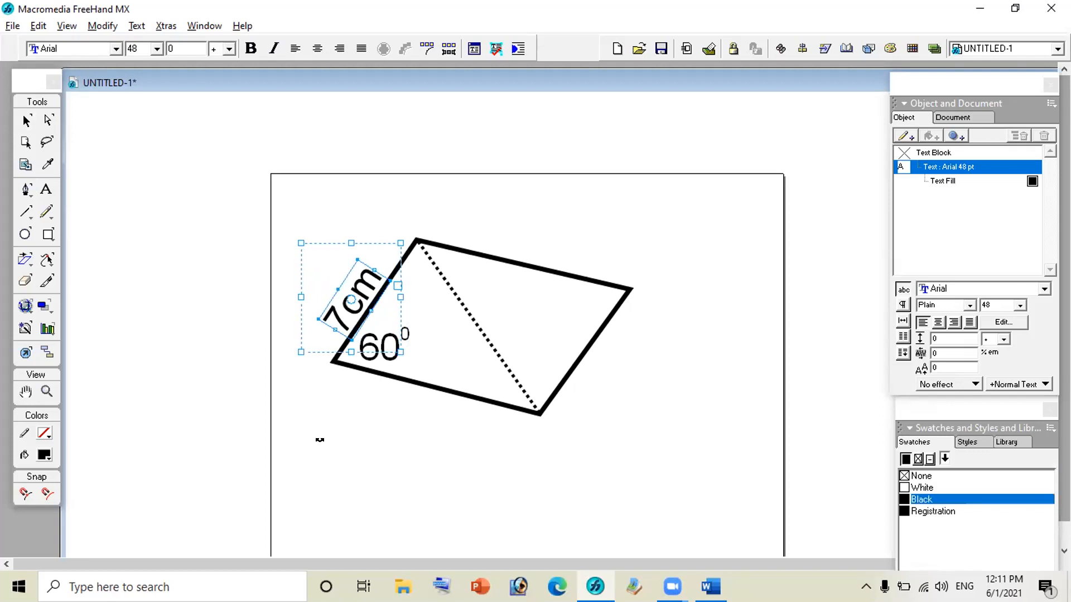
left_click(27, 120)
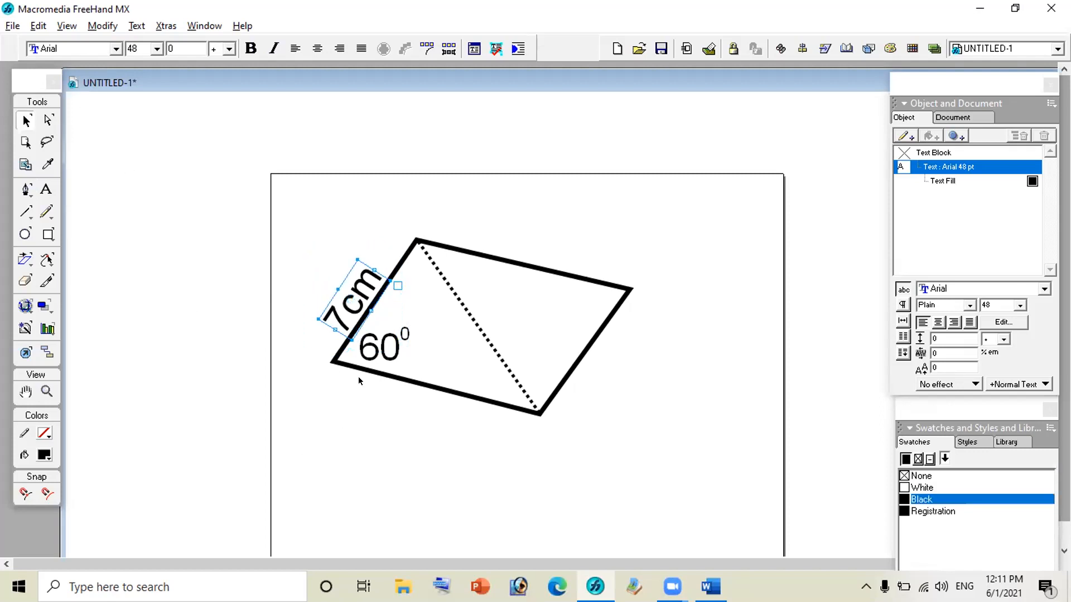
left_click(382, 467)
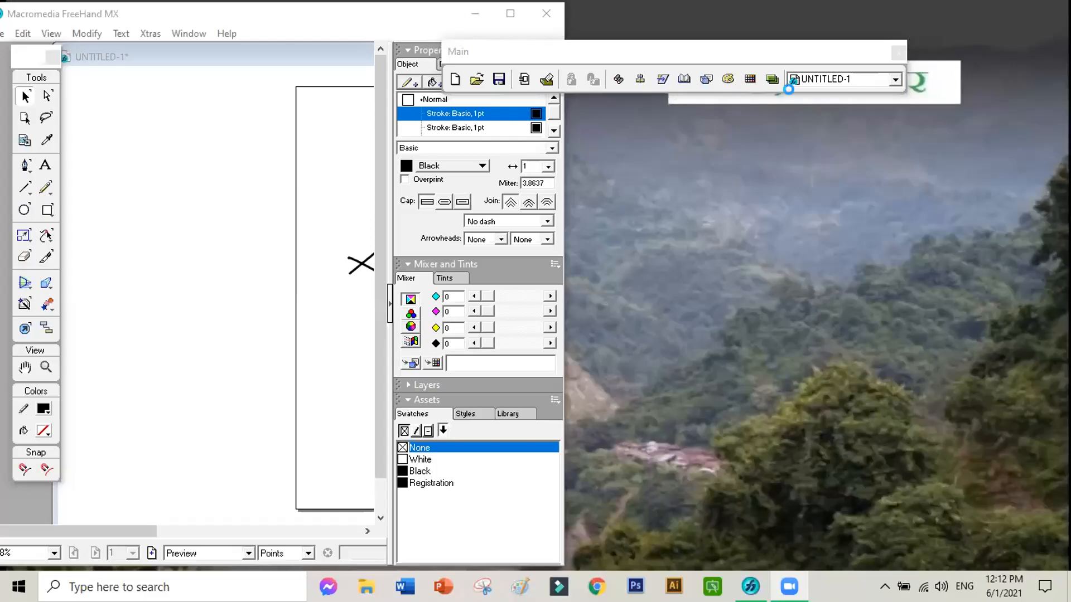
- Maximize the FreeHand window and dock the floating Main toolbar directly beneath the menu bar
left_click(505, 18)
left_click(506, 18)
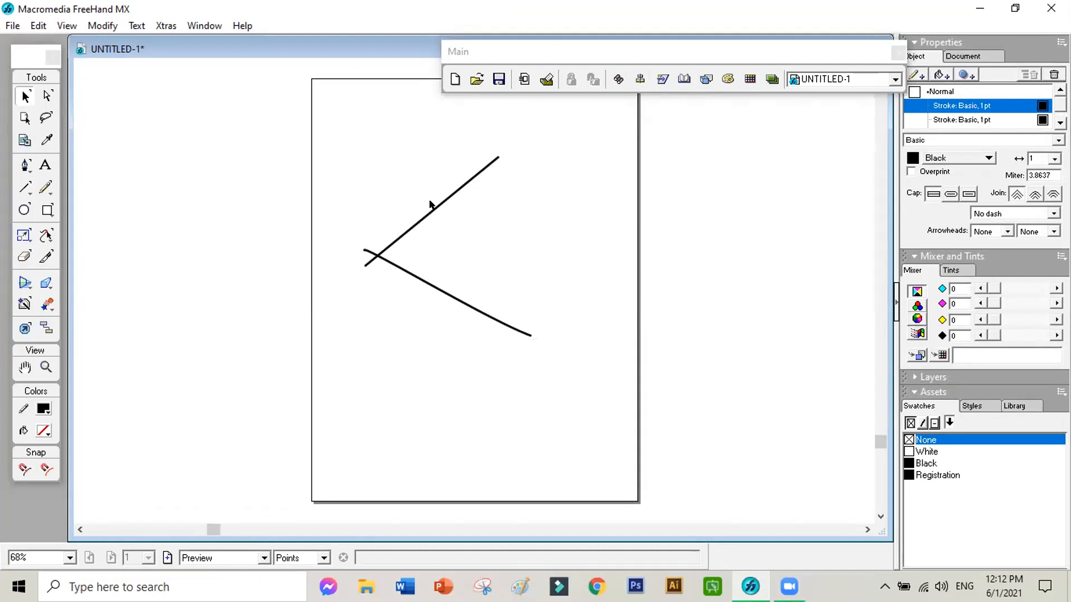
left_click(630, 53)
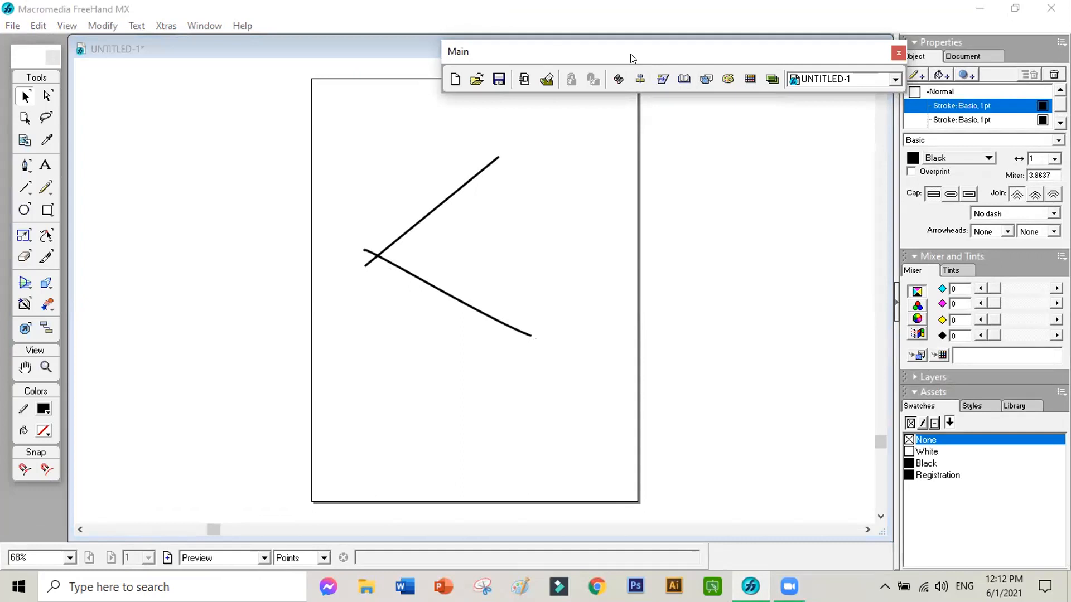
left_click_drag(631, 54, 522, 15)
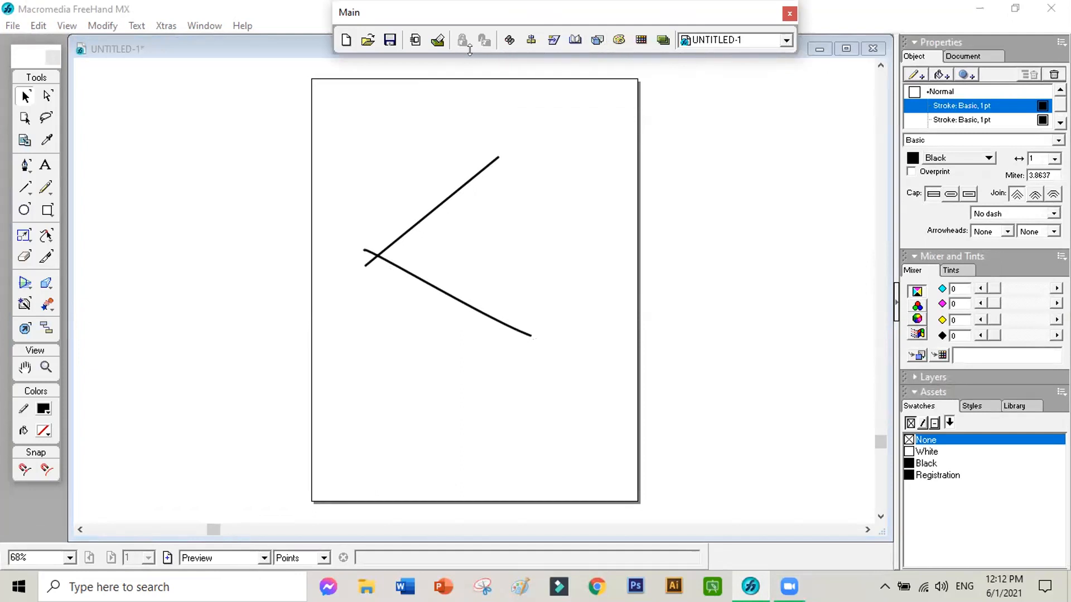
left_click(496, 57)
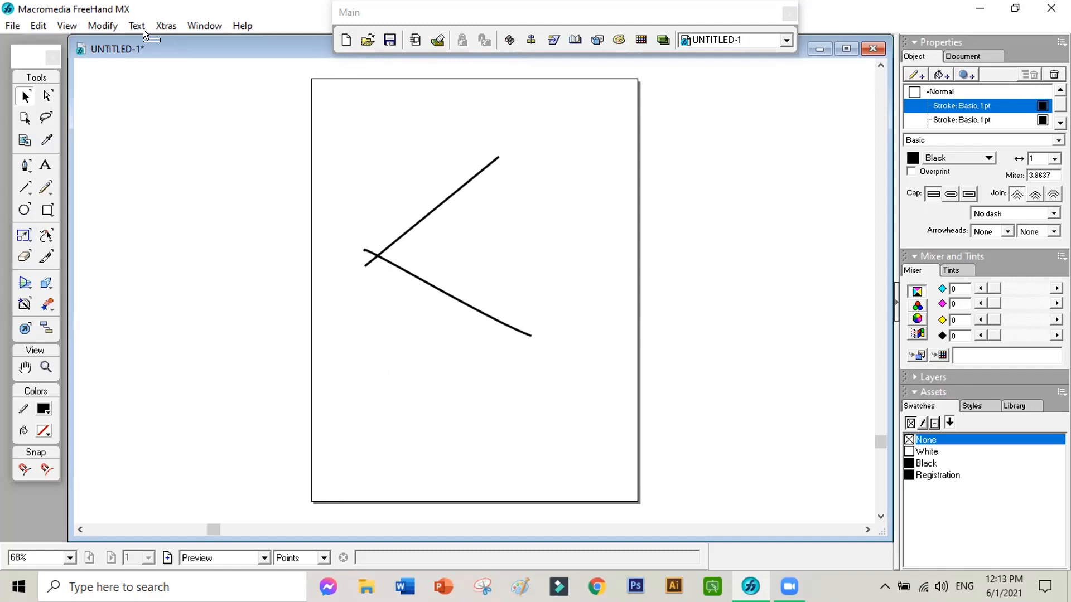
left_click_drag(142, 29, 144, 29)
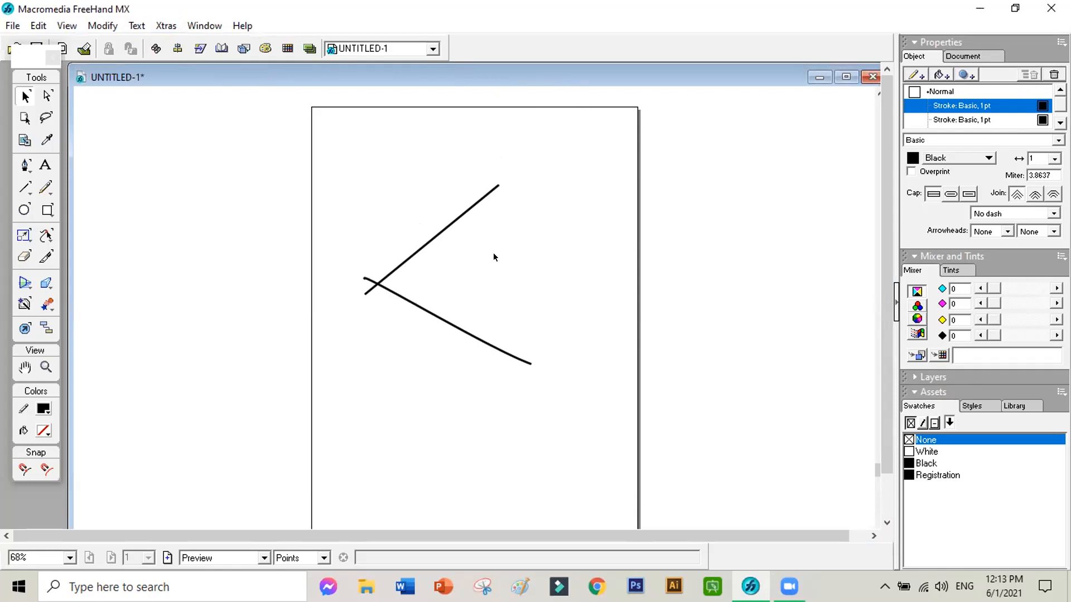
- Remove the upper of the two drawn lines and try to select the remaining one
left_click_drag(355, 194, 567, 410)
left_click_drag(341, 148, 557, 400)
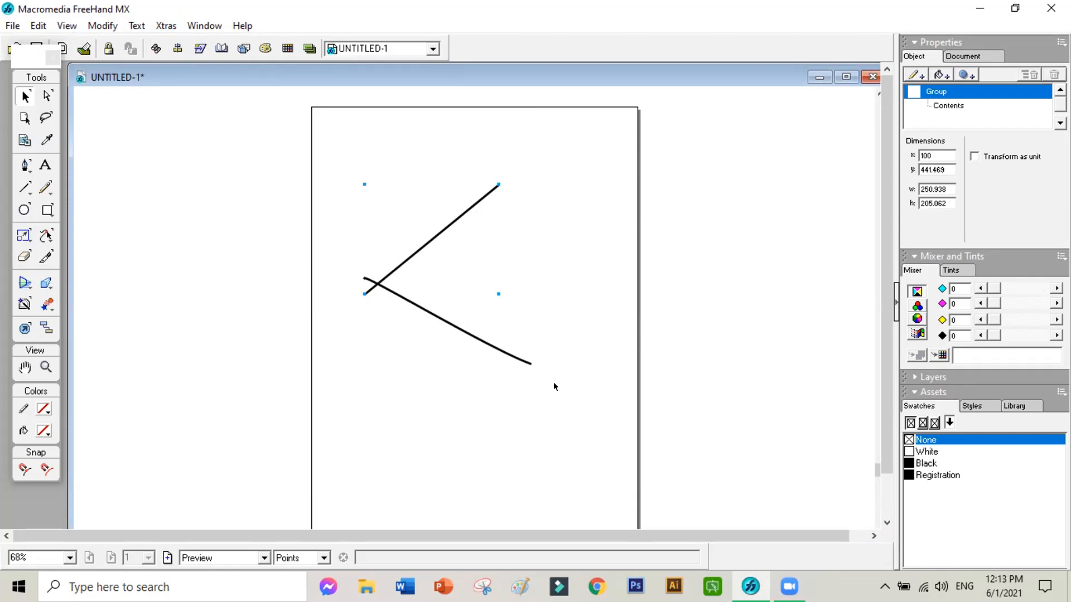
key("ctrl+z")
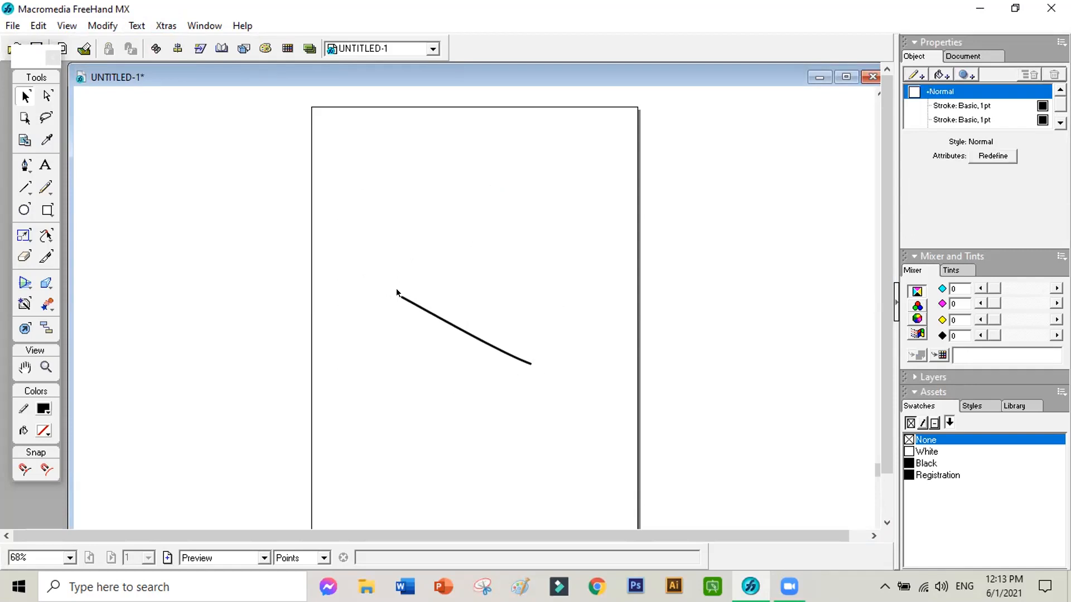
left_click_drag(381, 244, 564, 417)
left_click_drag(375, 266, 571, 433)
left_click_drag(330, 135, 583, 363)
- Minimize FreeHand to the desktop, refresh the desktop and switch back to FreeHand MX
left_click(977, 10)
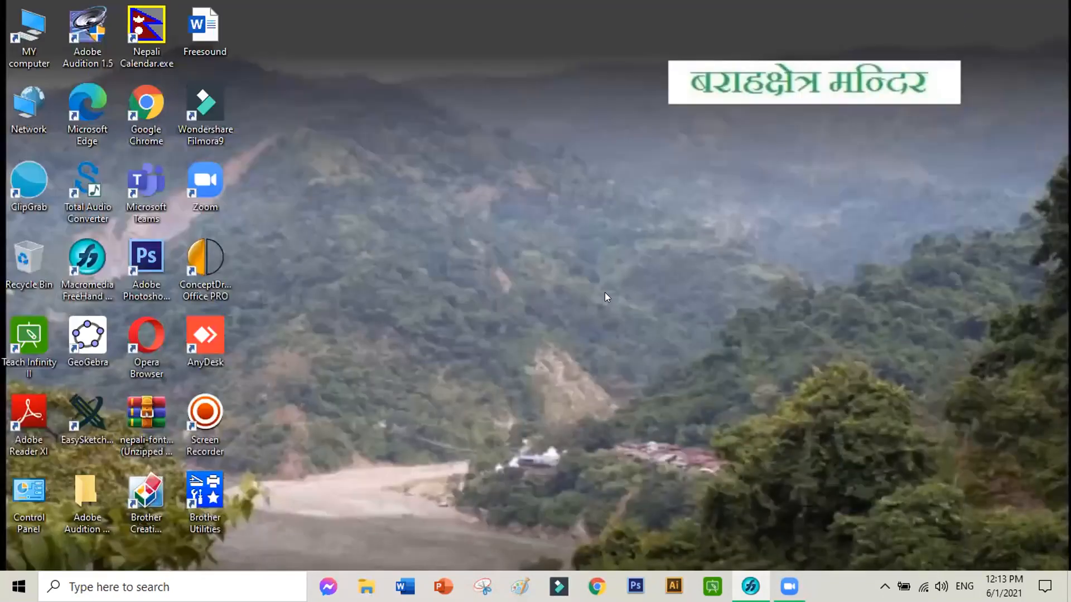
right_click(517, 167)
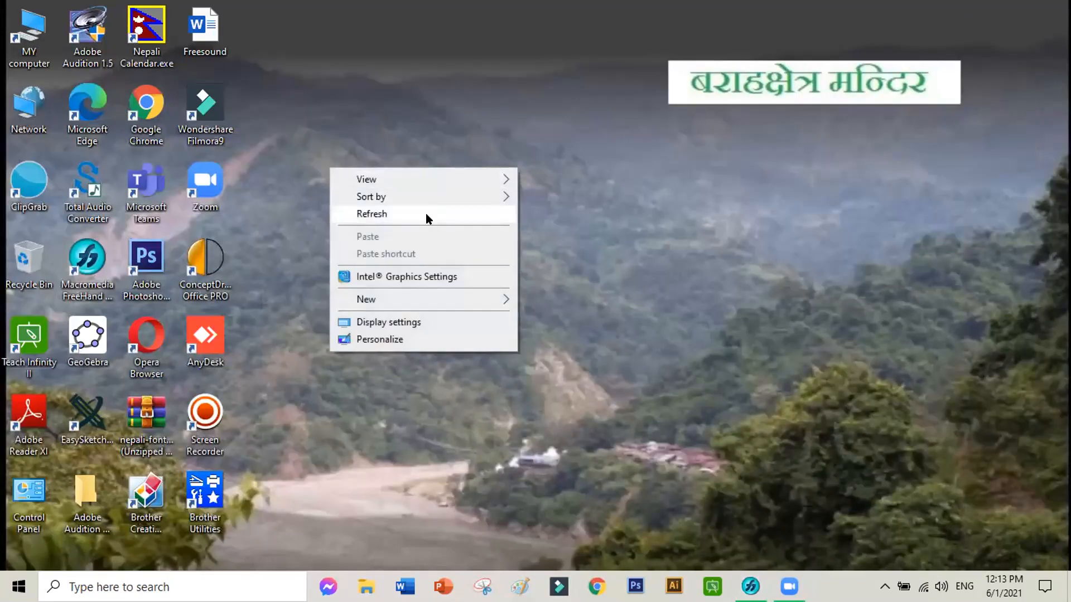
left_click(426, 215)
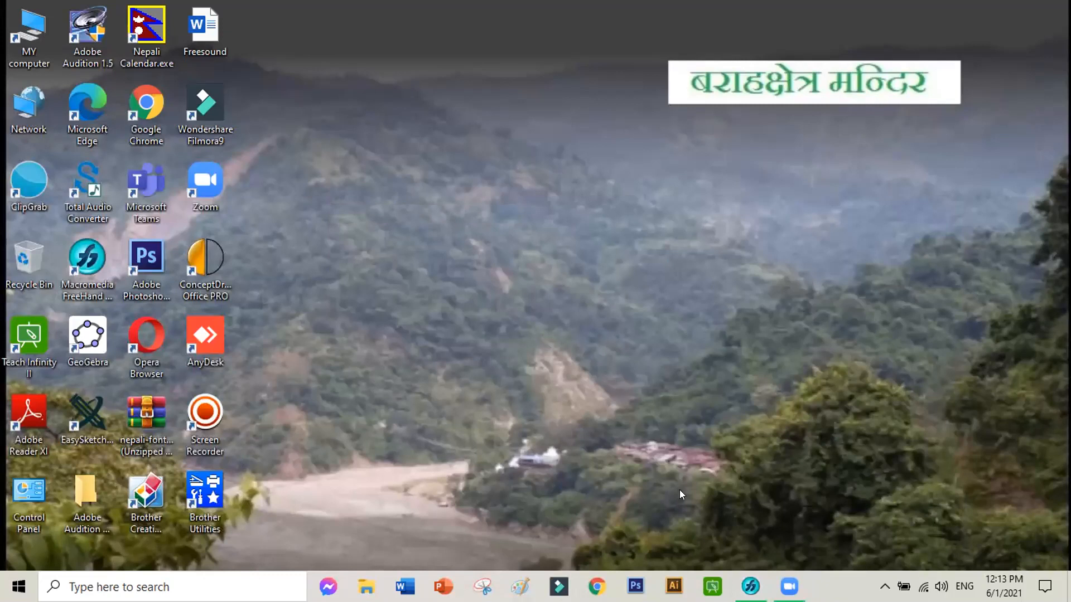
left_click(749, 585)
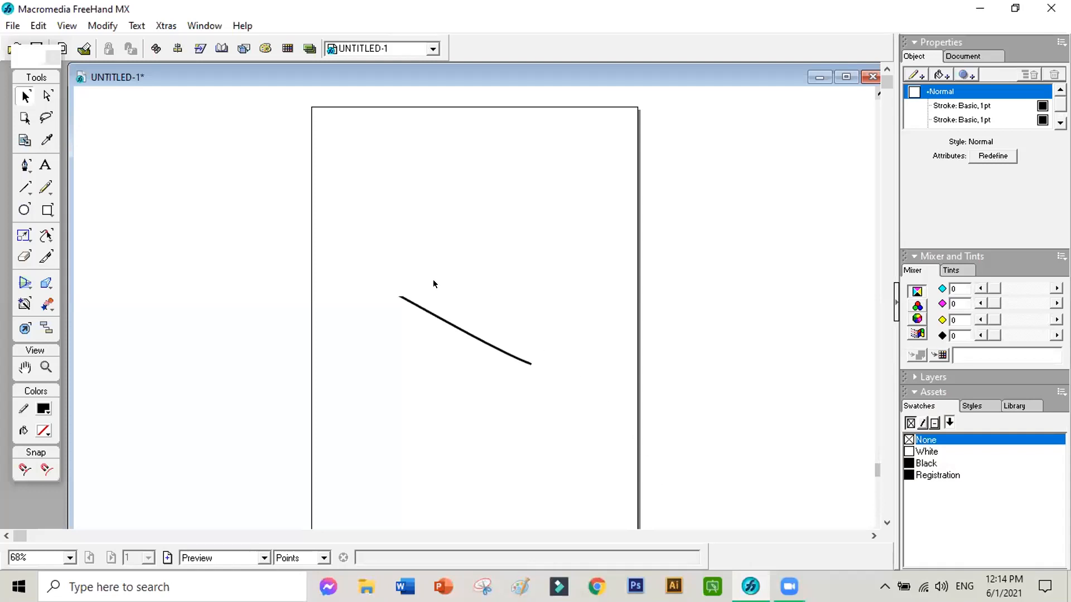
- Try to select the remaining line on the page and undo its drawing to empty the page
left_click_drag(344, 219, 623, 463)
left_click(47, 96)
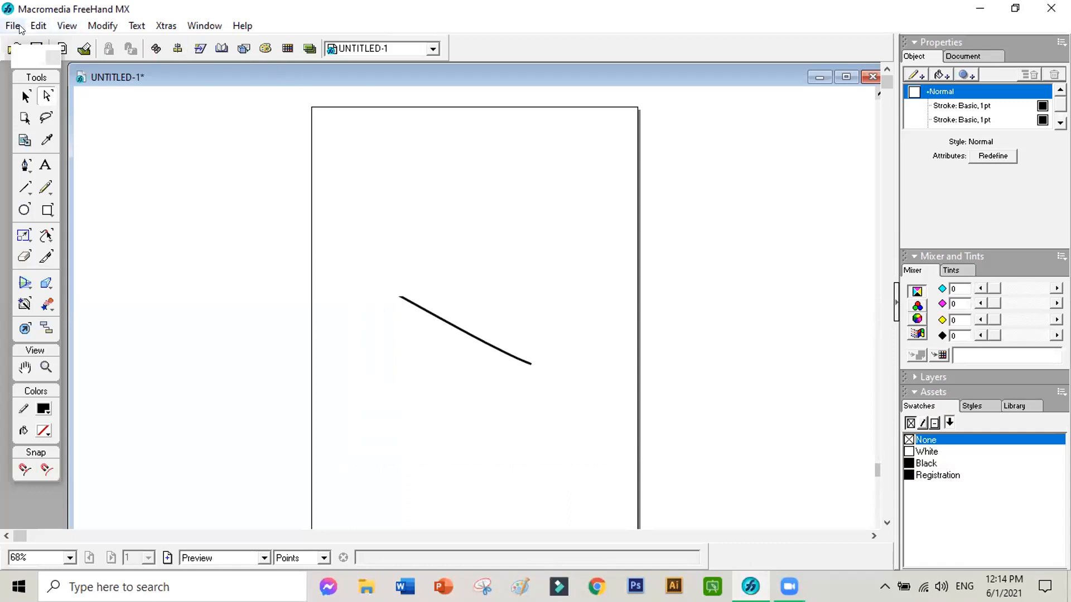
key("v")
key("ctrl+z")
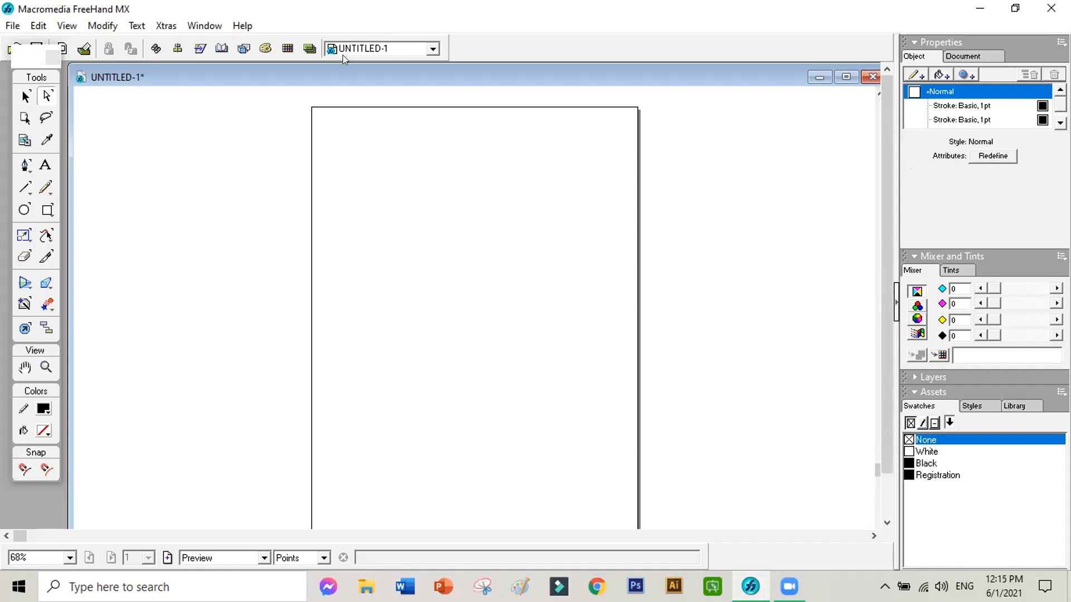
- Draw a slanted straight line in the upper half of the page and set its stroke width to 6 pt
left_click(910, 70)
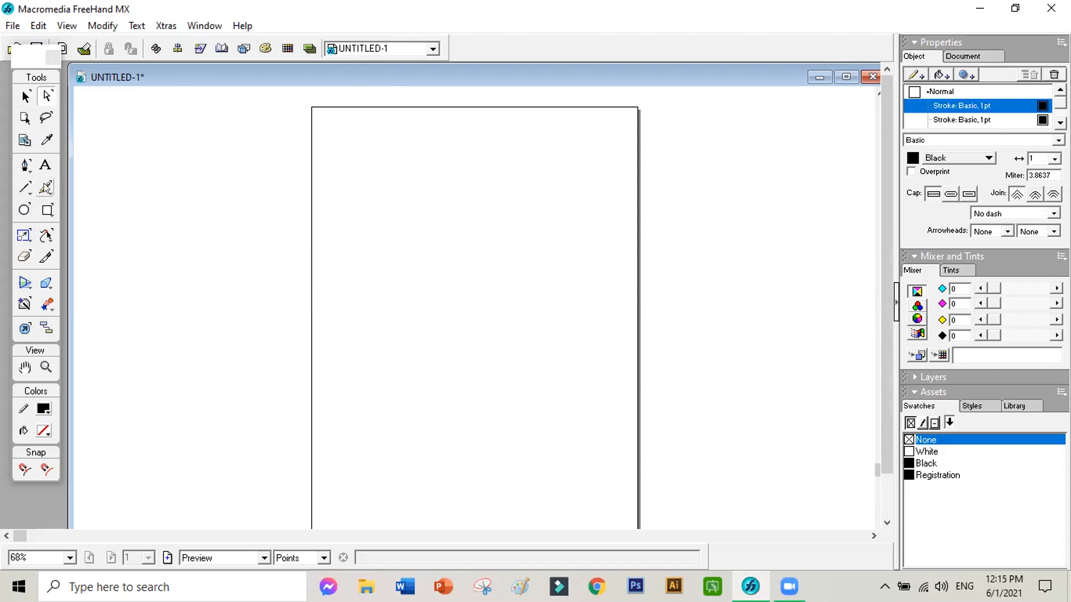
left_click(25, 186)
left_click_drag(501, 169, 386, 321)
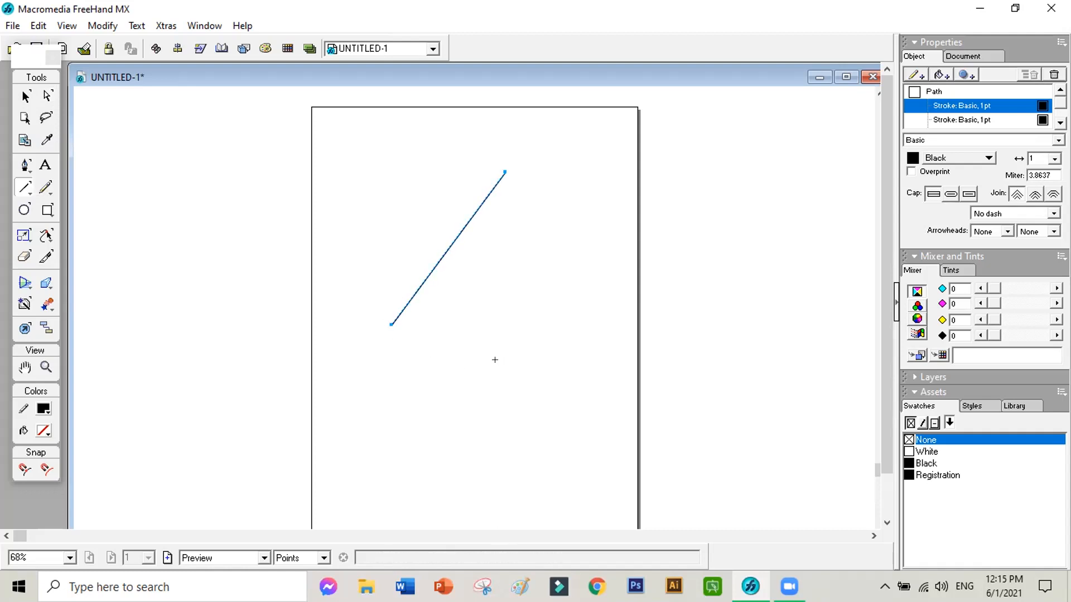
left_click(1047, 158)
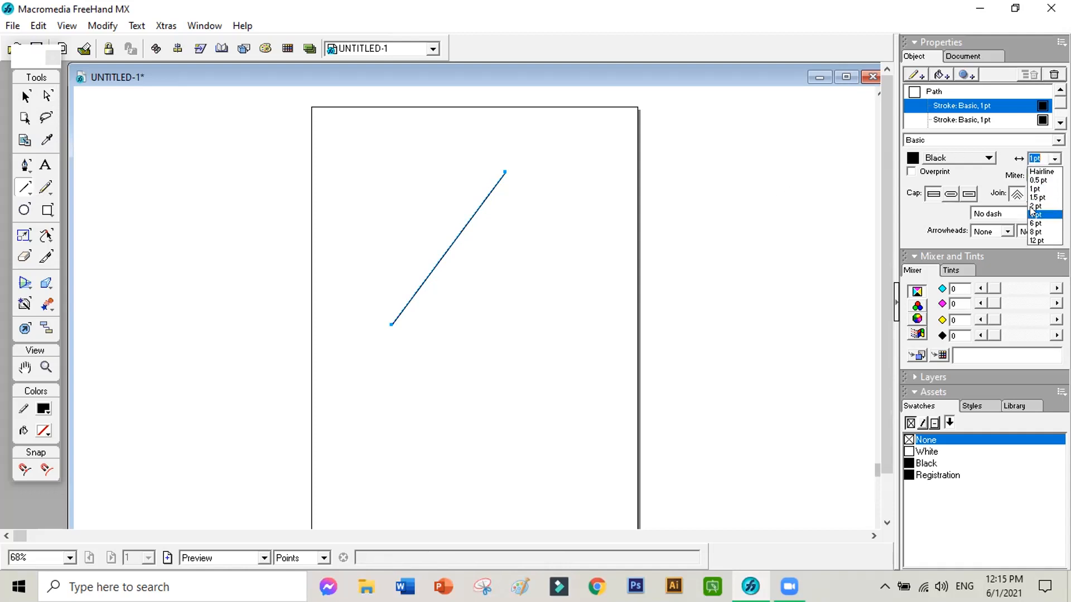
left_click(1035, 223)
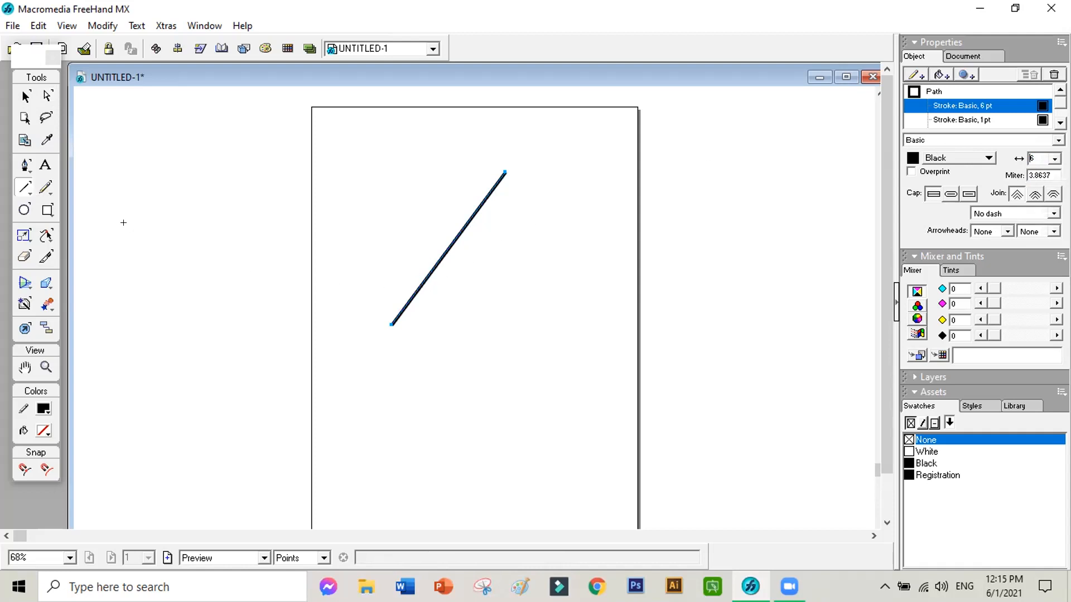
left_click_drag(387, 323, 590, 324)
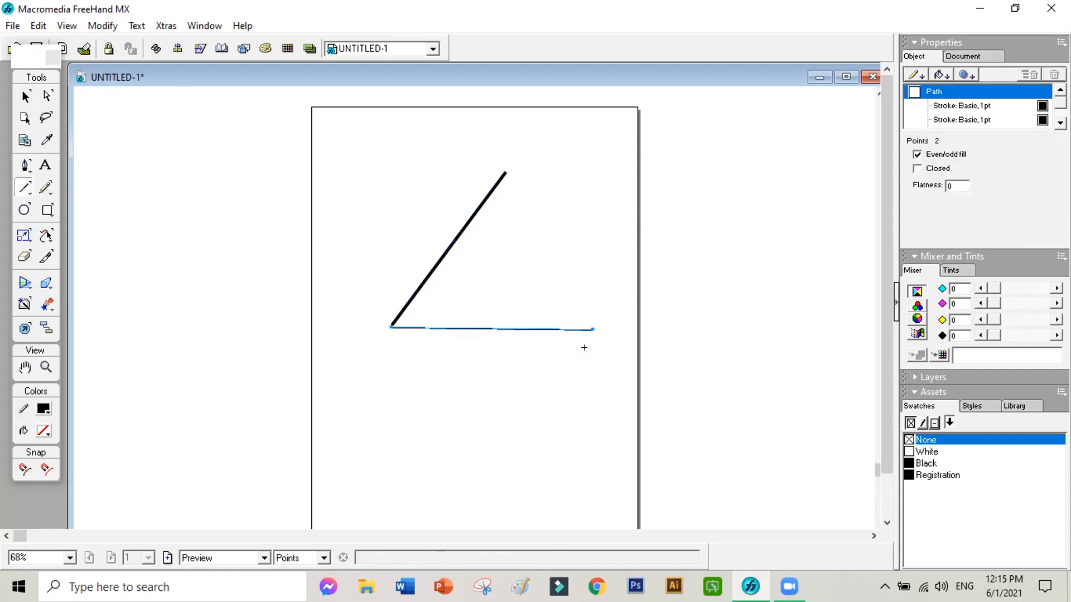
left_click(573, 329)
left_click(25, 97)
left_click(534, 329)
left_click(535, 328)
left_click(527, 325)
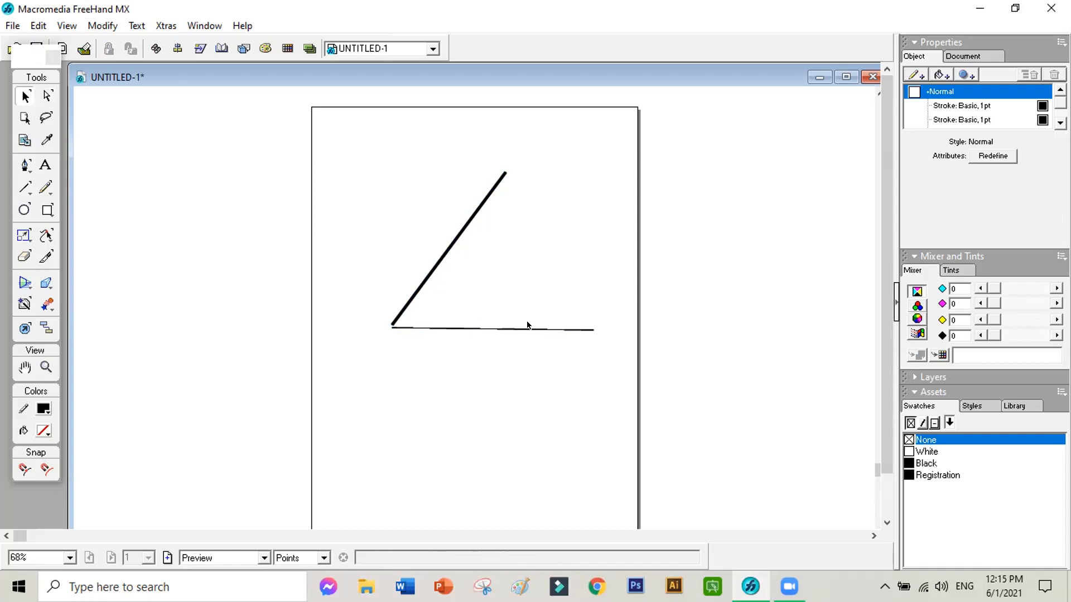
left_click(590, 329)
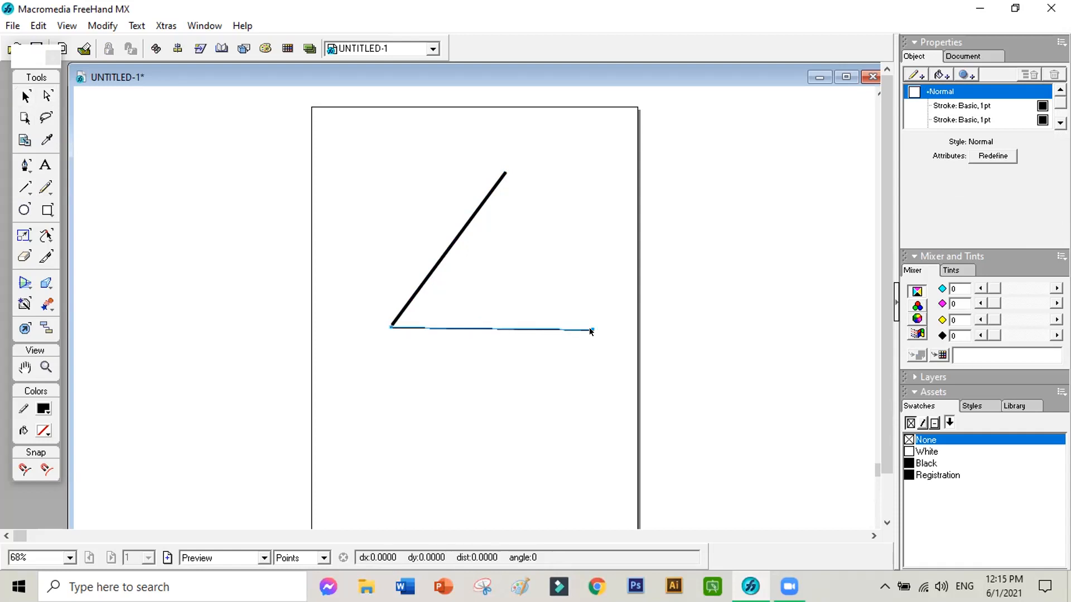
key("Delete")
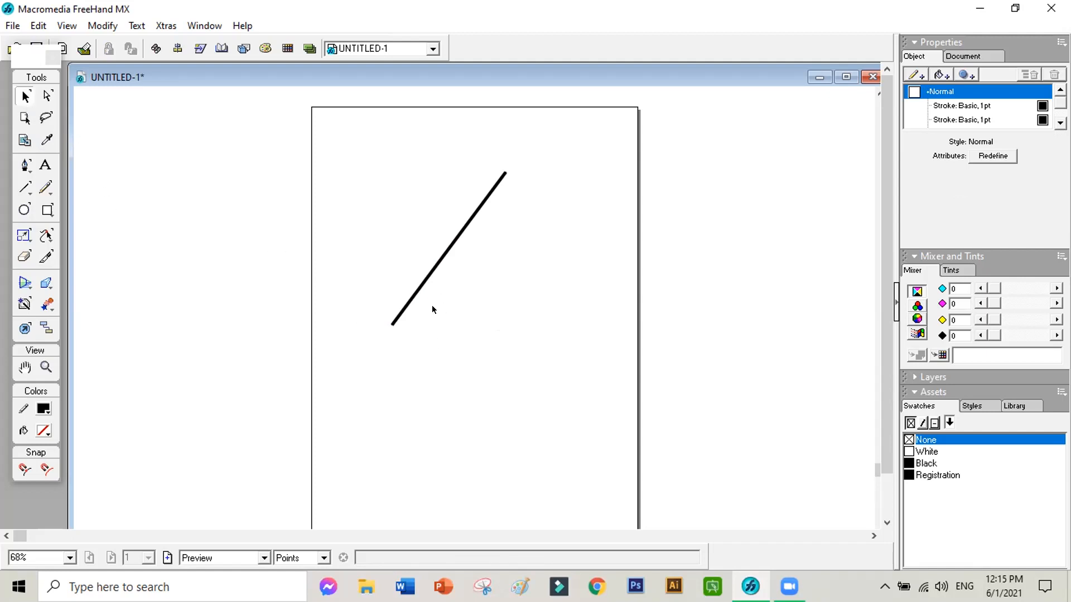
- Draw a second straight line from the thick line's lower end, sloping slightly down to the right
left_click(24, 188)
left_click_drag(392, 325, 581, 341)
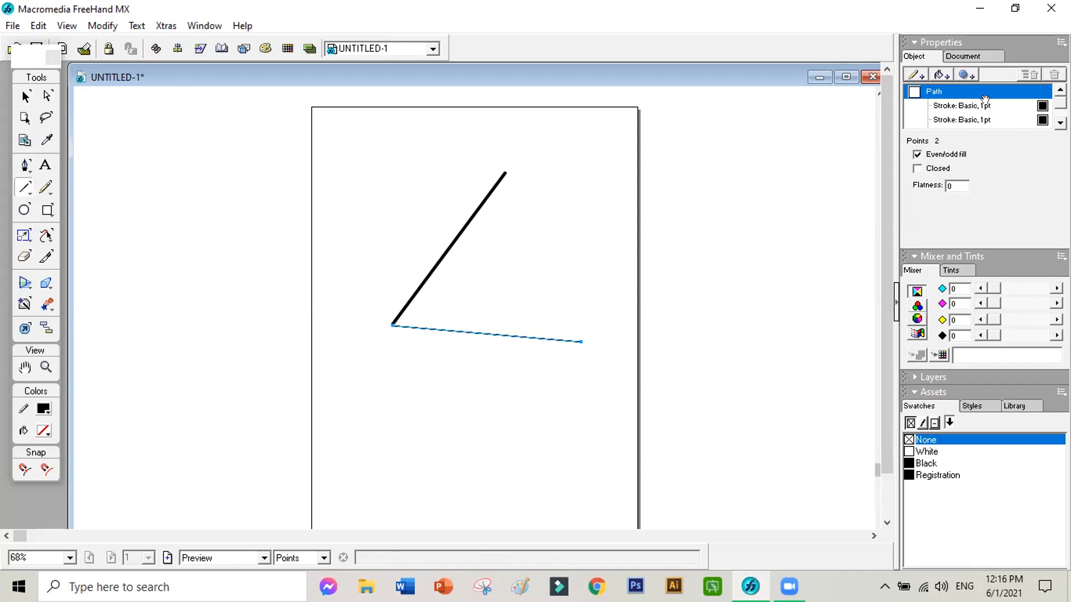
- Set the lower line's first stroke width to 6 pt
left_click(916, 75)
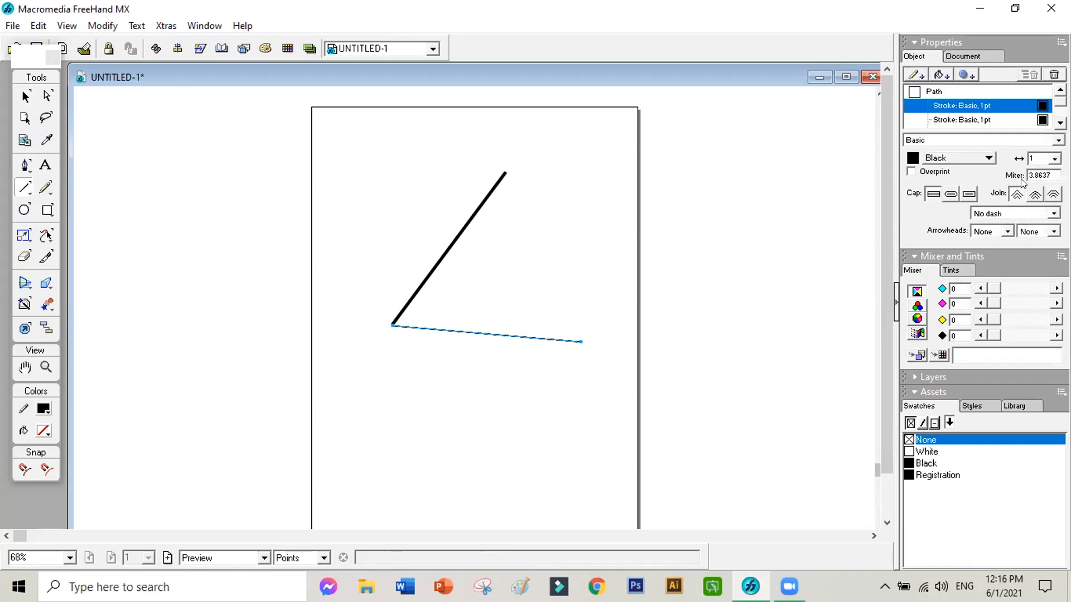
left_click(1055, 159)
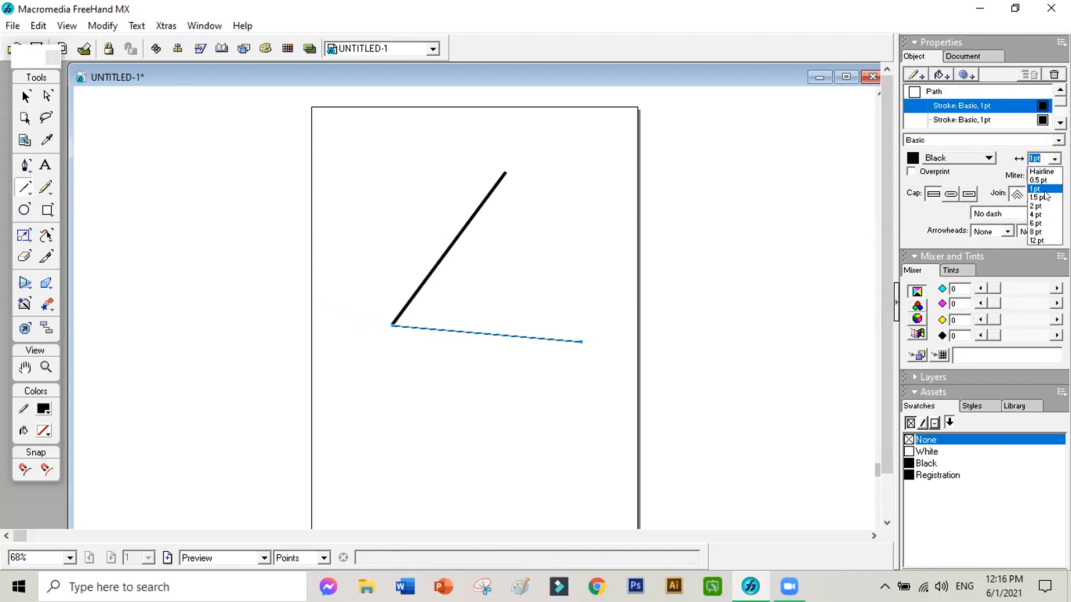
left_click(1035, 223)
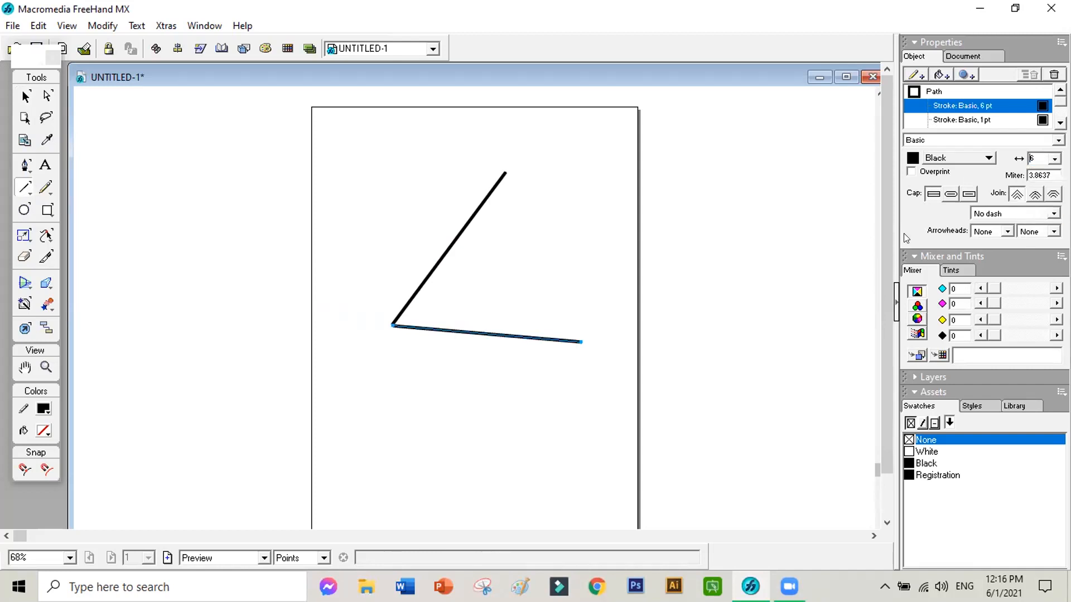
- Select the lower line with the Pointer tool, then deselect it
left_click_drag(569, 357, 573, 356)
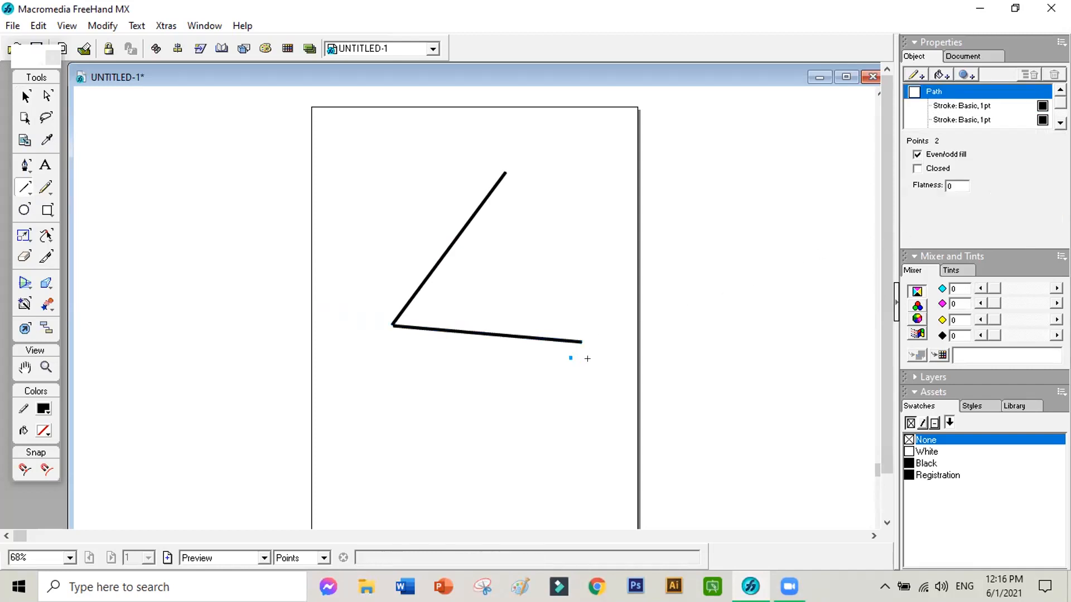
left_click(511, 333)
left_click(581, 342)
left_click(25, 96)
left_click(578, 342)
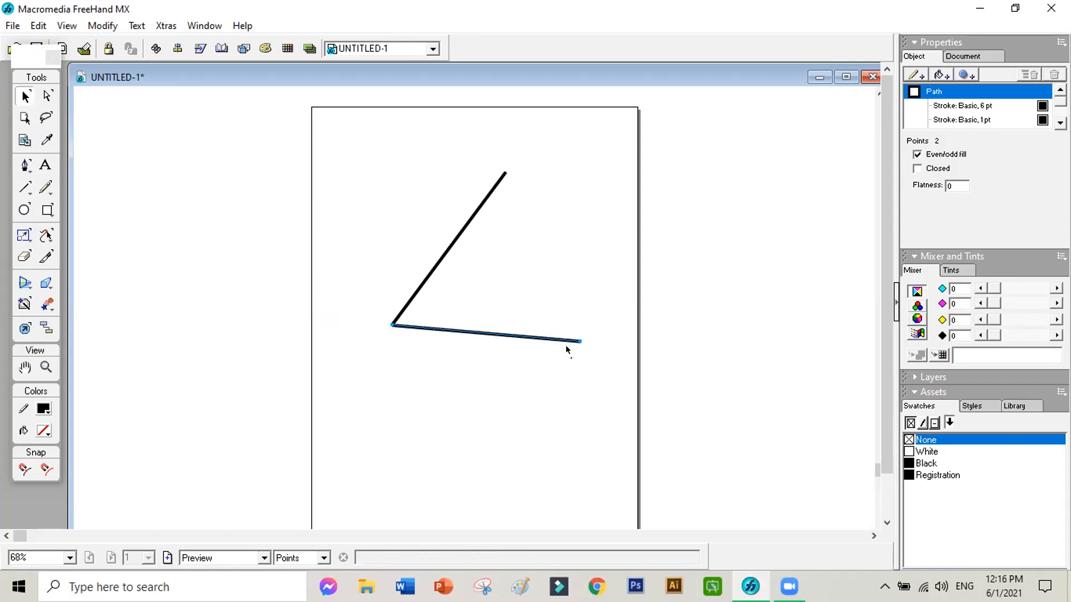
left_click(540, 367)
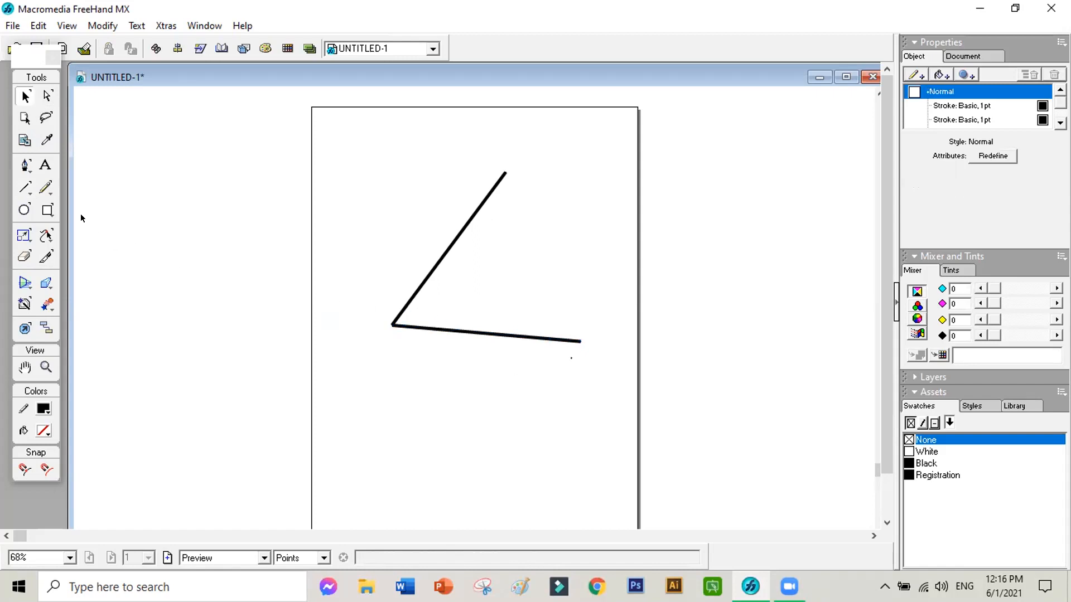
left_click(25, 165)
left_click_drag(413, 299, 422, 323)
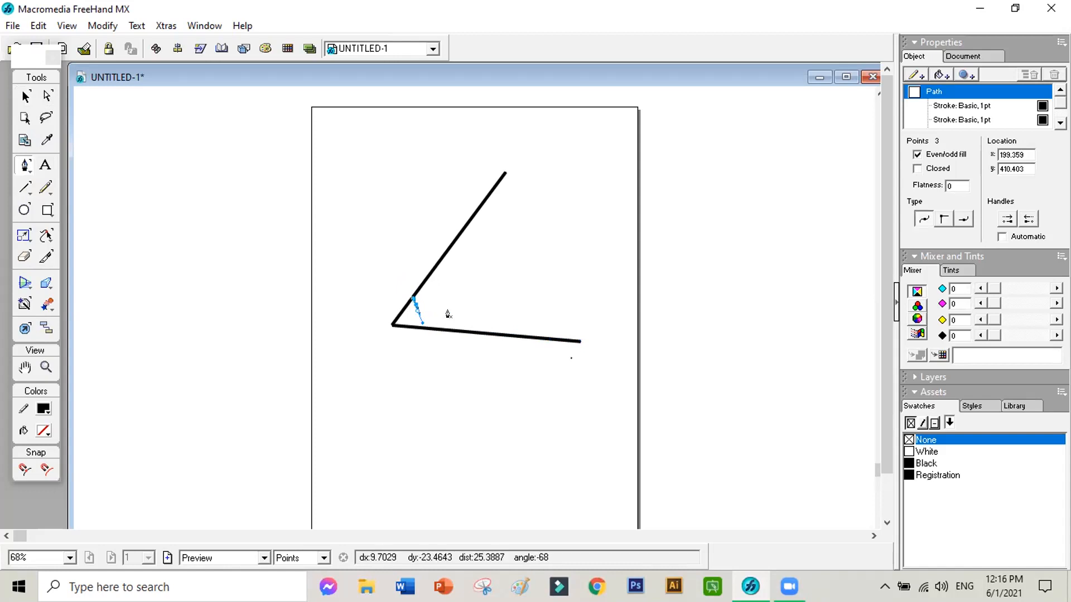
left_click(491, 286)
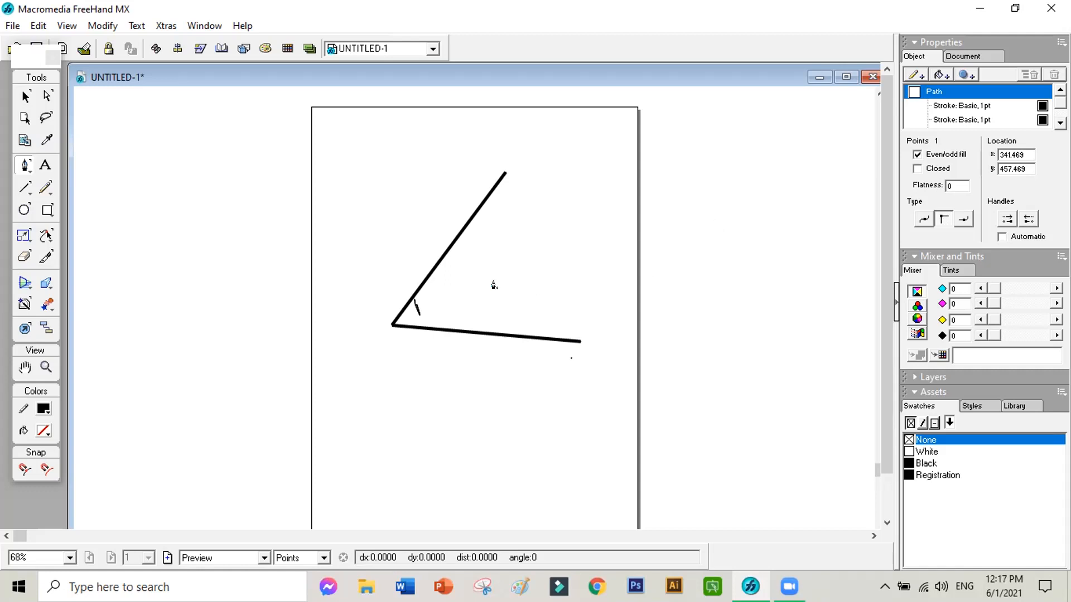
key("Tab")
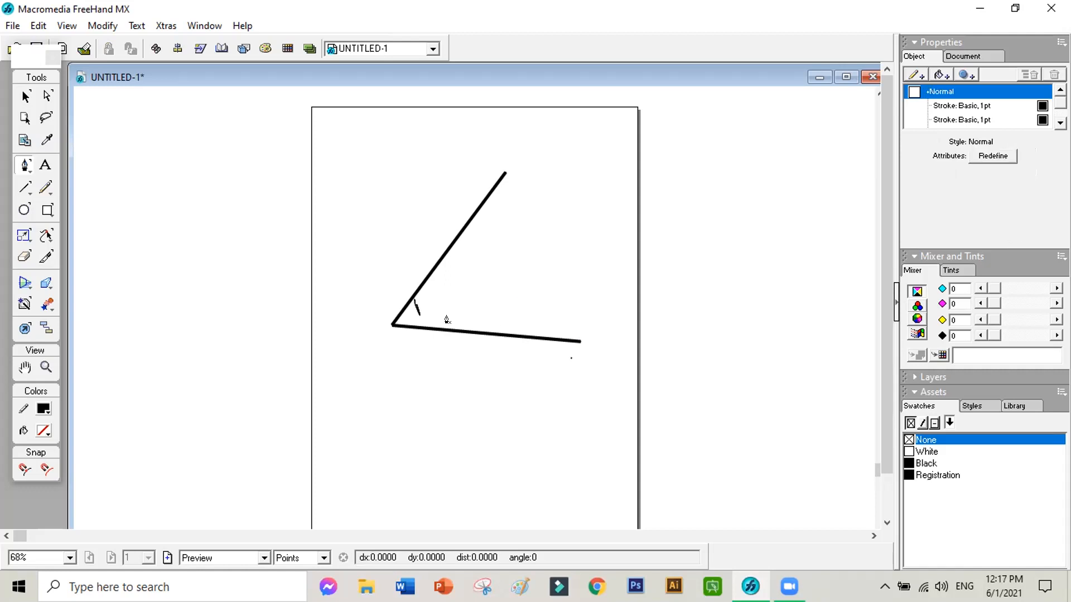
left_click(415, 309)
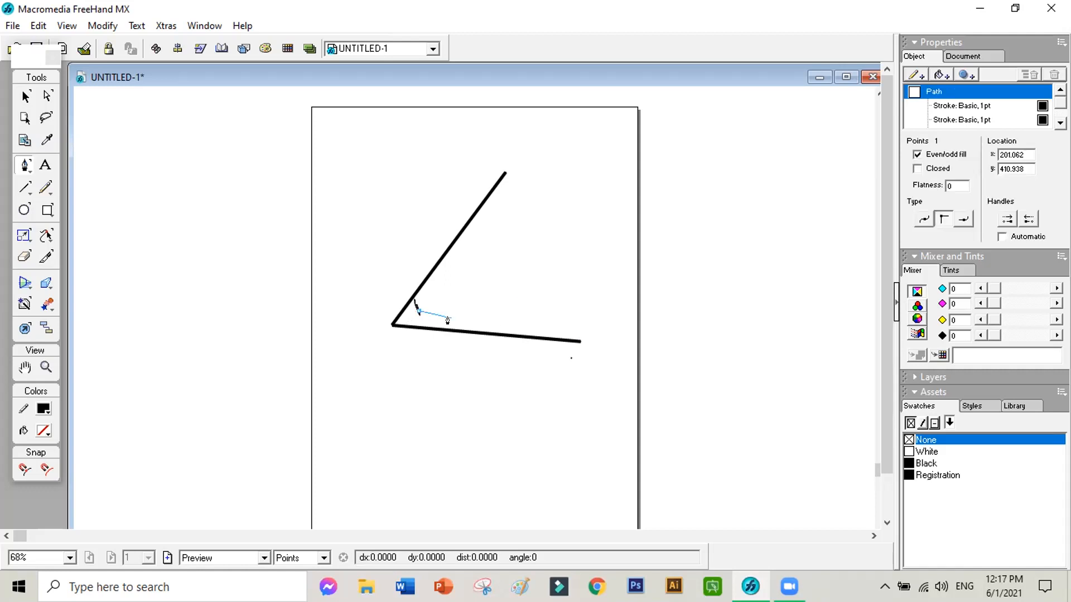
key("ctrl+z")
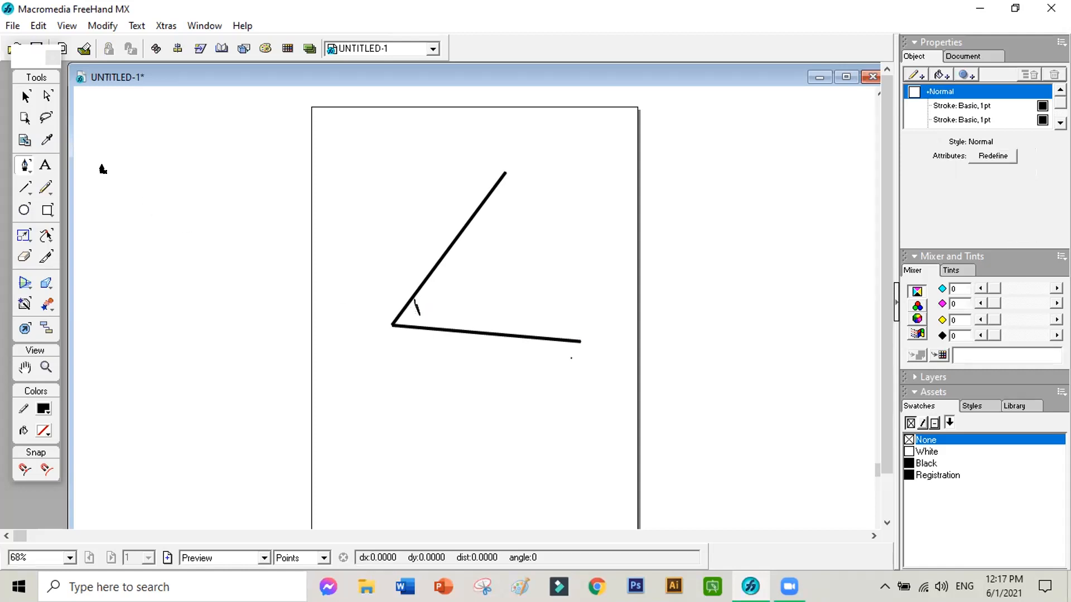
left_click(25, 97)
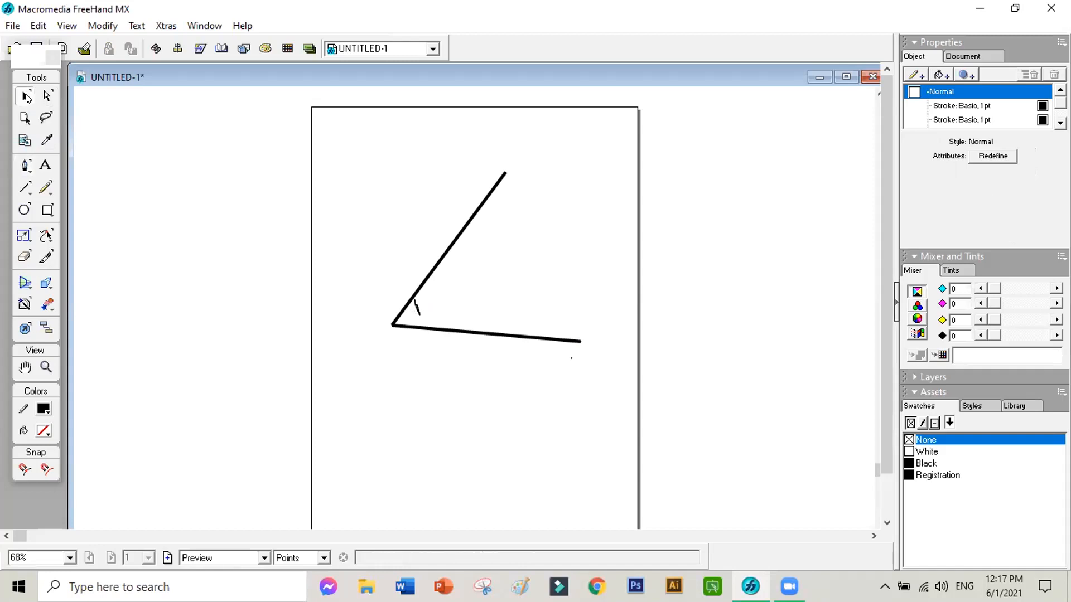
left_click(416, 309)
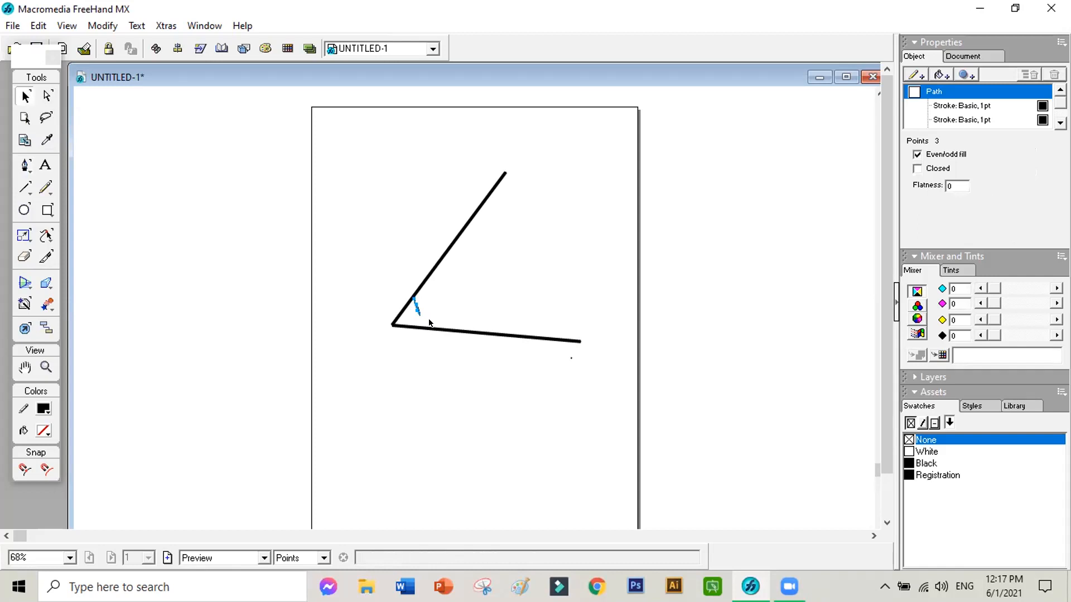
key("Delete")
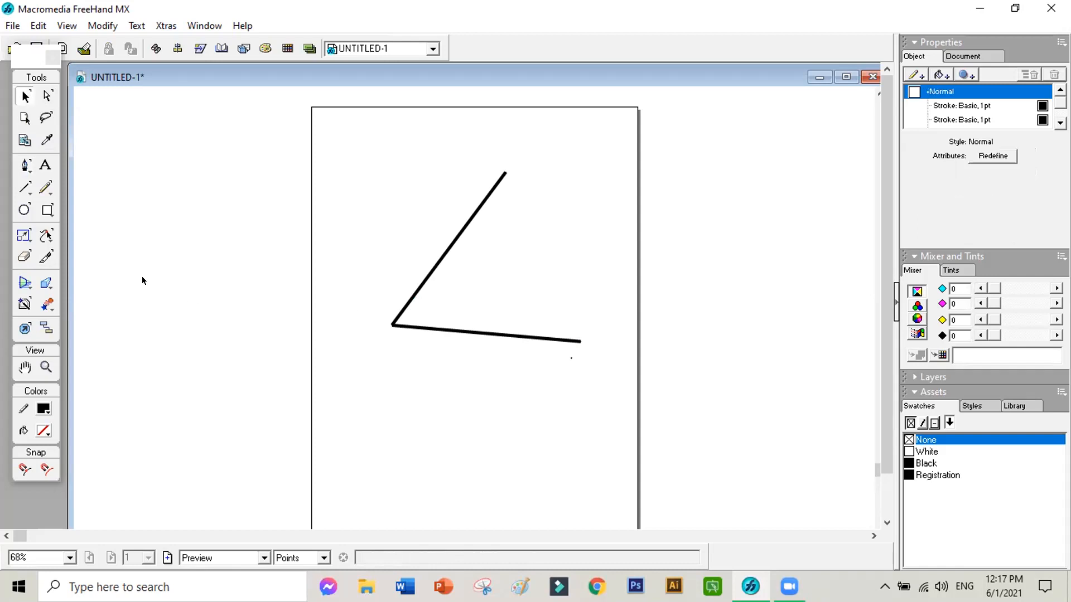
- Draw a short pen path joining the two lines near their vertex and bend it outward into an angle arc
left_click(22, 165)
left_click(411, 300)
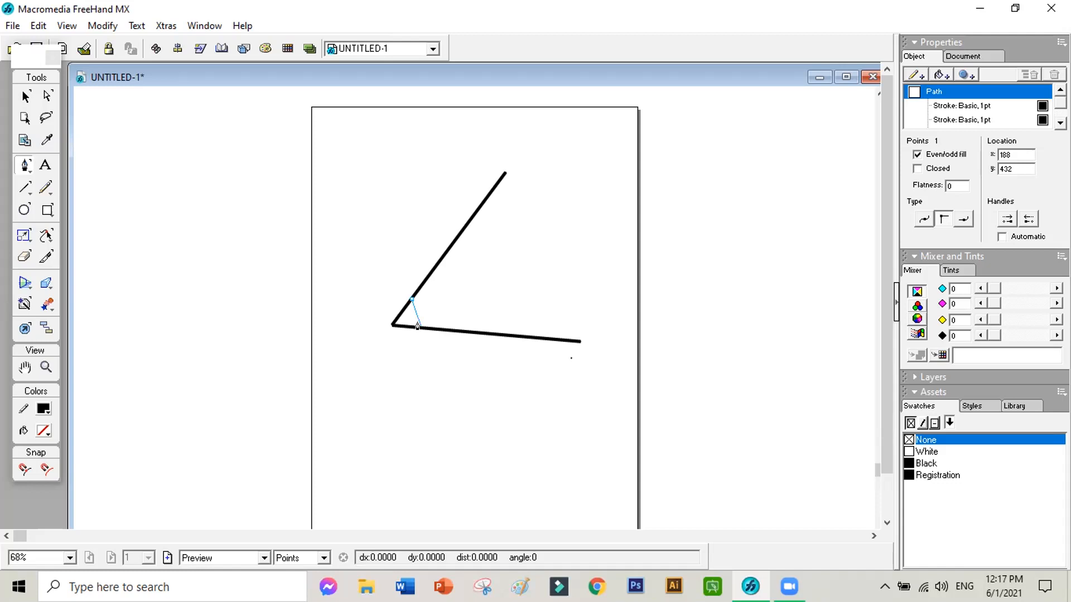
left_click(418, 327)
left_click(47, 95)
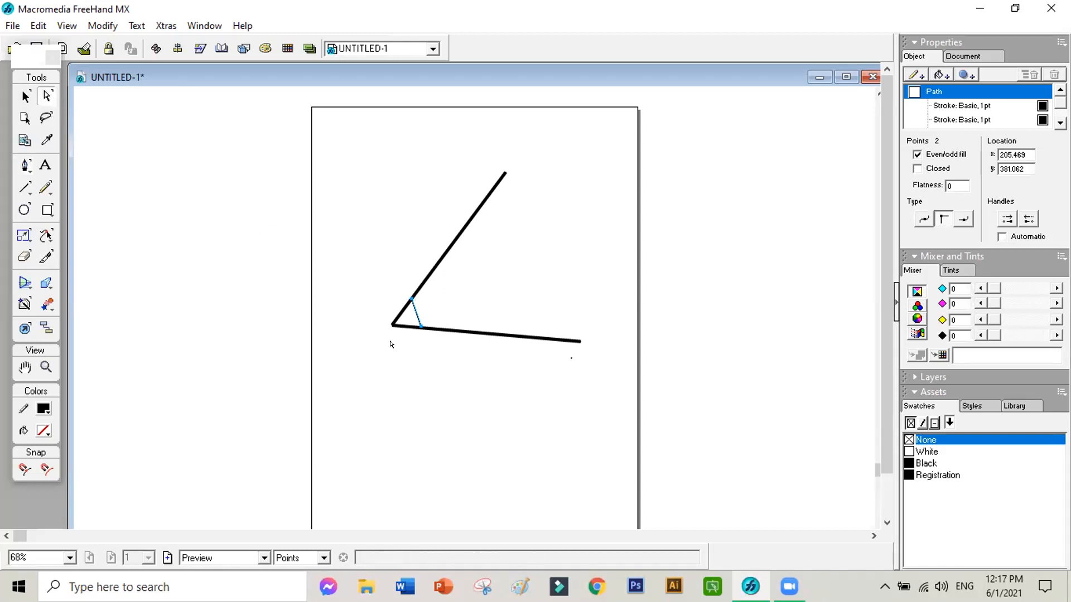
mouse_move(417, 313)
left_mouse_down()
mouse_move(427, 318)
mouse_move(421, 310)
left_mouse_up()
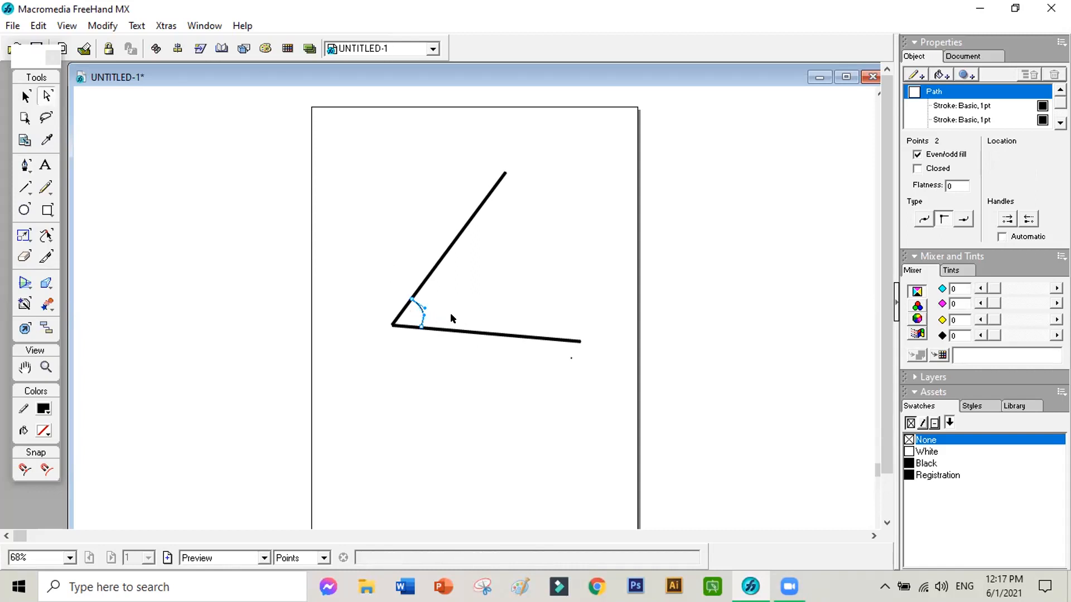
left_click(467, 308)
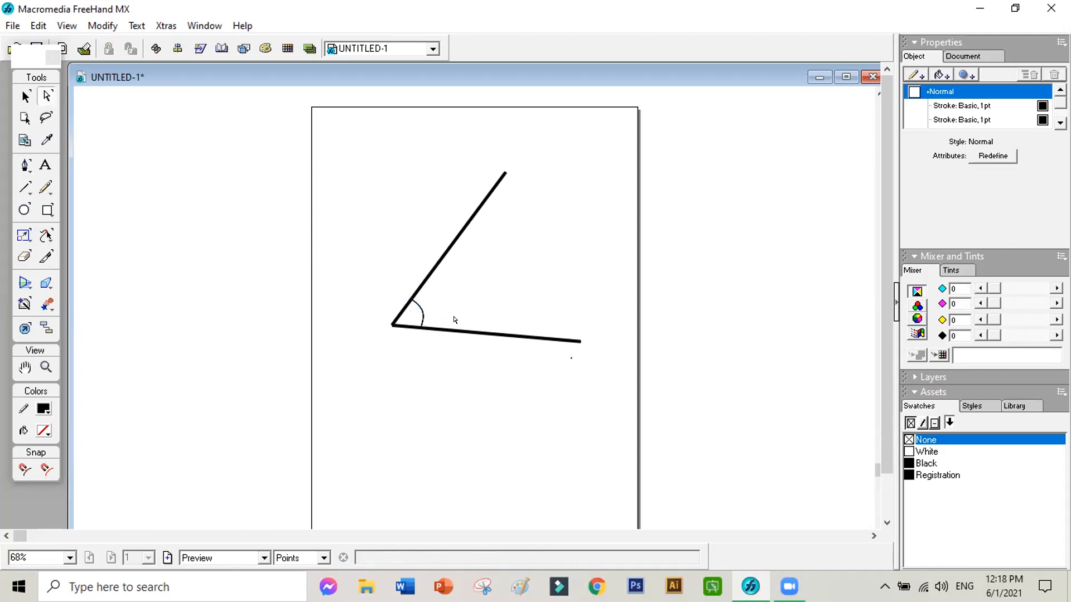
- Set the angle arc's first stroke width to 4 pt
left_click(422, 317)
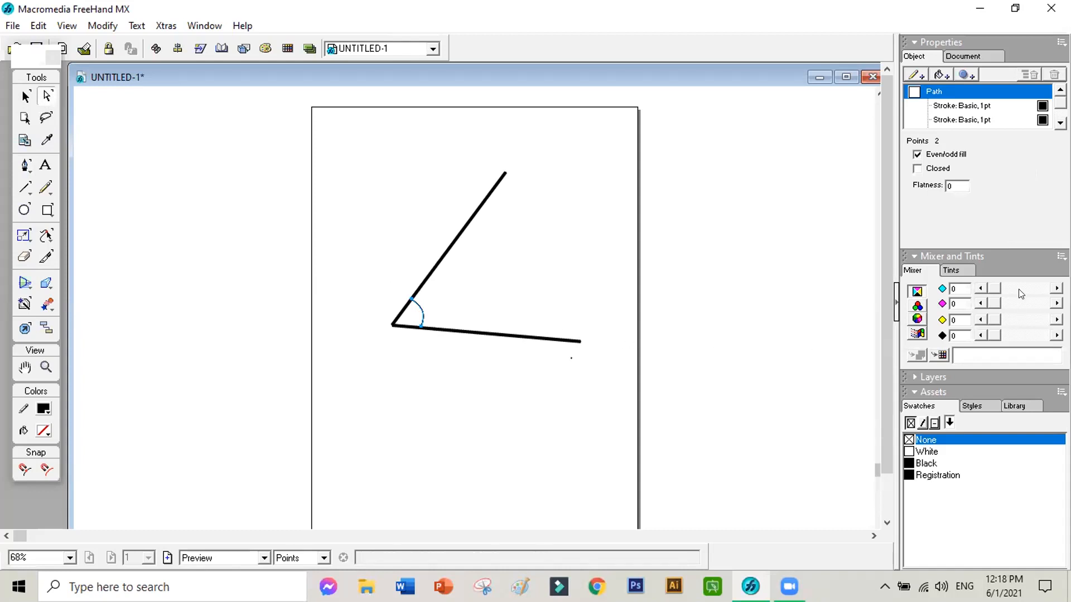
left_click(937, 106)
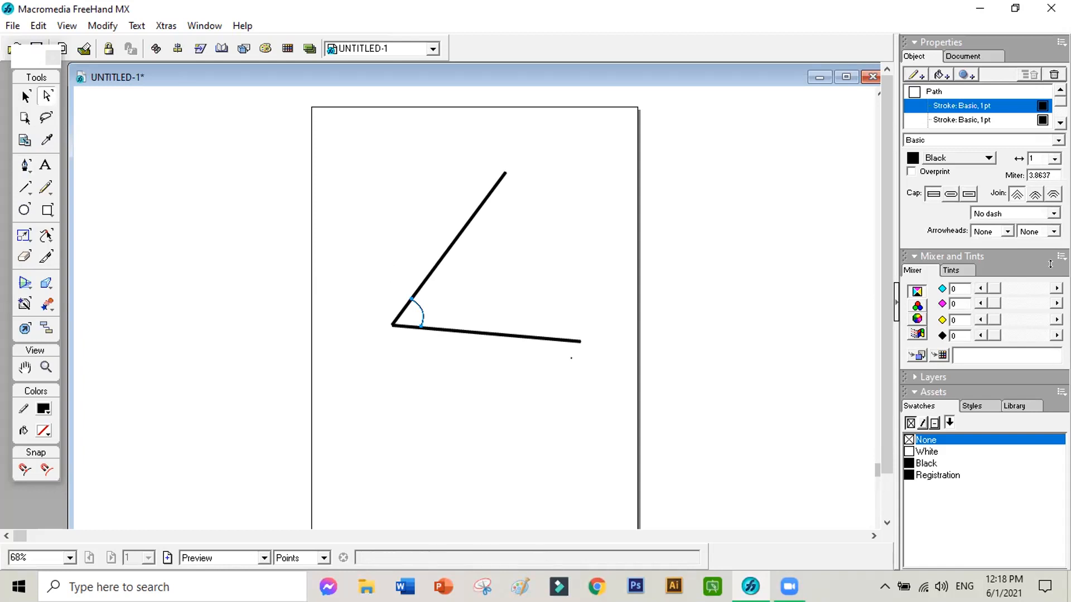
left_click(1052, 160)
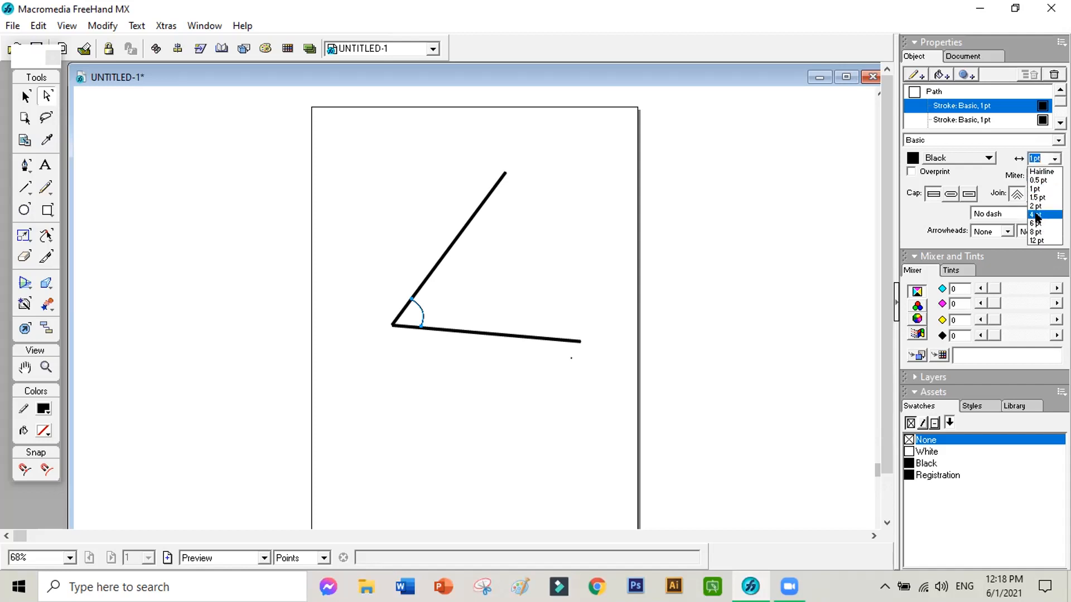
left_click(1035, 215)
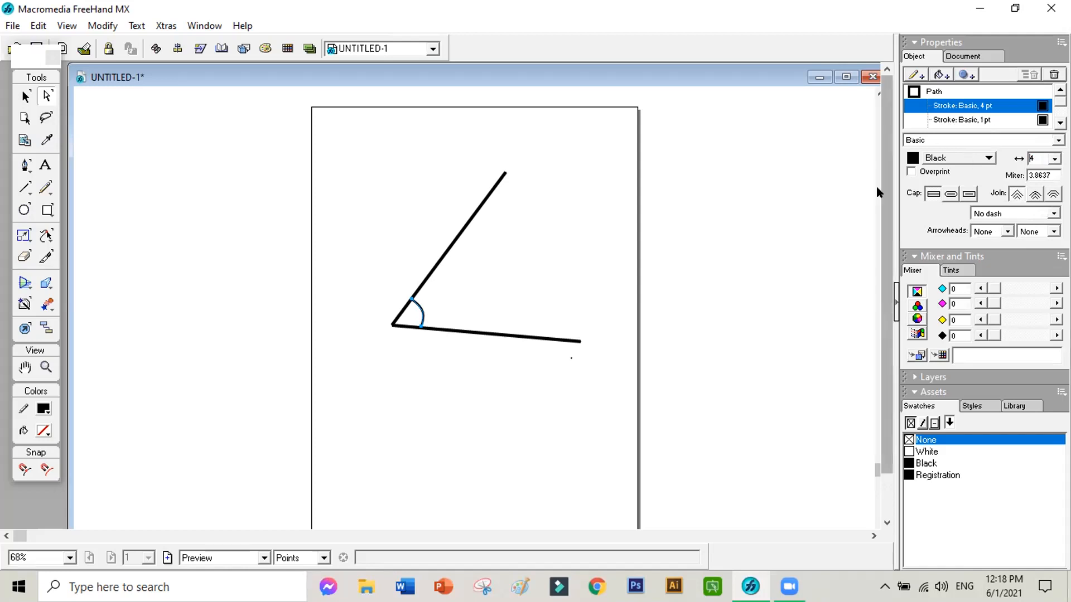
left_click(621, 344)
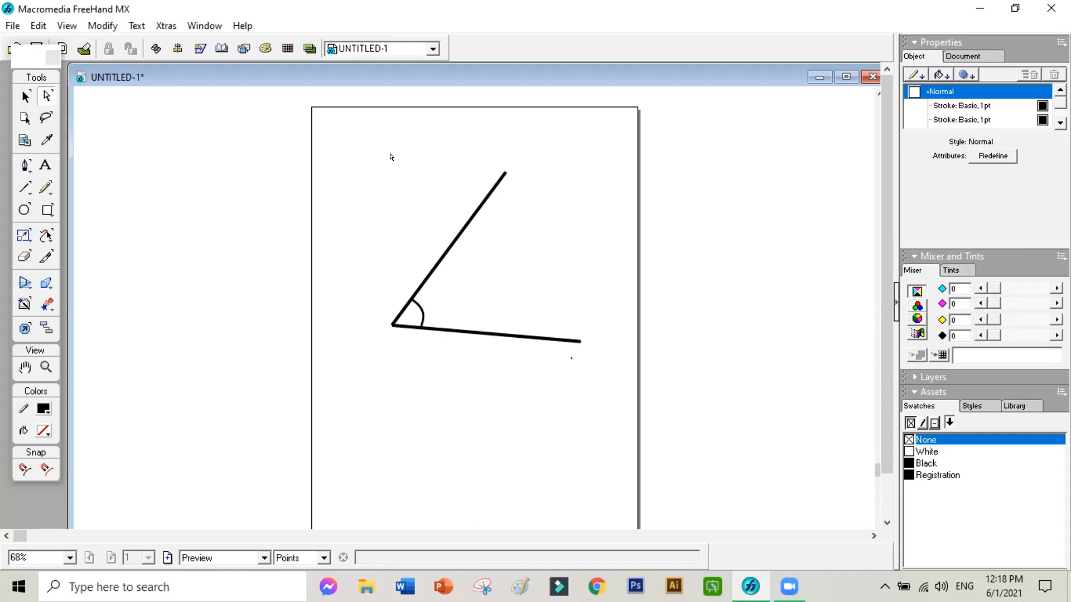
- Group the two thick lines that form the angle
left_click(503, 177)
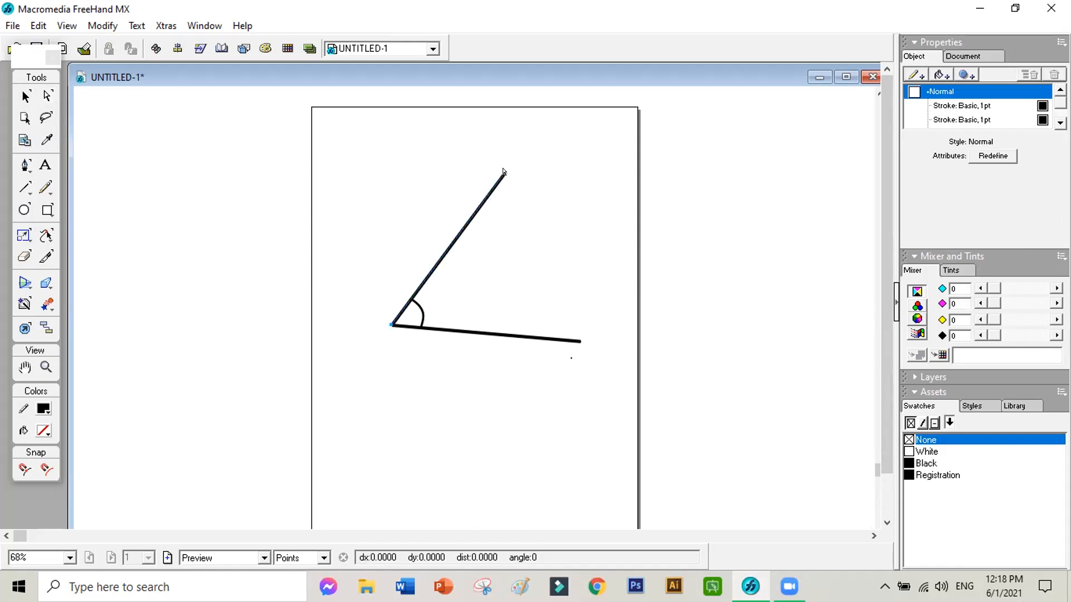
left_click(580, 341, "shift")
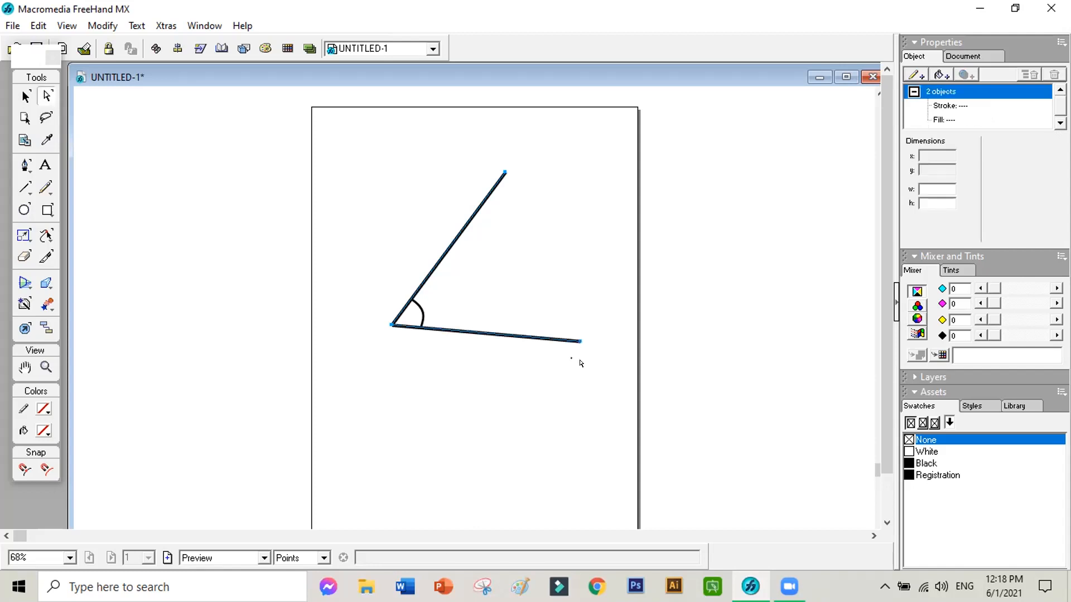
left_click(103, 26)
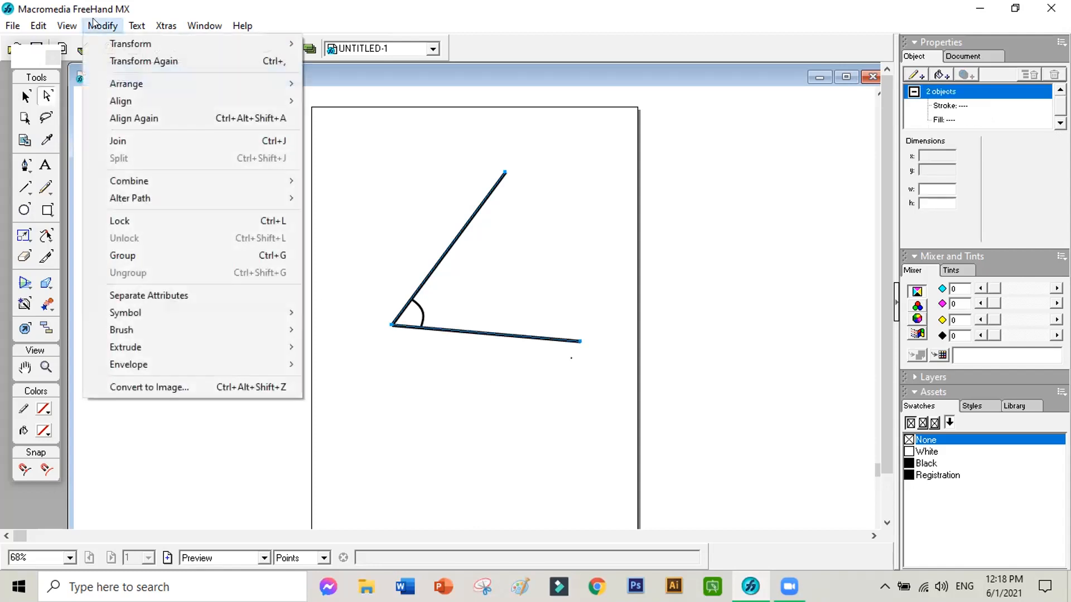
left_click(141, 255)
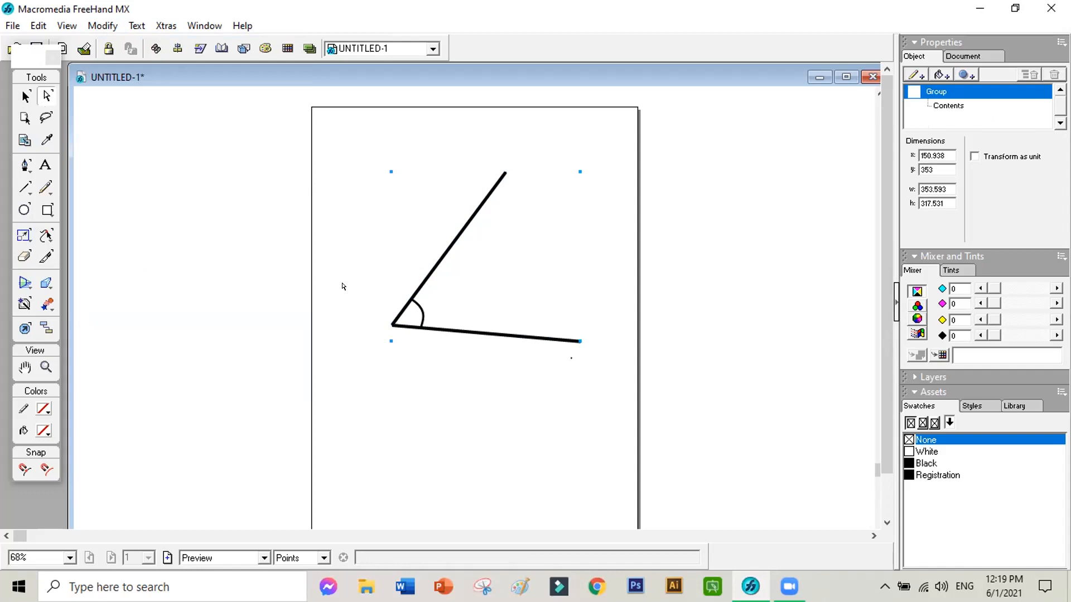
- Select the arc together with both lines and try to group them
left_click(418, 317)
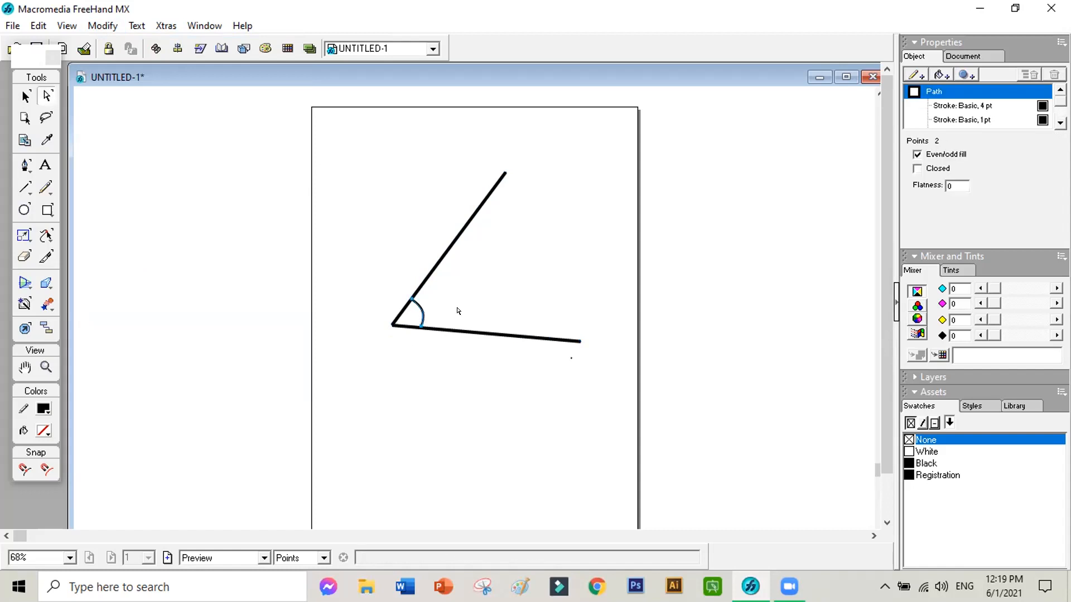
left_click(435, 258, "shift")
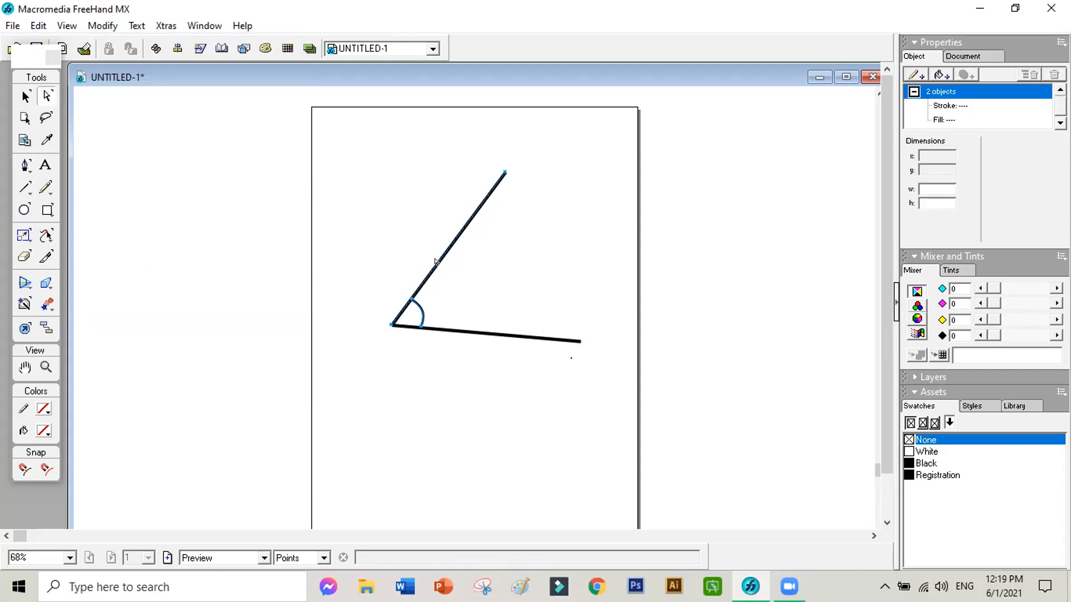
left_click(472, 332, "shift")
key("v")
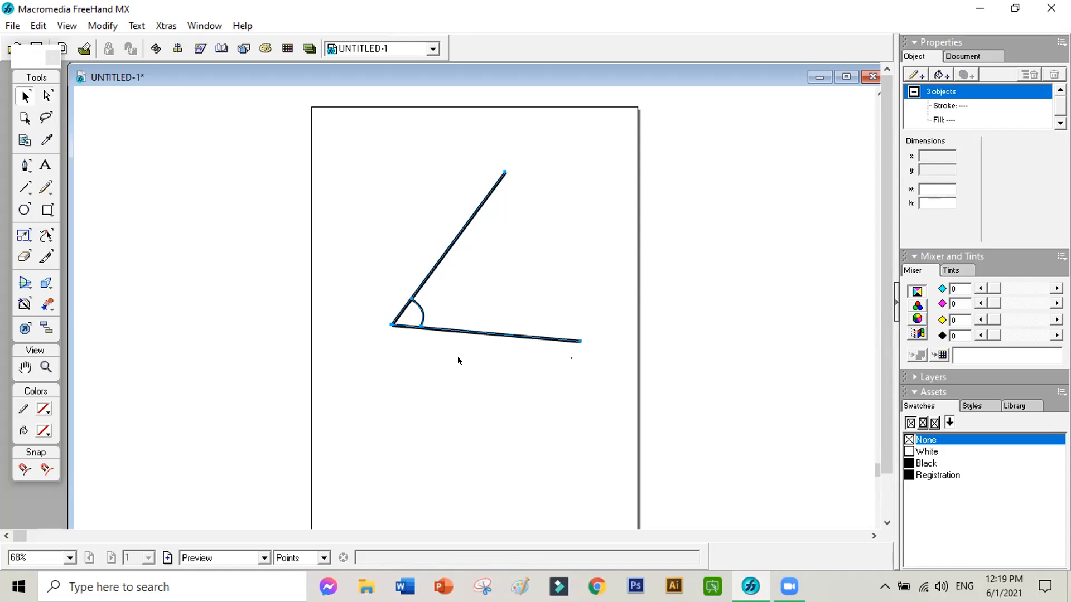
key("a")
left_click(105, 26)
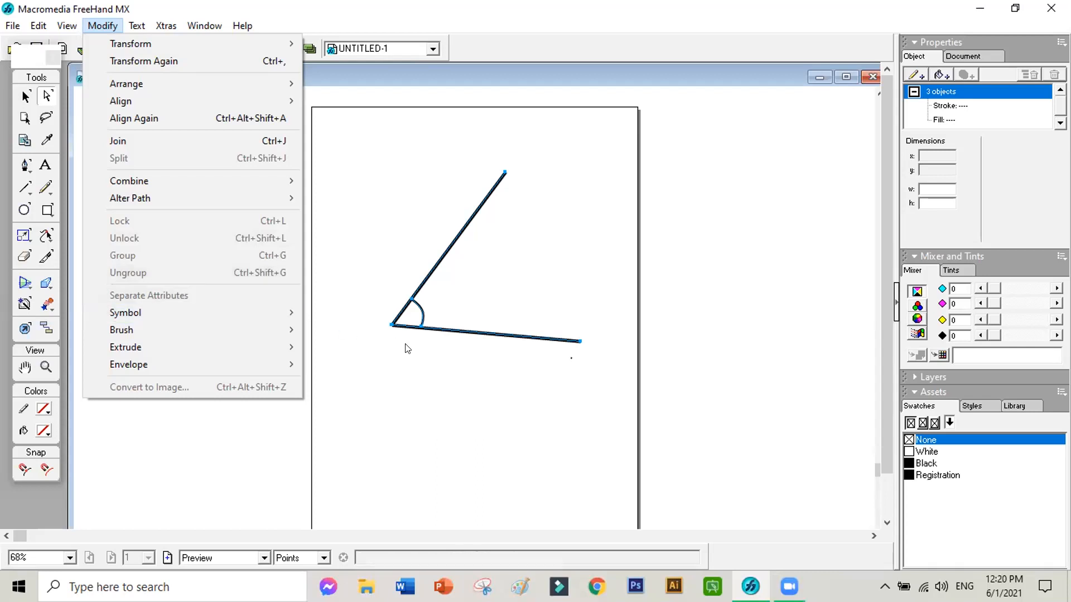
left_click(717, 308)
left_click(714, 312)
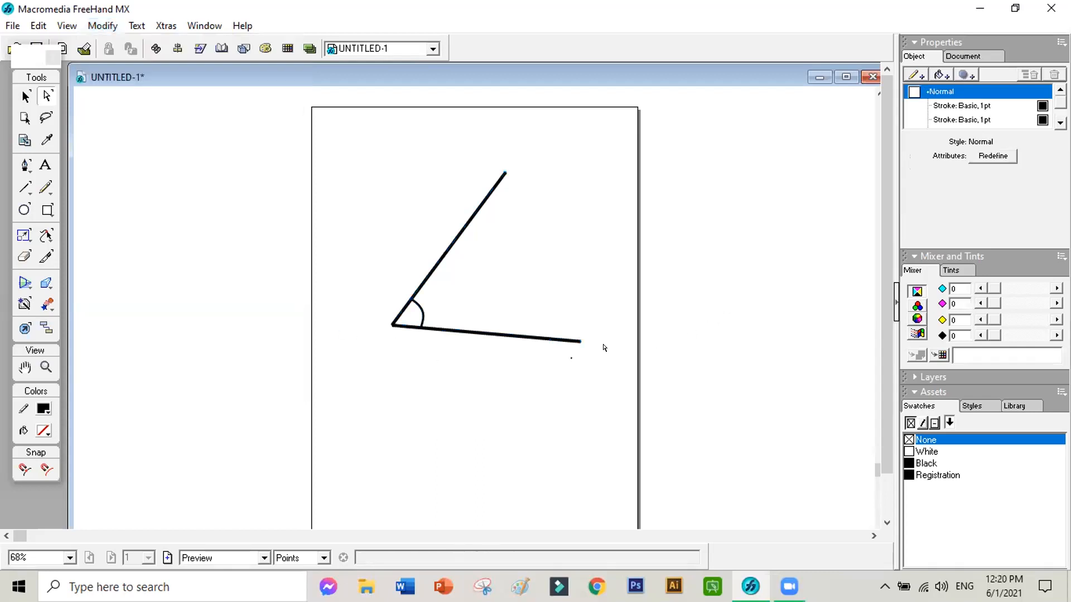
- Select everything around the angle with a marquee and try to group the whole drawing
mouse_move(353, 134)
left_mouse_down()
mouse_move(471, 136)
mouse_move(562, 222)
mouse_move(595, 340)
mouse_move(606, 434)
left_mouse_up()
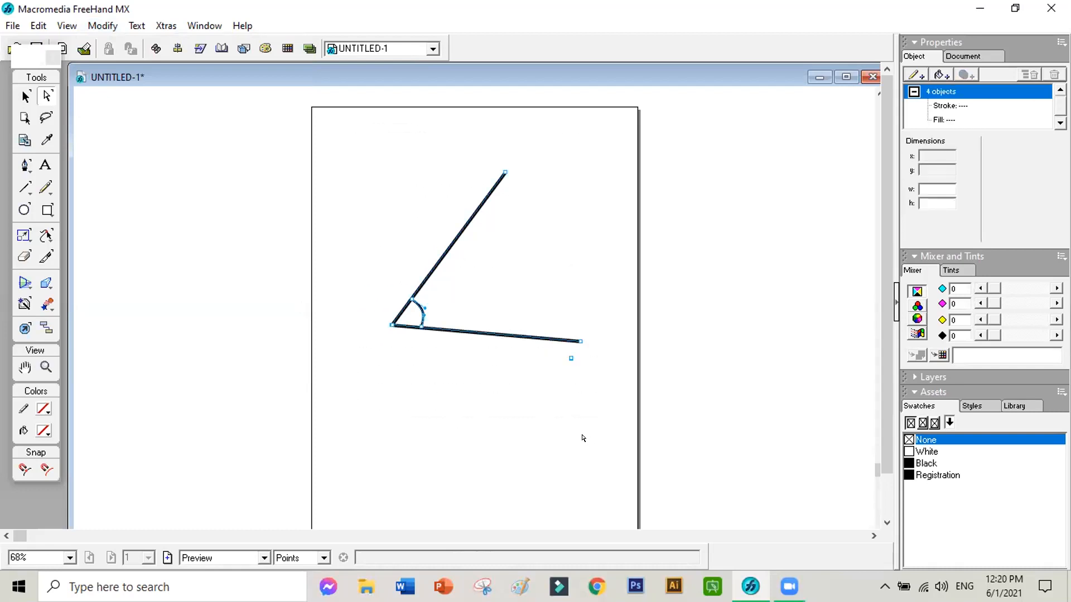
key("v")
key("a")
left_click(104, 28)
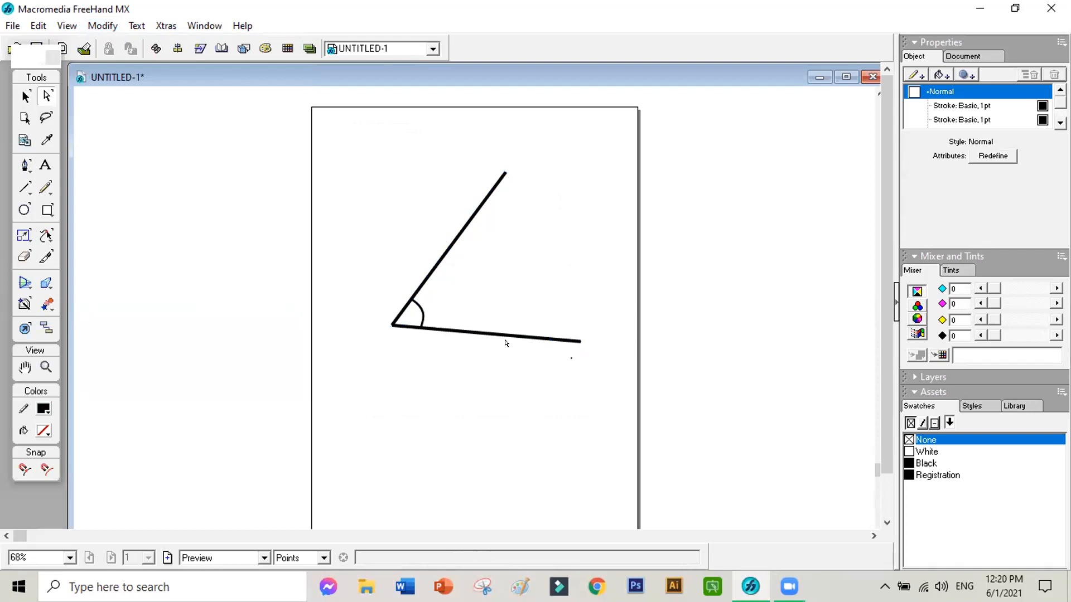
- Nudge the lower line slightly up toward the vertex and deselect it
mouse_move(505, 335)
left_mouse_down()
mouse_move(504, 359)
mouse_move(501, 331)
left_mouse_up()
left_click(599, 311)
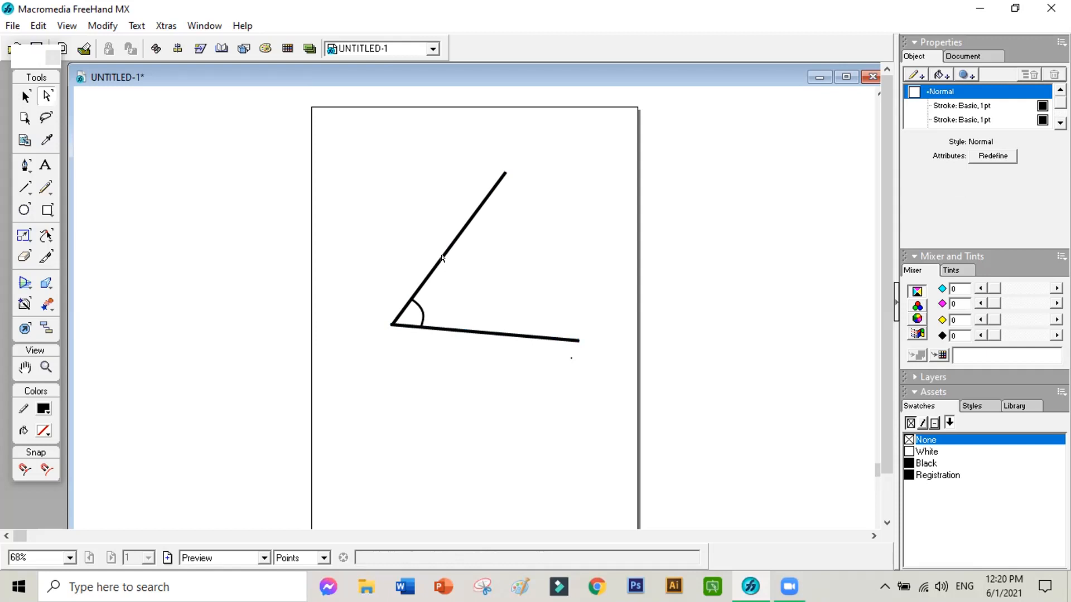
- Select the grouped pair of lines and move it slightly up and left to meet the ends of the arc
left_click(25, 99)
left_click(486, 197)
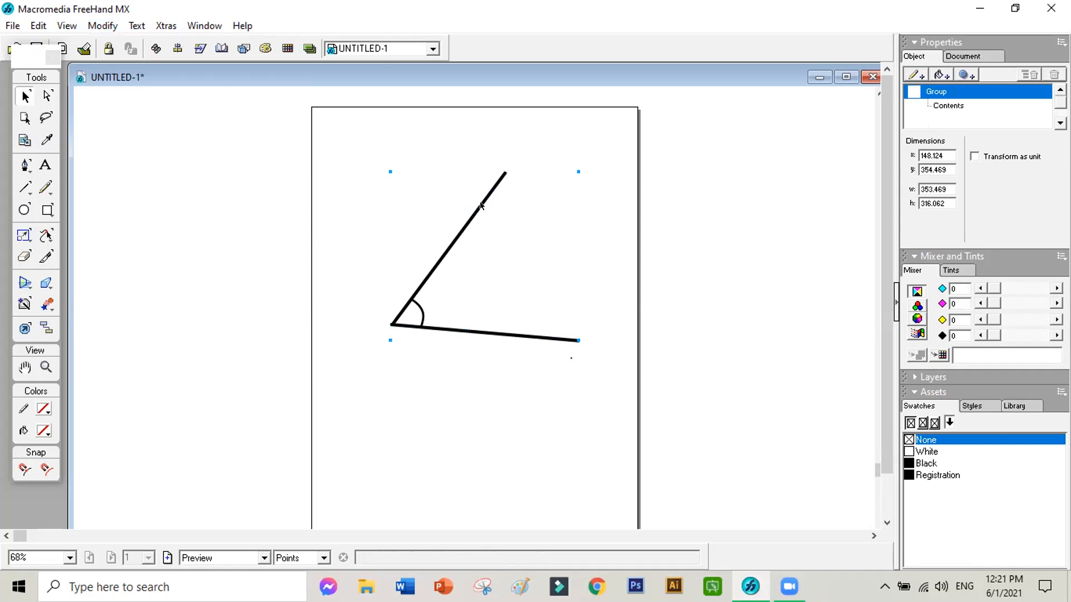
mouse_move(480, 205)
left_mouse_down()
mouse_move(497, 240)
mouse_move(494, 270)
mouse_move(448, 282)
mouse_move(469, 167)
mouse_move(540, 232)
mouse_move(476, 158)
mouse_move(469, 322)
mouse_move(462, 220)
mouse_move(471, 182)
mouse_move(483, 192)
left_mouse_up()
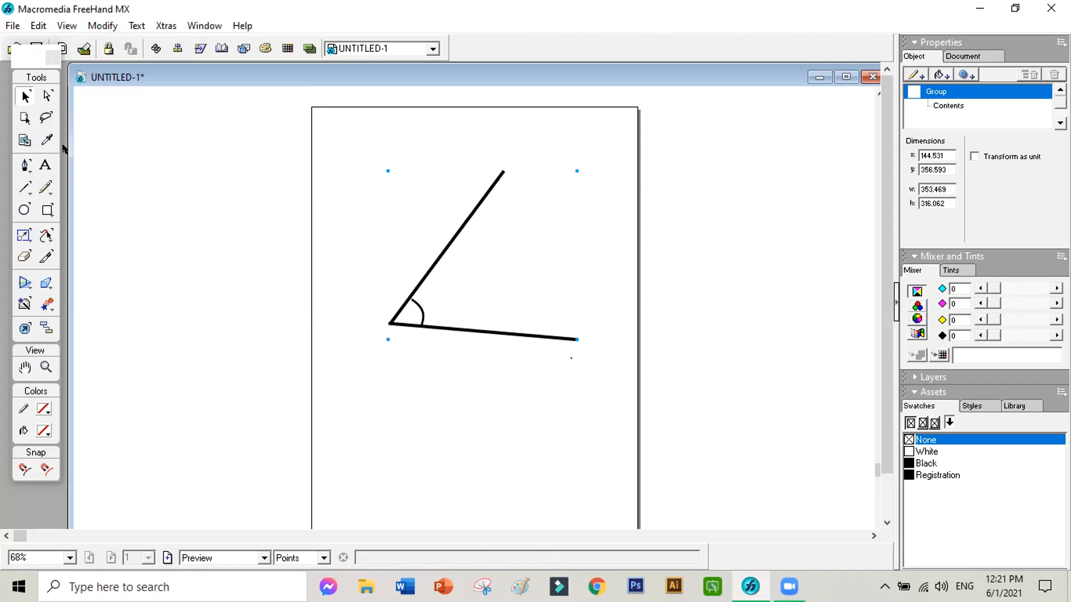
- Group the arc with the line pair and move the whole angle figure up and right on the page
left_click(421, 314, "alt")
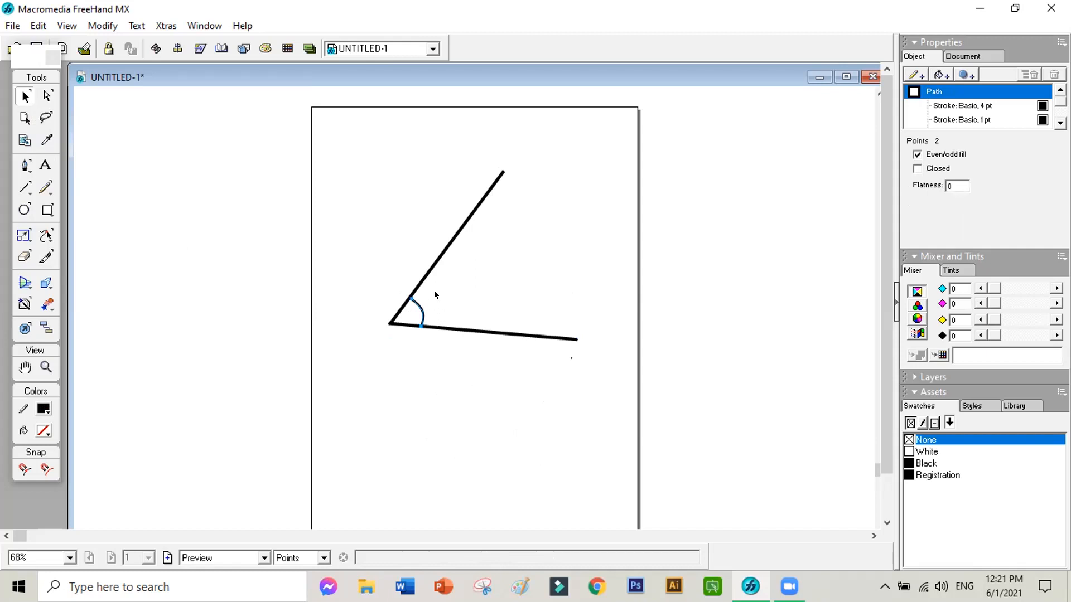
left_click(436, 263, "shift")
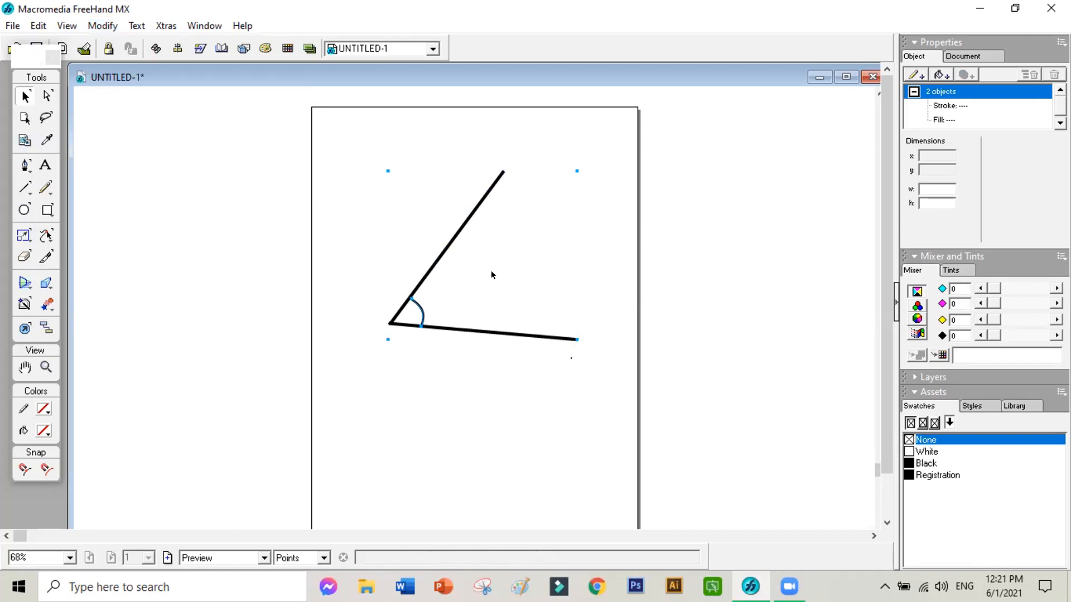
key("ctrl+g")
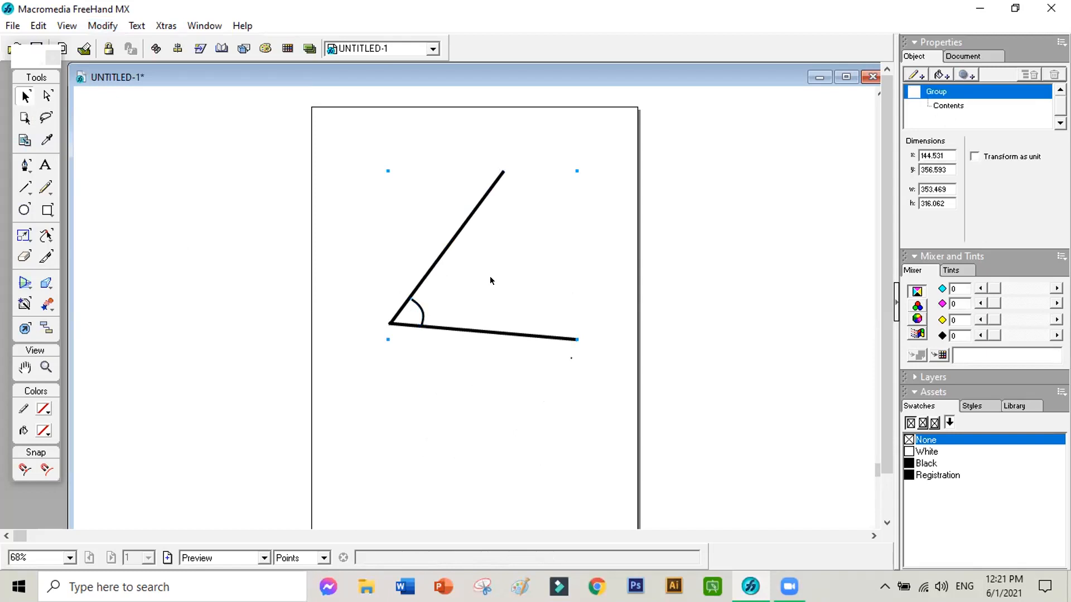
mouse_move(452, 243)
left_mouse_down()
mouse_move(461, 261)
mouse_move(436, 342)
mouse_move(354, 280)
mouse_move(224, 228)
mouse_move(349, 246)
mouse_move(483, 210)
left_mouse_up()
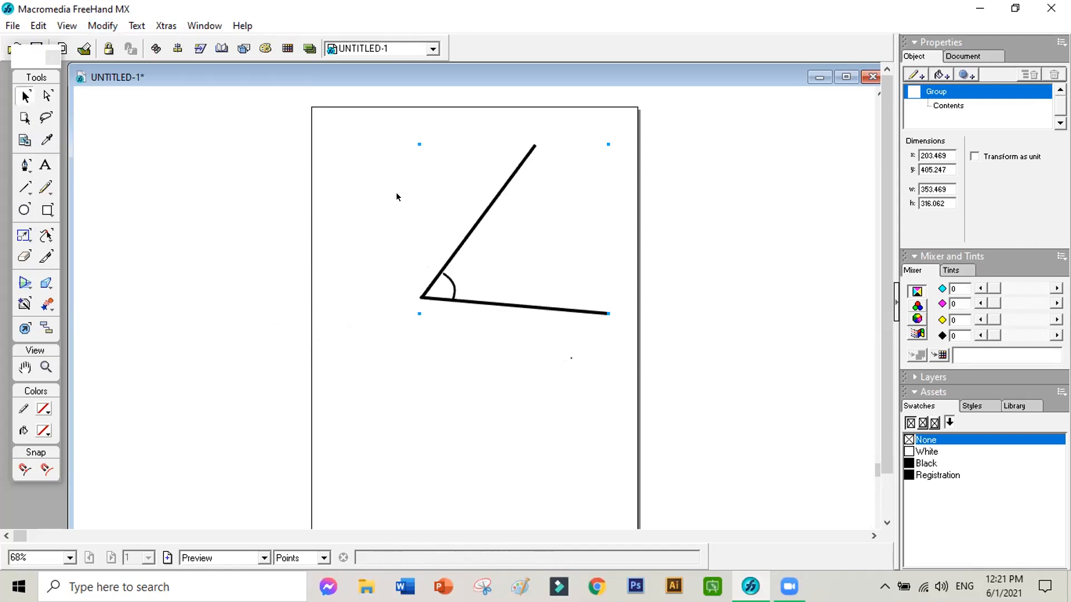
- Delete the whole angle figure together with the stray dot below it
mouse_move(369, 135)
left_mouse_down()
mouse_move(568, 186)
mouse_move(629, 329)
mouse_move(631, 366)
left_mouse_up()
key("Delete")
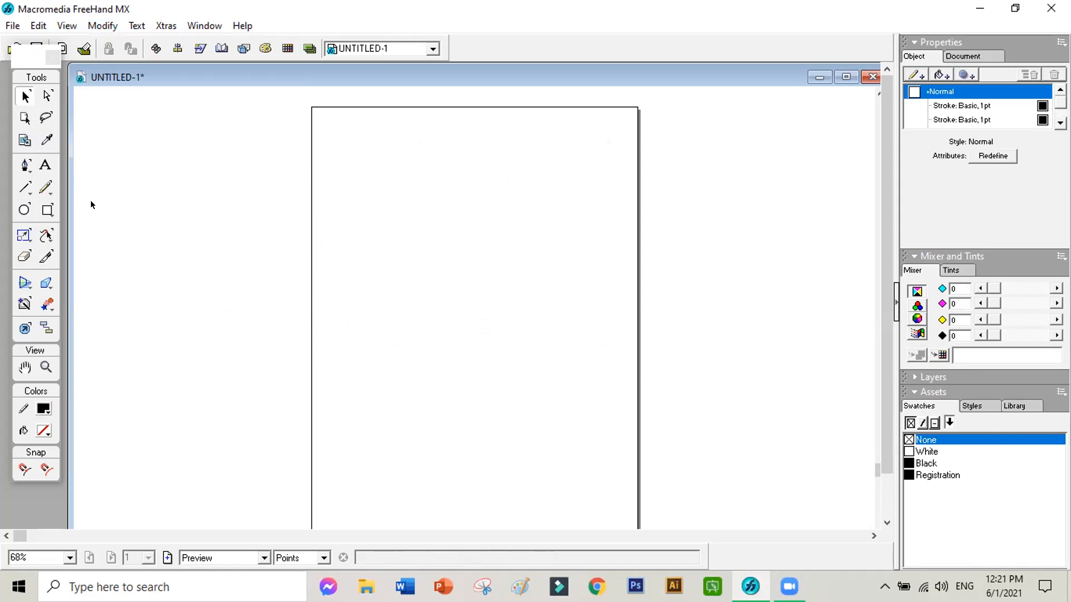
- Draw a triangle from three separate straight lines and nudge its right side slightly left toward the corners
left_click(25, 187)
left_click_drag(495, 185, 398, 361)
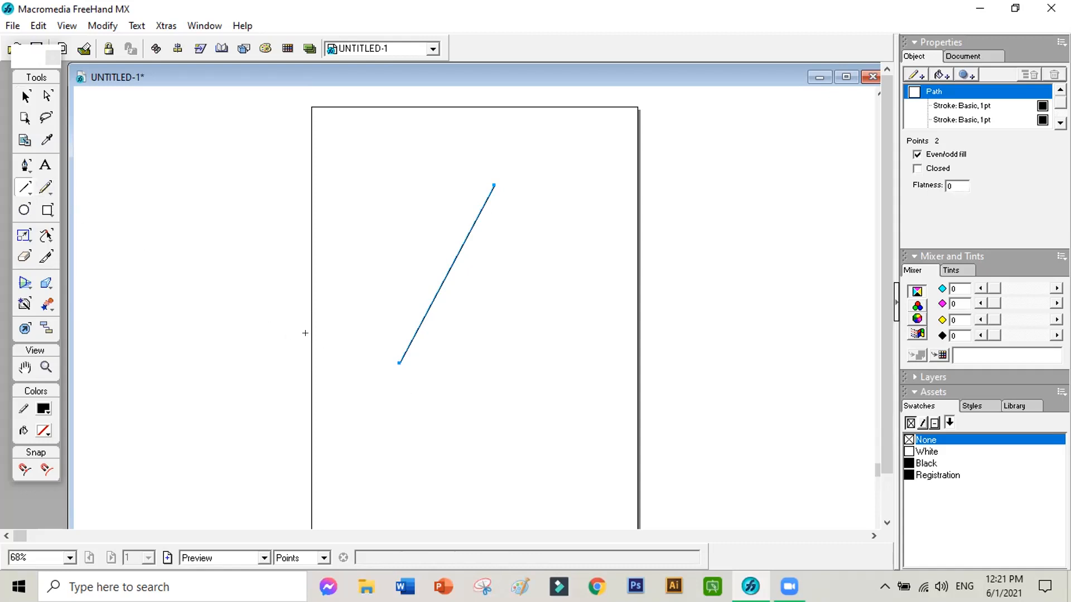
left_click_drag(399, 363, 590, 422)
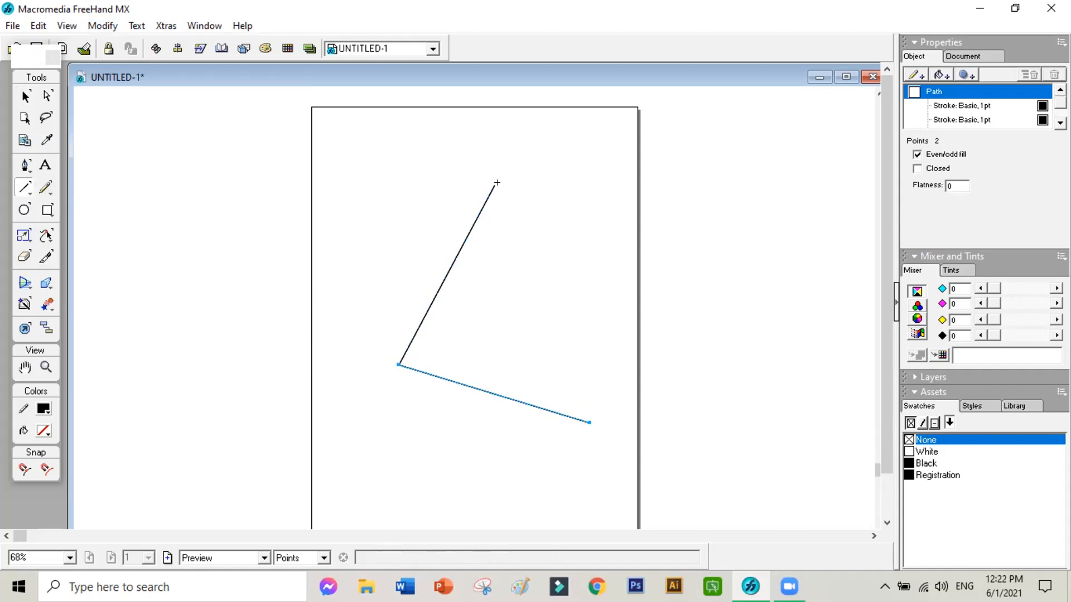
left_click_drag(494, 186, 590, 422)
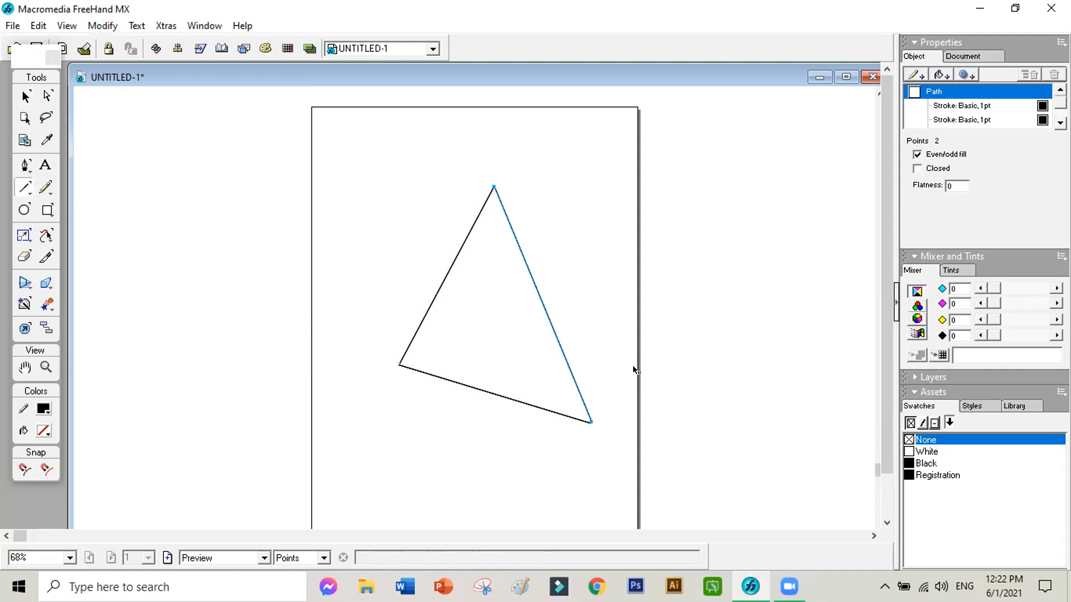
key("Left")
key("Left")
key("Left")
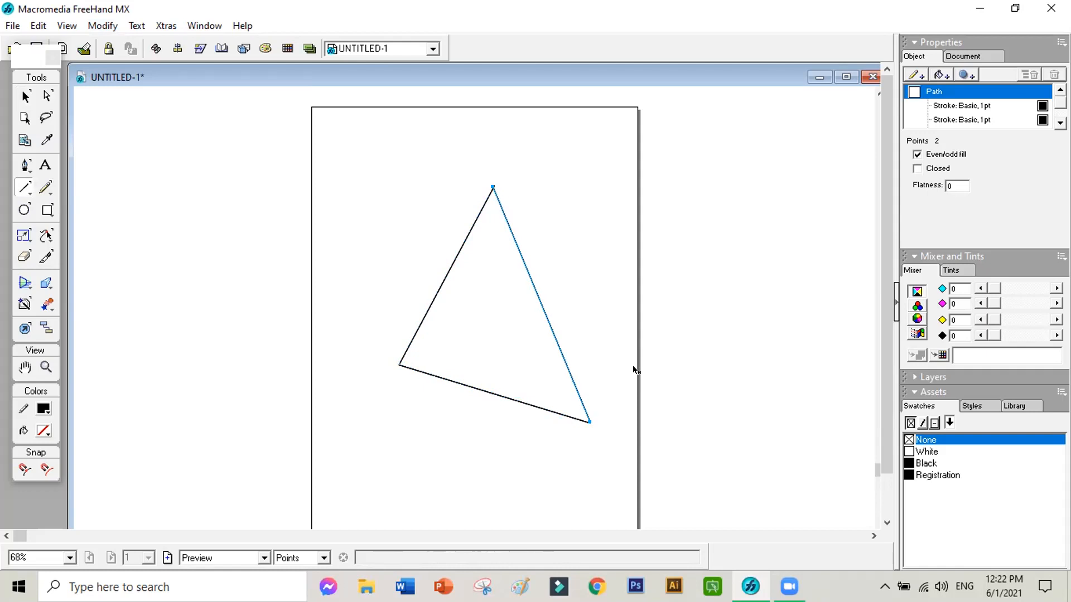
left_click(491, 184)
left_click(485, 183)
left_click(590, 422)
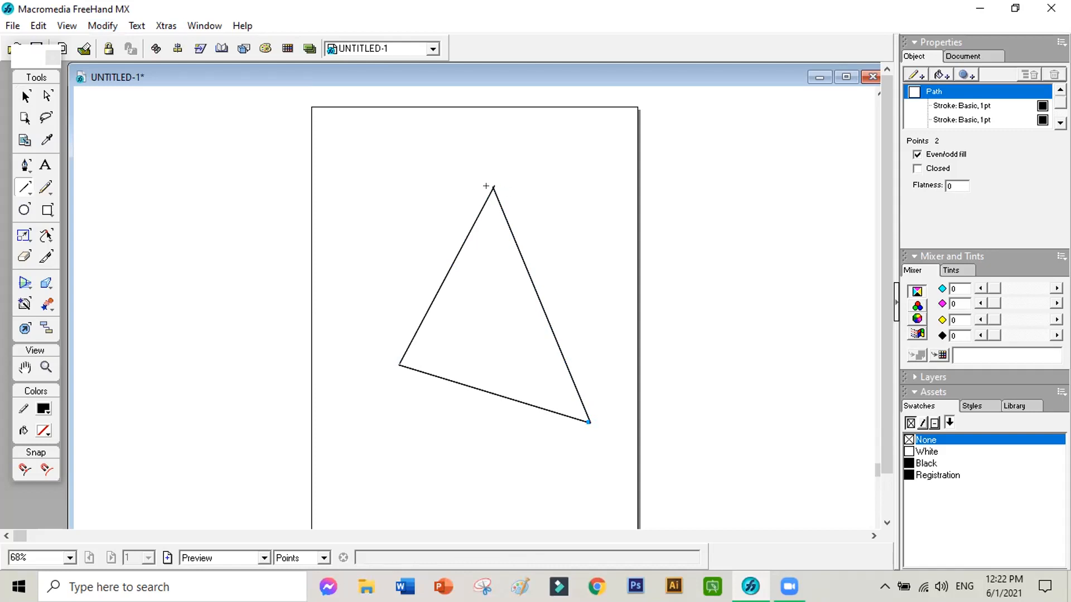
- Select the upper endpoint of the triangle's right side and move it 3 points to the right
left_click(25, 100)
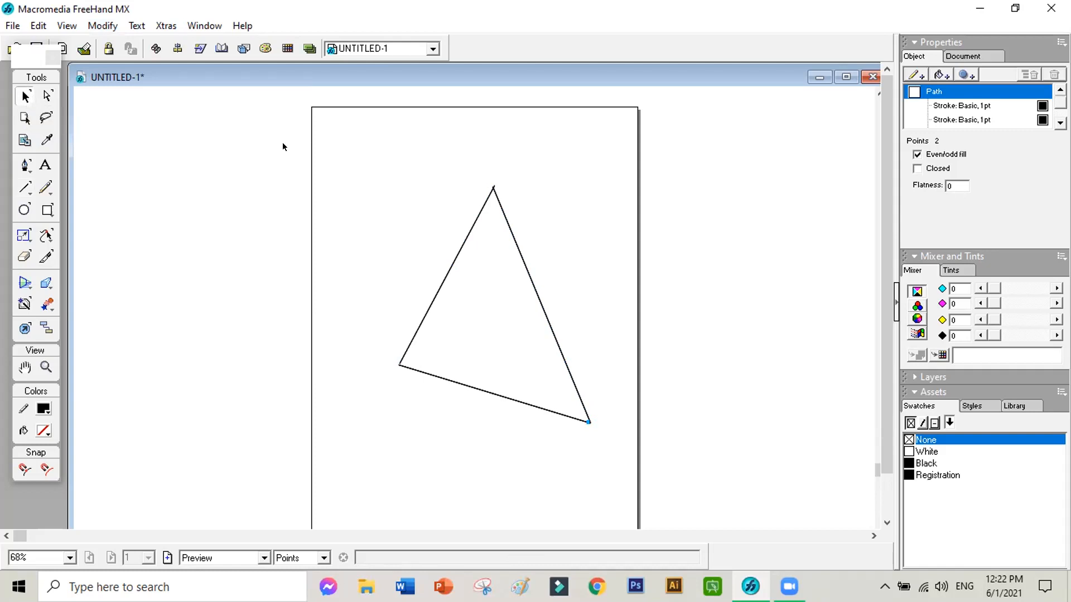
left_click(492, 186)
left_click(492, 187)
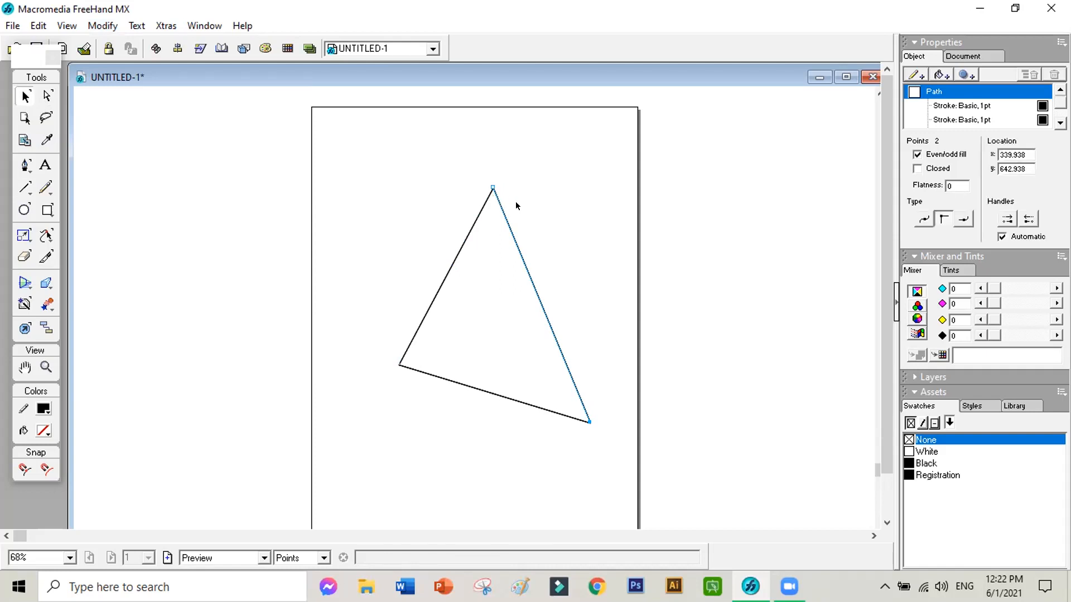
key("Right")
key("Right")
key("Right")
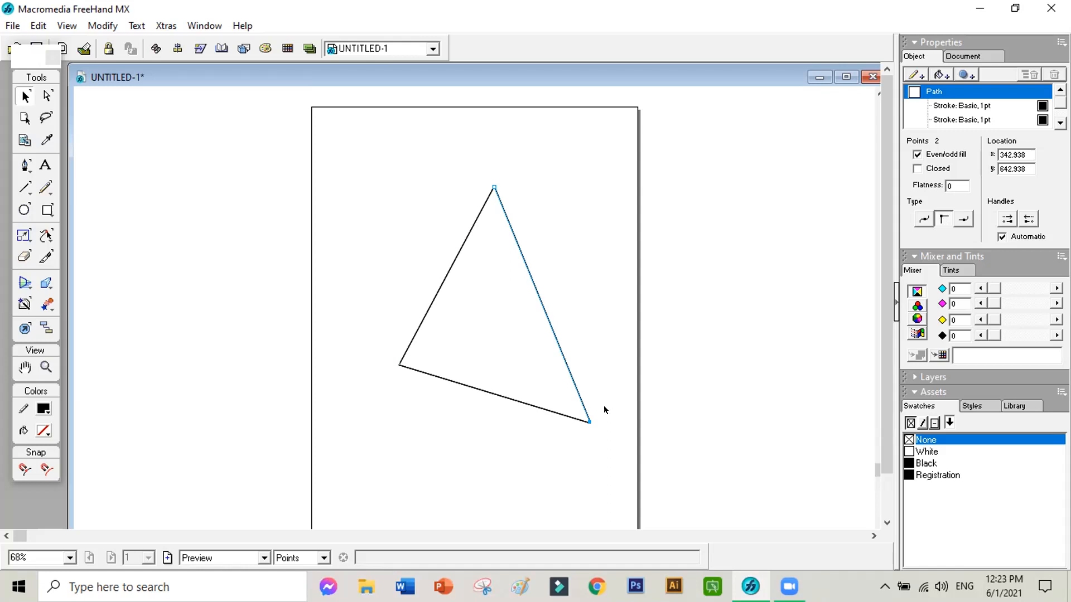
- Nudge the lower endpoint of the triangle's right side slightly left to meet the corner, and deselect the line
left_click(590, 422)
key("Left")
key("Left")
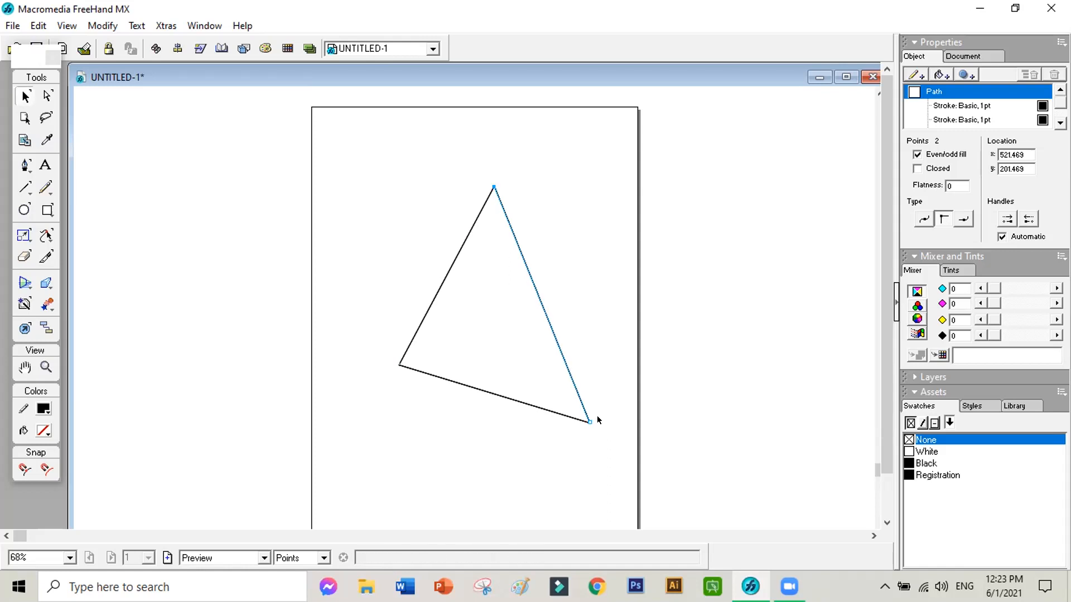
left_click(603, 342)
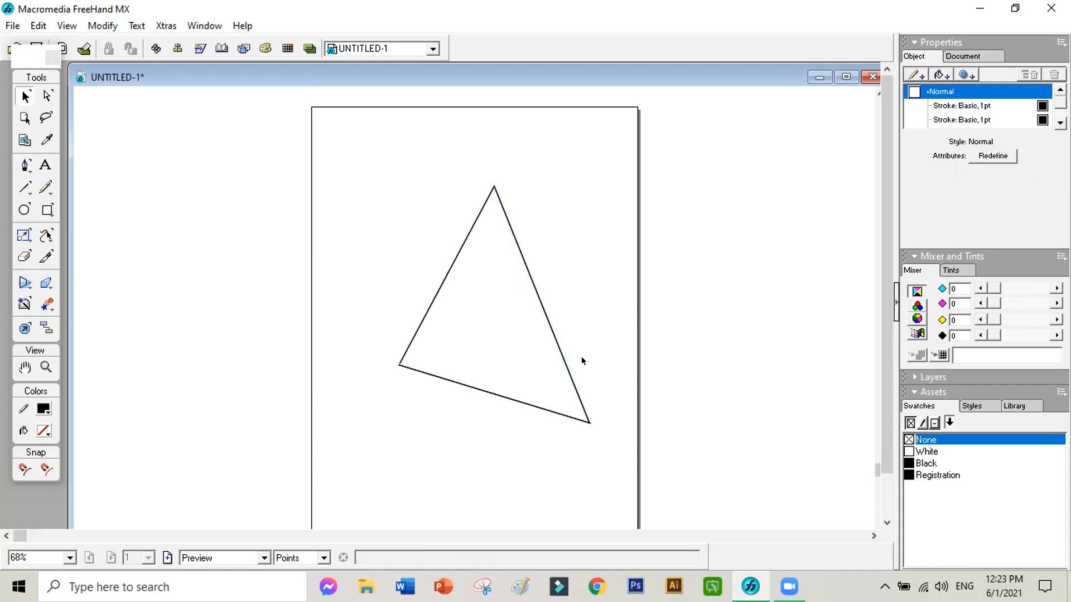
left_click(25, 165)
left_click(411, 343)
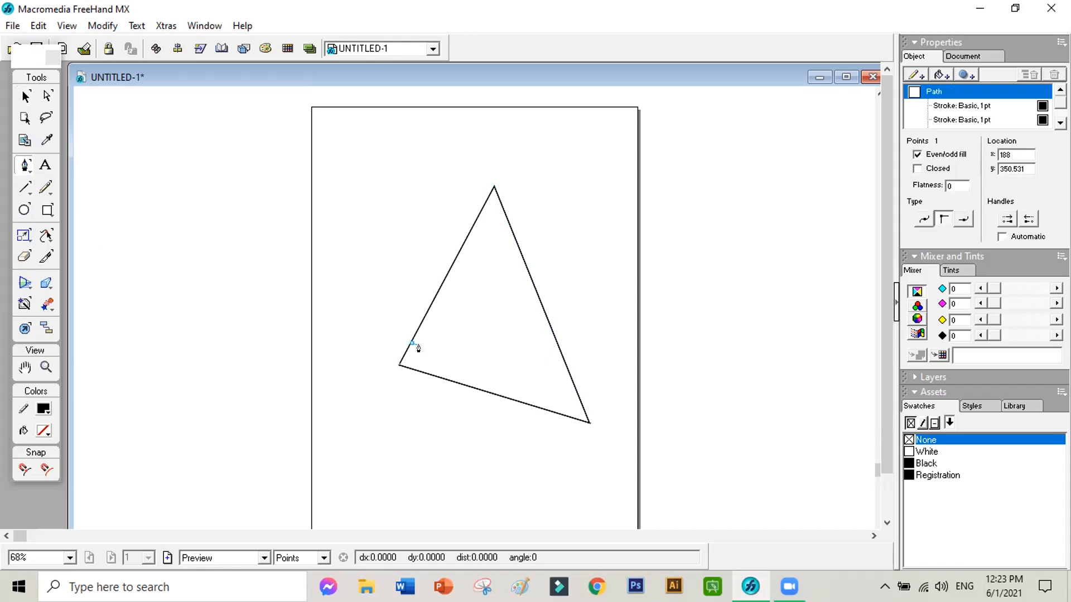
left_click(429, 375)
left_click_drag(419, 360, 430, 356)
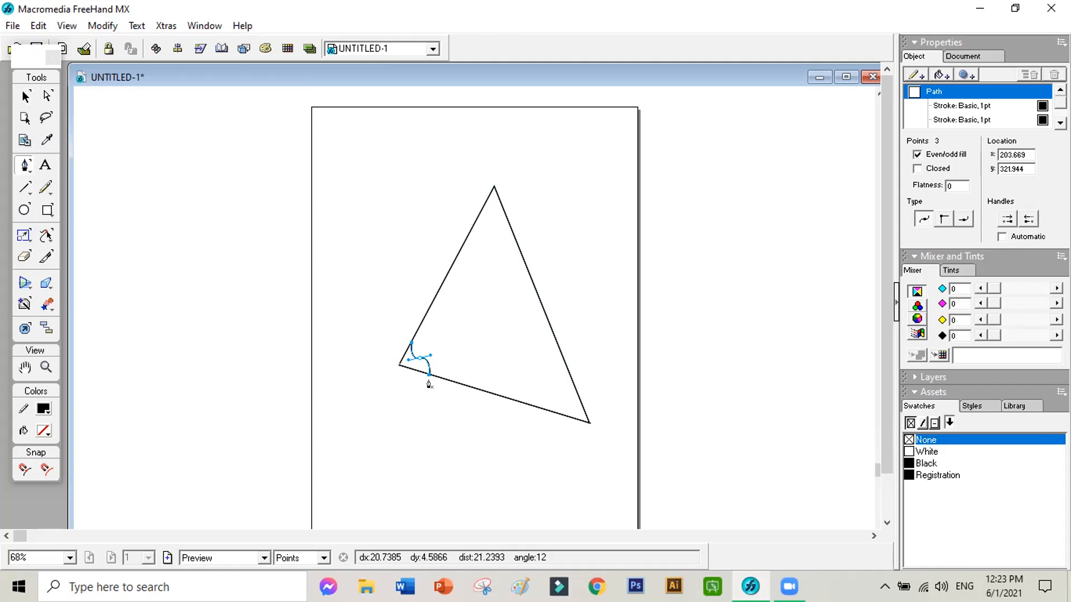
key("ctrl+z")
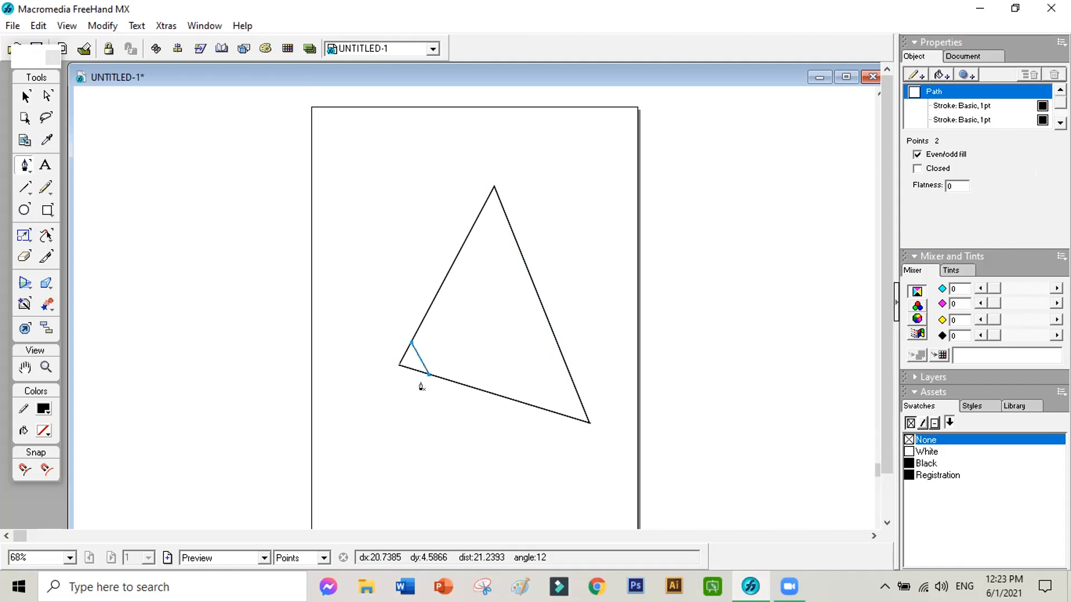
left_click_drag(419, 358, 430, 358)
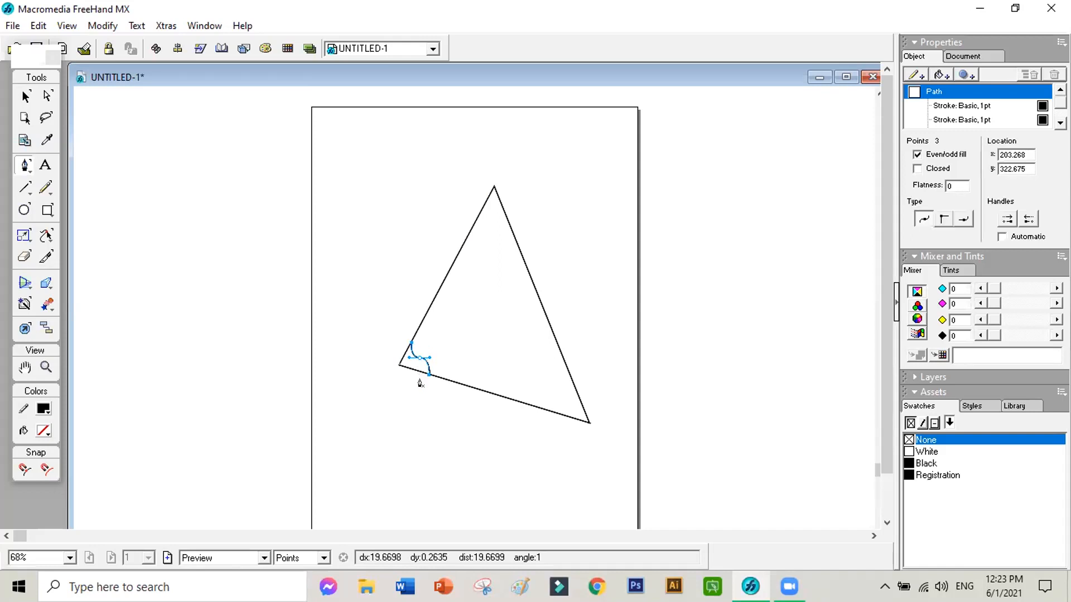
key("ctrl+z")
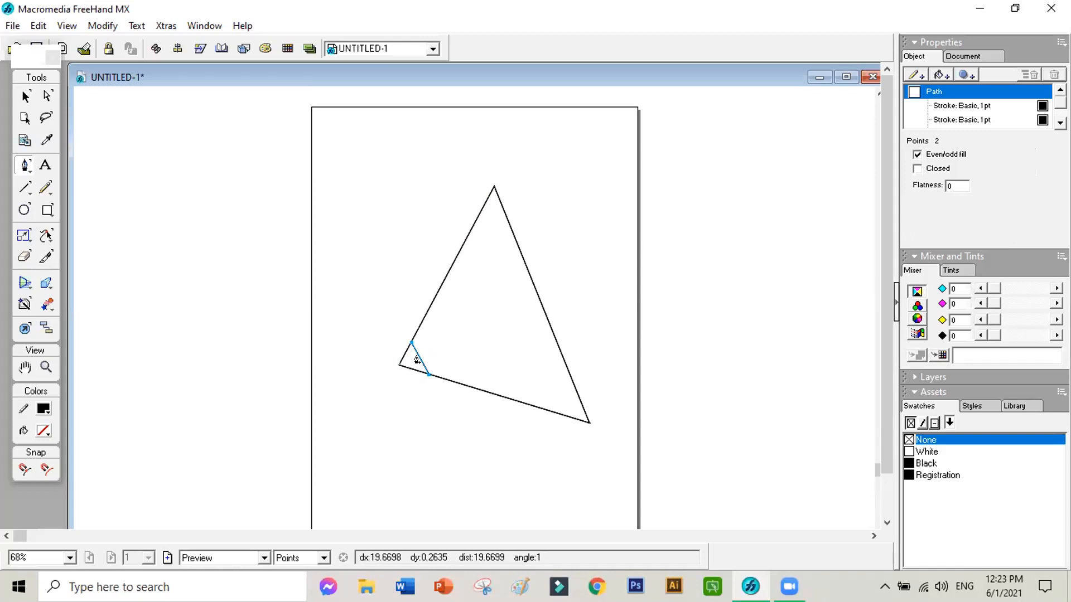
left_click_drag(418, 358, 424, 357)
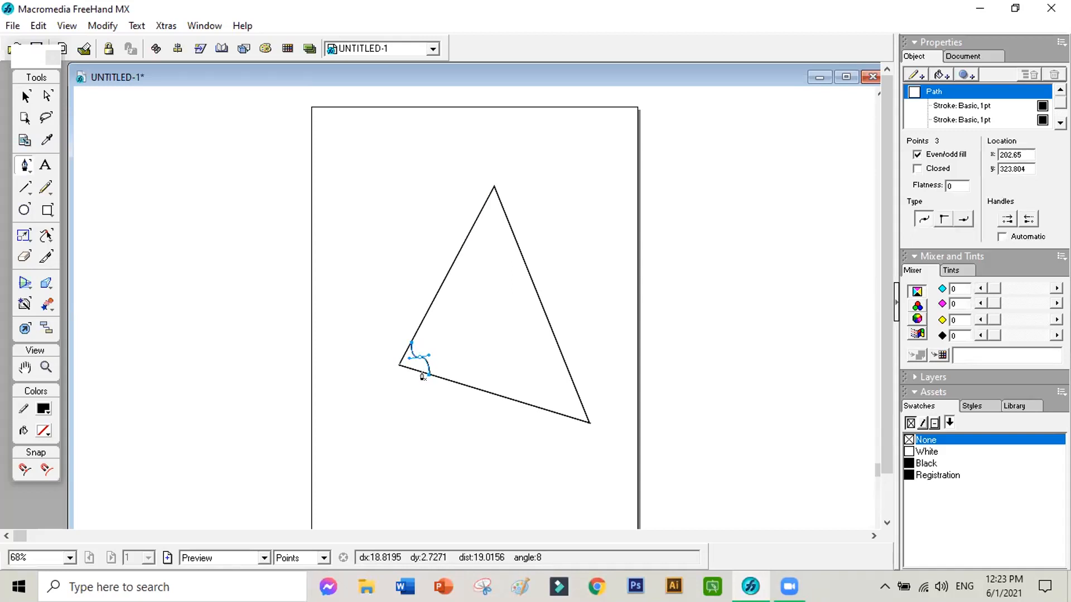
key("ctrl+z")
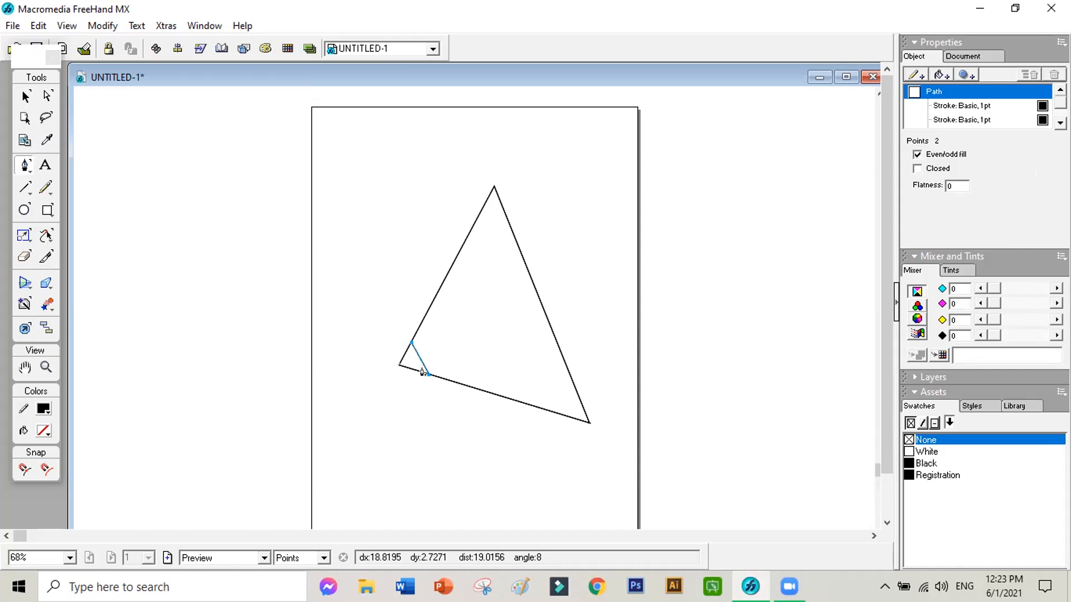
left_click_drag(419, 363, 432, 356)
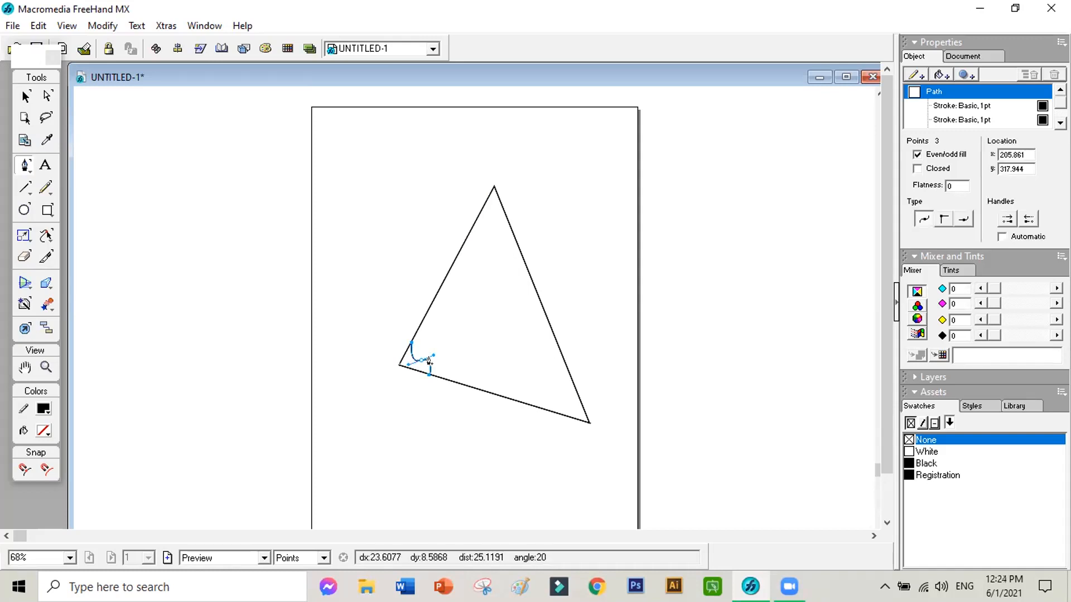
left_click(421, 359)
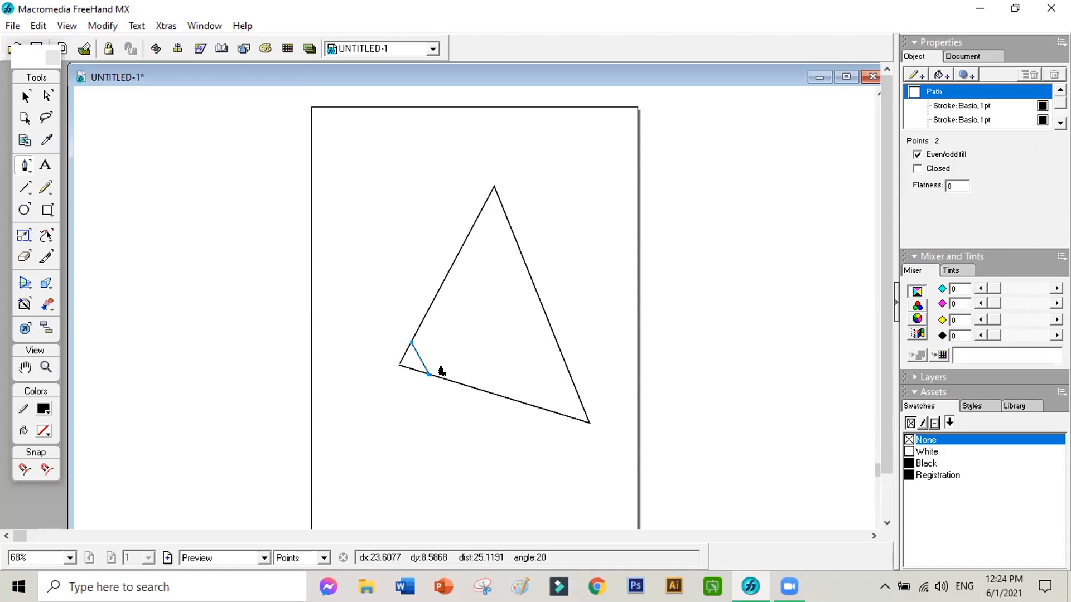
key("Tab")
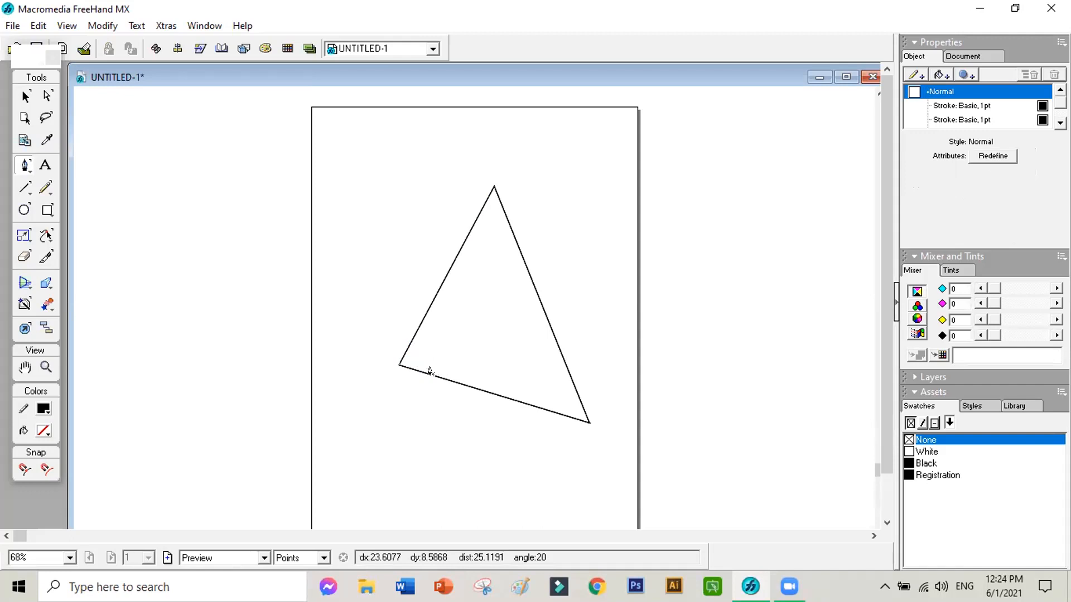
- Draw a short Pen segment across the triangle's lower-left corner and bend it outward into an angle arc
left_click(410, 345)
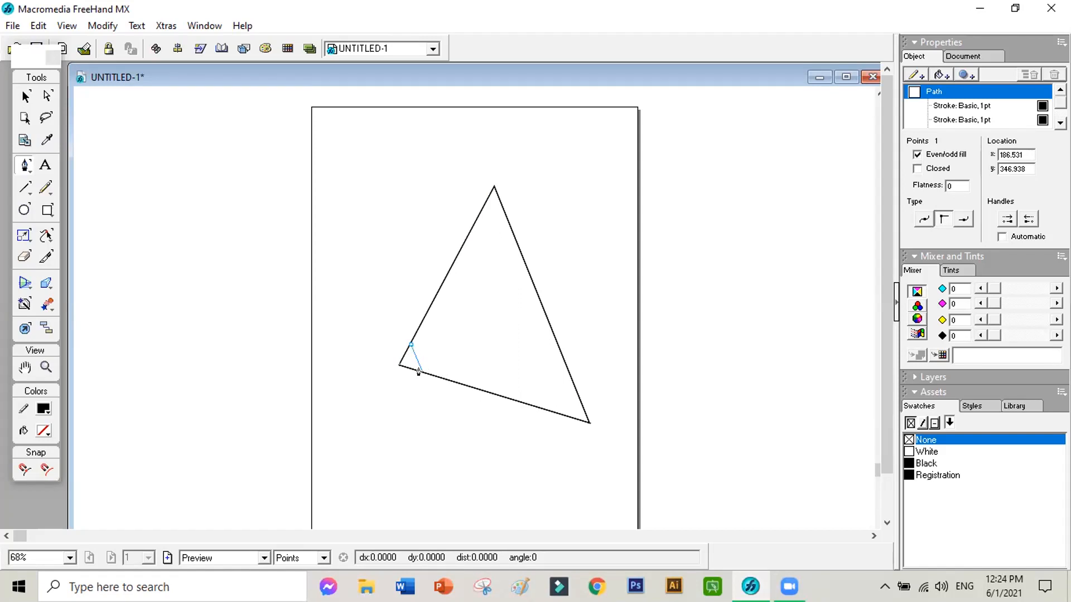
left_click(419, 371)
left_click_drag(413, 360, 426, 358)
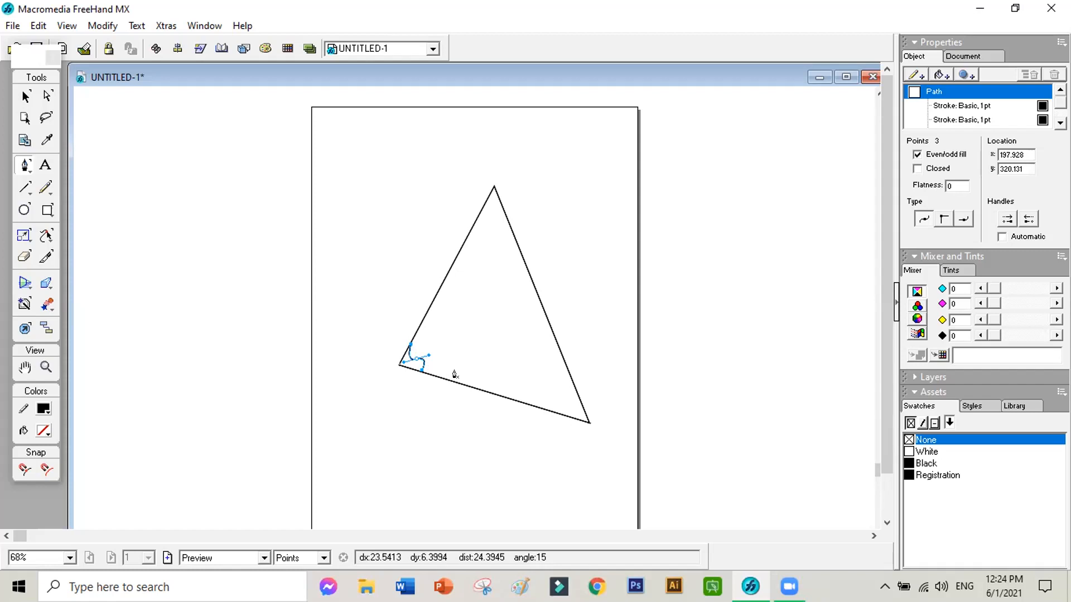
key("ctrl+z")
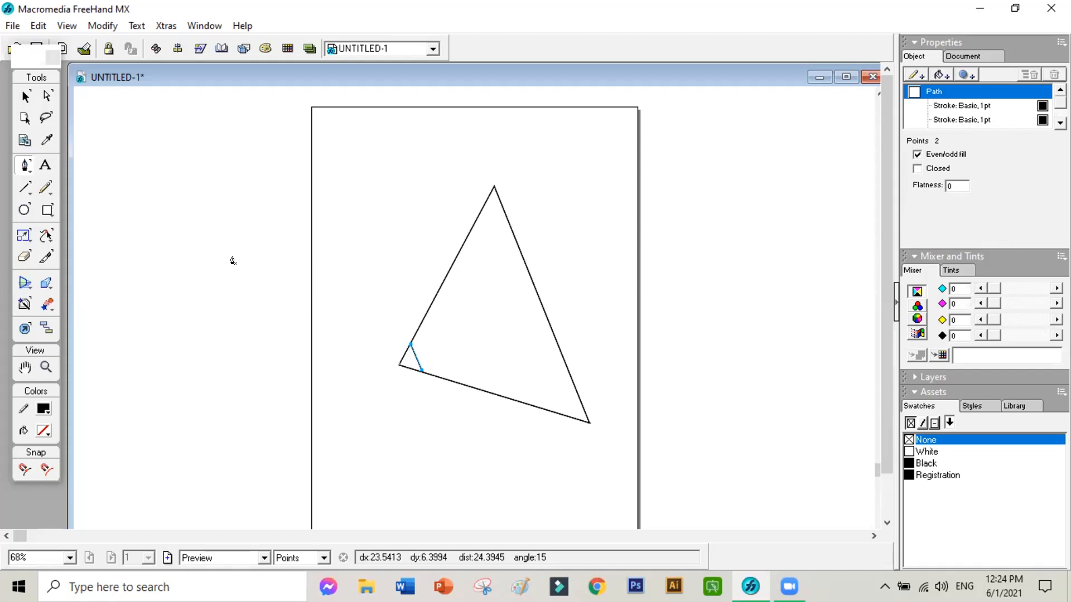
left_click(51, 102)
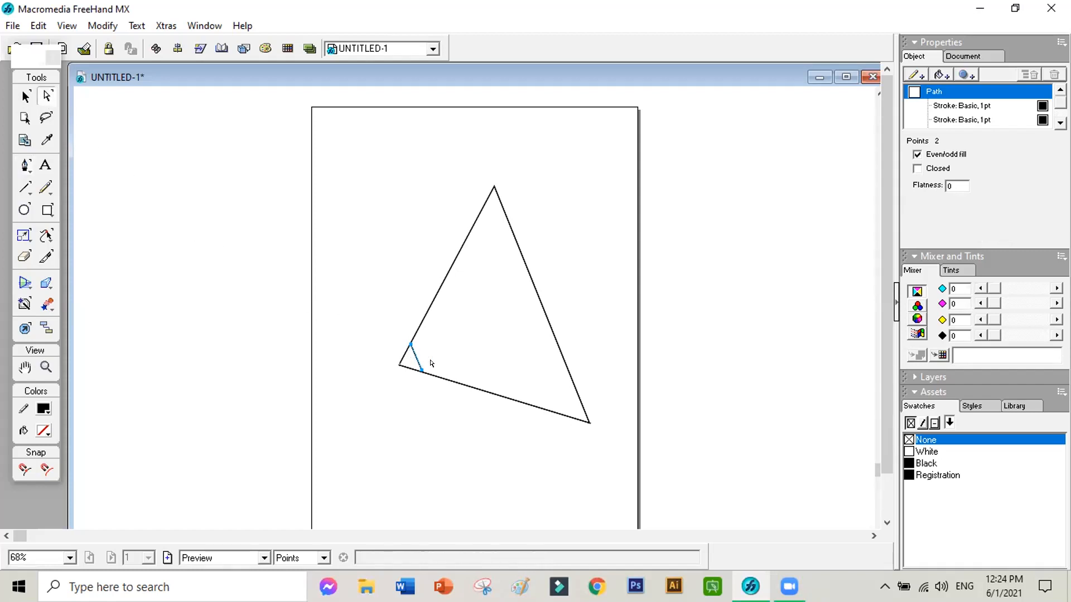
left_click_drag(414, 355, 428, 355)
left_click(454, 374)
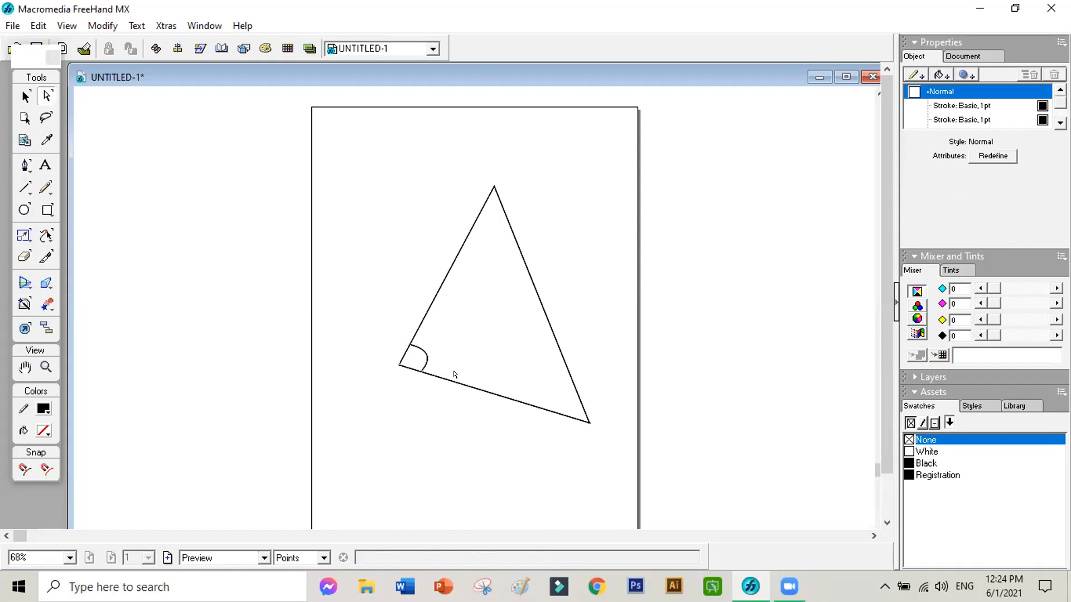
- Add a small text block inside the triangle beside the arc with the text 60
left_click(45, 165)
left_click_drag(434, 347, 471, 372)
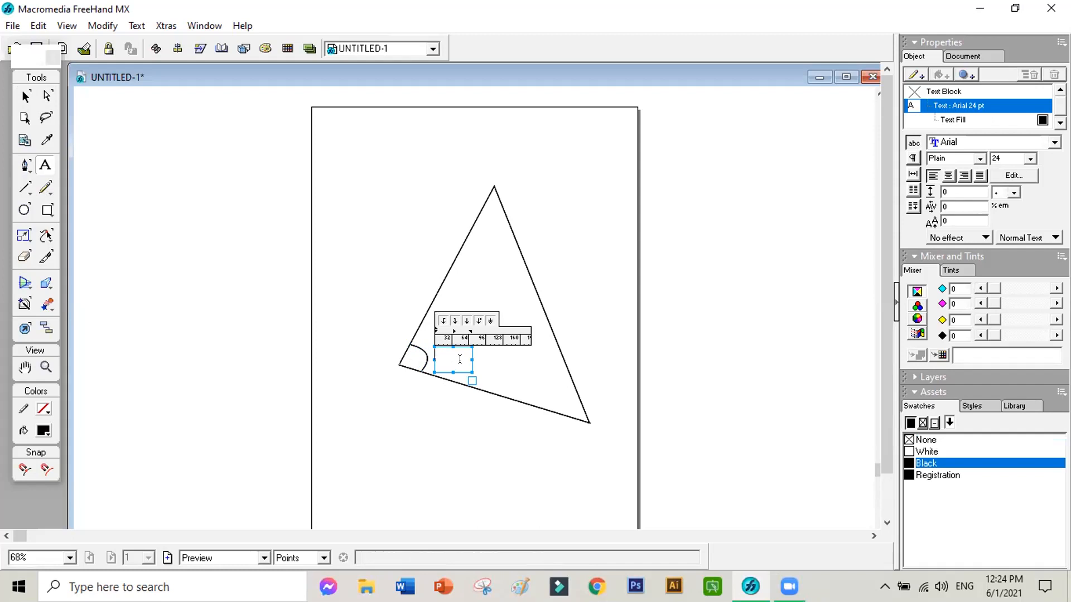
type("60")
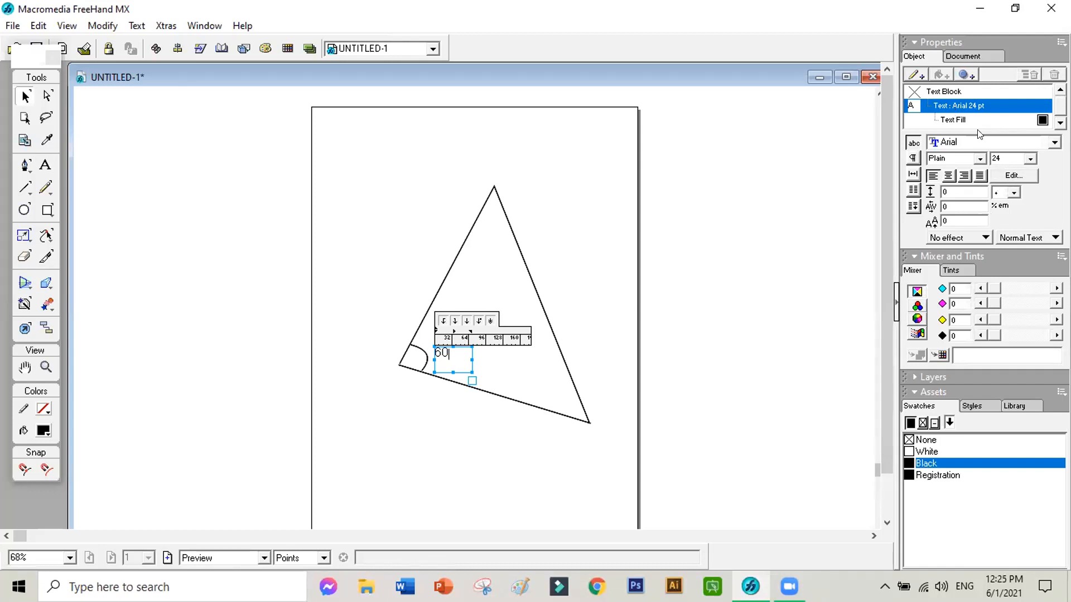
- Set the font size of the 60 label beside the angle arc to 36 pt
left_click(1030, 159)
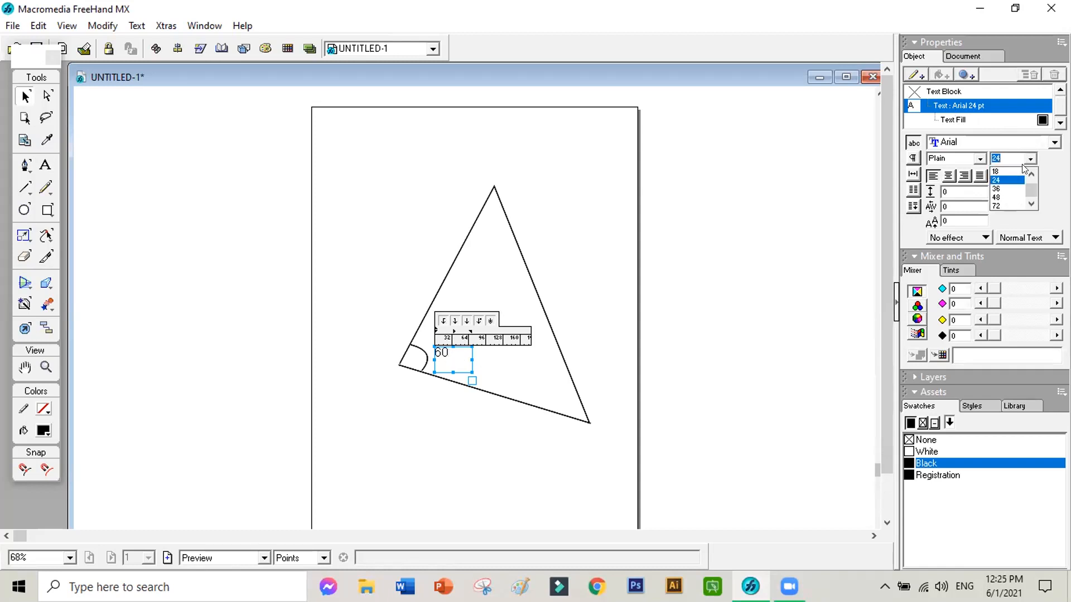
left_click(1009, 185)
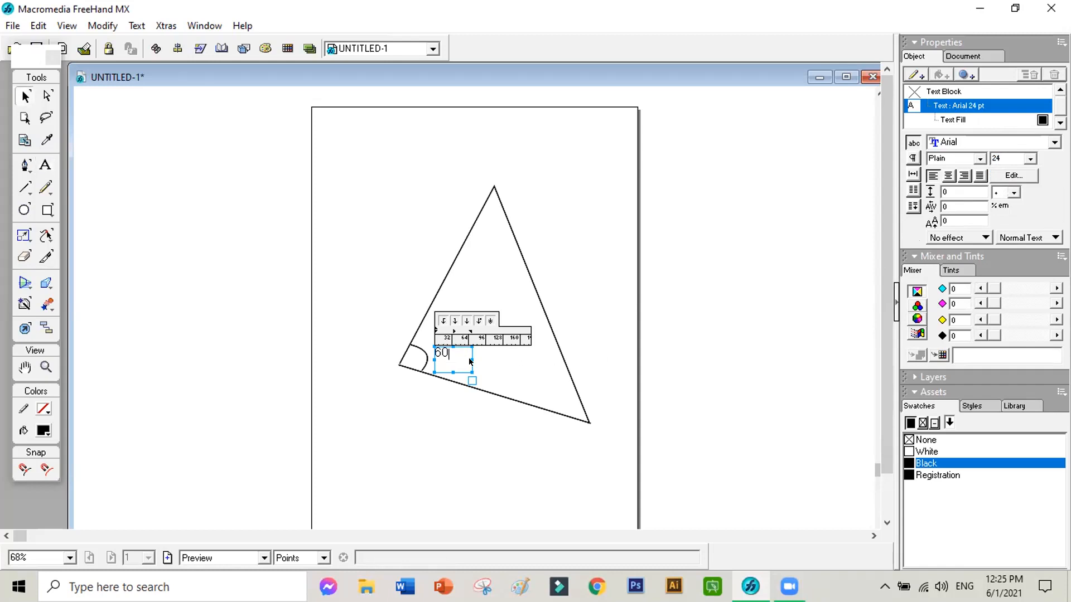
key("Escape")
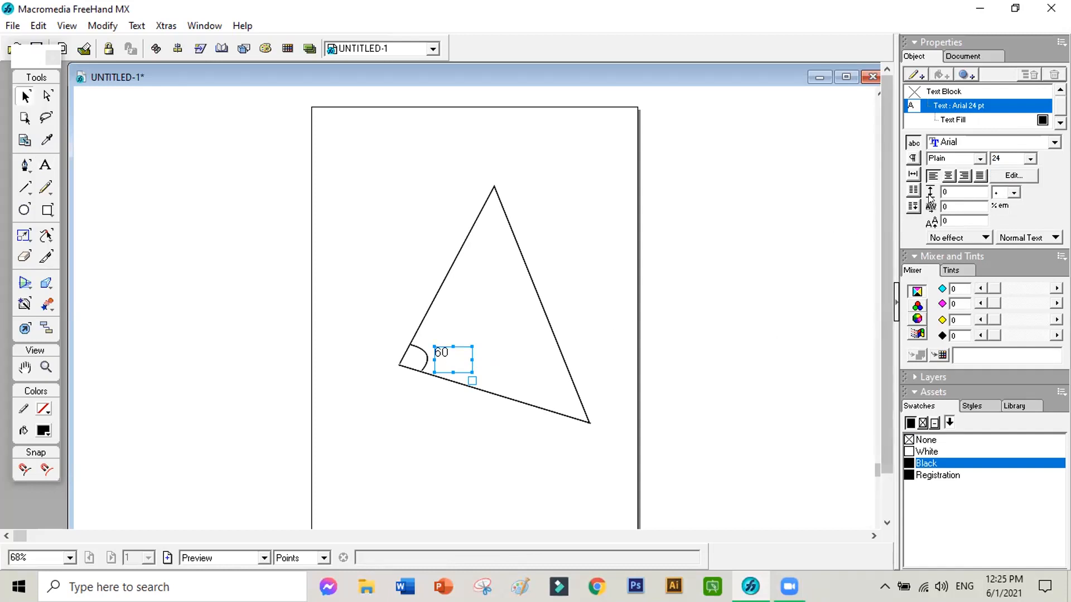
left_click(1026, 158)
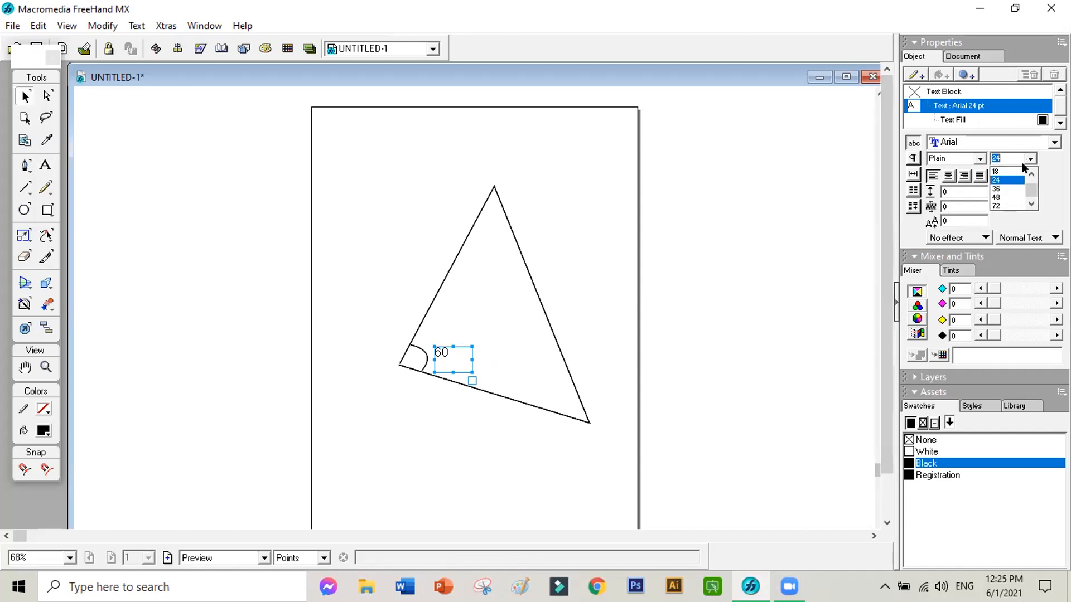
left_click(1004, 190)
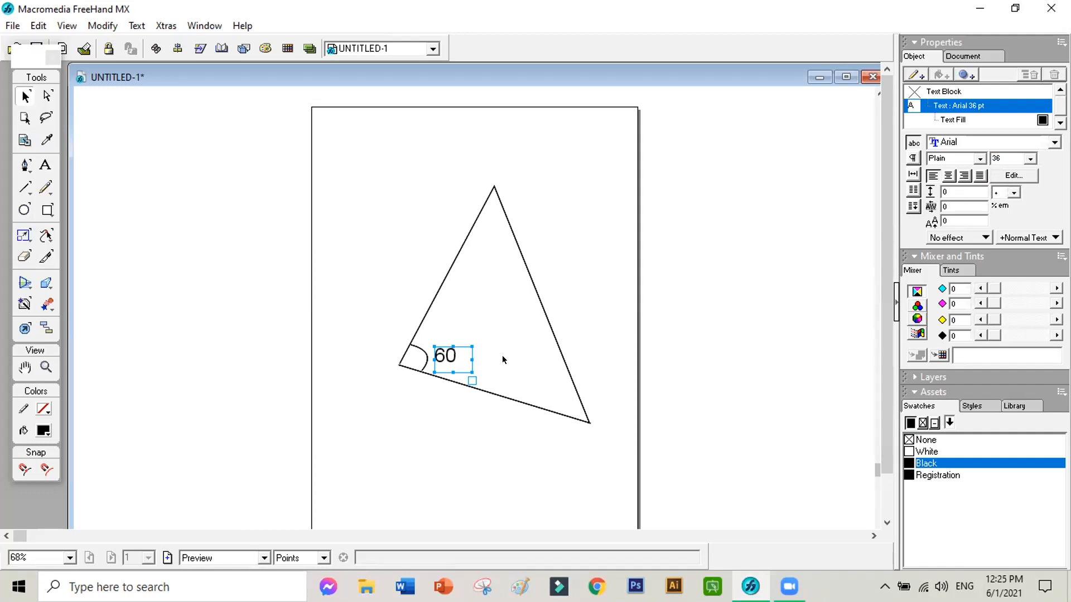
- Duplicate the 60 label slightly up and to the right, and edit the copy's text to read 0
left_click_drag(450, 353, 469, 346)
mouse_move(479, 340)
left_mouse_down()
mouse_move(505, 332)
mouse_move(469, 336)
left_mouse_up()
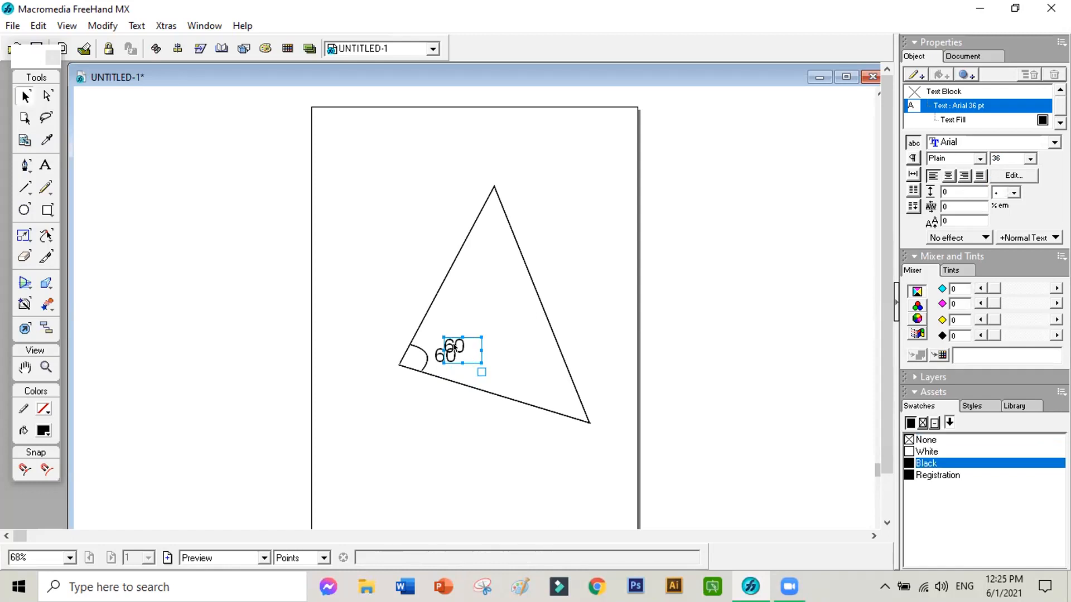
double_click(454, 343)
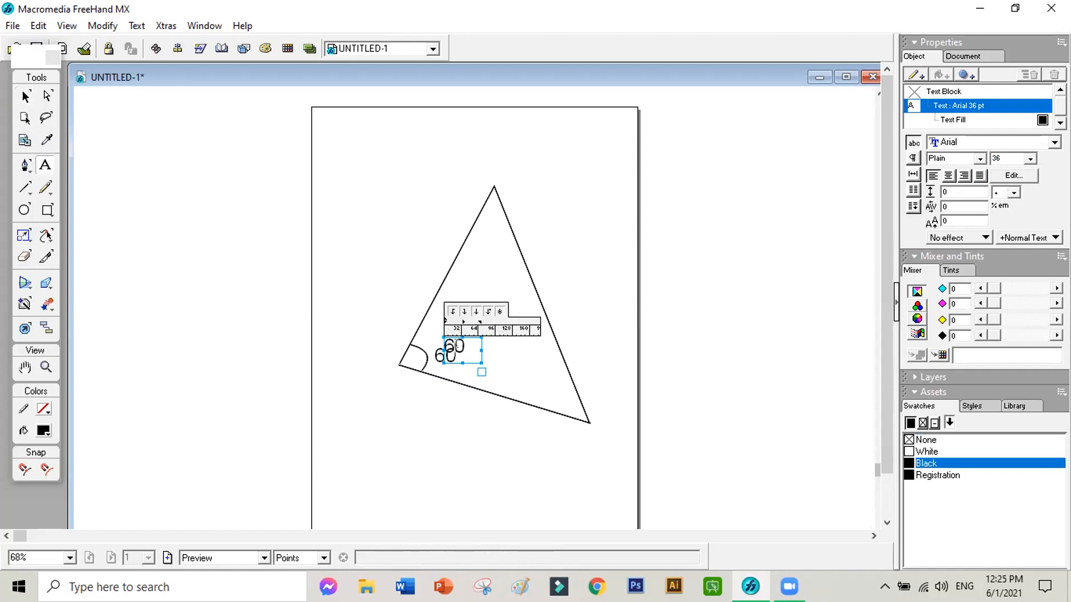
key("BackSpace")
key("Escape")
key("t")
key("Escape")
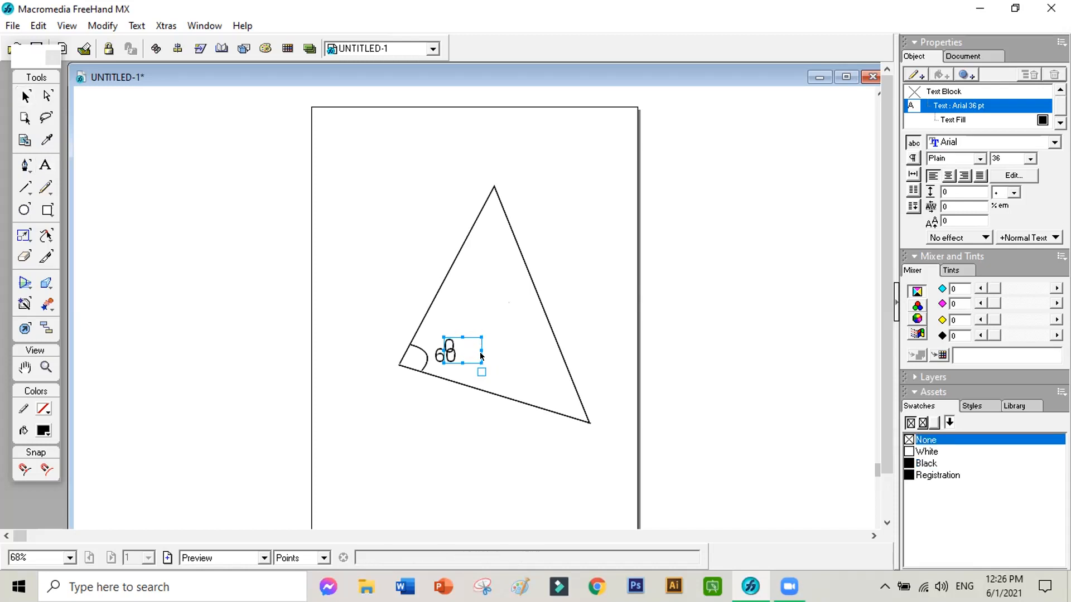
- Reduce the copied 0 to 18 pt and position it as a degree sign at the upper right of the 60, then deselect it
left_click_drag(477, 352, 483, 348)
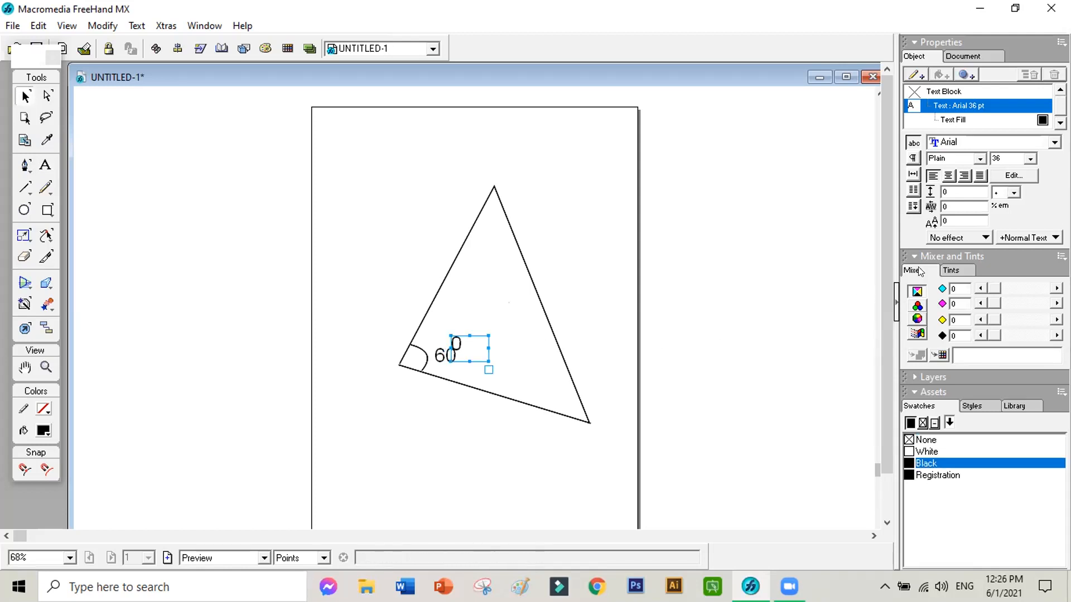
left_click(1027, 161)
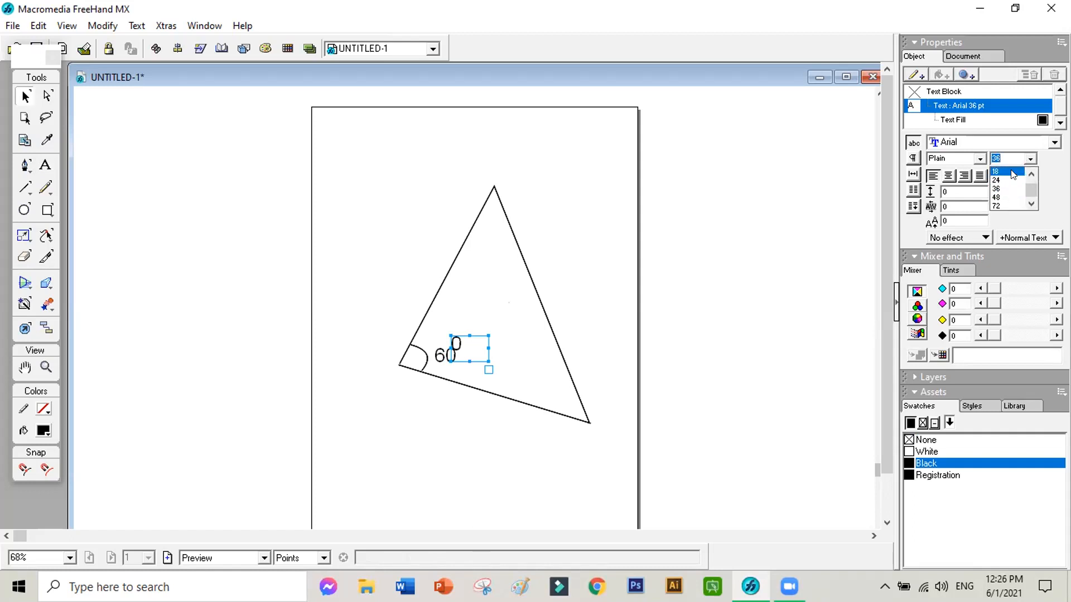
left_click(1013, 172)
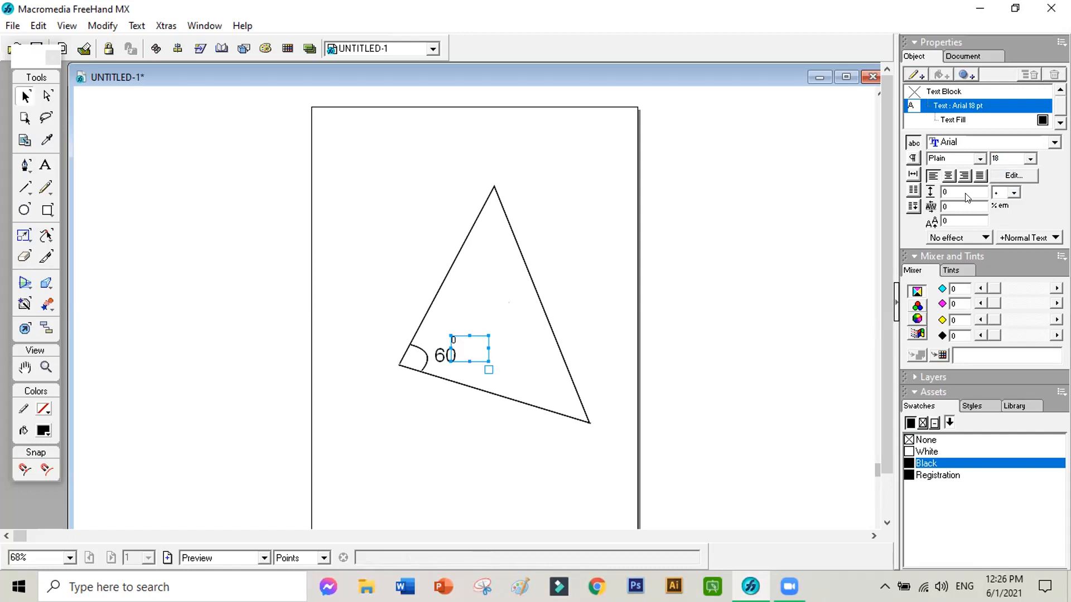
left_click_drag(480, 355, 480, 355)
left_click(494, 378)
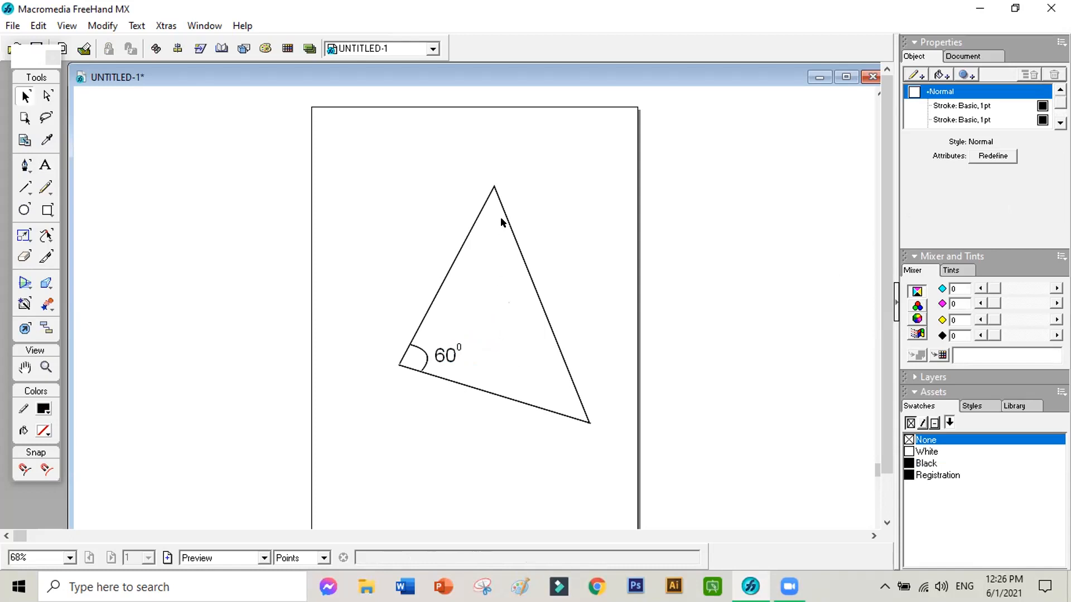
- Draw a nearly vertical line from the triangle's apex down to its base and nudge it slightly left to align with the apex
left_click(25, 187)
left_click_drag(494, 185, 495, 394)
left_click(517, 430)
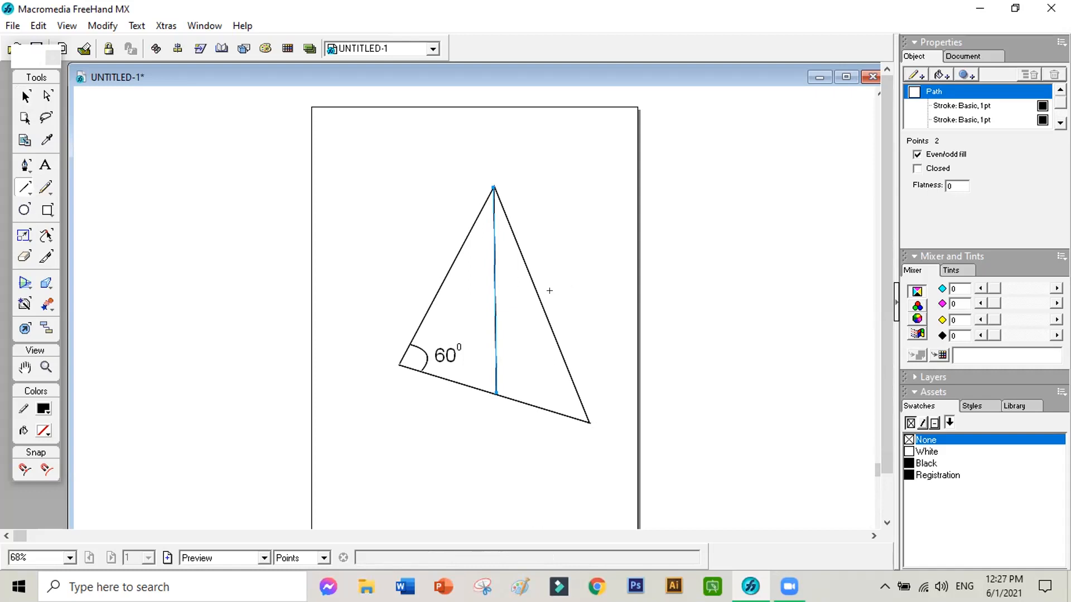
left_click(25, 97)
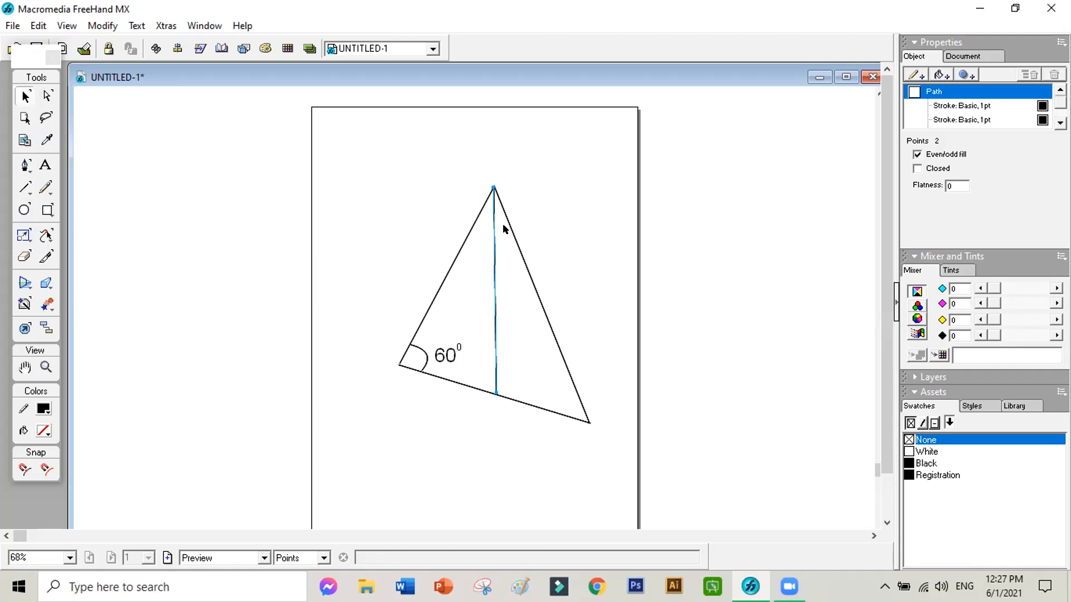
key("Left")
key("Left")
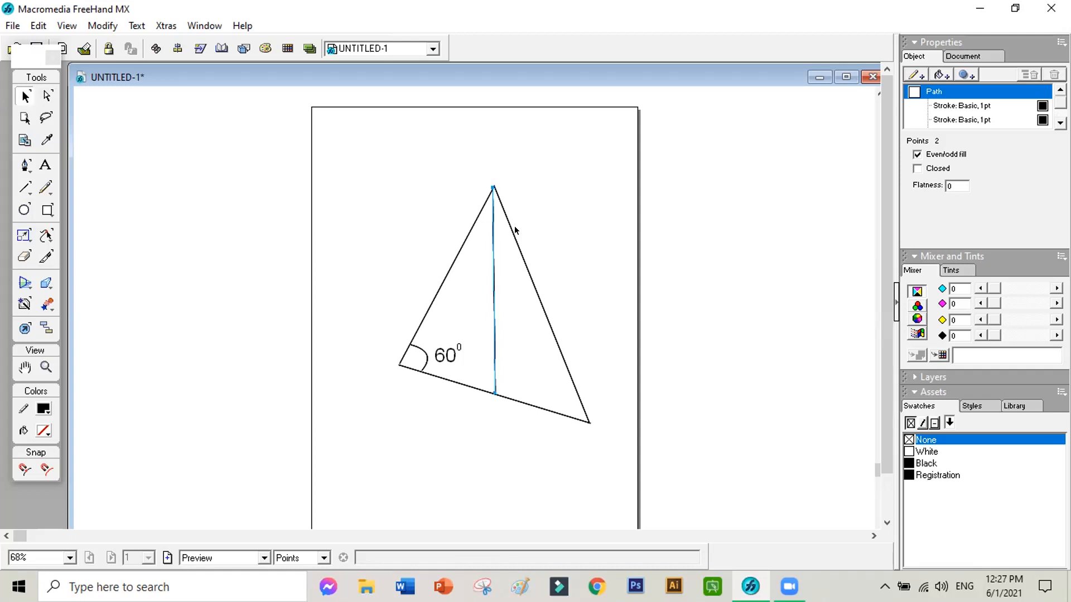
key("Right")
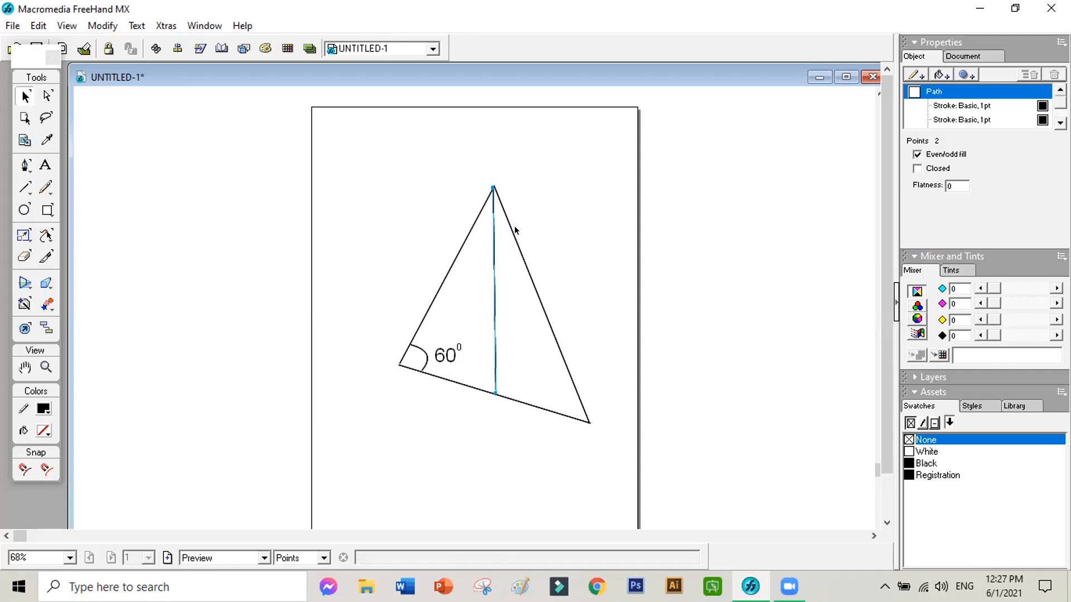
- Make the vertical line's first listed stroke 4 pt wide with the long-dash pattern, and deselect the line
left_click(993, 106)
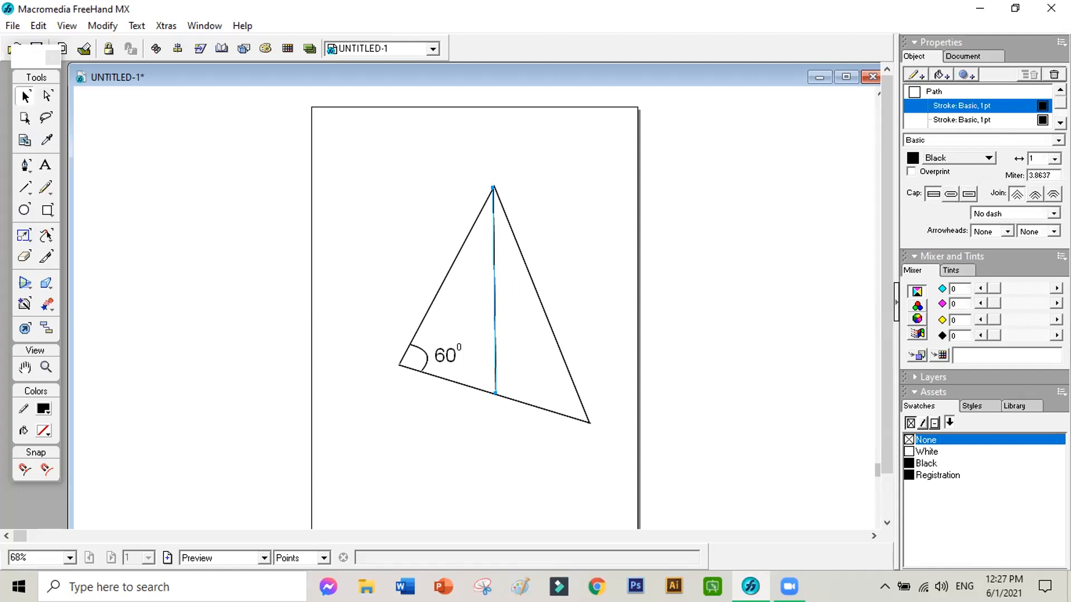
left_click(1054, 159)
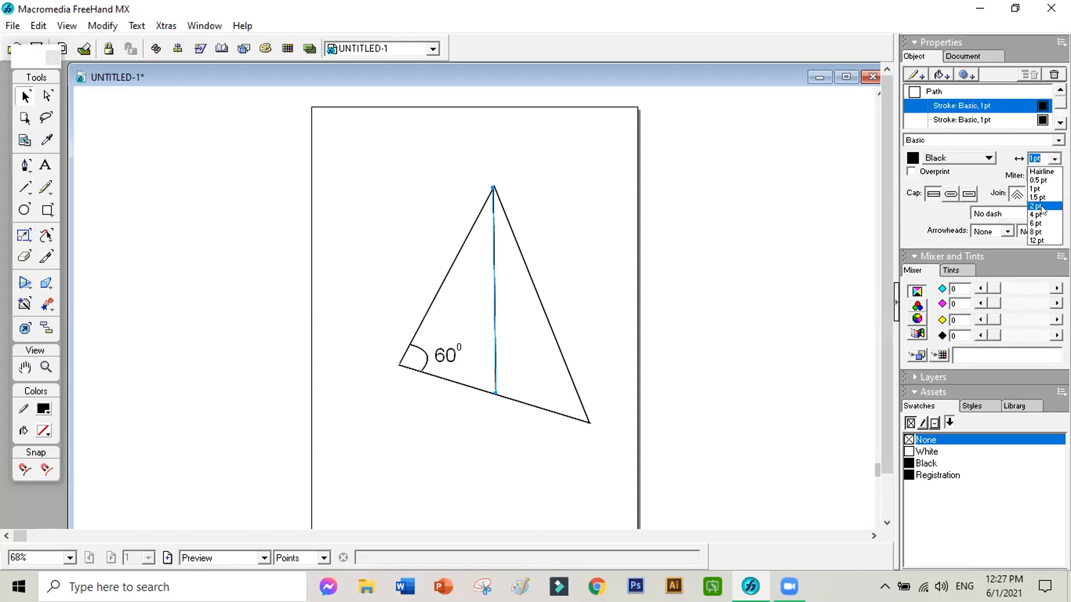
left_click(1038, 206)
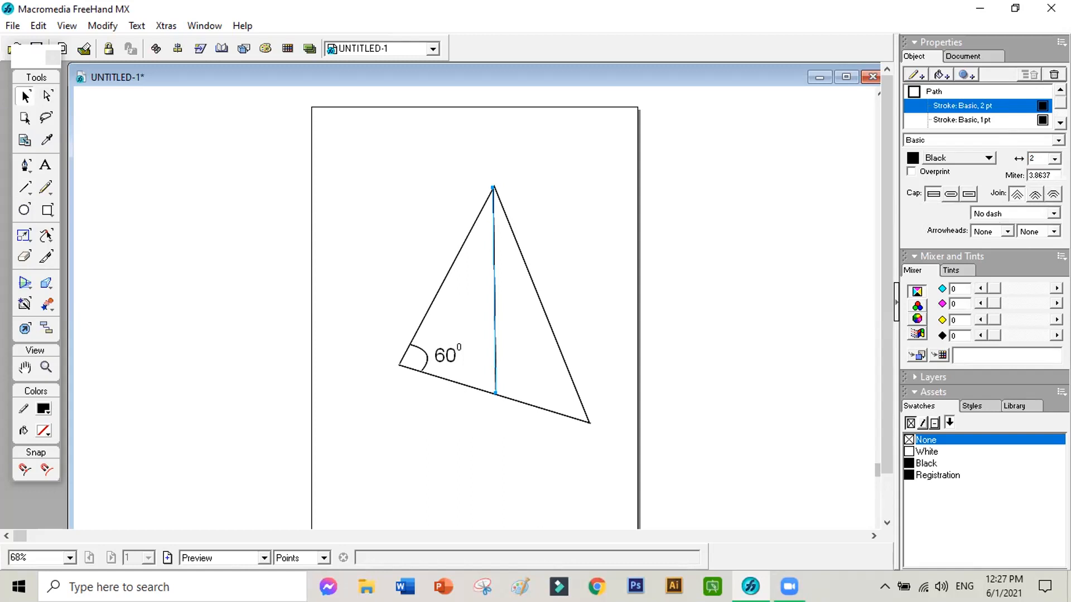
left_click(1055, 158)
left_click(1045, 219)
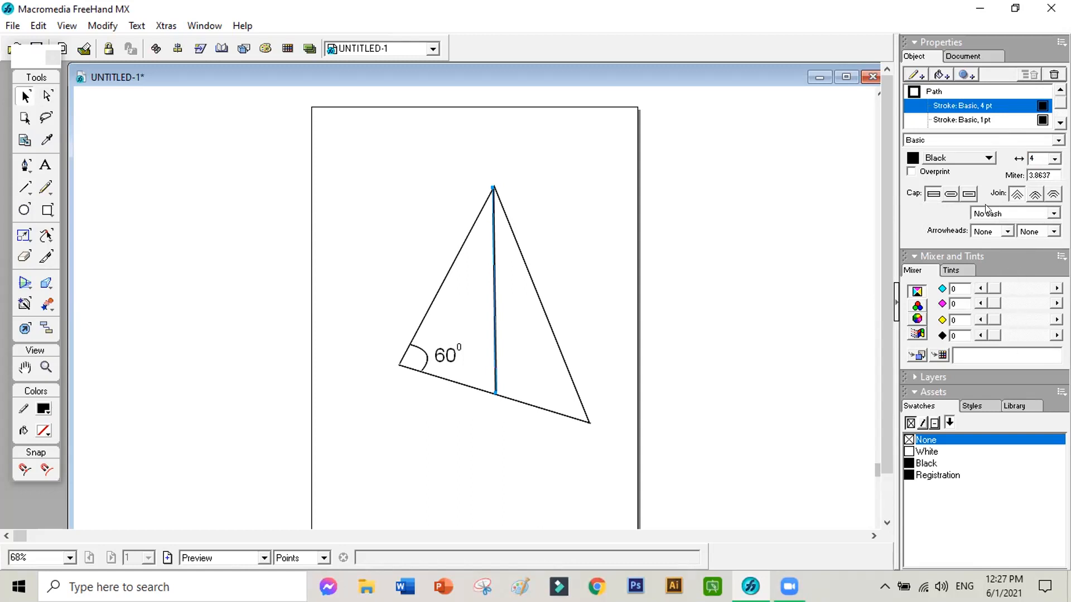
left_click(1052, 215)
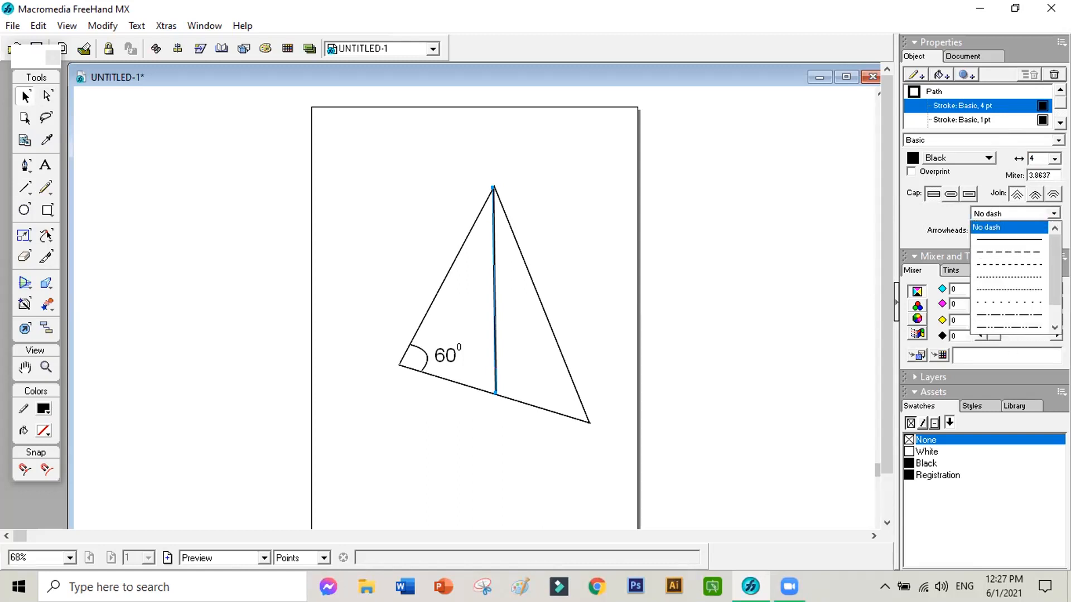
left_click(1023, 257)
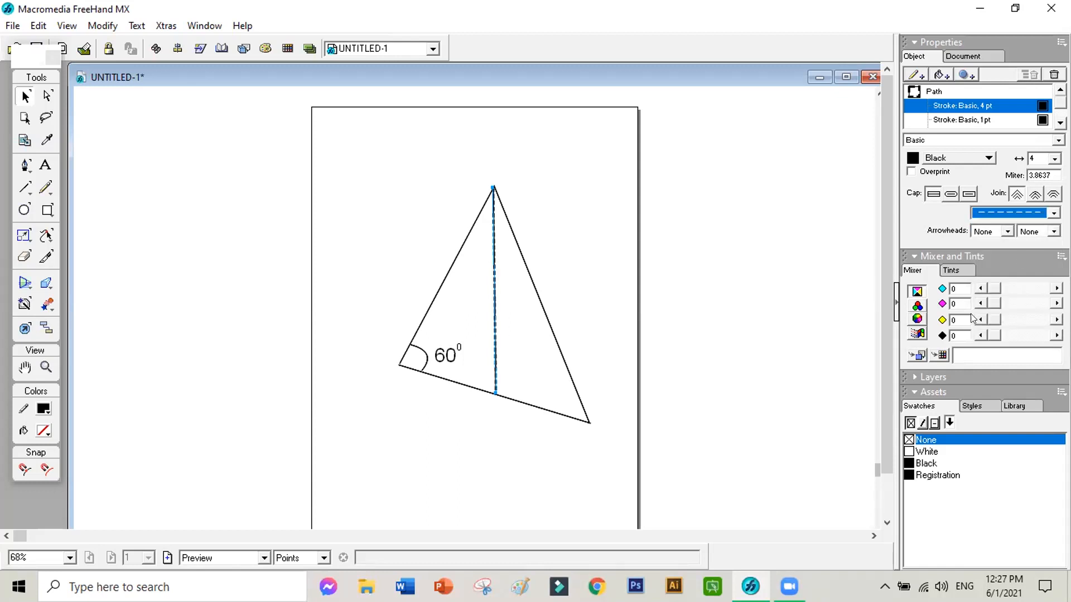
left_click(759, 362)
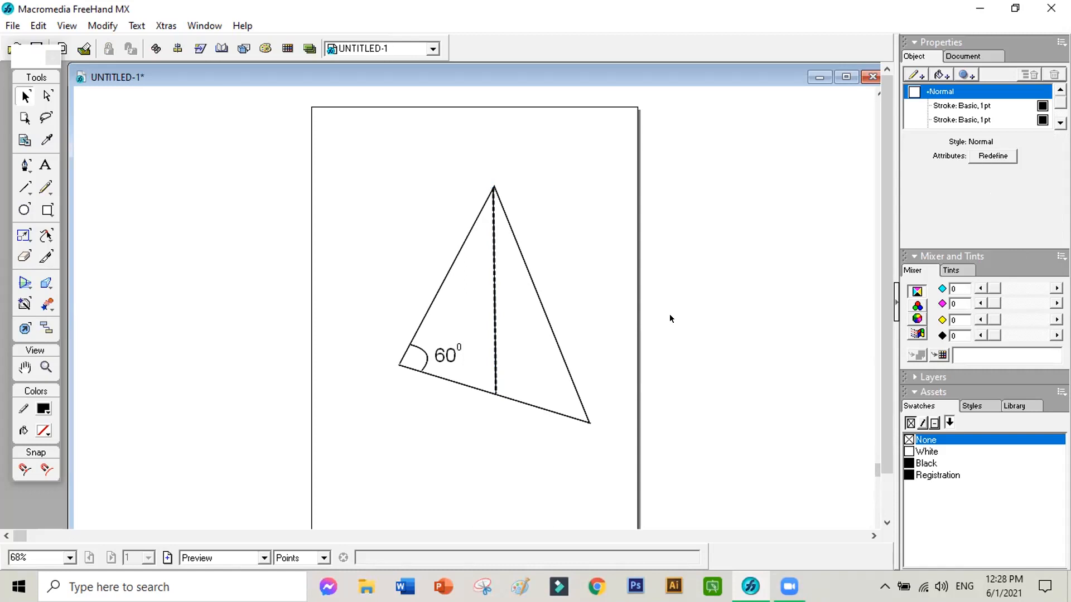
- With nothing selected, remove both 1 pt strokes from the default Normal attributes
left_click(962, 106)
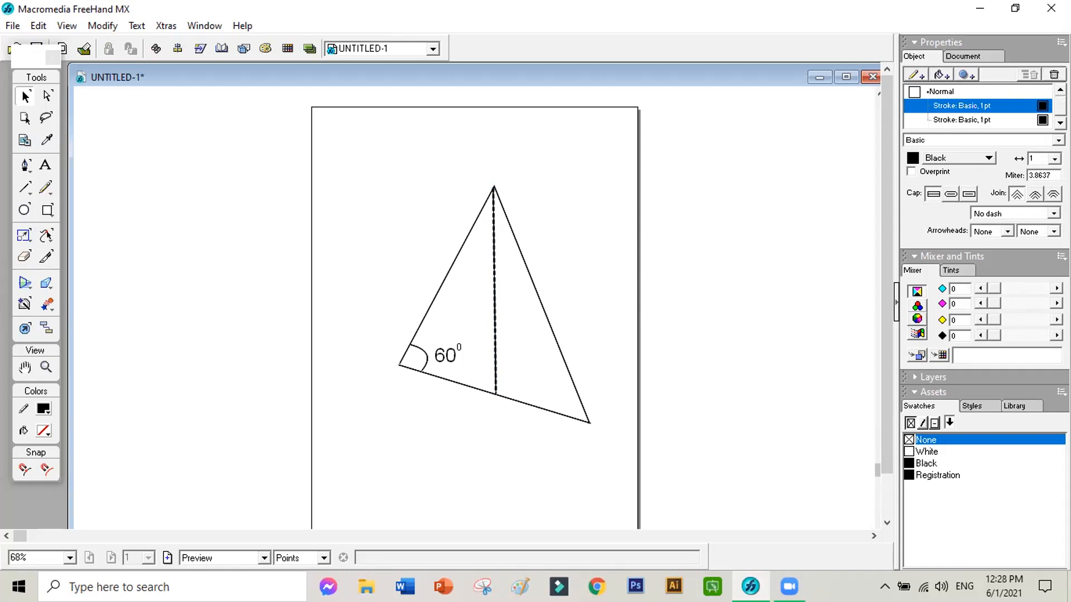
key("ctrl+z")
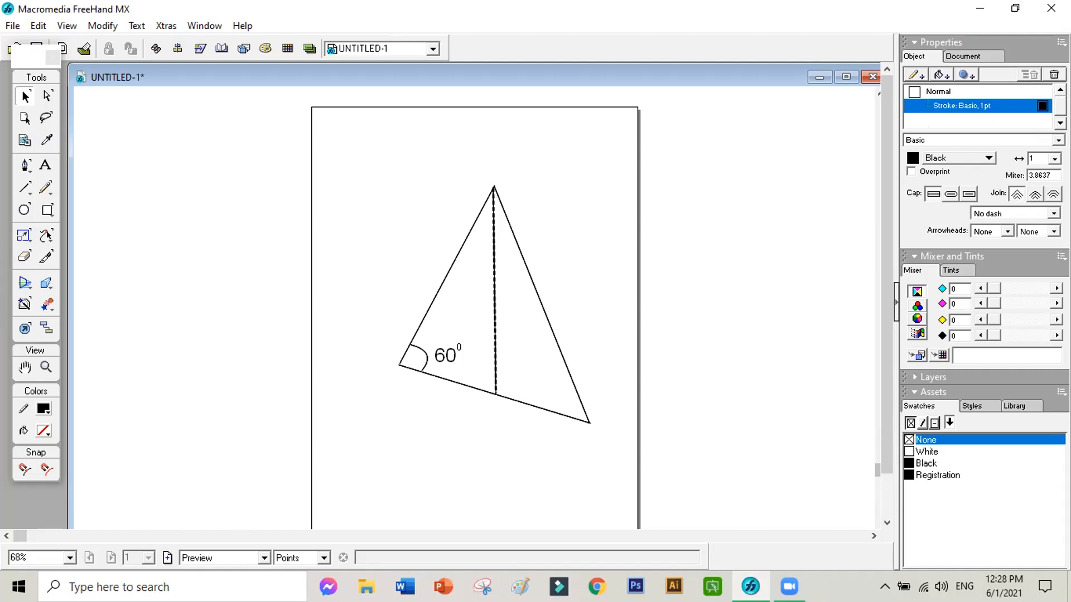
key("ctrl+z")
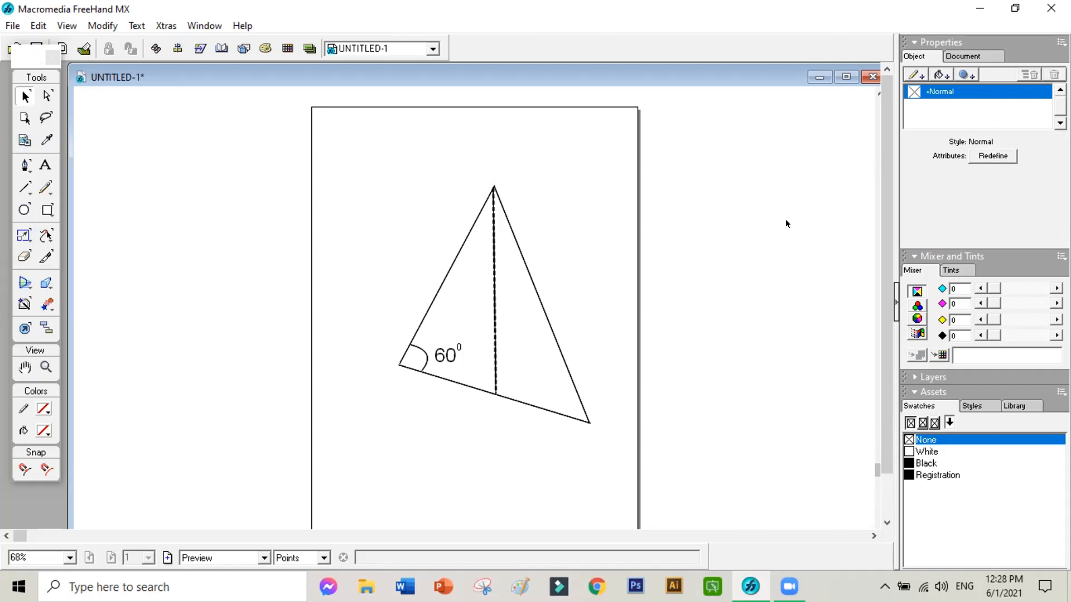
- Delete the extra 1 pt solid strokes from the vertical dashed line, keeping only its 4 pt dashed stroke, and deselect it
left_click(494, 305)
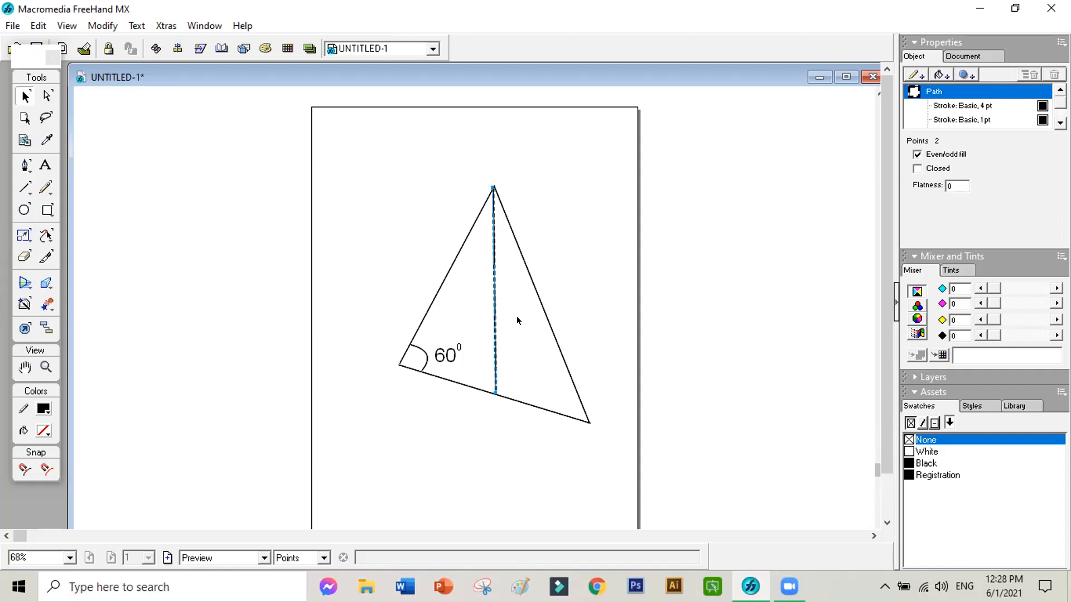
left_click(975, 120)
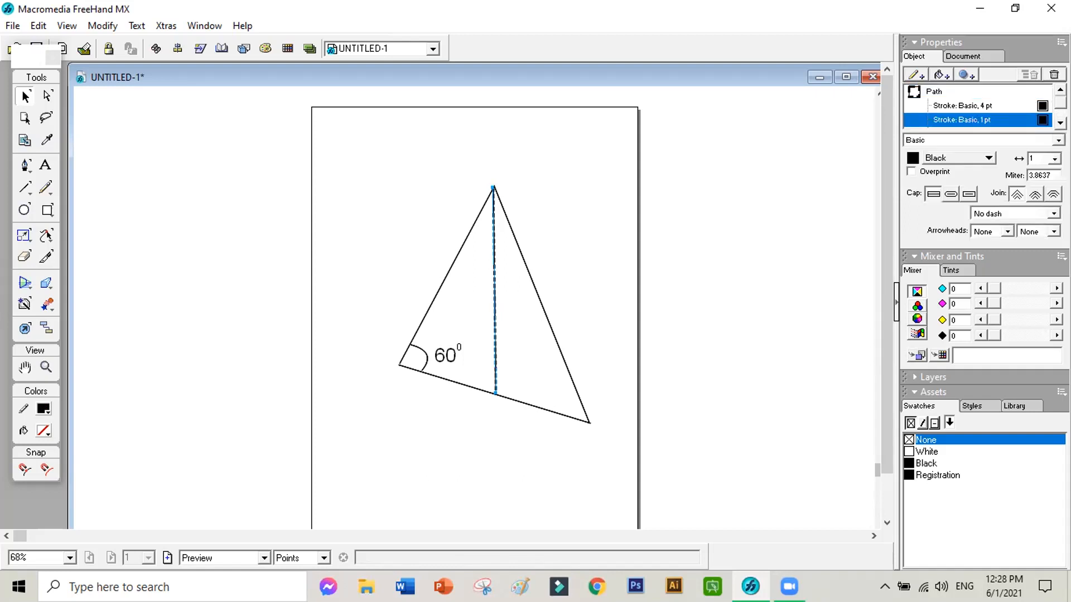
left_click(962, 105)
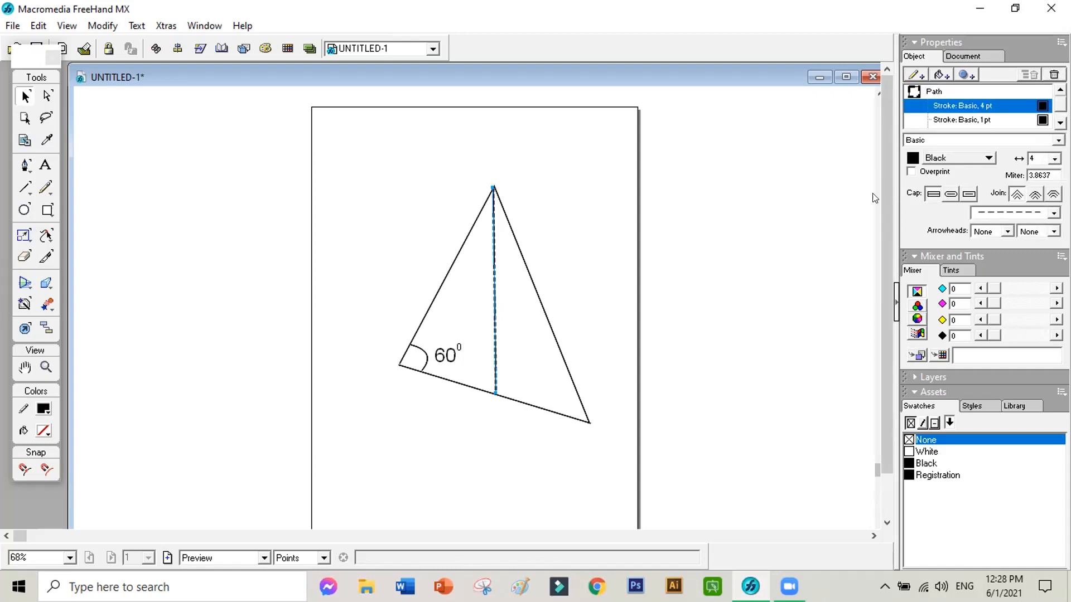
left_click(720, 282)
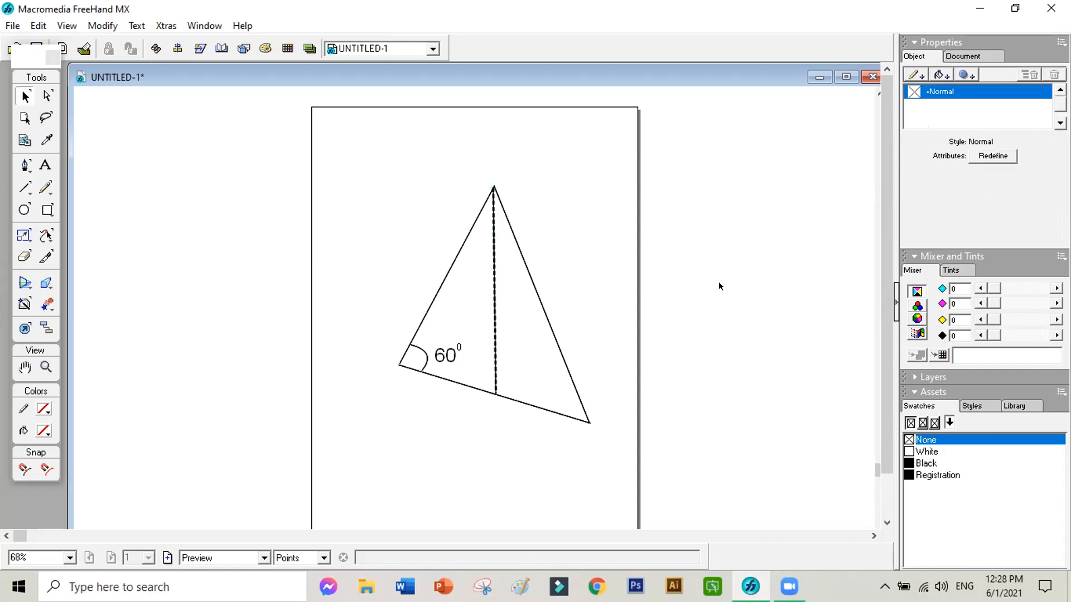
left_click(494, 316)
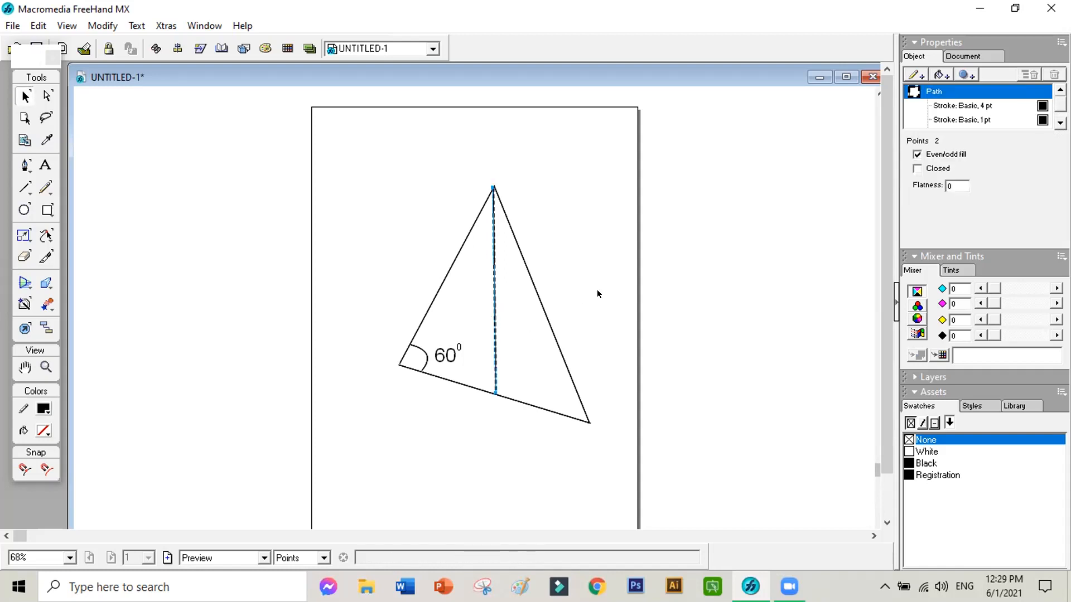
left_click(985, 120)
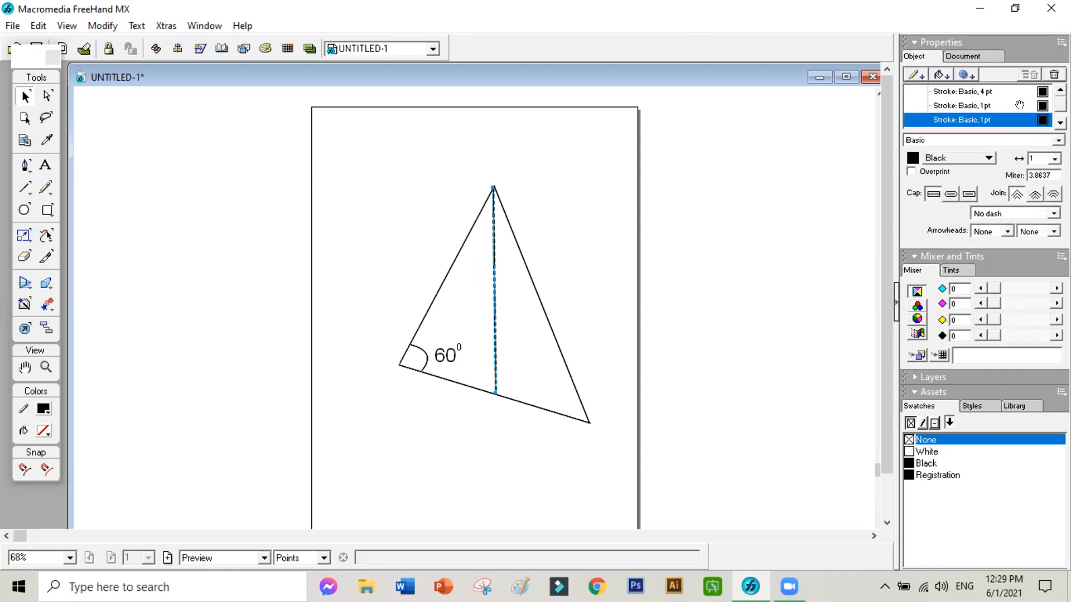
left_click(1054, 74)
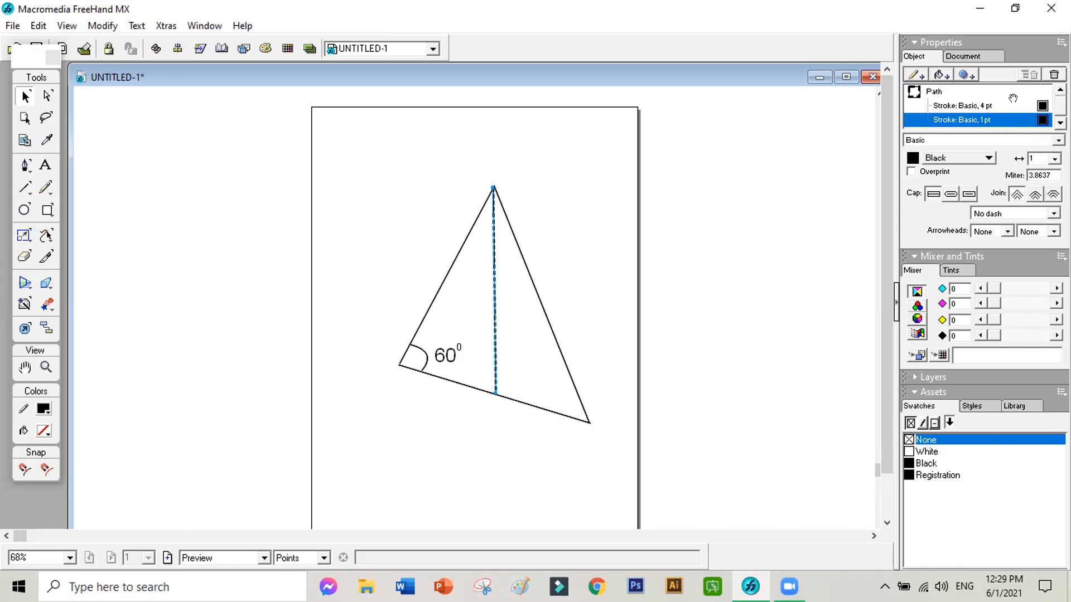
left_click(1053, 74)
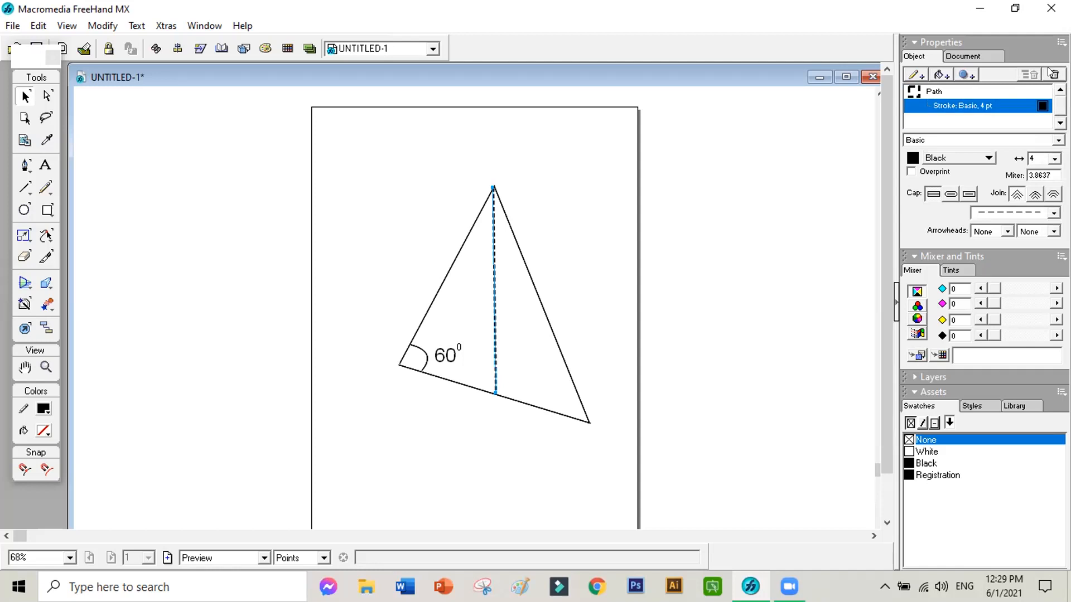
left_click(742, 303)
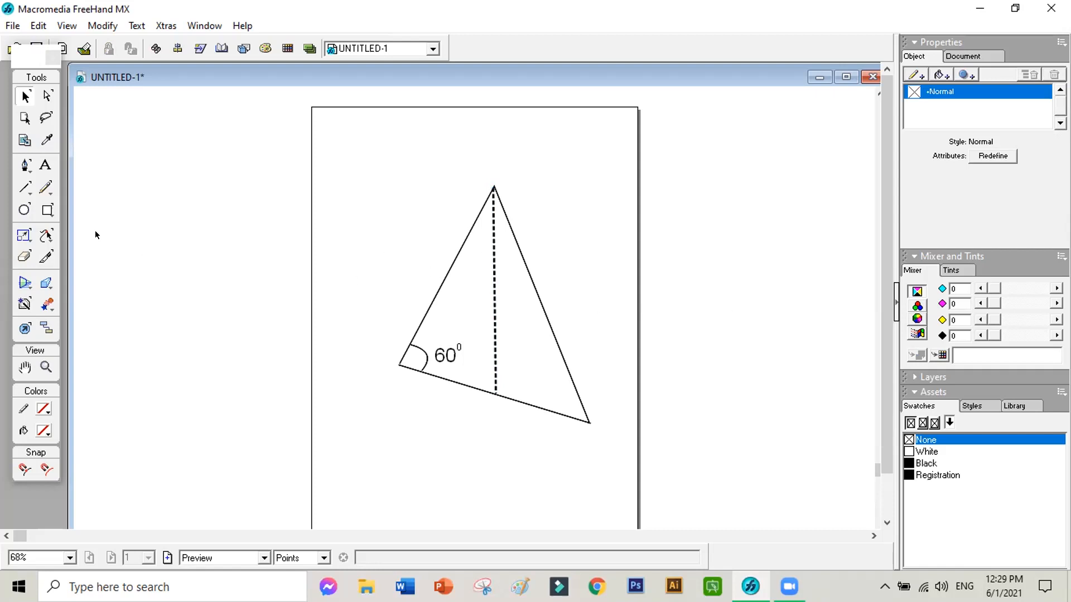
- Add a text label reading "A" just above the triangle's apex and finish editing it
left_click(45, 164)
left_click_drag(474, 165, 522, 183)
left_click(495, 172)
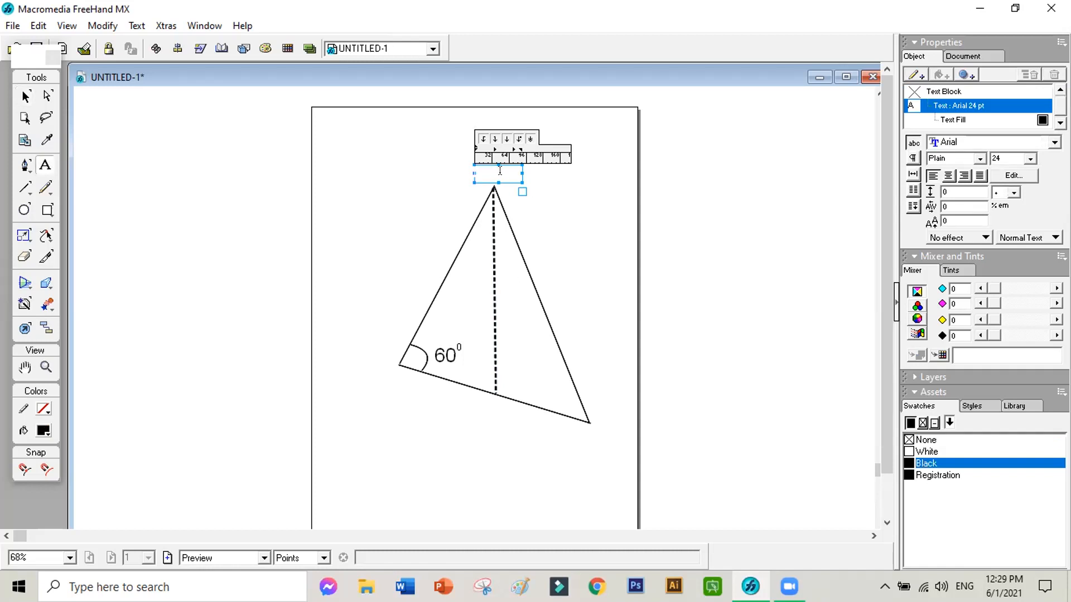
type("a")
key("BackSpace")
type("A")
key("ctrl")
left_click(692, 184)
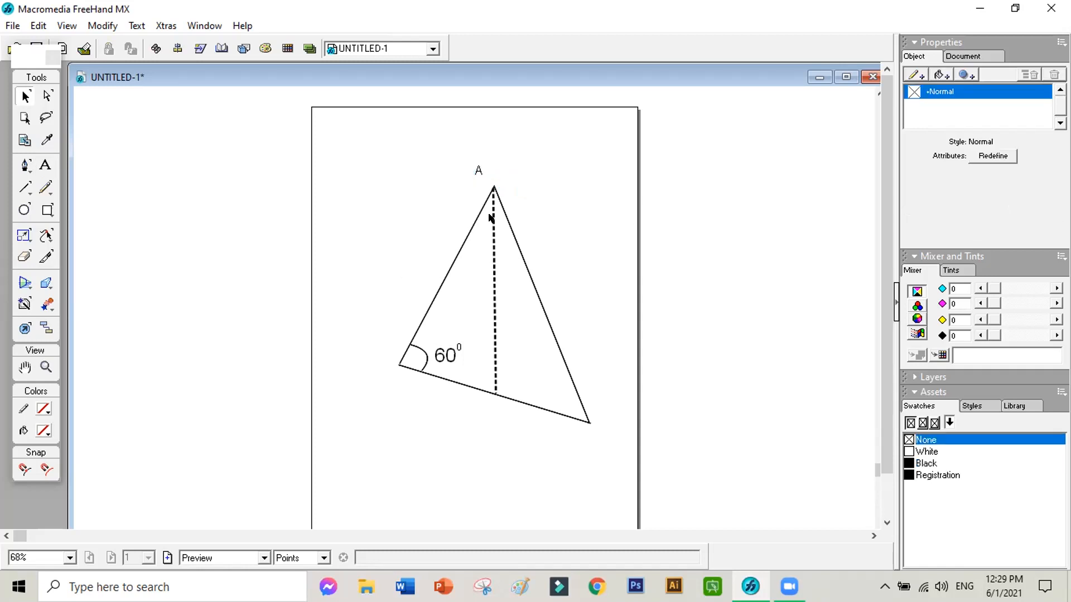
- Nudge the label A right and down so it sits directly above the apex, and deselect it
left_click_drag(366, 123, 618, 476)
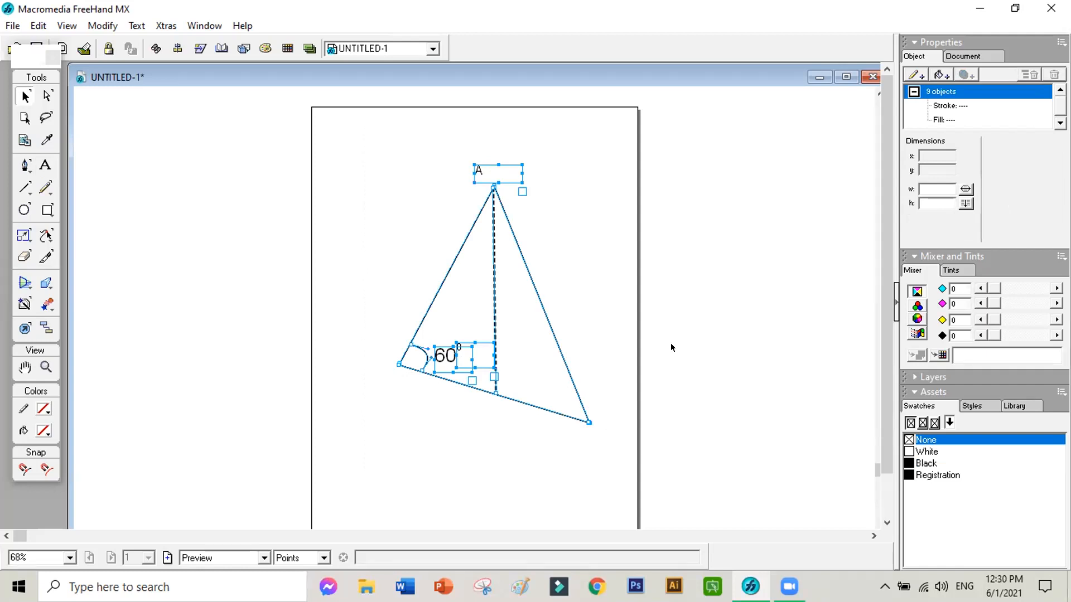
left_click(478, 170)
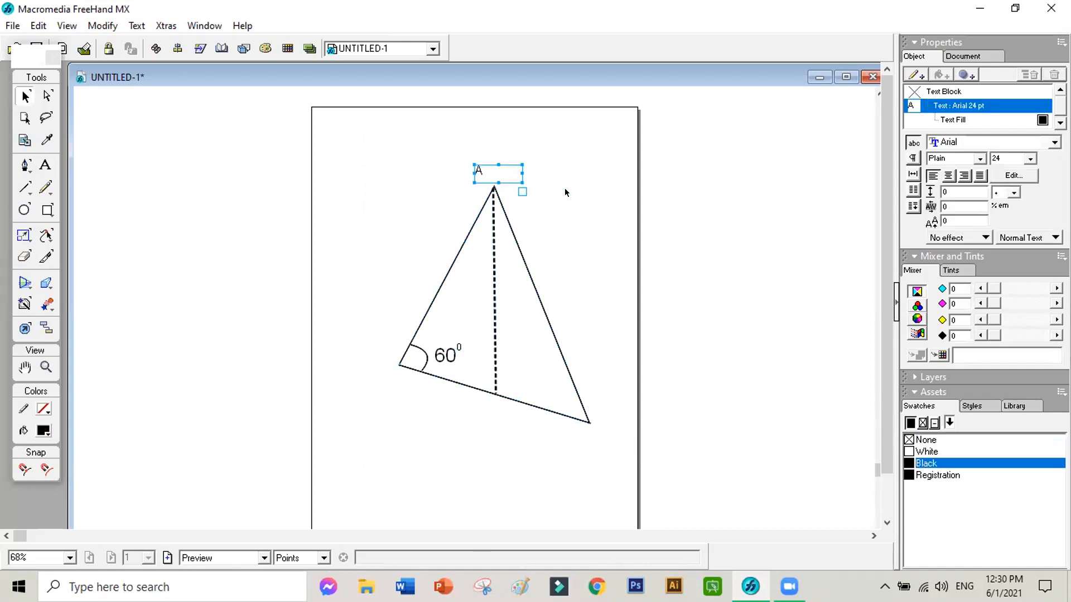
key("Right")
key("Right")
key("Right")
key("Right")
key("Right")
key("Right")
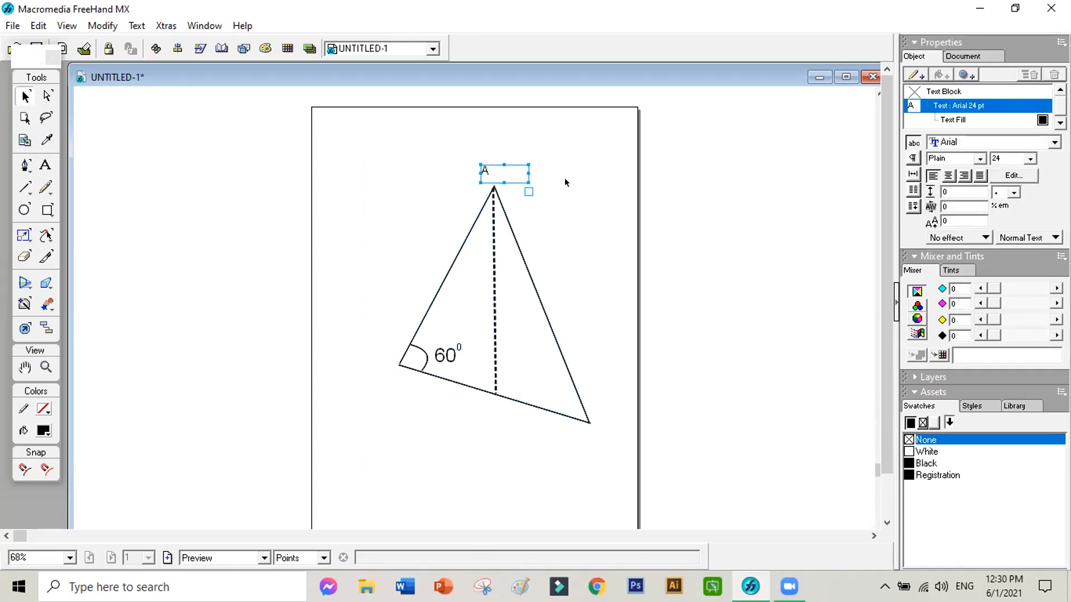
key("Right")
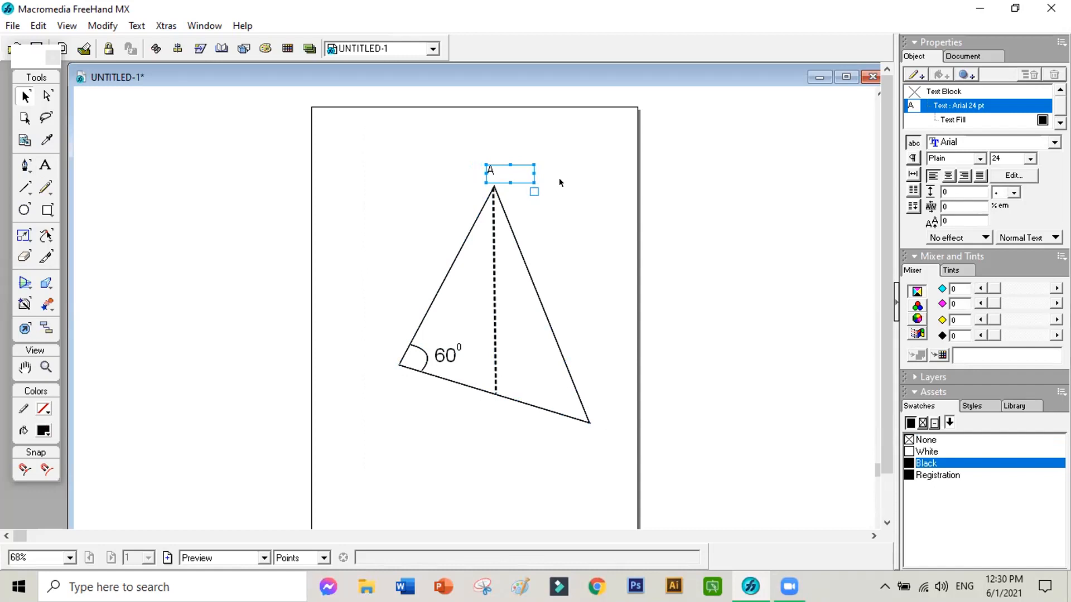
key("Down")
key("Right")
key("Down")
key("Down")
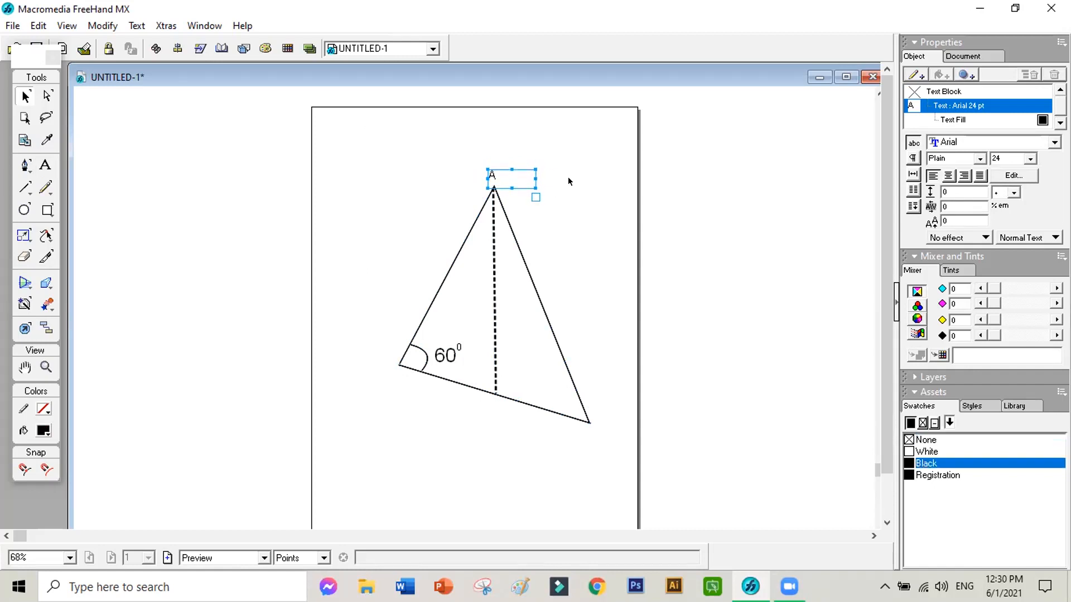
left_click(568, 184)
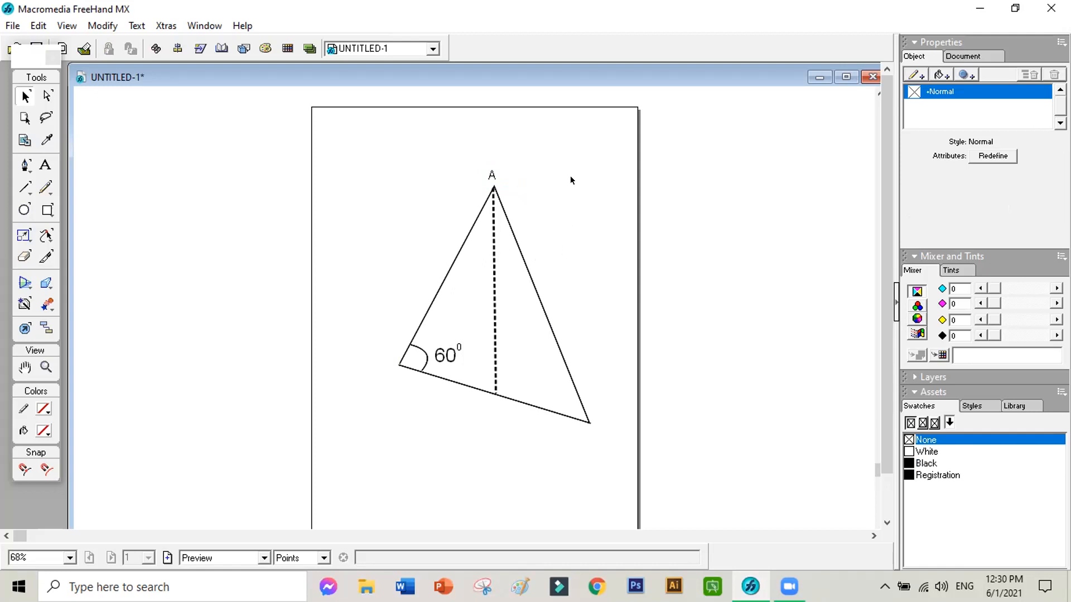
- Start exporting the drawing with Local Disk (D:) as the destination
left_click(13, 26)
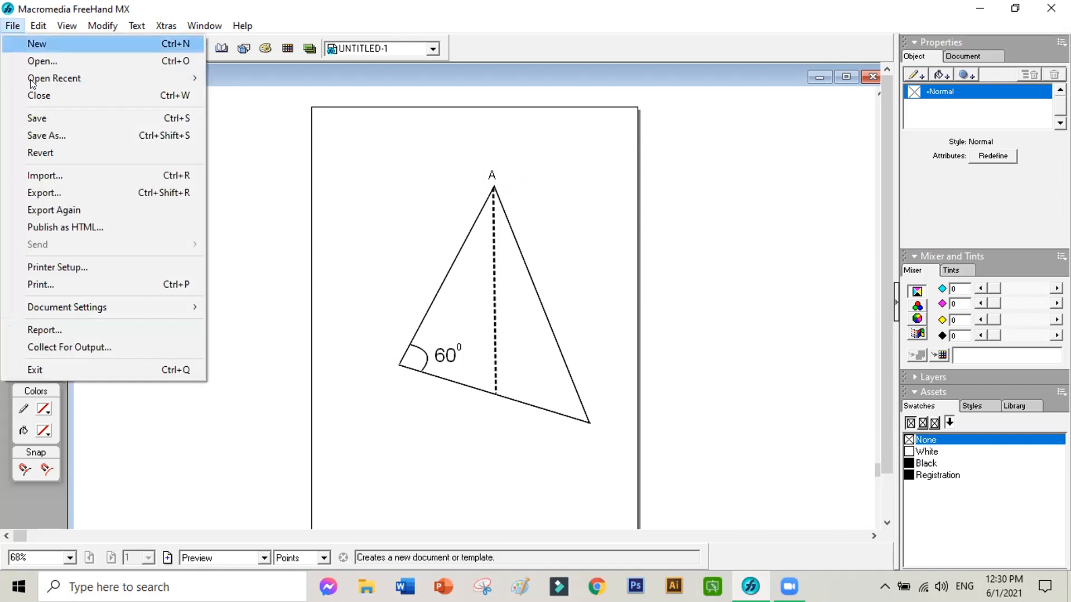
left_click(46, 194)
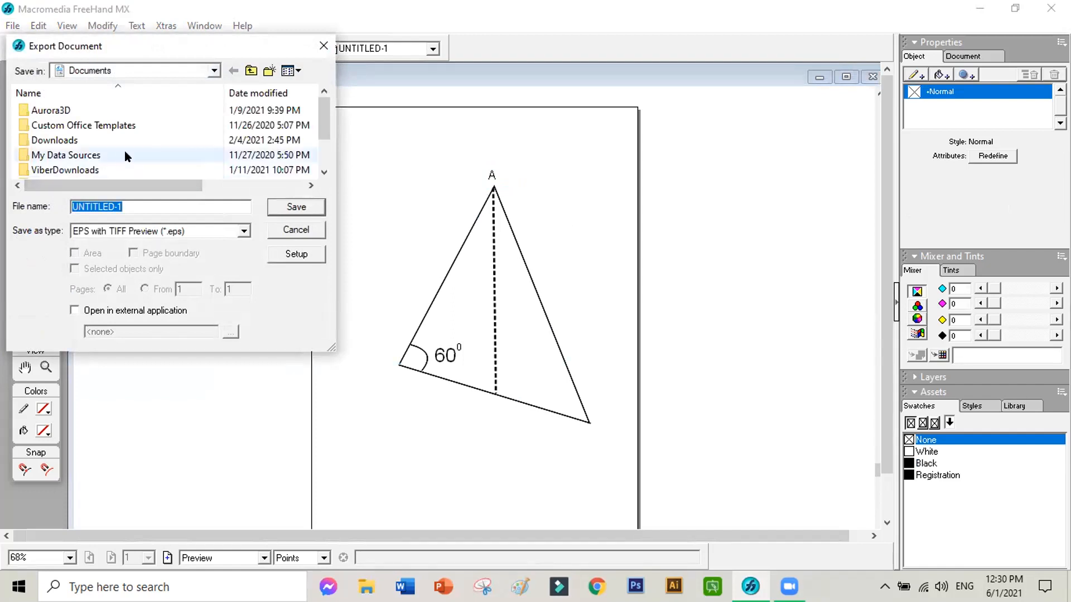
left_click(214, 70)
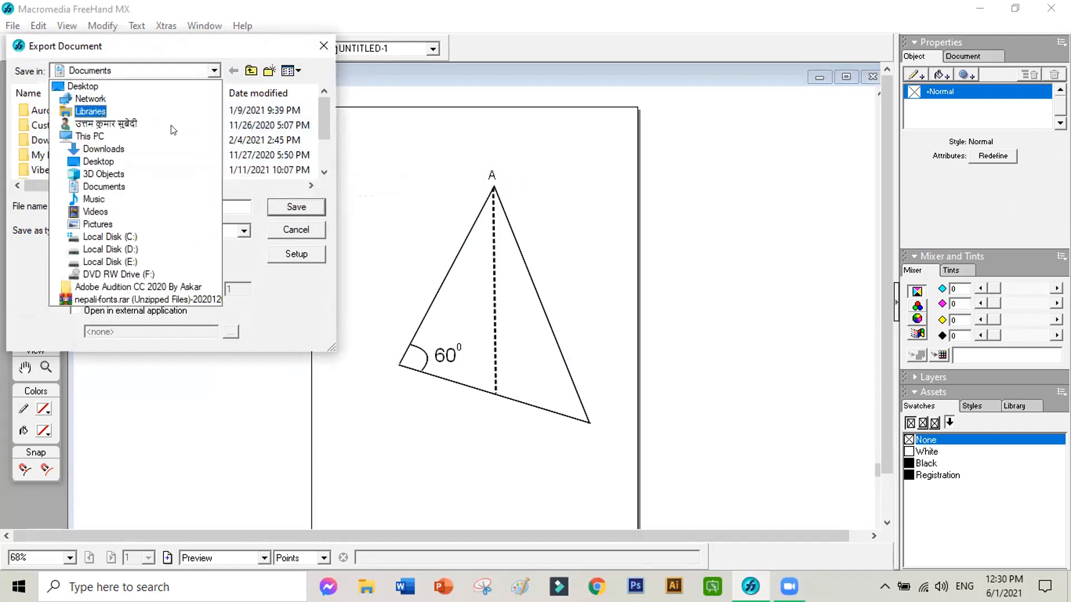
left_click(143, 252)
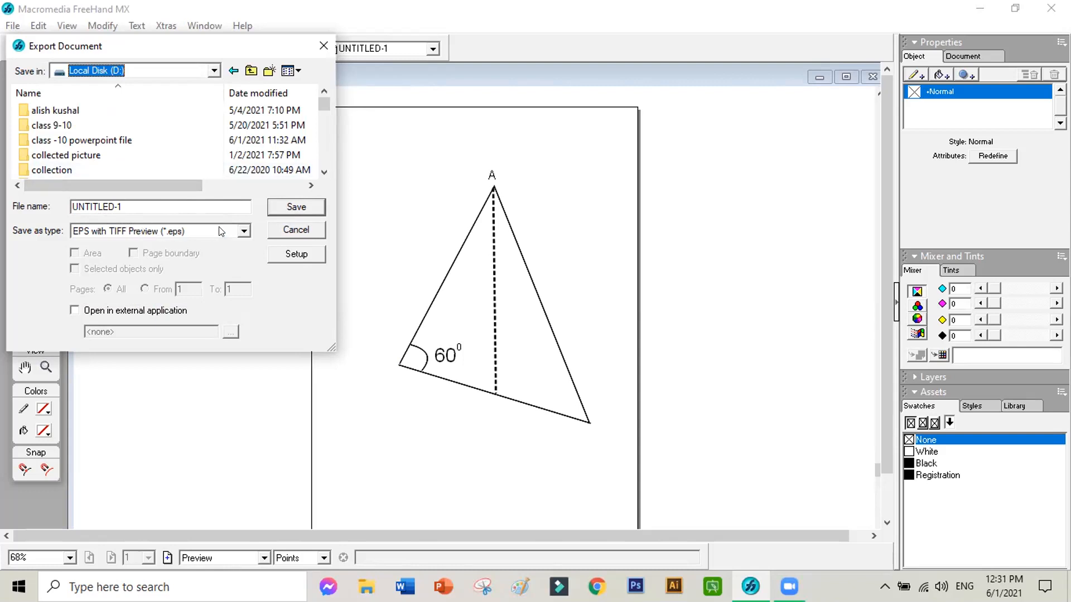
- Set the export format to PNG (*.png) and save the file under the name UNTITLED-1
left_click(243, 231)
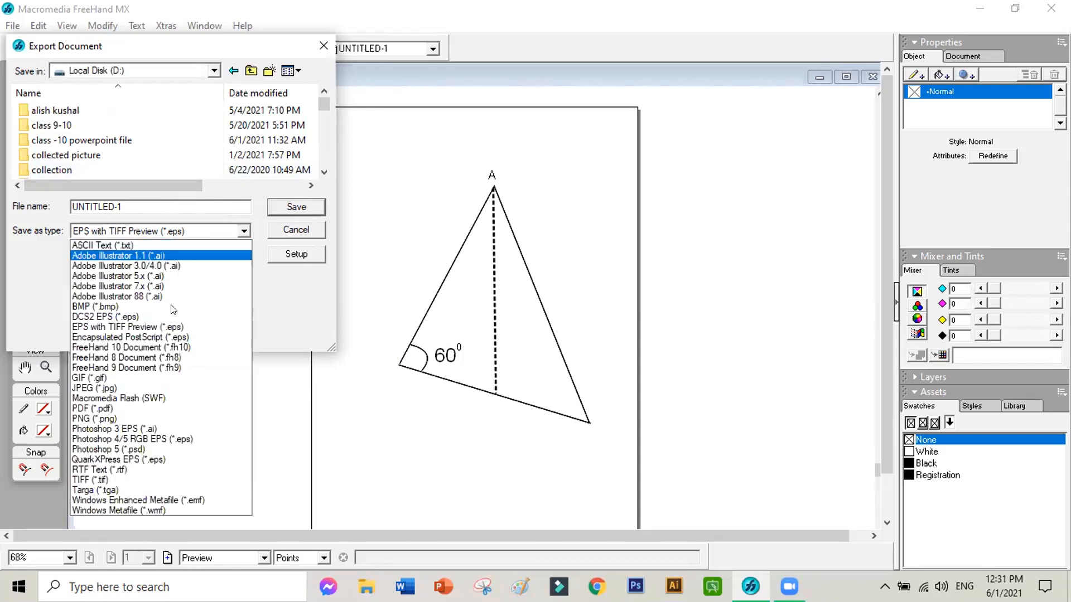
key("Down")
key("Down")
key("Down")
key("Down")
key("Down")
key("Down")
key("Down")
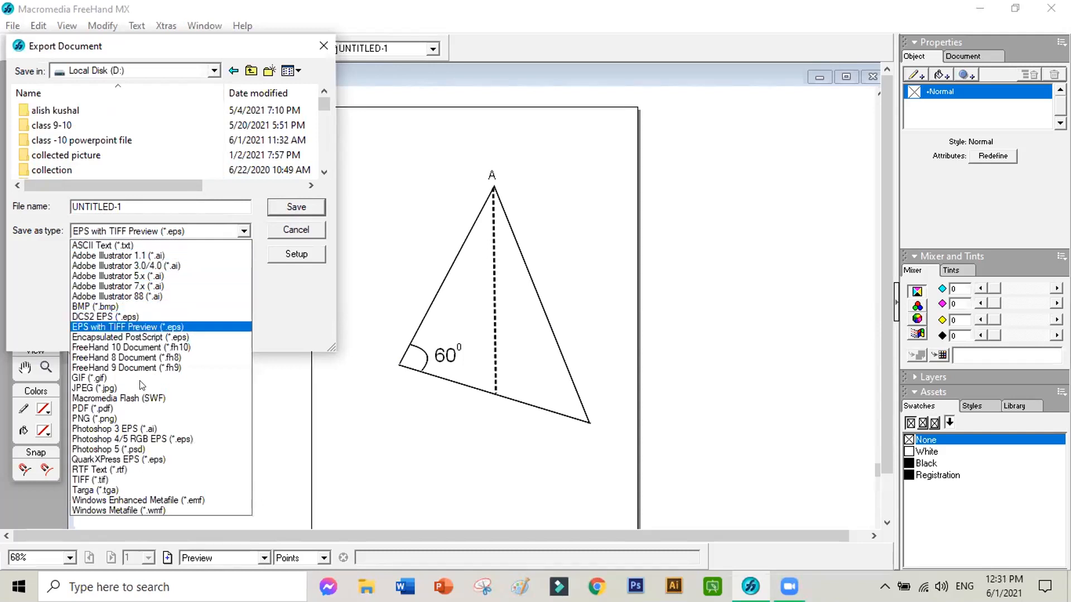
key("Down")
key("Down")
key("Down")
key("Down")
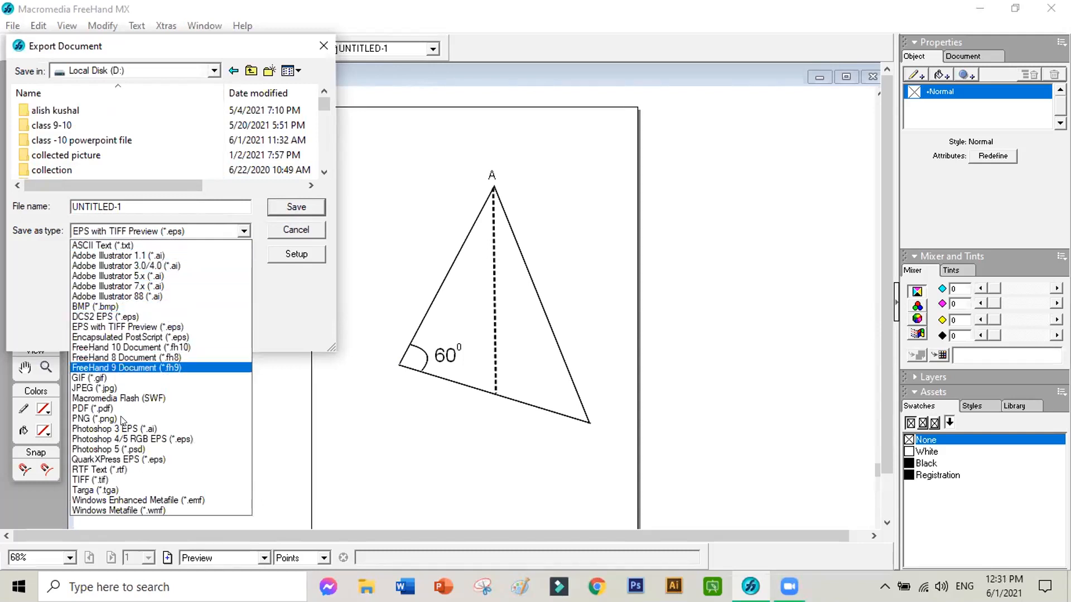
key("Down")
key("Down")
key("Down")
key("Down")
key("Down")
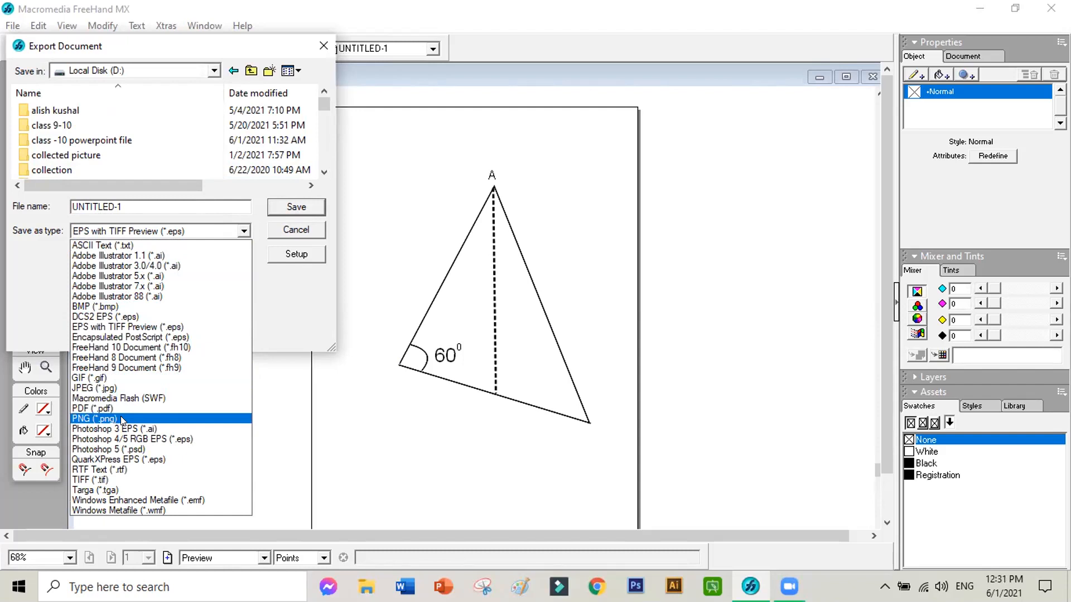
left_click(122, 419)
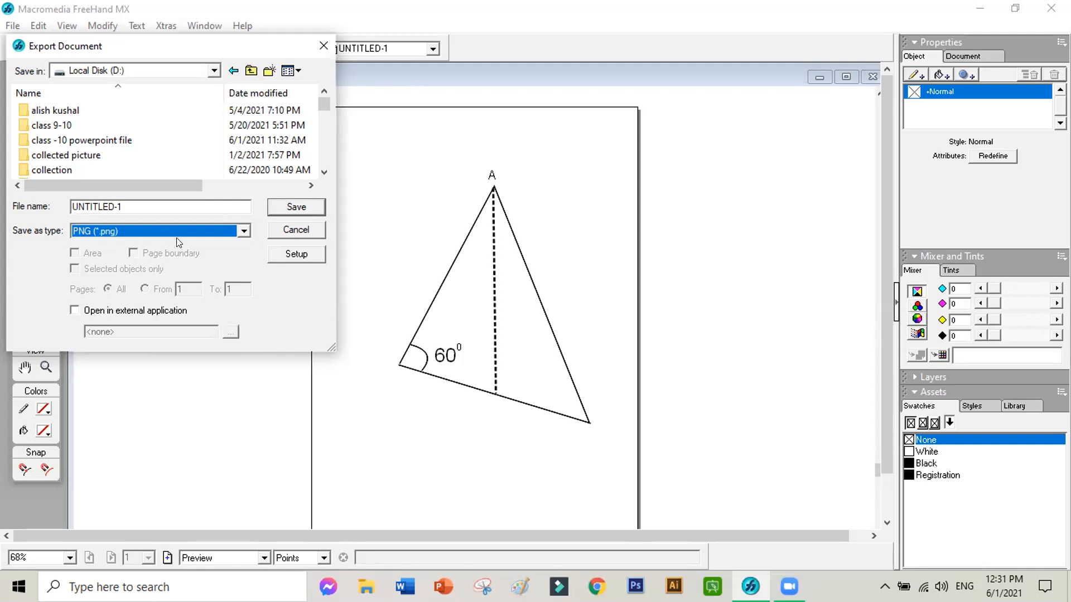
left_click(295, 207)
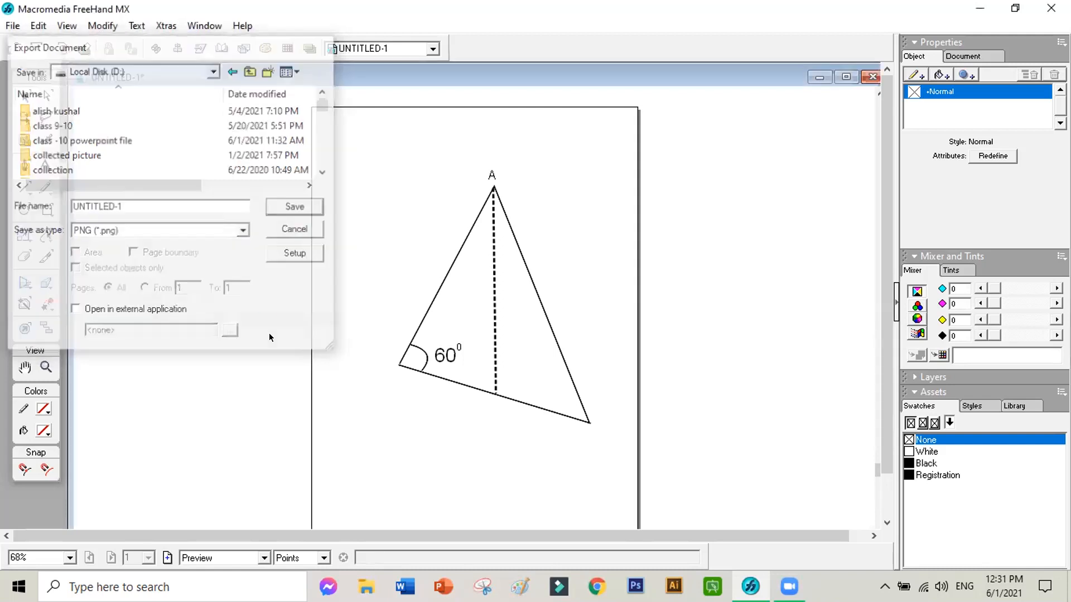
- Switch to File Explorer, view the exported image UNTITLED-1 from Local Disk (D:), and close the image
left_click(977, 10)
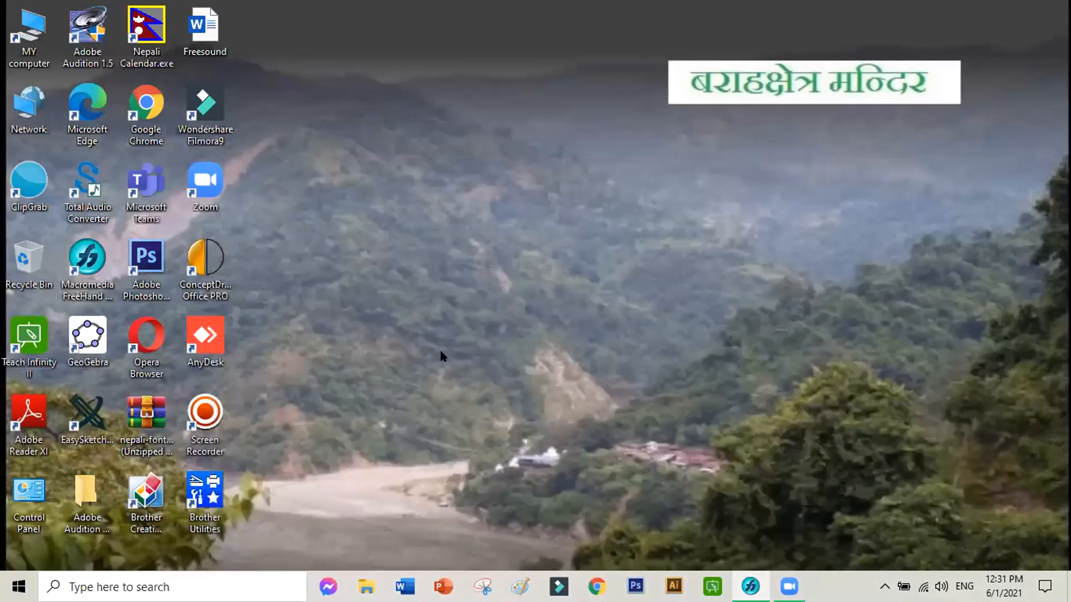
key("super+e")
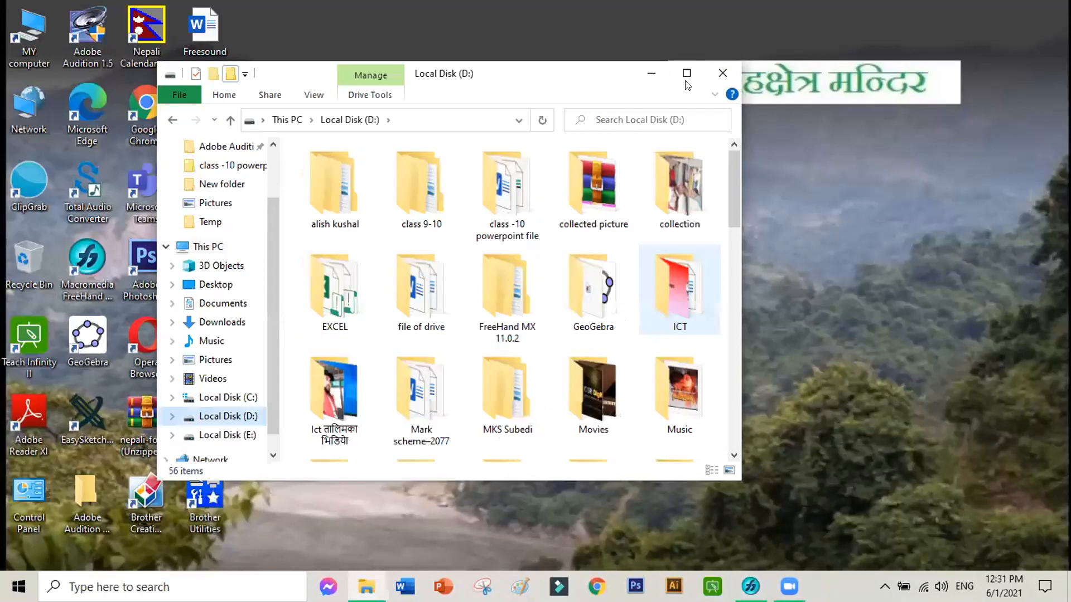
key("Left")
key("Down")
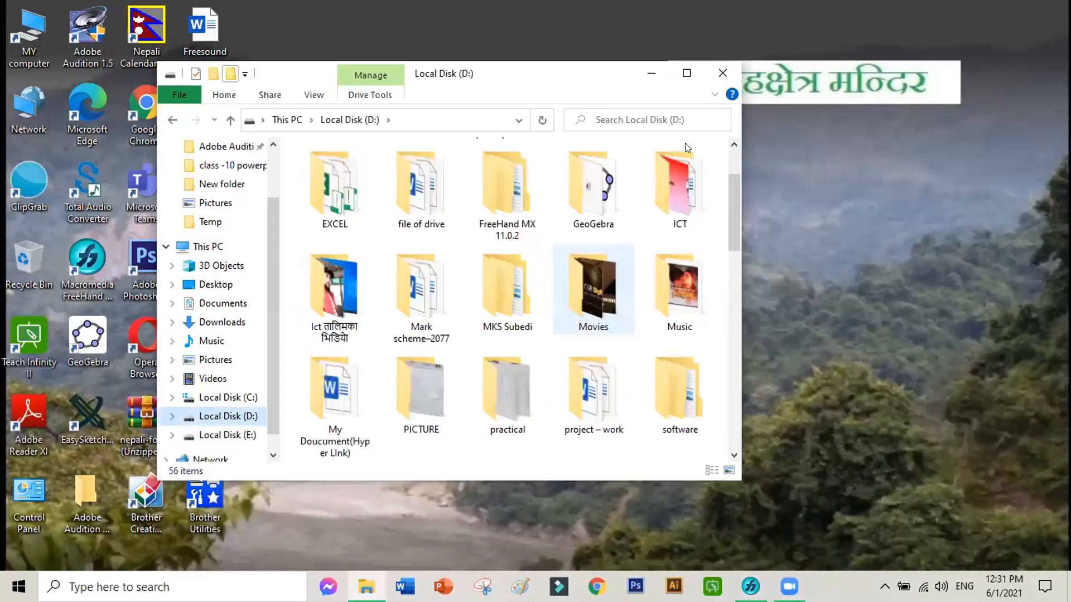
left_click(687, 73)
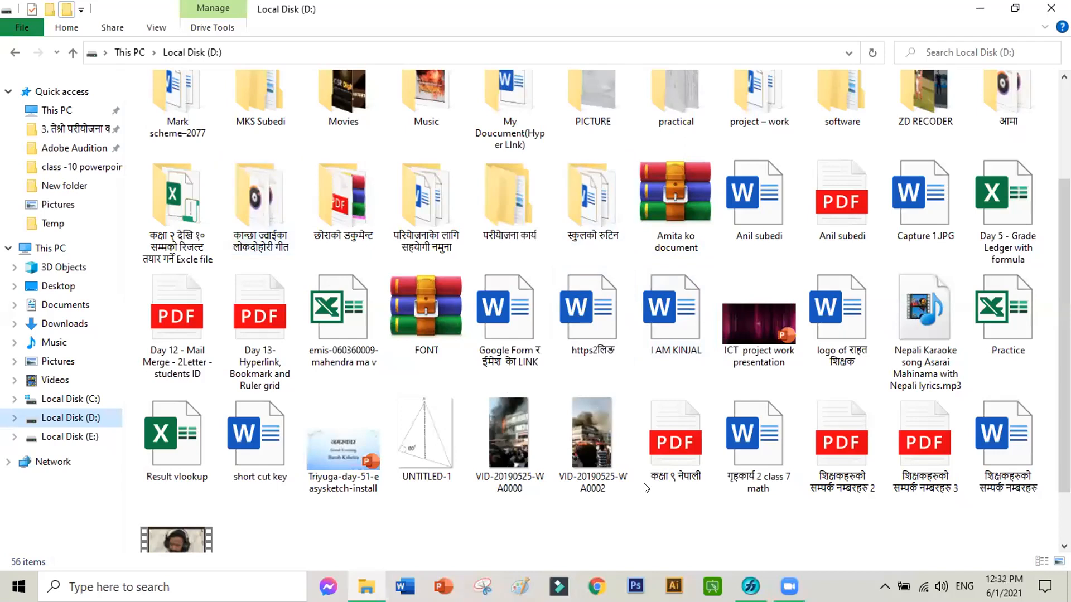
left_click(429, 456)
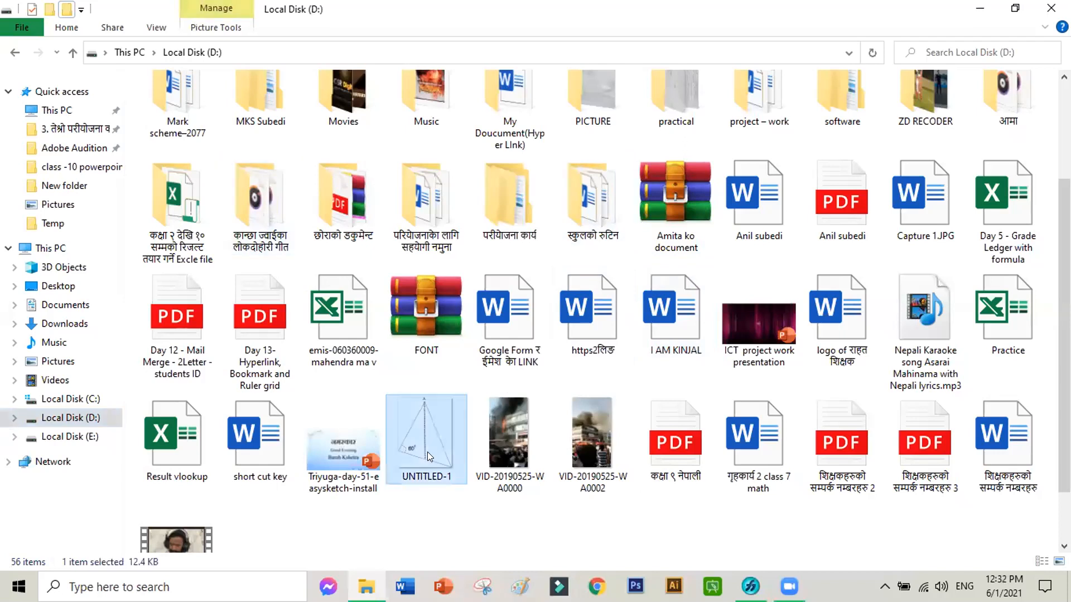
double_click(430, 453)
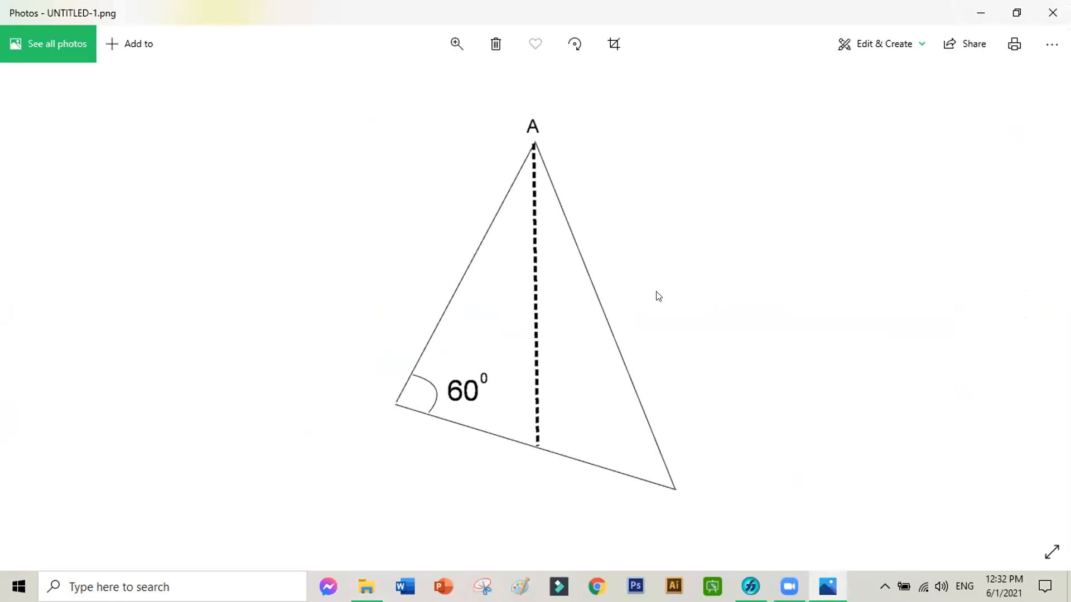
left_click(1049, 19)
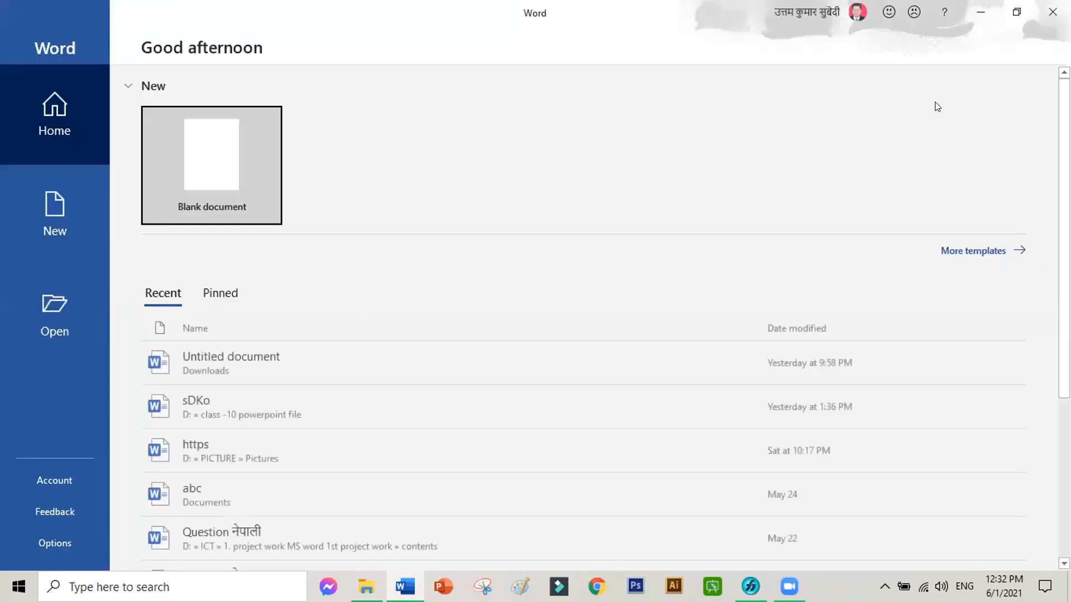
- Create a blank document in Word
key("Return")
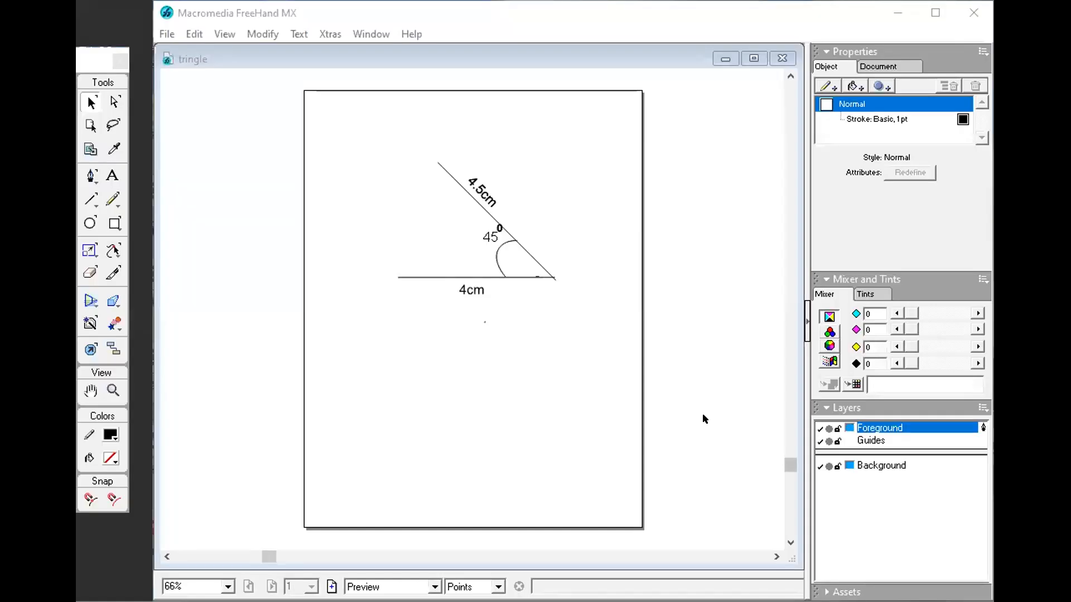
- In the FreeHand document tringle, draw a nearly horizontal Pen path about 166 points long below the 4cm line and delete it
left_click(85, 177)
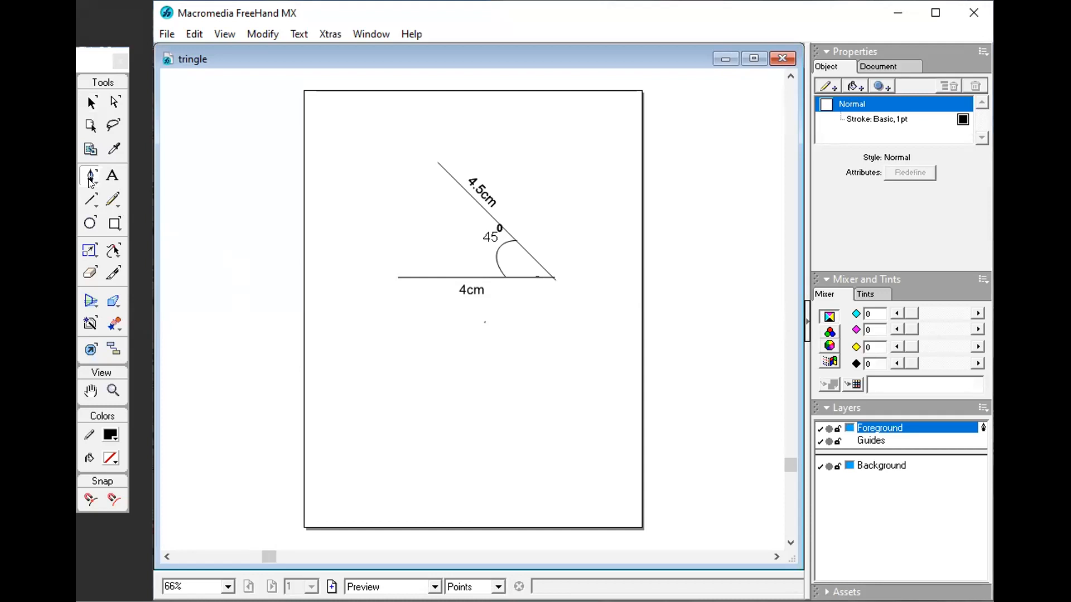
left_click(402, 386)
left_click_drag(402, 386, 493, 384)
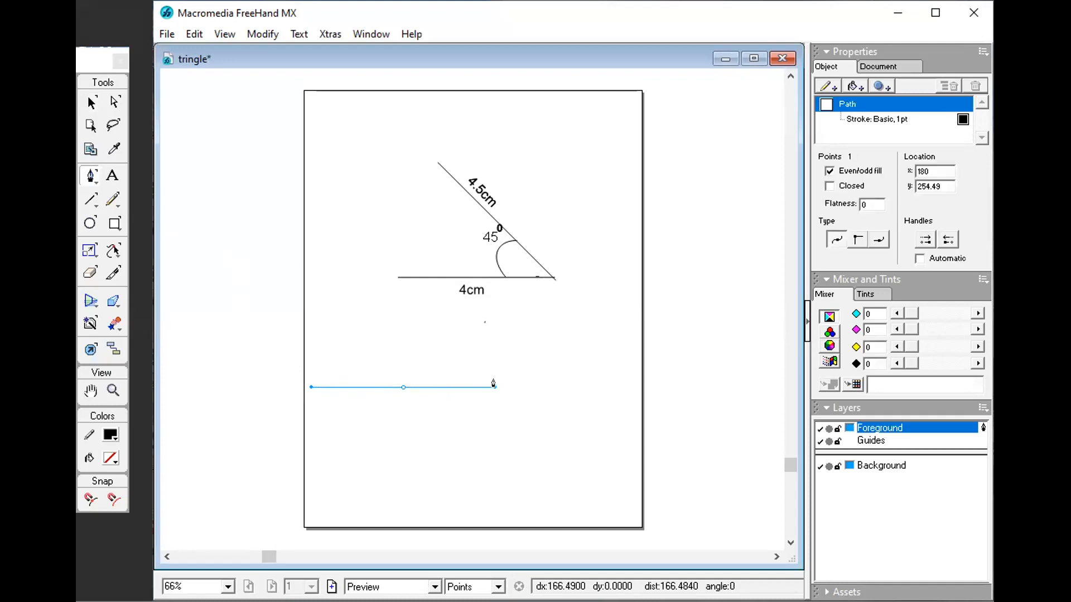
left_click(493, 384)
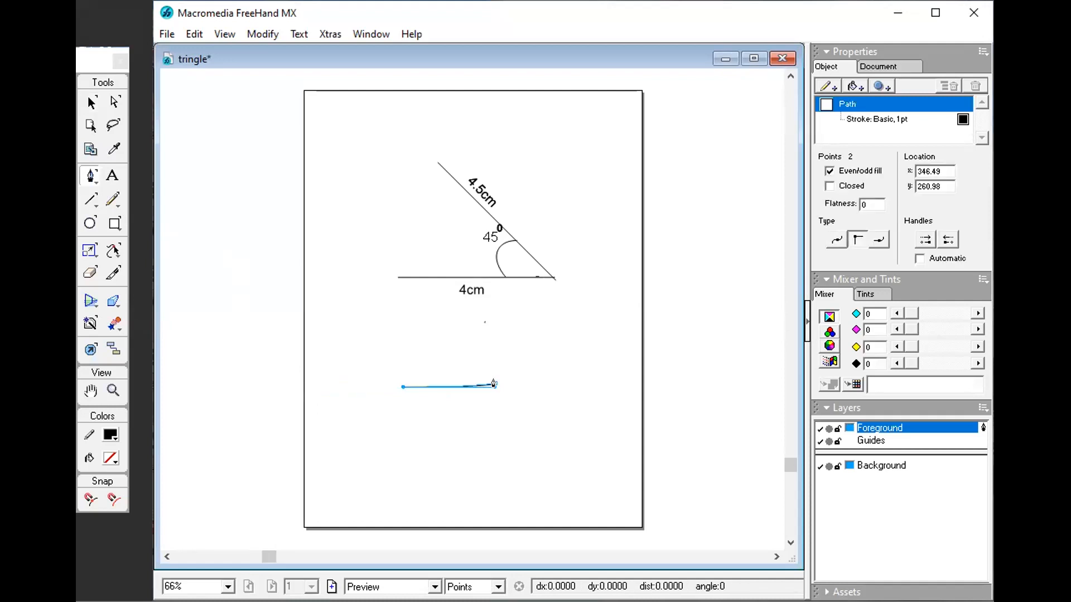
key("Delete")
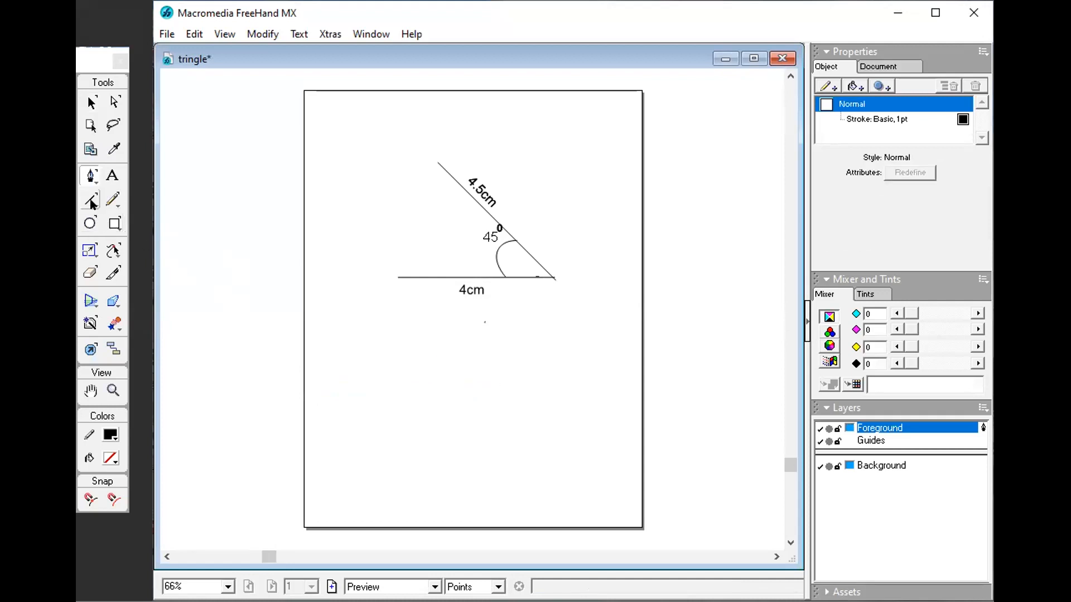
- Try to draw a short, nearly vertical Pen path left of the 45-degree figure and remove its points
left_click(92, 178)
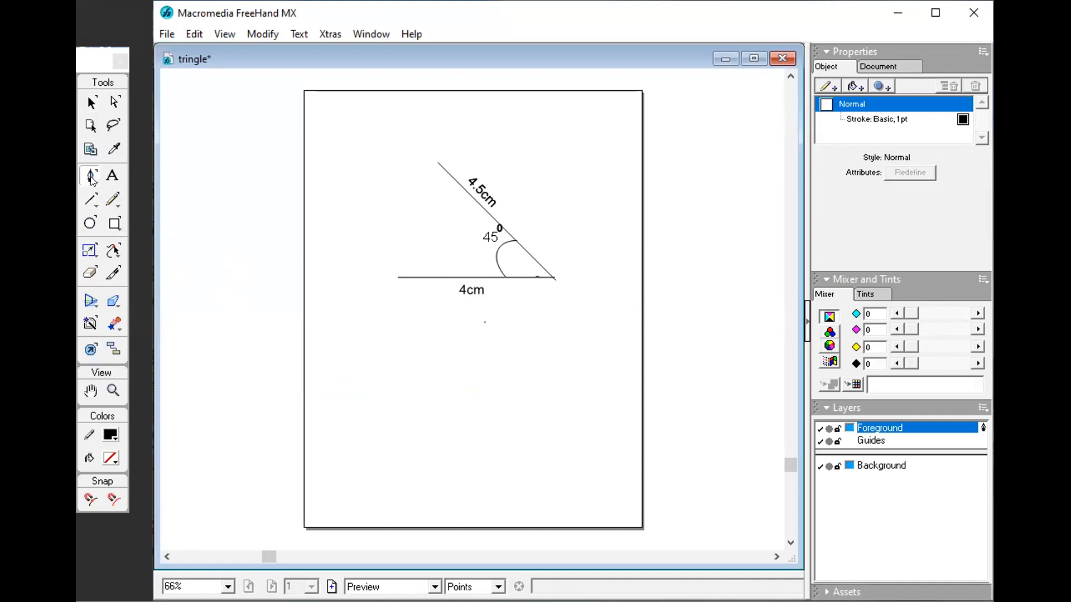
left_click(327, 192)
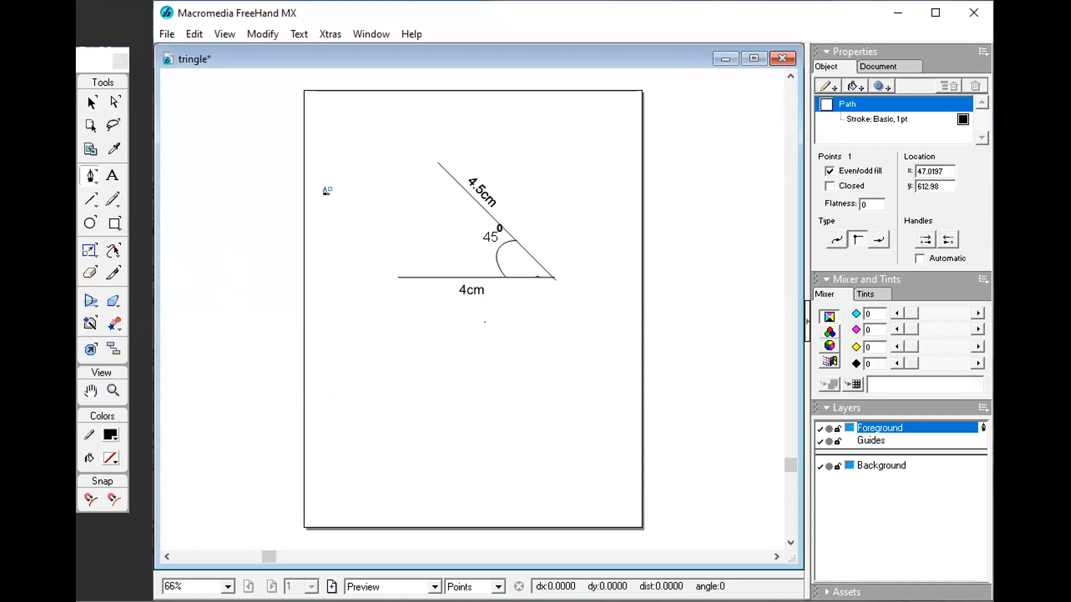
left_click_drag(328, 186, 334, 224)
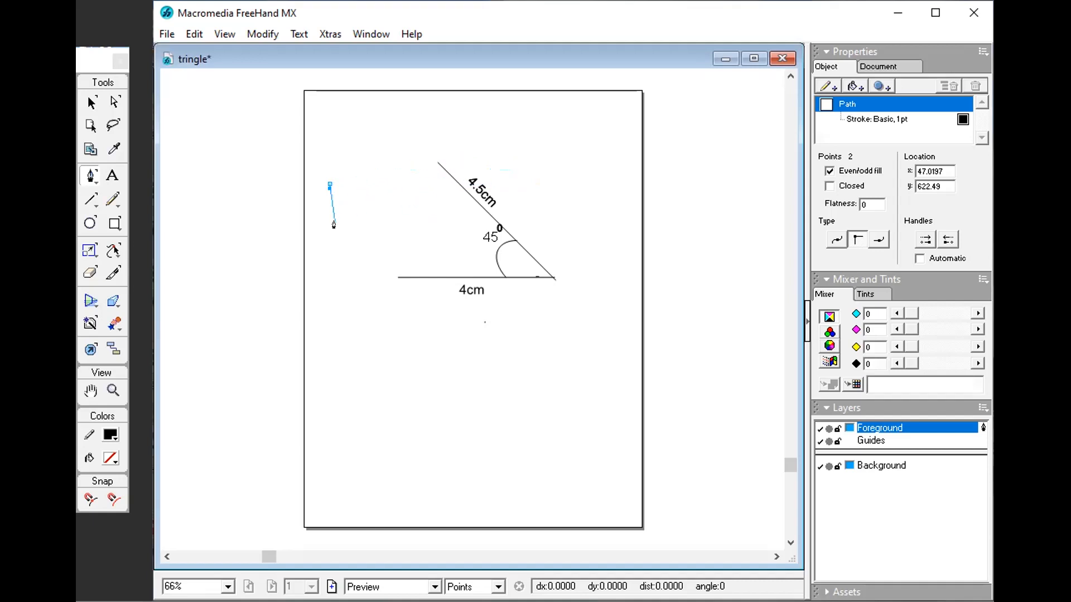
left_click(327, 187)
left_click(327, 186)
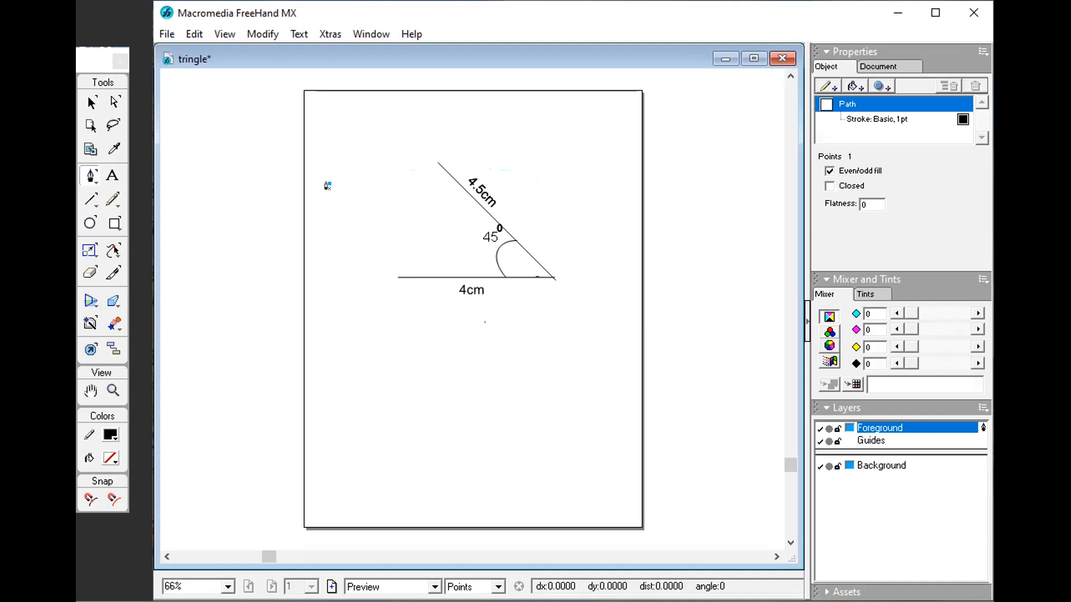
left_click(326, 183)
left_click(327, 184)
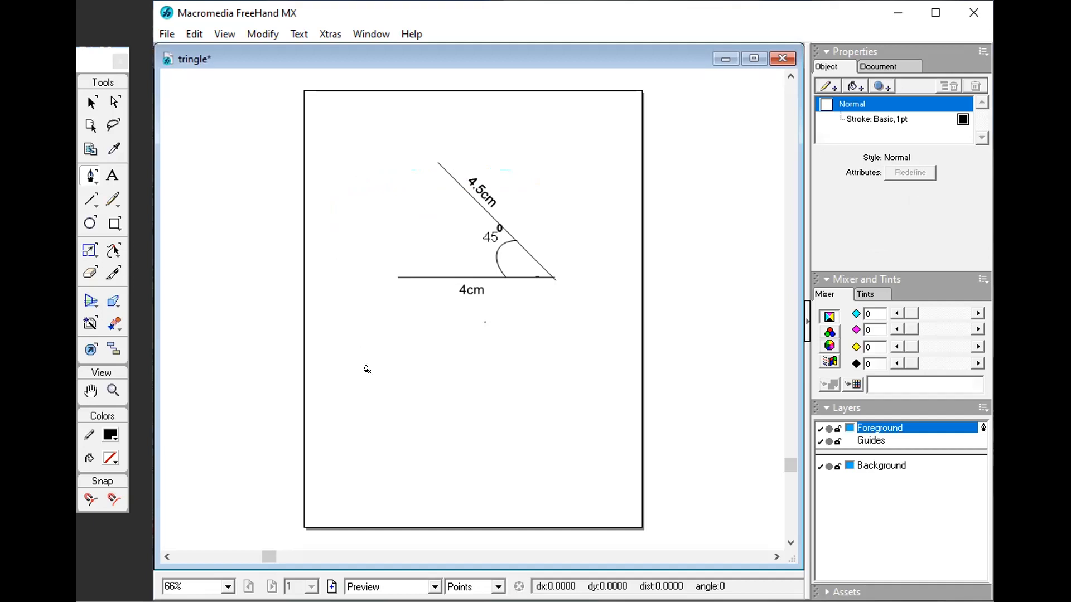
- Try to draw a Pen curve point with handles about 185 points long at the page's left edge, and undo it
left_click(323, 370)
left_click_drag(323, 370, 427, 379)
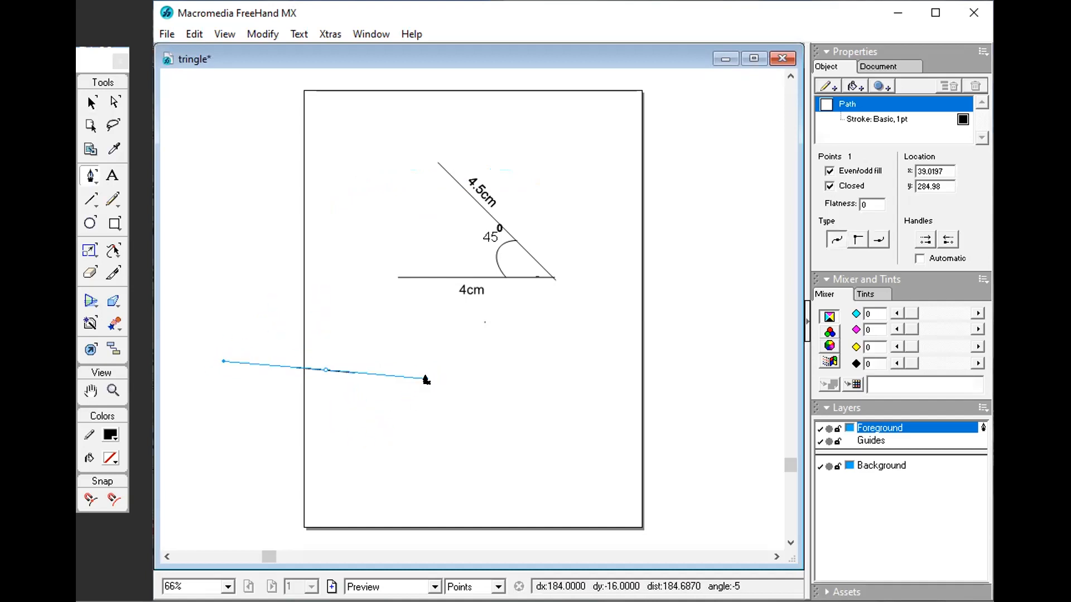
key("ctrl+z")
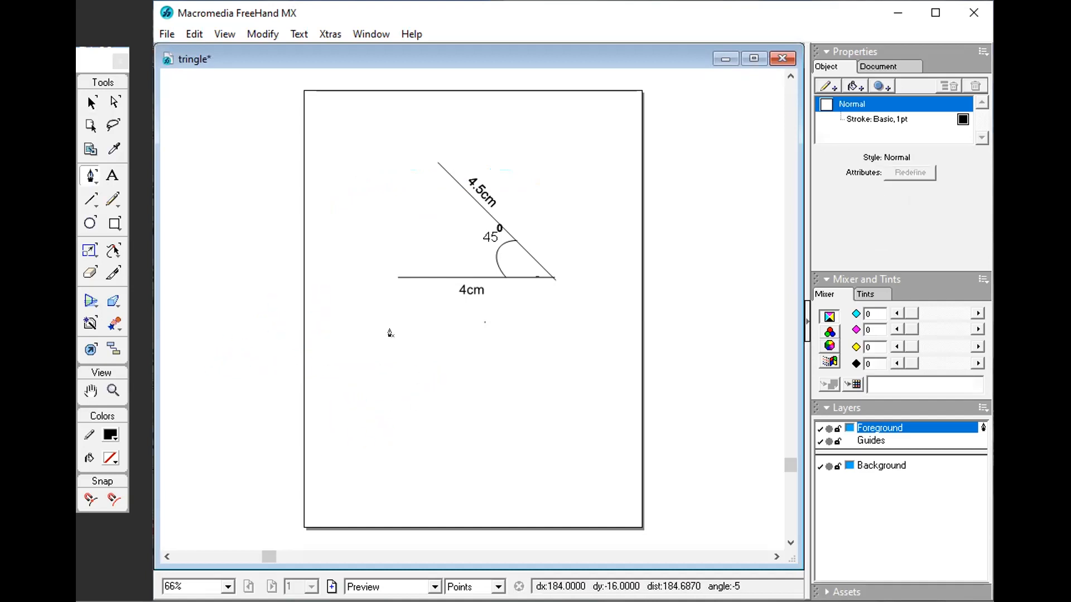
- Draw a straight horizontal two-point Pen path below the 4cm line and delete it
left_click(82, 174)
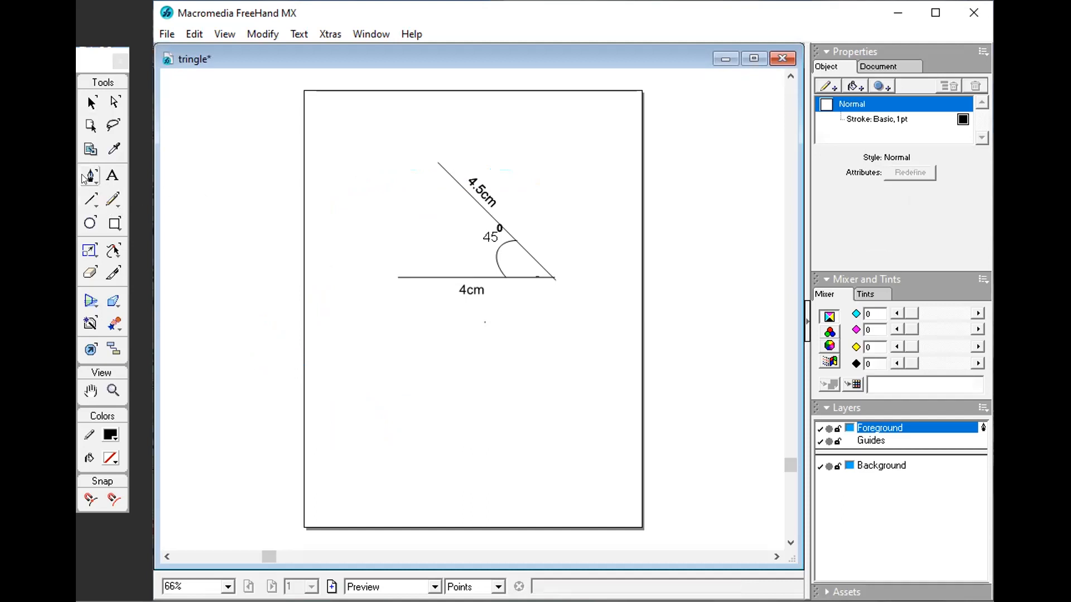
left_click(453, 352)
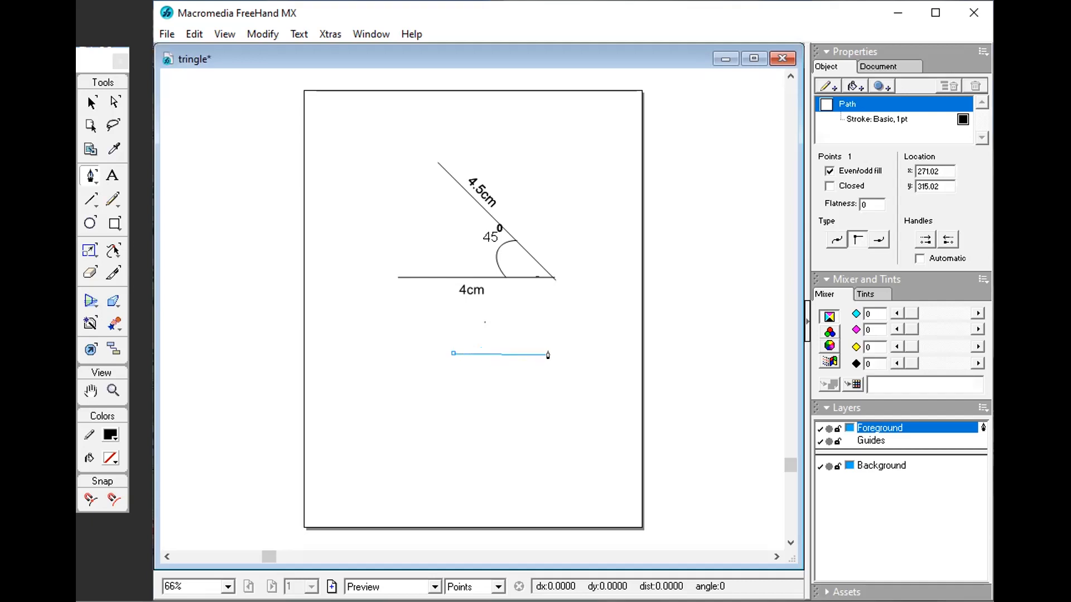
left_click(589, 368, "shift")
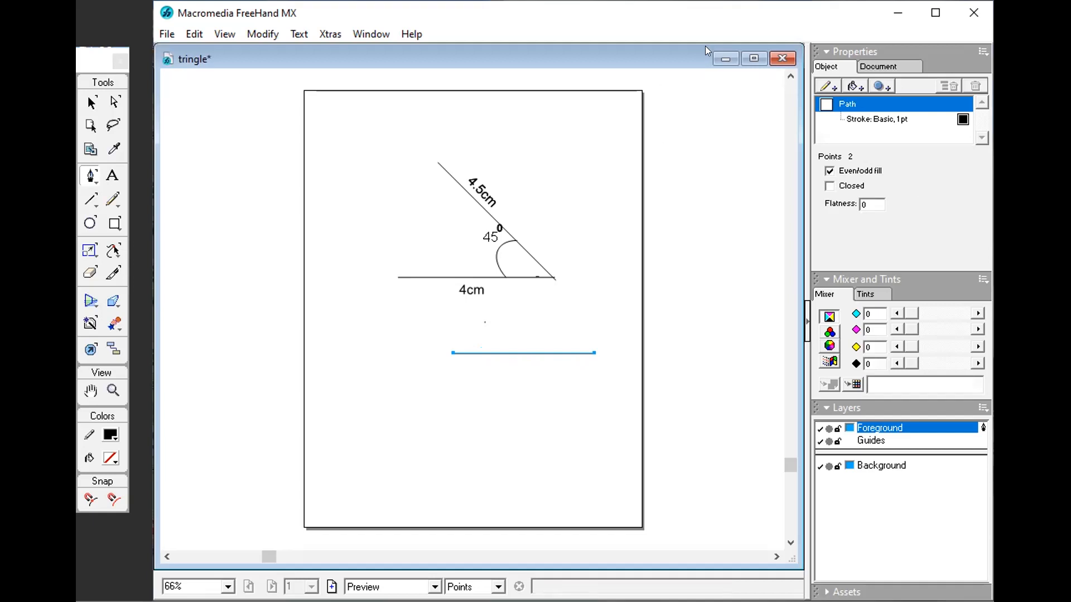
left_click(588, 354)
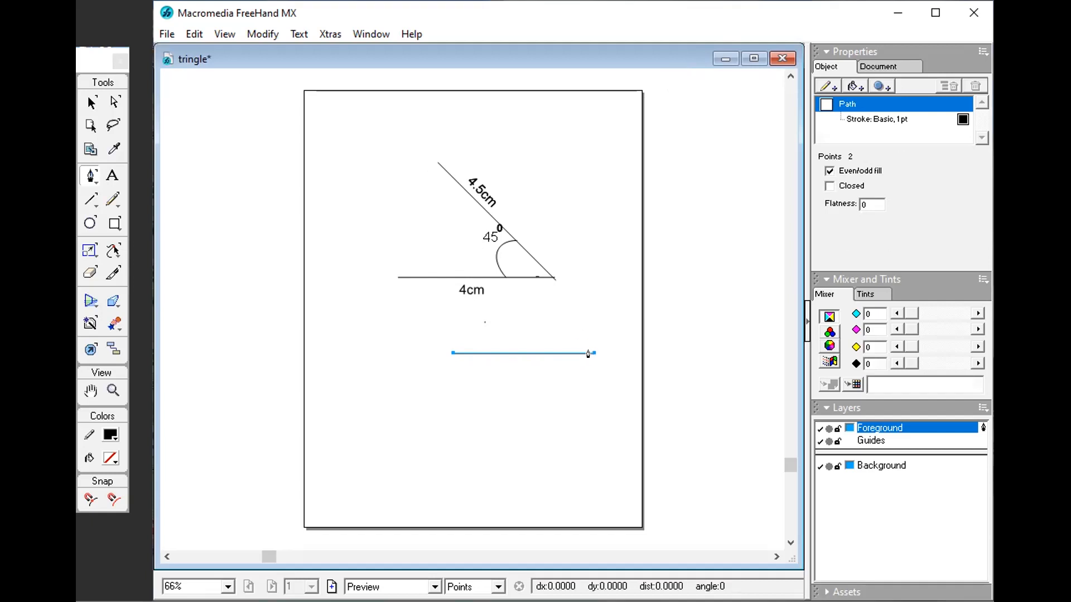
key("Delete")
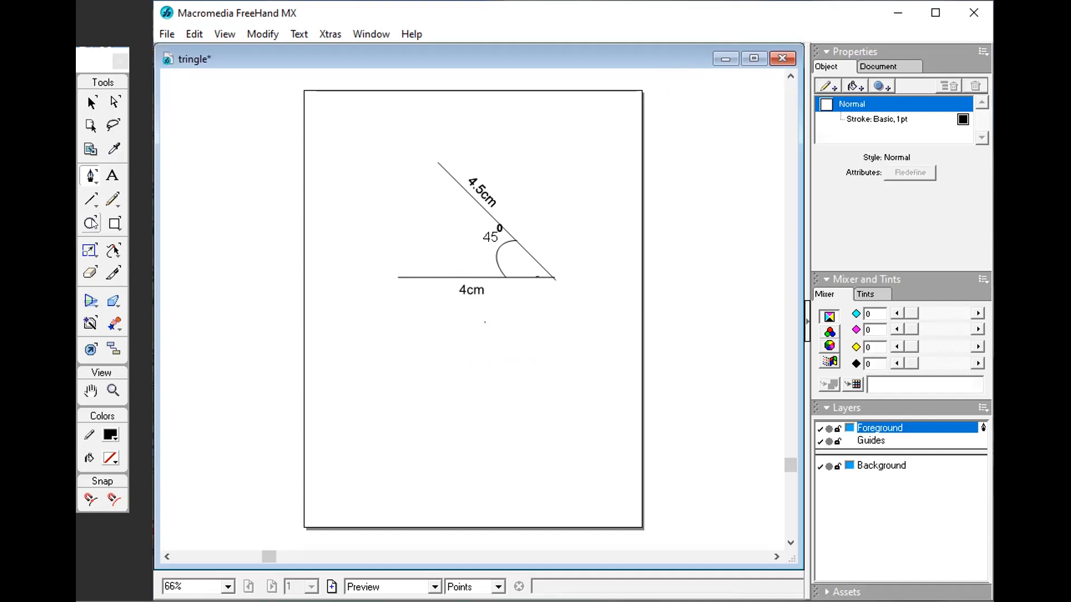
- Draw a horizontal line below the 4cm line and a 45-degree line rising from its left end with the Line tool
left_click(90, 200)
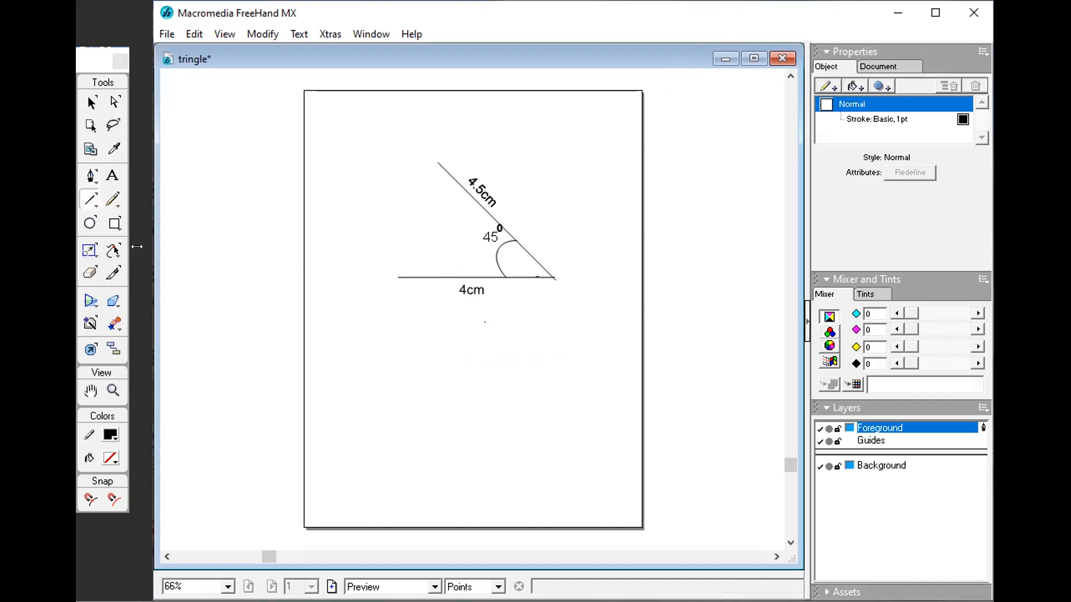
left_click_drag(335, 341, 514, 340)
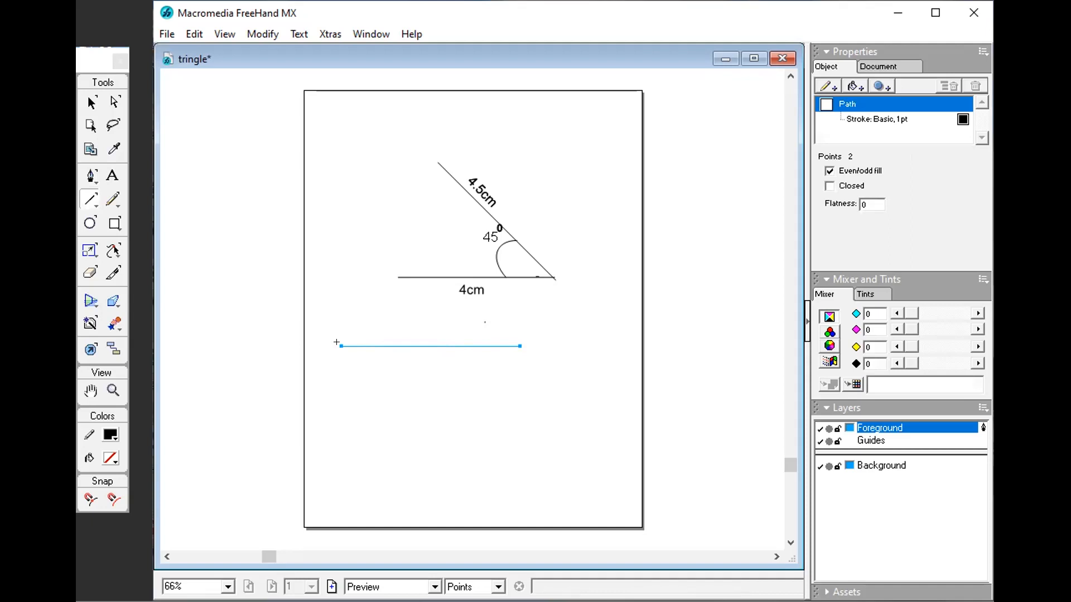
left_click_drag(336, 342, 454, 249)
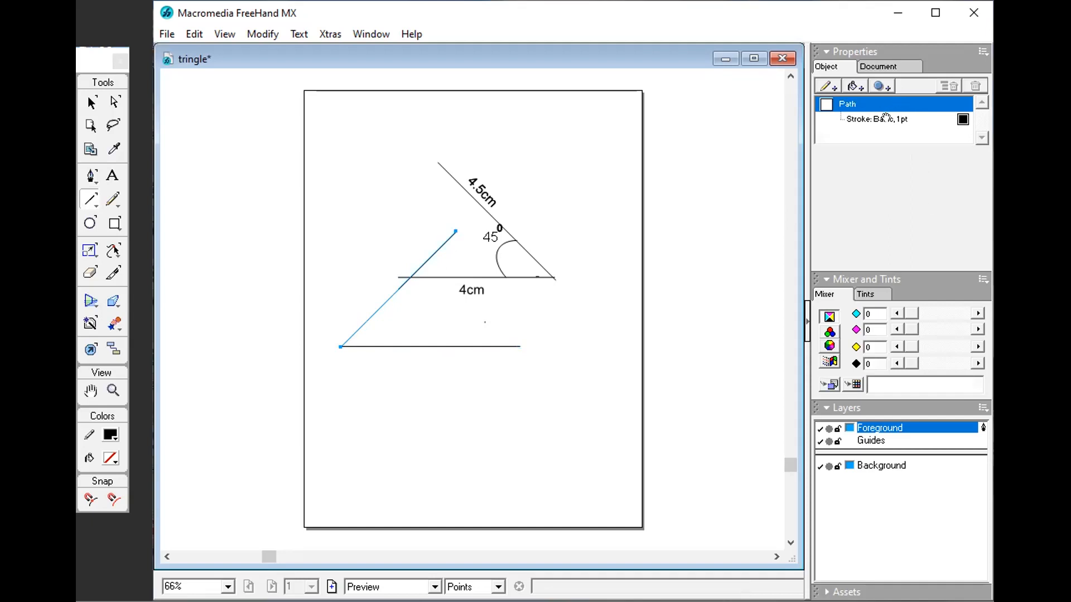
- Set the stroke width of the new slanted line to 6 pt
left_click(885, 119)
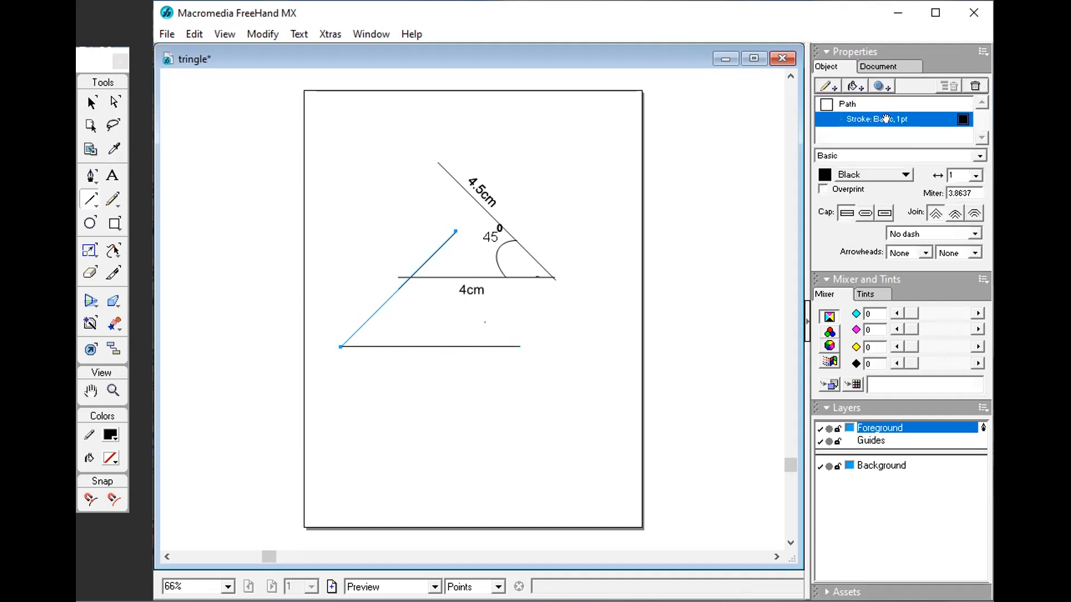
left_click(975, 176)
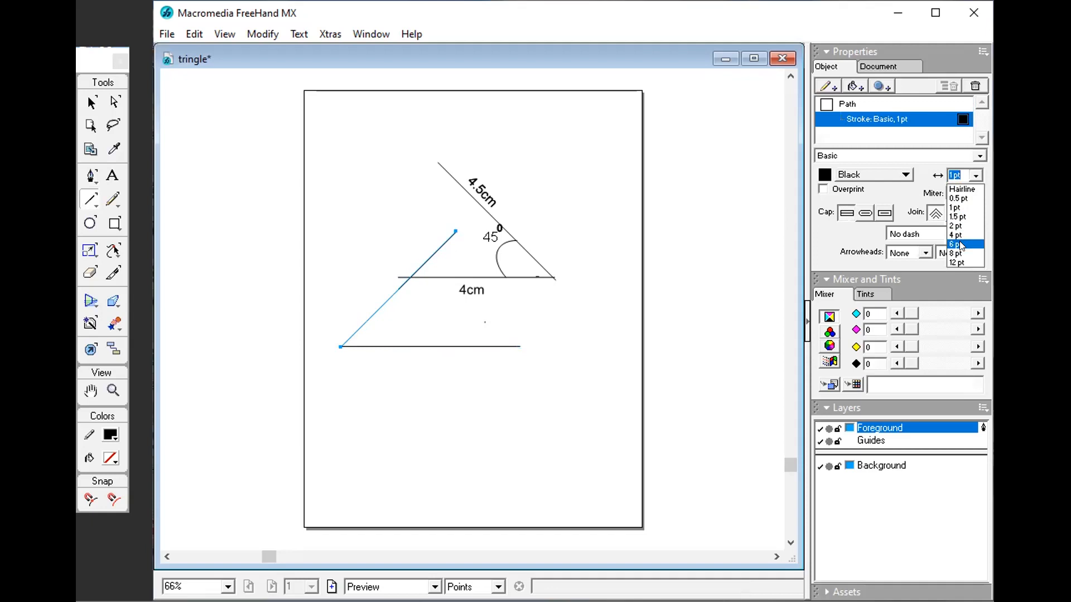
left_click(578, 311)
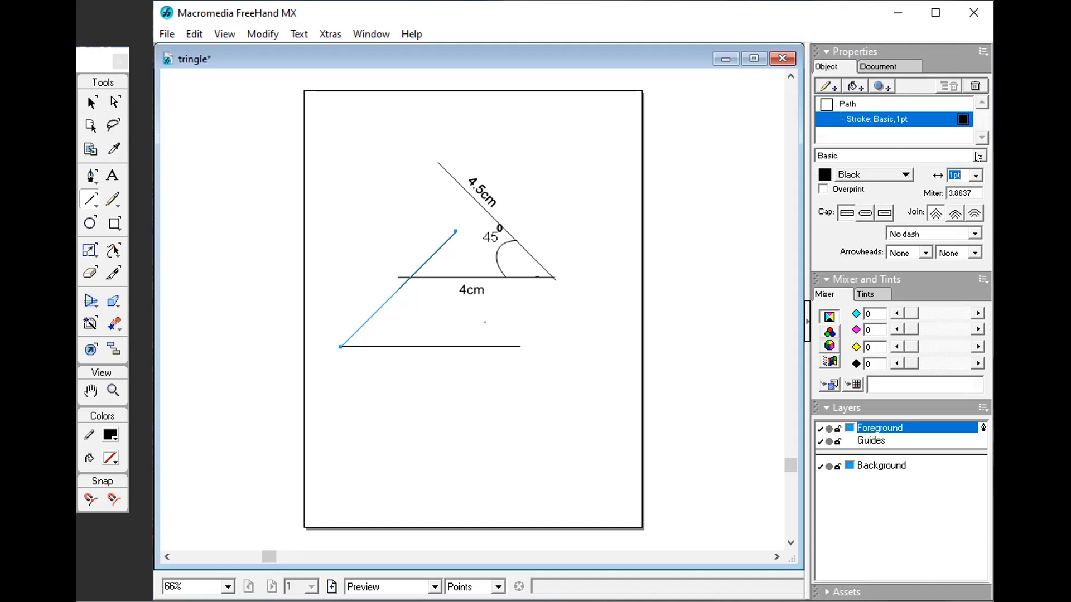
left_click(975, 175)
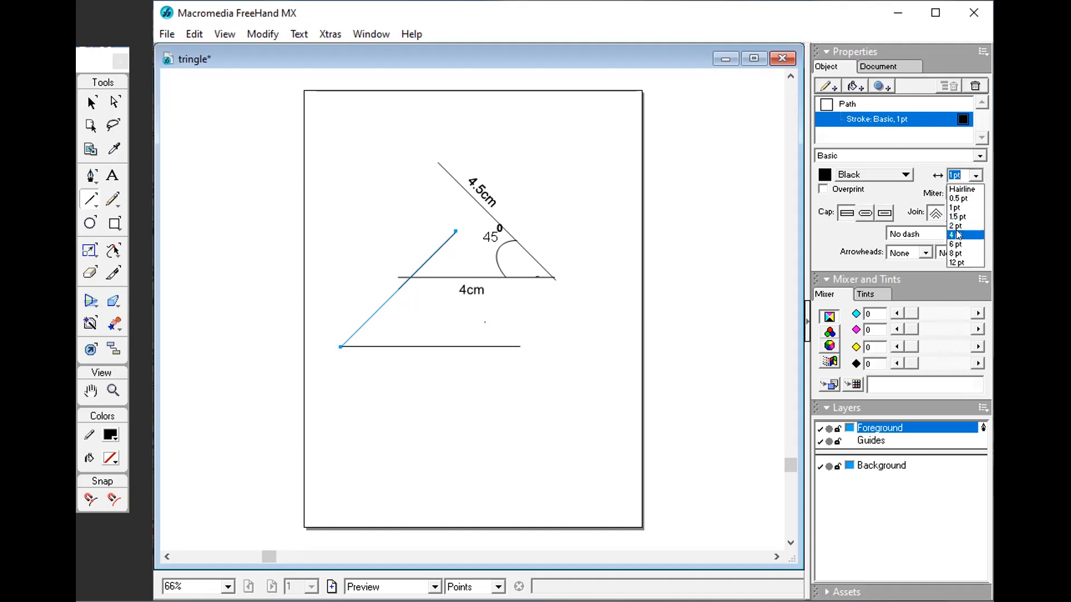
left_click(954, 244)
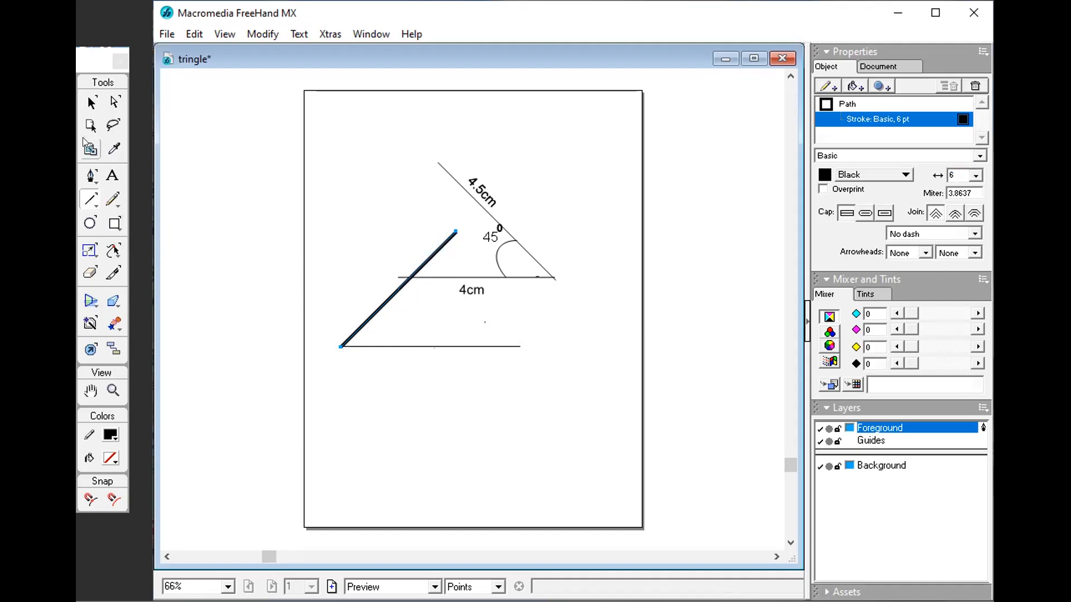
- Set the stroke width of the new horizontal line to 6 pt and deselect it
left_click(92, 102)
left_click(404, 345)
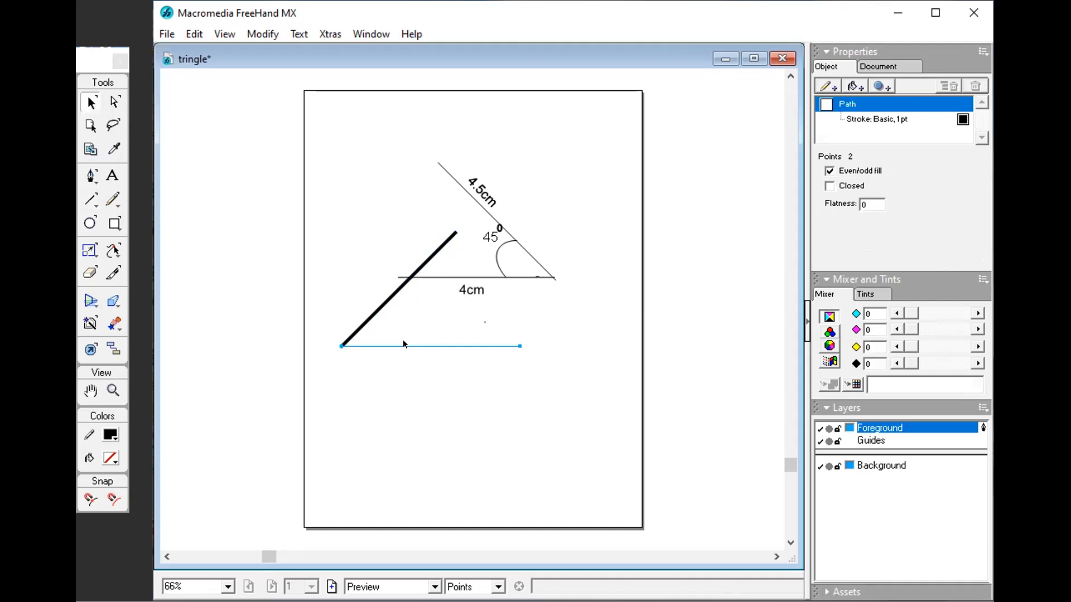
left_click(916, 119)
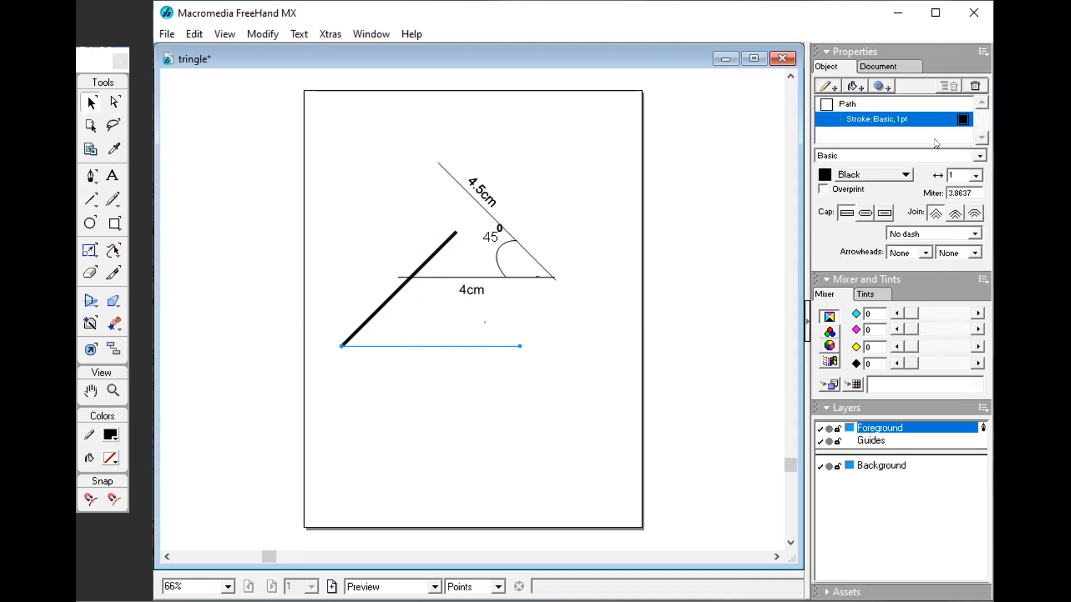
left_click(976, 176)
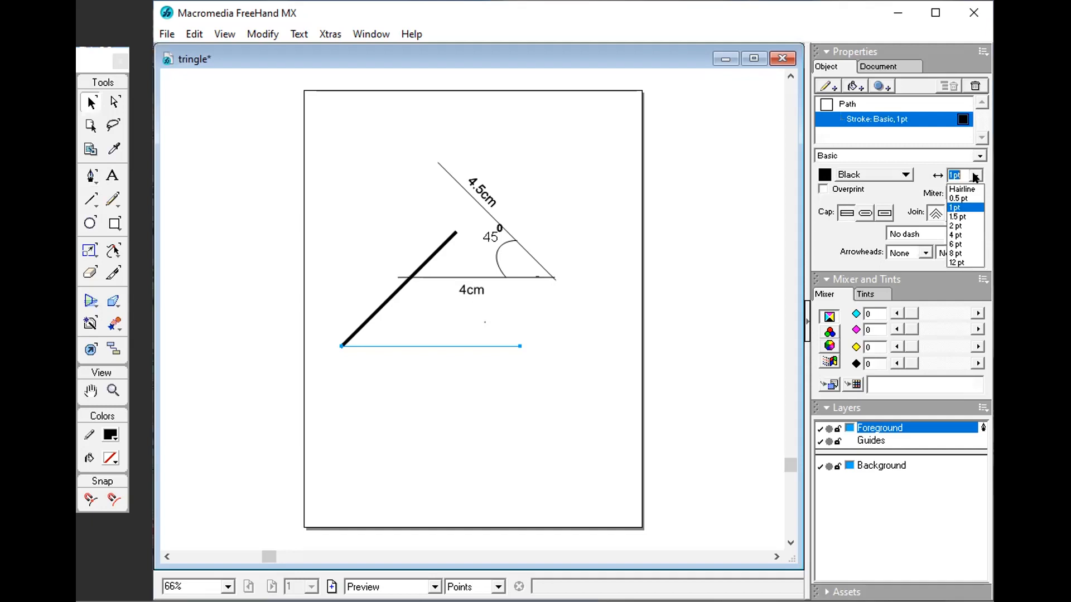
left_click(960, 244)
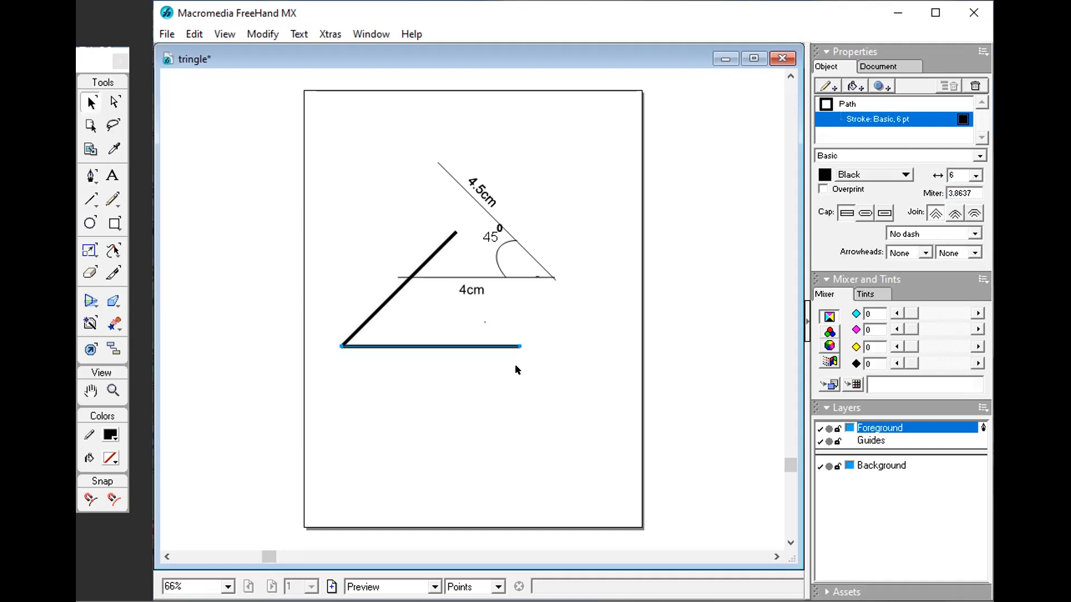
left_click(452, 383)
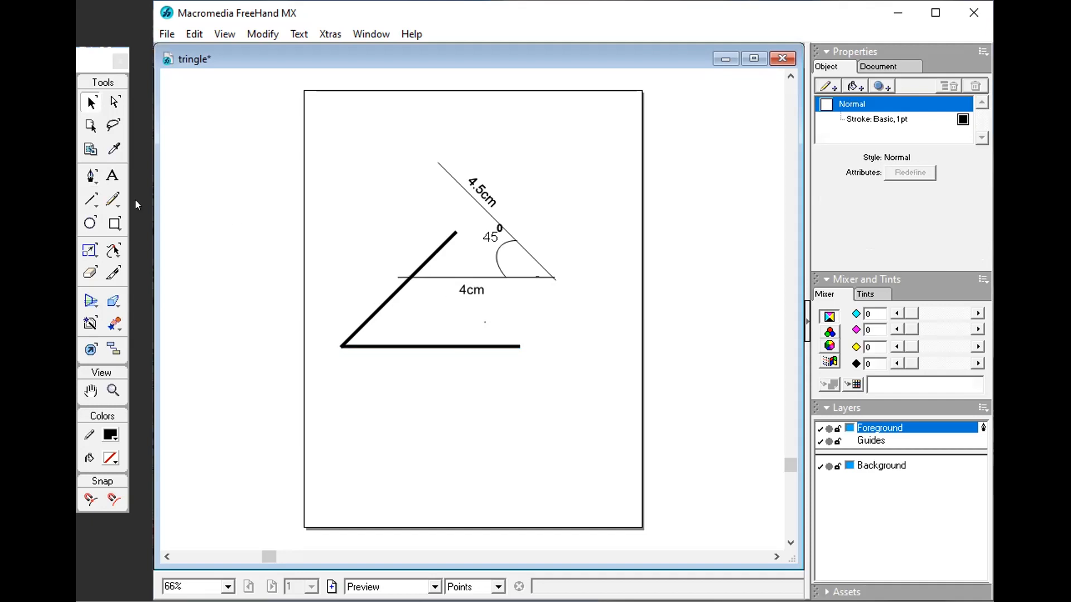
- Draw a short line across the corner between the two thick lines and give it a 4 pt stroke
left_click(88, 198)
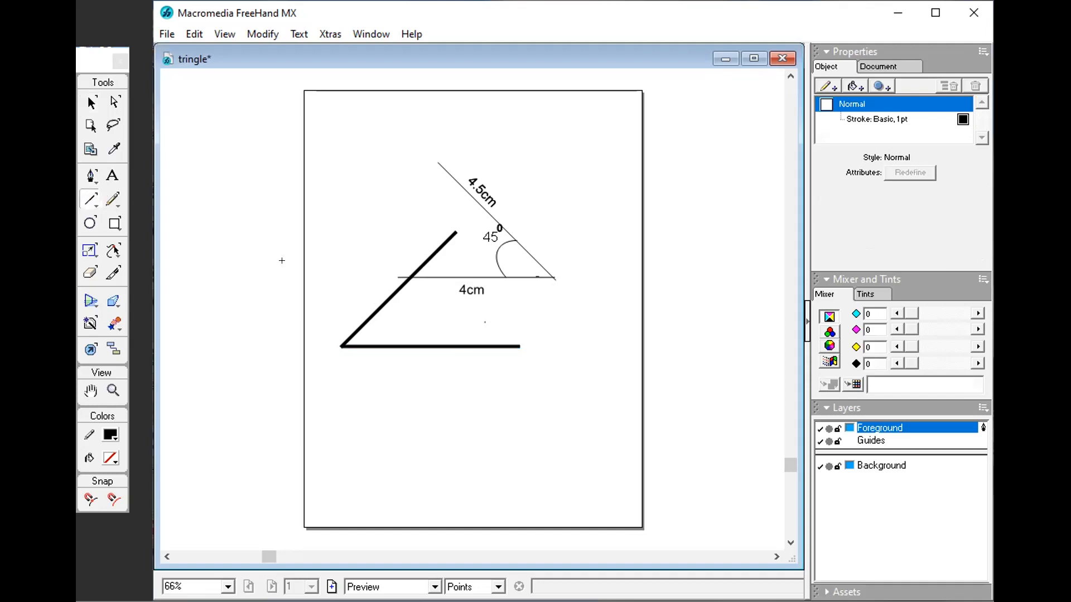
left_click(377, 304)
left_click_drag(382, 311, 389, 344)
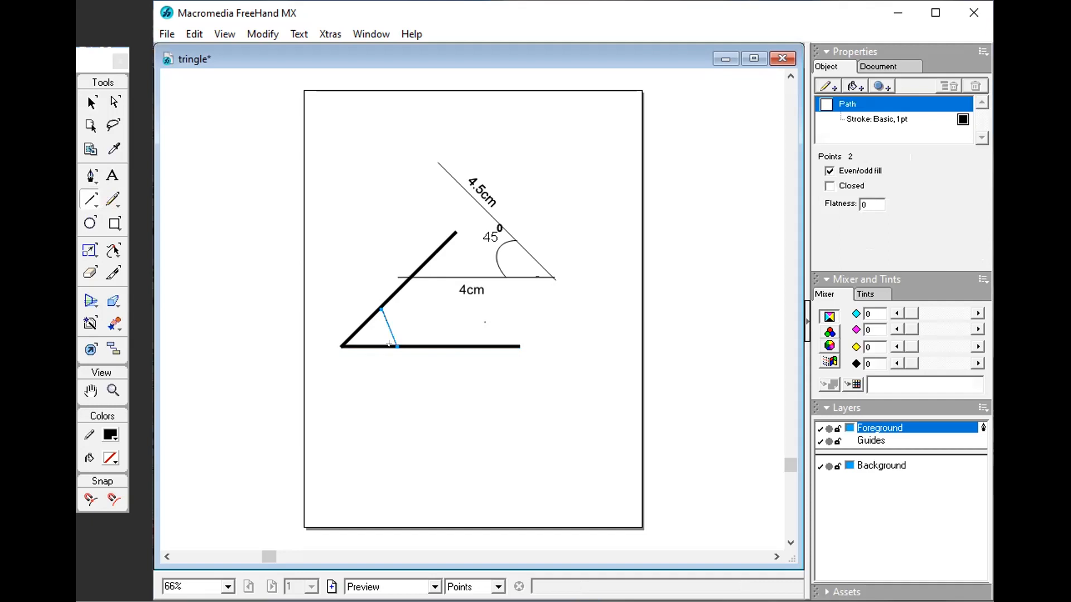
left_click(913, 118)
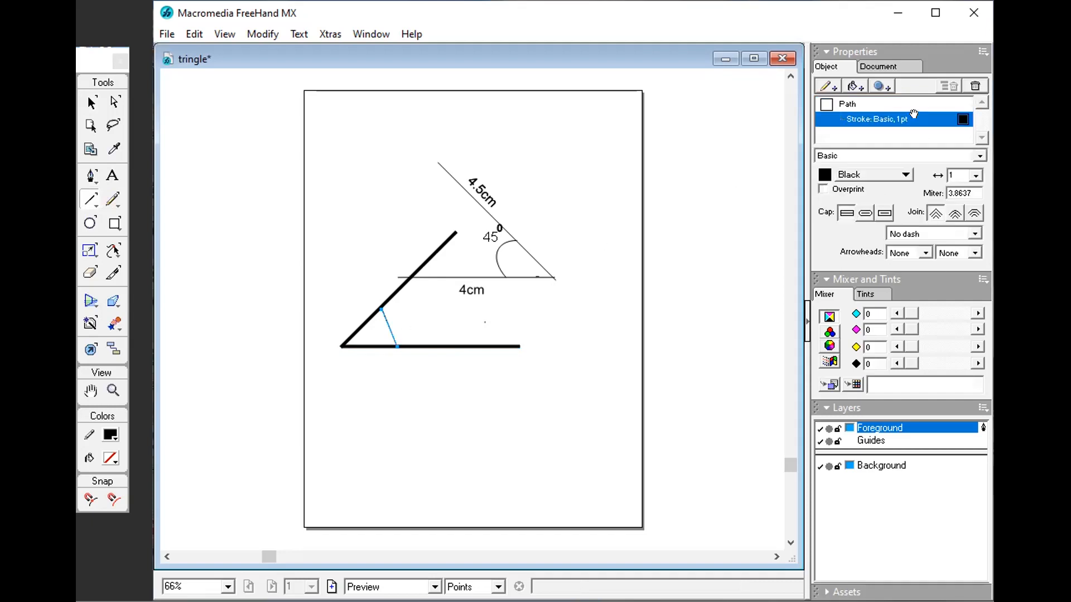
left_click(974, 176)
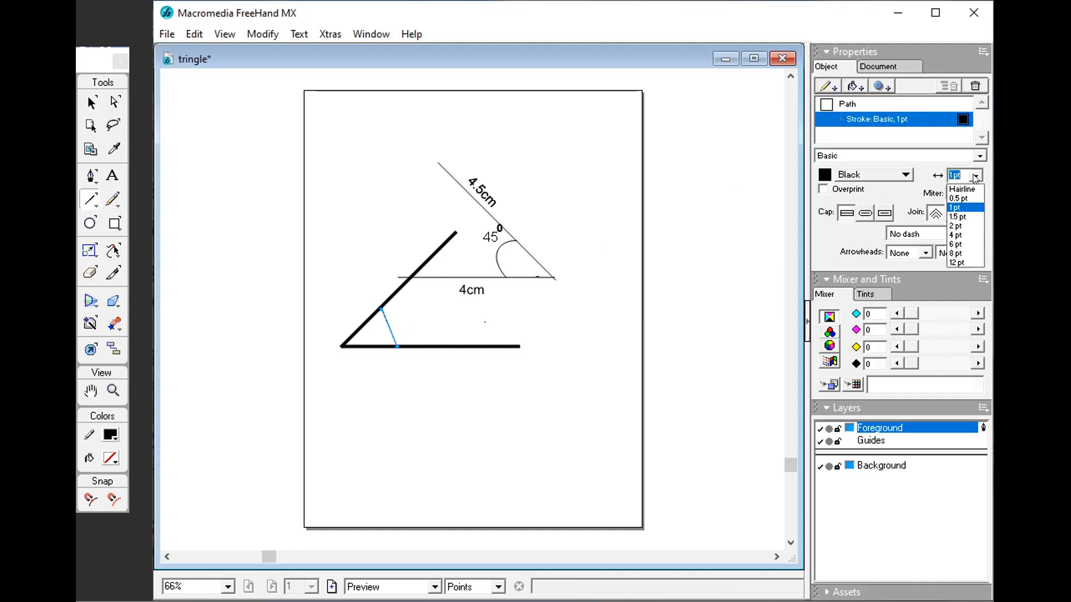
left_click(959, 235)
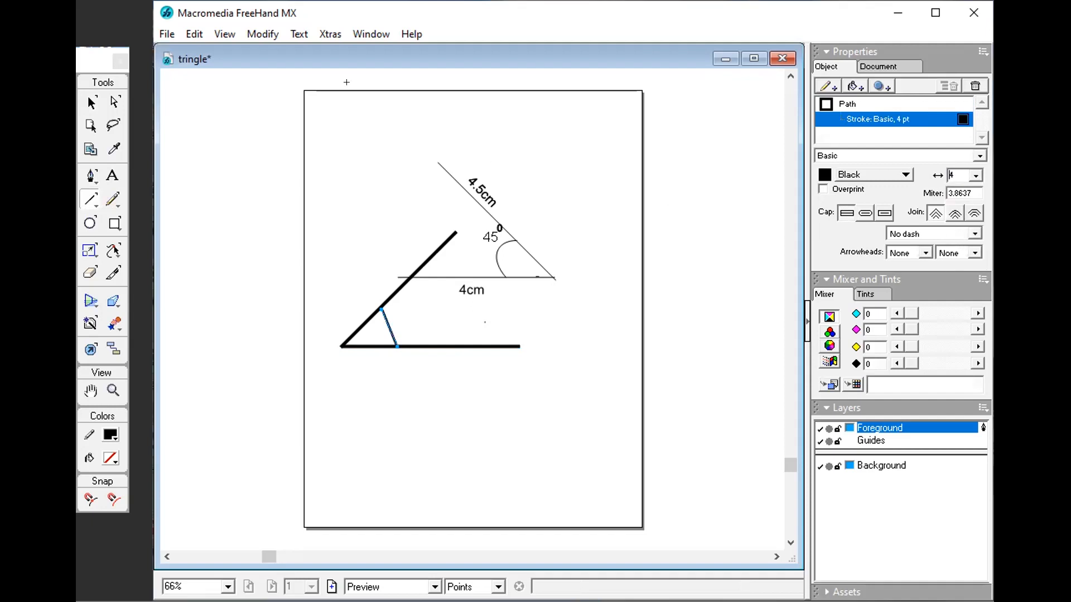
- Bend the short 4 pt line outward into an angle arc with the Subselect tool
left_click(115, 102)
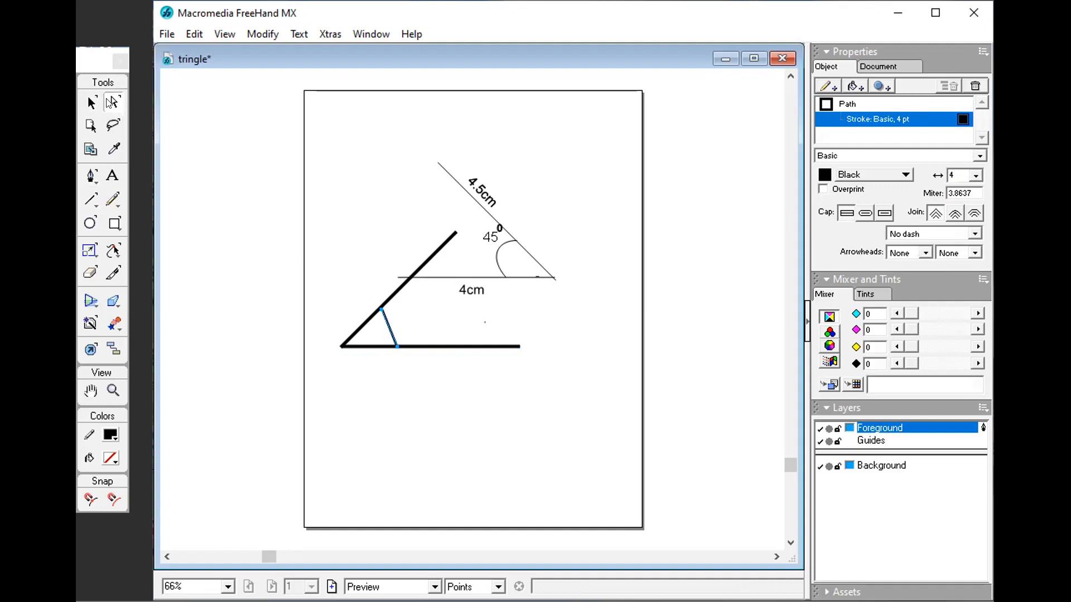
left_click(388, 327)
left_click_drag(389, 327, 401, 322)
left_click(431, 311)
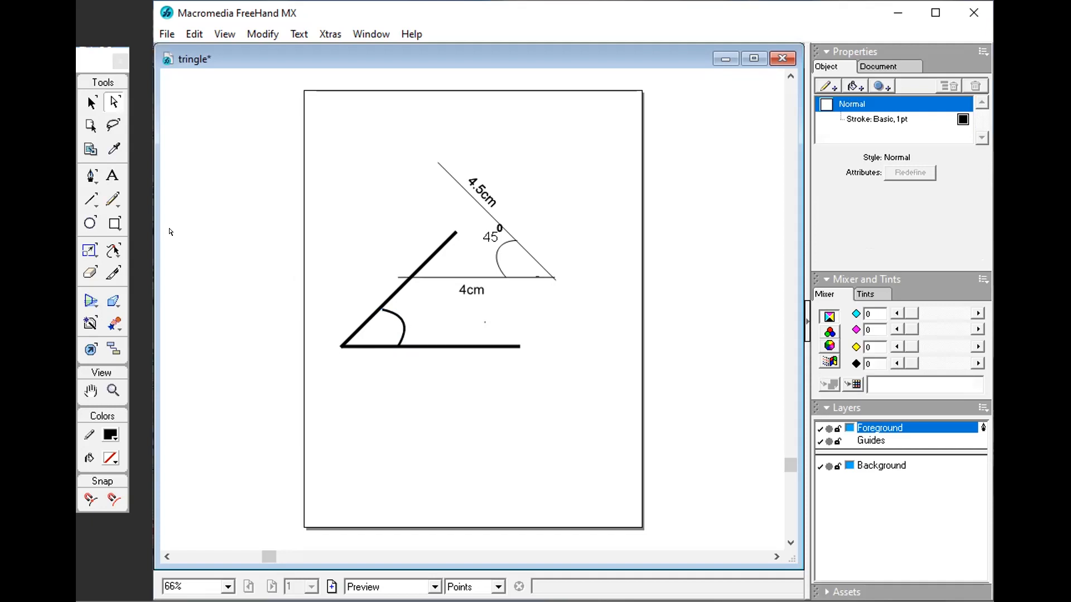
- Add the text label 45 inside the thick angle, just beyond its arc
left_click(114, 177)
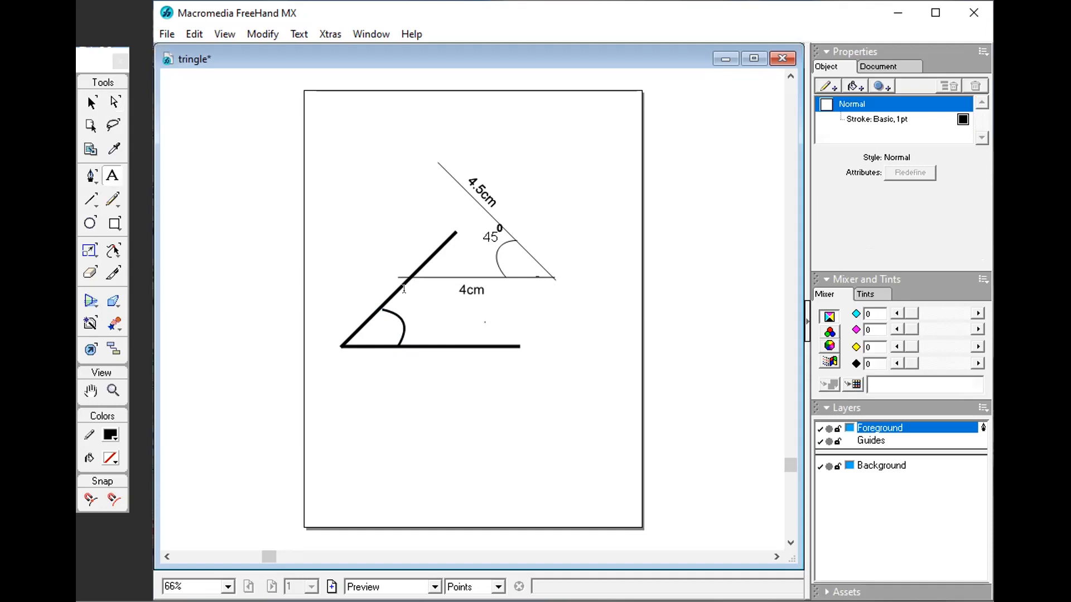
left_click(418, 304)
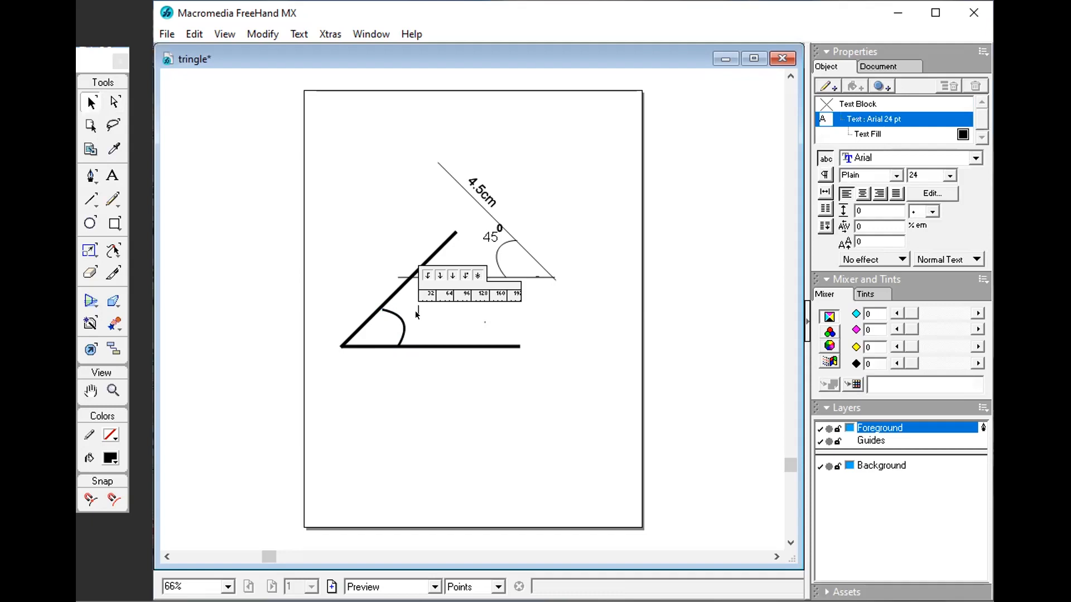
type("45")
- Try to set the 45 label in the thick angle to 36 pt while its text is being edited
left_click(948, 176)
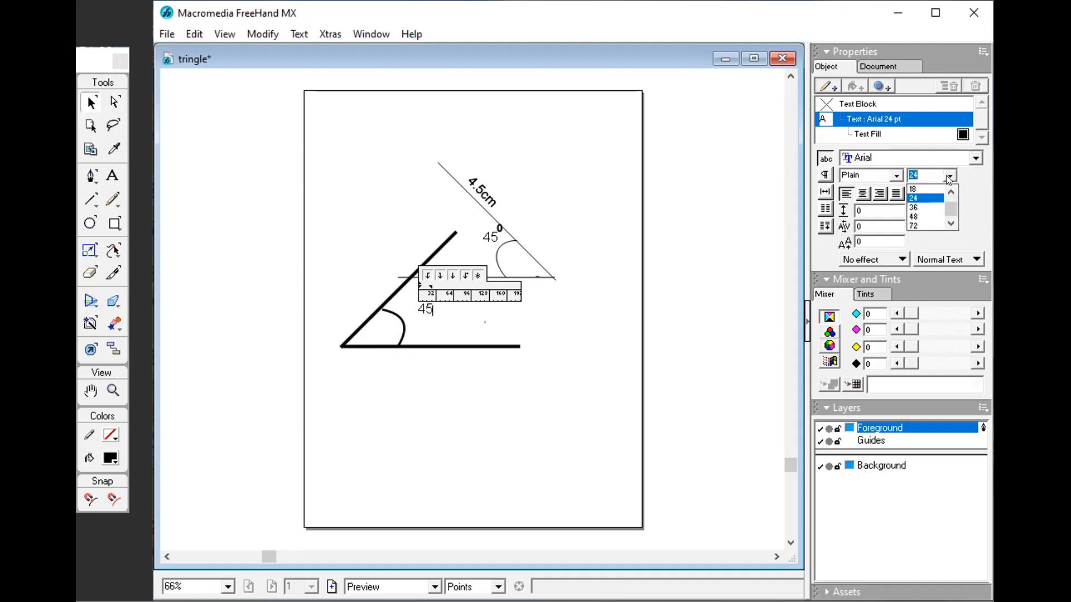
left_click(927, 210)
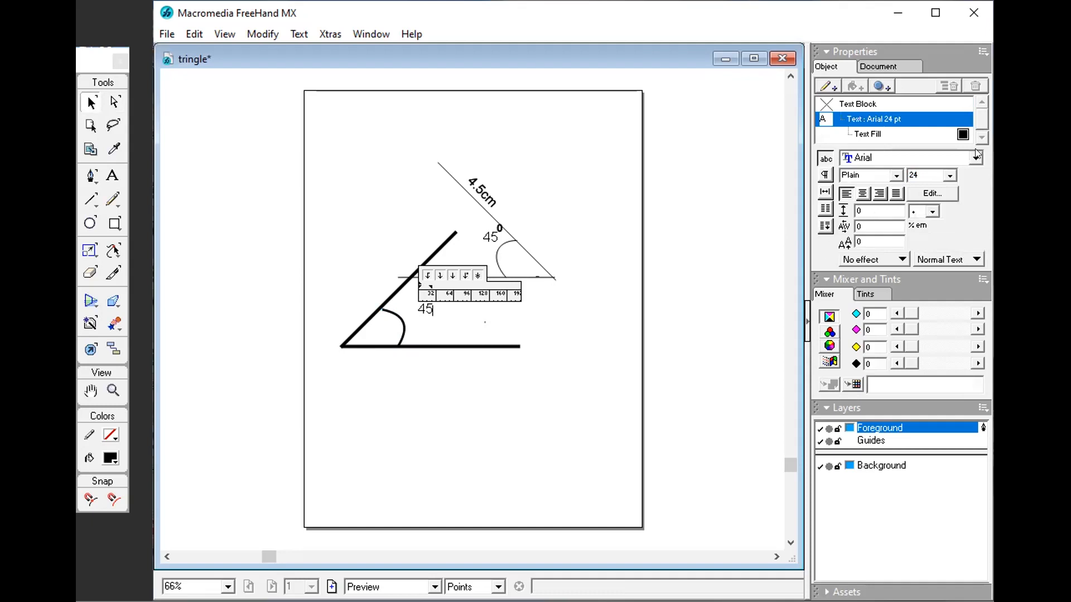
left_click(949, 176)
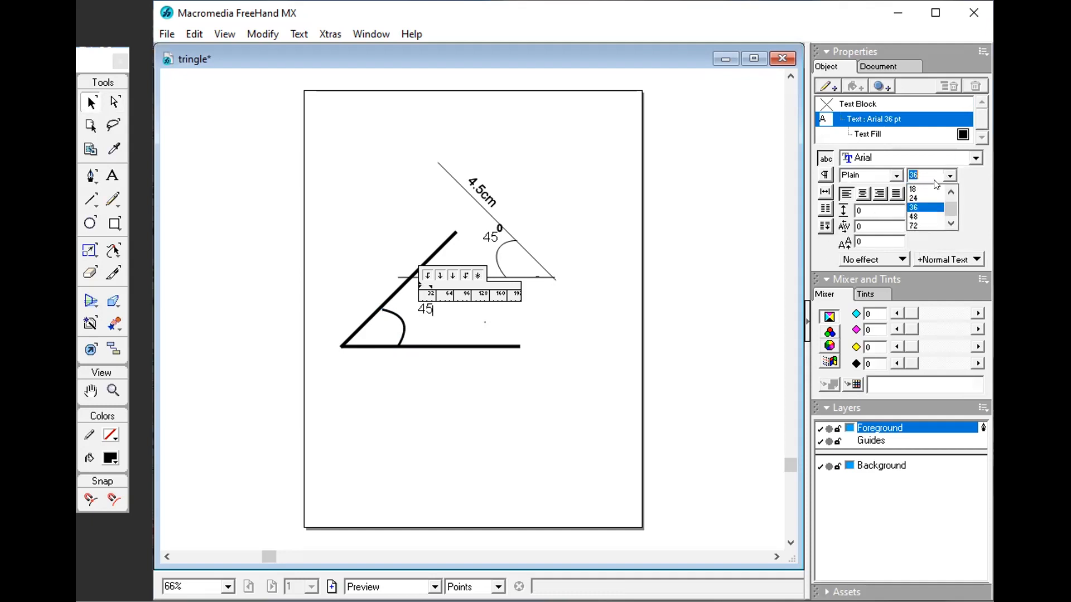
left_click(931, 207)
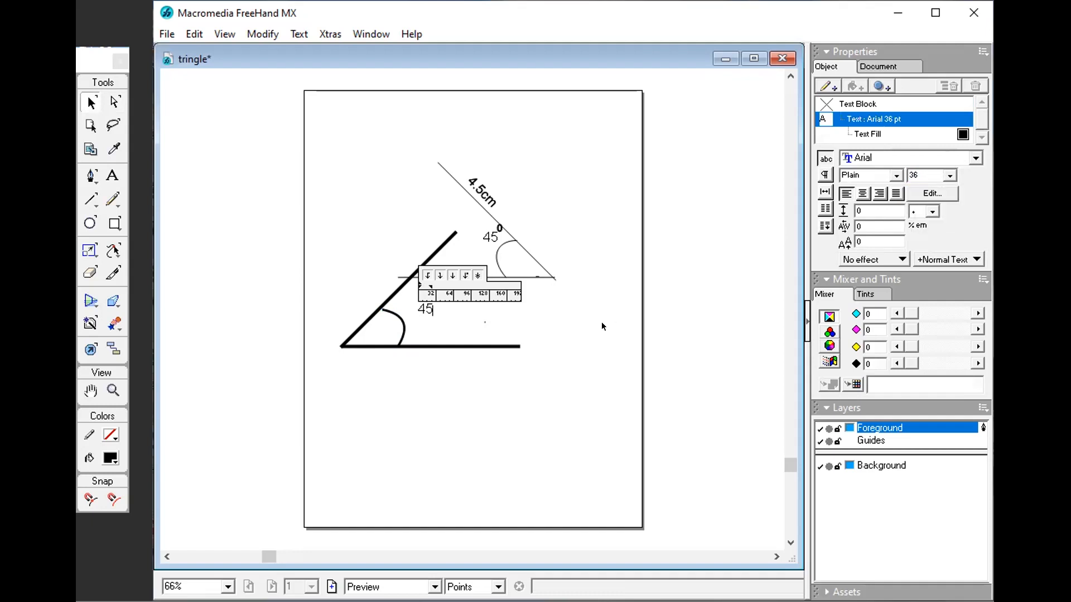
left_click_drag(598, 323, 509, 308)
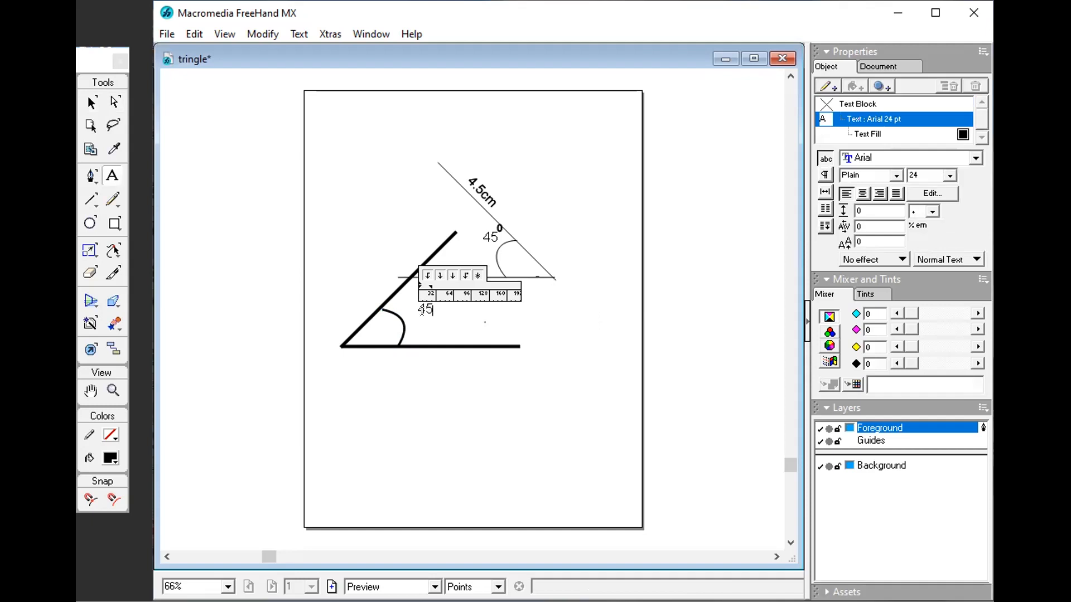
double_click(423, 311)
left_click(436, 311, "ctrl")
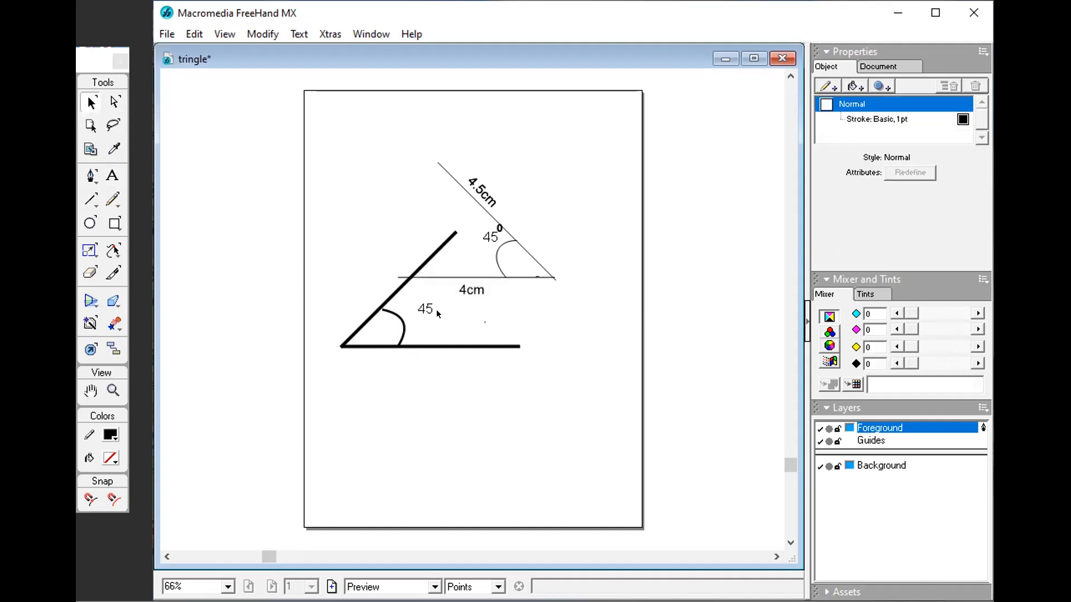
- Set the font size of the 45 label in the thick angle to 36 pt and deselect it
left_click(425, 311)
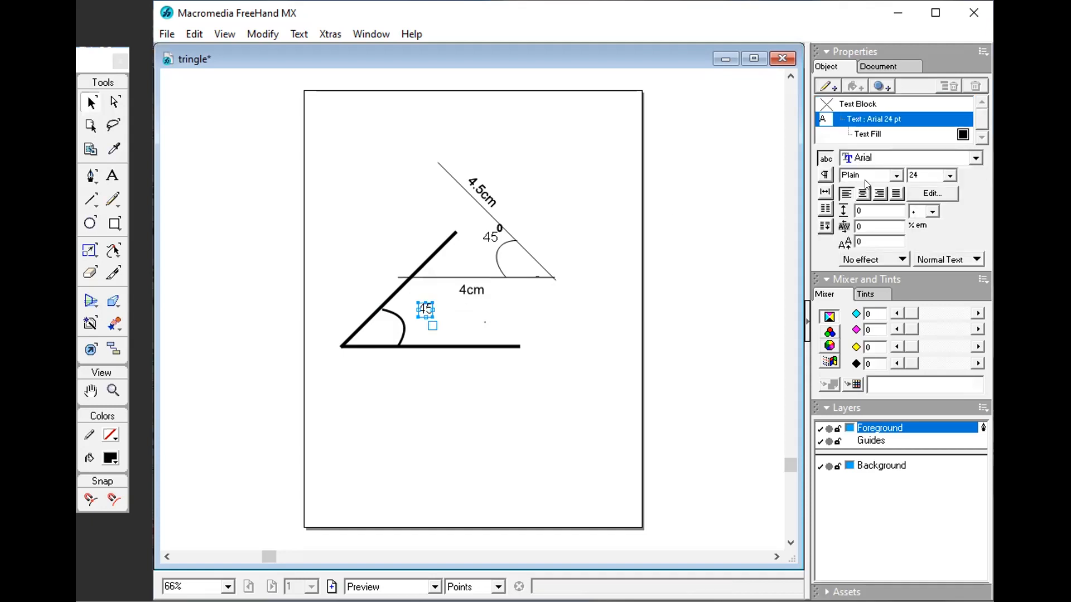
left_click(948, 176)
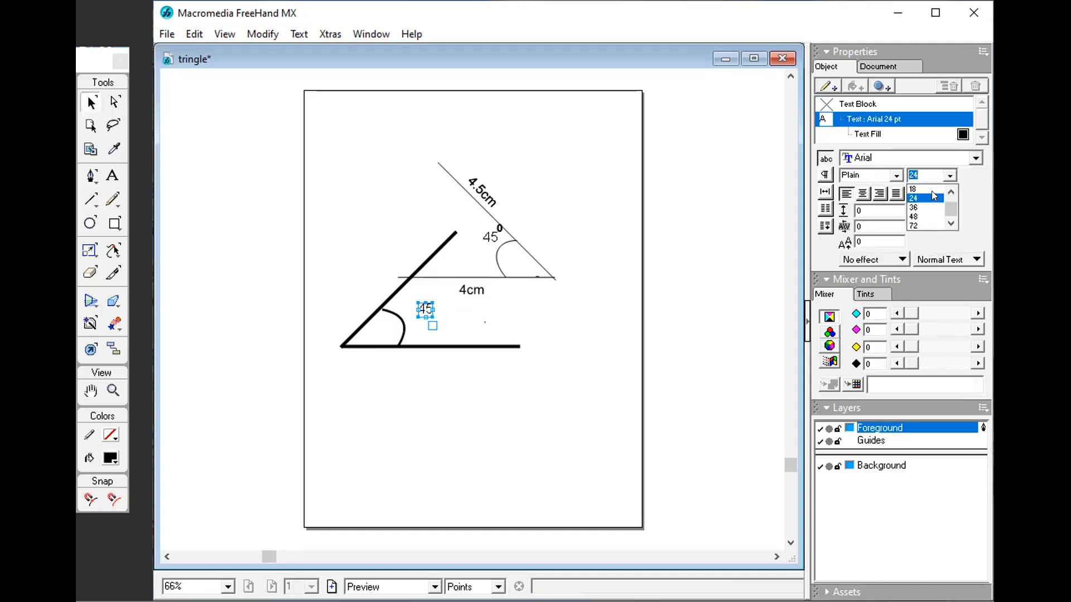
left_click(924, 208)
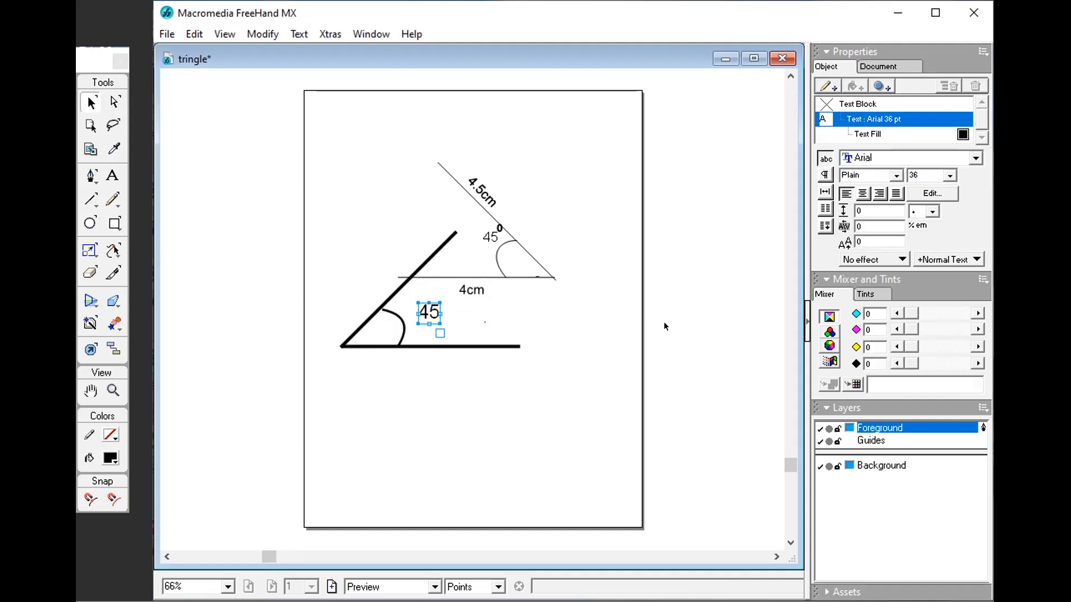
left_click(522, 312)
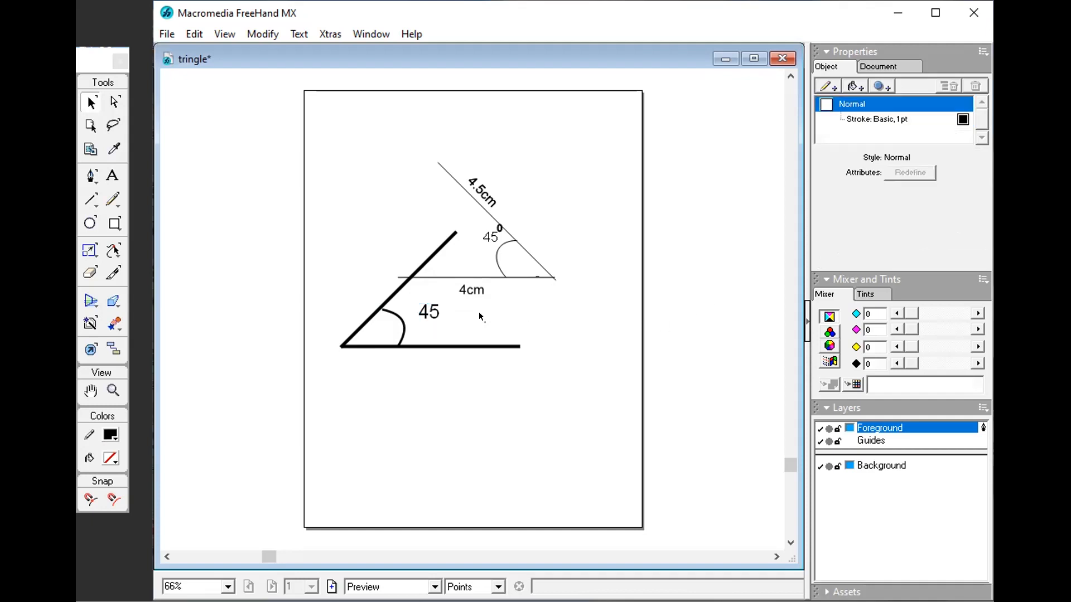
- Duplicate the 36 pt 45 label to its right and change the copy's text to 0
left_click(427, 314)
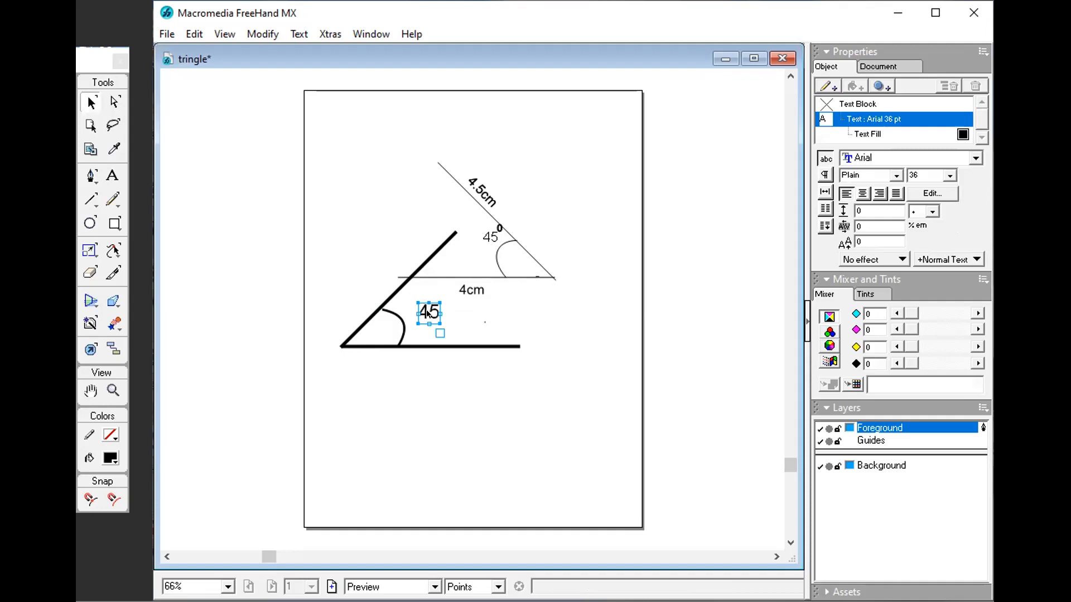
left_click_drag(427, 312, 480, 310)
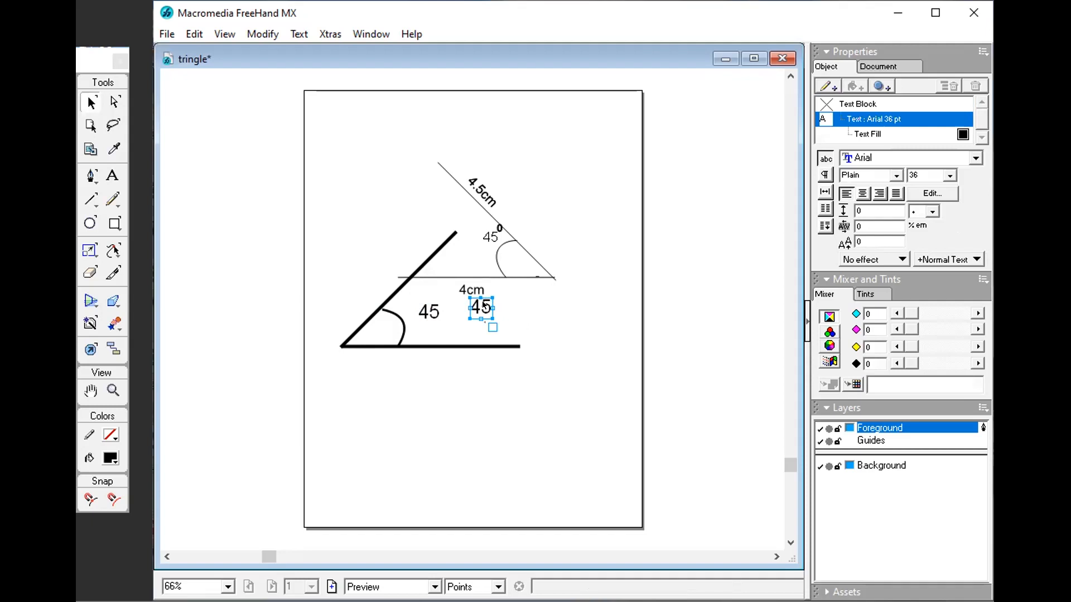
double_click(486, 304)
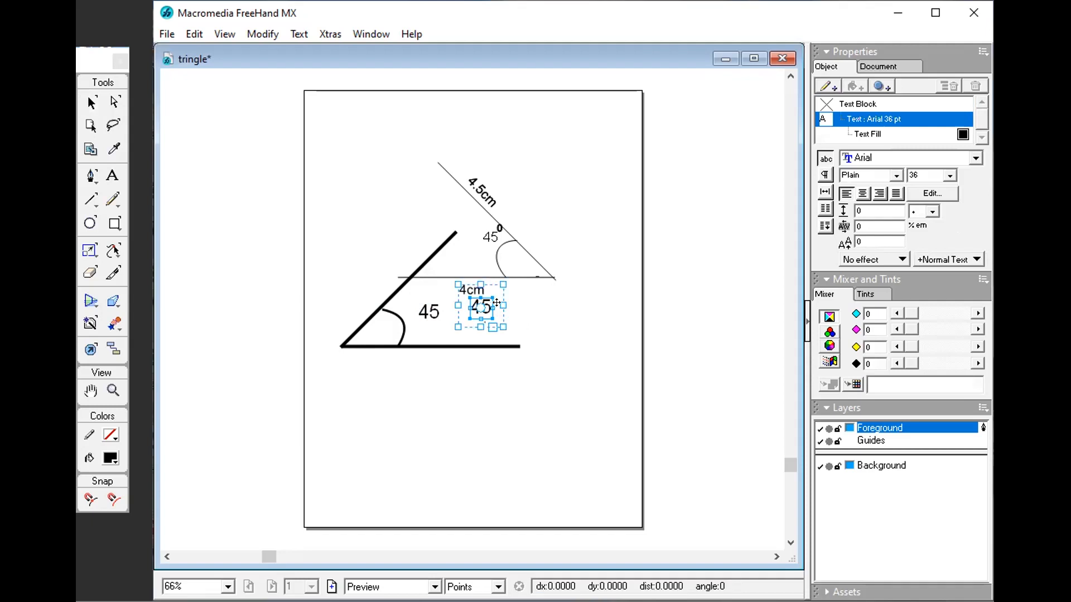
double_click(496, 307)
double_click(489, 304)
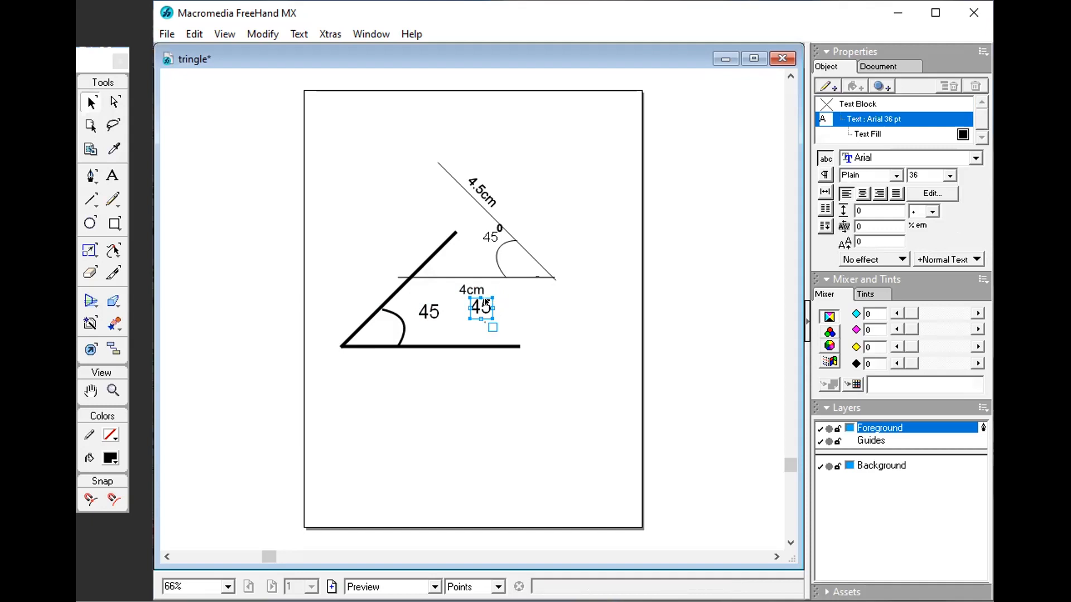
left_click(487, 305)
key("BackSpace")
key("BackSpace")
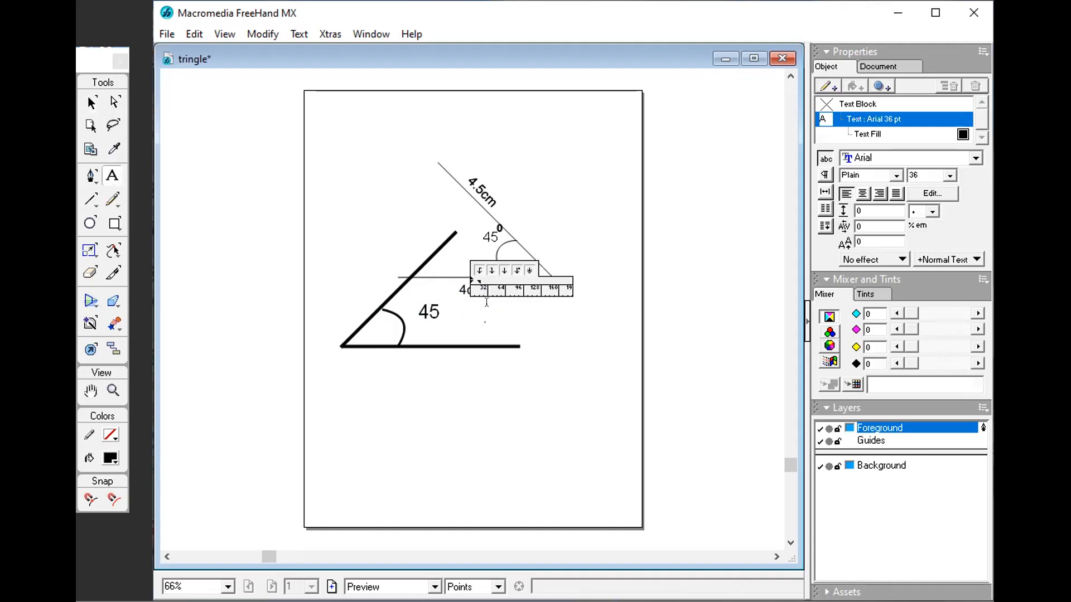
type("0")
- Set the 0 label to 18 pt and place it as a raised degree mark just after the large 45
double_click(474, 306)
left_click(506, 303, "ctrl")
left_click(472, 309, "ctrl")
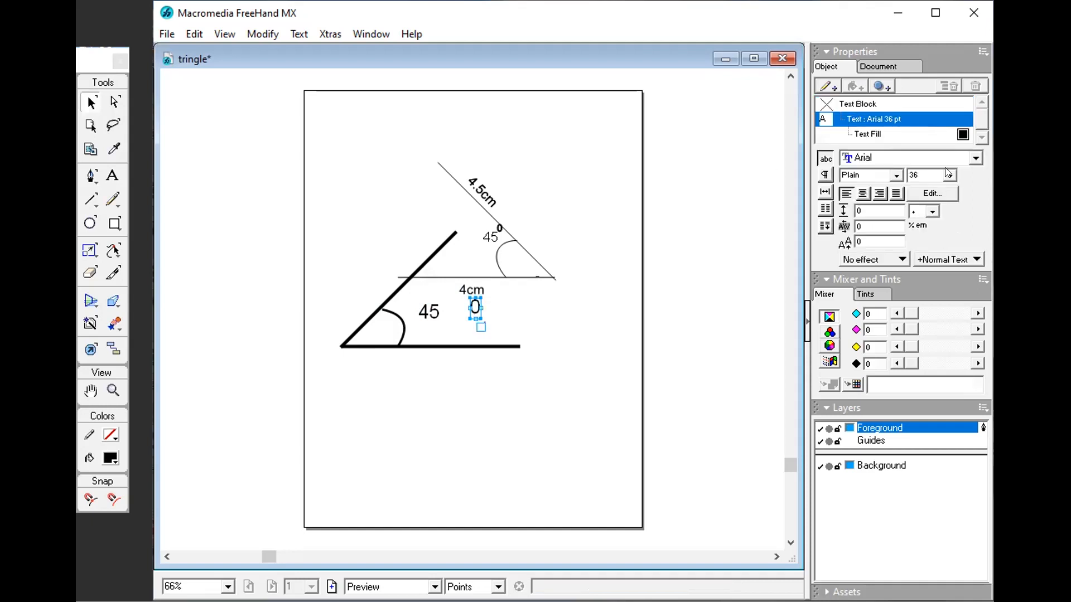
left_click(948, 176)
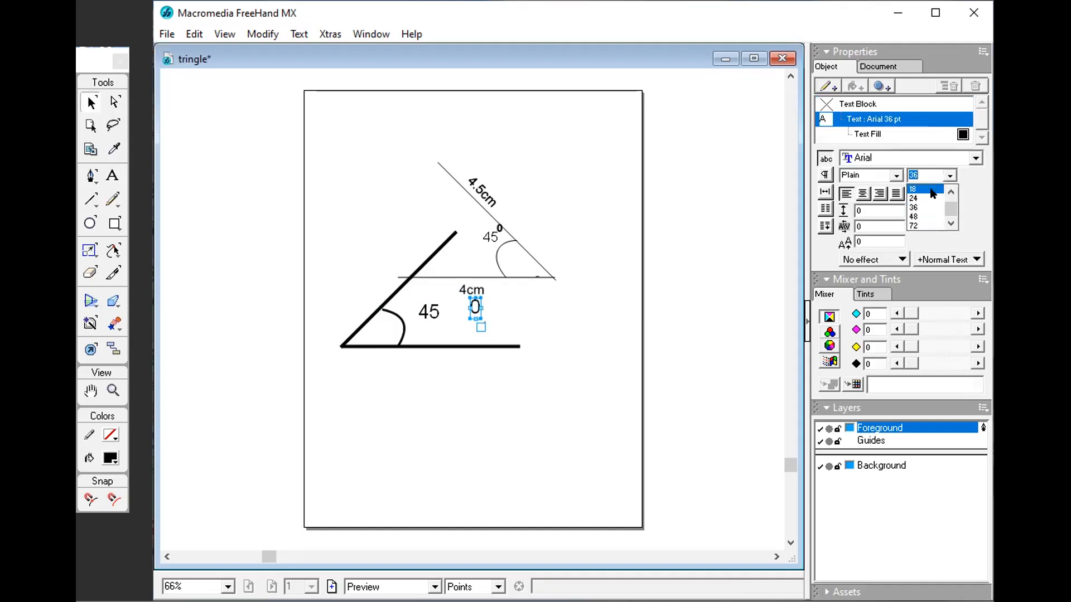
left_click(932, 193)
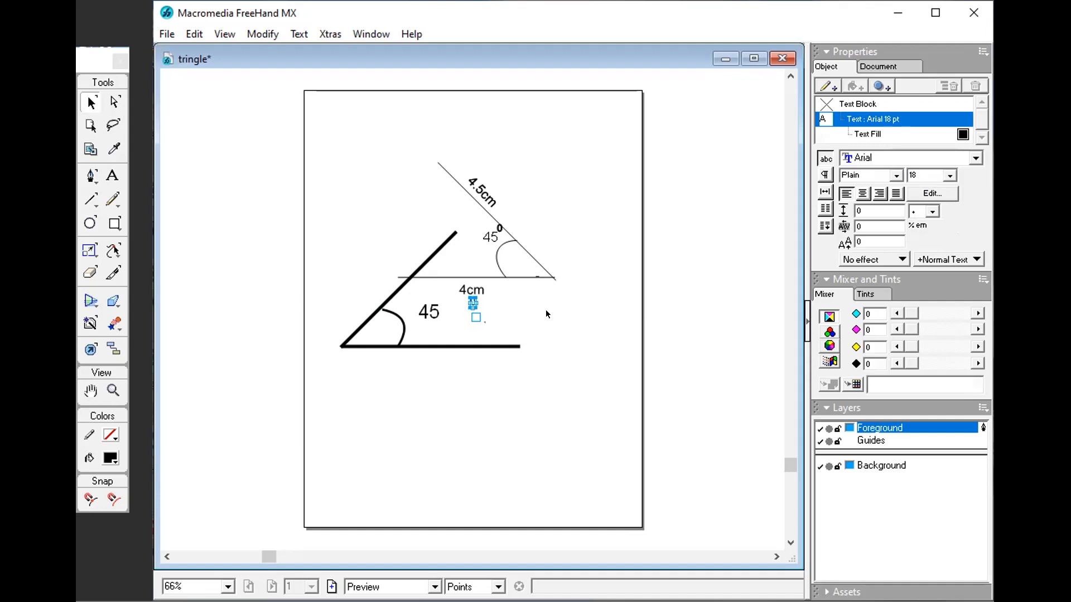
left_click_drag(468, 299, 440, 301)
left_click(465, 302)
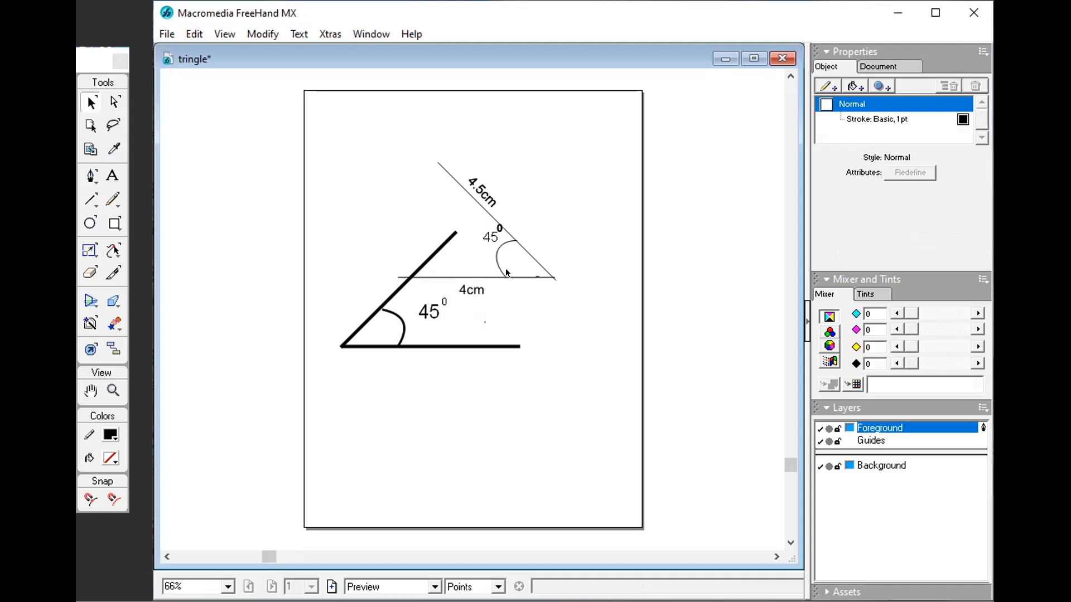
- Duplicate the large 45 label further right above the thick horizontal line and change the copy's text to 4cm
left_click(428, 310)
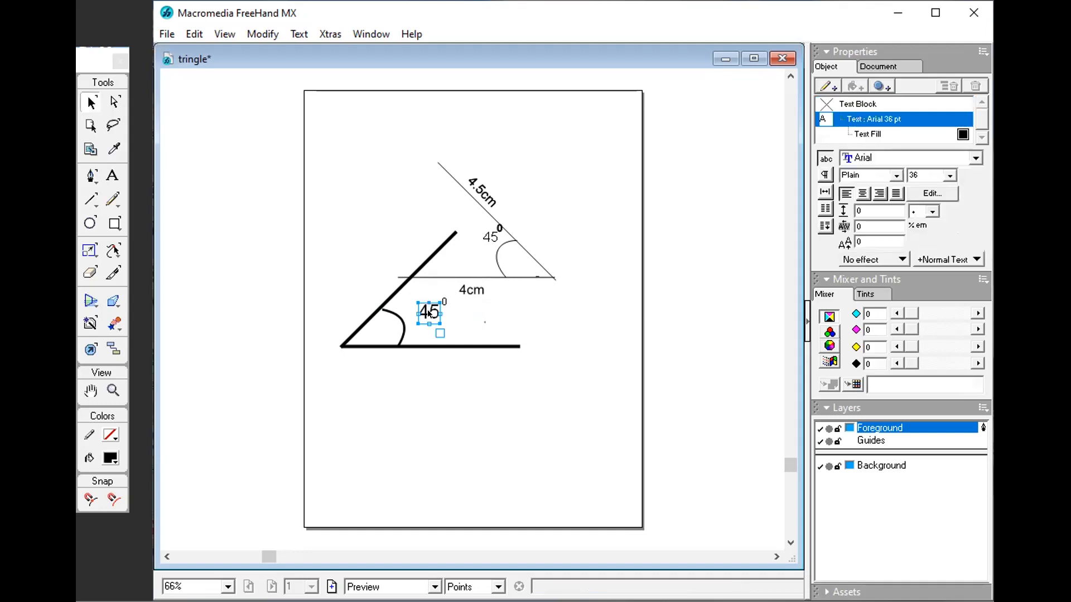
left_click_drag(428, 313, 511, 305)
left_click(521, 314)
left_click(520, 314)
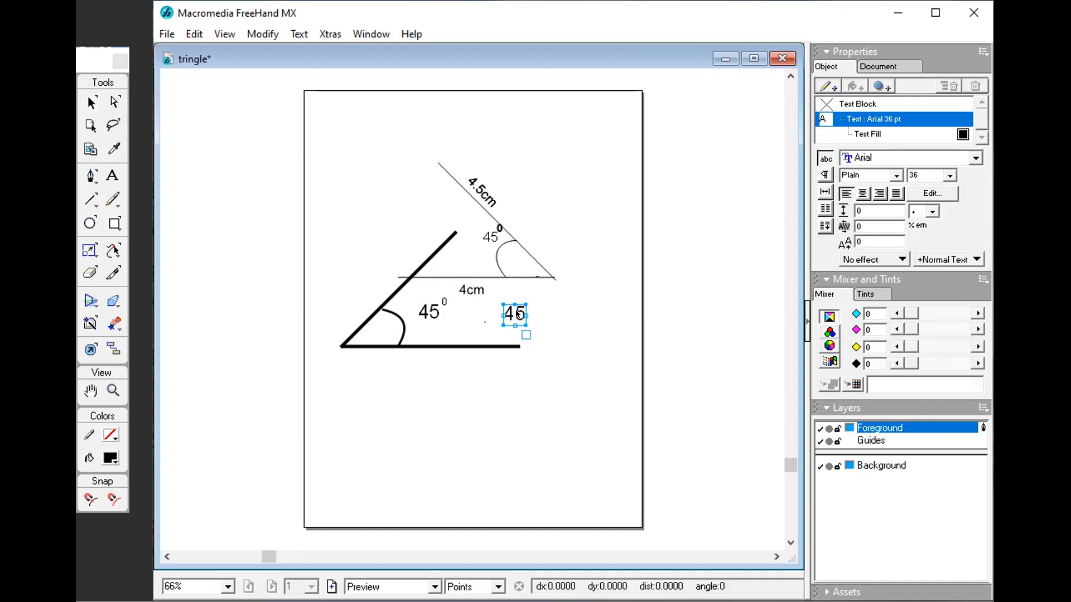
double_click(520, 315)
key("BackSpace")
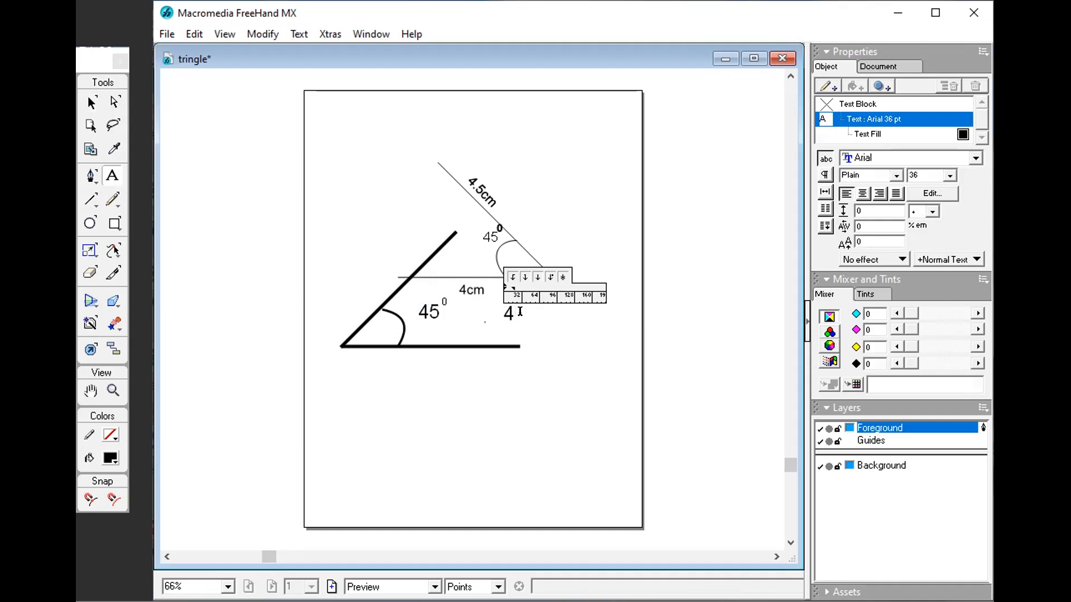
type("cm")
left_click(546, 313)
left_click(529, 316)
double_click(528, 315)
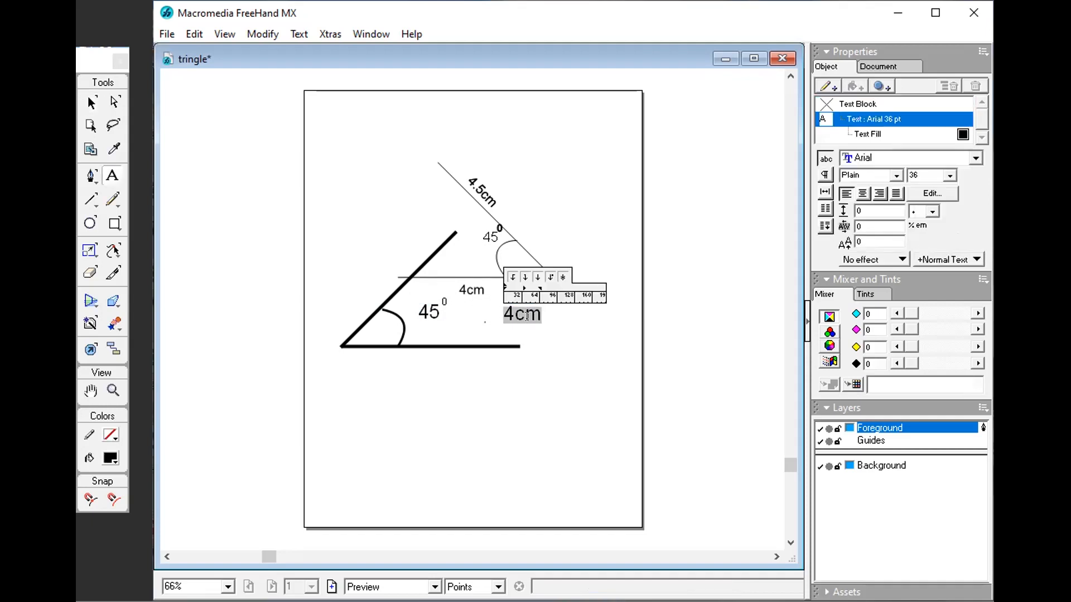
key("Right")
key("Left")
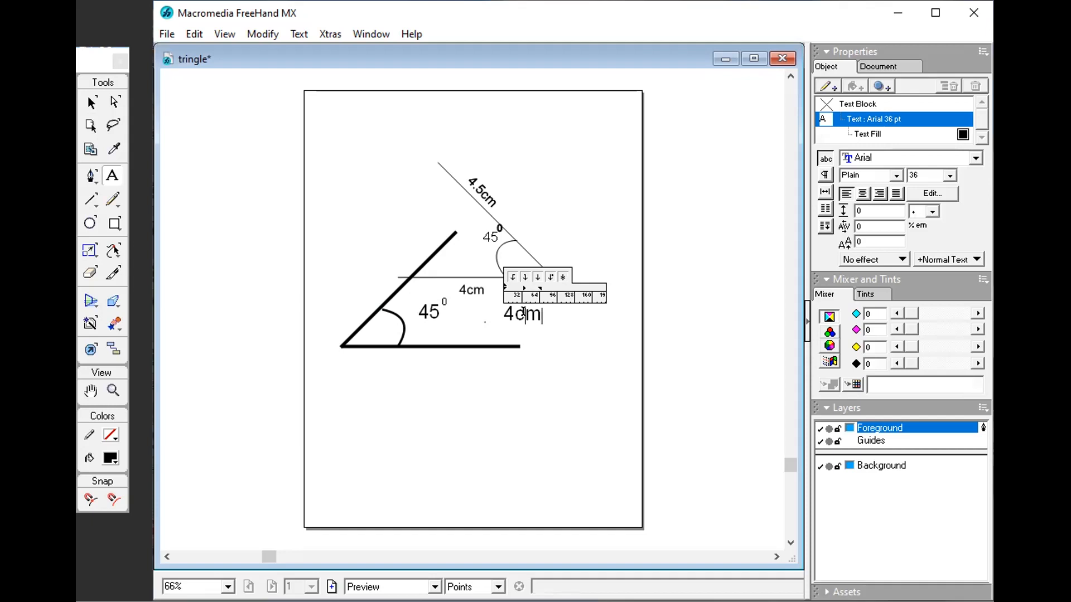
double_click(525, 311)
left_click(494, 334)
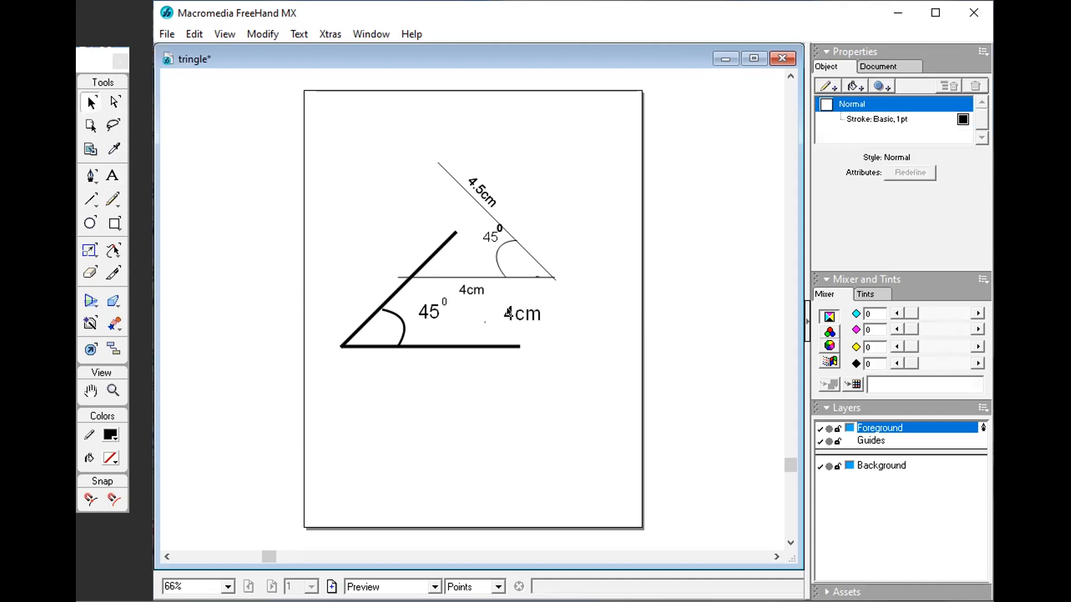
- Rotate the large 4cm label parallel to the thick slanted line and place it along that line's outer side
left_click(508, 305)
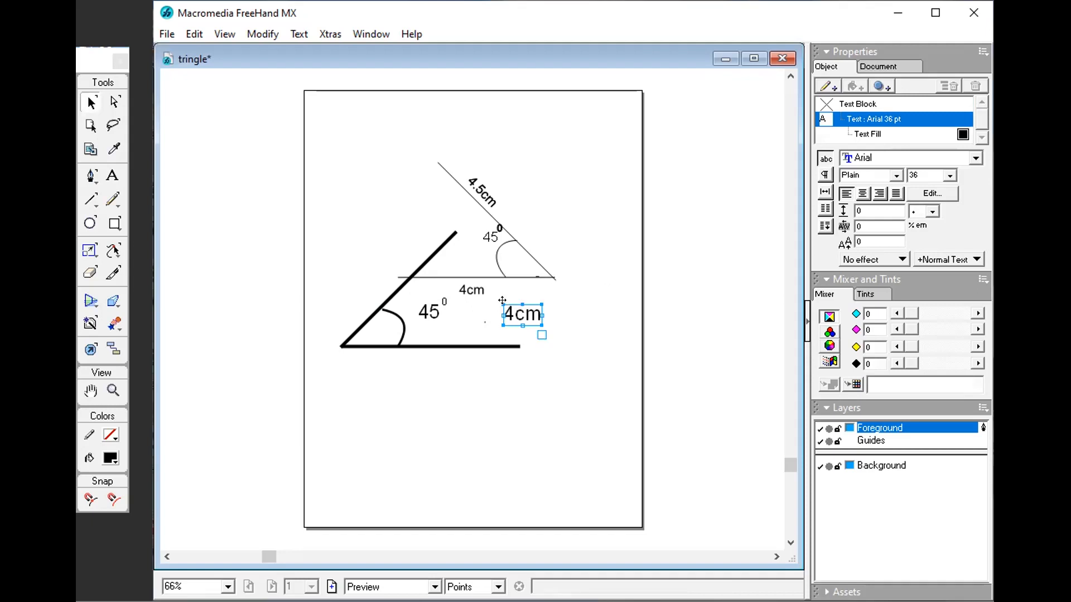
left_click(508, 305)
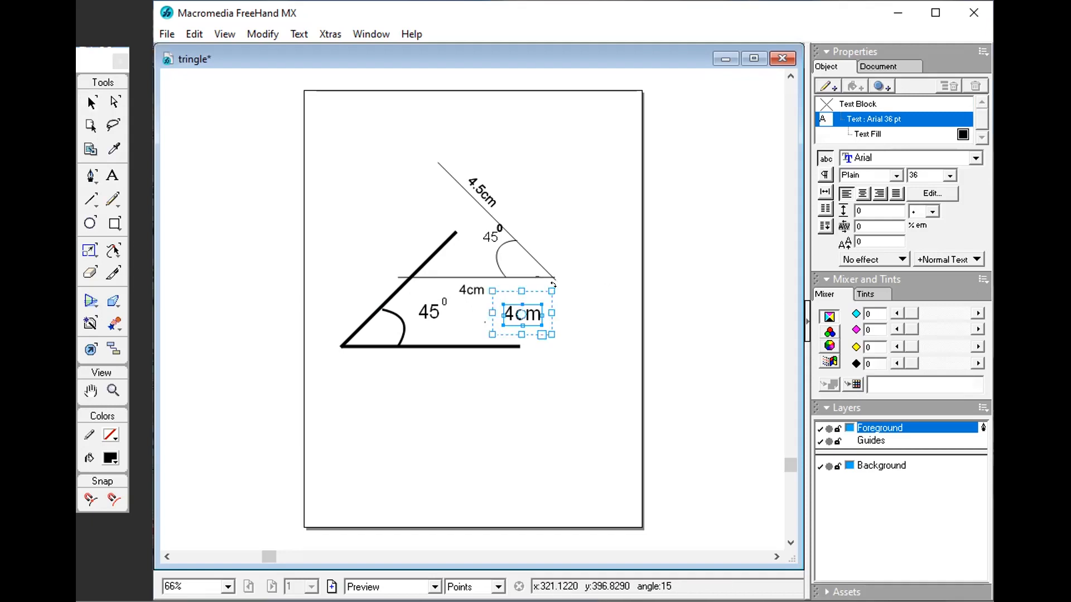
left_click_drag(553, 284, 512, 249)
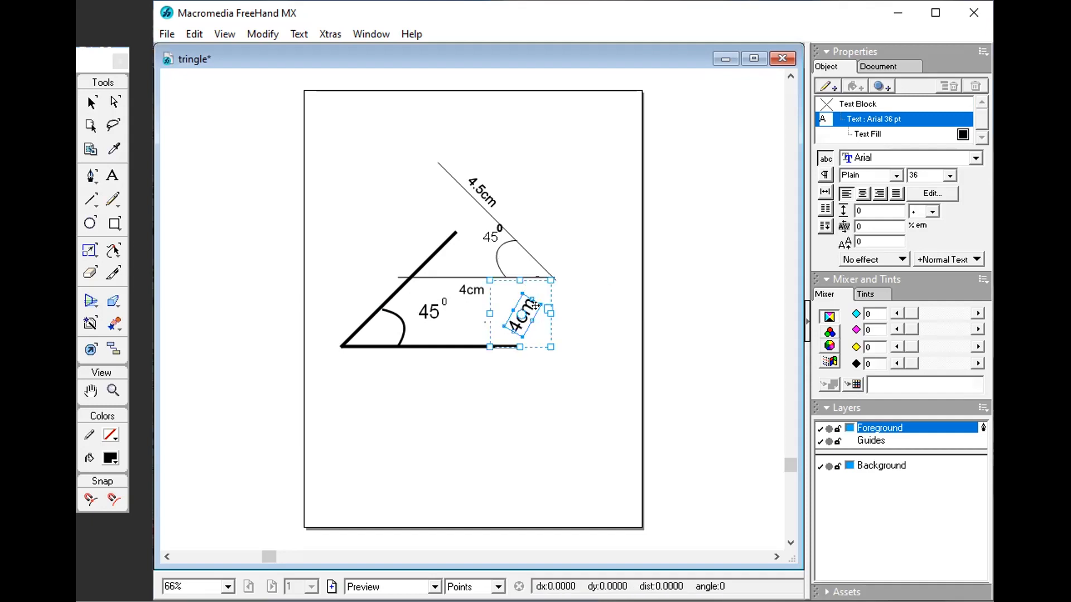
left_click_drag(497, 300, 422, 243)
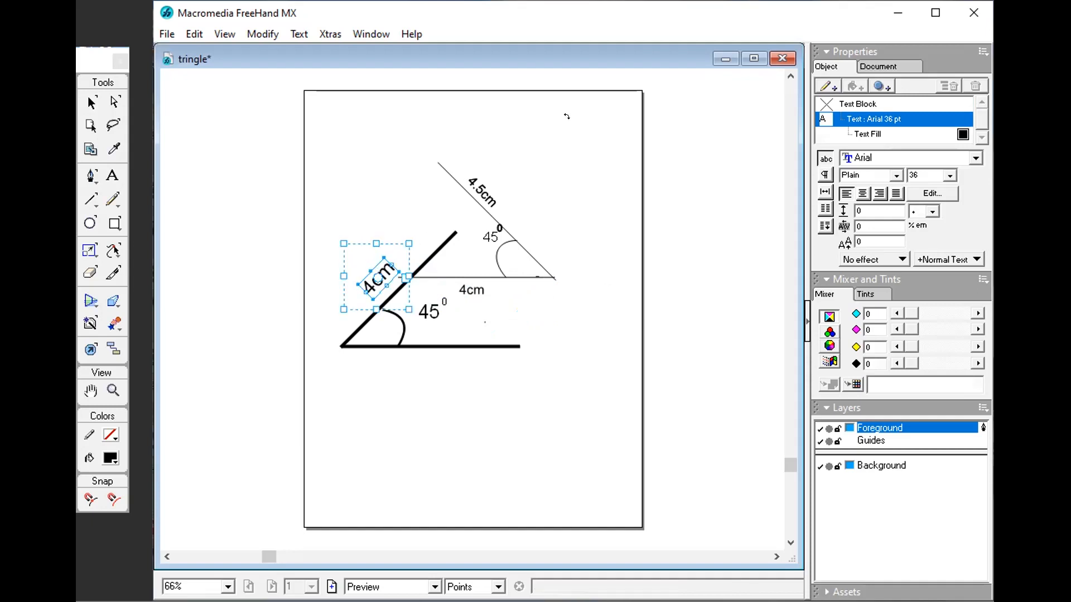
left_click(567, 116)
double_click(567, 116)
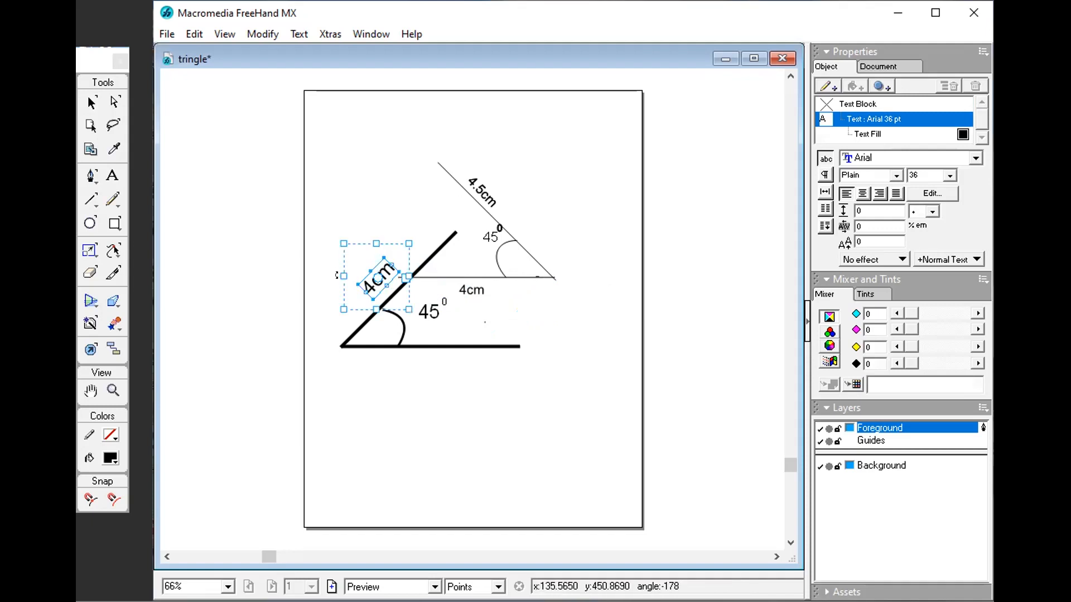
left_click(401, 232)
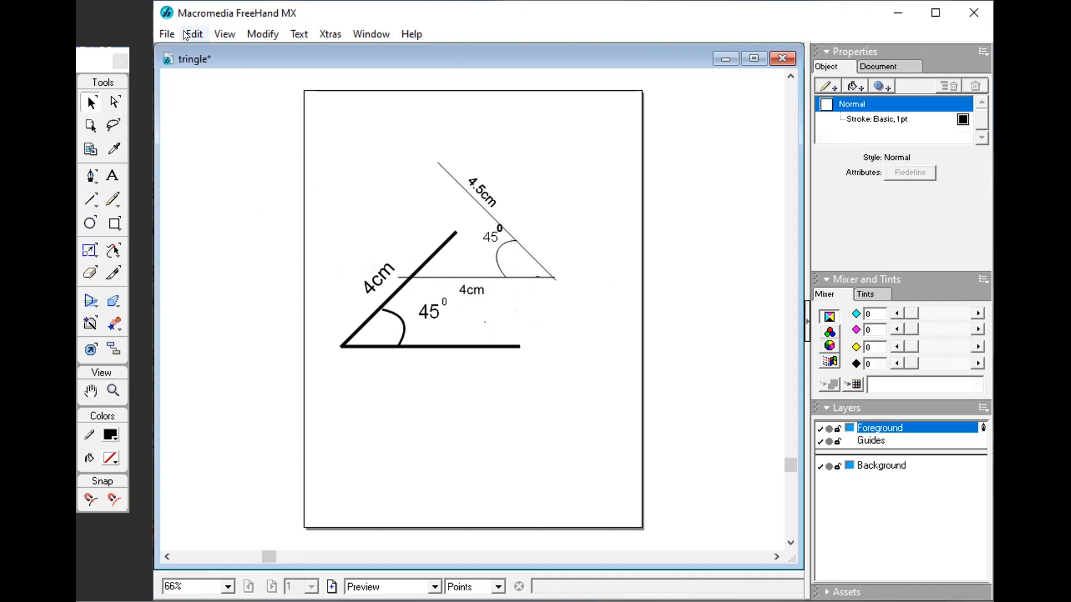
- Export the angle drawing to the Desktop as a PNG file named picture 2
left_click(167, 34)
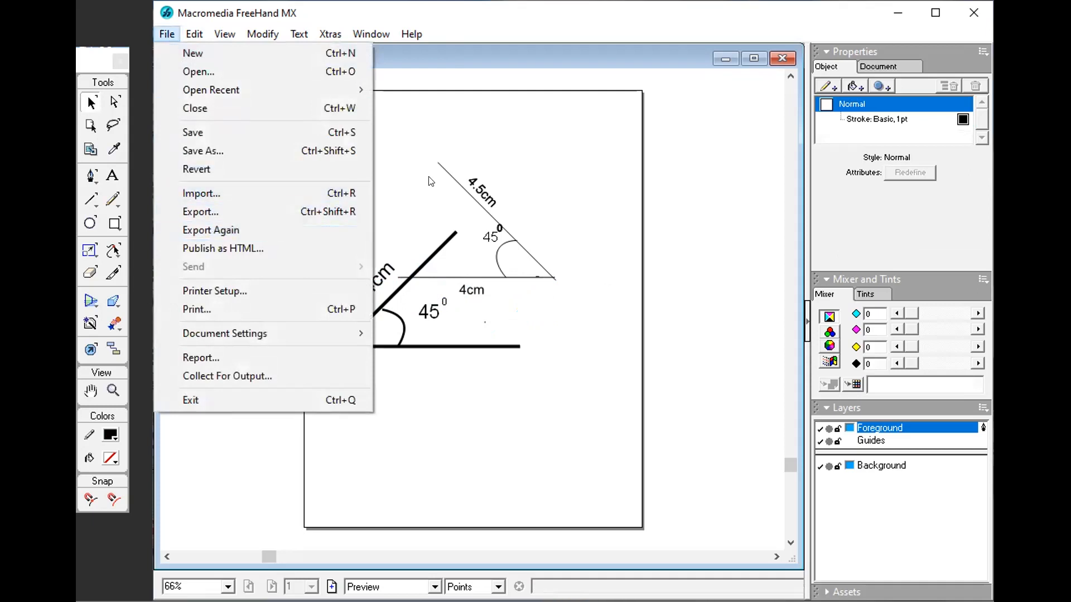
left_click(280, 231)
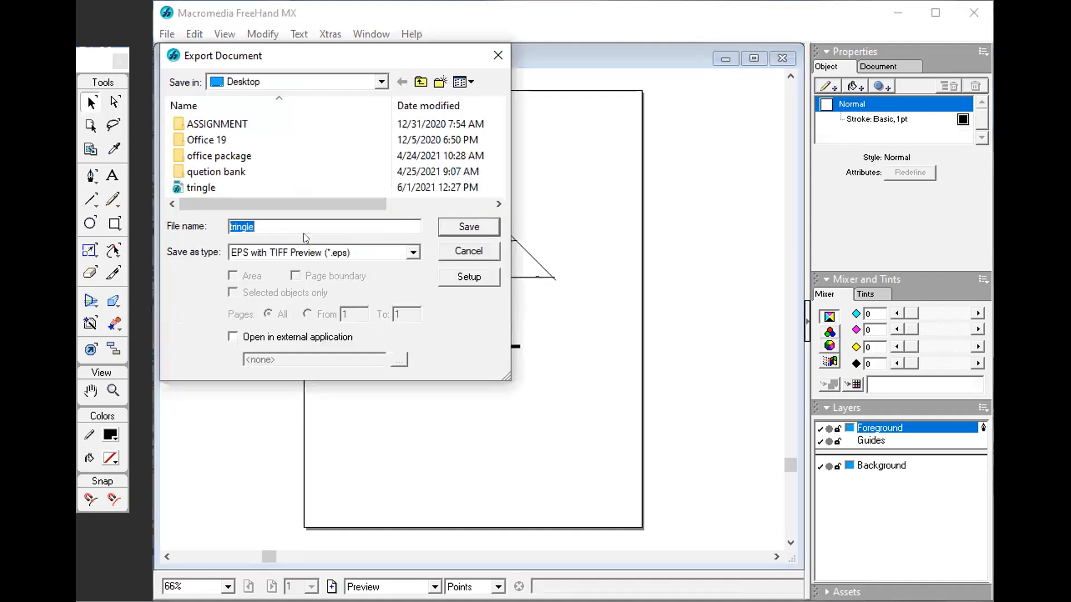
left_click(414, 252)
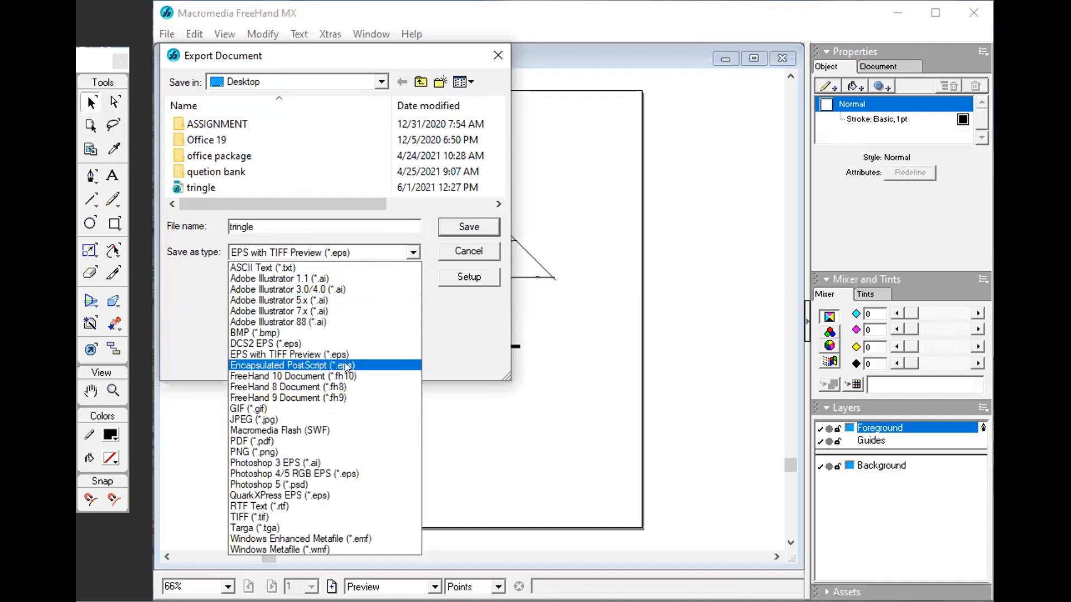
left_click(290, 451)
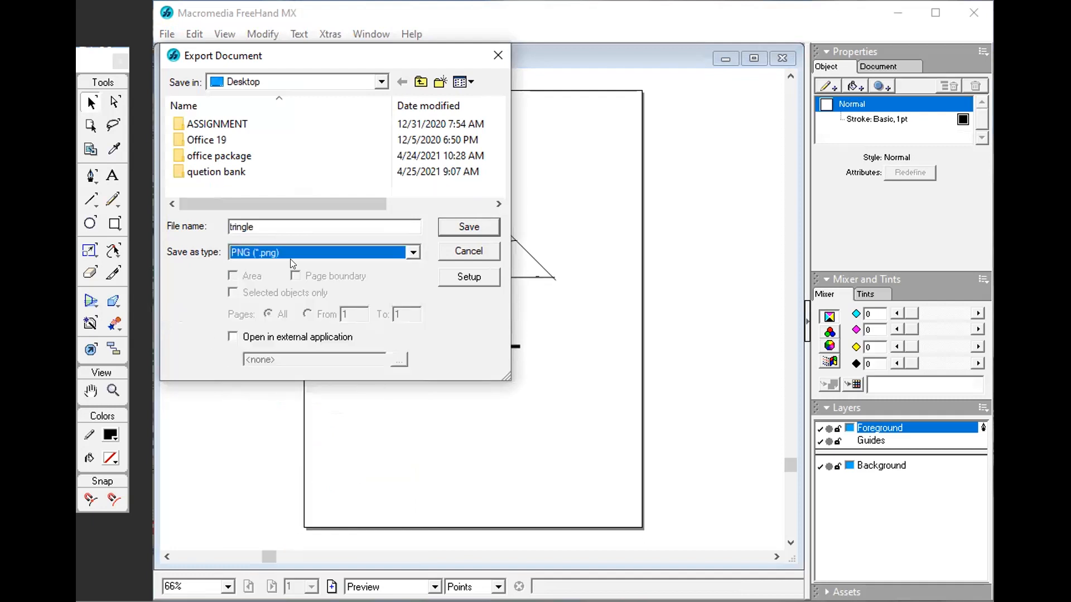
left_click(254, 222)
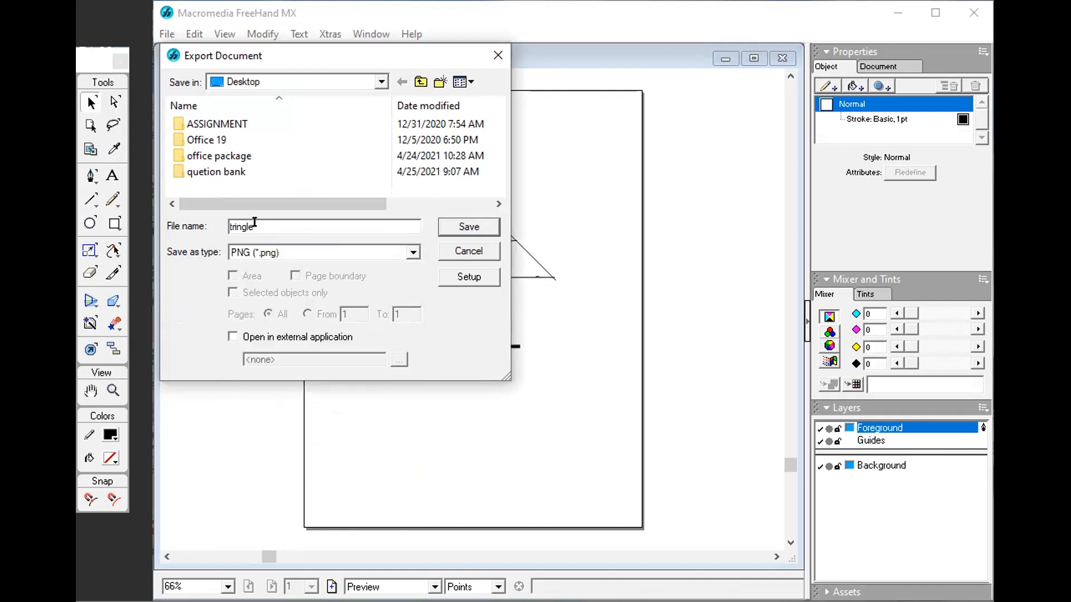
type("picture 2")
key("Return")
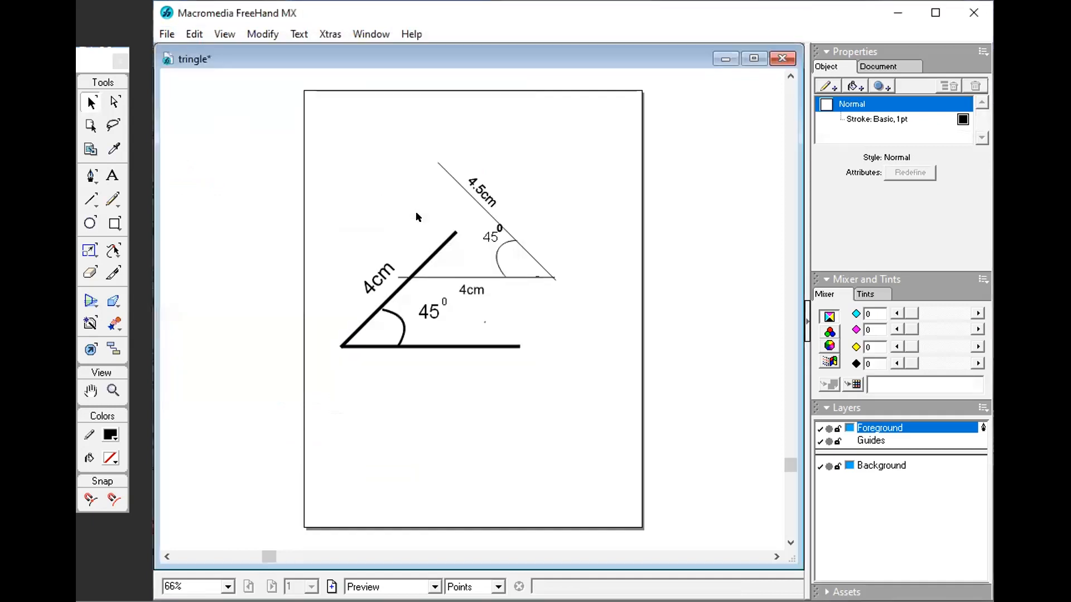
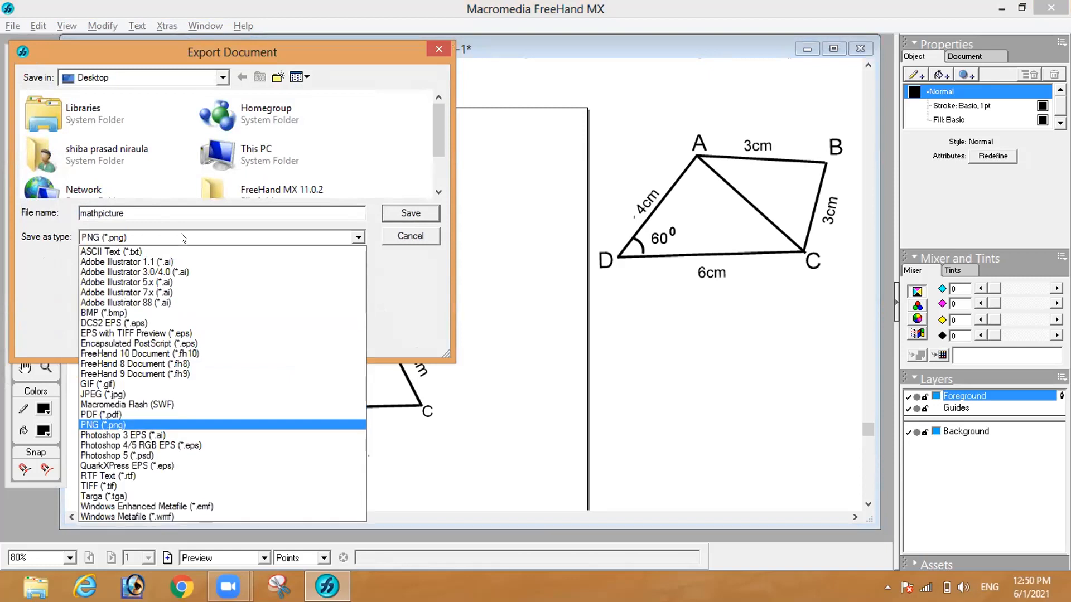
- Export the labelled triangle and quadrilateral figures to the Desktop as the PNG file mathpicture
left_click(197, 238)
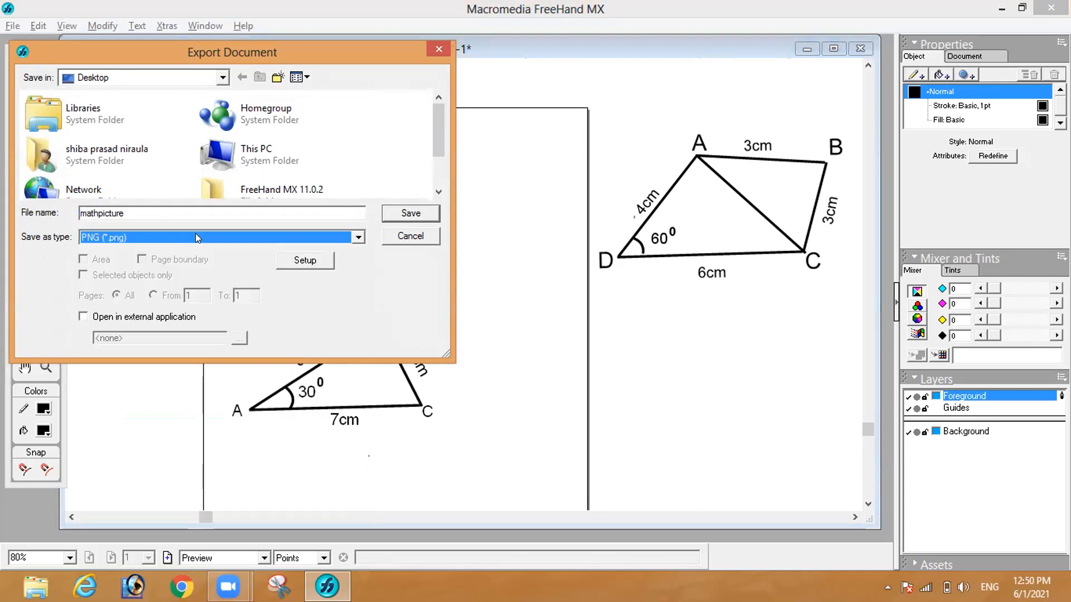
left_click(395, 213)
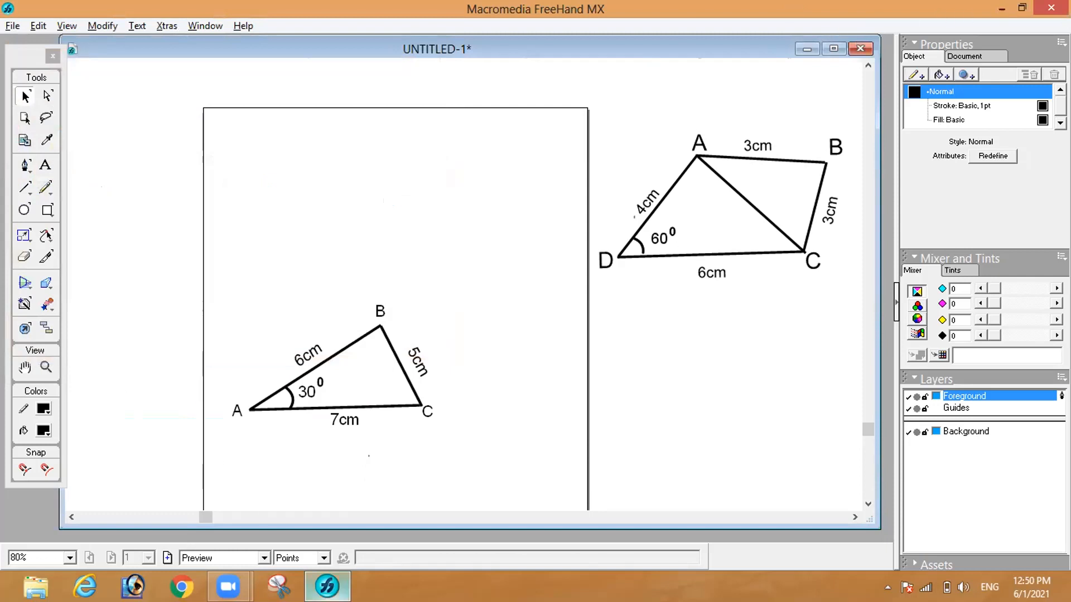
mouse_move(328, 586)
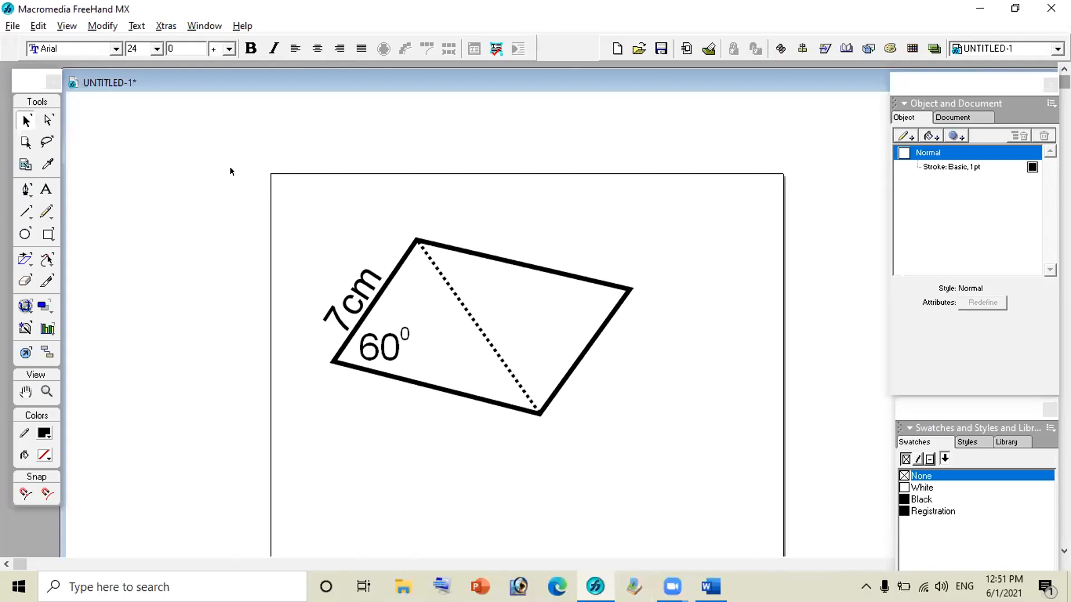
- Delete the parallelogram with its 7cm and 60-degree labels, and draw an ellipse about 179 by 162 points on the emptied page
mouse_move(230, 166)
left_mouse_down()
mouse_move(682, 383)
mouse_move(707, 442)
left_mouse_up()
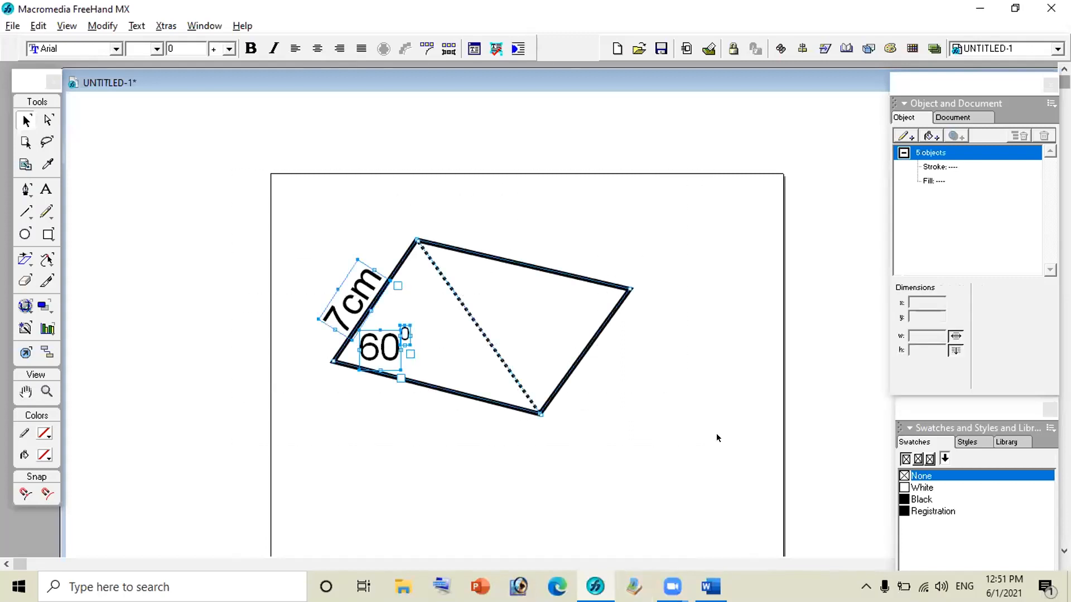
key("Delete")
left_click(22, 235)
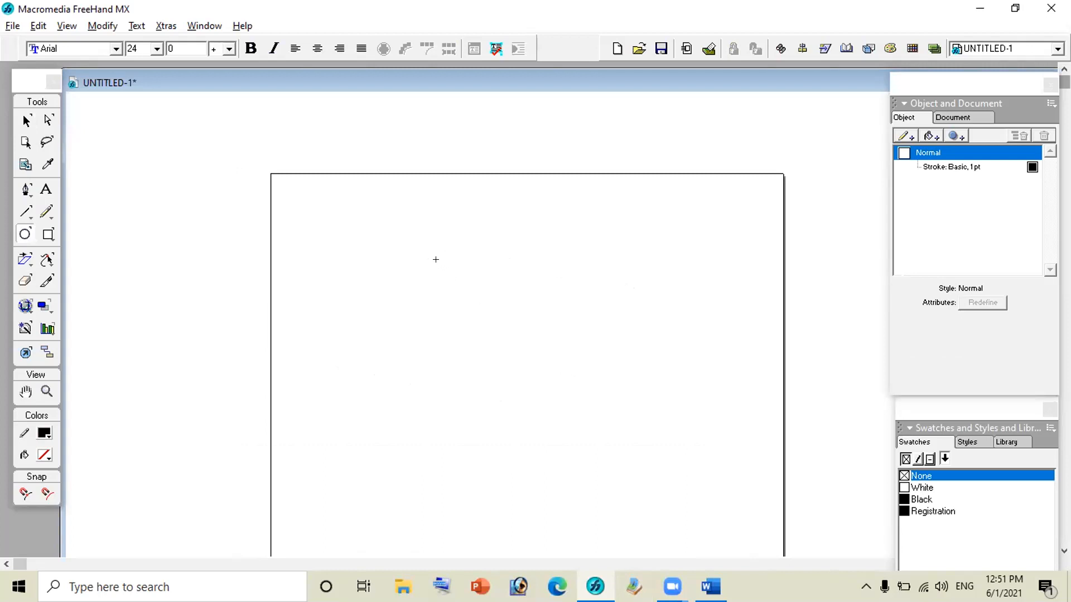
left_click_drag(451, 273, 588, 397)
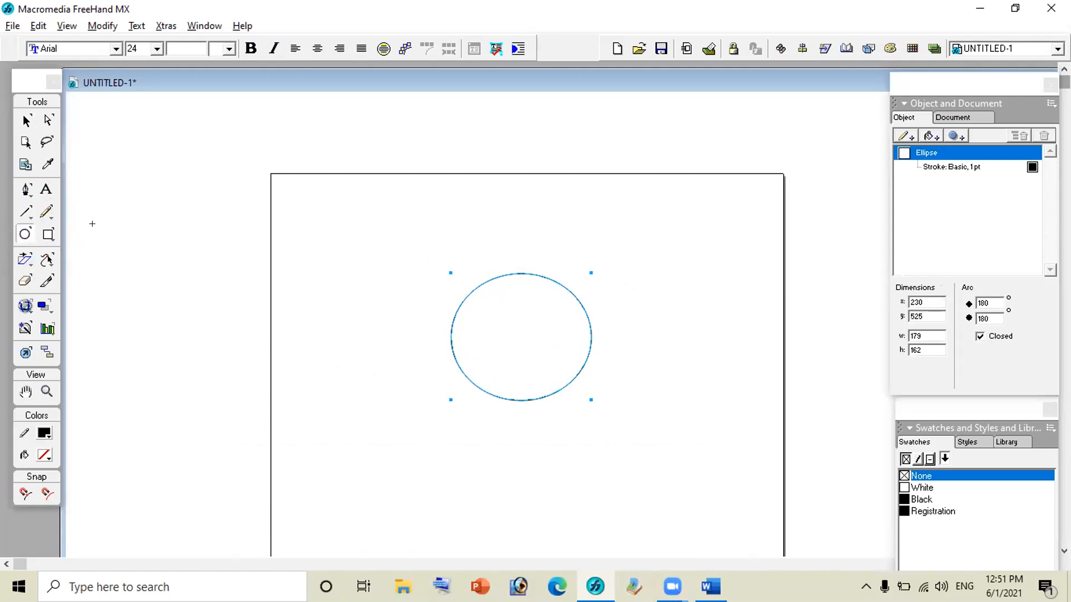
- Draw a vertical Pen line about 98 points long above the ellipse and bend it outward to the left
left_click(25, 190)
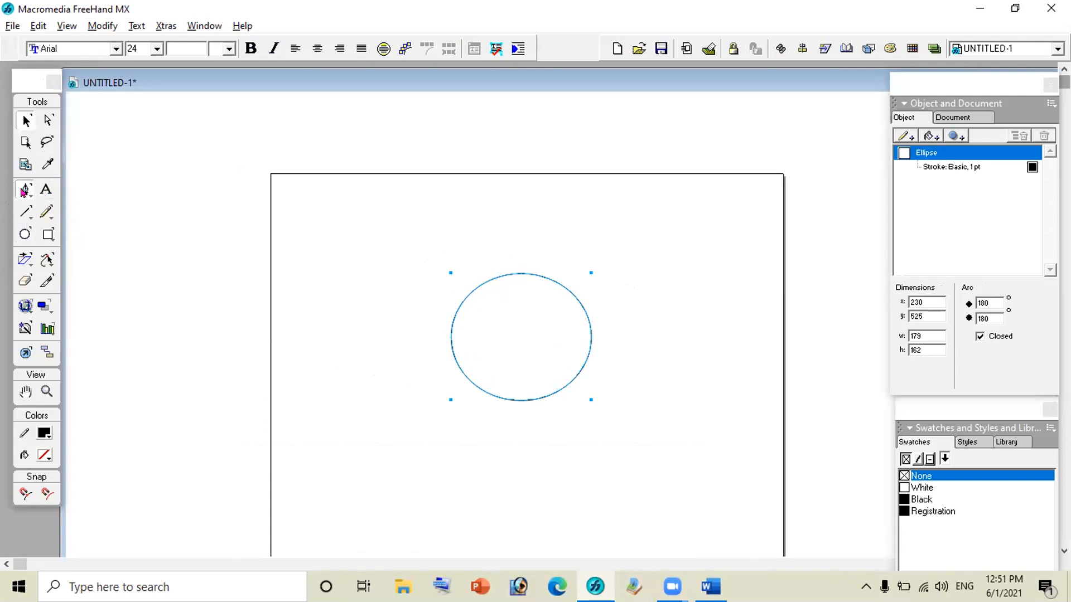
left_click(517, 177)
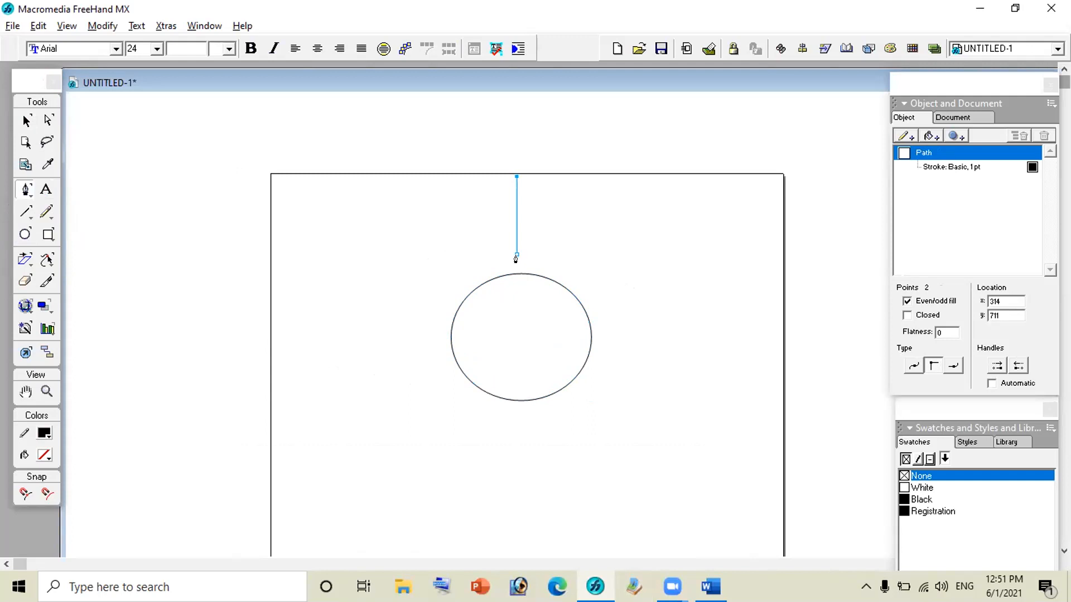
left_click(26, 121)
left_click_drag(516, 222, 494, 223)
left_click(48, 120)
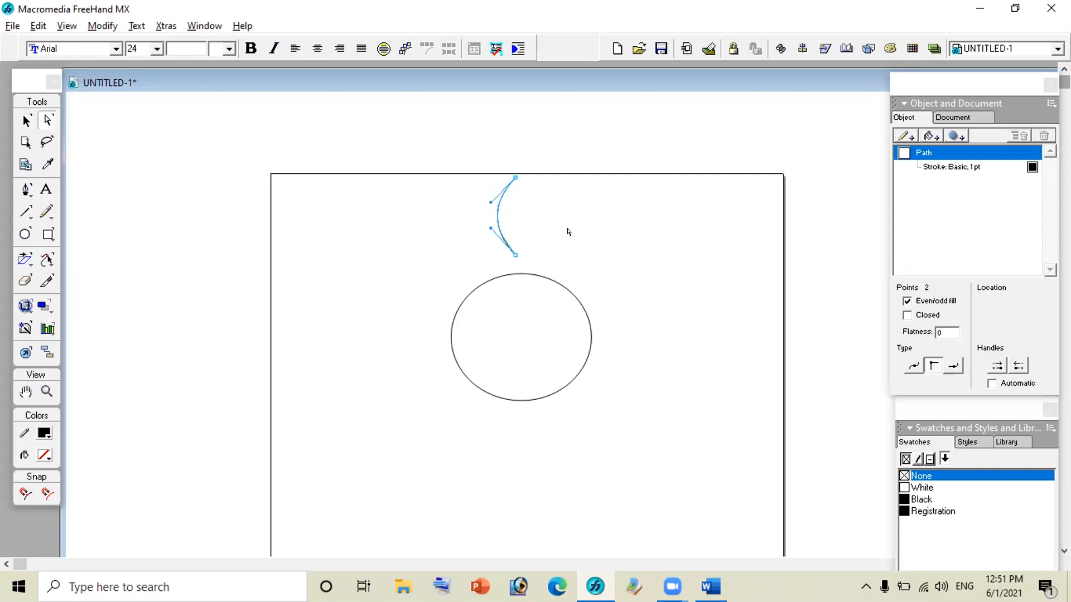
- Close the curved path with a second segment between its endpoints and bend that segment to the right, forming a pointed petal
left_click(26, 189)
left_click(511, 256)
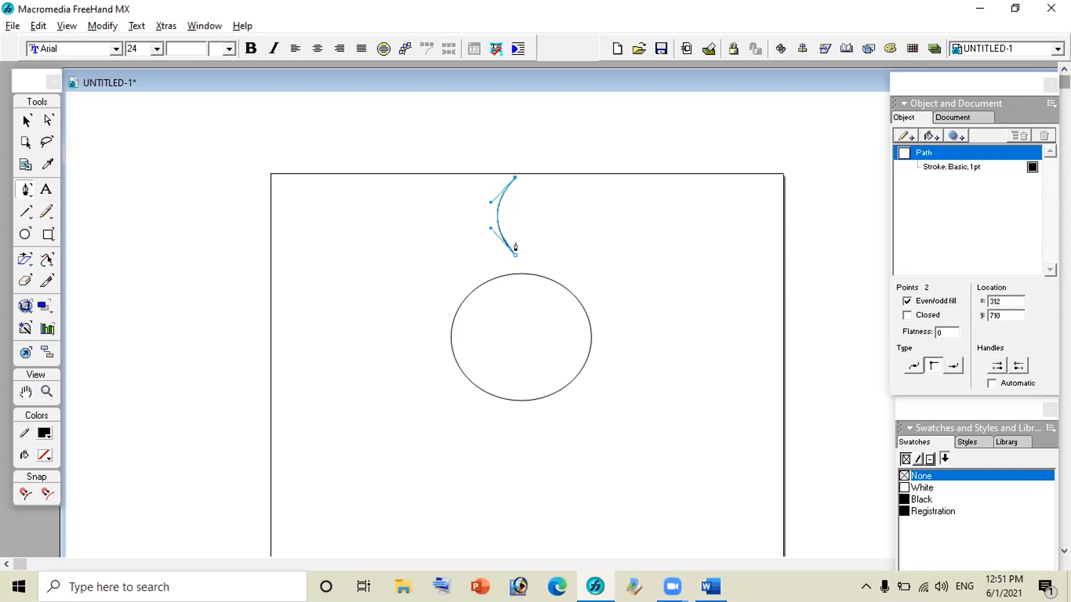
left_click(512, 182)
left_click(46, 120)
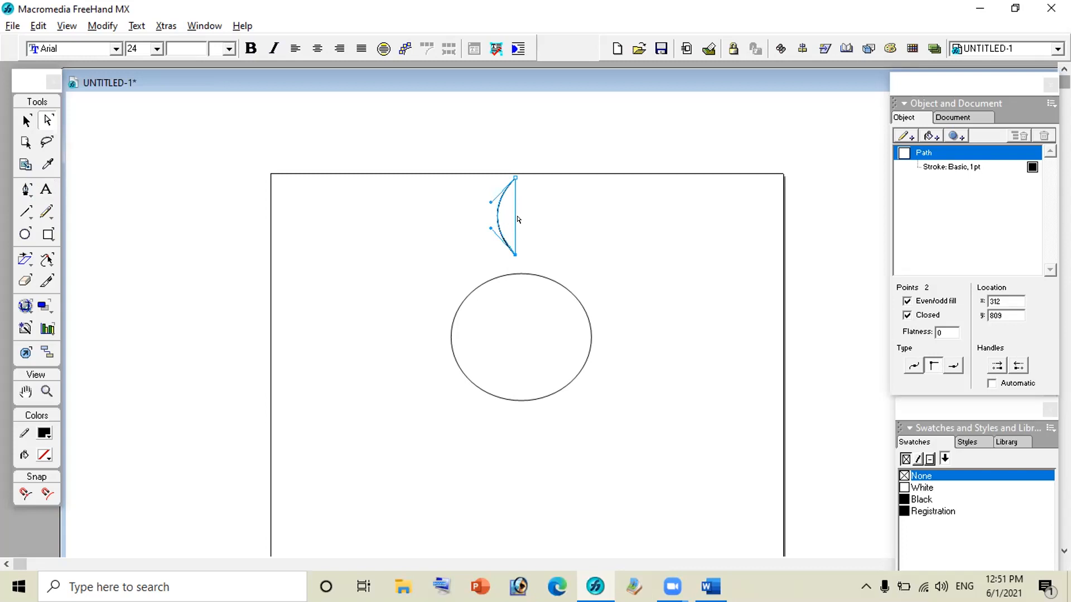
left_click_drag(498, 218, 525, 219)
left_click(27, 120)
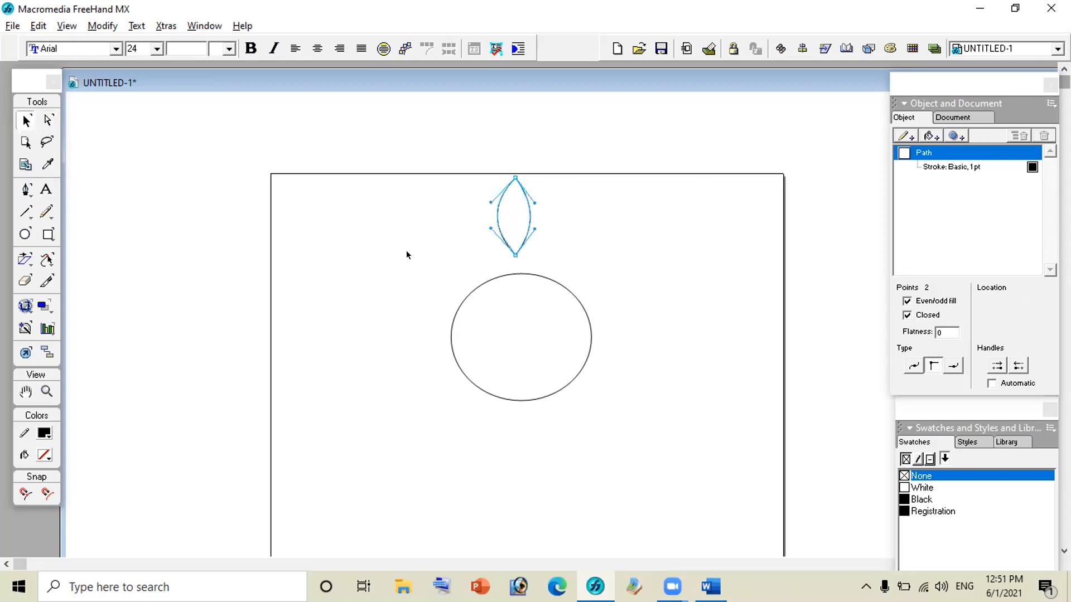
- Scale the petal up to about 126% and move it down so that it overlaps the ellipse's upper edge
left_click(545, 246)
left_click(519, 247)
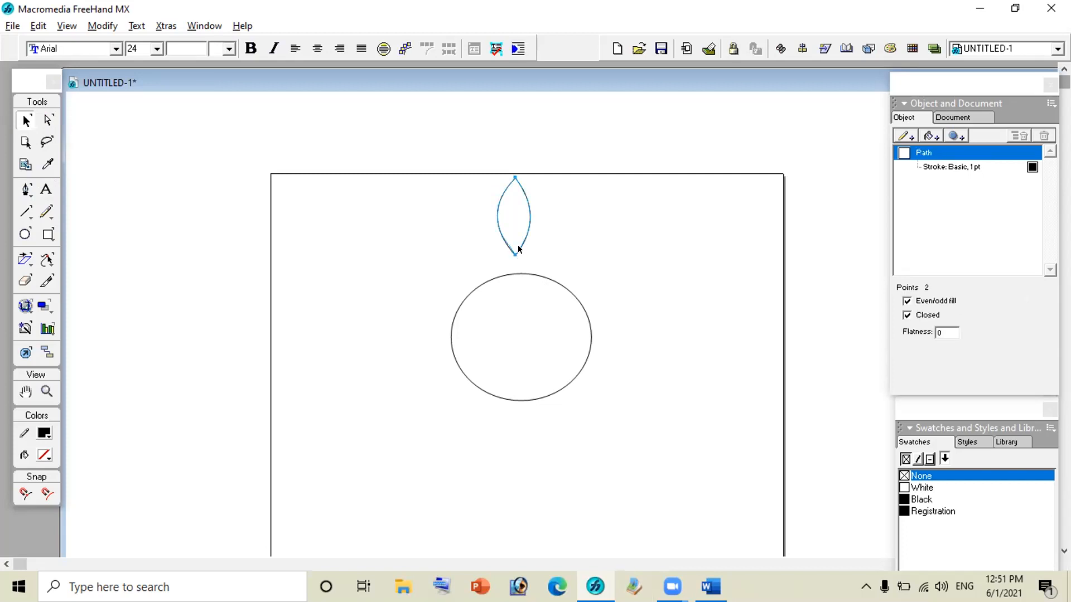
double_click(518, 246)
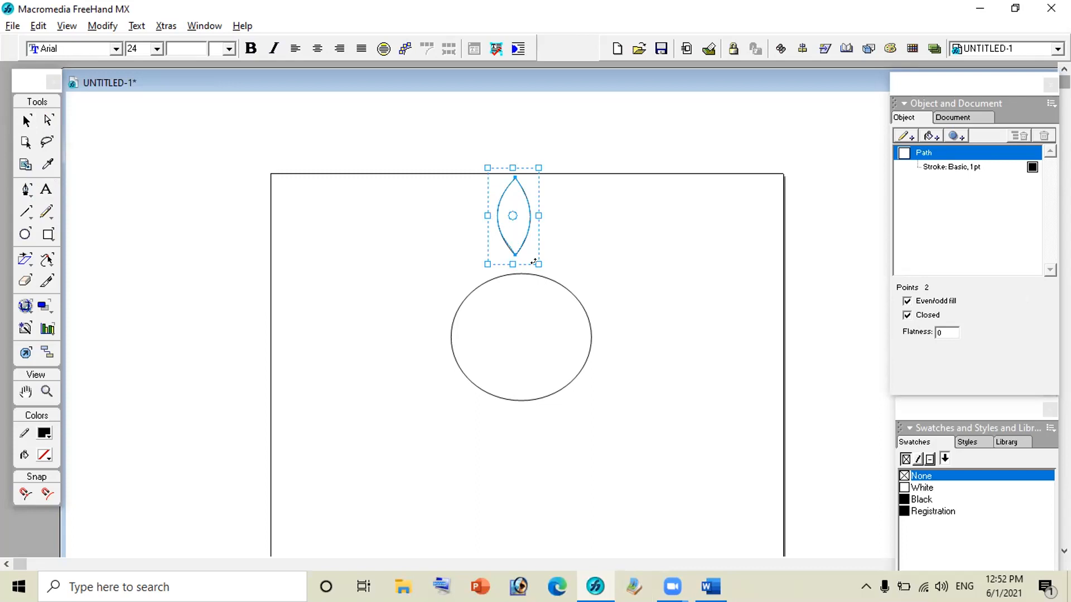
mouse_move(533, 259)
left_mouse_down()
mouse_move(544, 275)
mouse_move(534, 250)
mouse_move(528, 299)
left_mouse_up()
left_click(26, 121)
mouse_move(530, 258)
left_mouse_down()
mouse_move(525, 251)
mouse_move(532, 271)
left_mouse_up()
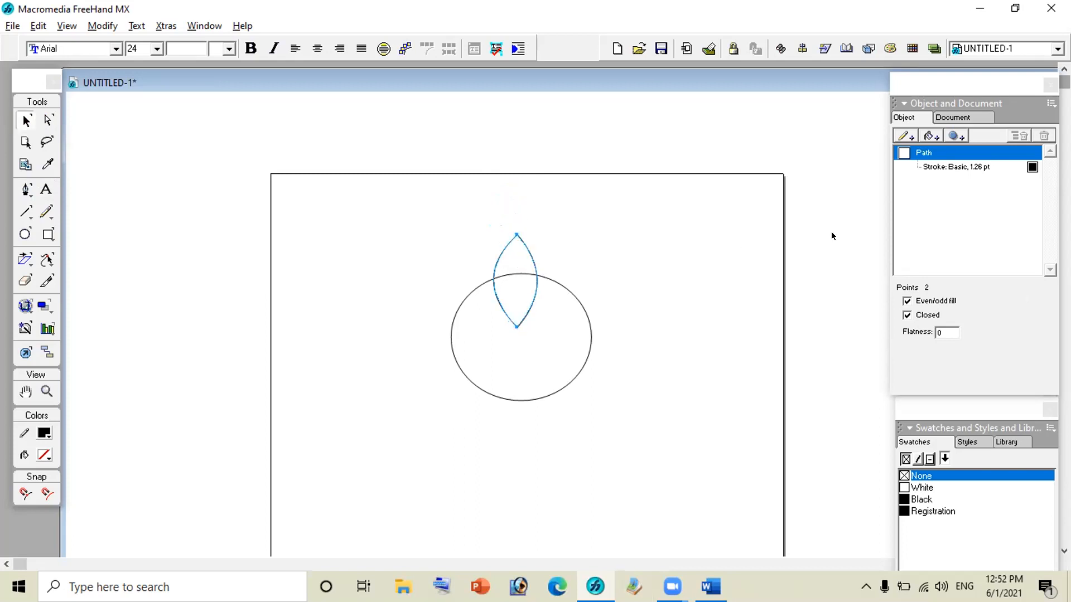
- Add a basic black fill to the petal and remove its stroke
left_click(931, 135)
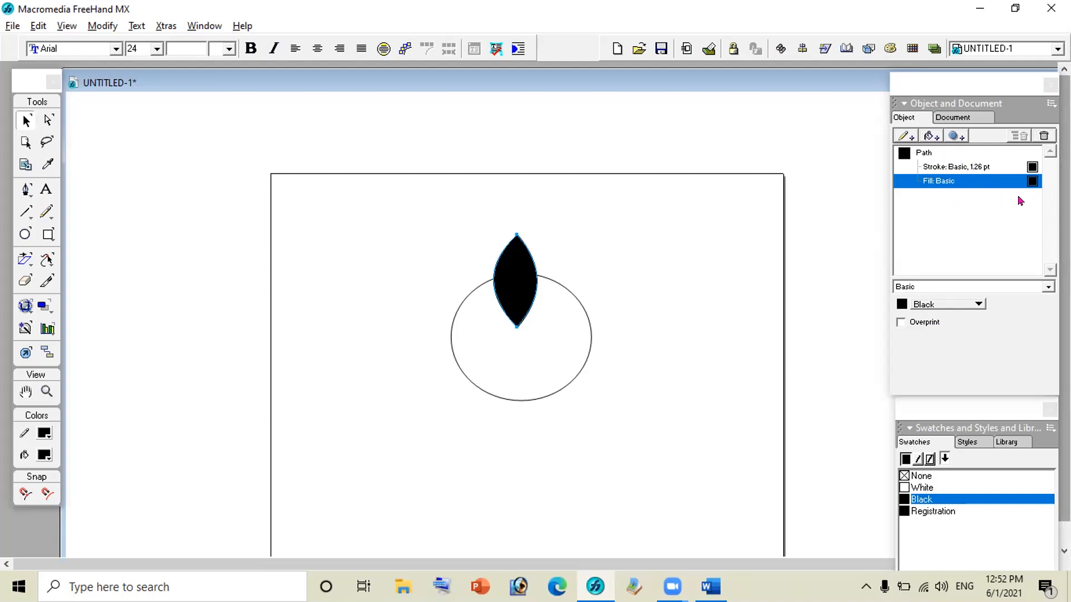
left_click(960, 166)
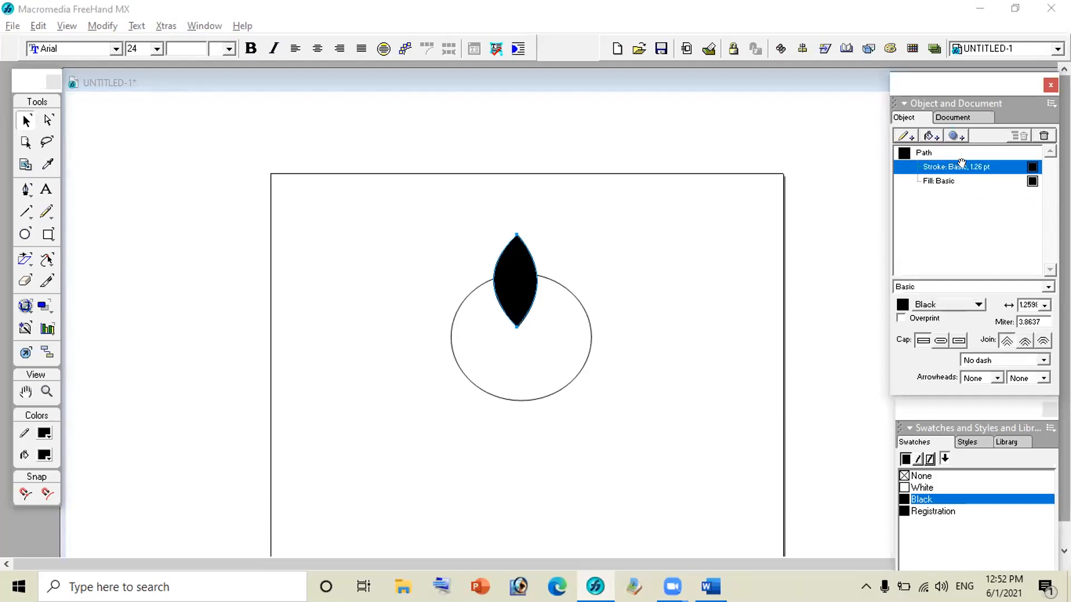
left_click(1043, 136)
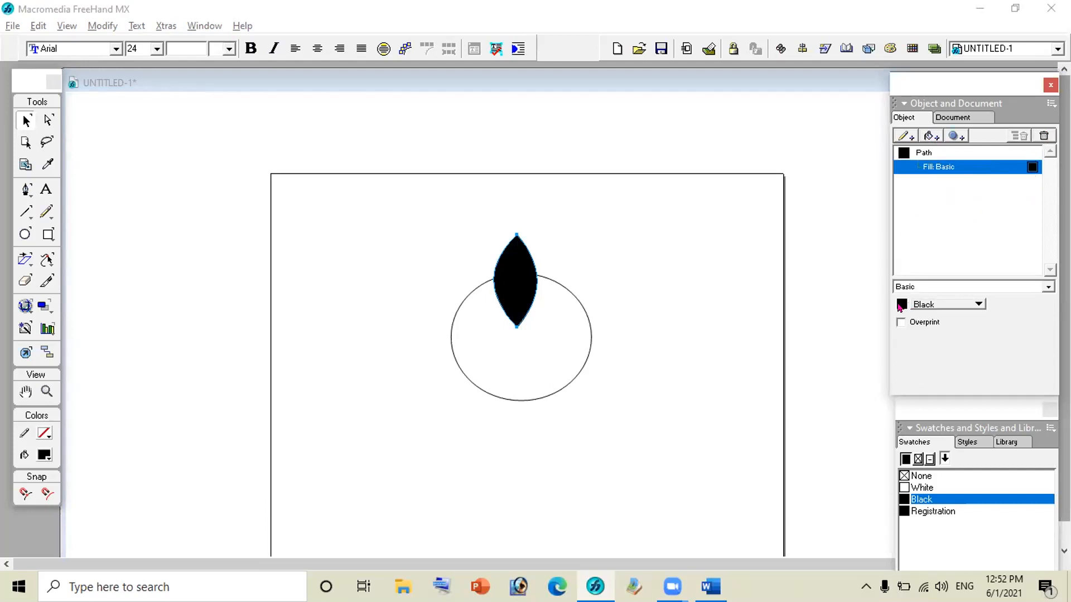
- Change the petal's fill to a linear gradient with red as its start colour
left_click(925, 287)
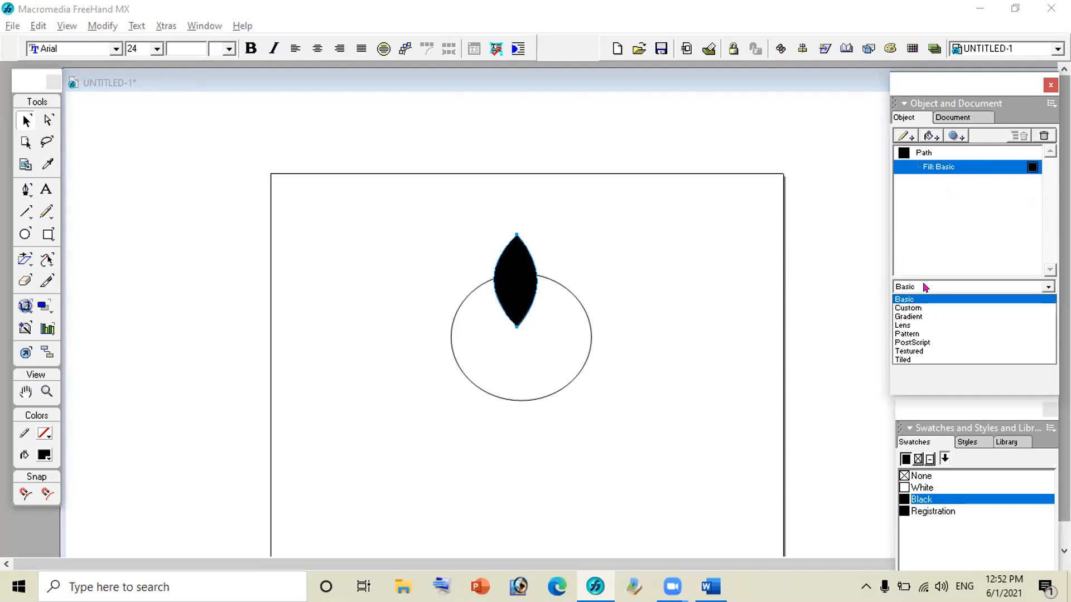
left_click(922, 317)
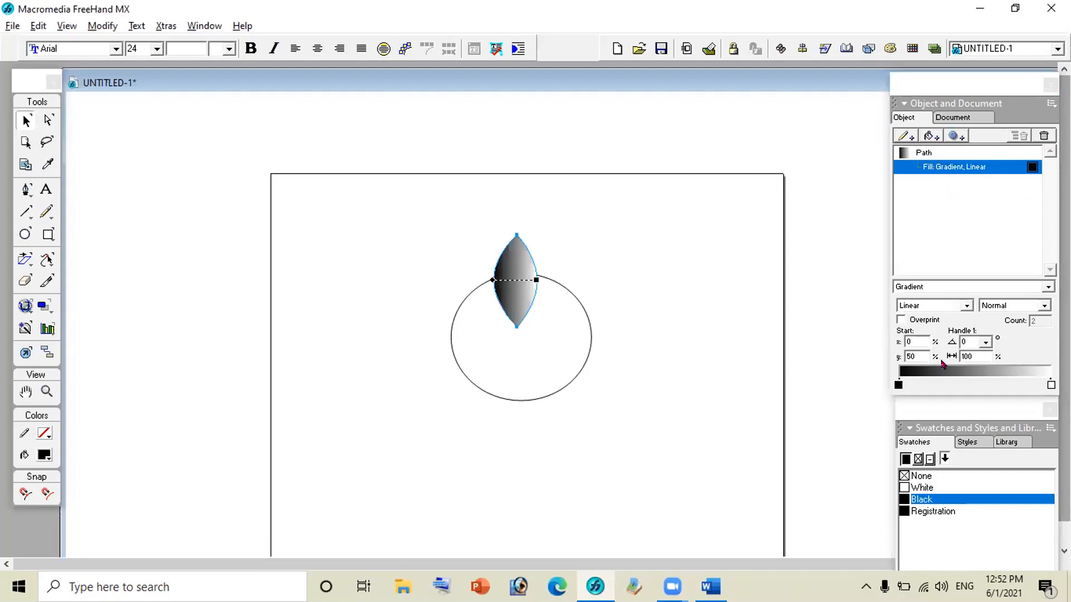
left_click(899, 385)
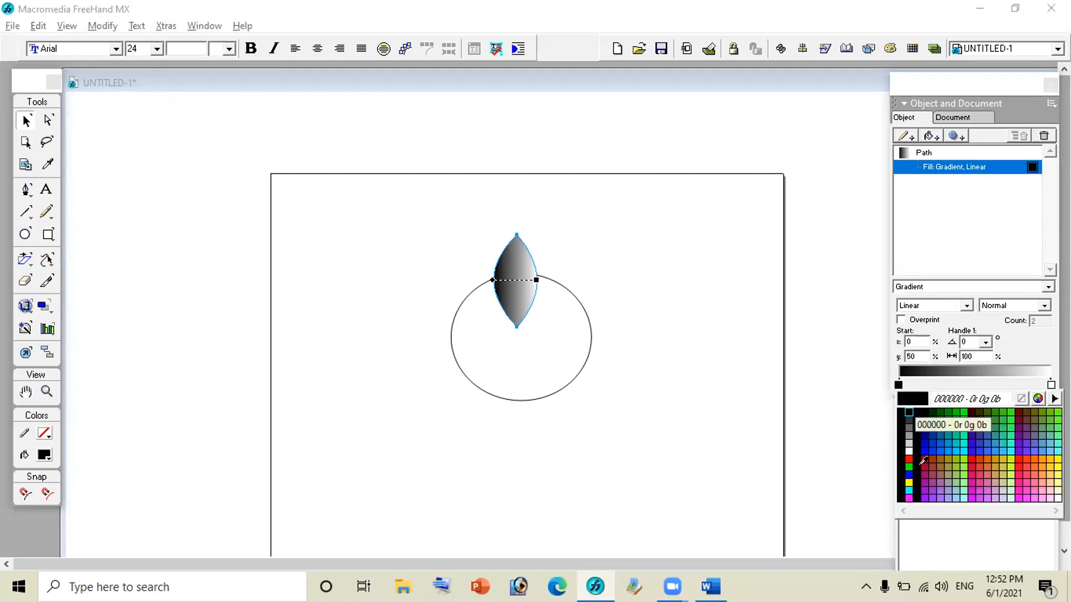
left_click(909, 458)
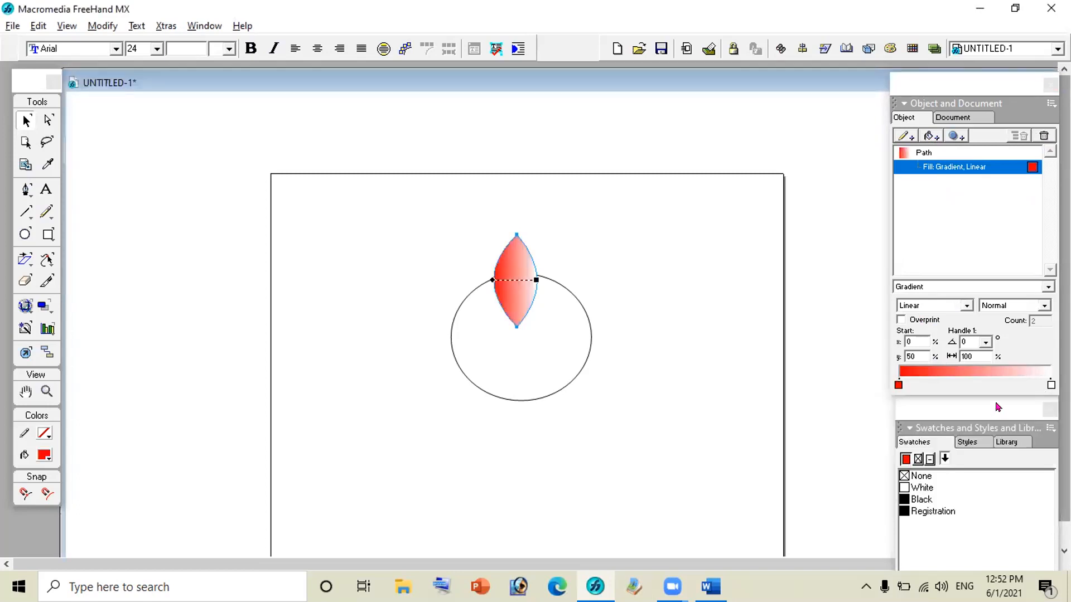
- Add a white colour stop past the gradient's middle, make its end colour red, and shorten the gradient handle to about 79%
left_click(1051, 386)
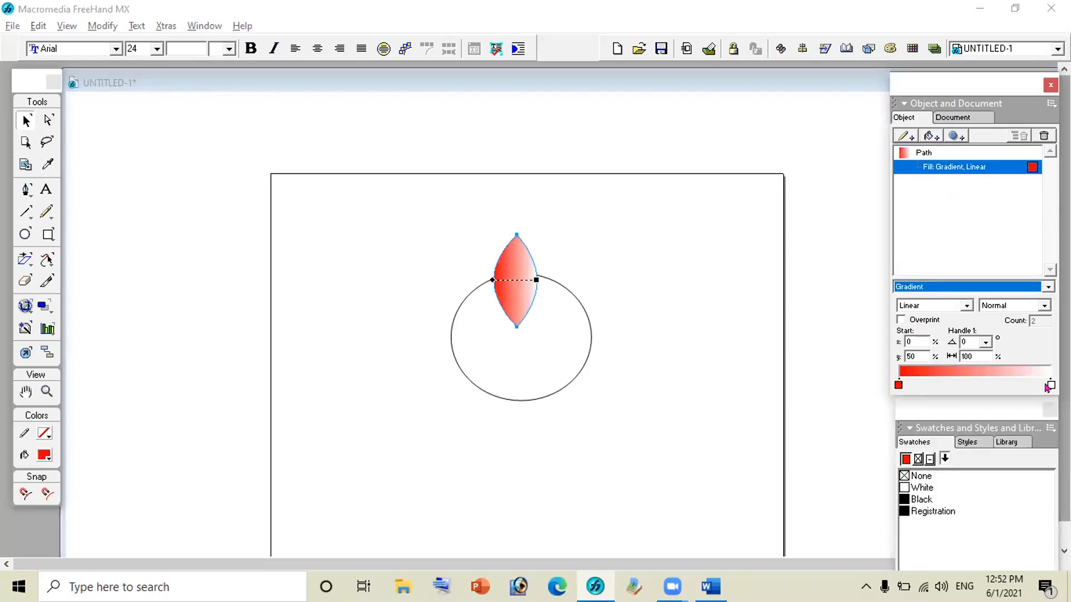
left_click(987, 385)
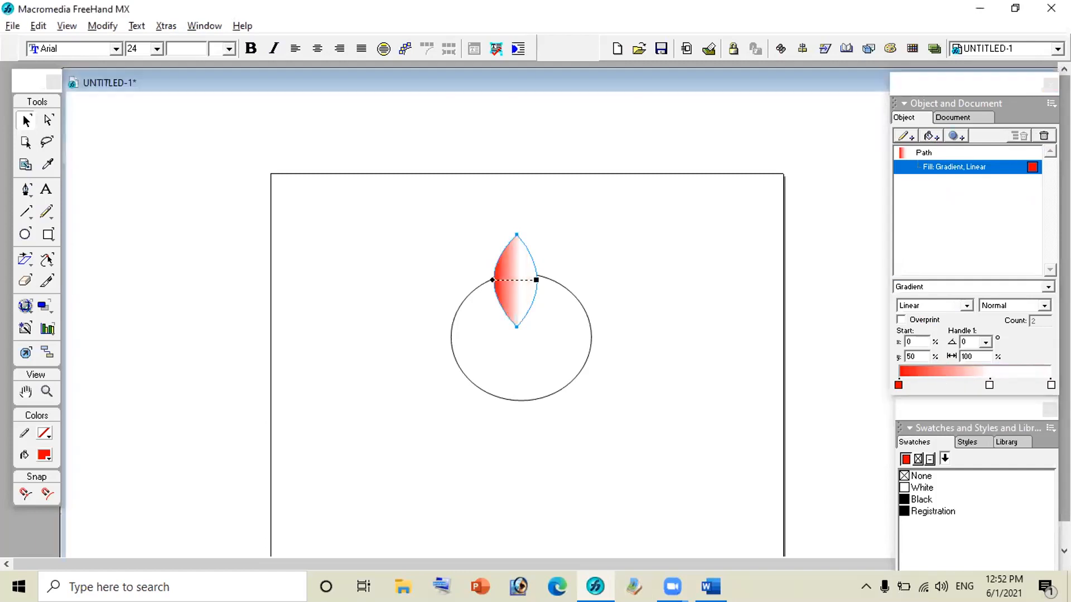
left_click(1049, 385)
left_click(1049, 385)
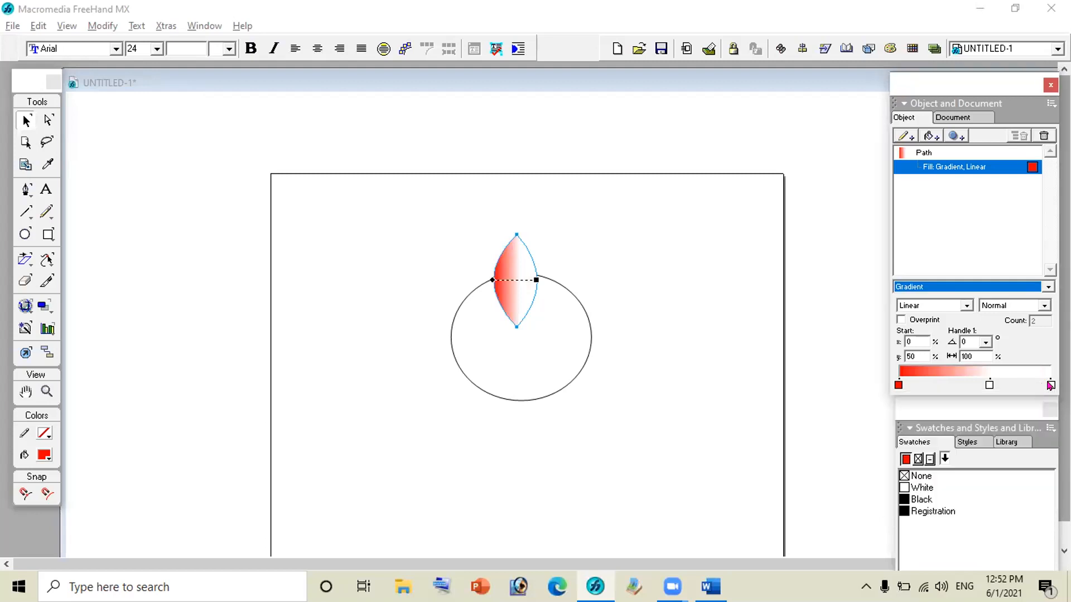
left_click(1049, 385)
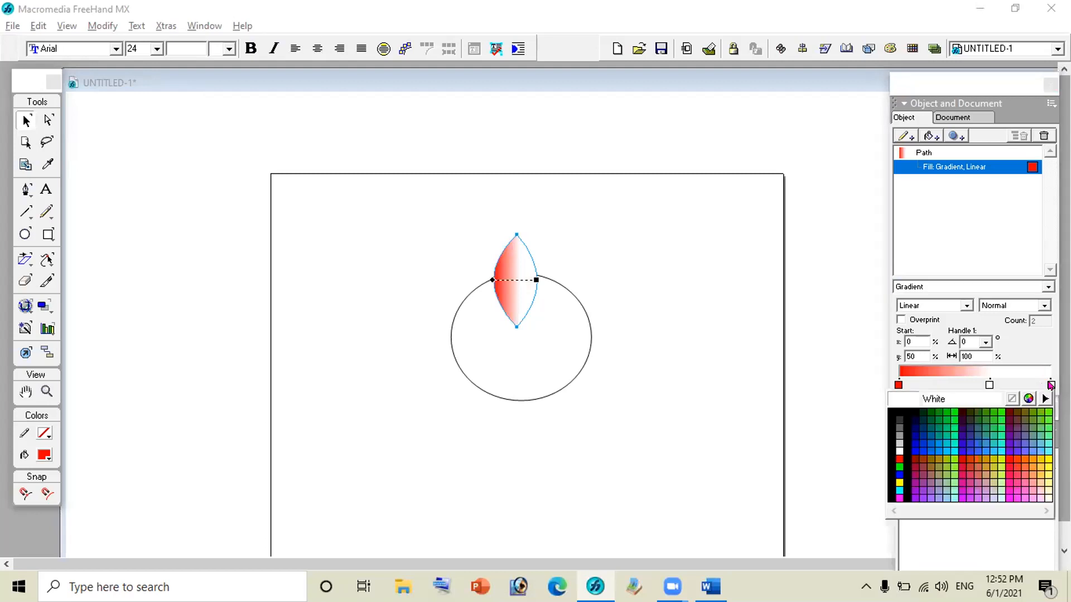
left_click(899, 458)
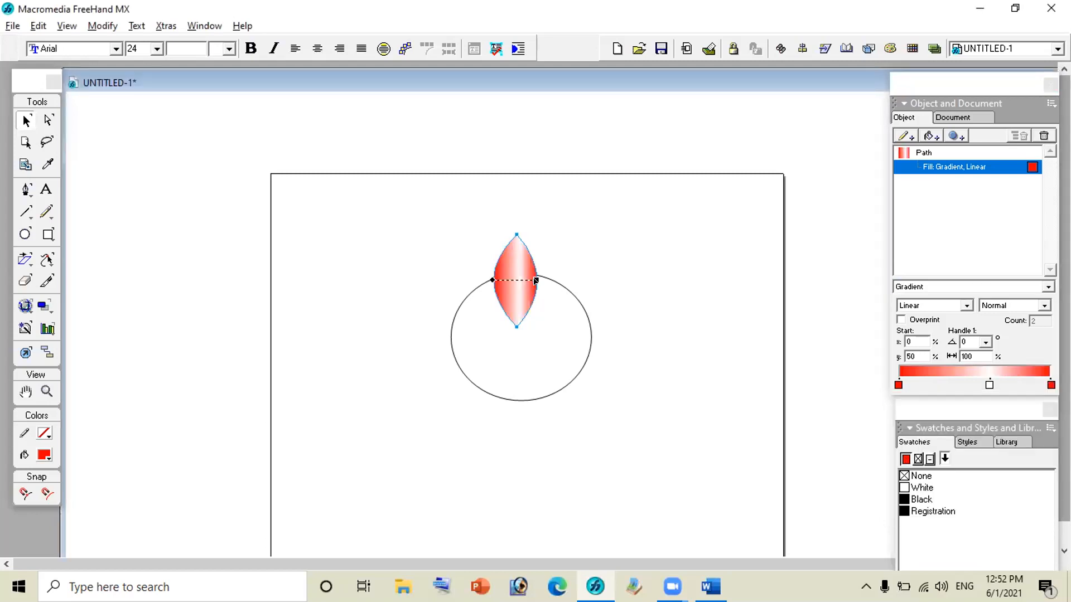
left_click_drag(535, 280, 526, 280)
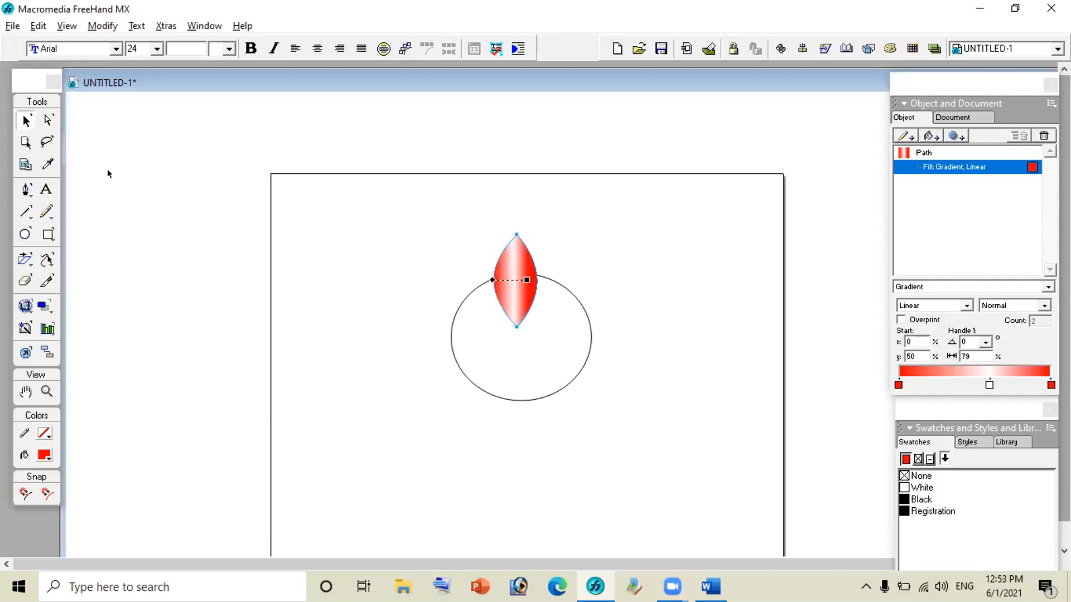
- Move the gradient petal slightly up so that it is centred over the ellipse's upper edge
left_click(107, 149)
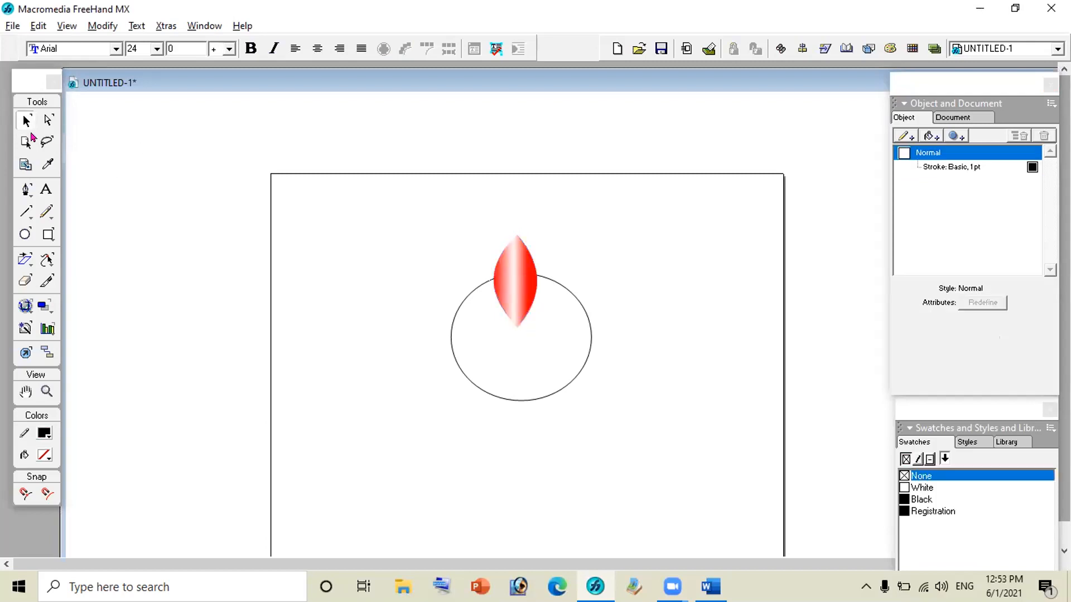
left_click(506, 292)
left_click_drag(516, 270, 524, 262)
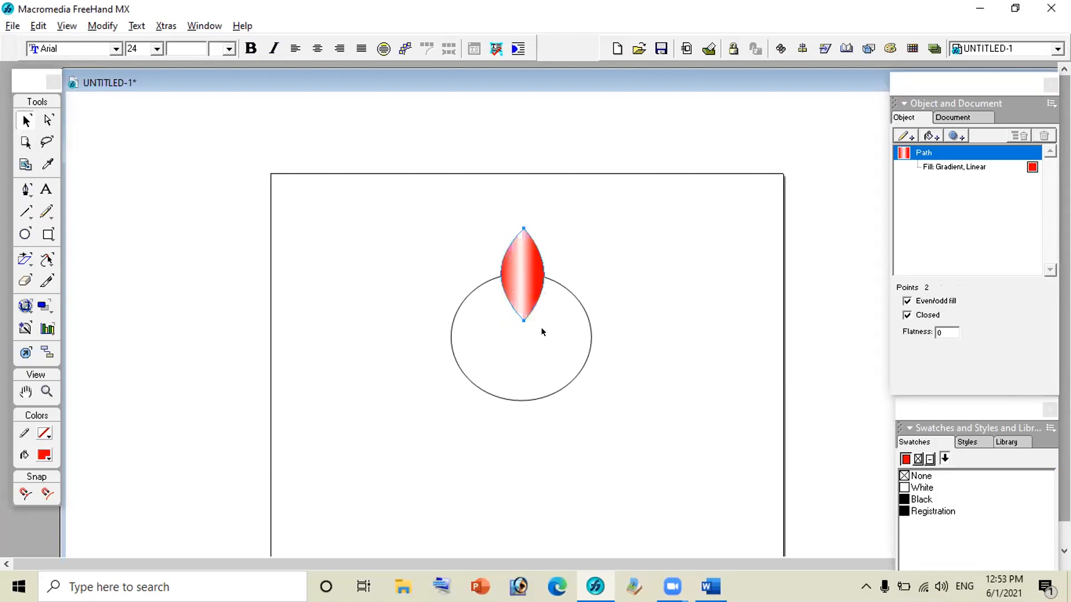
double_click(522, 259)
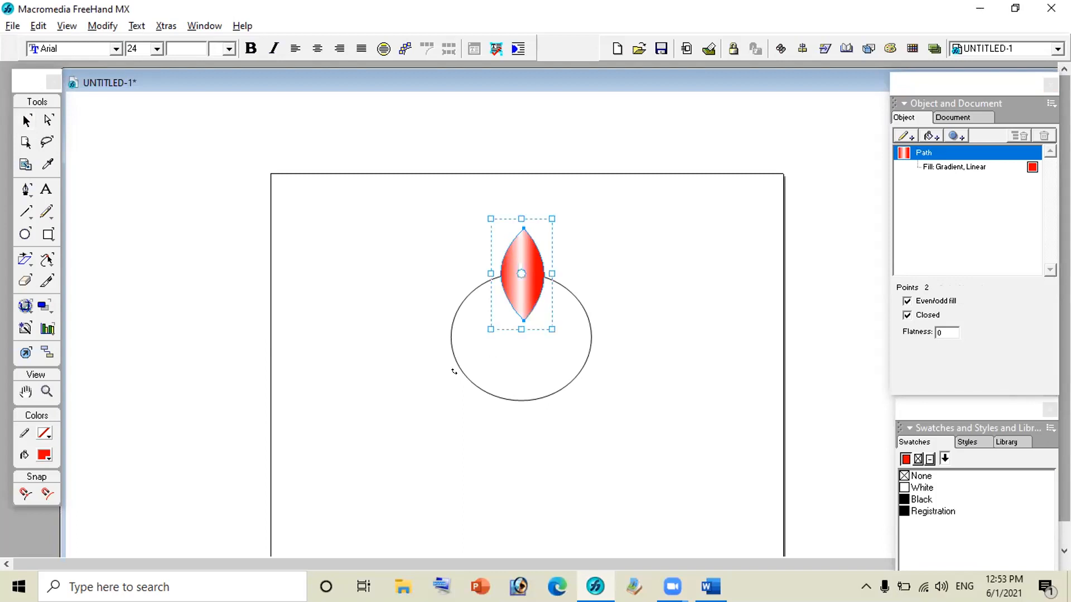
left_click(25, 120)
left_click(477, 408)
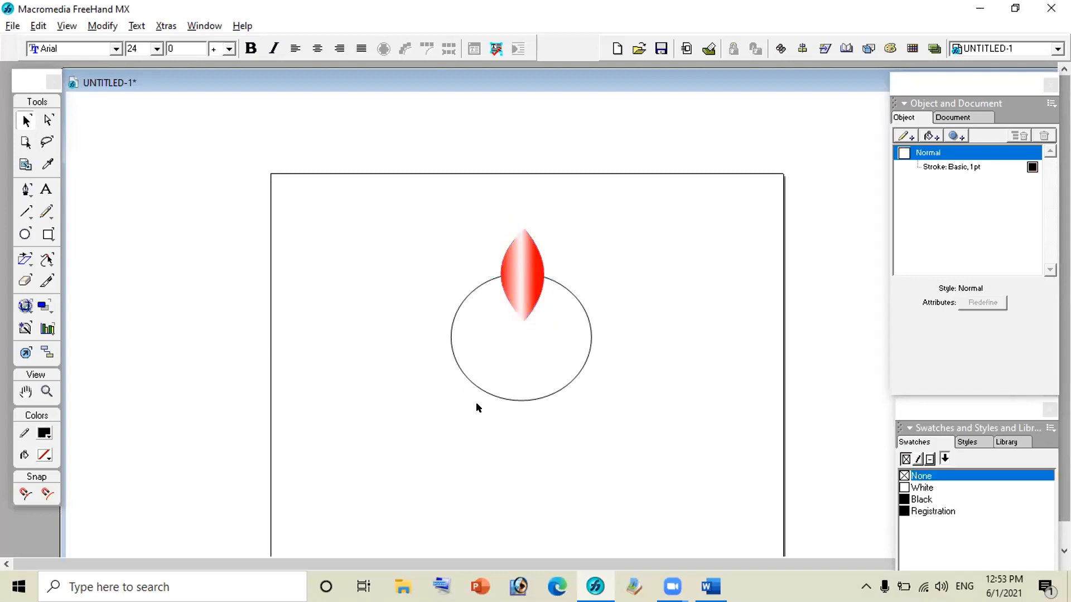
- Locate the ellipse's centre and draw a small circle there as a centre mark
left_click(506, 399)
double_click(507, 399)
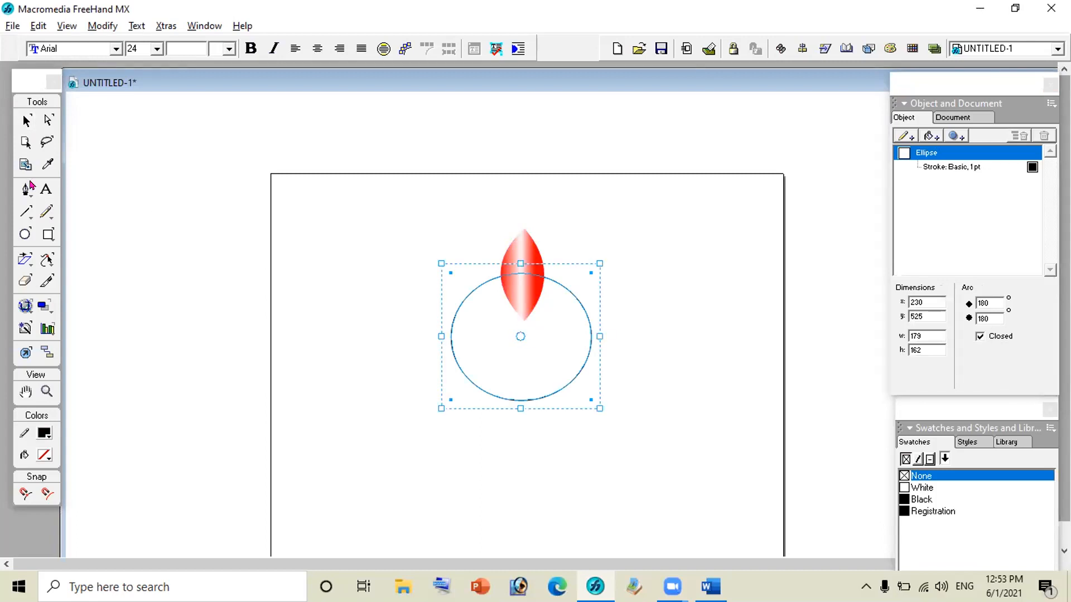
left_click(25, 234)
left_click_drag(517, 332, 525, 341)
key("v")
- Relocate the petal's centre of rotation onto the small circle in the middle of the ellipse
left_click(515, 270)
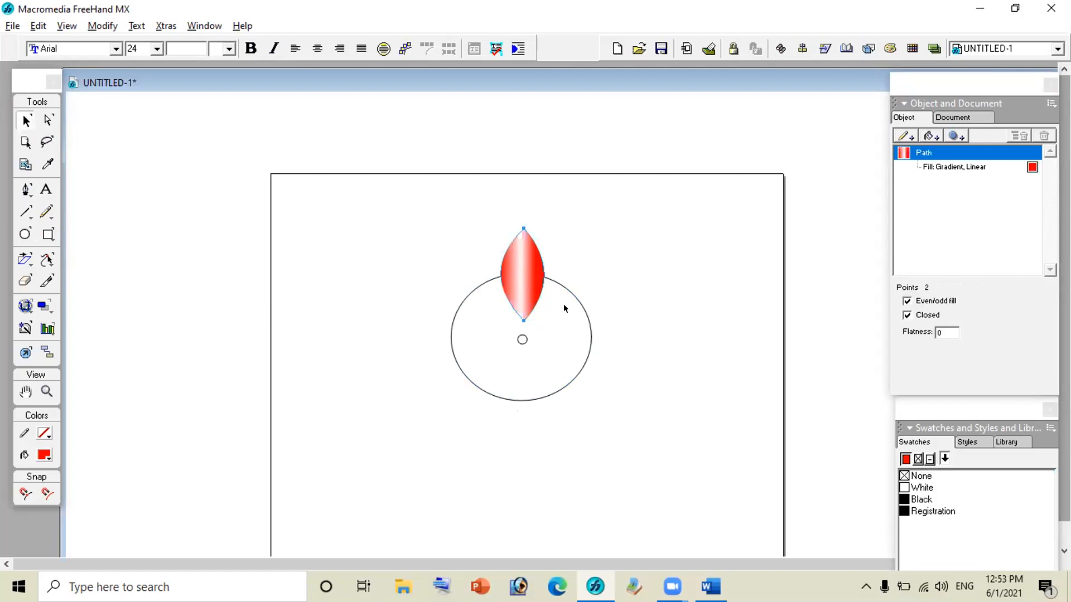
double_click(518, 276)
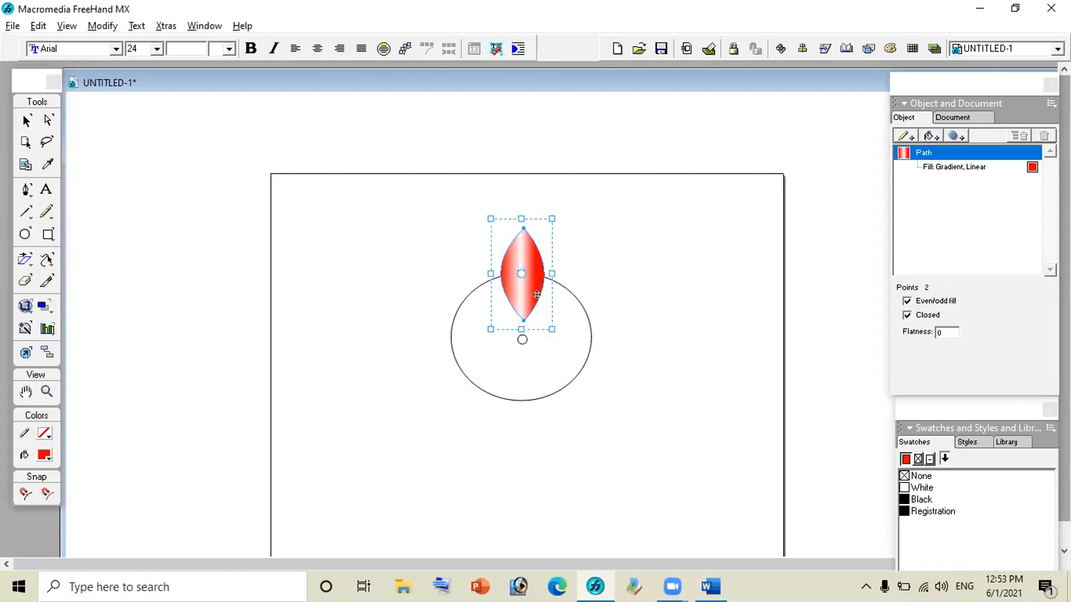
left_click_drag(521, 274, 522, 339)
- Bring up the Rotate transform settings and place them beside the petal
left_click(103, 33)
mouse_move(110, 43)
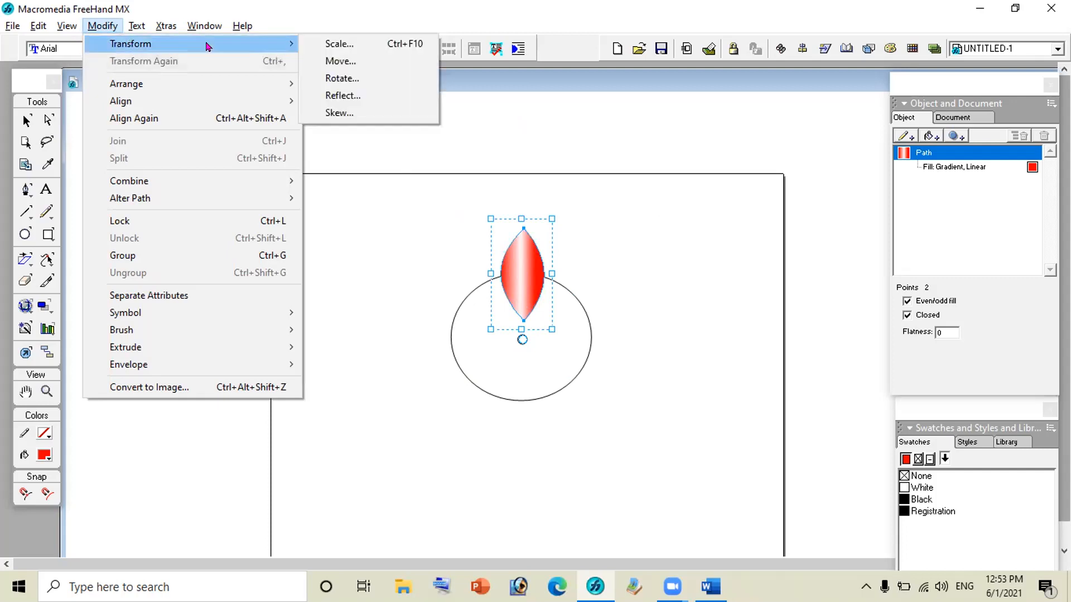
left_click(342, 63)
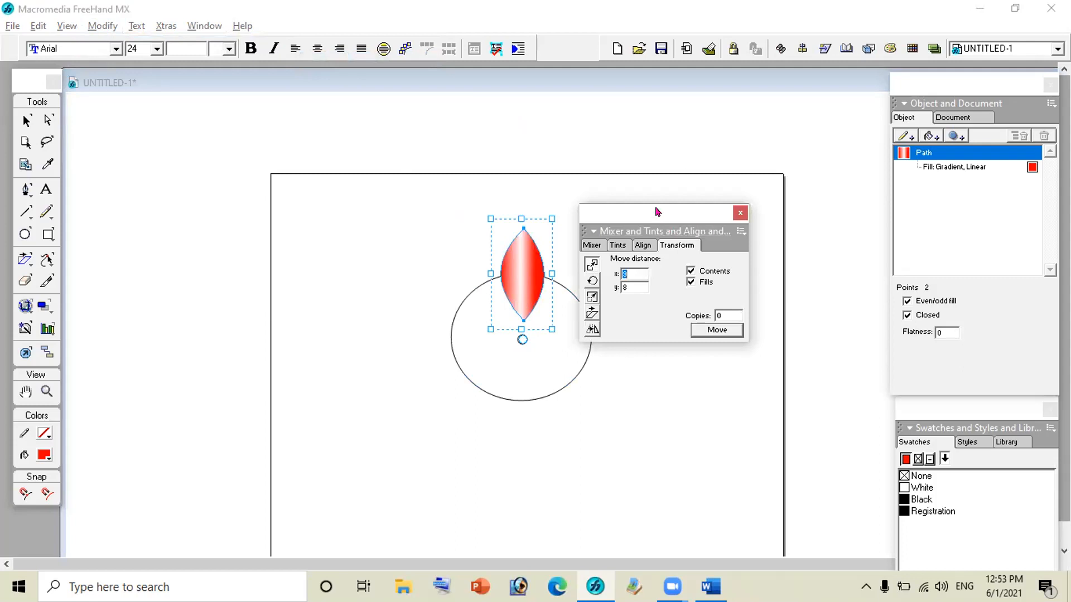
left_click_drag(656, 212, 673, 204)
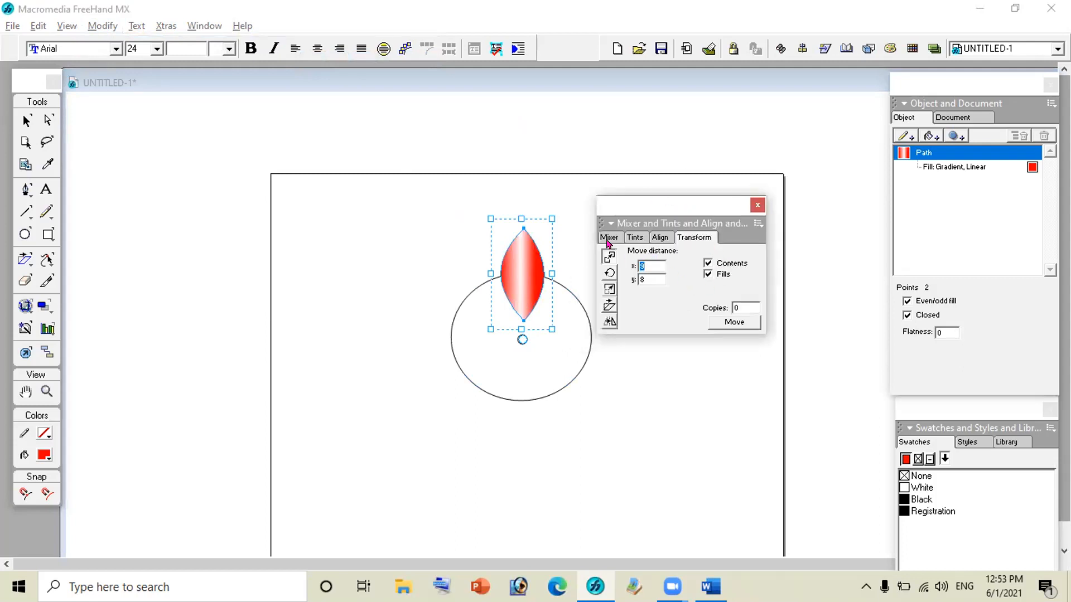
left_click(661, 237)
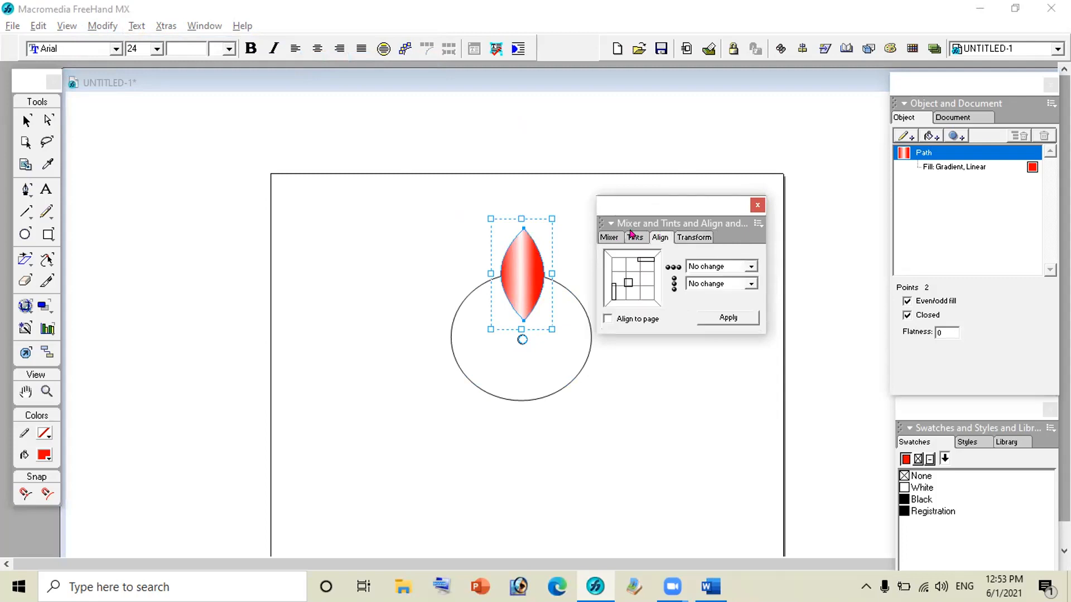
left_click(635, 237)
left_click(611, 237)
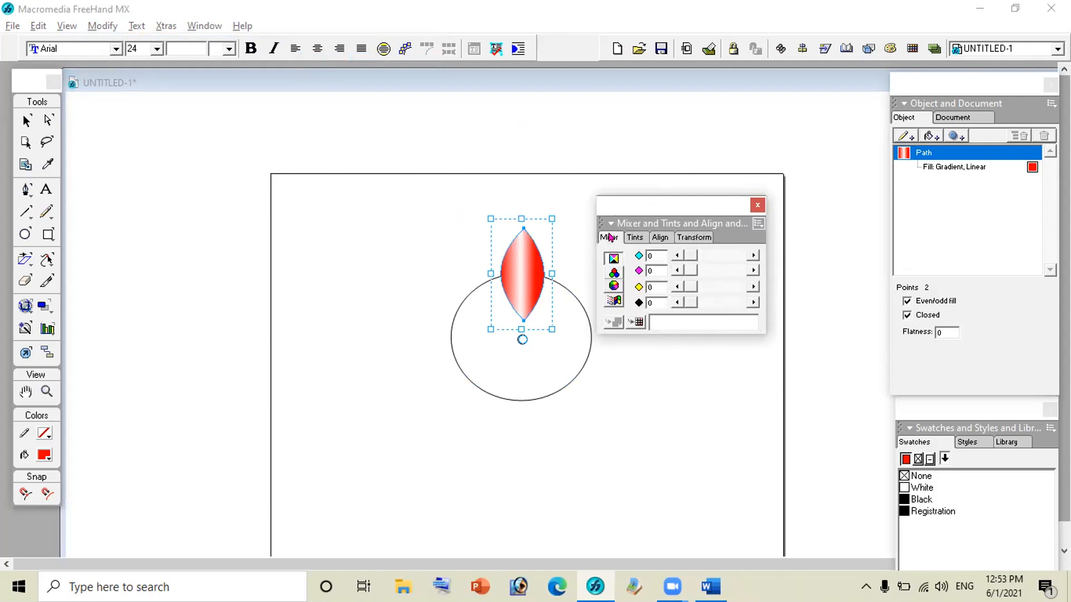
left_click(699, 237)
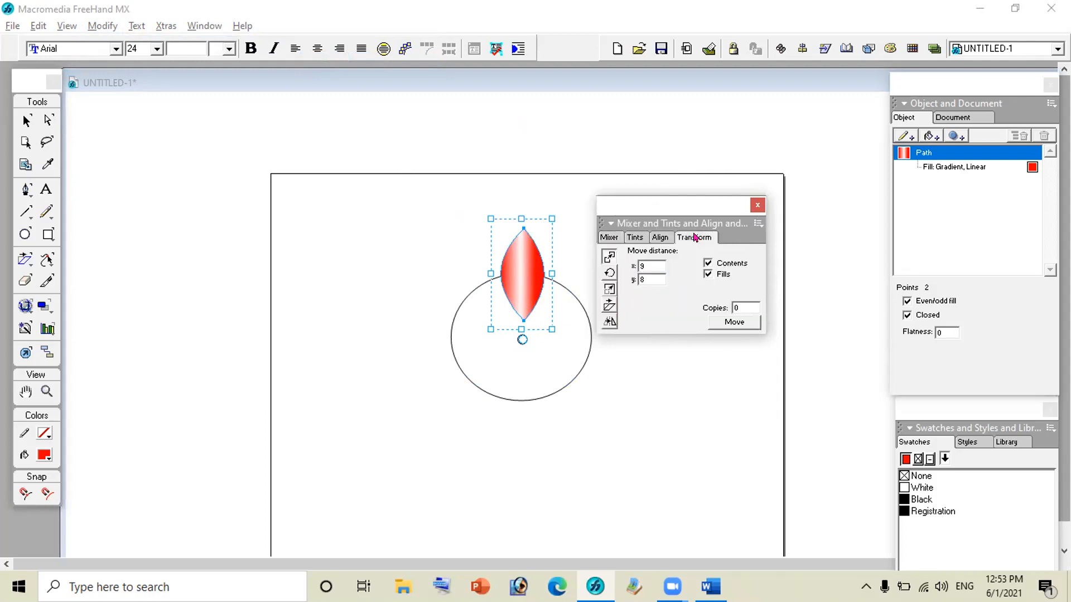
left_click(609, 273)
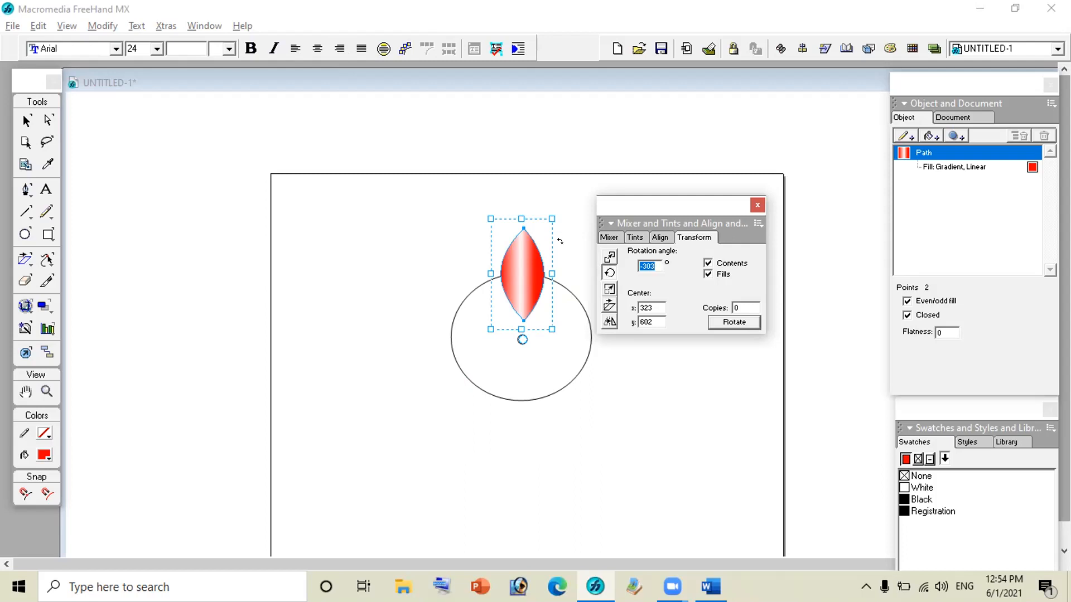
- Try rotating the petal by 10° with 20 copies around the small circle, and undo it
type("10")
left_click(745, 306)
left_click_drag(733, 308, 772, 312)
left_click(734, 324)
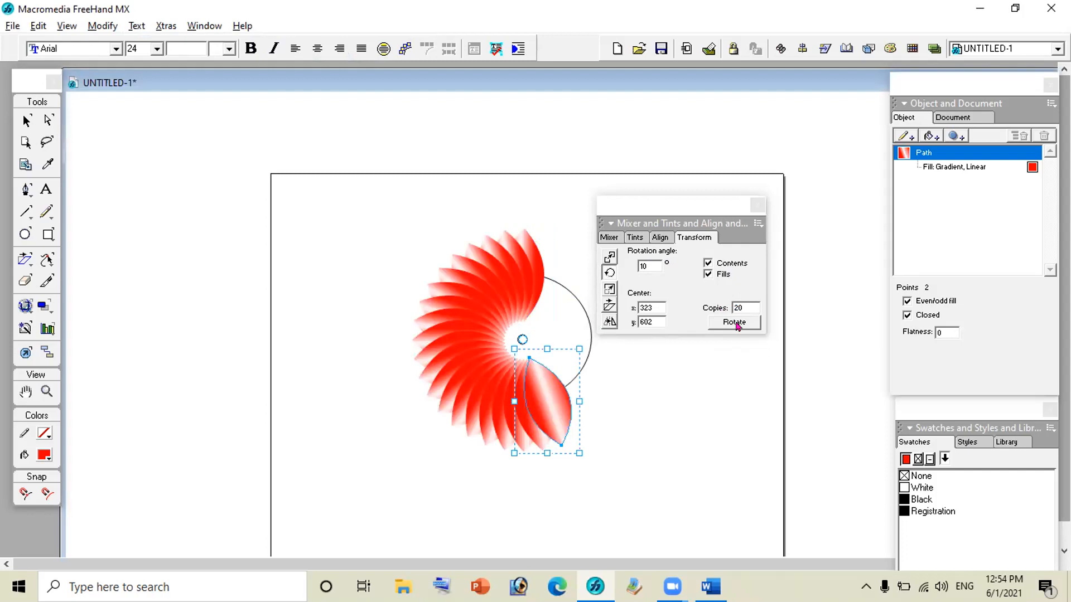
key("ctrl+z")
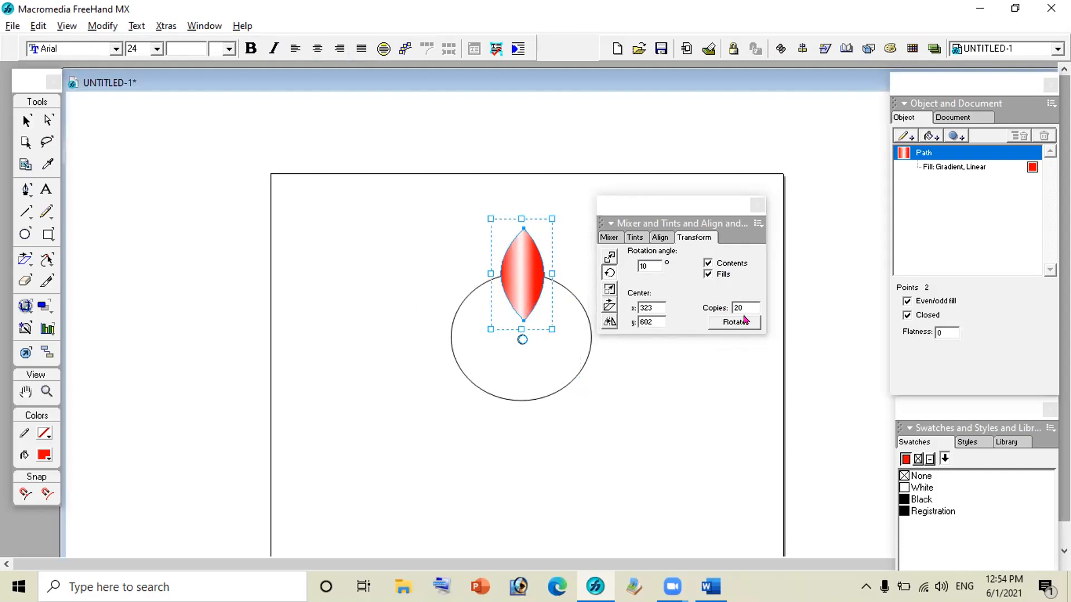
- Try the 10° petal rotation with 50 copies, and undo it
double_click(740, 307)
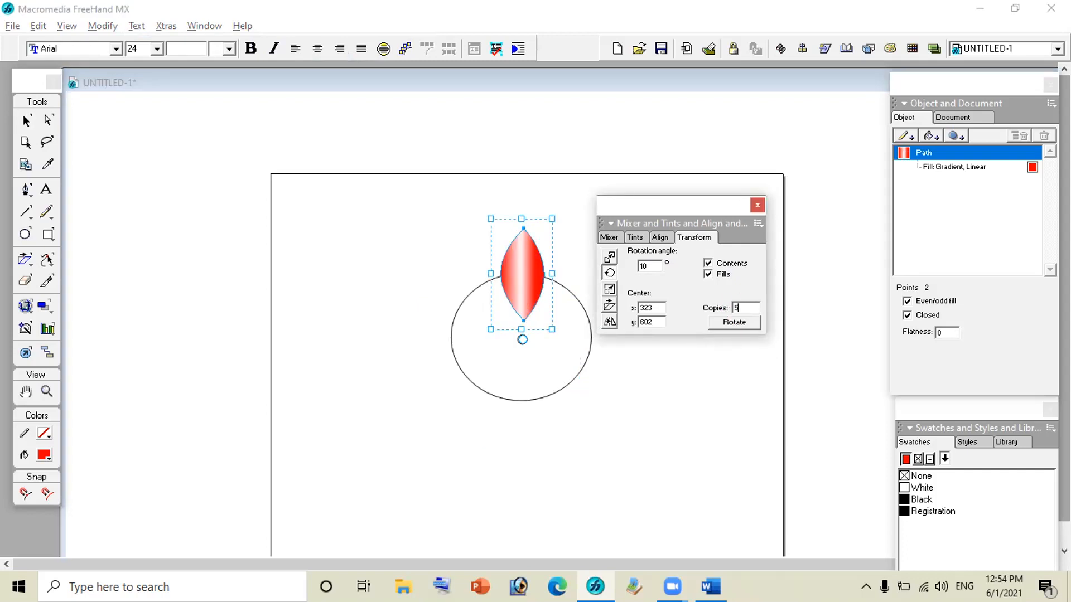
left_click(725, 324)
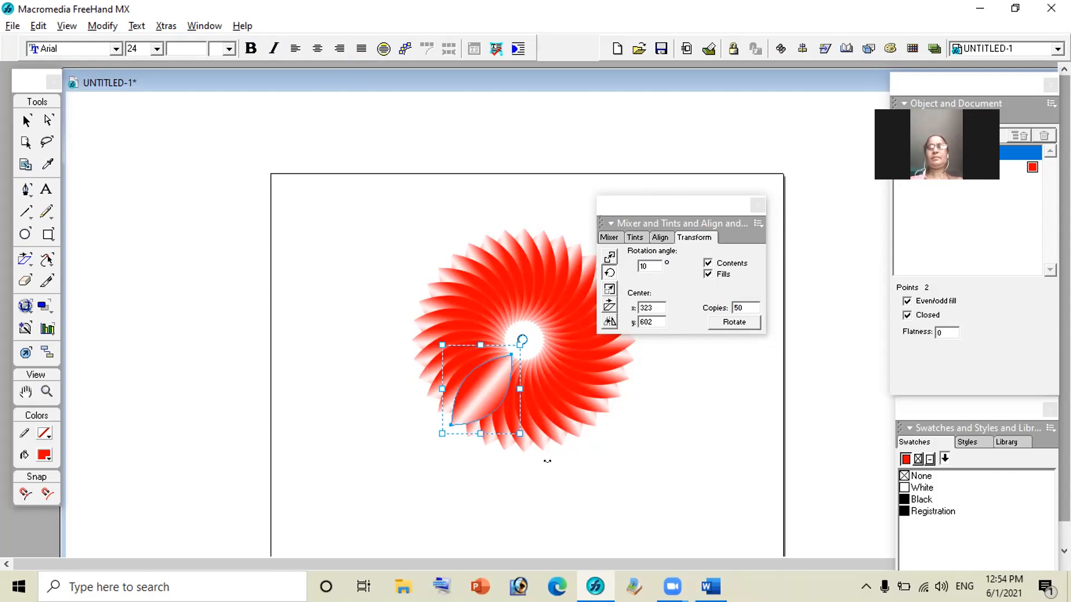
key("ctrl+z")
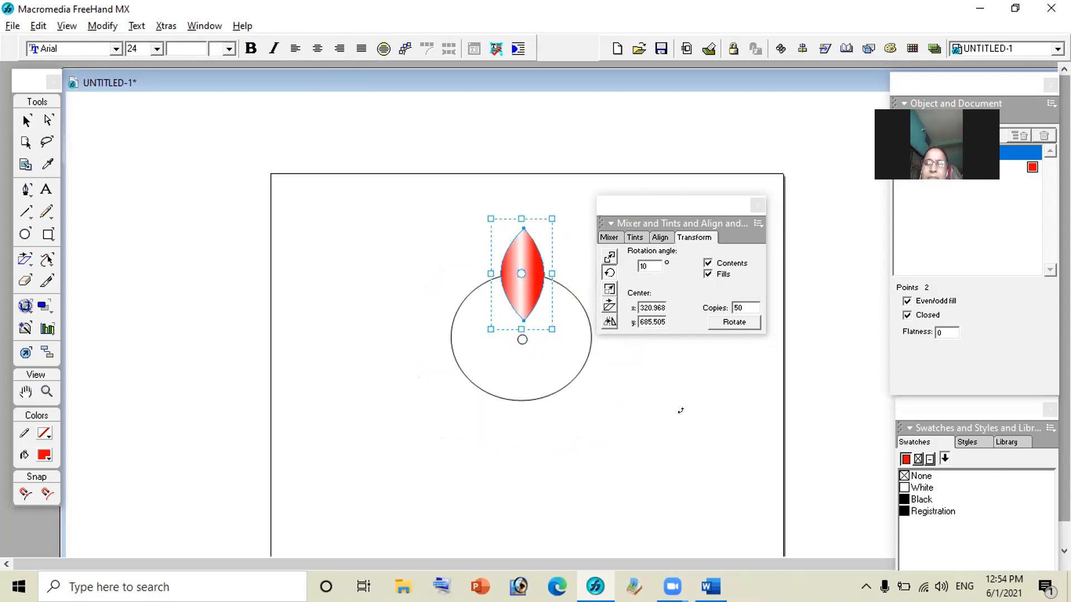
- Delete the gradient petal, the small centre circle and the ellipse, leaving the page empty
left_click(27, 120)
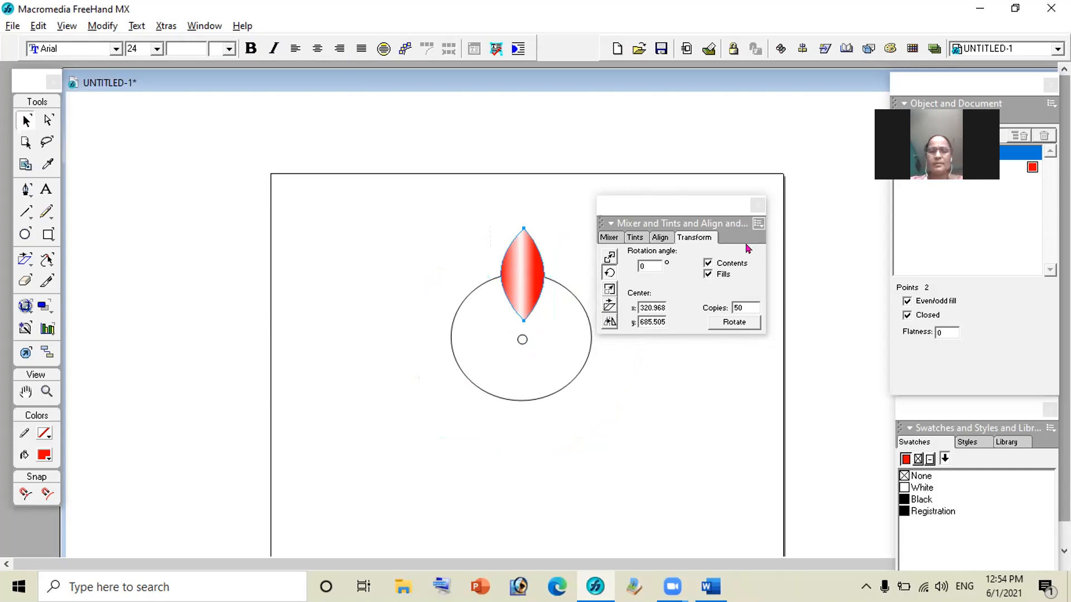
left_click_drag(698, 207, 731, 137)
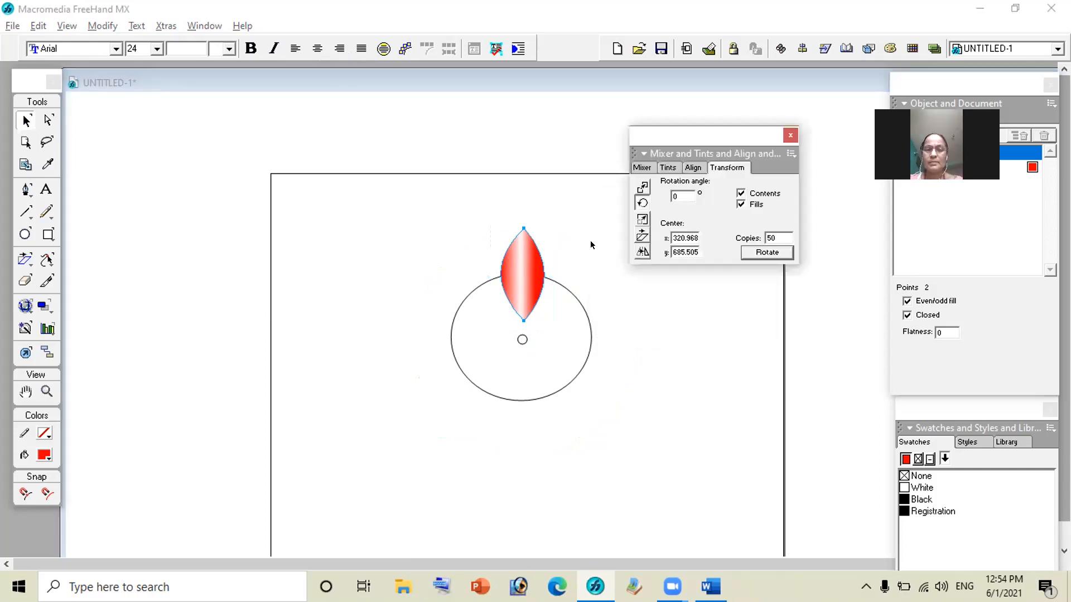
left_click(521, 272)
key("Delete")
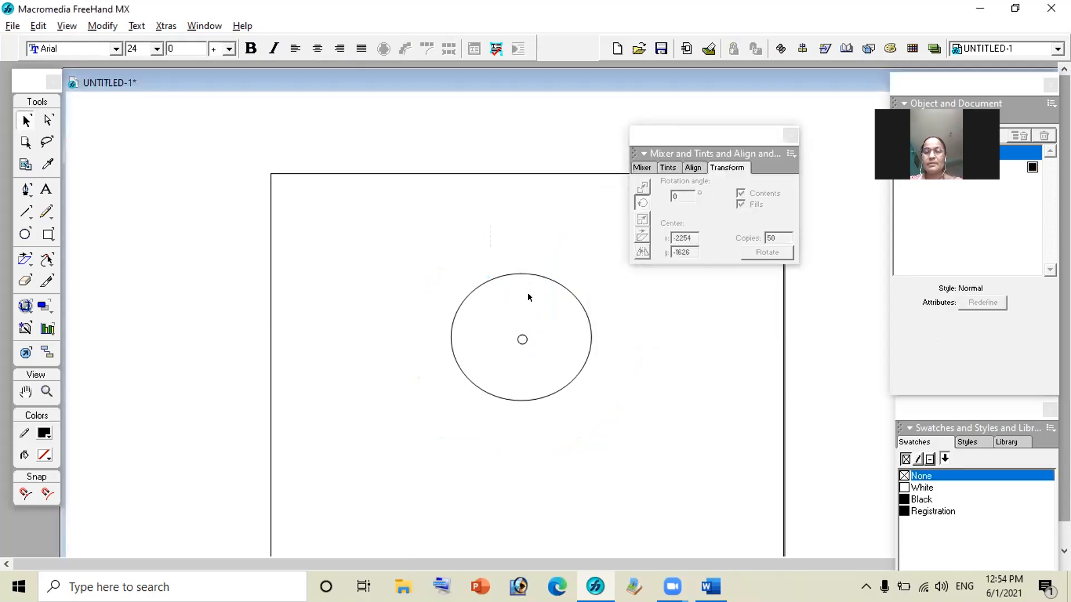
left_click(519, 341)
left_click(545, 390)
left_click(547, 395)
key("Delete")
- Draw a circle about 239 wide and mark its centre with a small circle about 13 wide
left_click(24, 234)
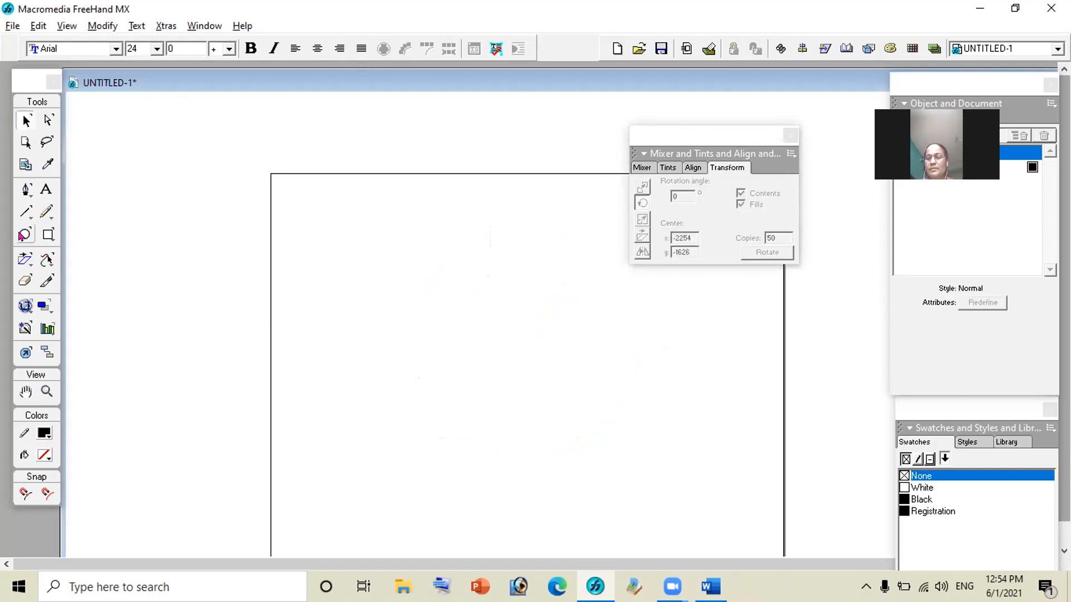
left_click_drag(361, 248, 547, 367)
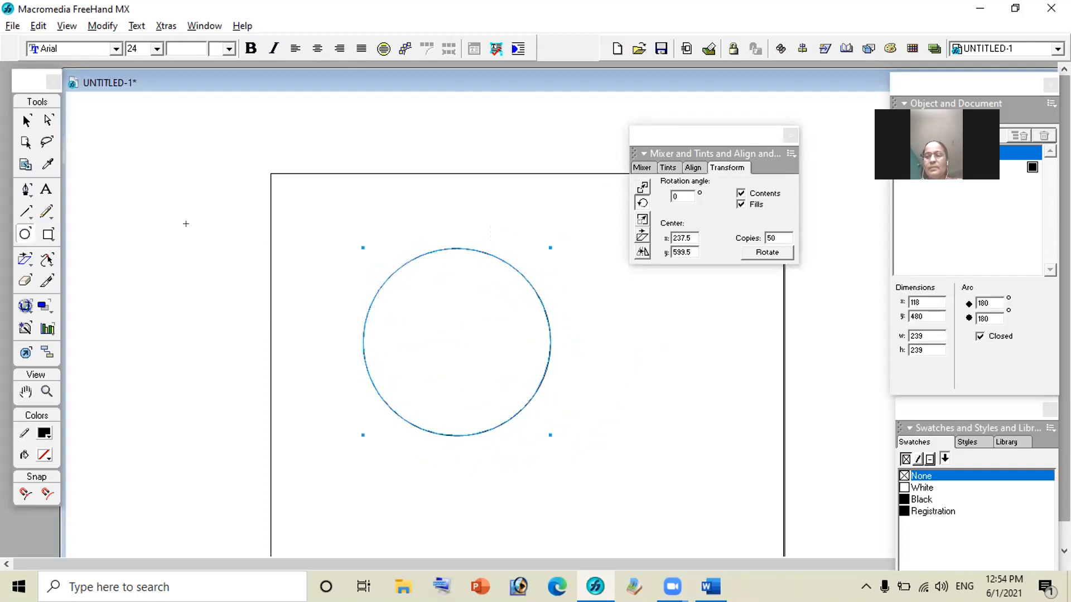
left_click(26, 120)
double_click(458, 248)
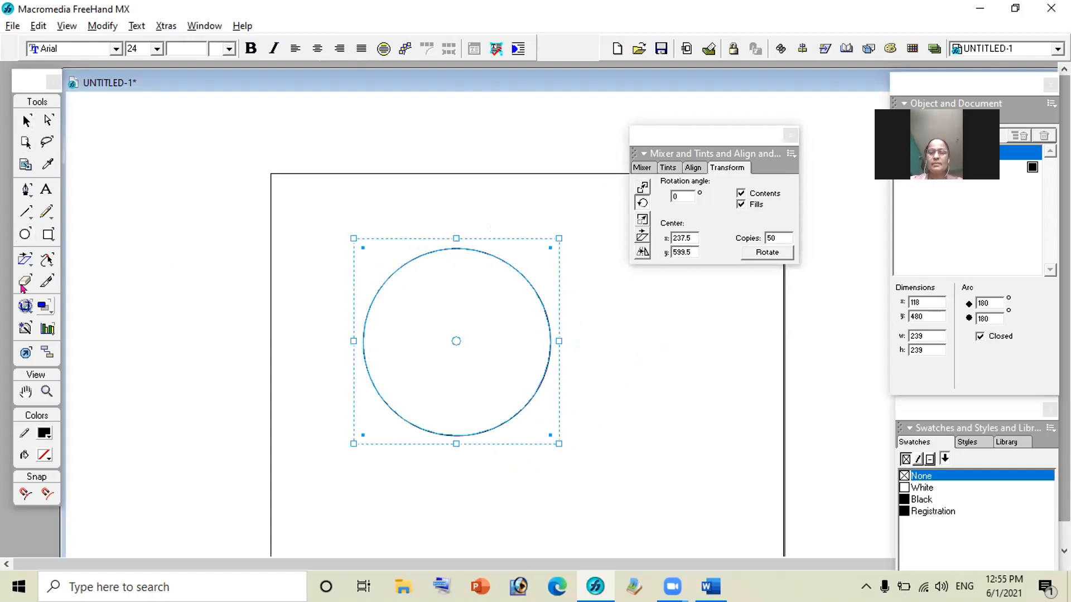
left_click(24, 234)
left_click_drag(453, 338, 465, 350)
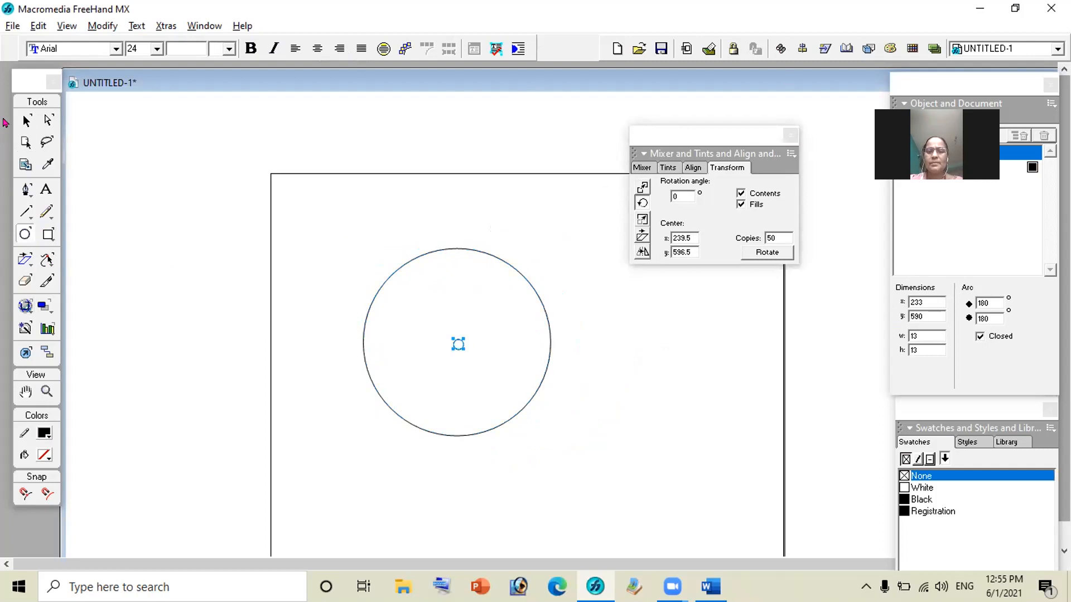
left_click(26, 120)
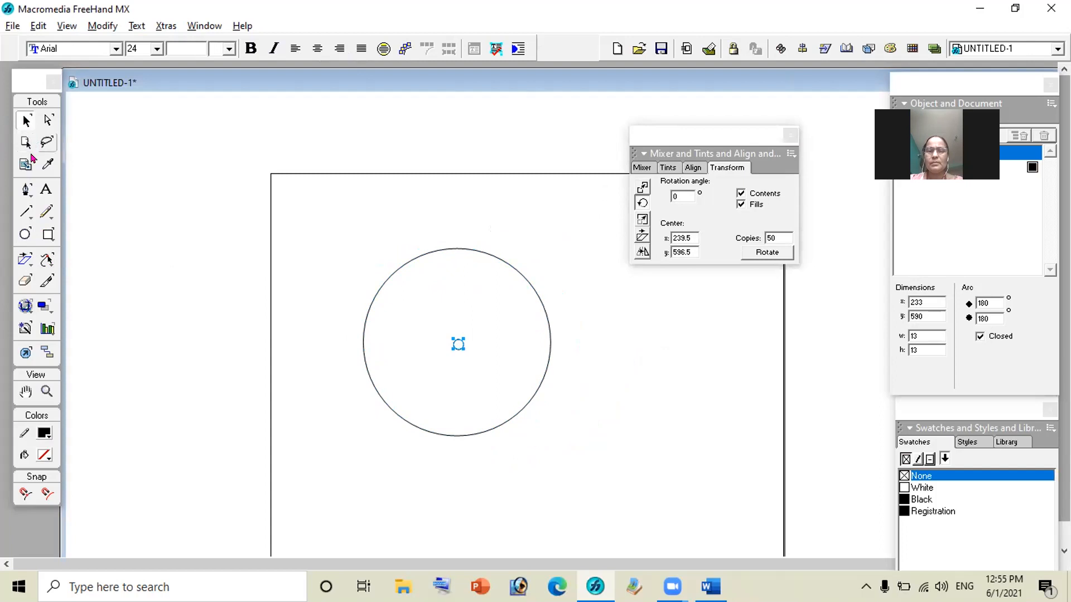
- Draw a closed vertical path about 81 long above the large circle and bend both sides outward into a petal
left_click(25, 189)
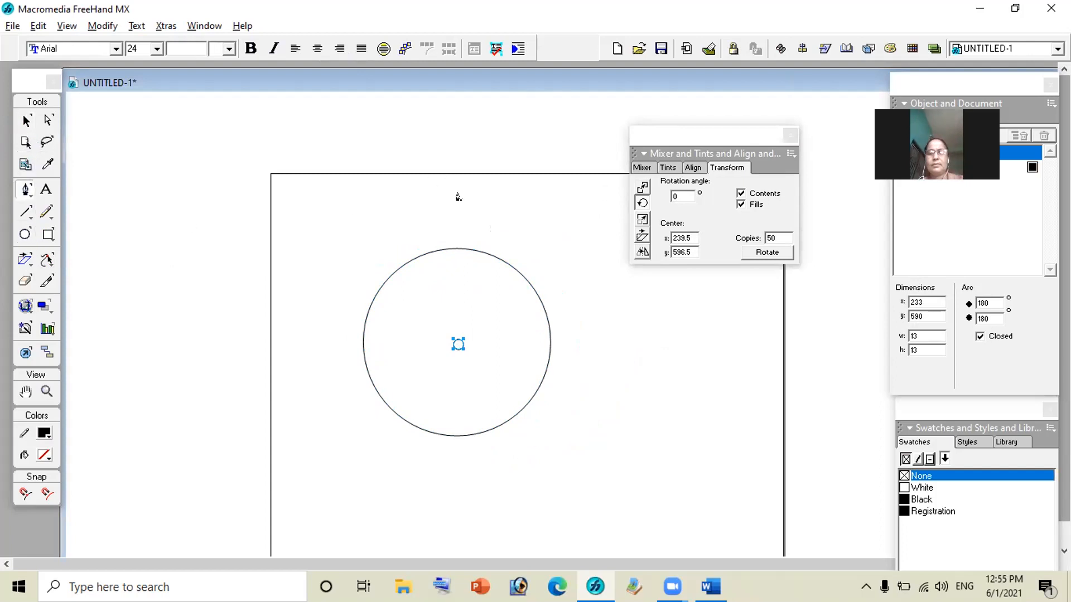
mouse_move(469, 184)
left_mouse_down()
mouse_move(471, 167)
mouse_move(468, 184)
mouse_move(473, 176)
left_mouse_up()
key("ctrl+z")
left_click(460, 180)
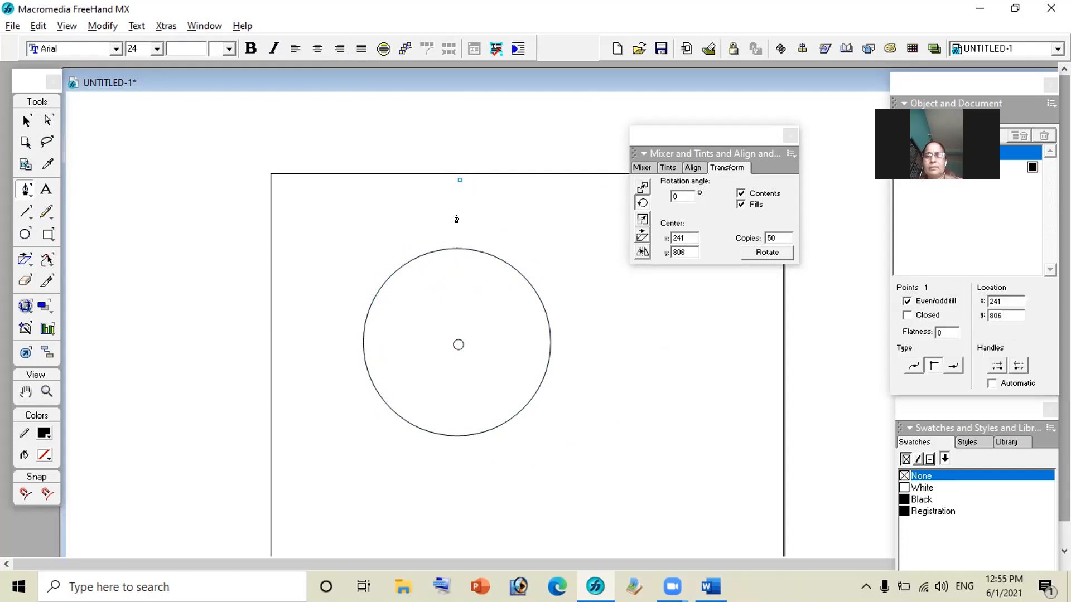
left_click(457, 244)
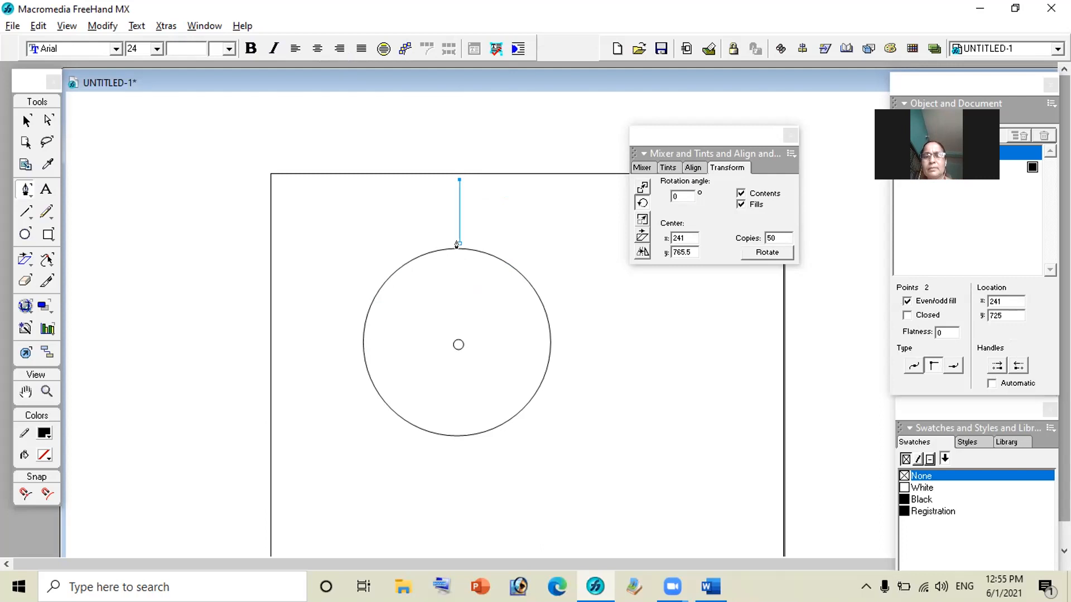
left_click(457, 183)
left_click(48, 120)
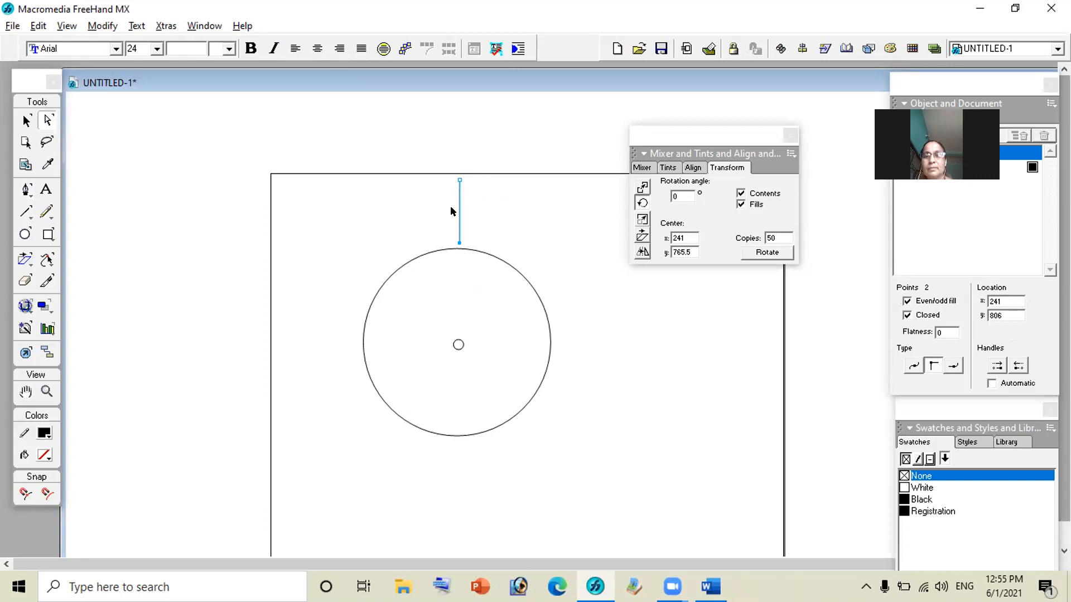
left_click_drag(458, 211, 478, 219)
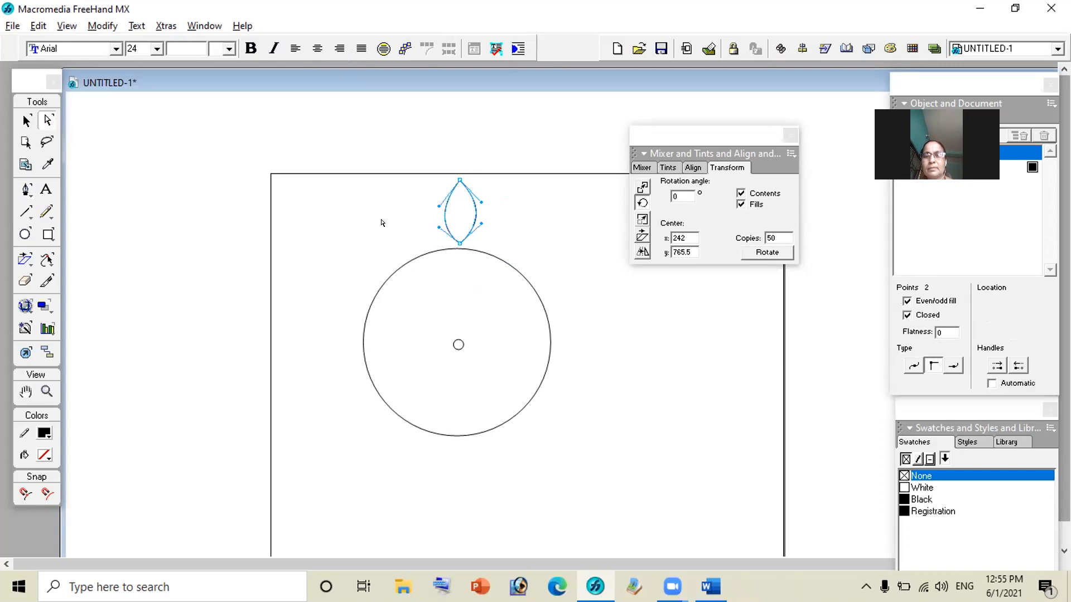
- Enlarge the petal until it reaches just above the small centre circle, and narrow it so it is centred above that circle
left_click(26, 120)
left_click(456, 245)
left_click(465, 243)
double_click(466, 236)
left_click_drag(483, 250, 518, 309)
left_click_drag(484, 199, 466, 202)
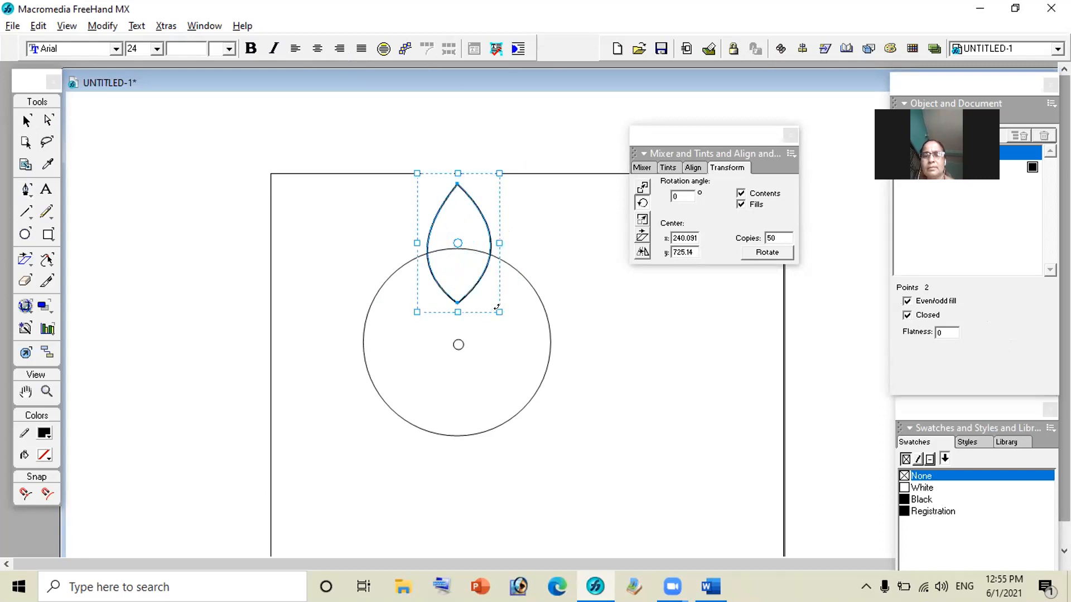
left_click_drag(496, 309, 521, 344)
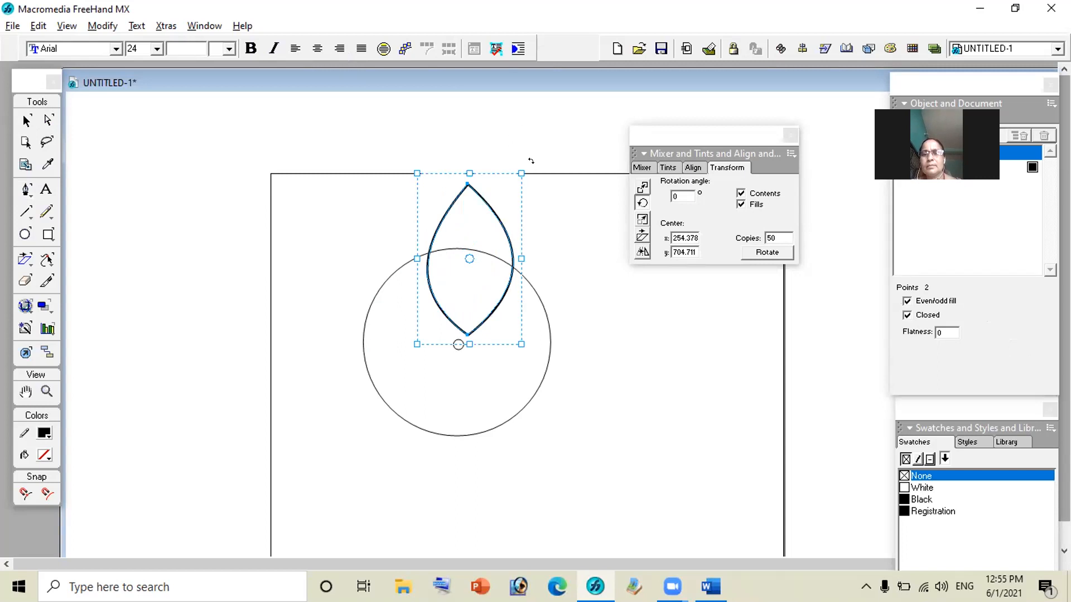
left_click_drag(518, 258, 501, 258)
left_click(27, 121)
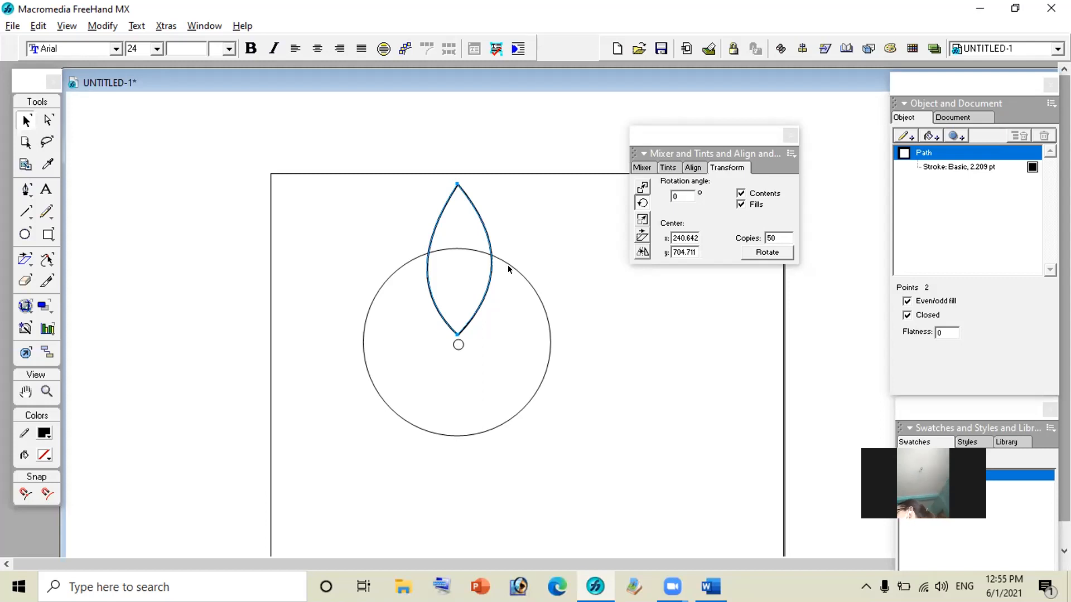
- Give the petal a linear gradient fill and remove its black stroke
left_click(929, 136)
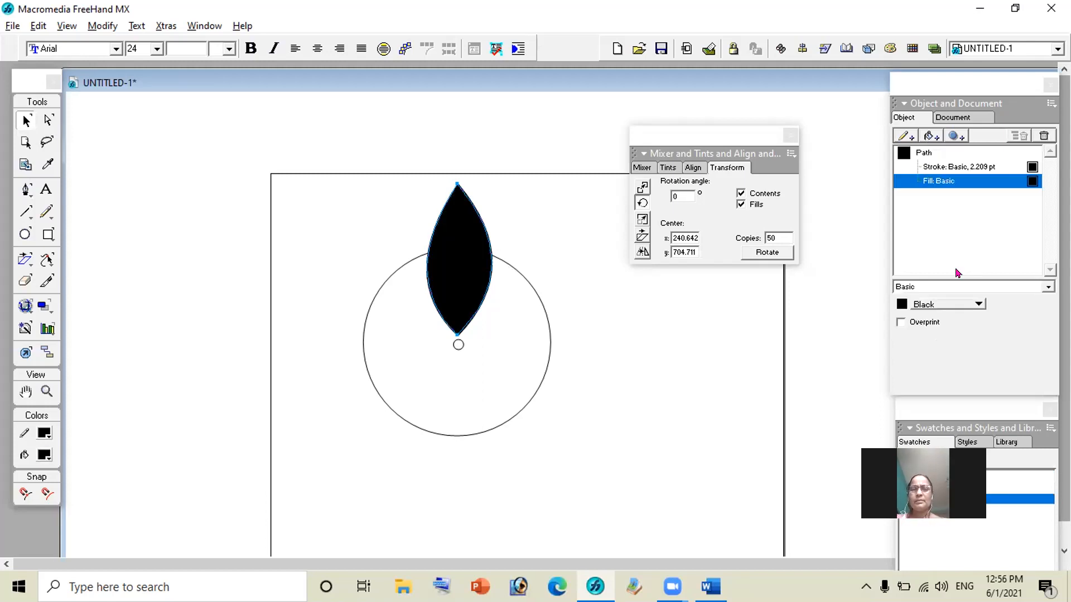
left_click(925, 287)
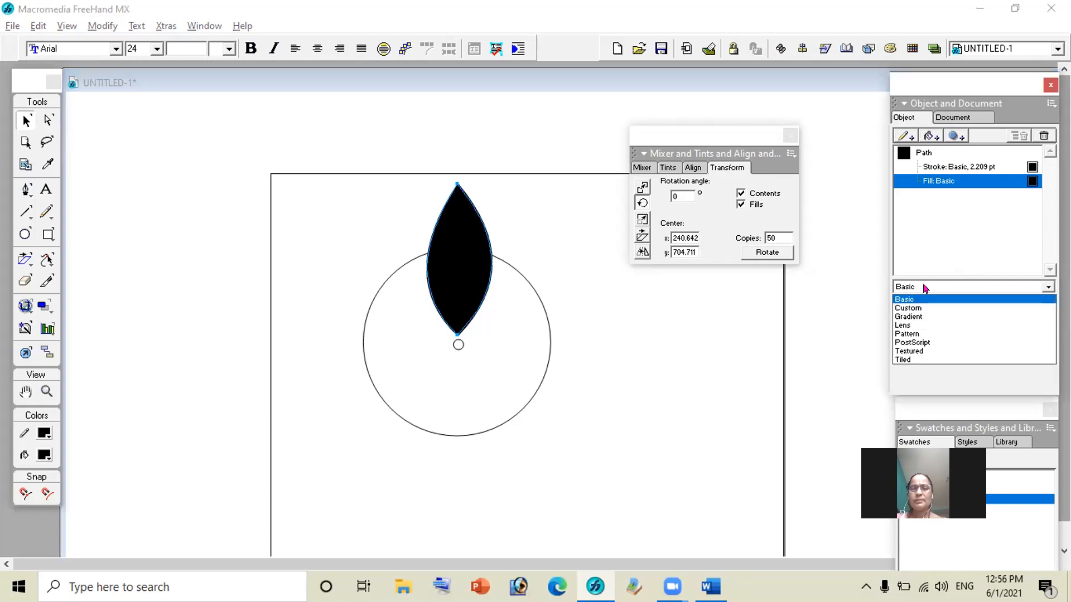
left_click(910, 317)
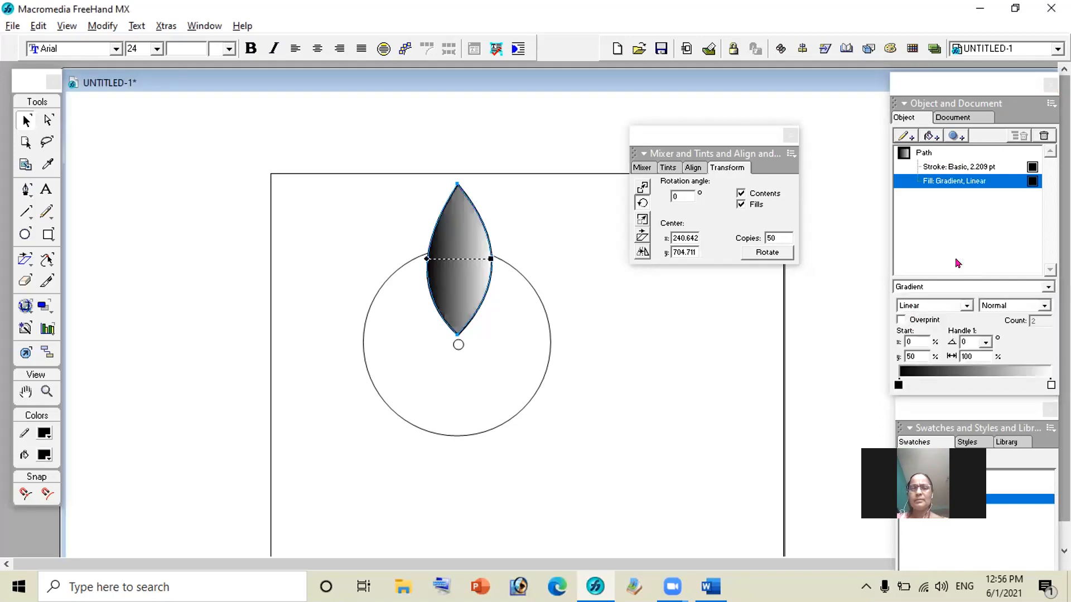
left_click(951, 168)
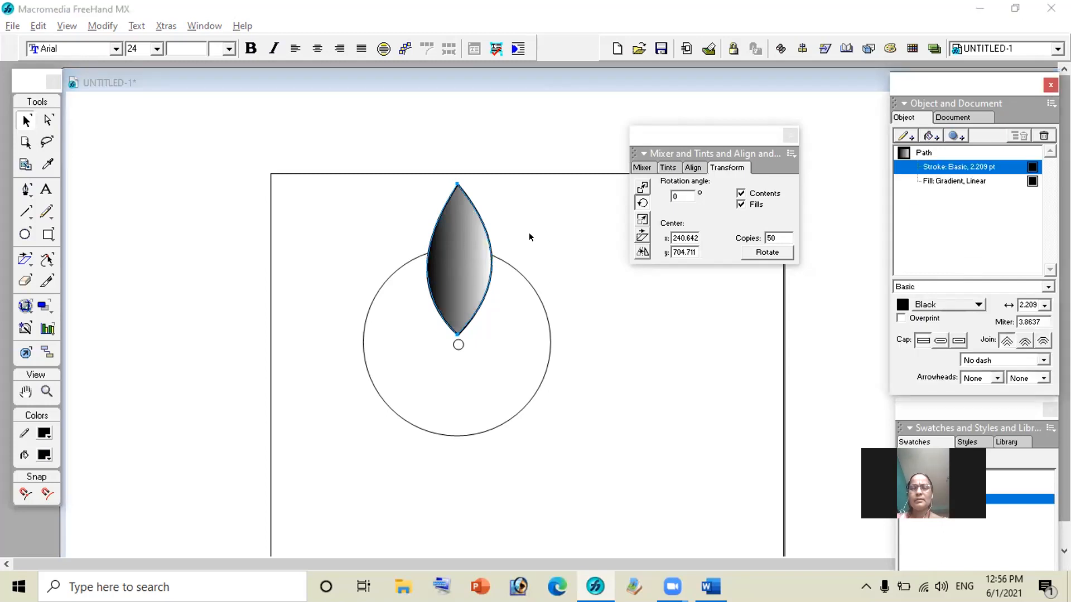
left_click(1044, 136)
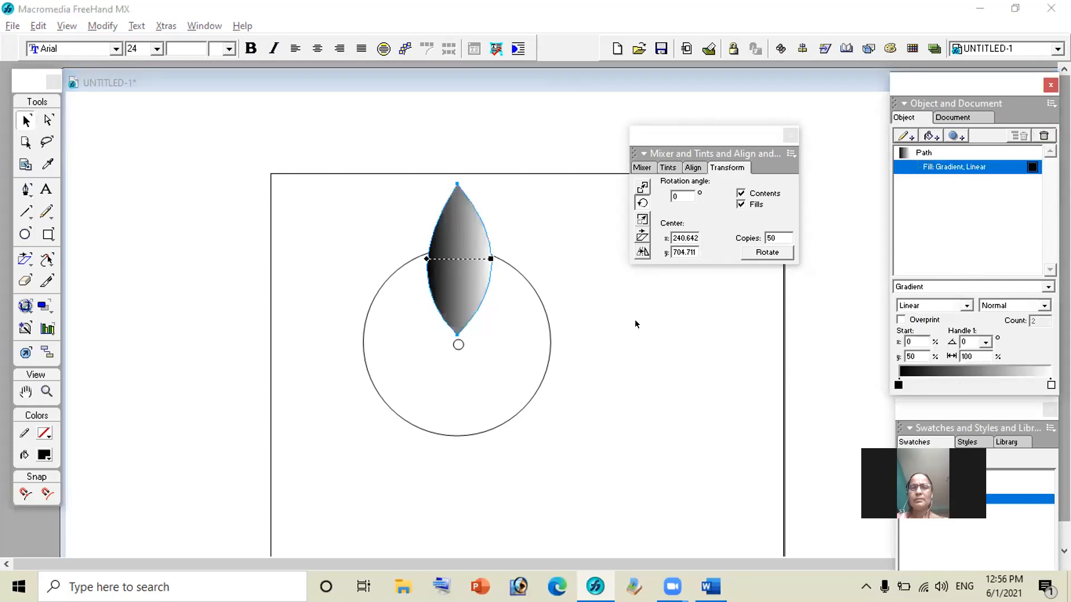
- Set both end colours of the petal's gradient to red (FF0000) and add a white stop midway between them
left_click(898, 386)
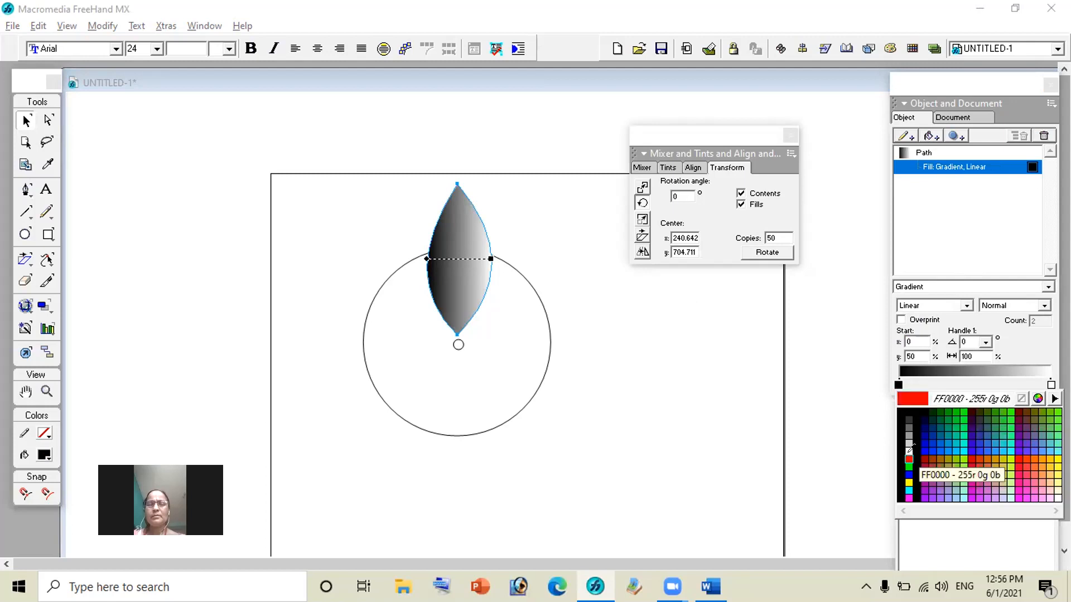
left_click(909, 459)
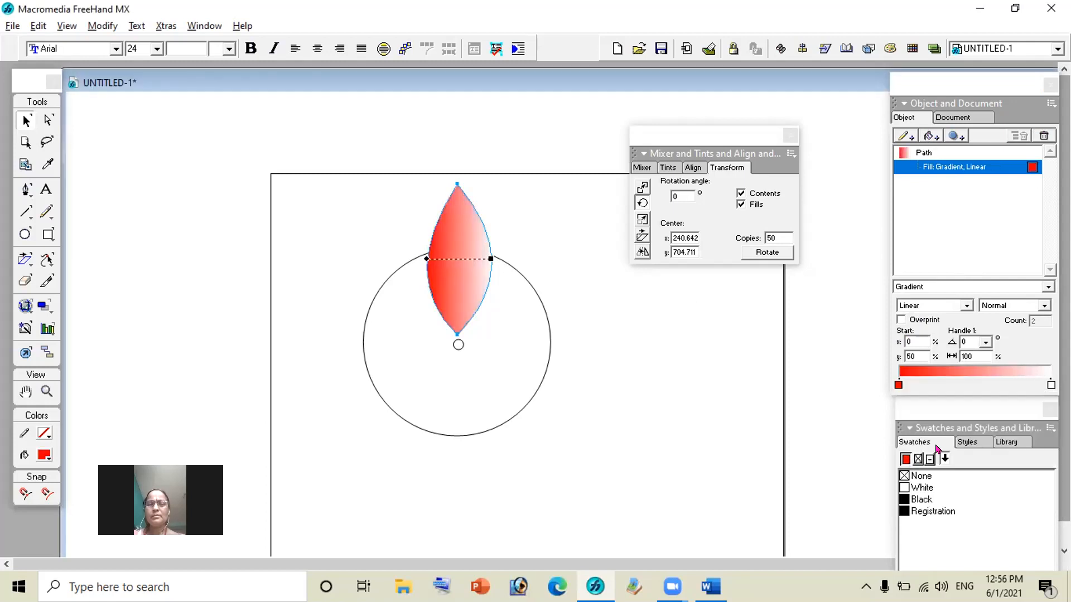
left_click(1047, 388)
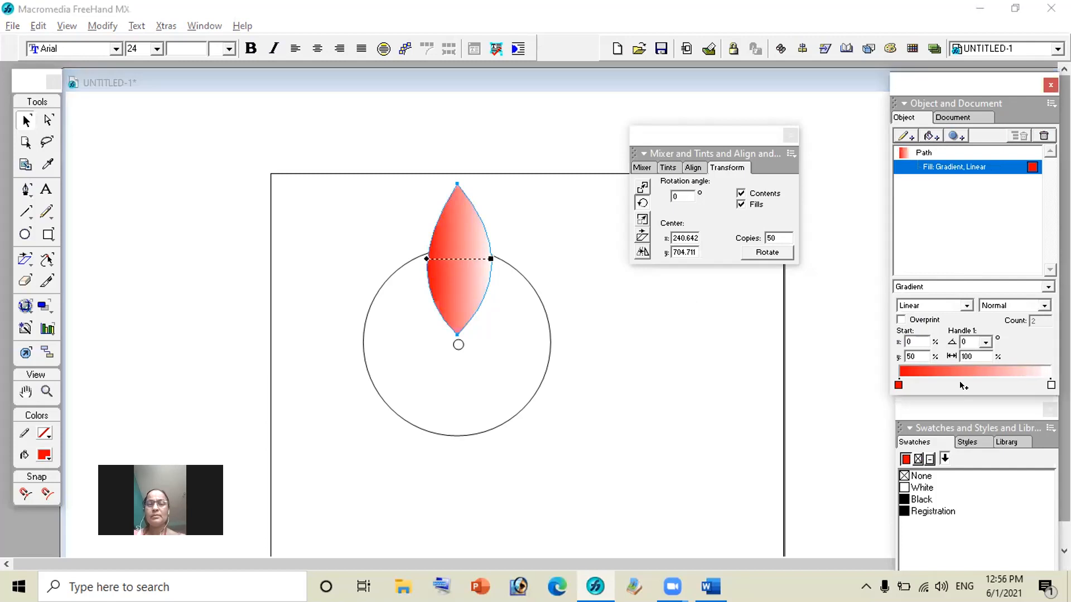
left_click(972, 385)
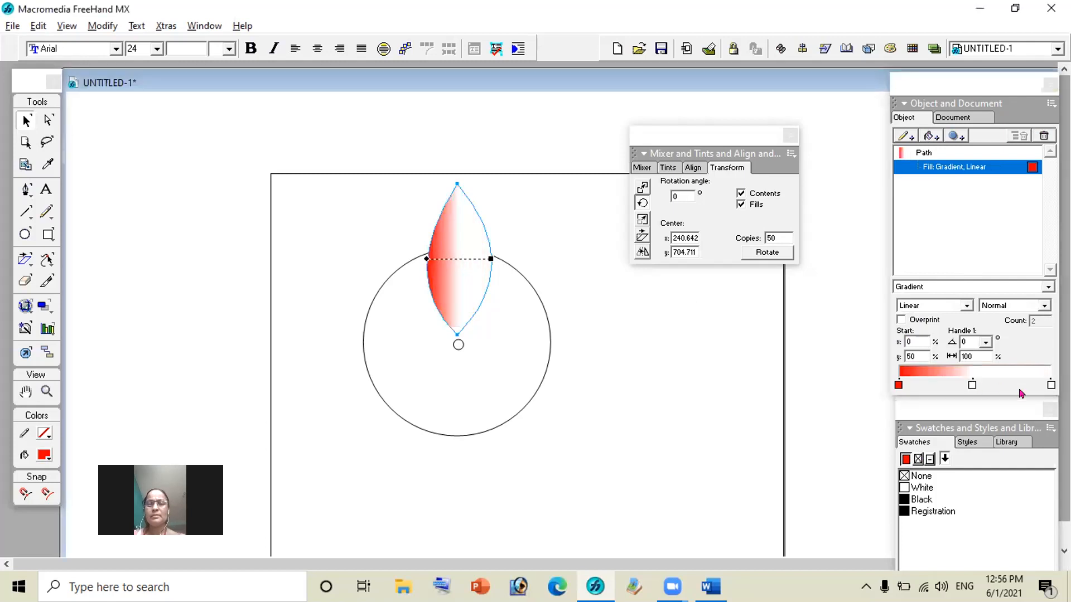
left_click(1049, 389)
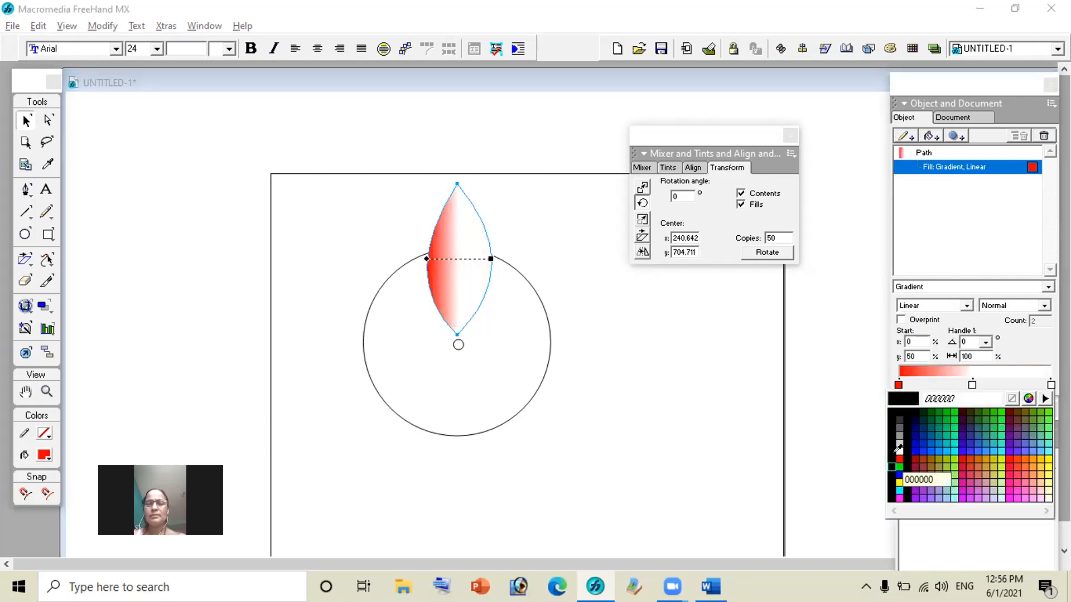
left_click(899, 459)
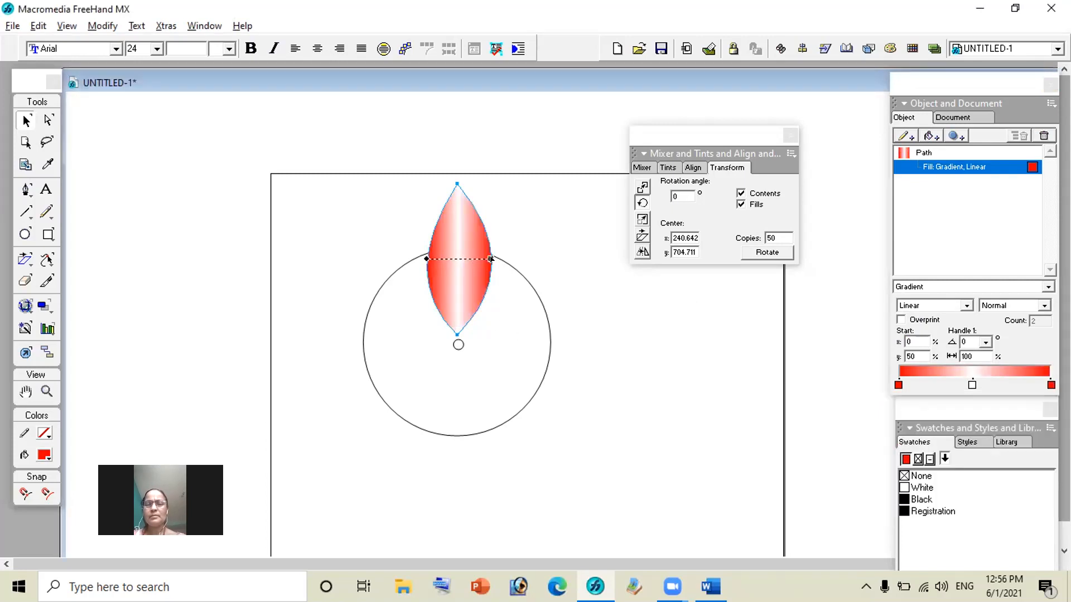
- Shorten and slightly tilt the petal's gradient to about 80% length at a 356° angle, then deselect it and close the transform settings
mouse_move(491, 260)
left_mouse_down()
mouse_move(478, 259)
mouse_move(501, 259)
mouse_move(477, 260)
mouse_move(475, 233)
mouse_move(467, 296)
mouse_move(478, 262)
left_mouse_up()
double_click(478, 272)
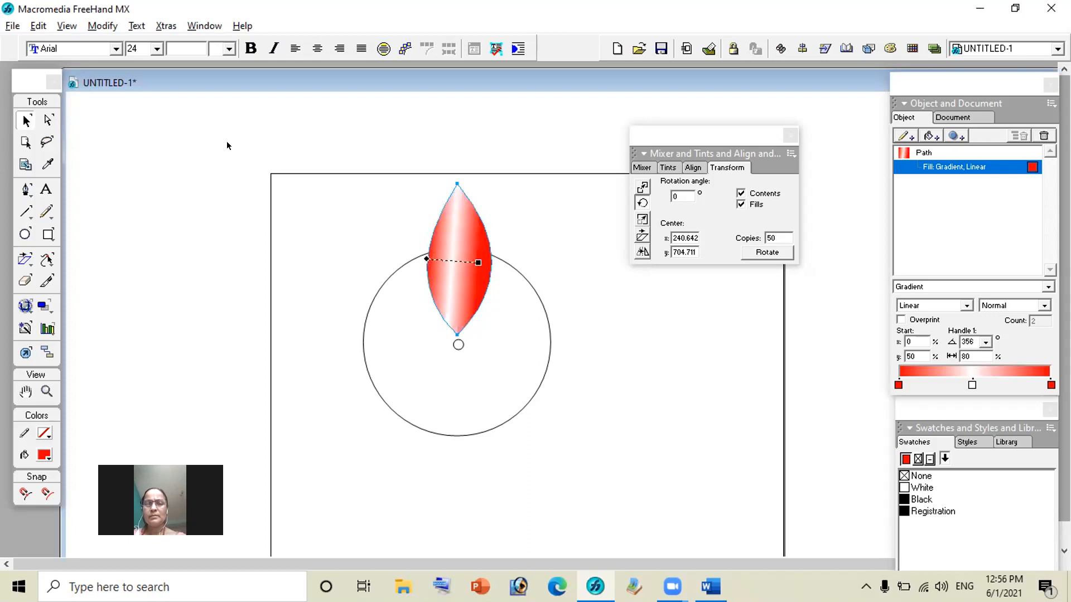
left_click(829, 148)
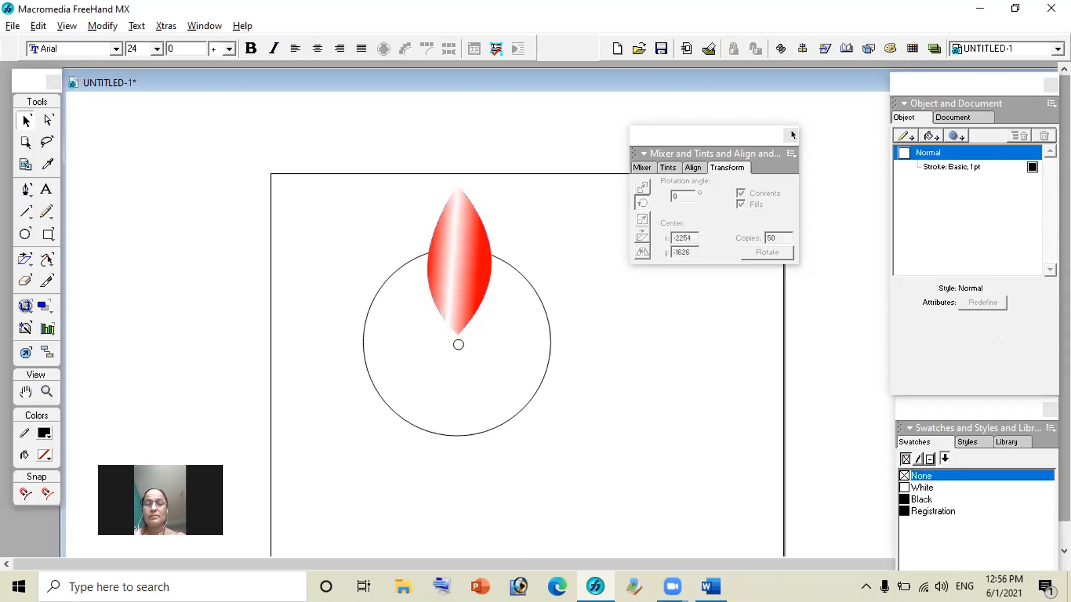
left_click(790, 136)
- Show the petal's transform handles and move its centre of rotation onto the small centre circle
left_click(467, 255)
left_click(458, 259)
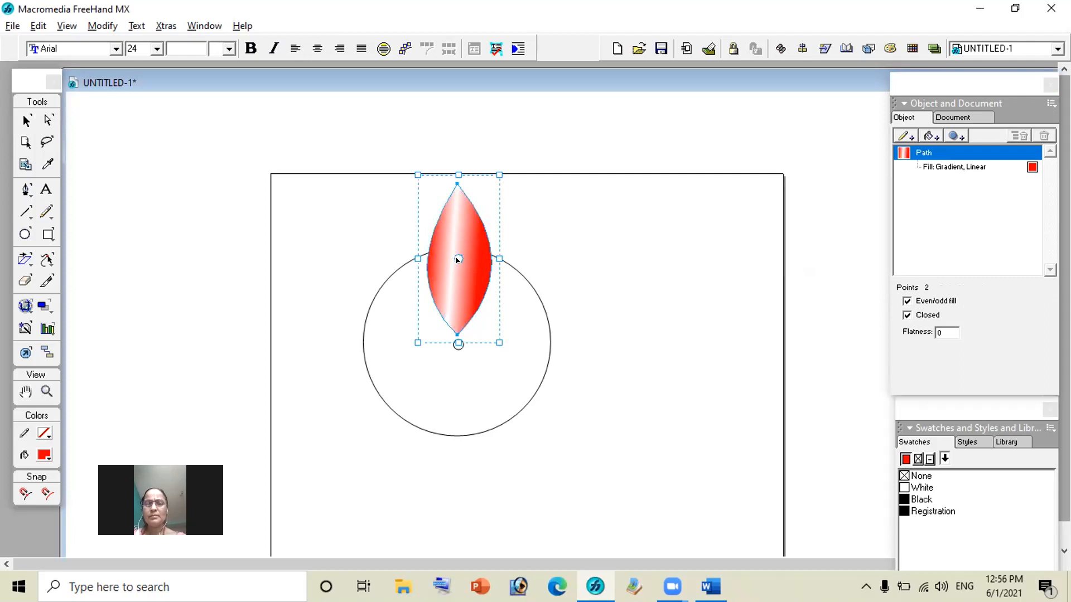
left_click_drag(456, 343, 455, 342)
- Rotate the petal by 15° around the small circle's centre with 40 copies to form the flower
left_click(103, 26)
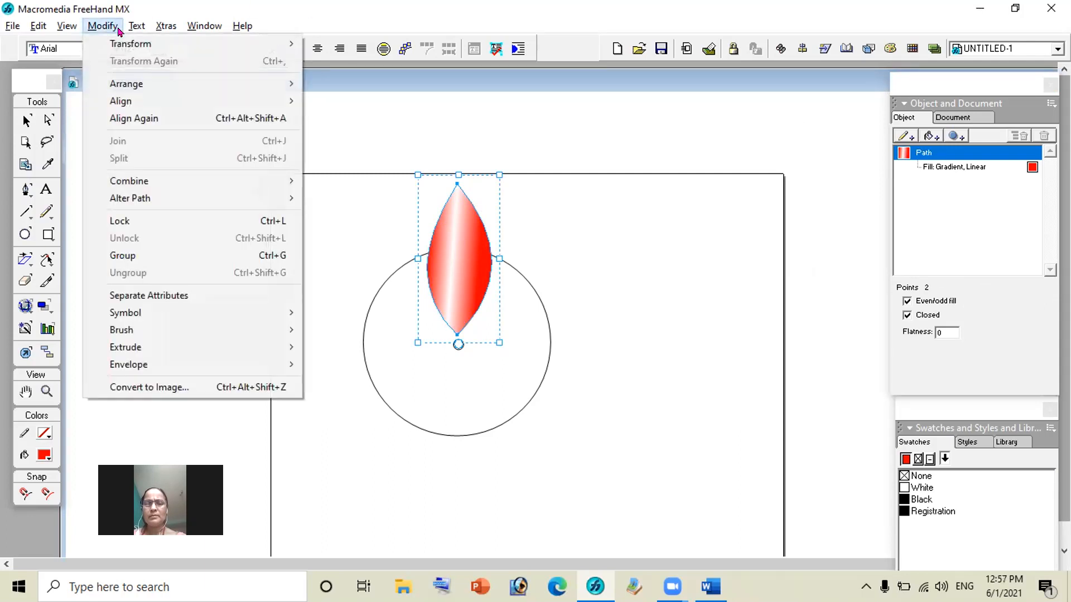
mouse_move(118, 44)
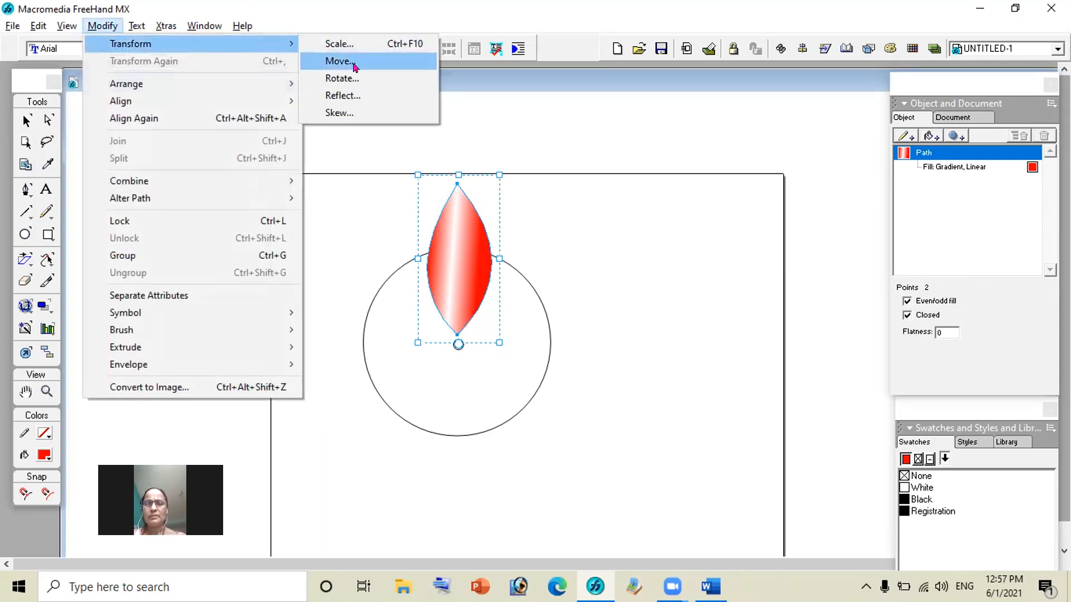
left_click(392, 65)
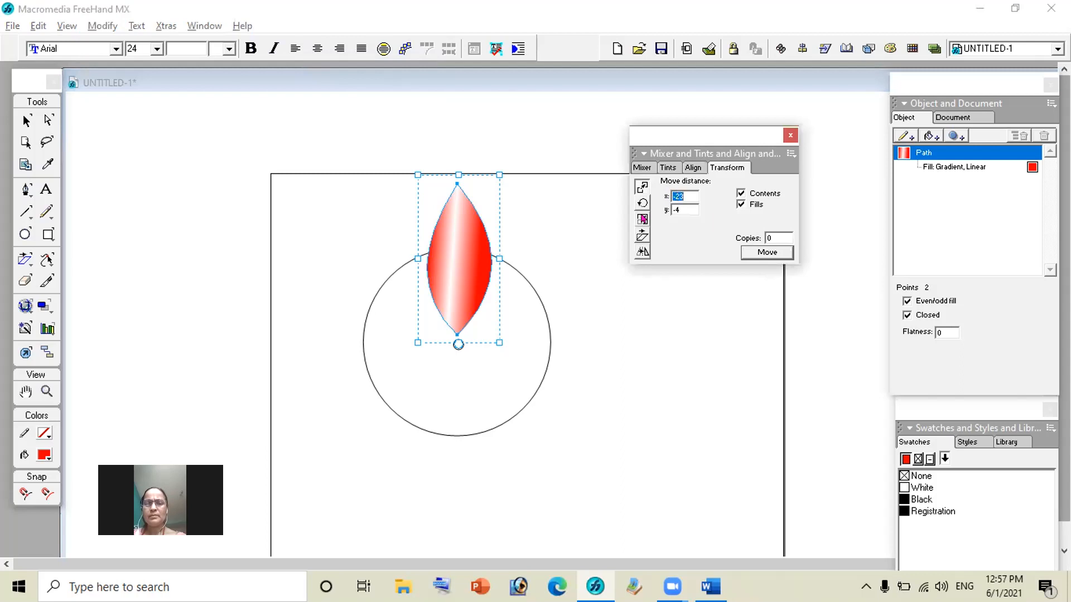
left_click(643, 203)
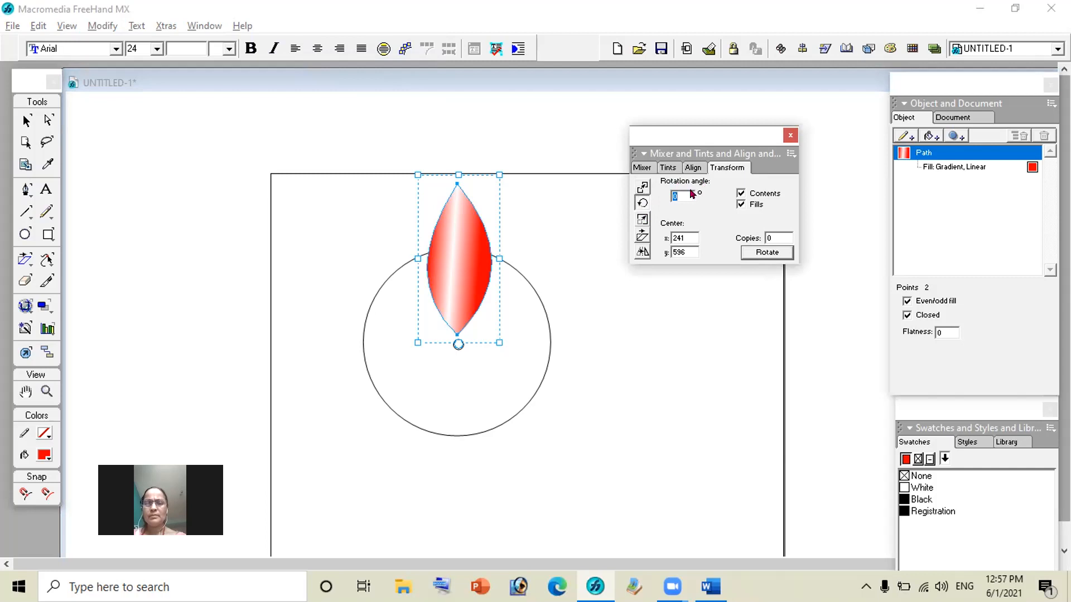
type("15")
left_click(776, 238)
left_click_drag(774, 238, 751, 230)
type("40")
left_click(777, 253)
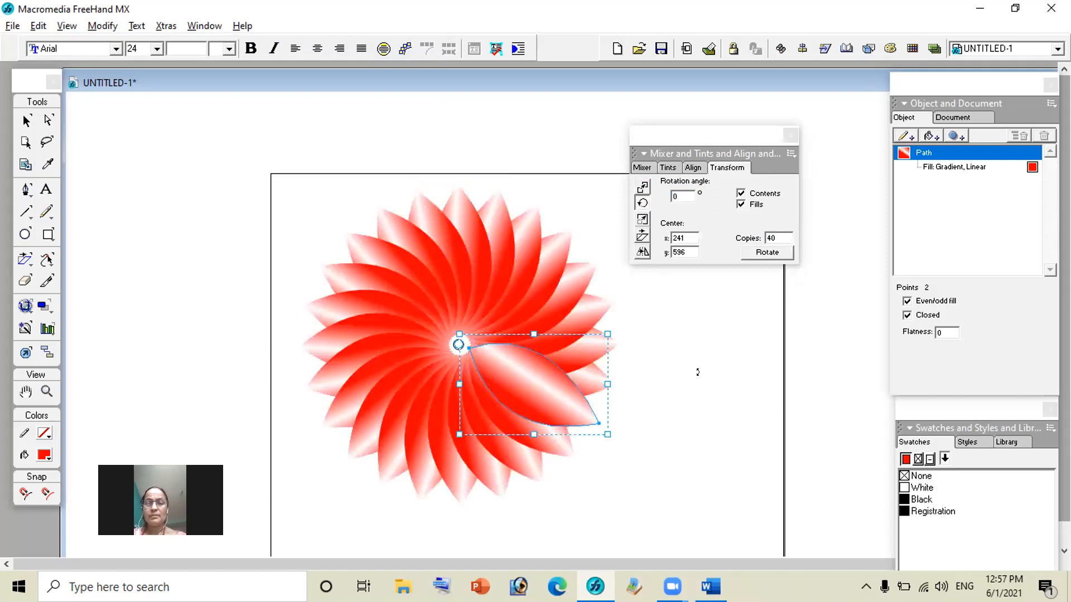
- Try moving the topmost petal copy out of the flower towards the page's right edge, and undo the move
left_click(26, 120)
left_click(244, 181)
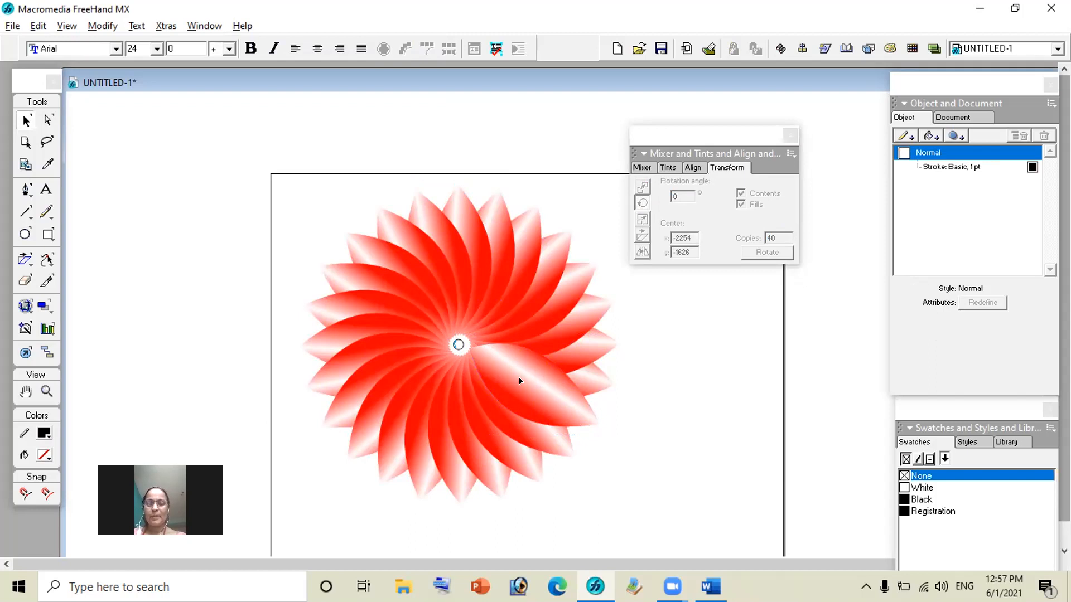
left_click(548, 369)
left_click_drag(548, 369, 692, 367)
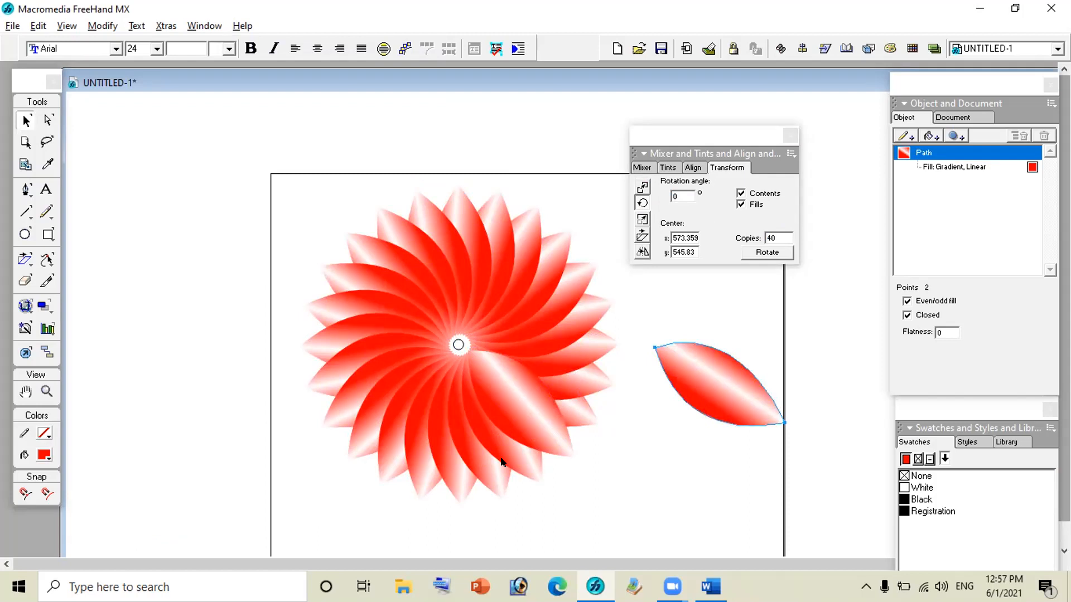
key("ctrl+z")
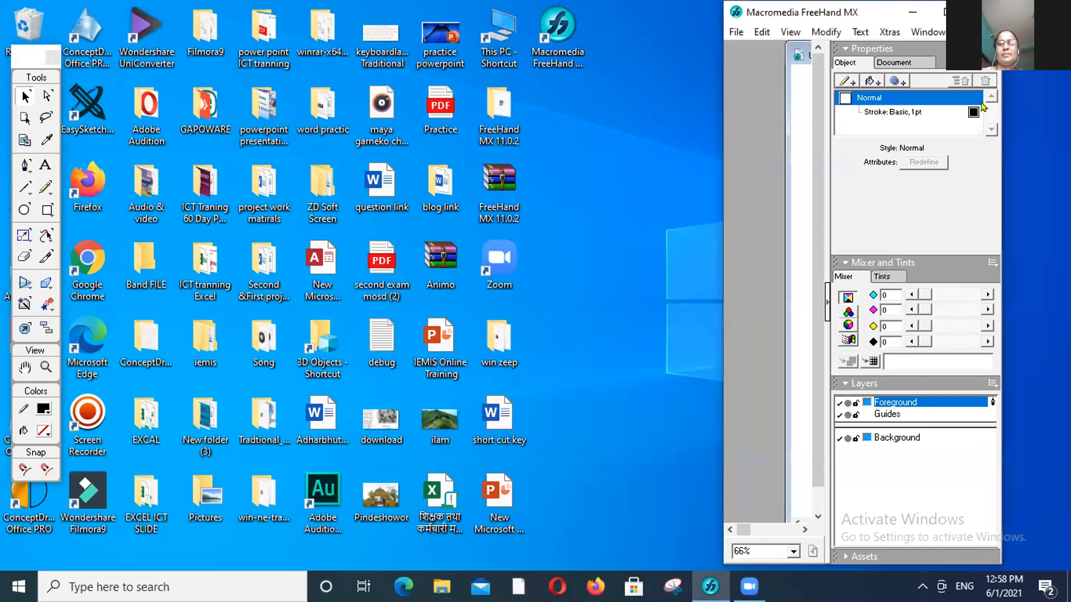
- Maximize the other FreeHand window and delete all the stray lines from its page
left_click(944, 11)
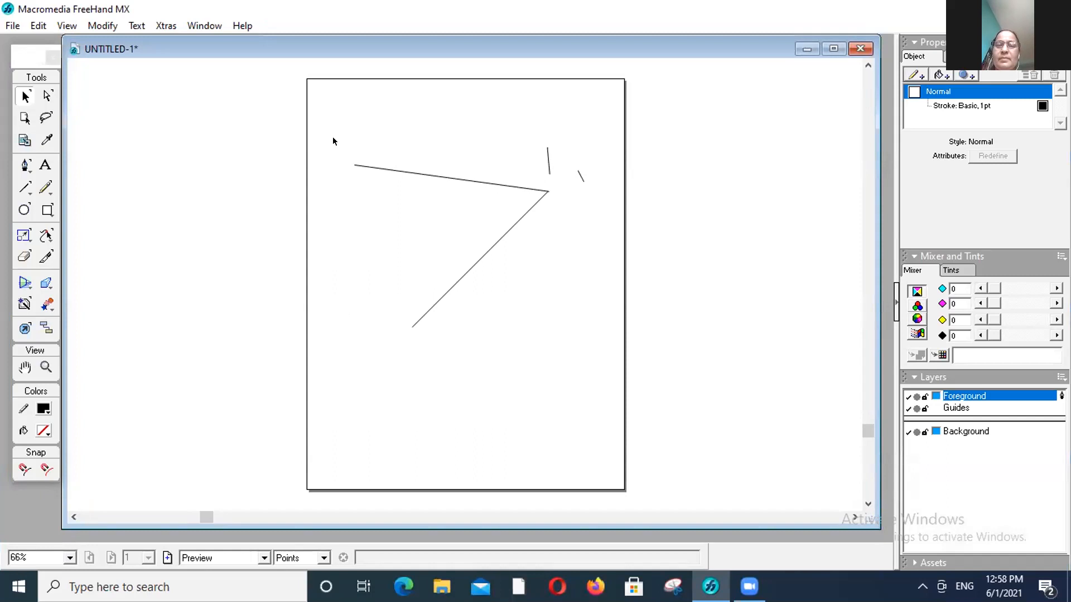
left_click(408, 173)
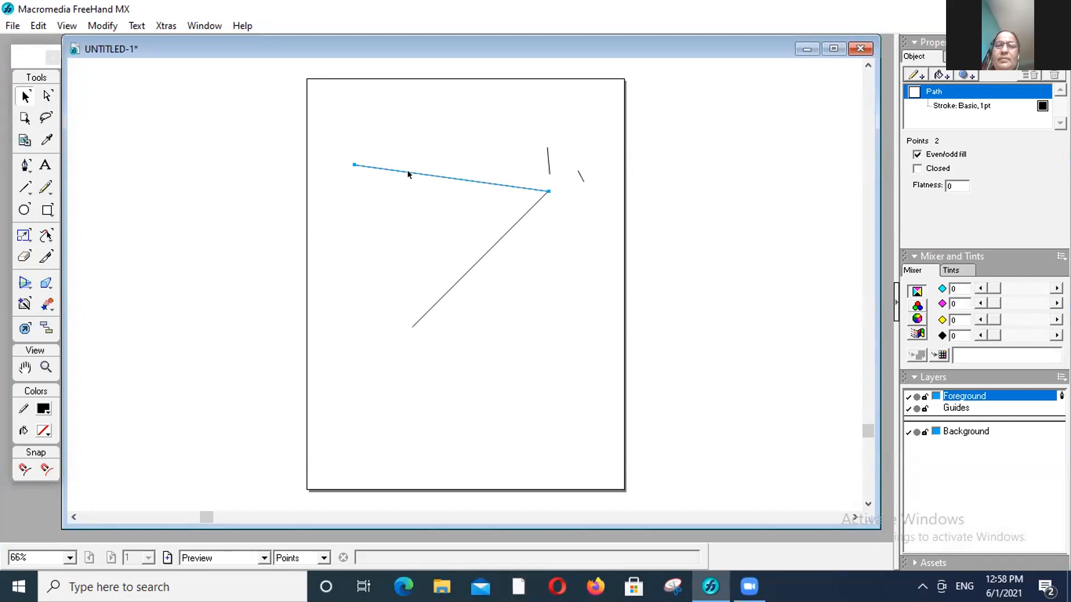
key("ctrl+a")
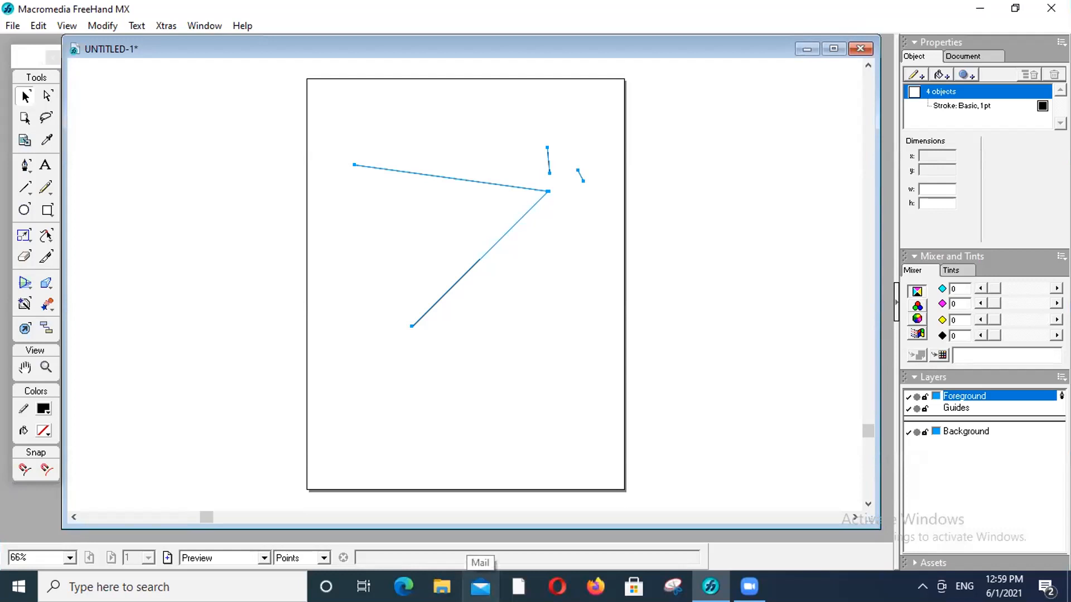
key("Delete")
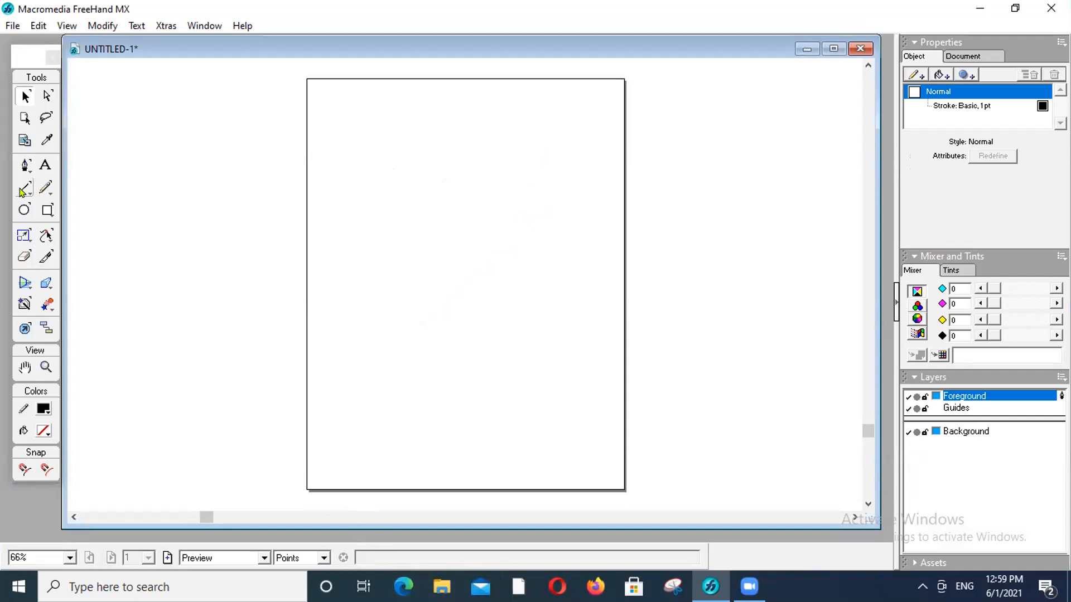
- Draw a circle about 270 wide, a small circle about 27 wide near its centre, and a flat ellipse about 43 wide crossing its right side
left_click(24, 210)
left_click_drag(450, 216, 568, 355)
left_click_drag(519, 281, 529, 288)
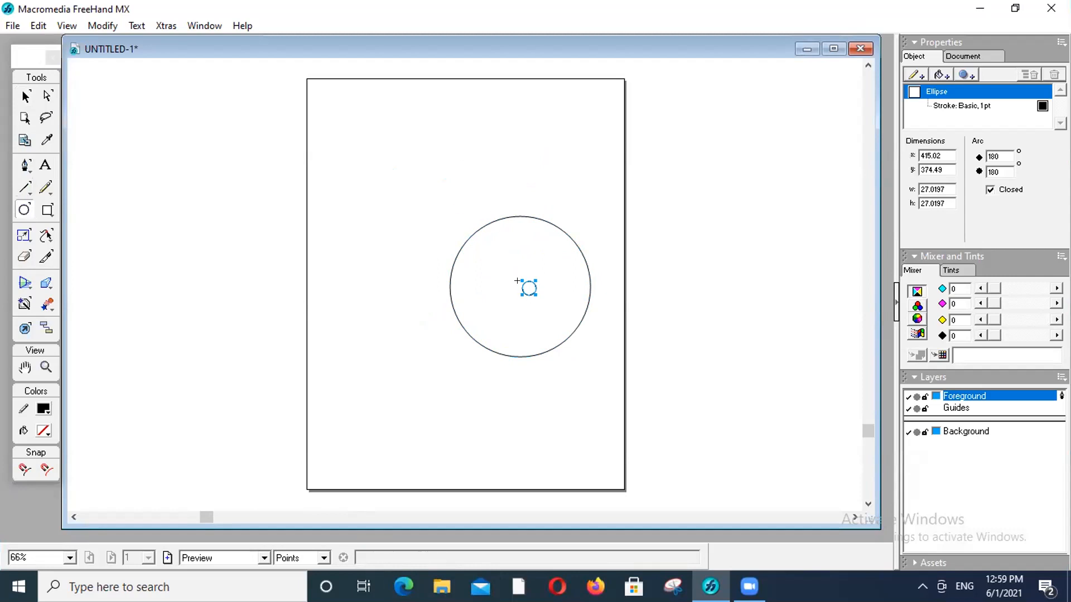
left_click_drag(522, 283, 525, 286)
left_click_drag(580, 255, 606, 257)
- Move the large circle to the upper-left part of the page and pull the tiny dot out of the small circle
left_click(24, 96)
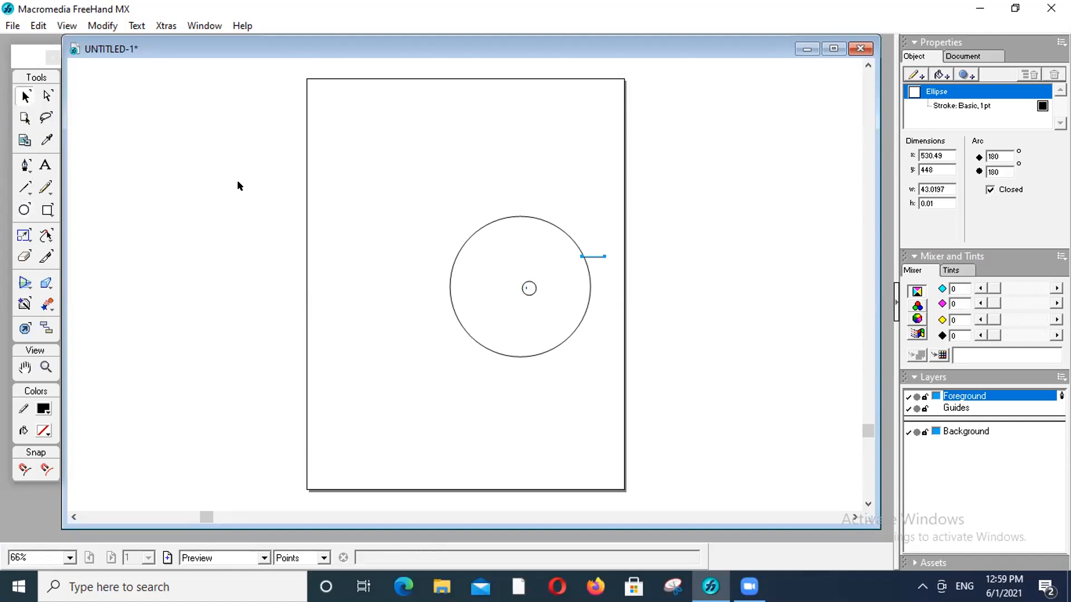
left_click(492, 221)
left_click_drag(491, 221, 369, 120)
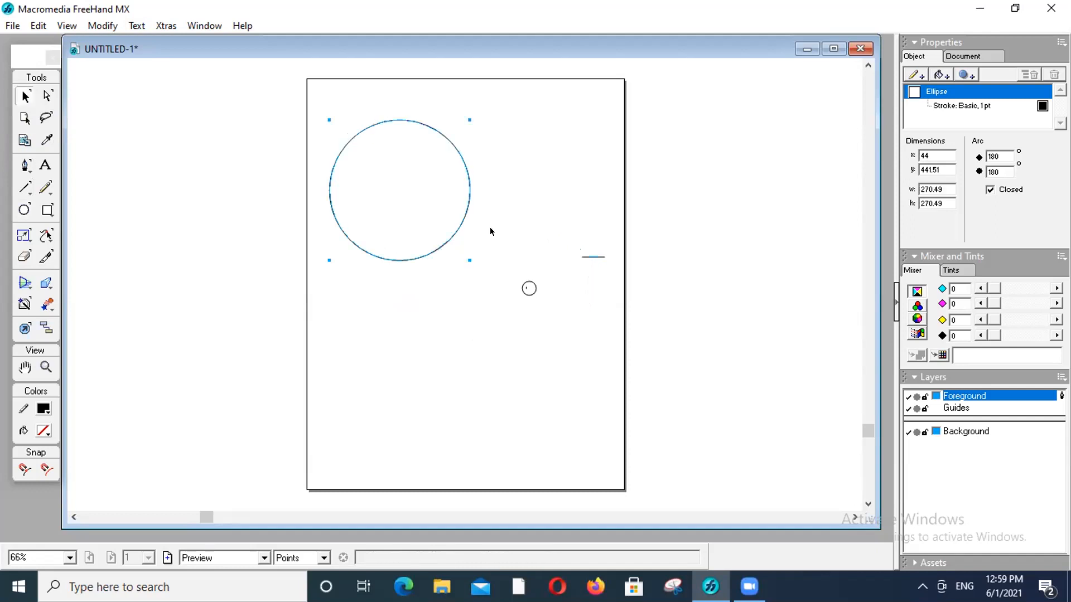
left_click_drag(528, 288, 504, 281)
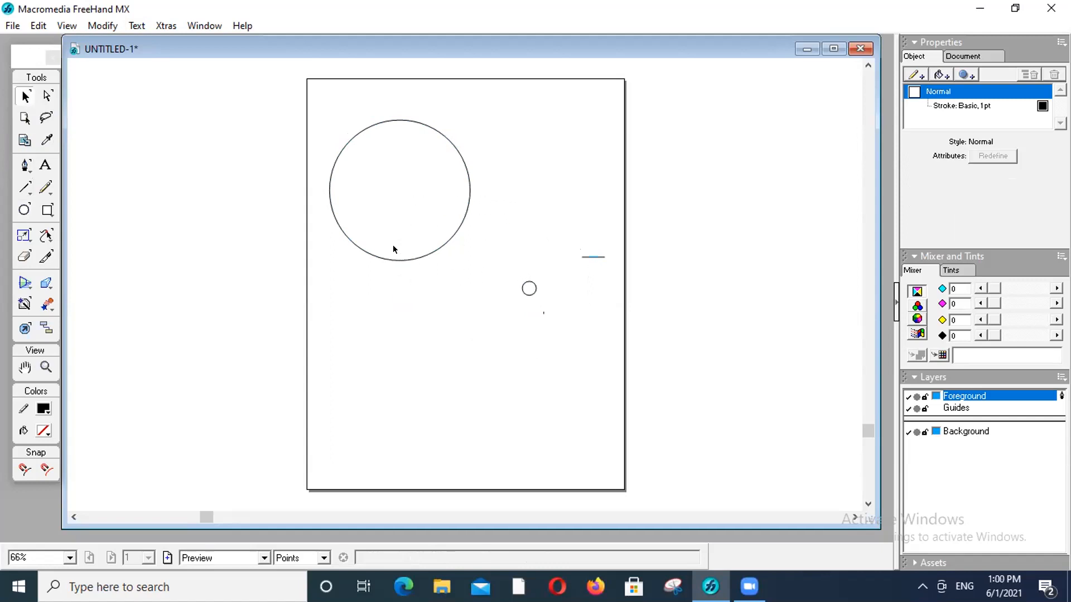
- Show the large circle's transform handles and rotate it slightly about its centre
left_click(413, 120)
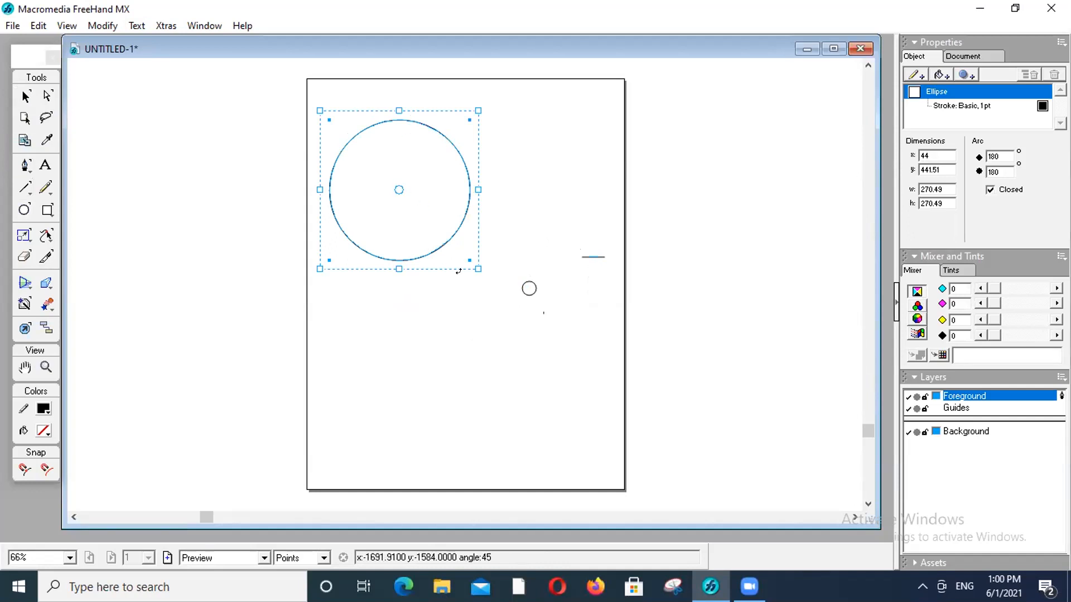
left_click(438, 259)
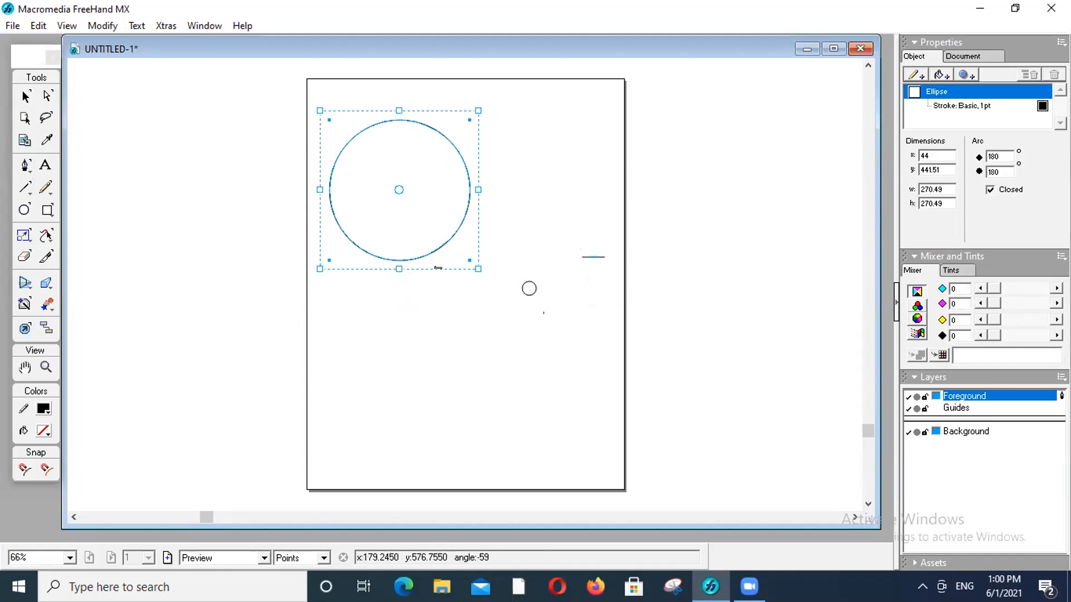
left_click(522, 292)
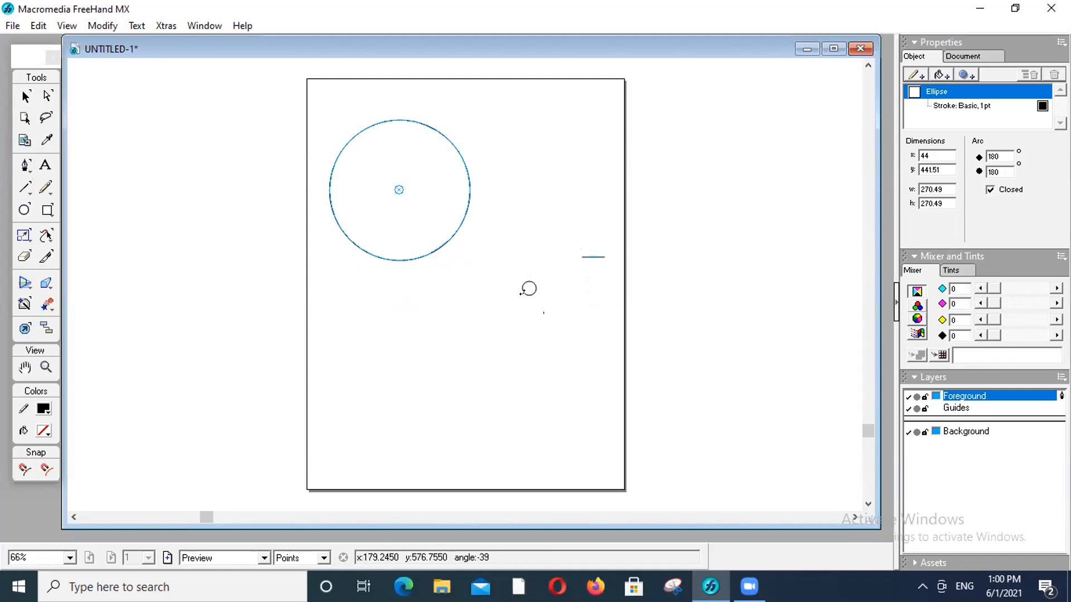
left_click(522, 285)
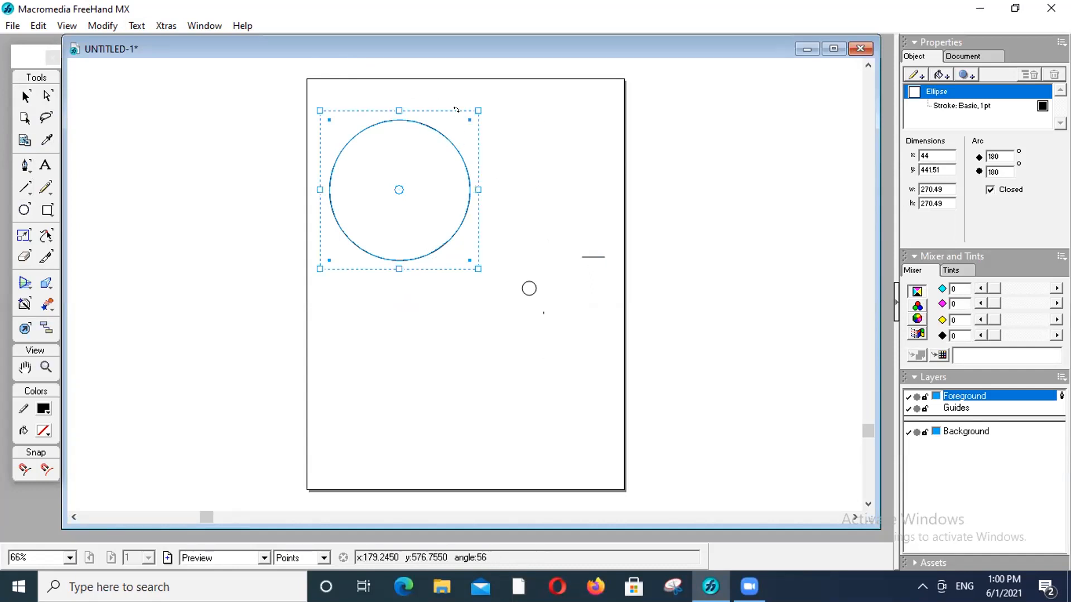
left_click_drag(574, 143, 578, 158)
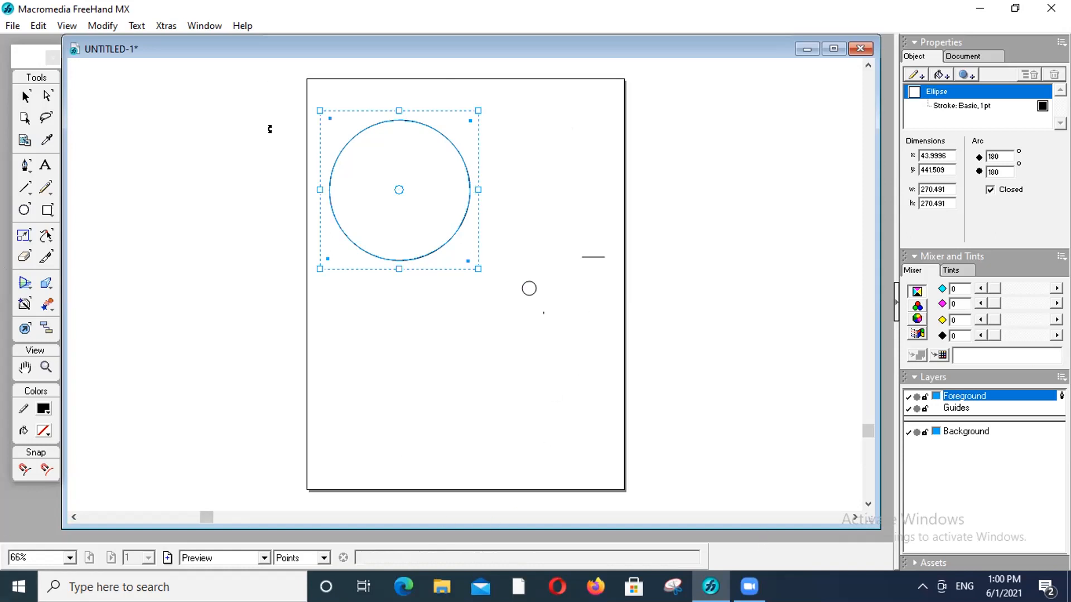
- Move the small circle from the page's right side to the centre of the large circle
left_click(397, 186)
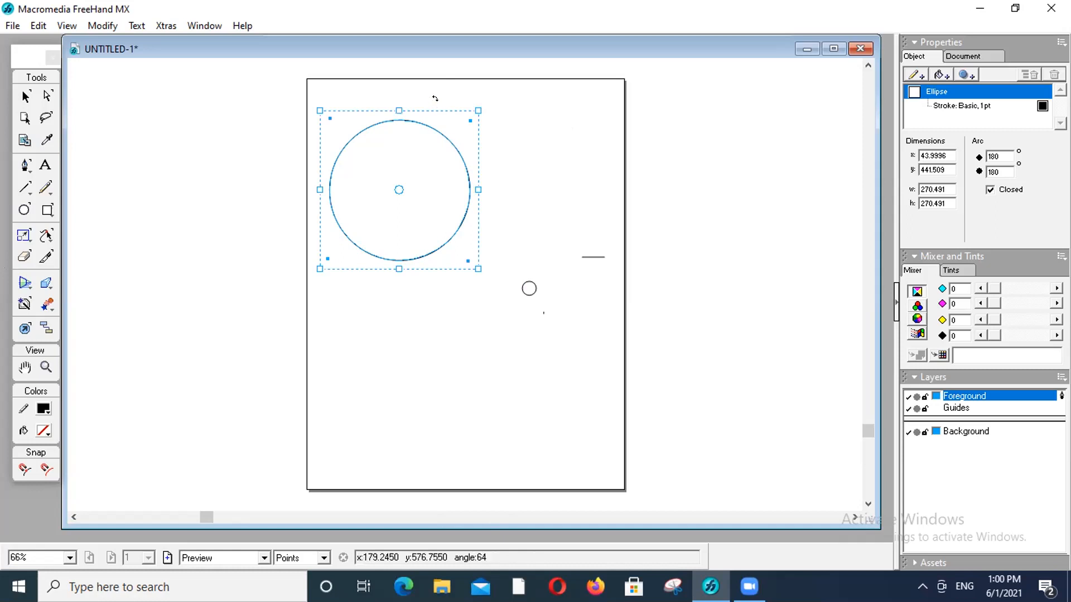
left_click(24, 95)
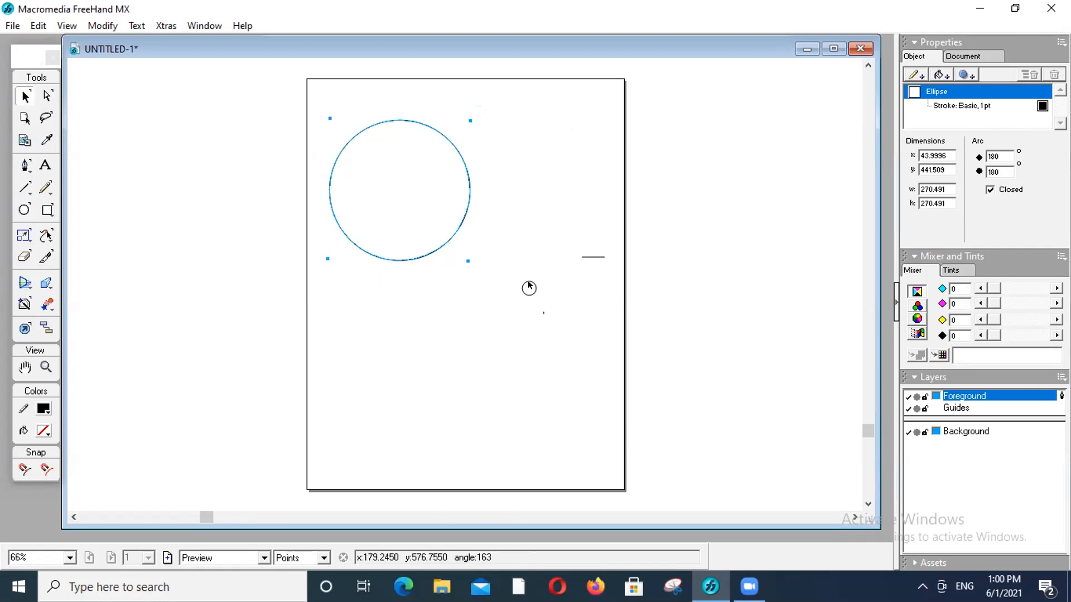
left_click_drag(529, 288, 395, 179)
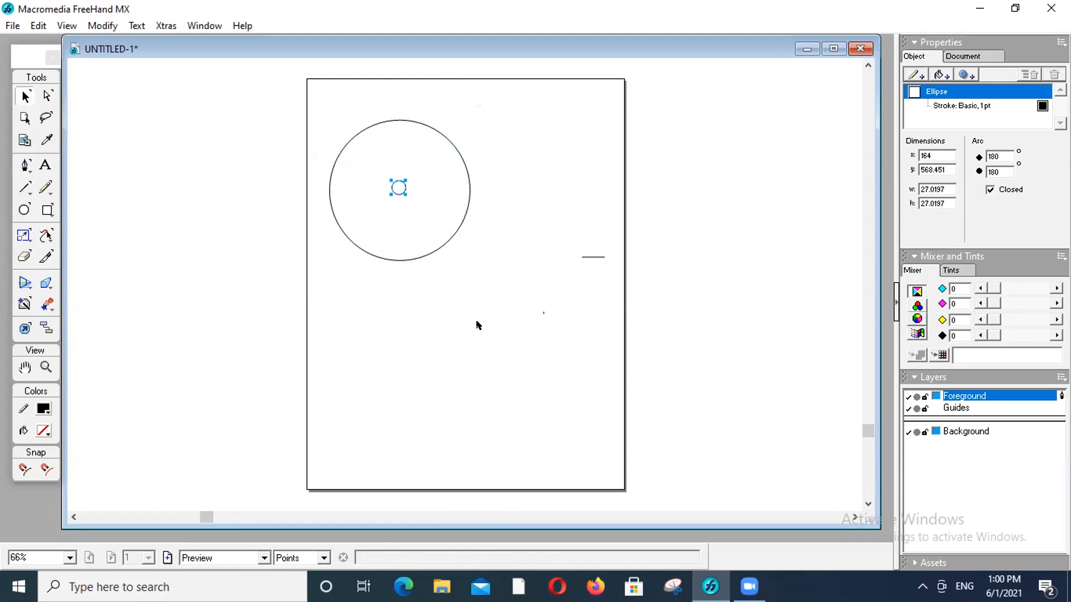
left_click(445, 295)
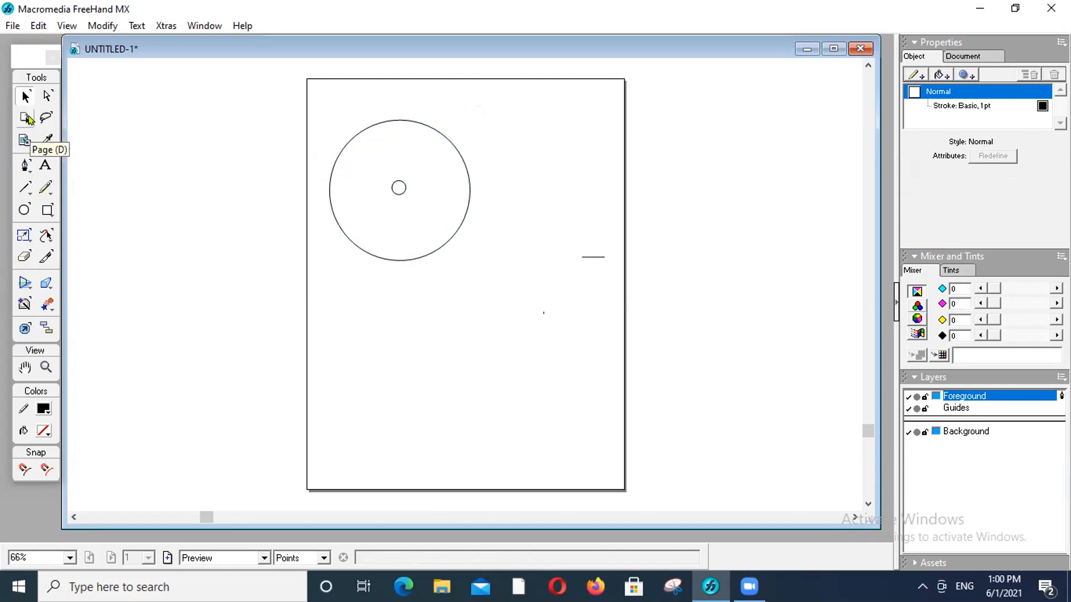
left_click(25, 165)
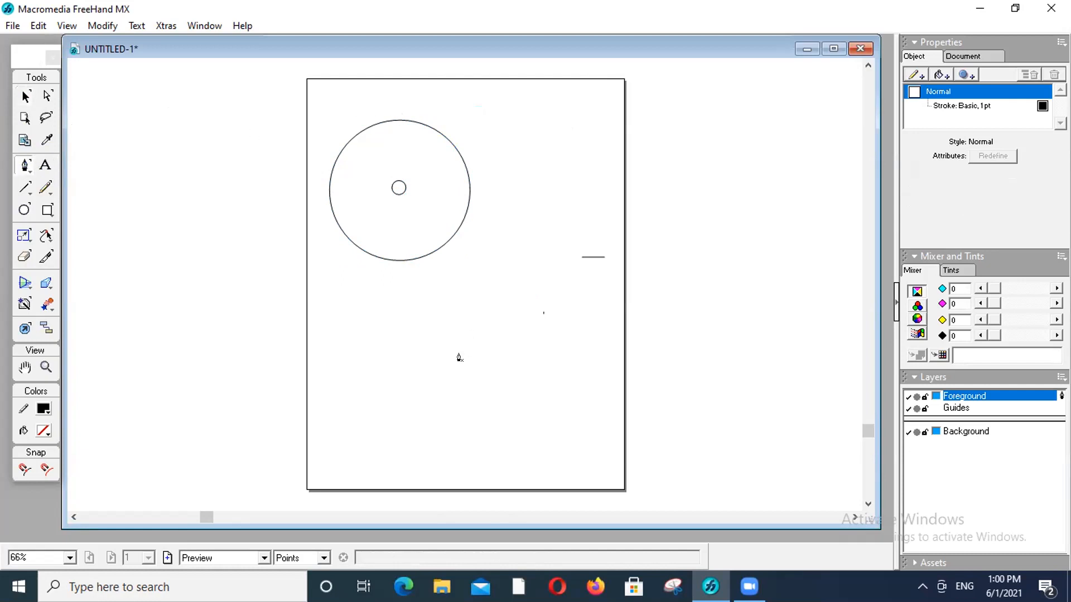
left_click(412, 307)
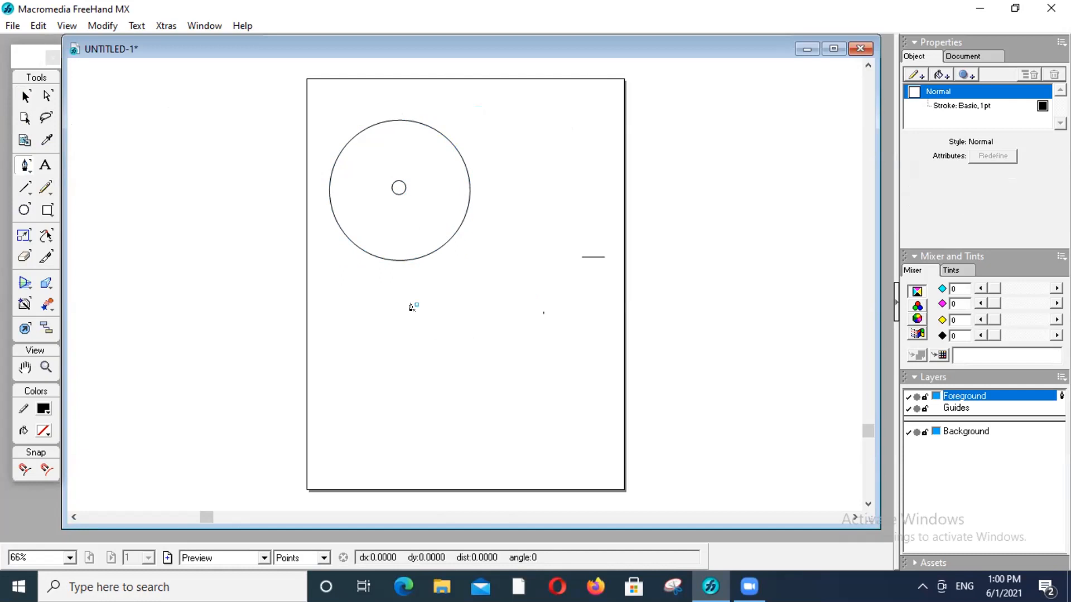
left_click_drag(412, 307, 409, 332)
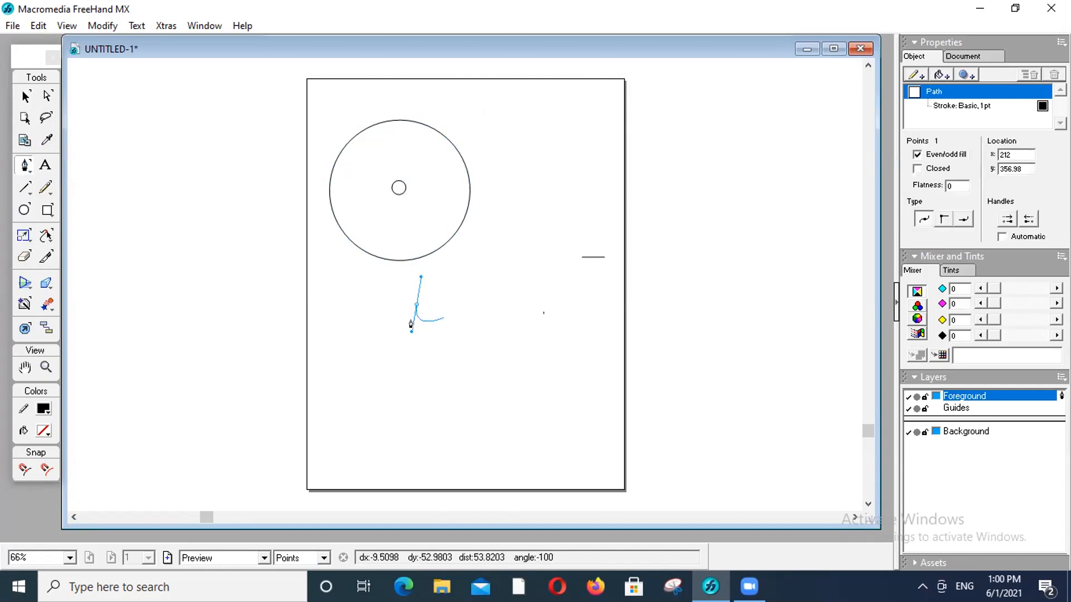
key("ctrl+z")
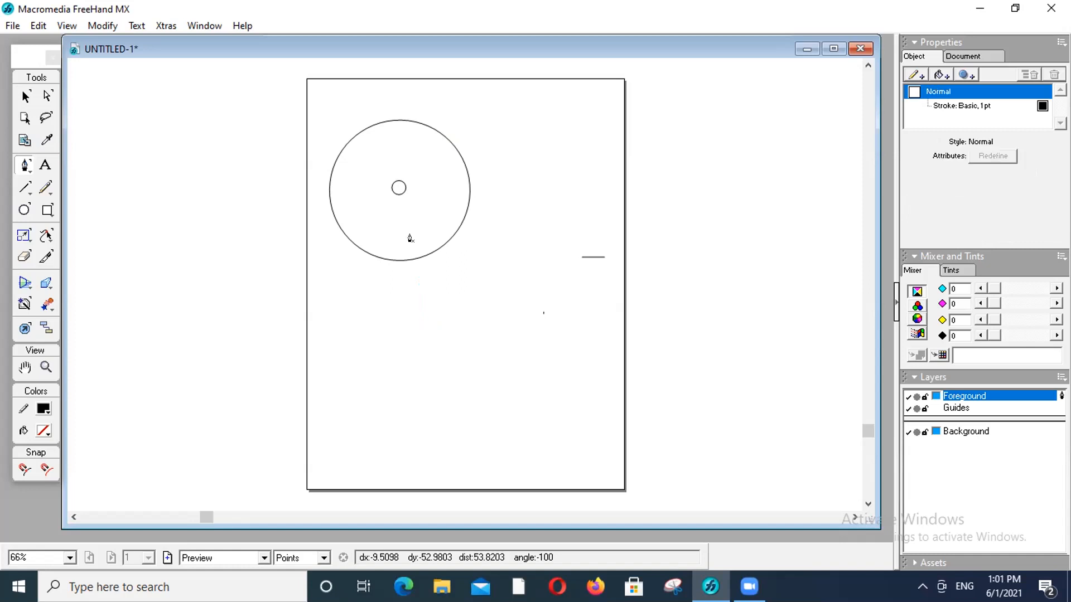
left_click_drag(437, 305, 444, 345)
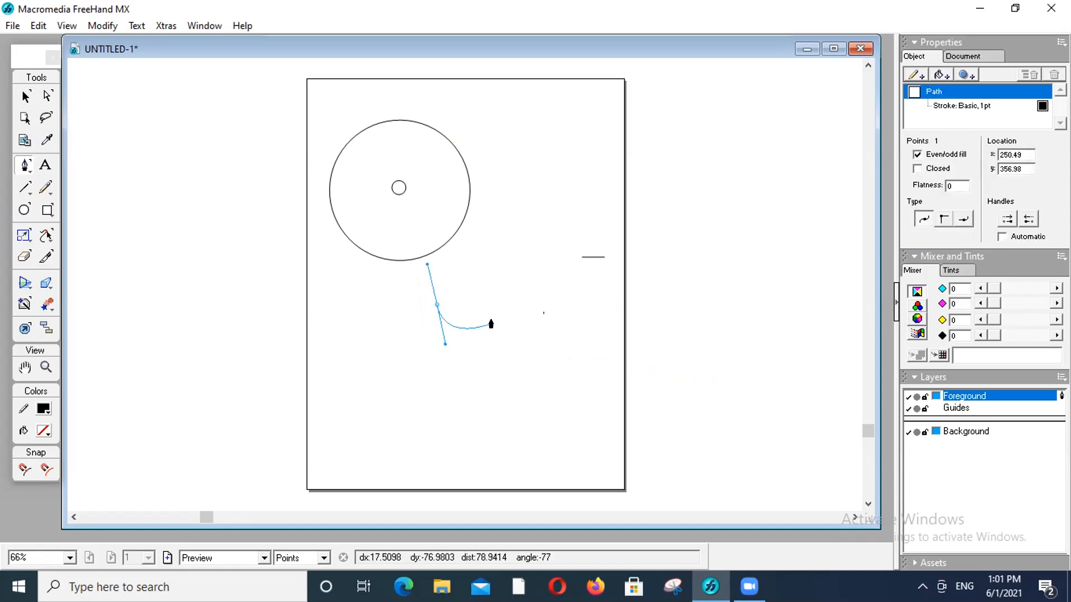
key("Delete")
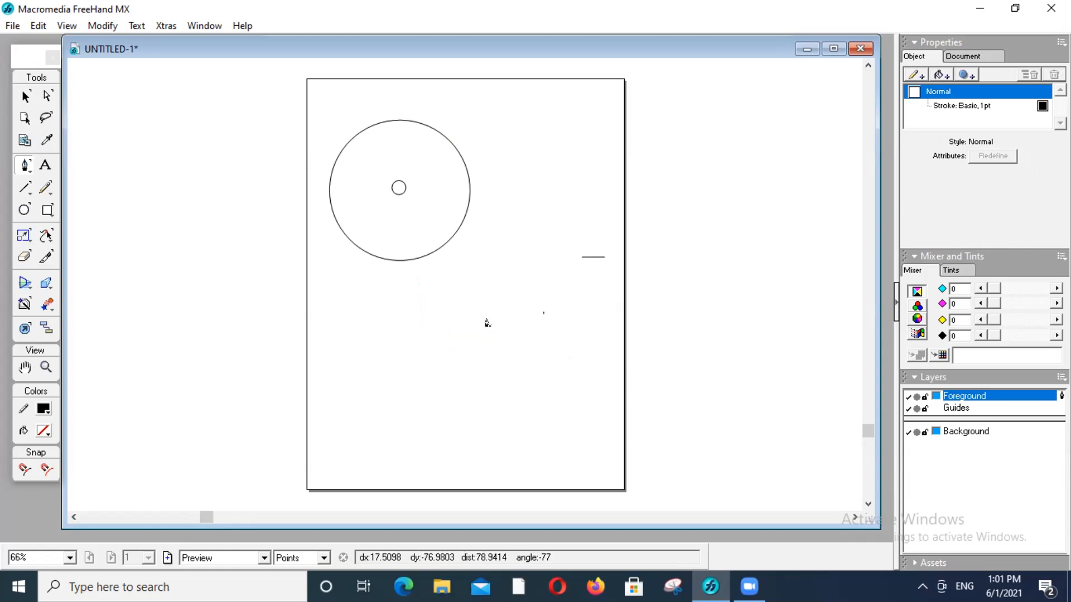
- Draw a short, nearly vertical closed two-point path below the circles and bow both sides outward into a petal, shifting it slightly right
left_click(457, 367)
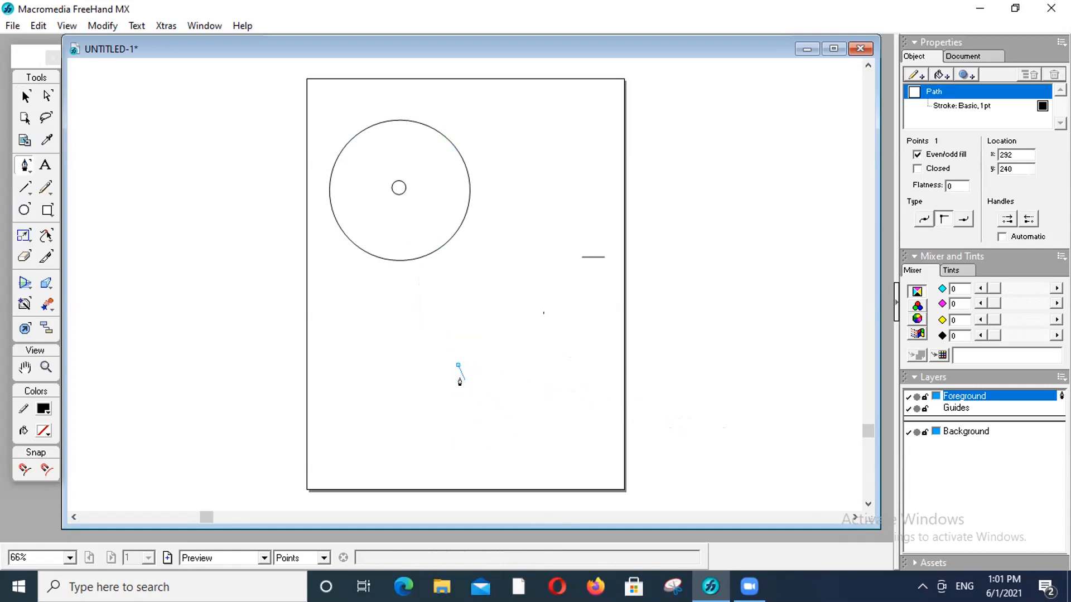
left_click(462, 413)
left_click(457, 367)
left_click(48, 97)
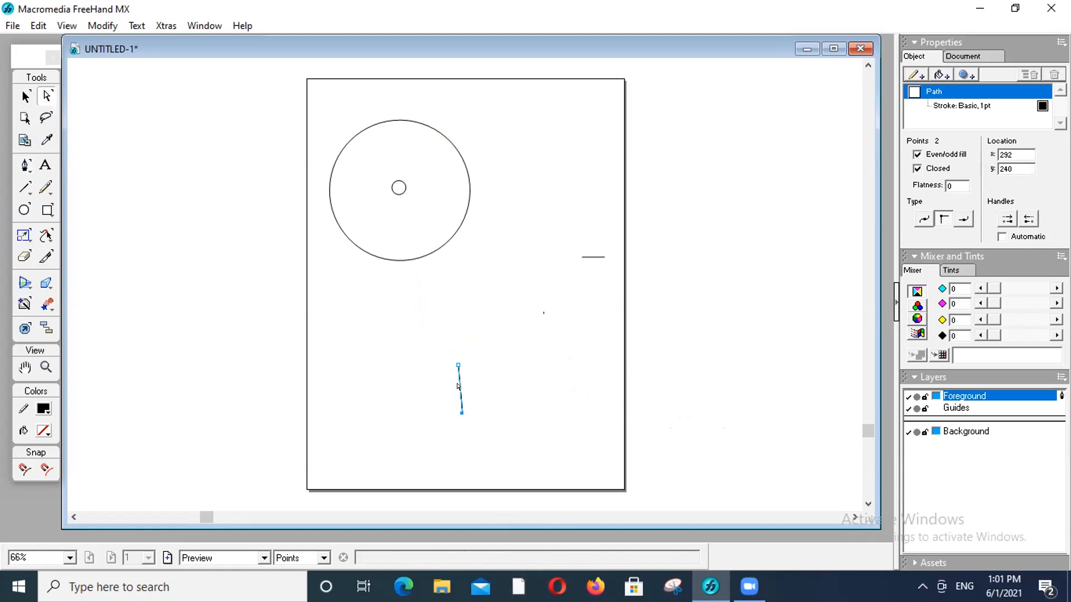
mouse_move(457, 384)
left_mouse_down()
mouse_move(444, 382)
mouse_move(445, 393)
left_mouse_up()
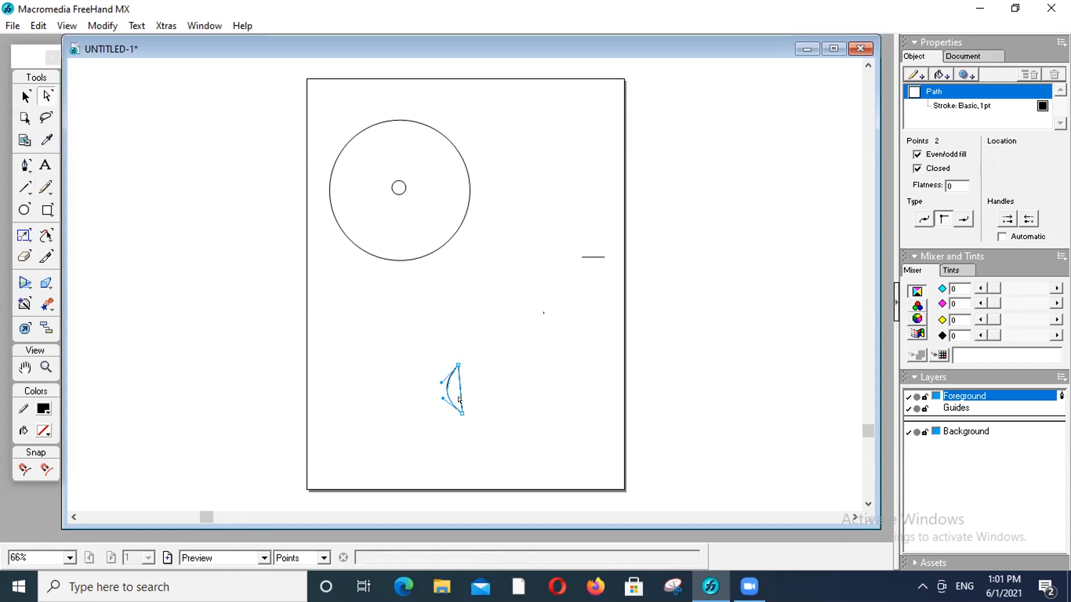
left_click(367, 350)
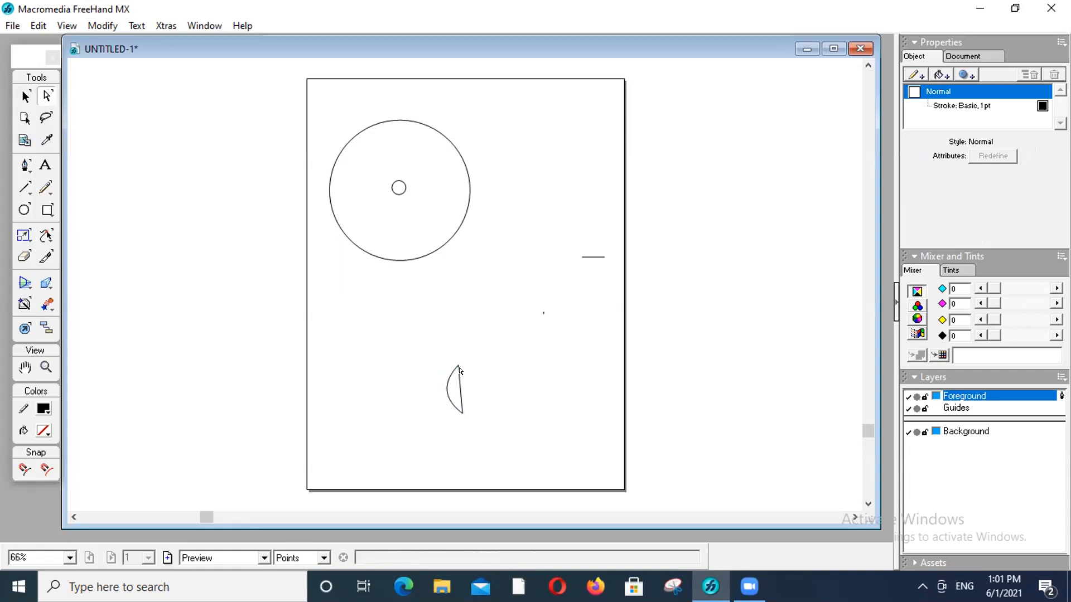
left_click_drag(458, 384, 471, 383)
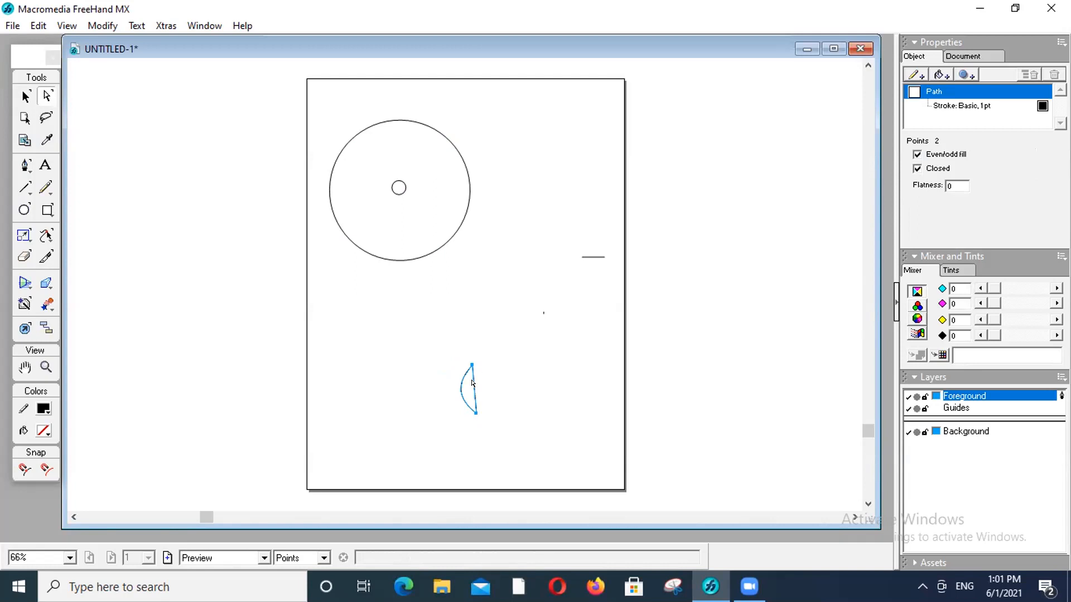
mouse_move(470, 386)
left_mouse_down()
mouse_move(497, 394)
mouse_move(482, 385)
left_mouse_up()
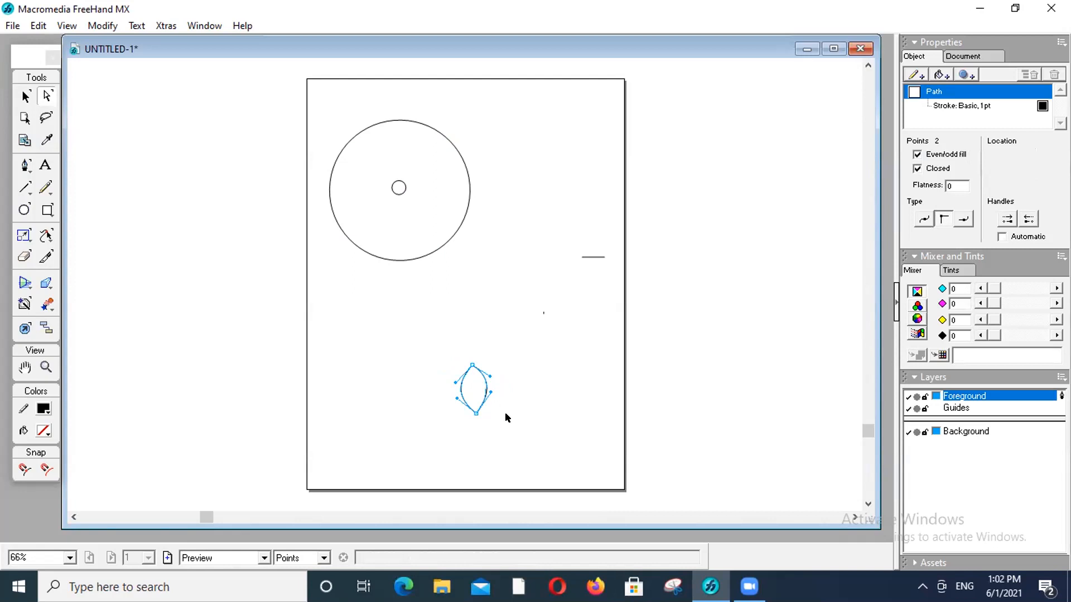
- Enlarge the petal up and to the right to about 2.2 times its size, then deselect it
left_click(507, 417)
double_click(486, 392)
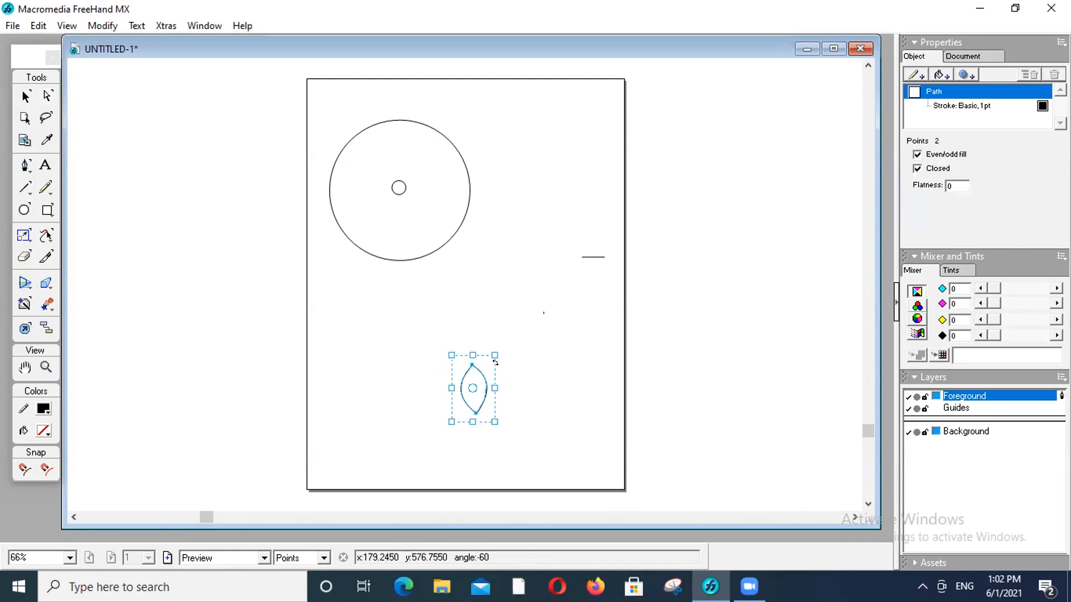
mouse_move(485, 354)
left_mouse_down()
mouse_move(485, 318)
mouse_move(484, 343)
mouse_move(495, 342)
mouse_move(521, 288)
mouse_move(524, 298)
left_mouse_up()
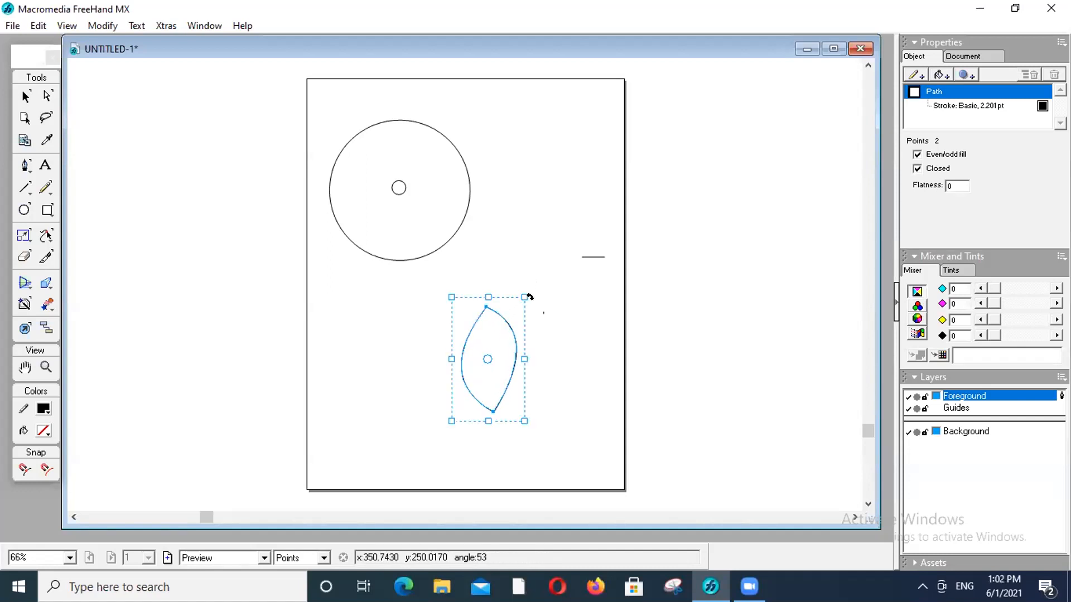
left_click(27, 97)
left_click(484, 372)
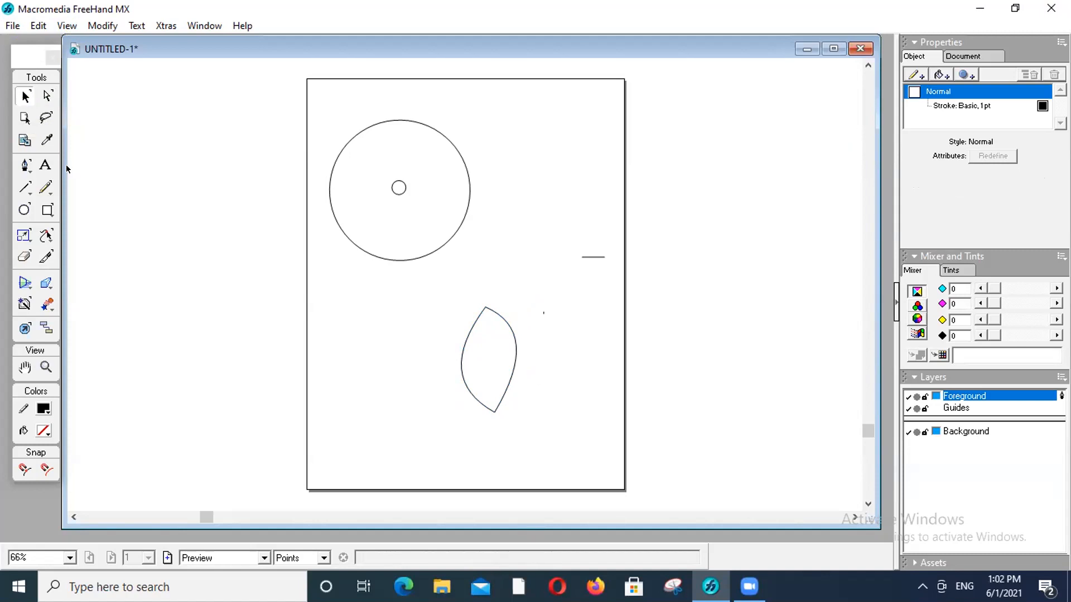
- Add a fill to the petal and set it to a linear gradient
left_click(457, 338)
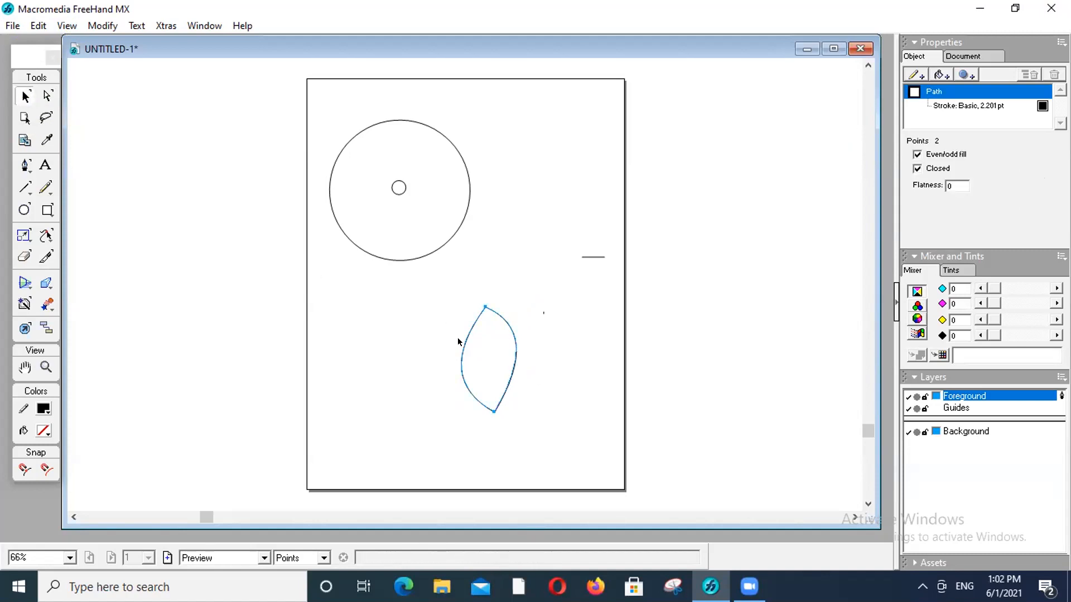
left_click(942, 77)
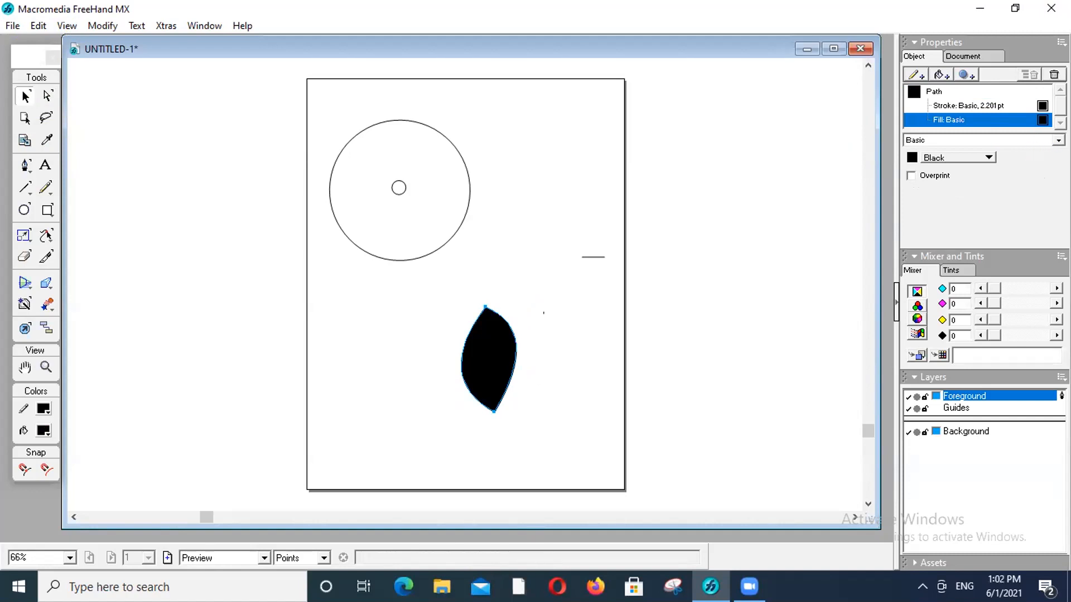
left_click(1058, 140)
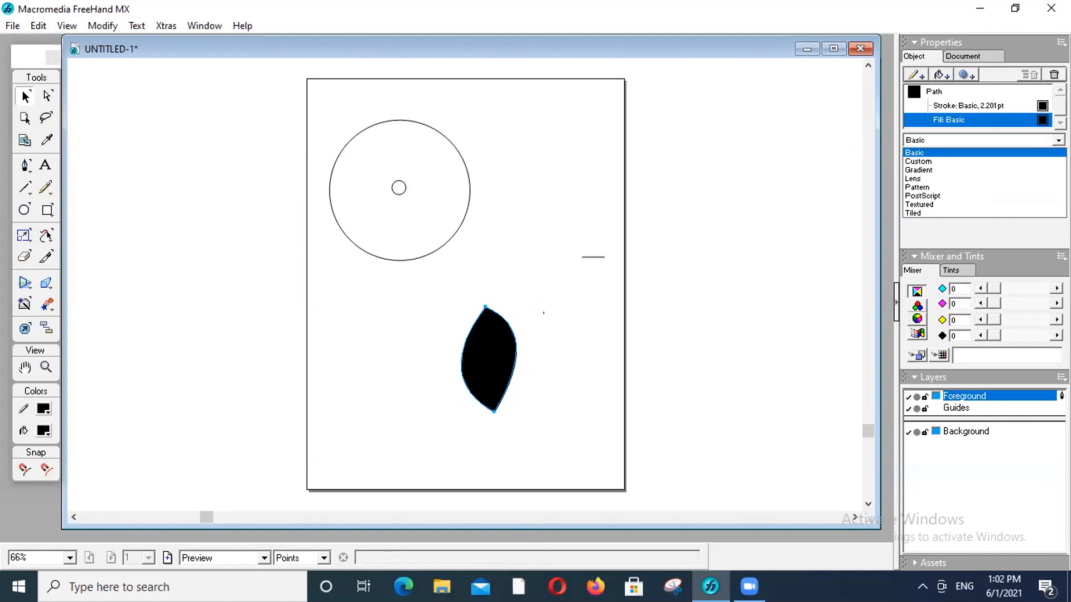
left_click(957, 169)
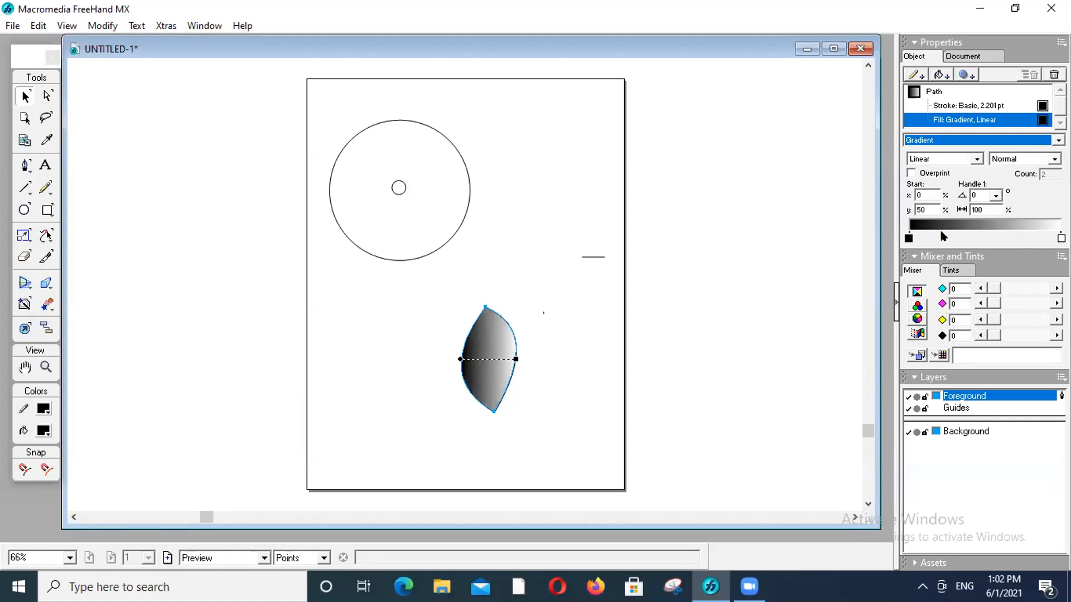
- Add a white stop near the middle of the petal's gradient and a black stop between it and the end
left_click(1007, 223)
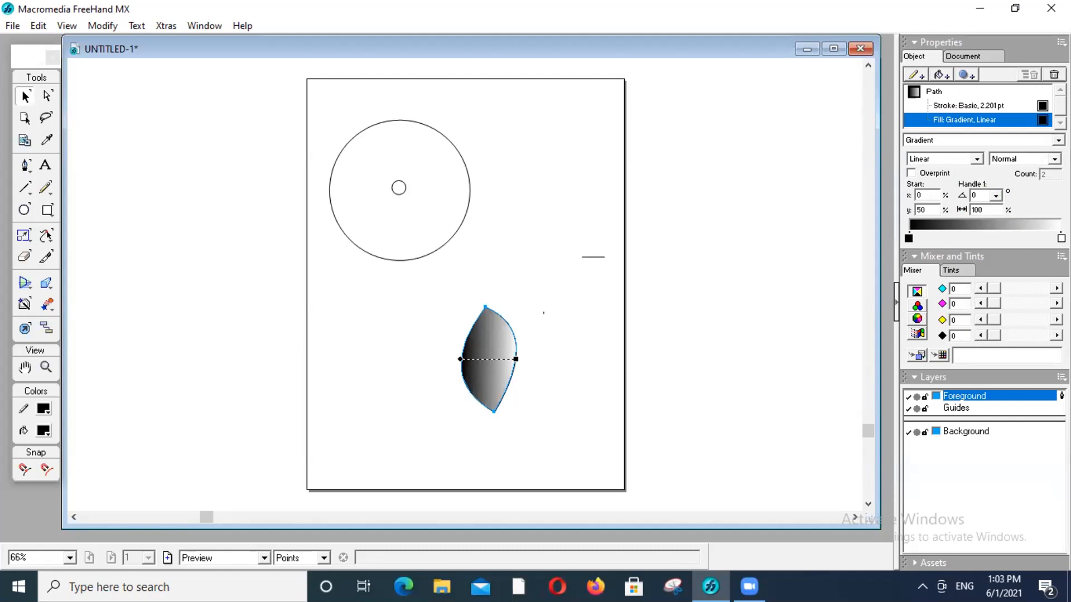
left_click(976, 234)
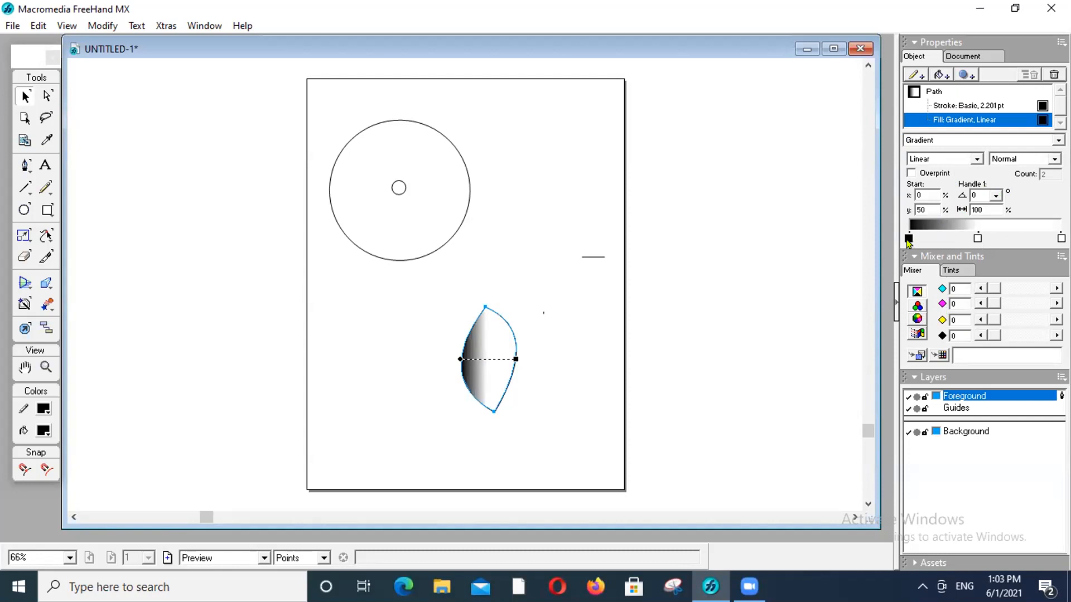
left_click_drag(910, 236, 1029, 236)
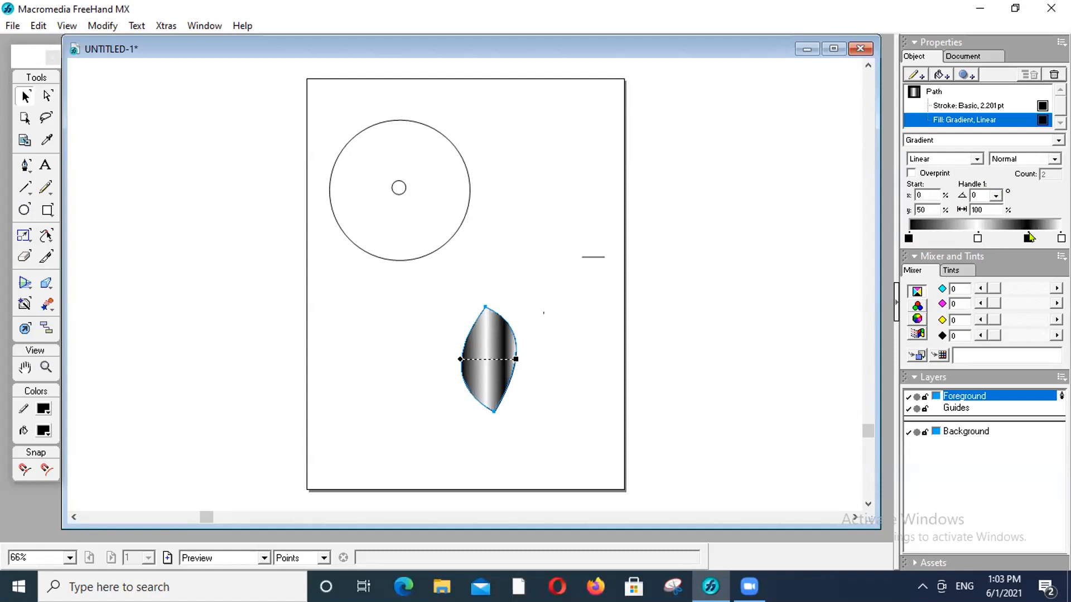
- Recolour the petal's gradient stops orange-red in the middle, golden at the end, pink at the start and pinkish red in place of the inner black
left_click(976, 238)
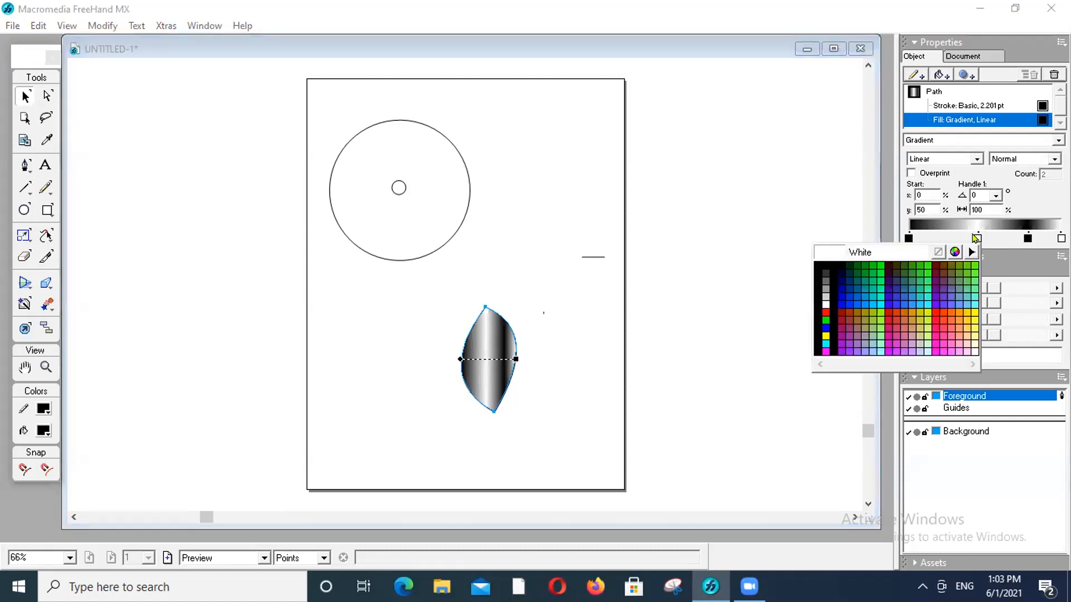
left_click(944, 312)
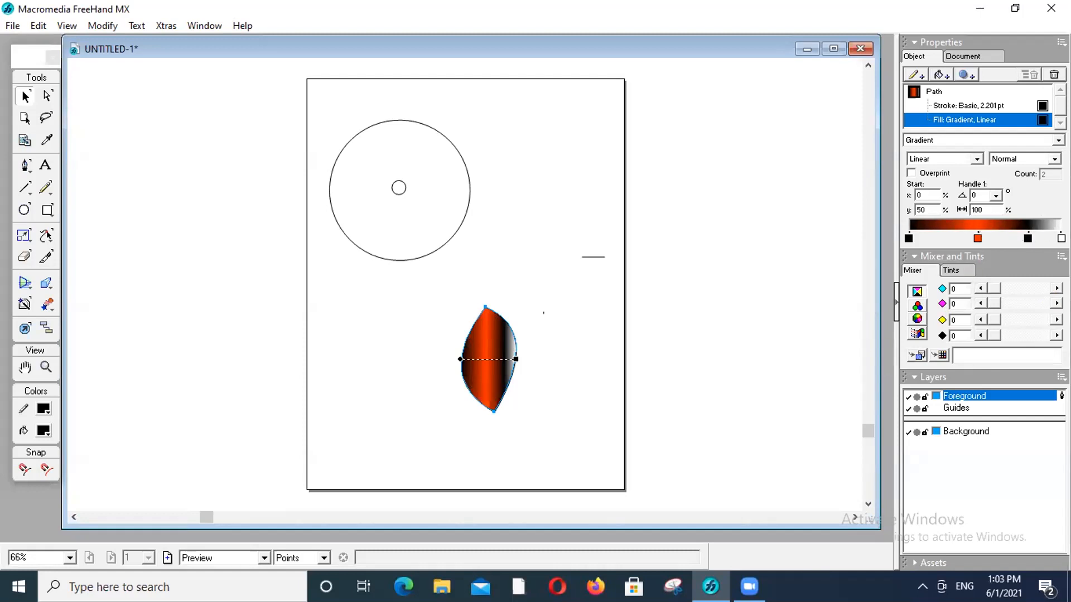
left_click(1062, 239)
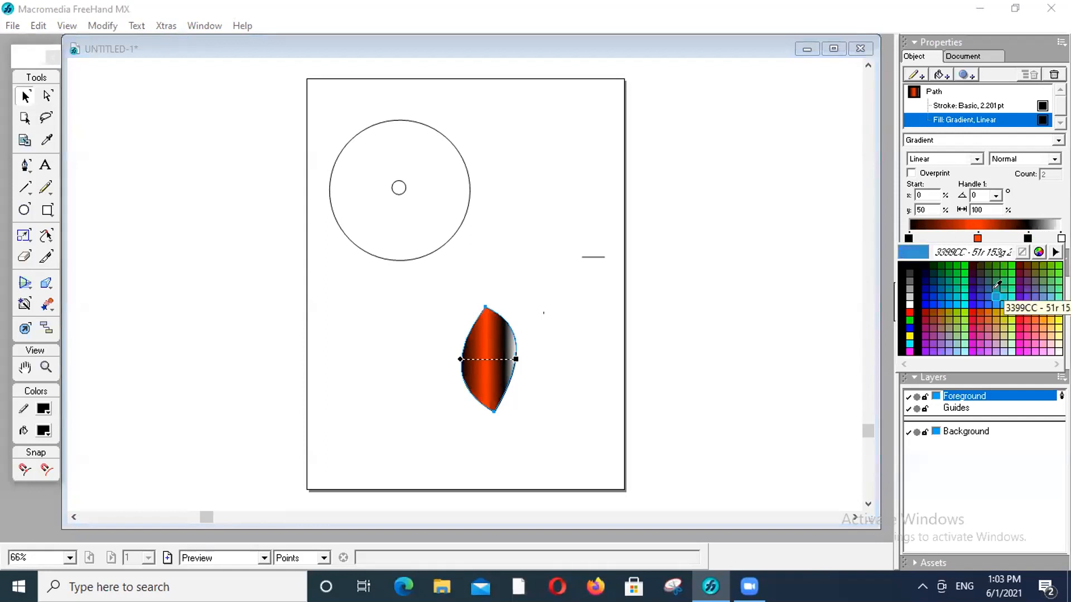
left_click(997, 321)
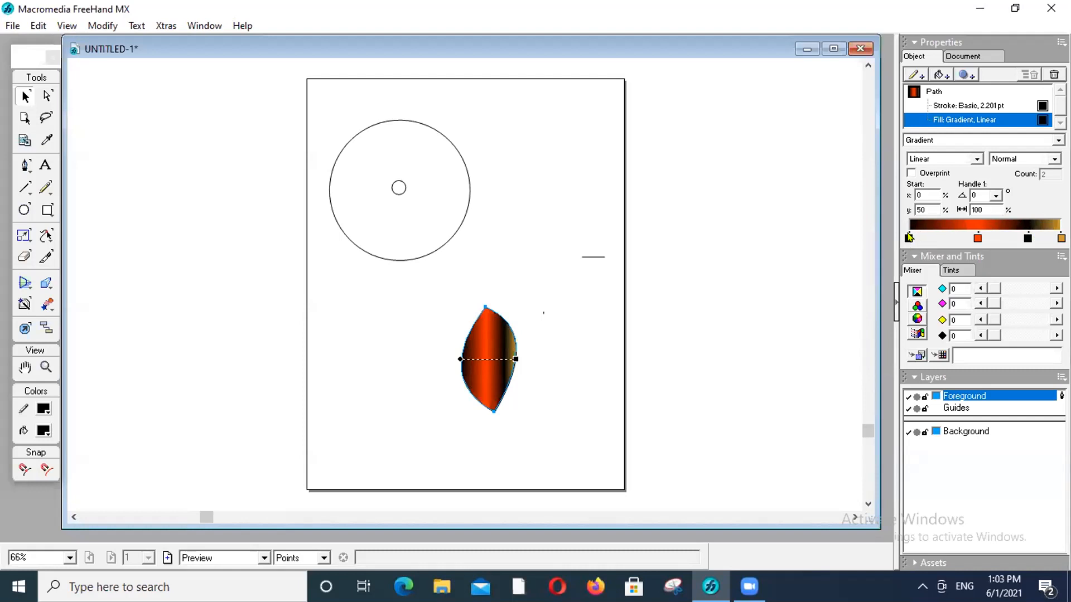
left_click(909, 237)
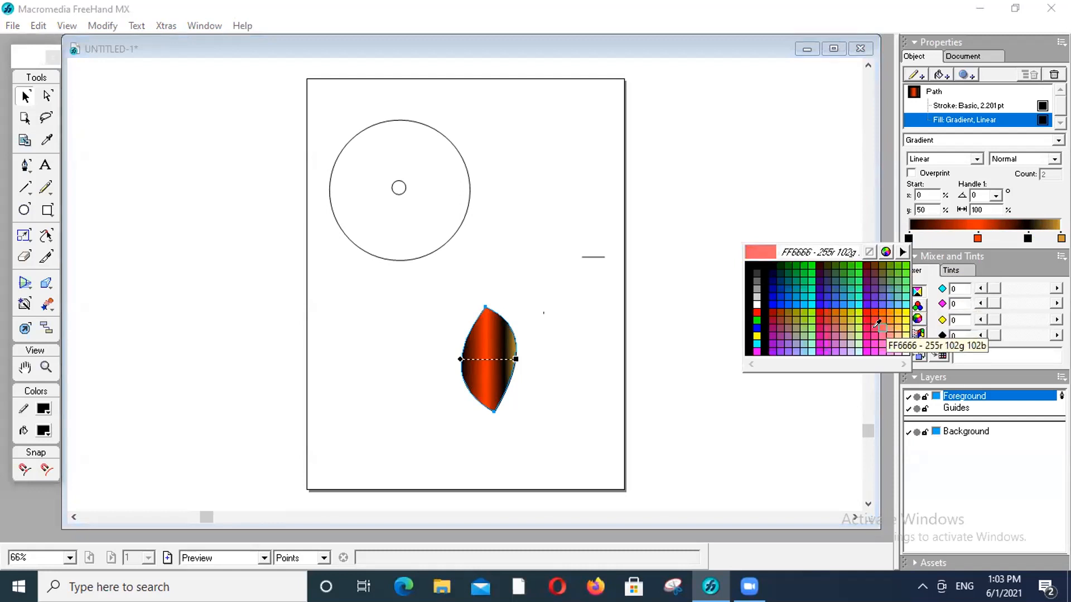
left_click(873, 332)
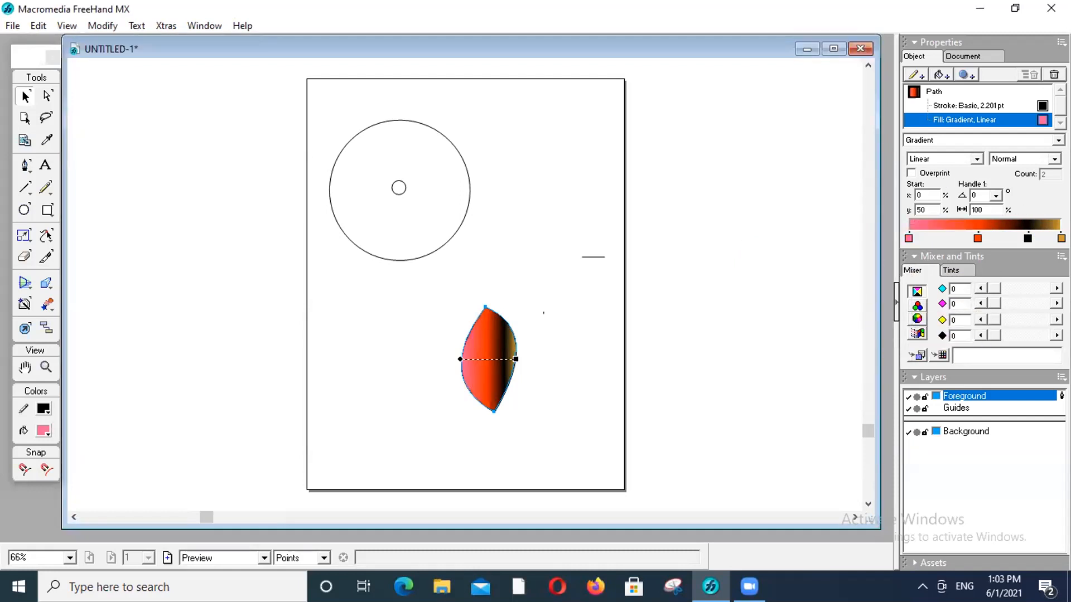
left_click(1027, 238)
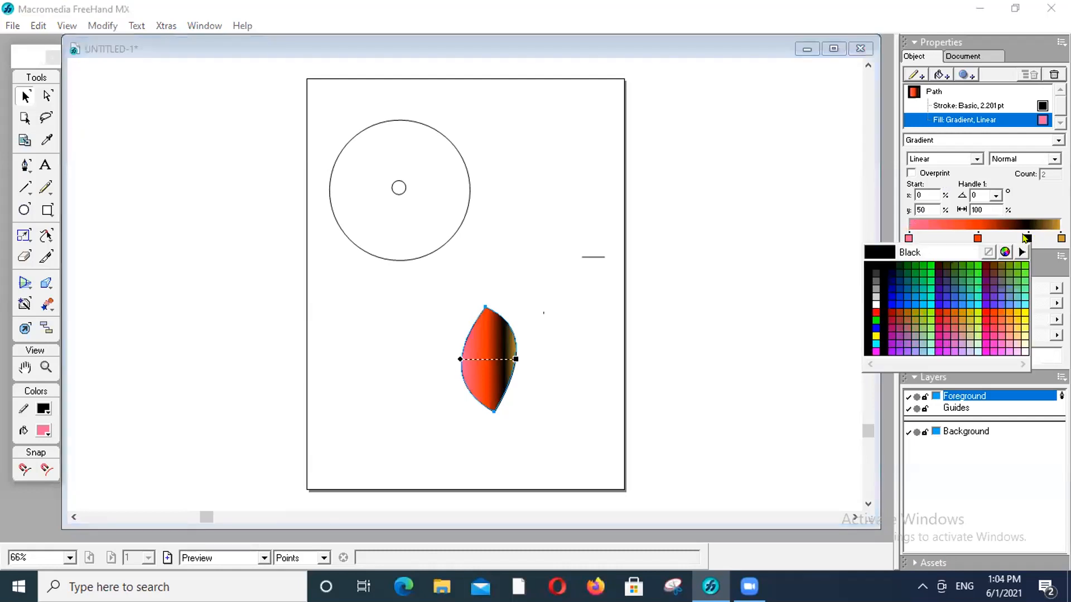
left_click(994, 321)
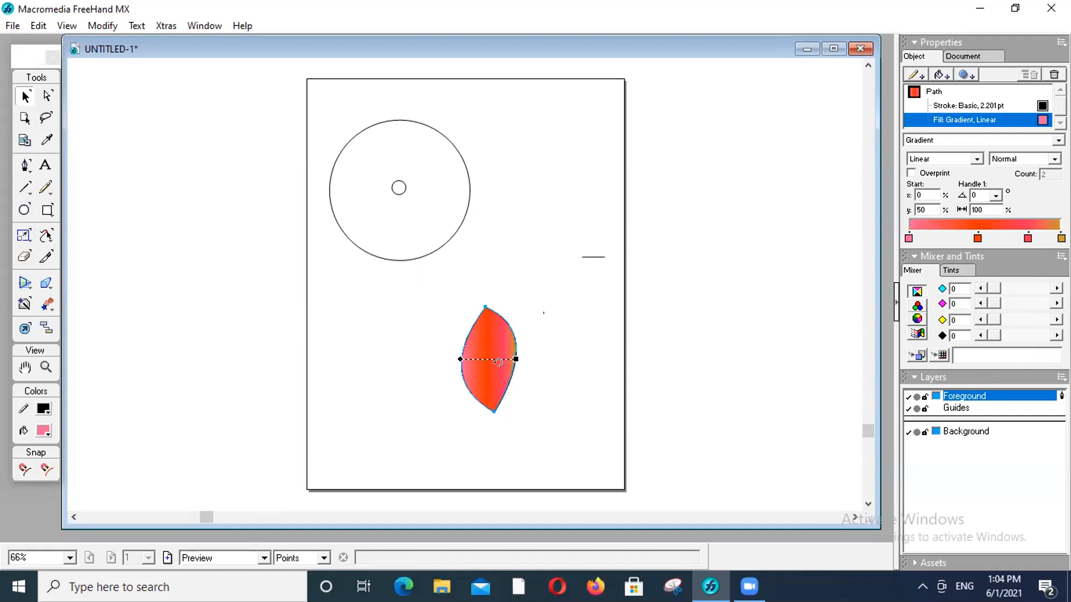
left_click(384, 346)
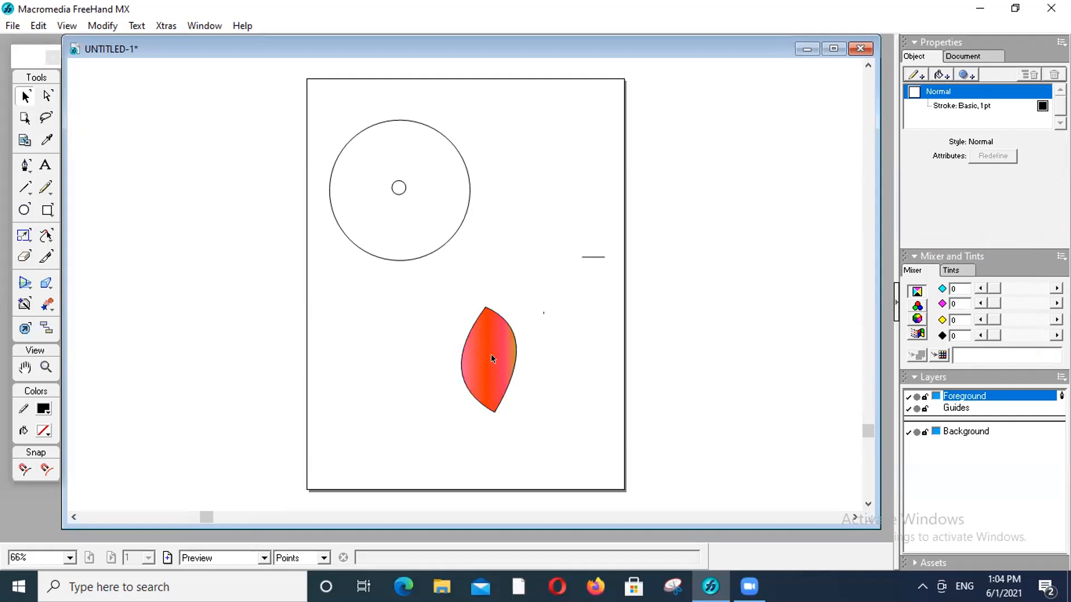
- Move the gradient petal onto the large circle so its upper tip sits just below the small centre circle
left_click(470, 383)
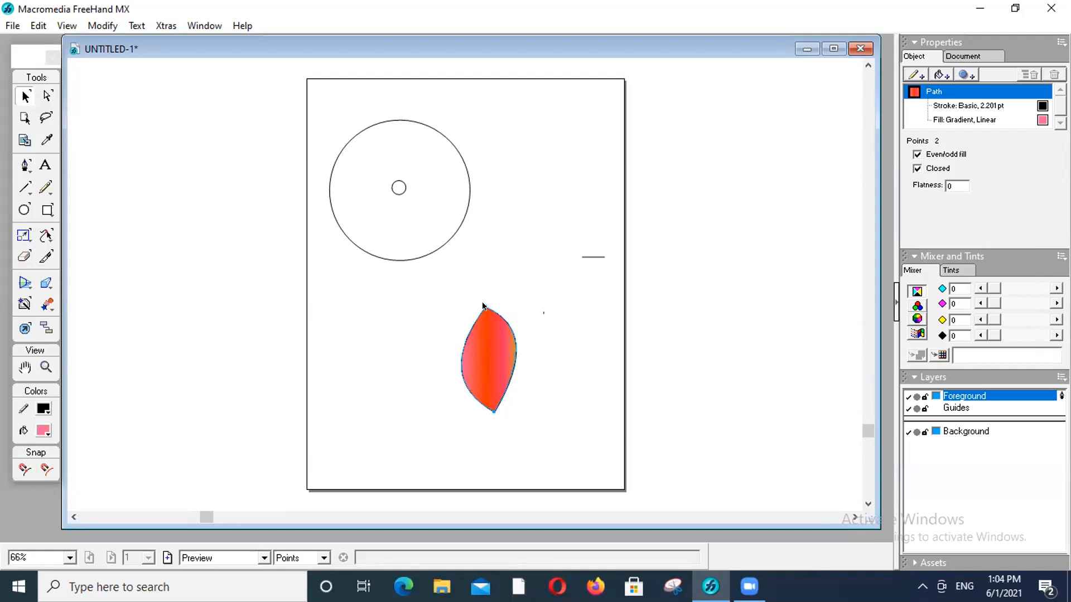
left_click_drag(485, 304, 482, 268)
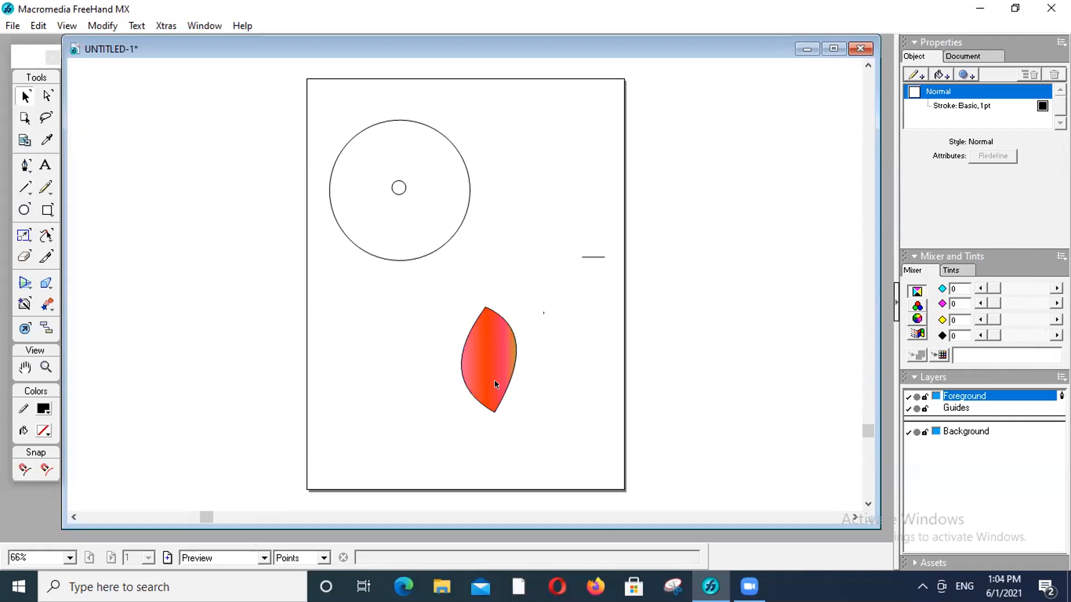
left_click_drag(481, 363, 392, 257)
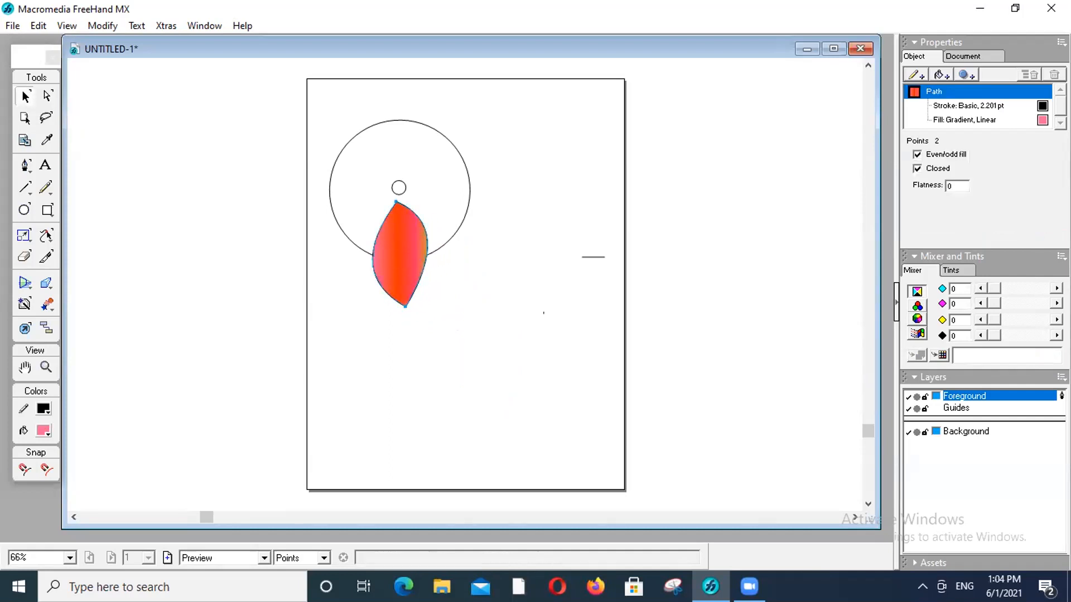
- Place the petal's rotation centre at its upper tip beside the small circle, and adjust the petal's position and rotation slightly
double_click(405, 256)
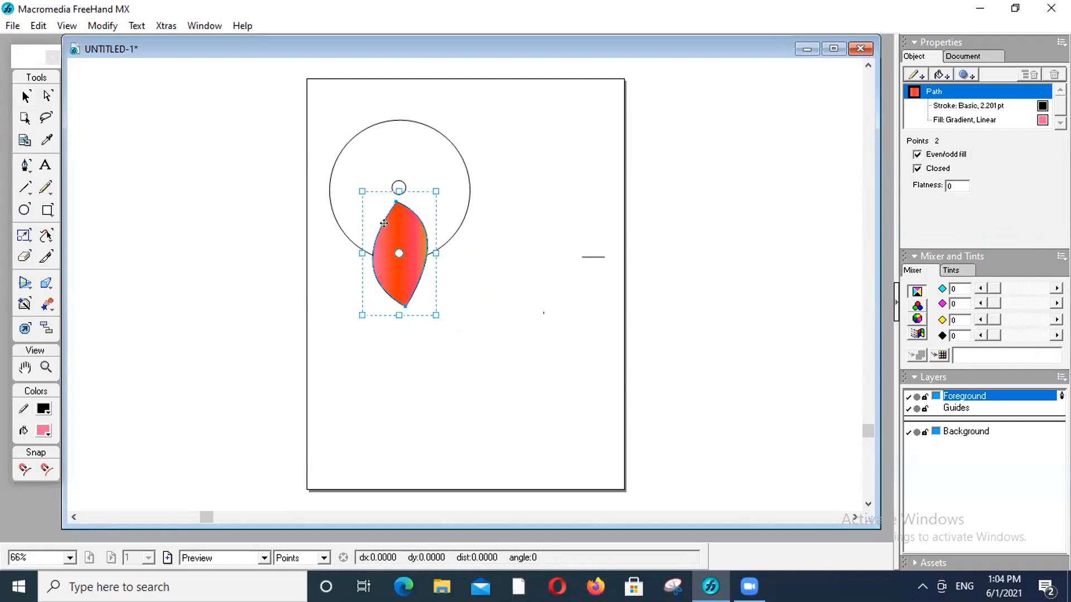
left_click_drag(385, 224, 399, 195)
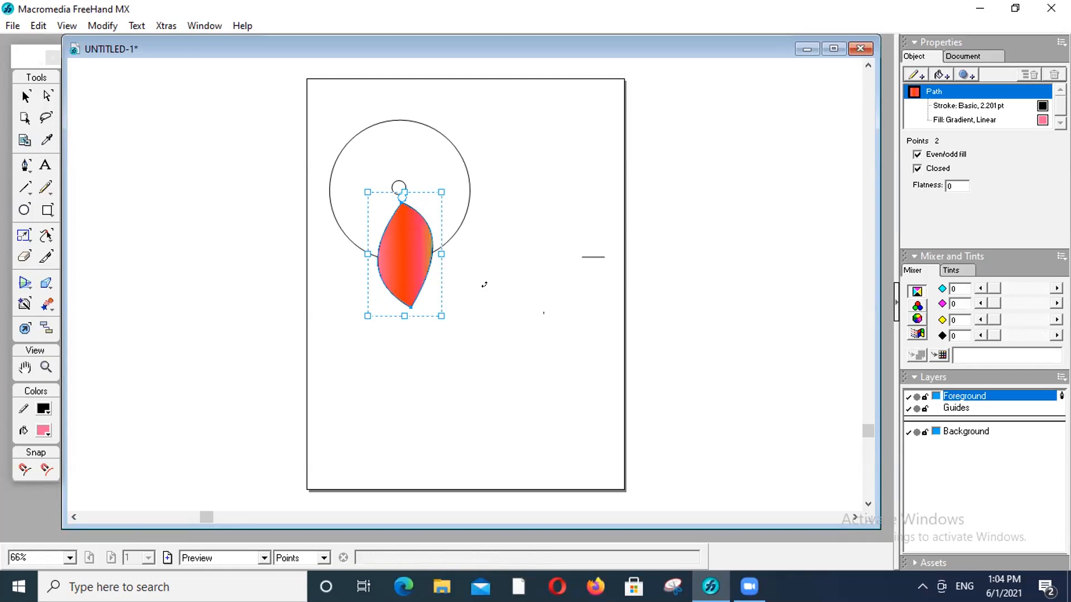
left_click_drag(419, 334, 383, 397)
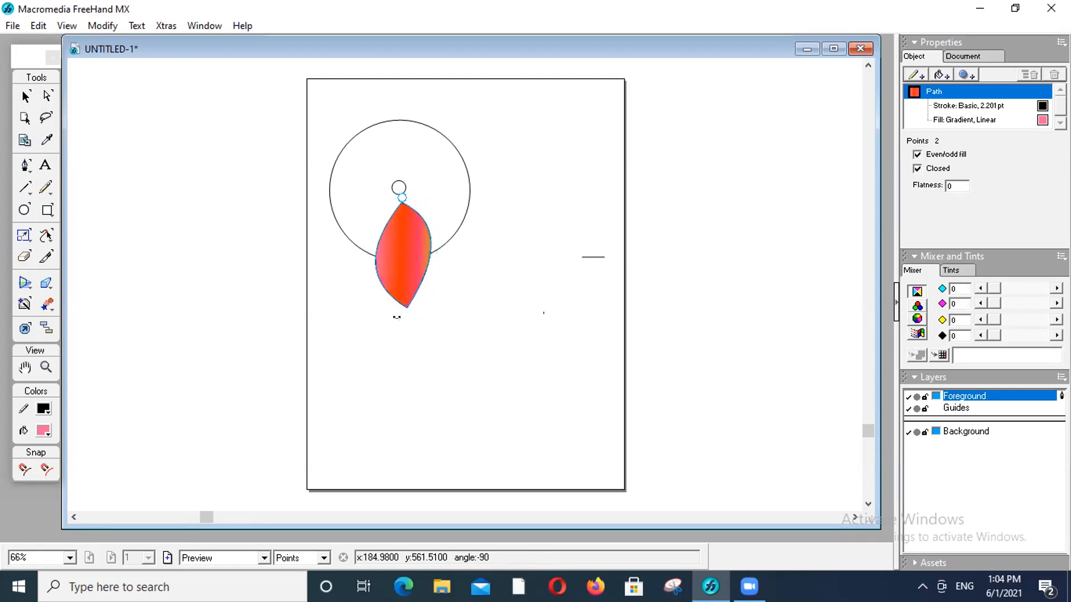
left_click(25, 96)
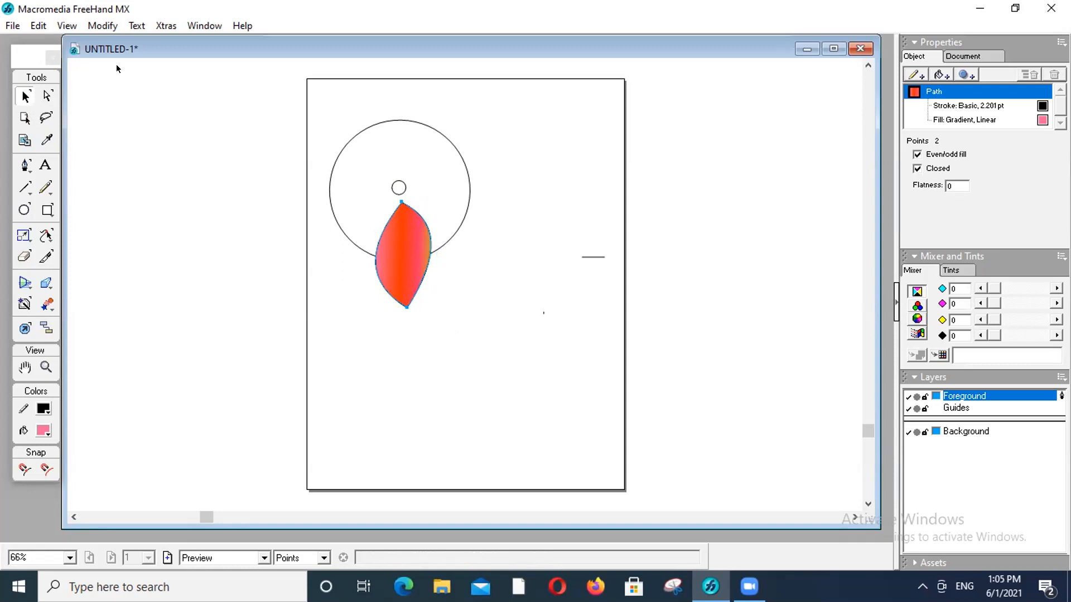
- Set up a rotate transform for the petal with a 20° rotation angle and 30 copies
left_click(107, 25)
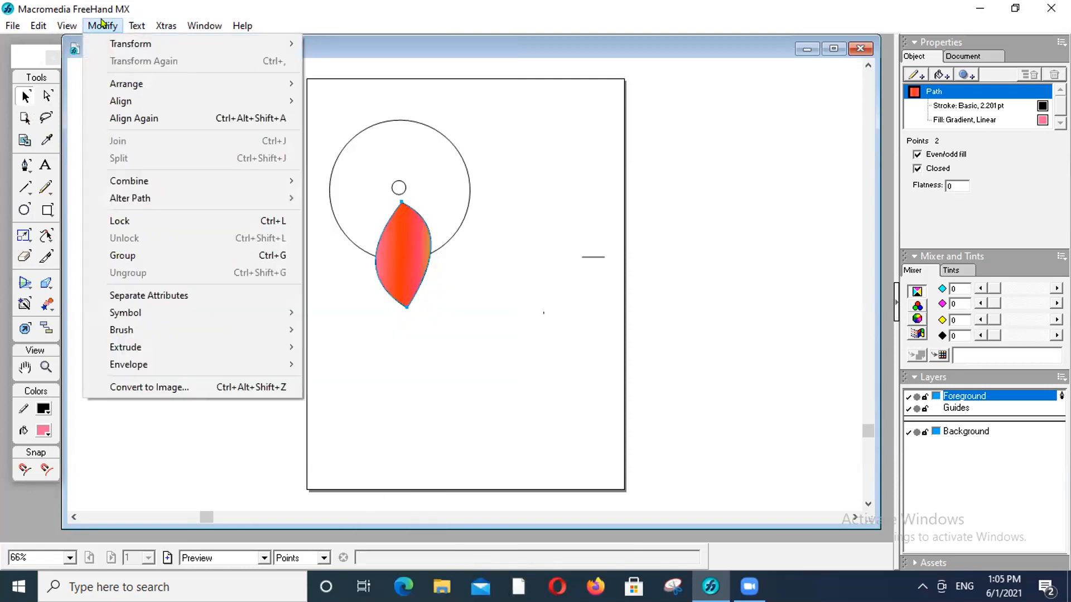
mouse_move(116, 45)
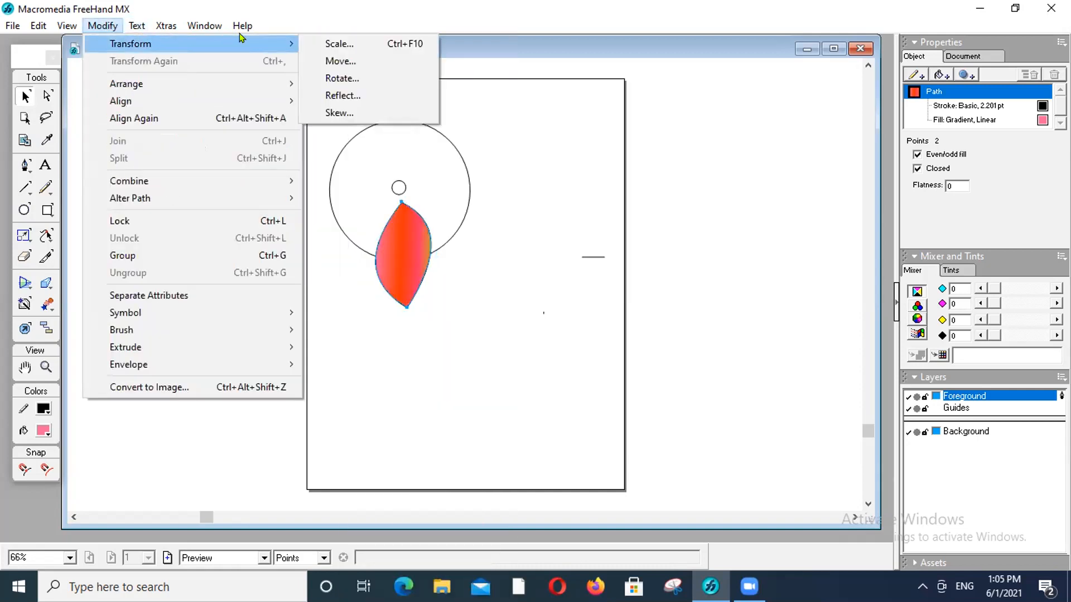
left_click(340, 61)
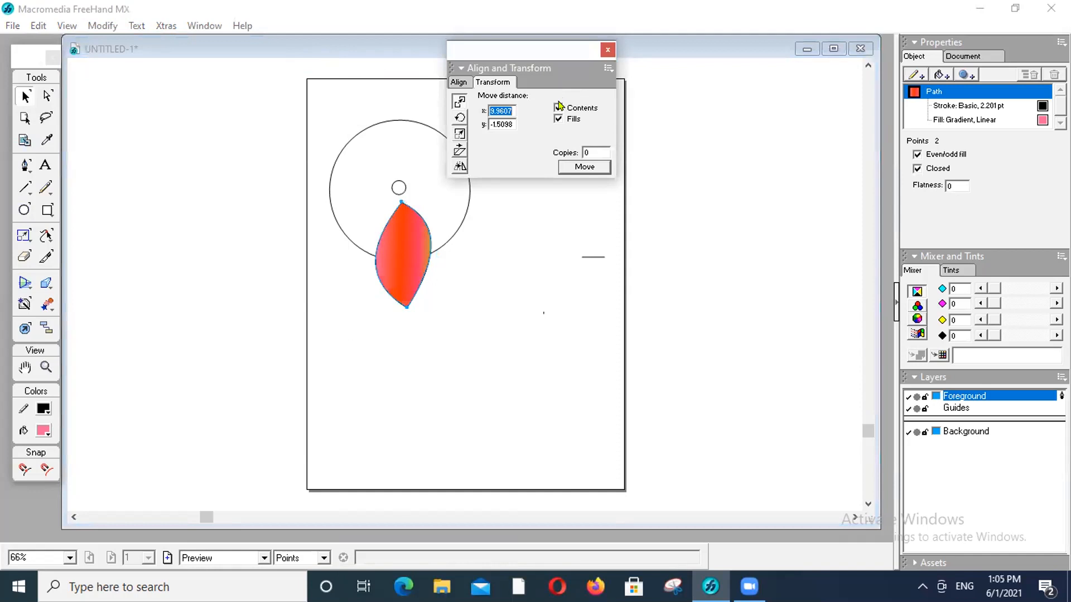
left_click(558, 106)
left_click(460, 118)
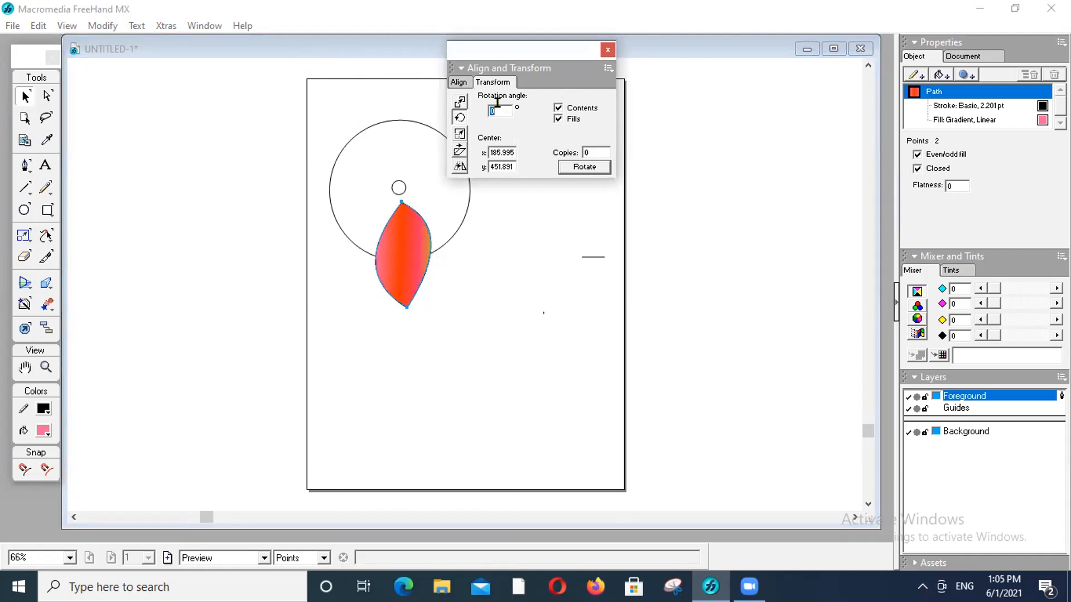
left_click(497, 103)
type("20")
key("BackSpace")
key("BackSpace")
key("BackSpace")
type("20")
key("BackSpace")
type("30")
- Try rotating the petal's copies about its own middle, and undo the rotation
left_click(590, 171)
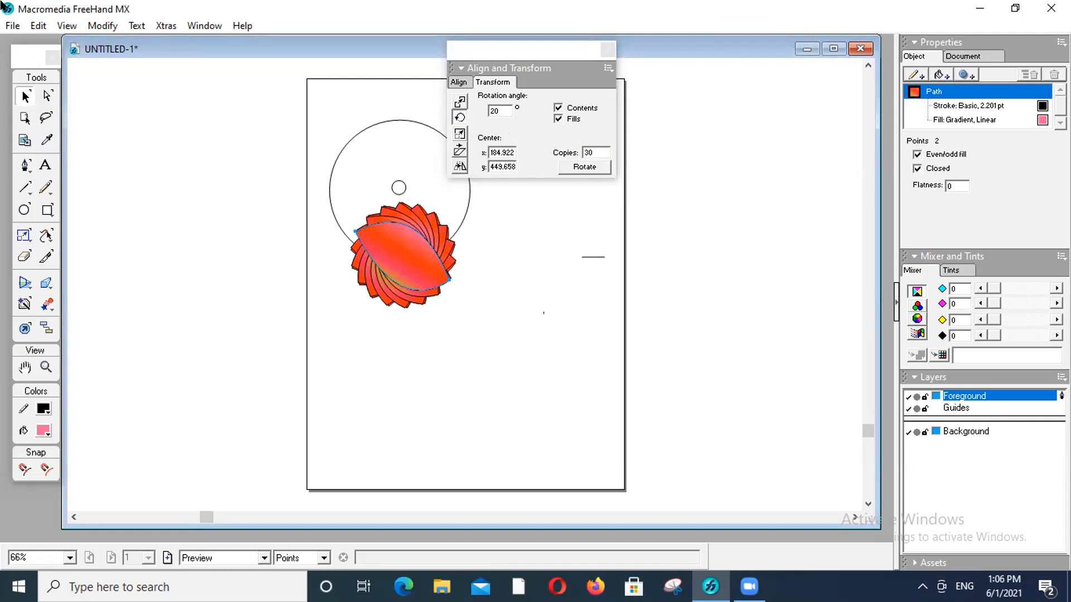
key("ctrl+z")
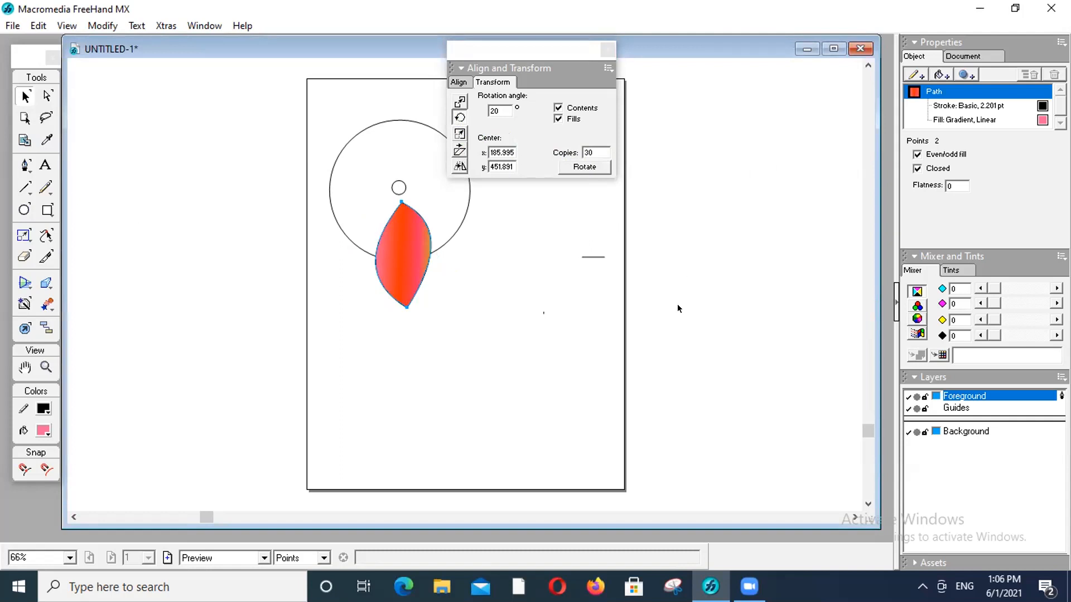
- Move the petal's rotation centre into the small circle and apply the 20° rotation with 30 copies
left_click(395, 250)
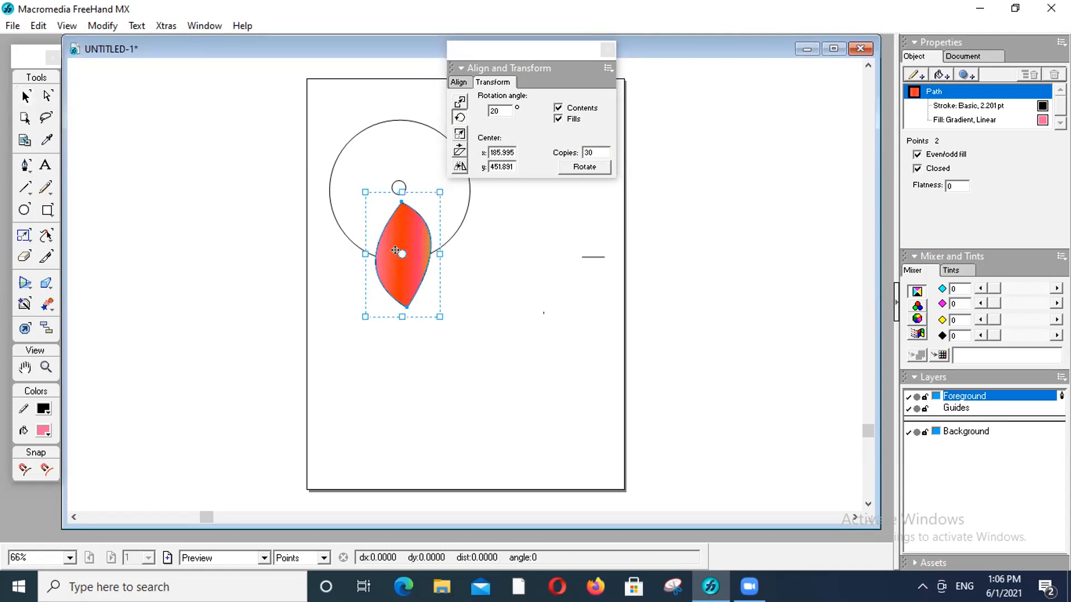
left_click_drag(395, 245, 397, 187)
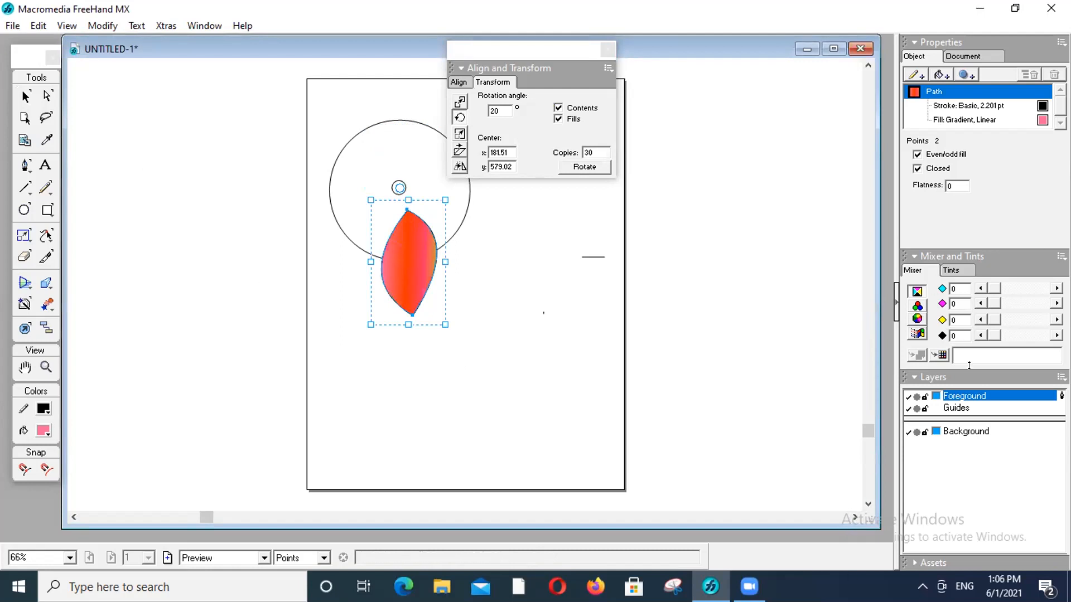
left_click(582, 167)
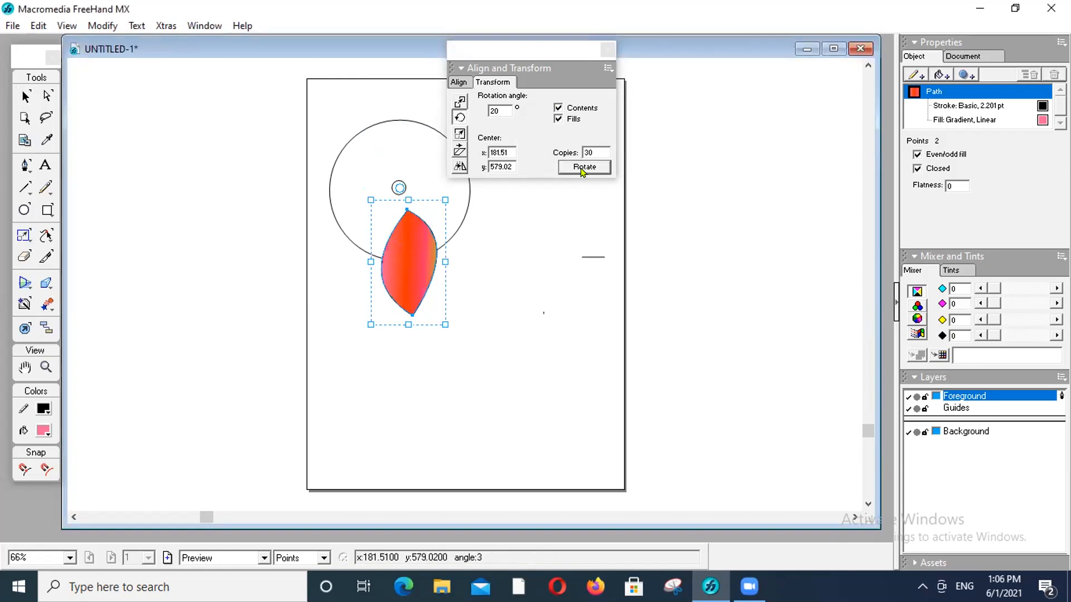